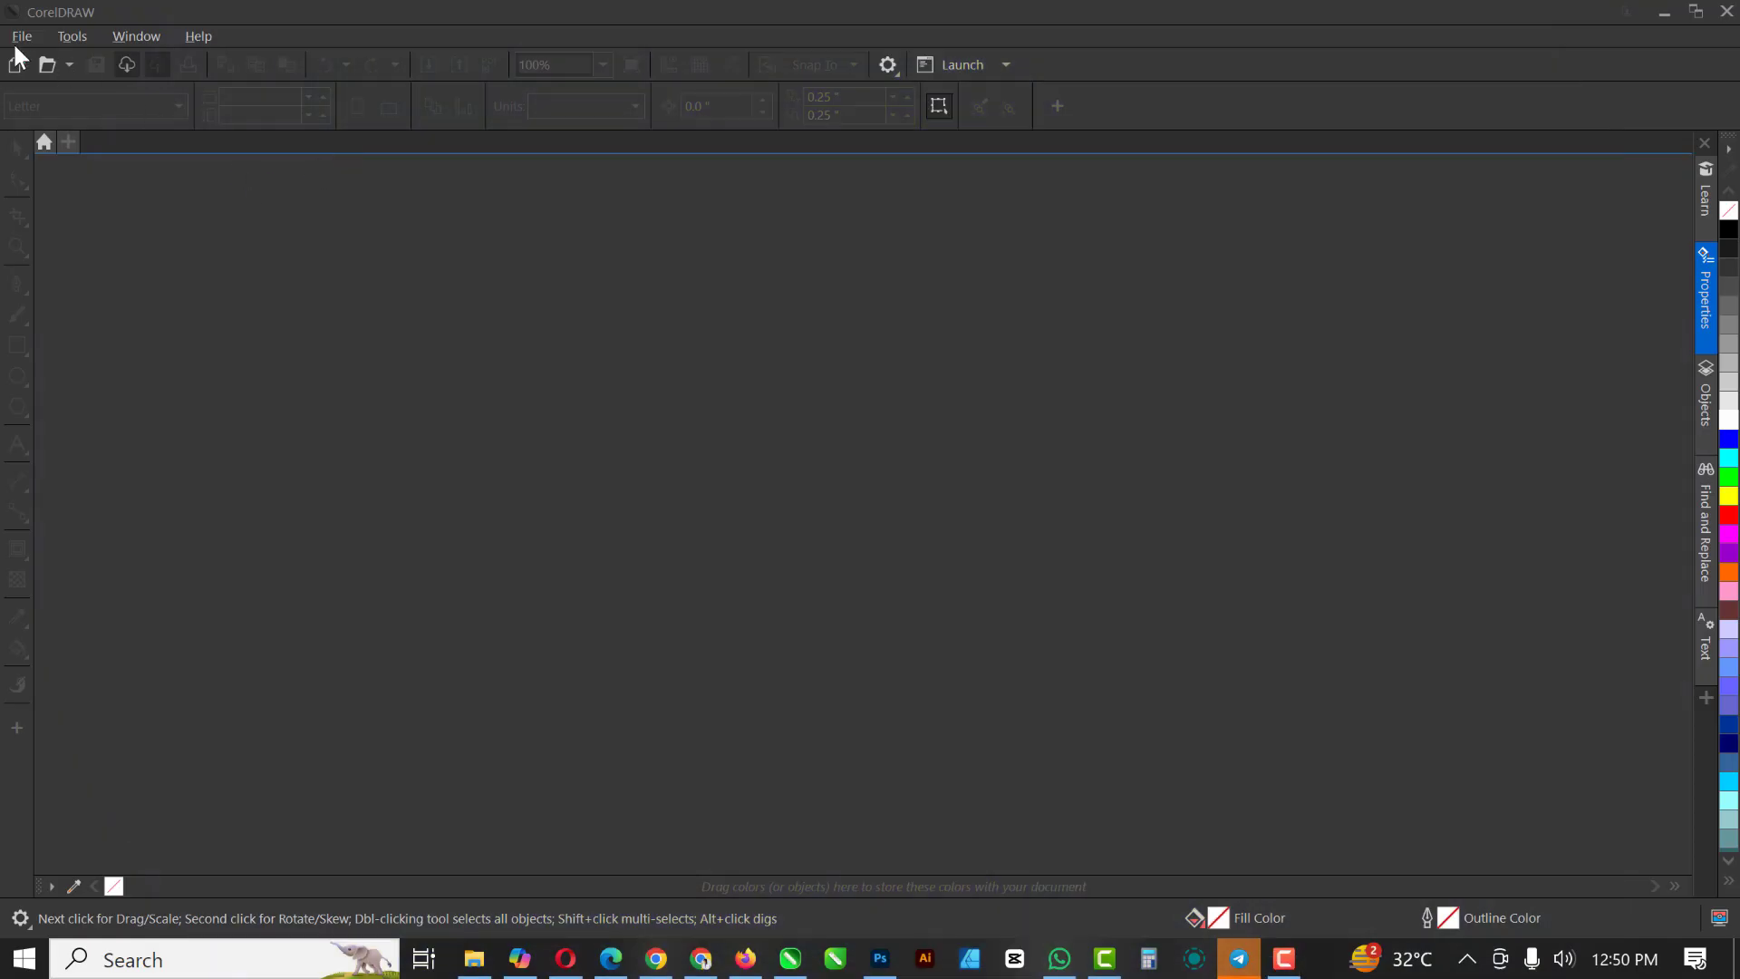
Create a new 5 × 5 inch RGB document at 300 dpi, named SOCIAL MEDIA FLYER
left_click(21, 37)
left_click(62, 70)
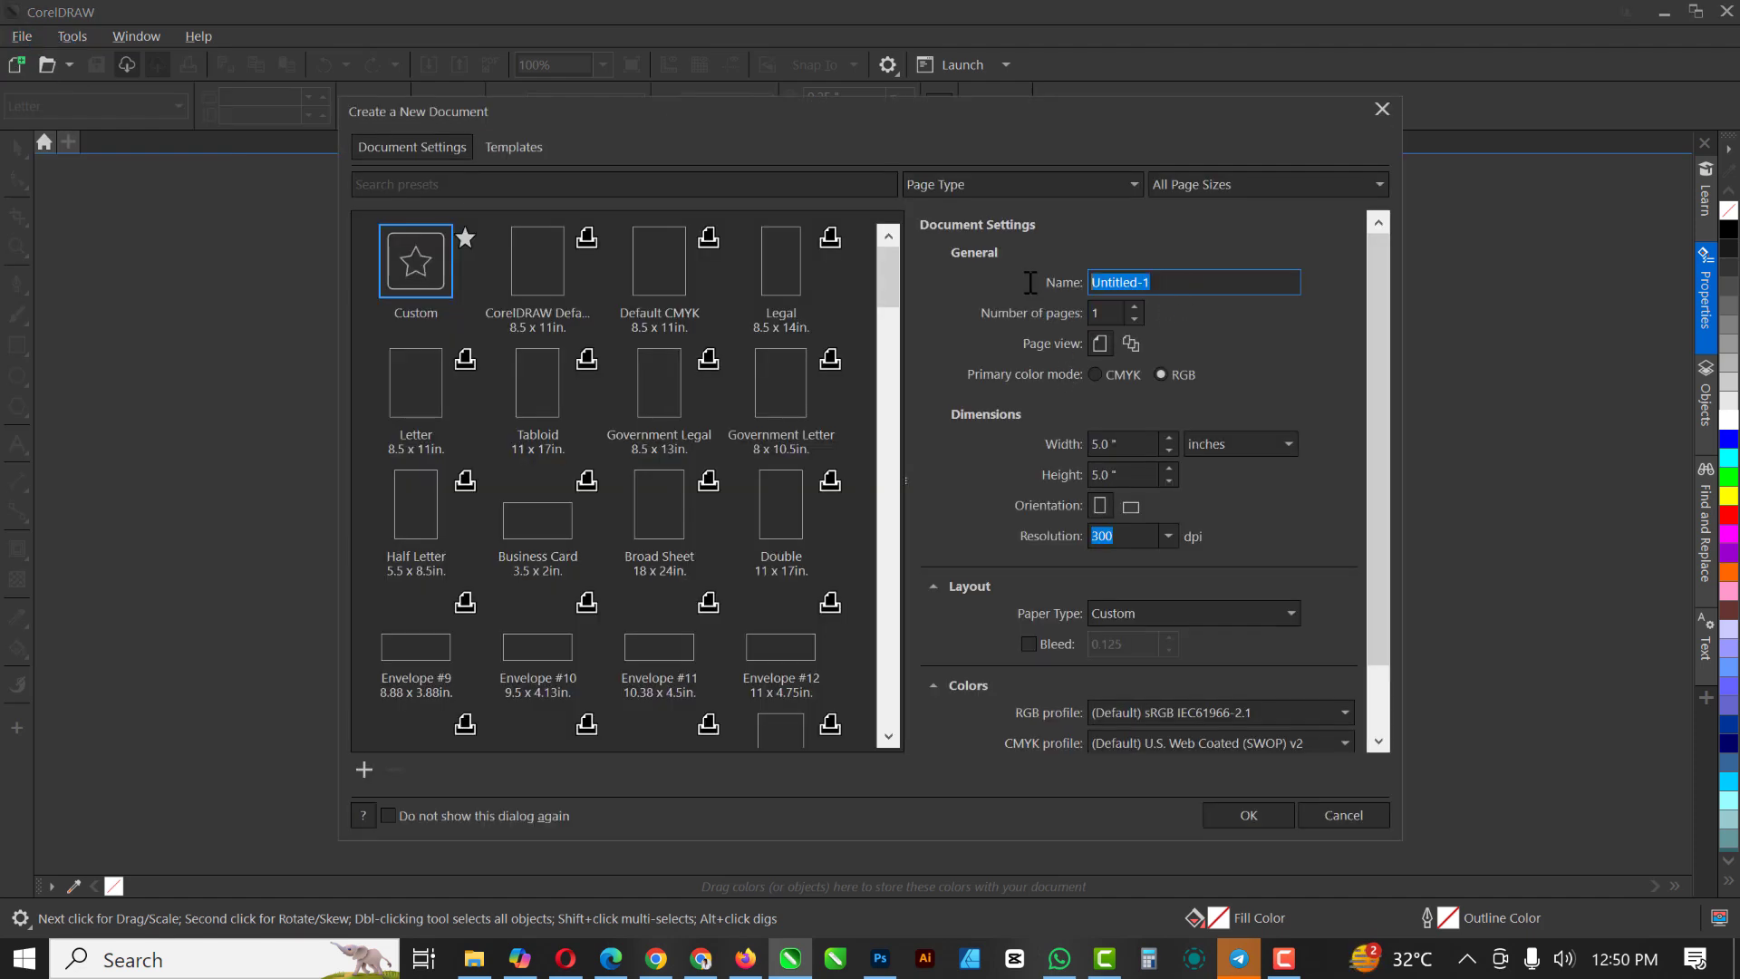
type("SOCIAL MEDIA FLYER")
left_click_drag(1135, 444, 1060, 476)
left_click(1110, 535)
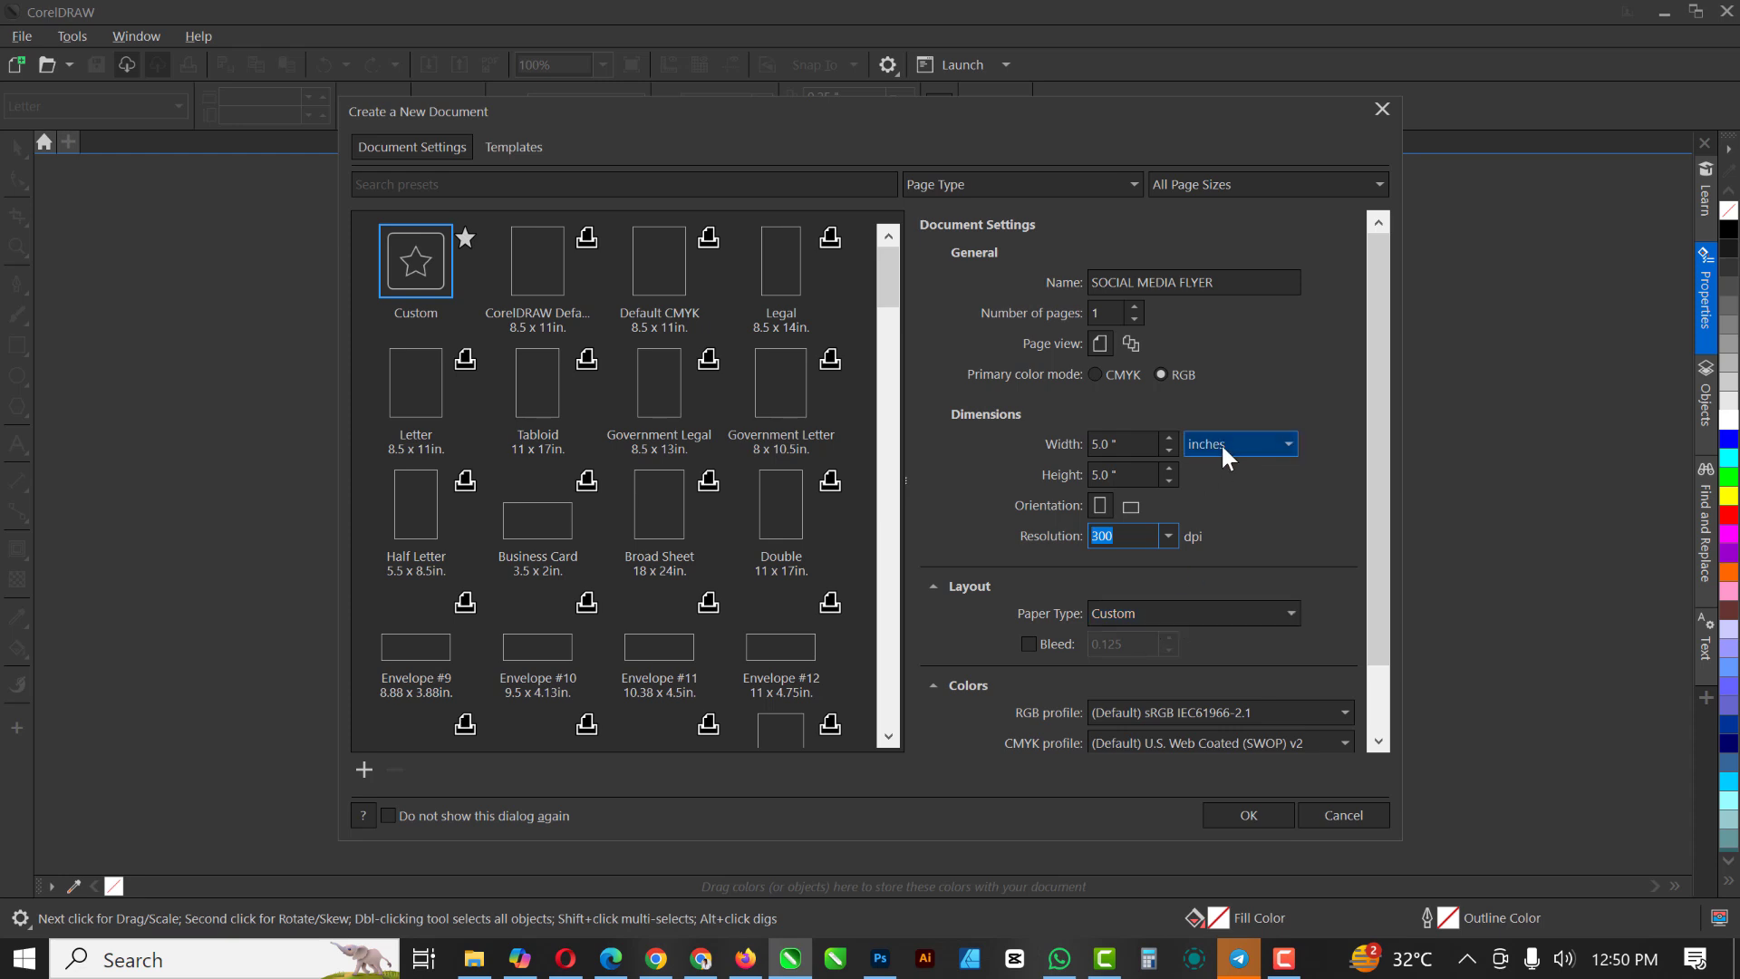
left_click(1247, 808)
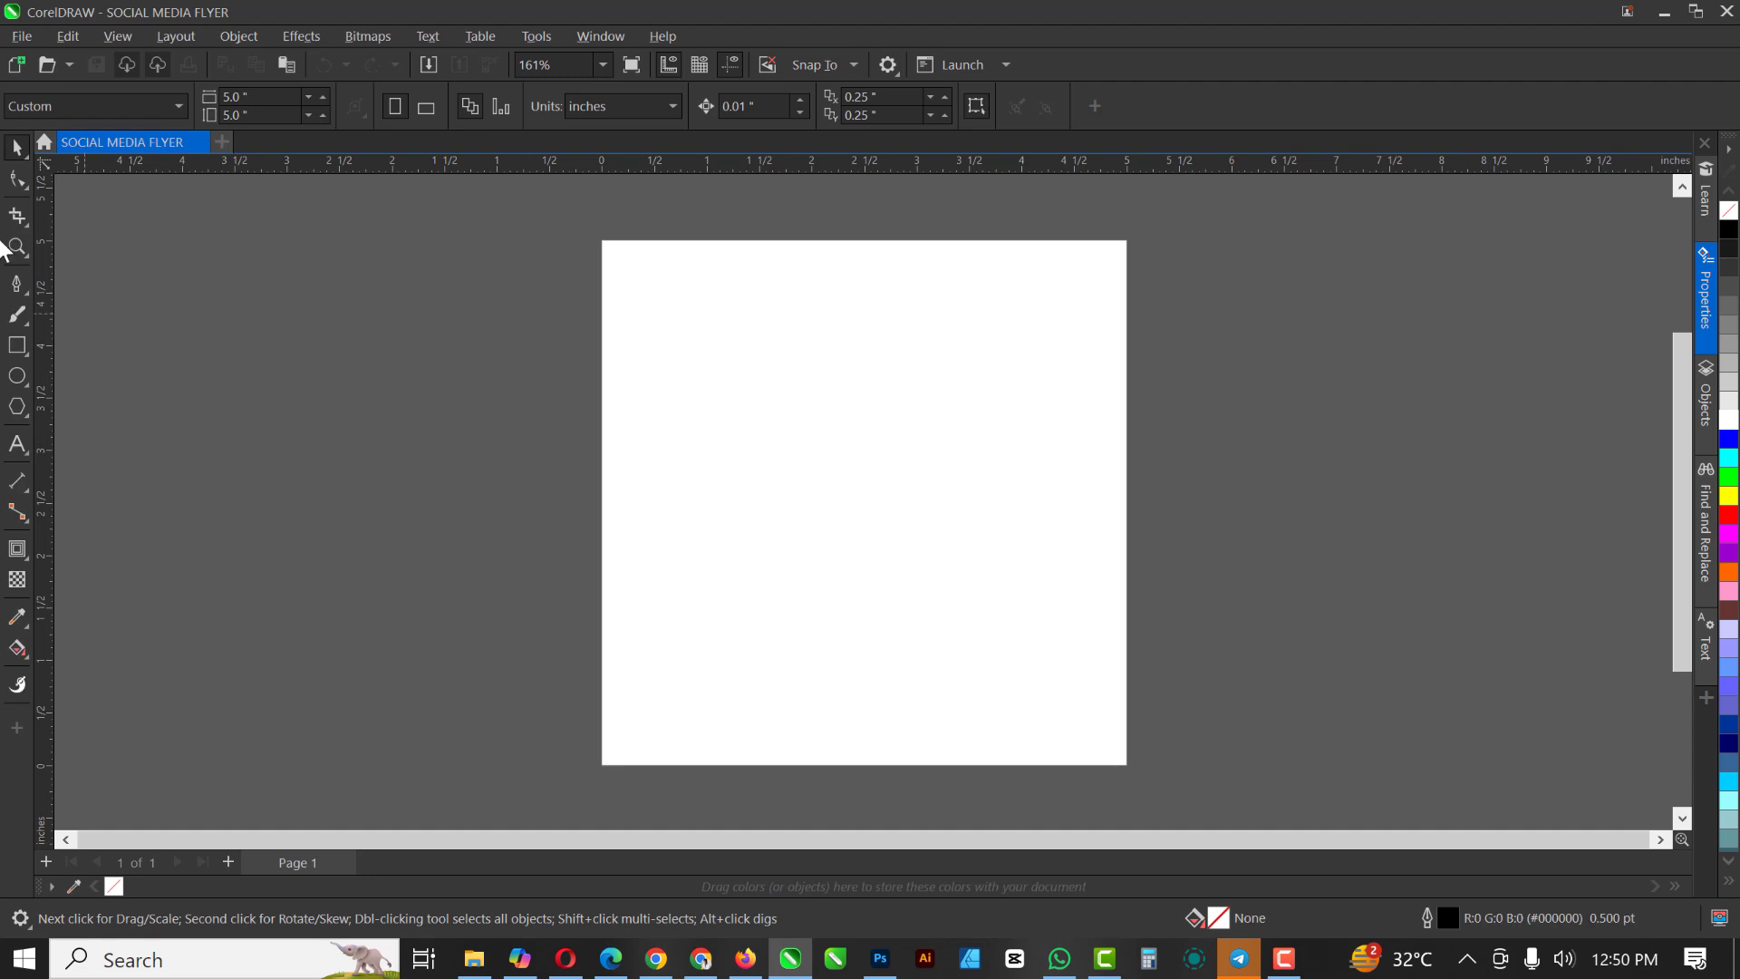
Add a rectangle covering the whole 5 × 5 inch page and fill it with red
double_click(17, 346)
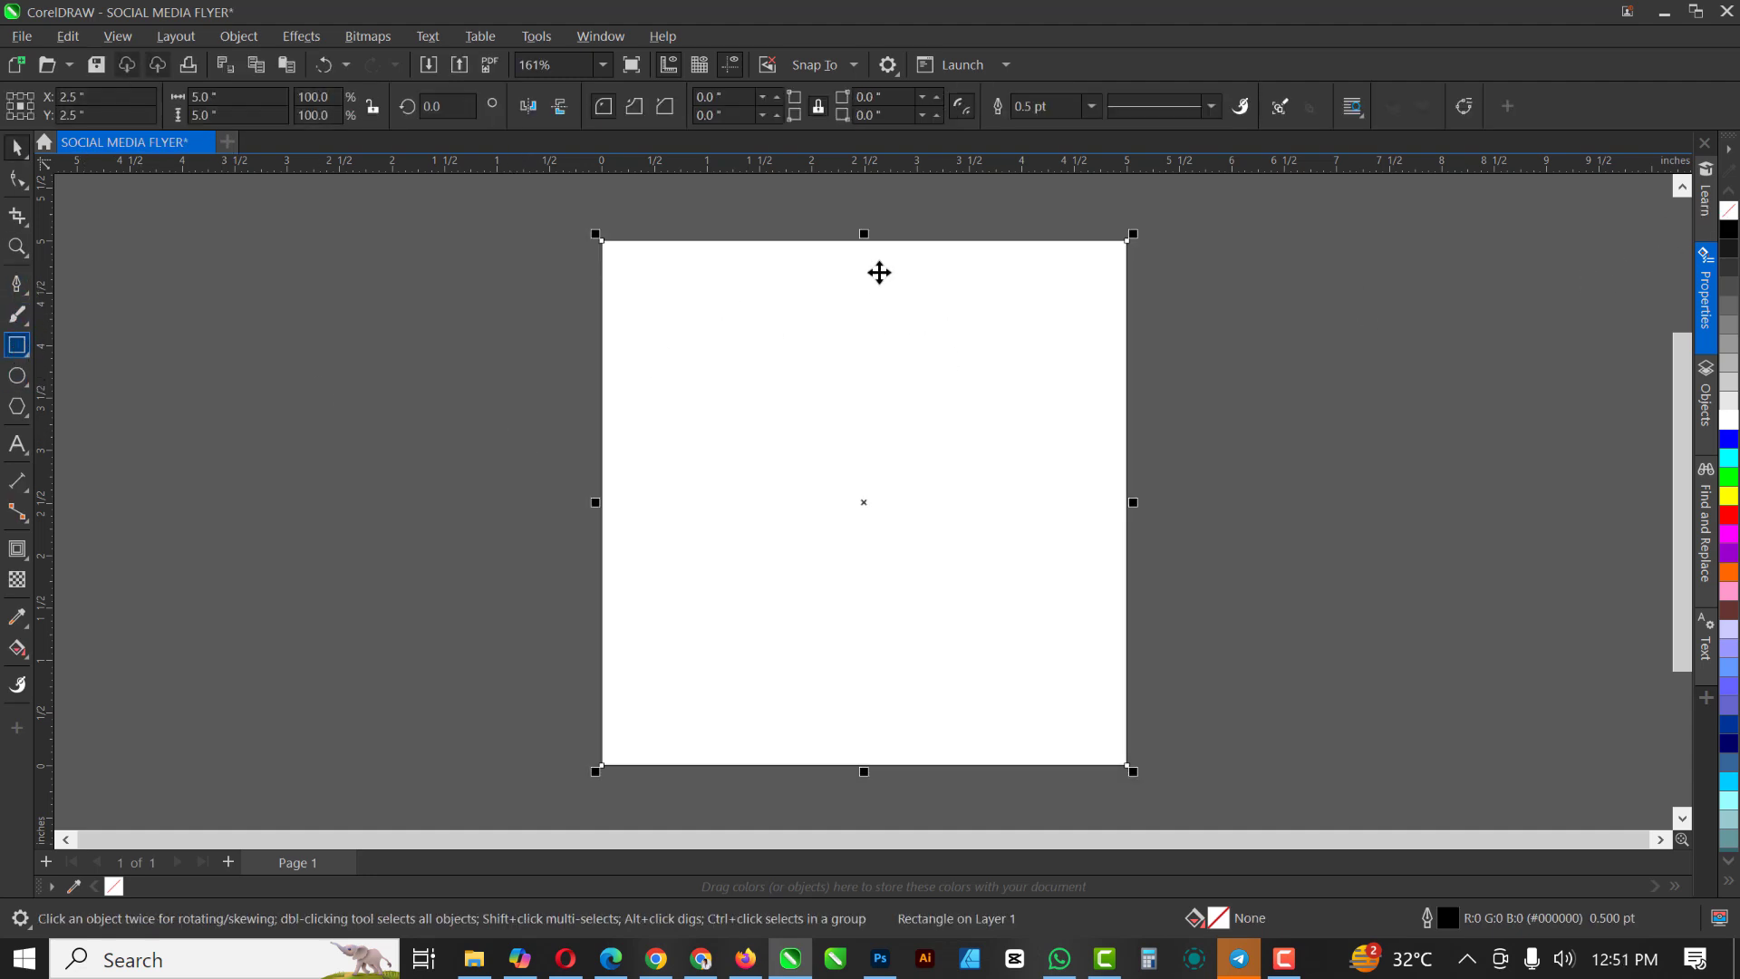
left_click_drag(784, 369, 684, 404)
key("ctrl+z")
left_click(1729, 515)
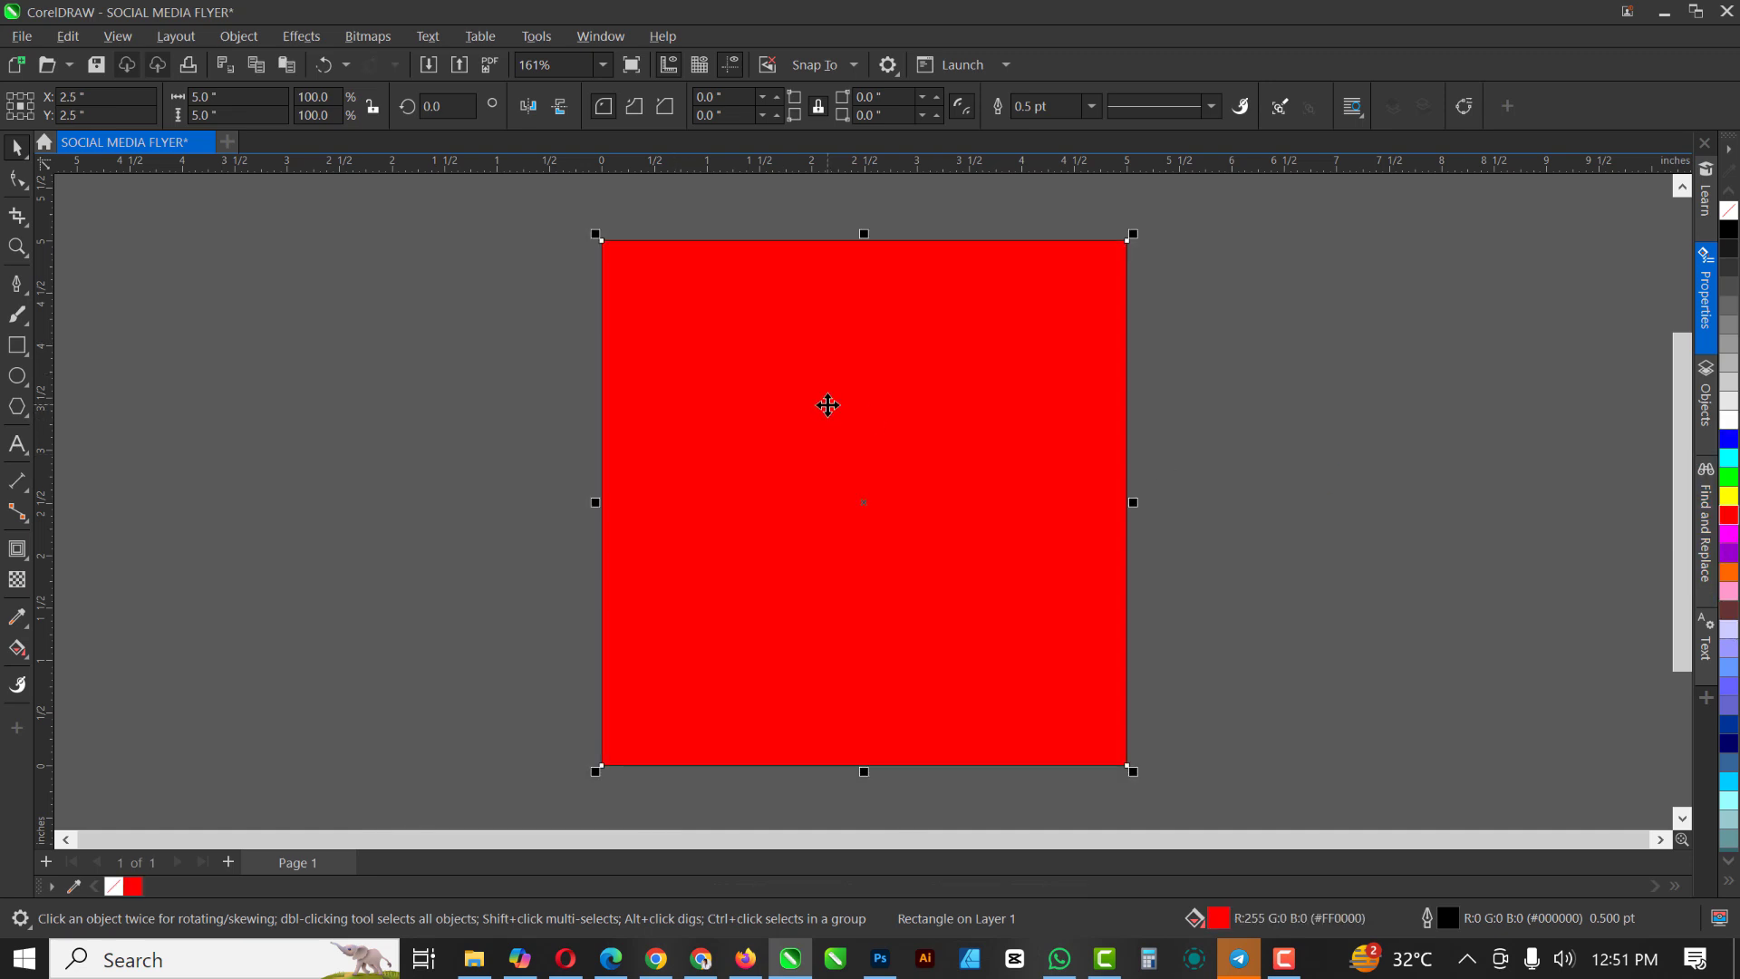
key("shift+F2")
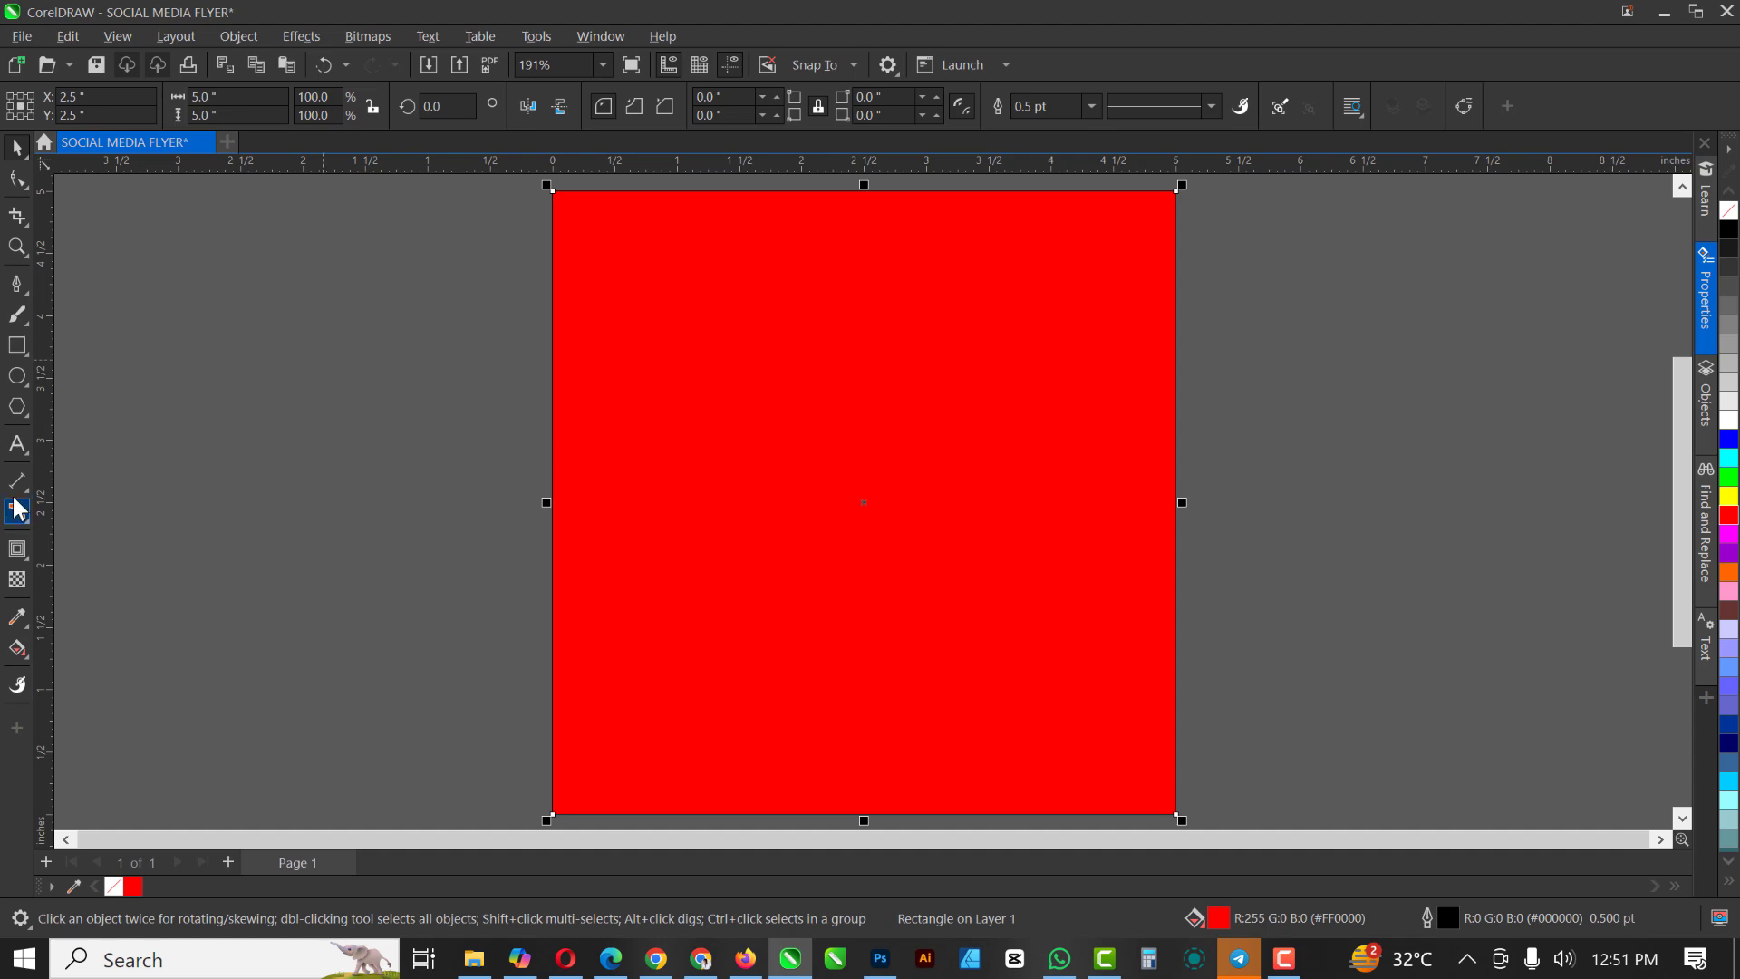
Add the artistic text "DECEMBER" on the upper part of the red background
left_click(16, 444)
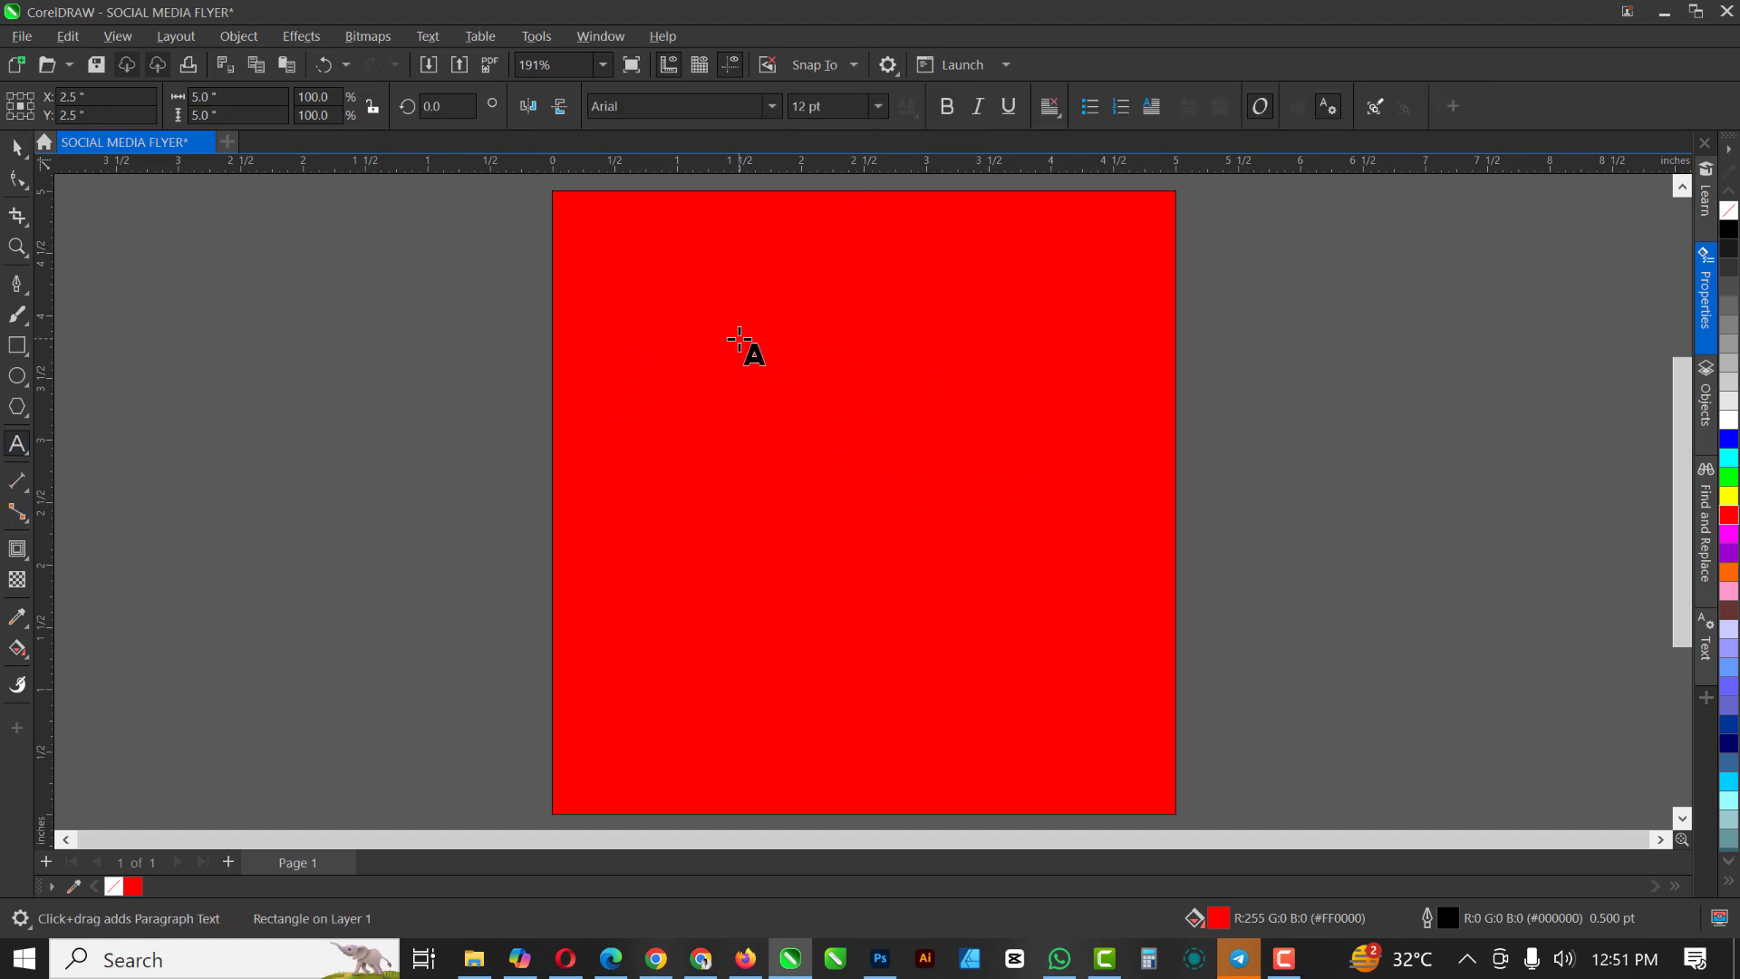
left_click(739, 340)
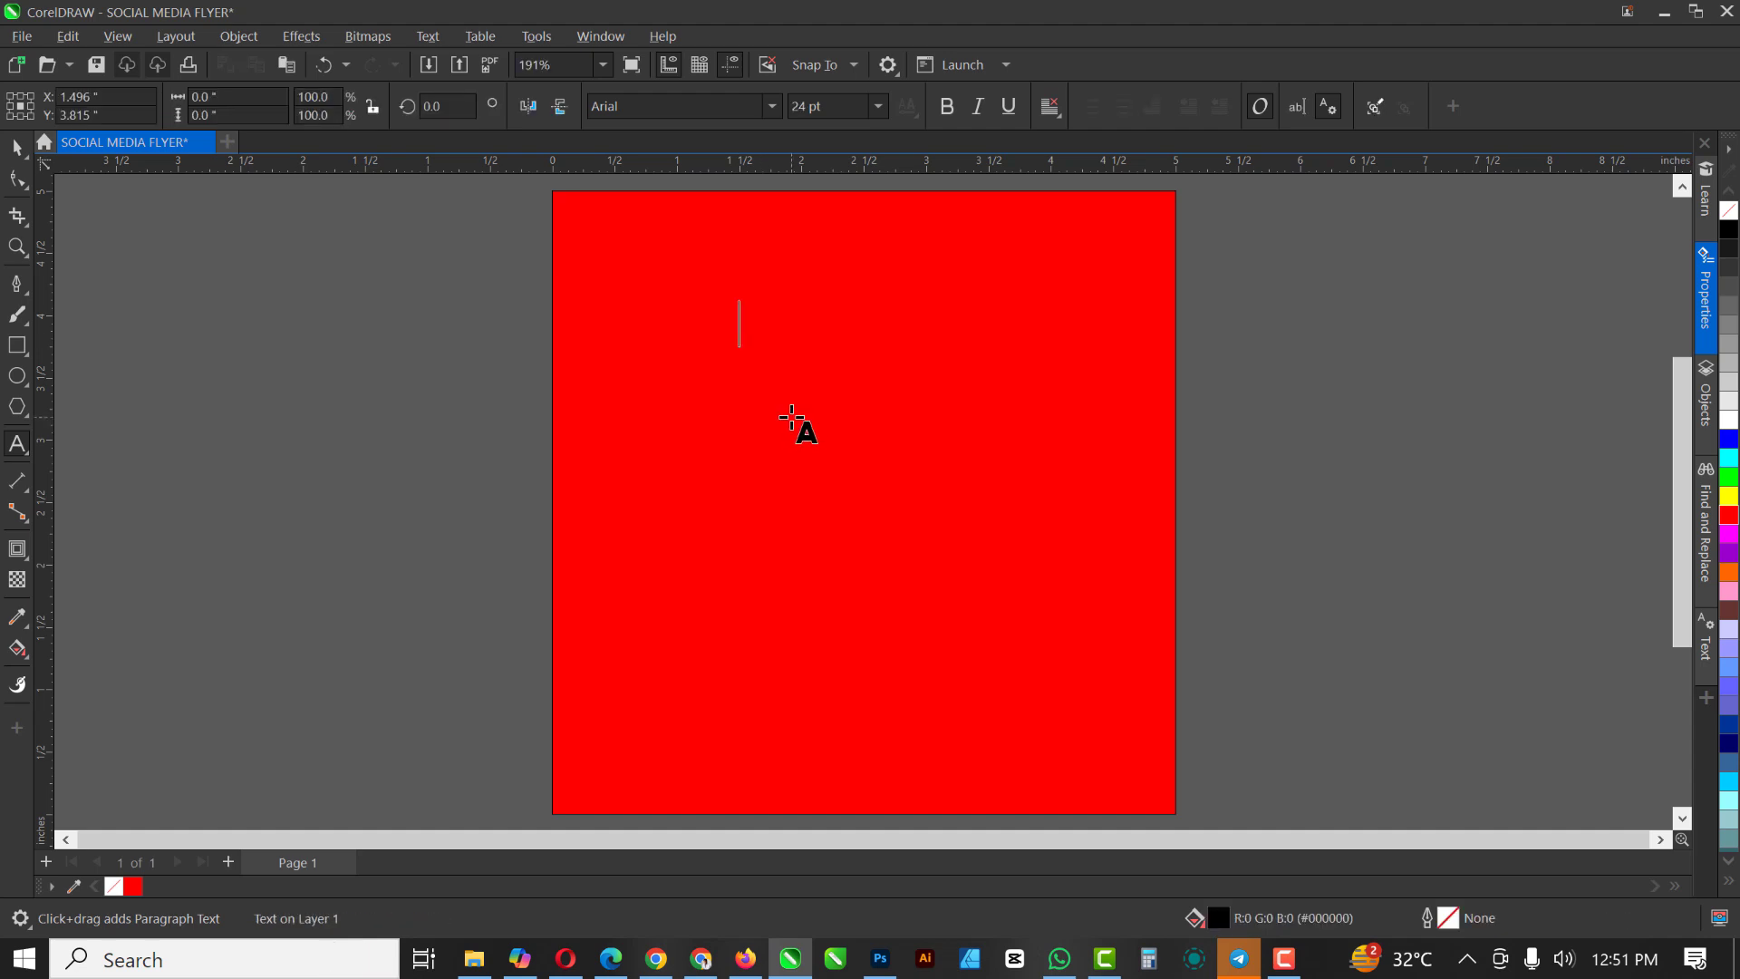
type("DECE")
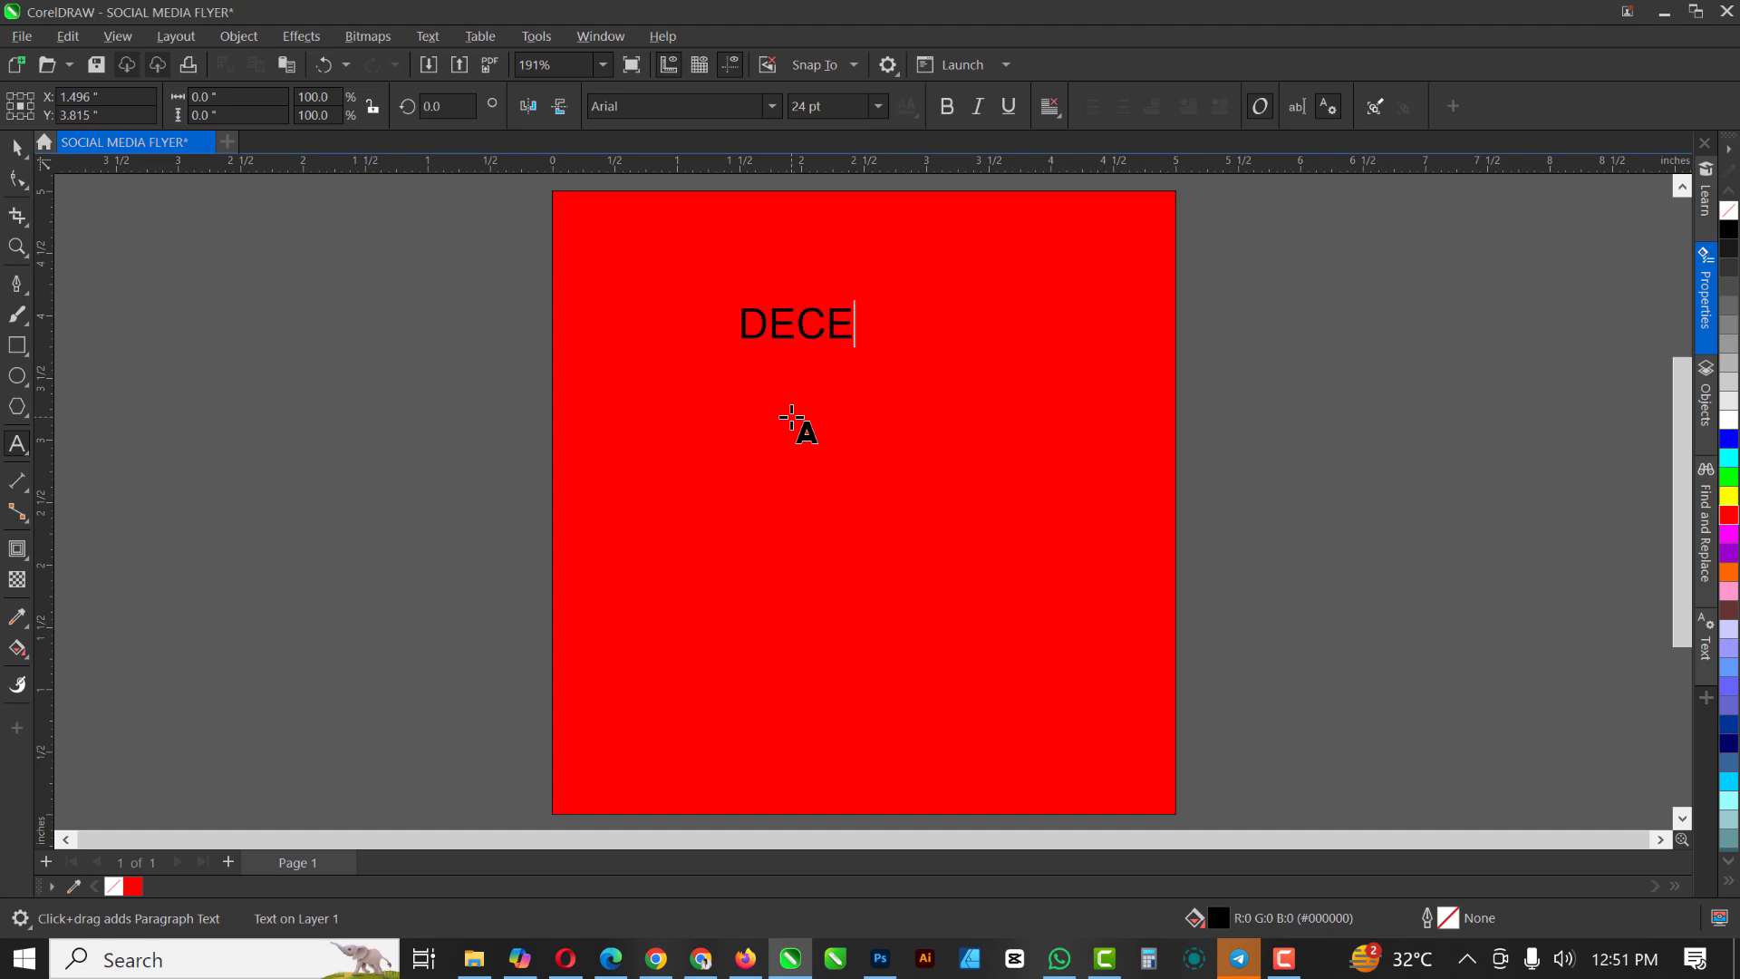
type("MBER")
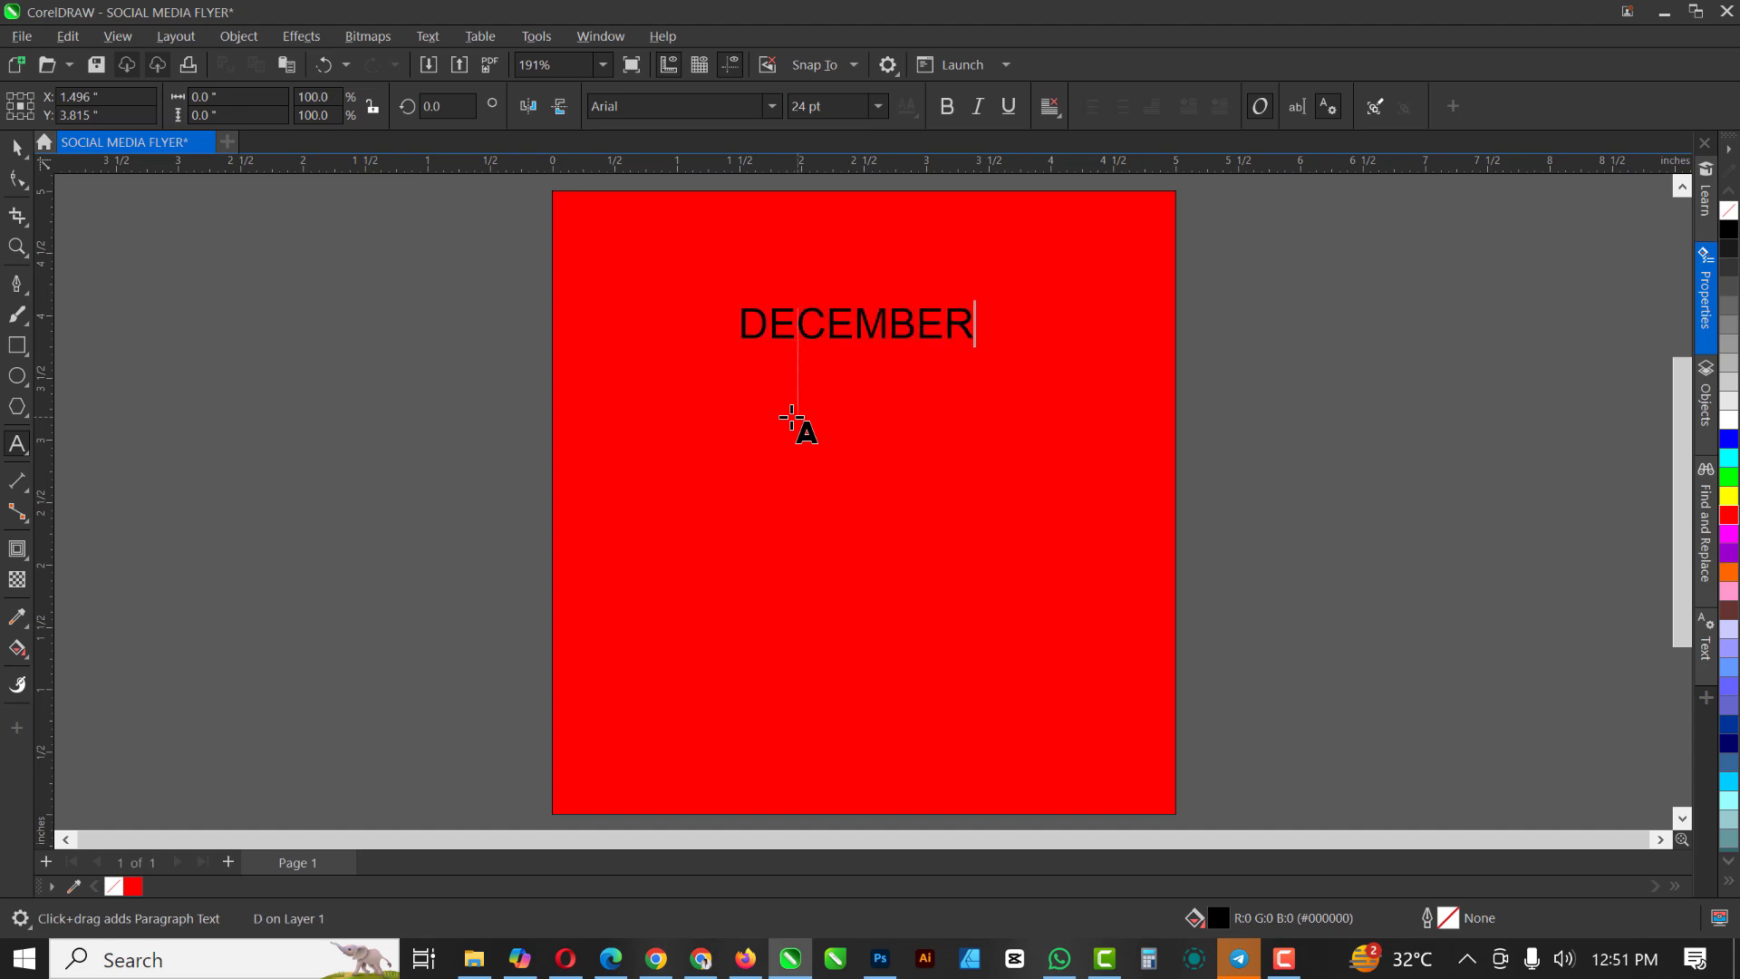
left_click(998, 266)
key("ctrl+space")
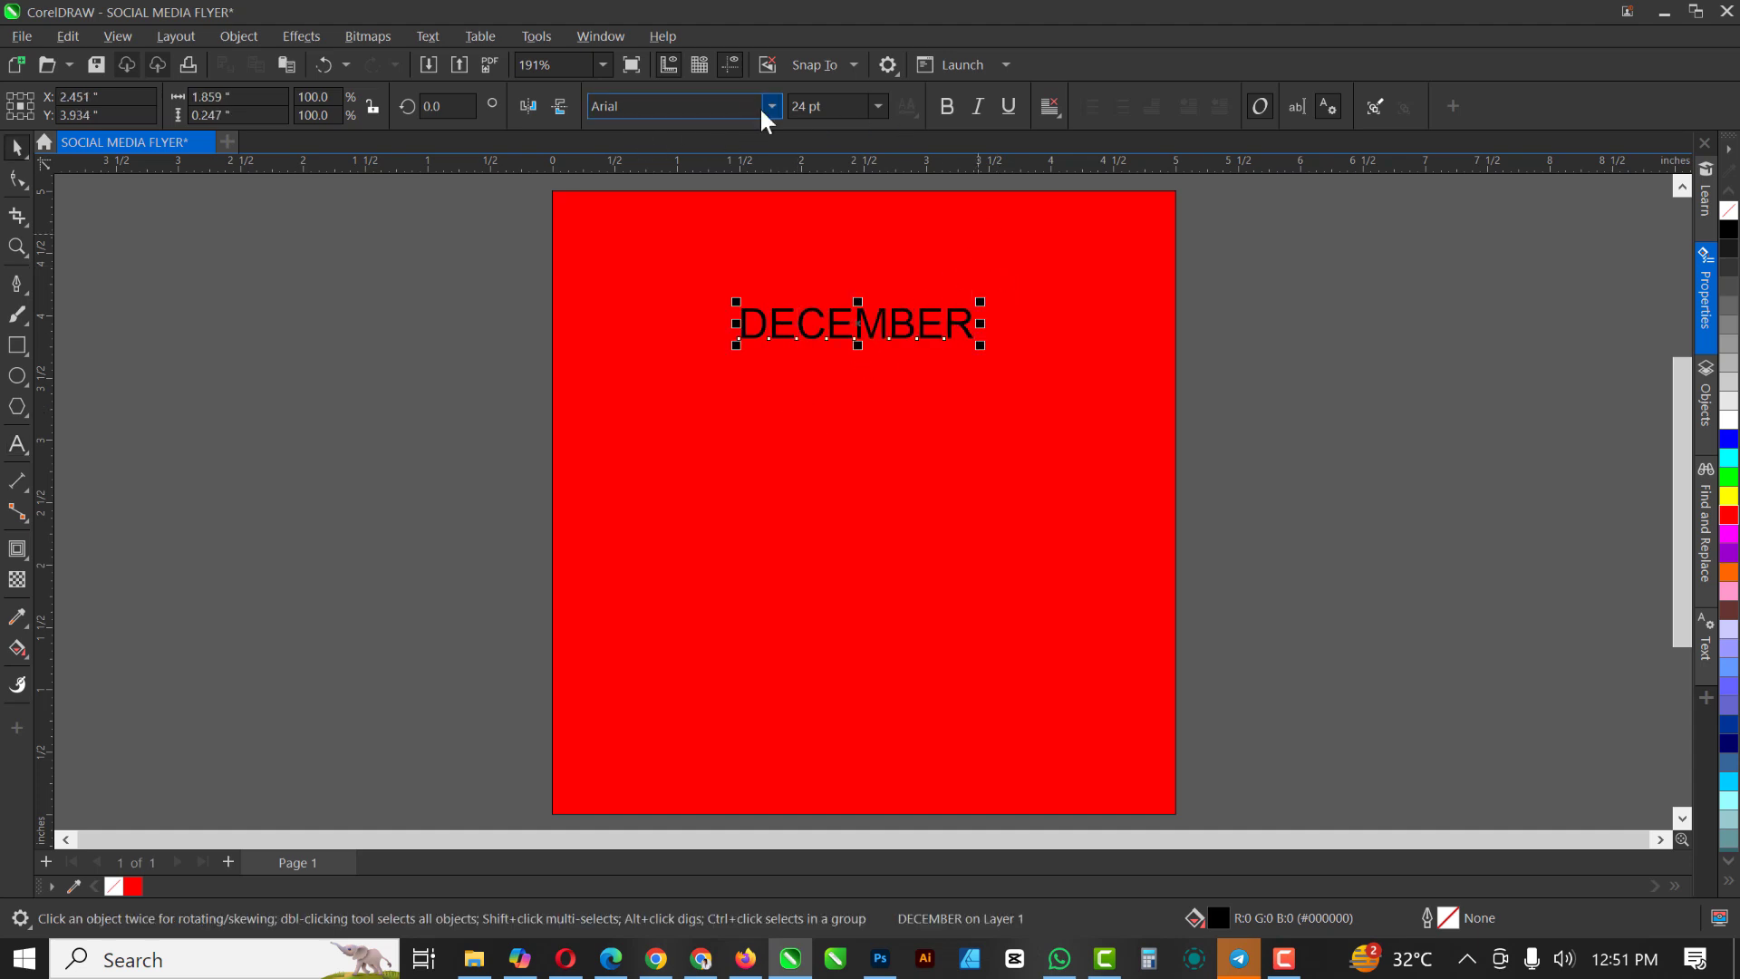
Set DECEMBER in Morganite SemiBold, enlarge it to about 2.8 inches wide and centre it horizontally on the page
left_click(772, 105)
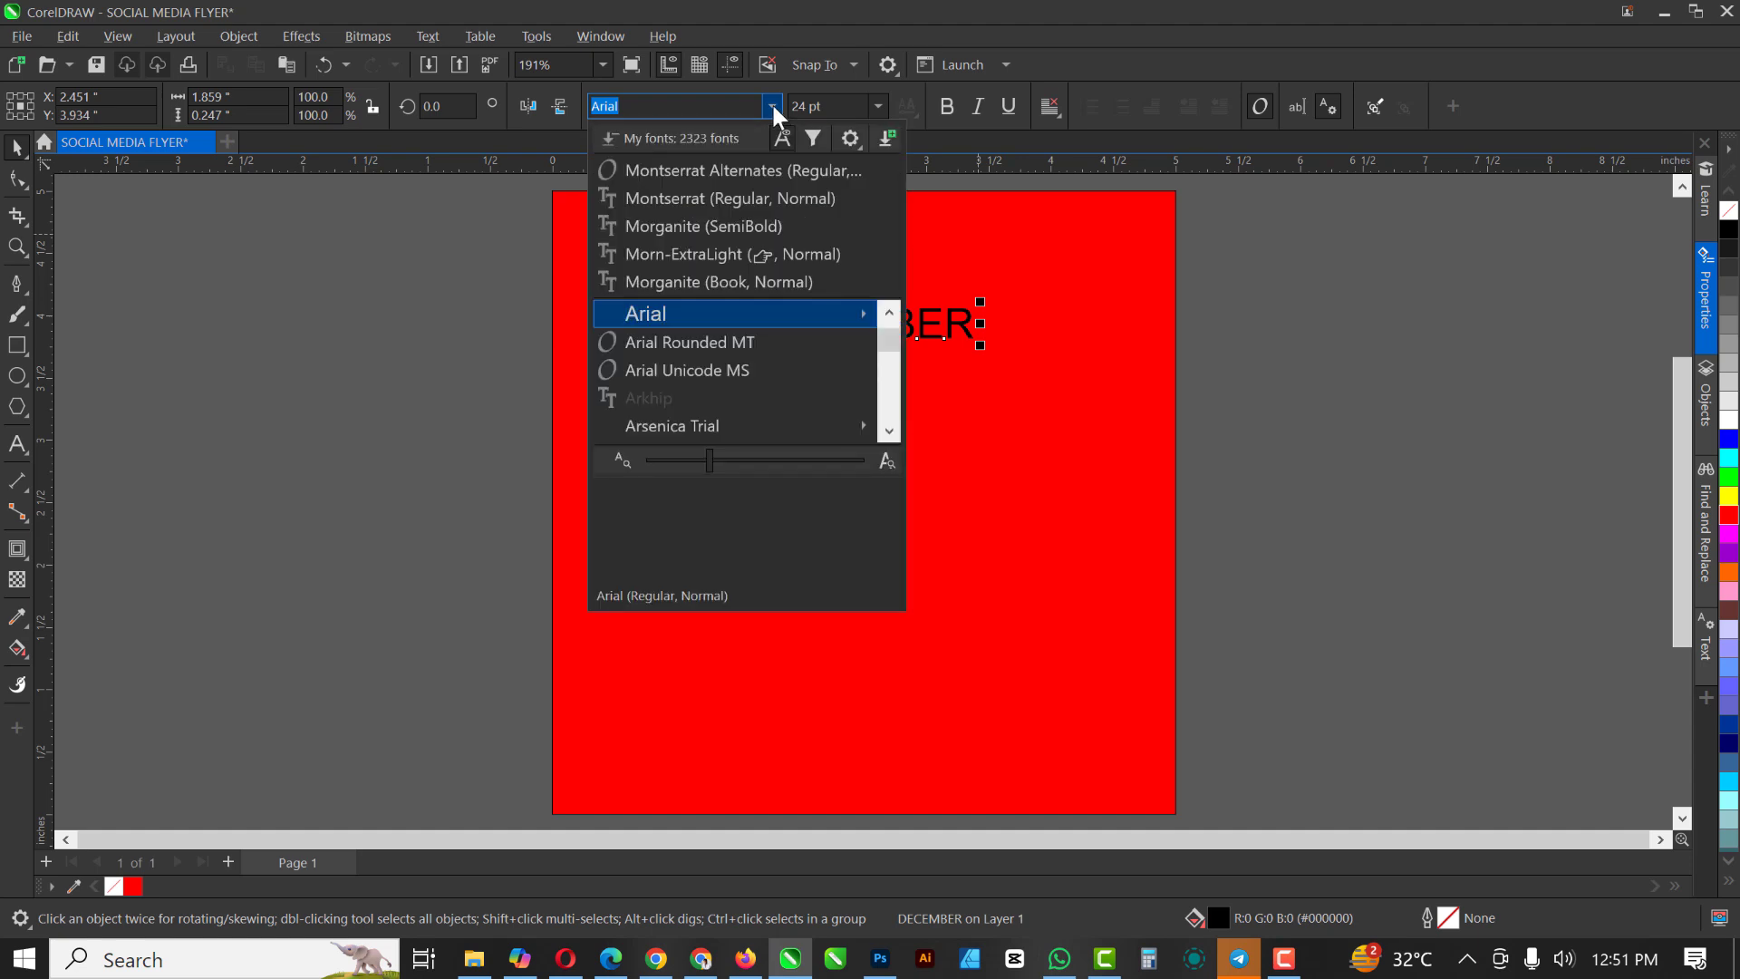
left_click(688, 227)
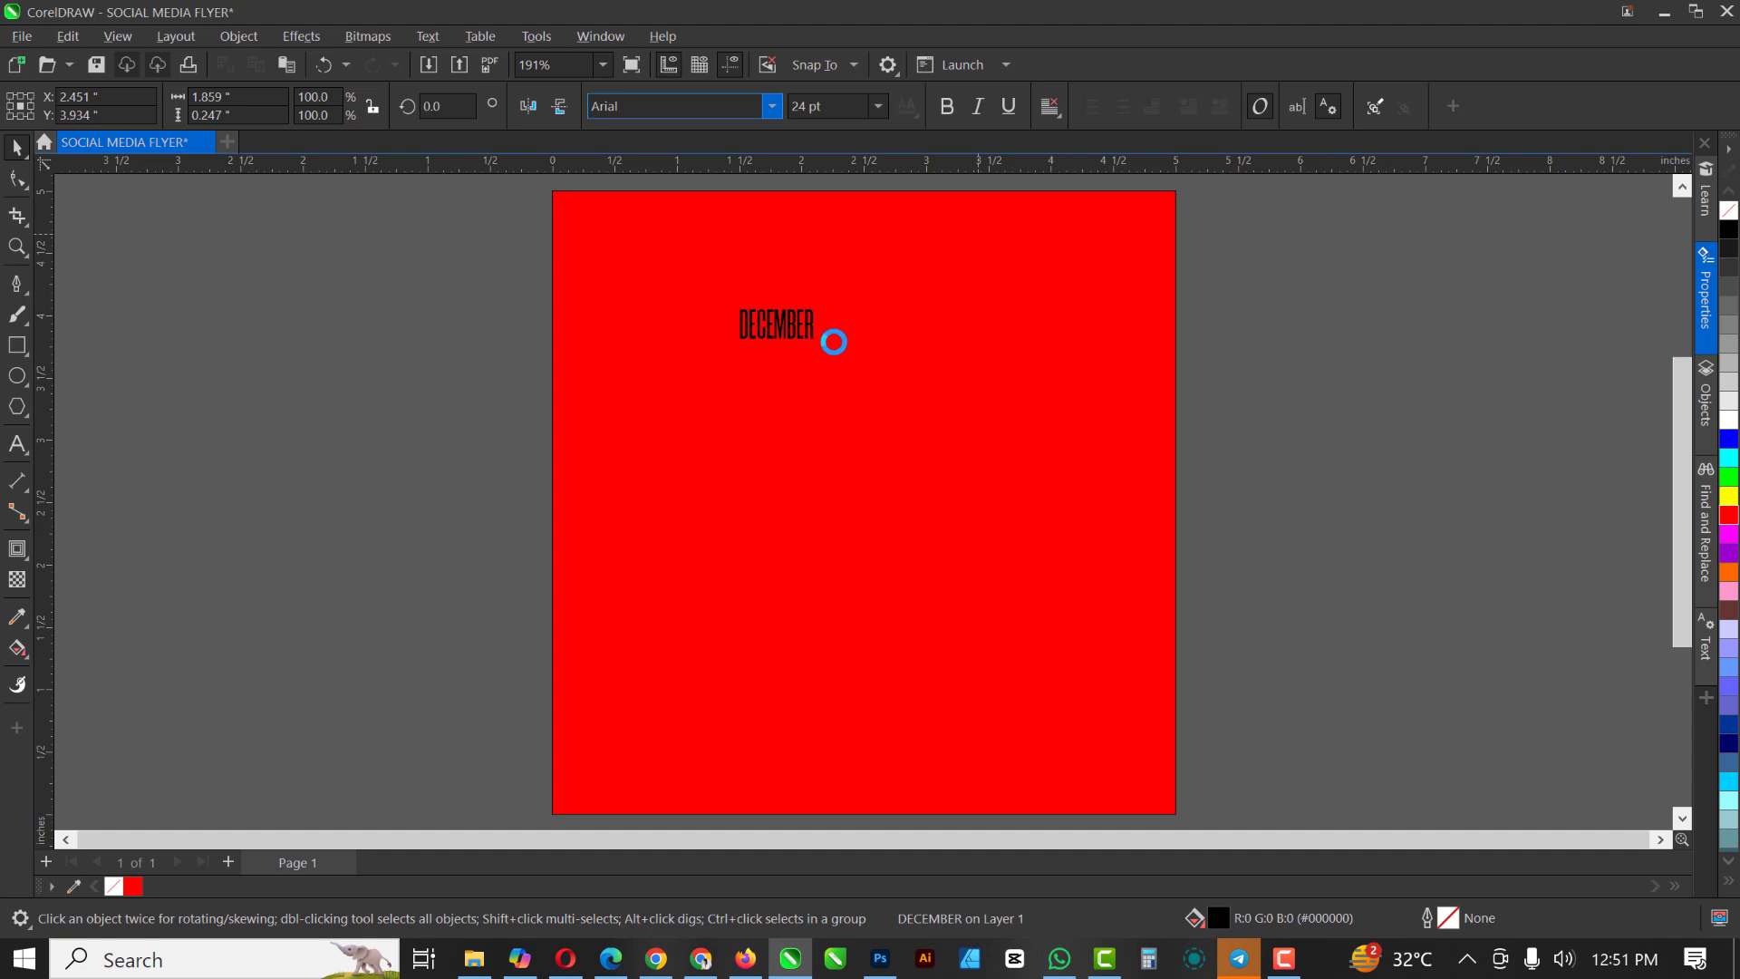
left_click_drag(820, 345, 1047, 537)
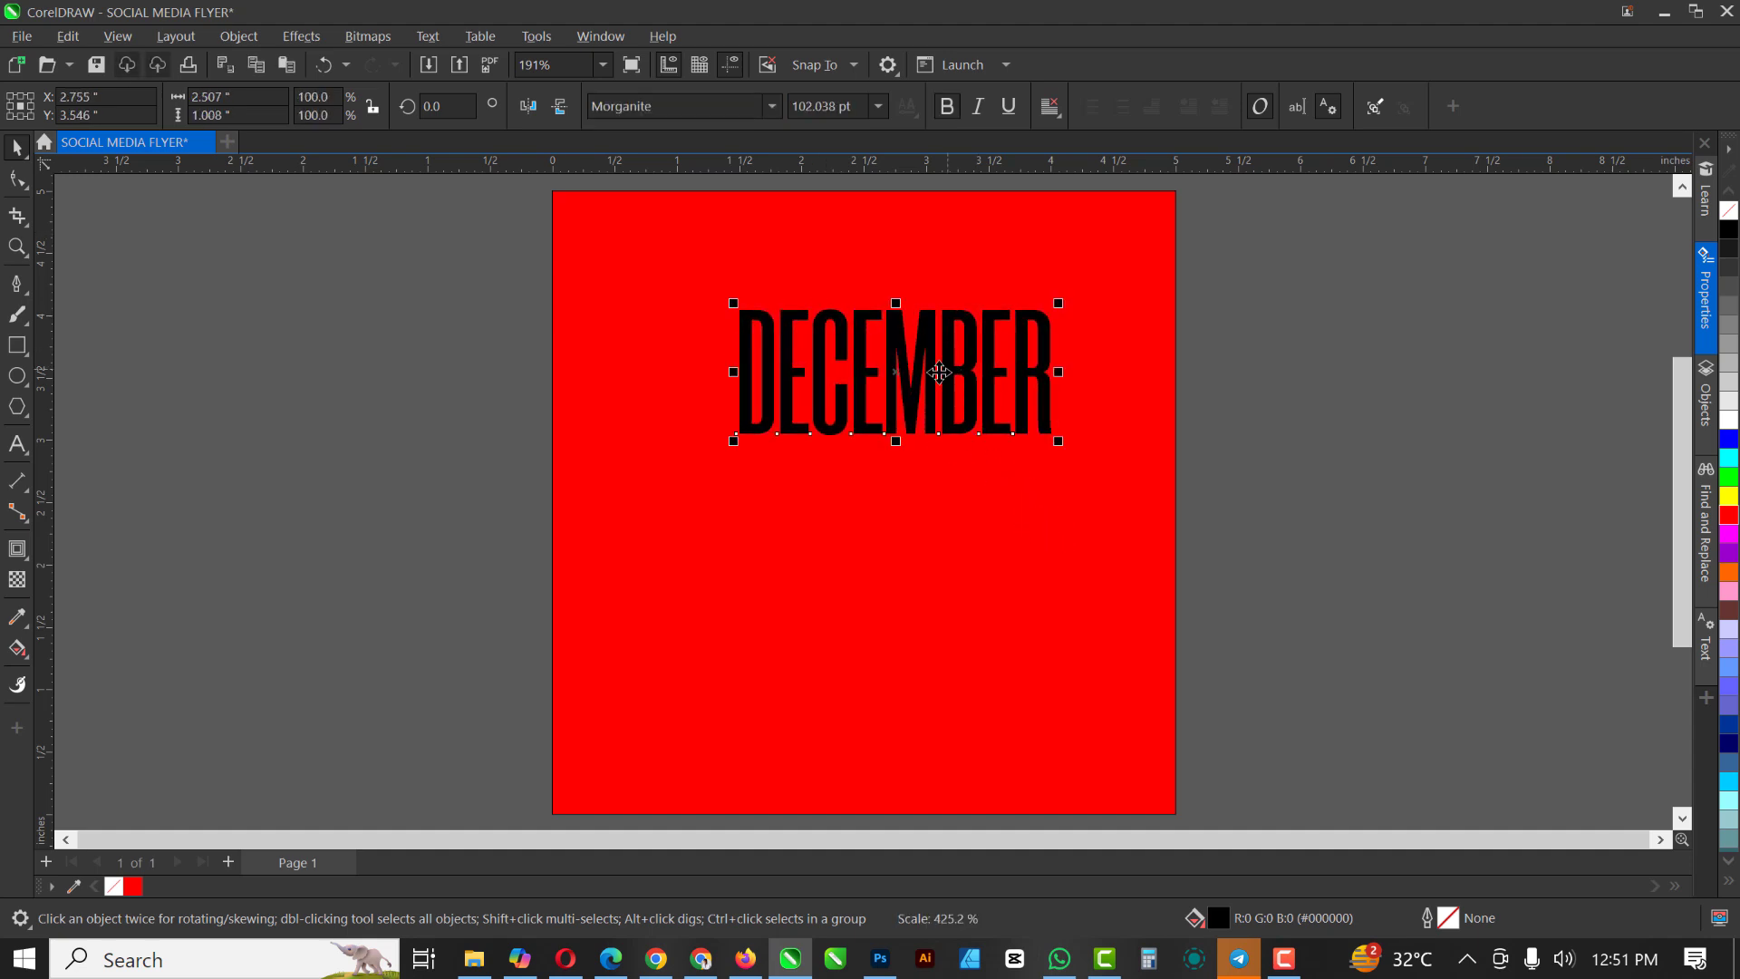
left_click_drag(943, 371, 907, 381)
left_click_drag(1019, 449, 1055, 464)
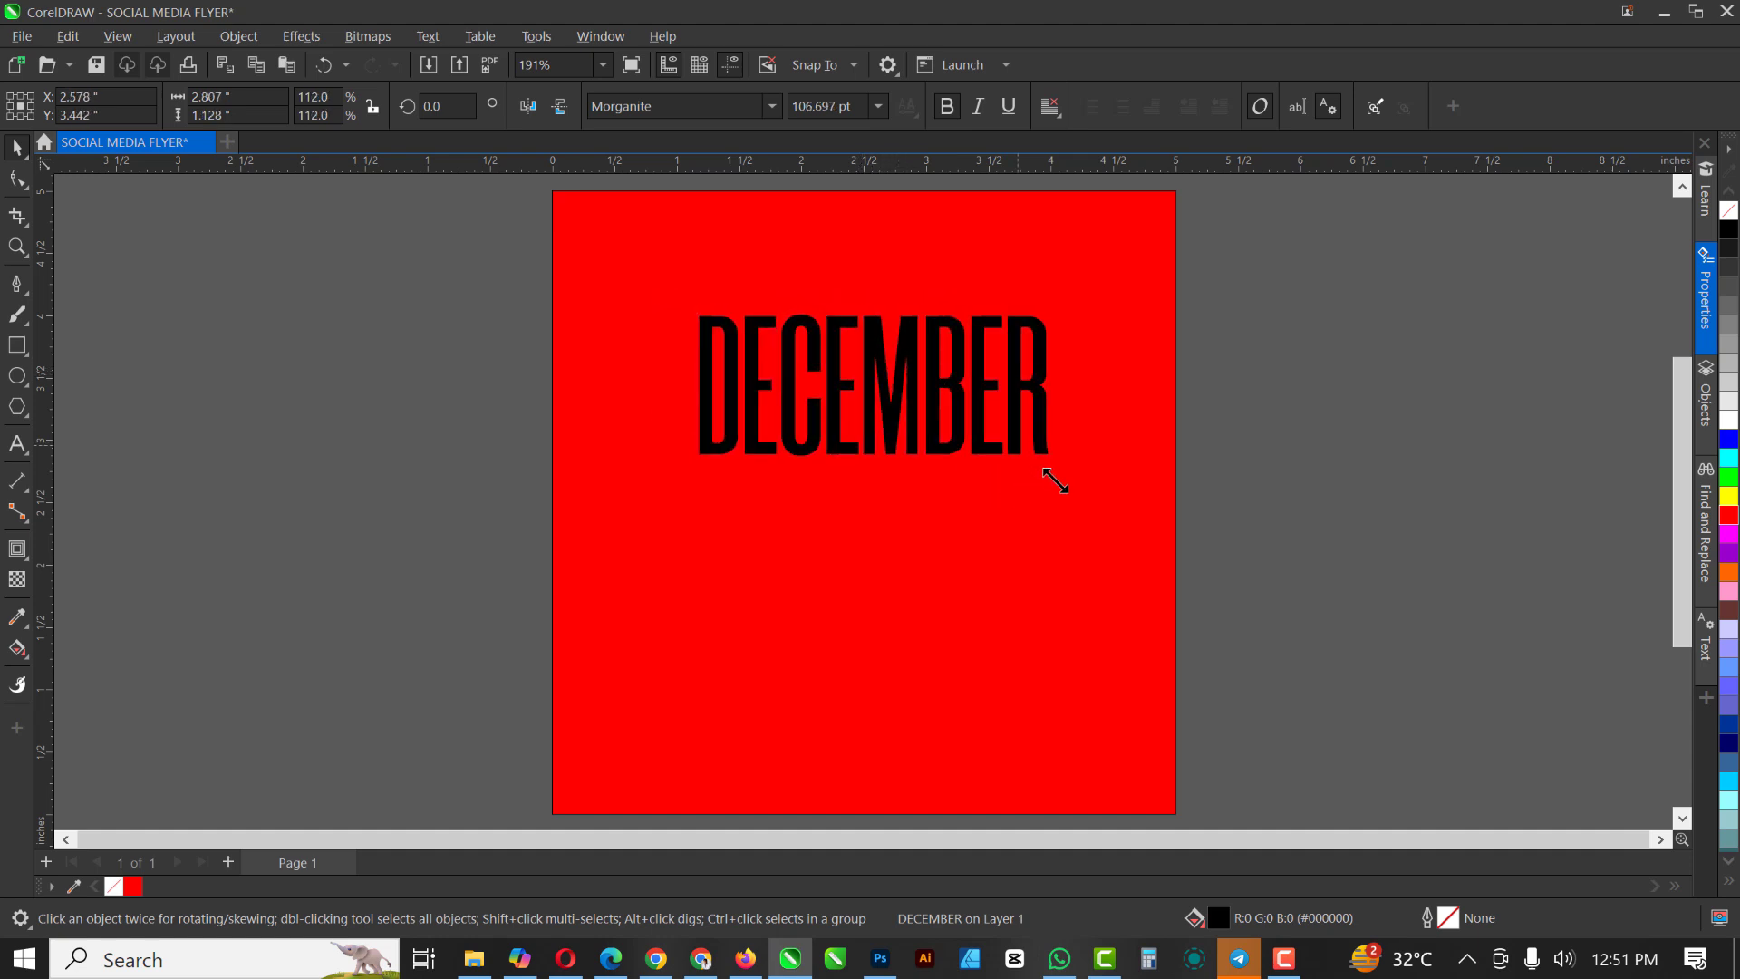
left_click_drag(958, 384, 948, 385)
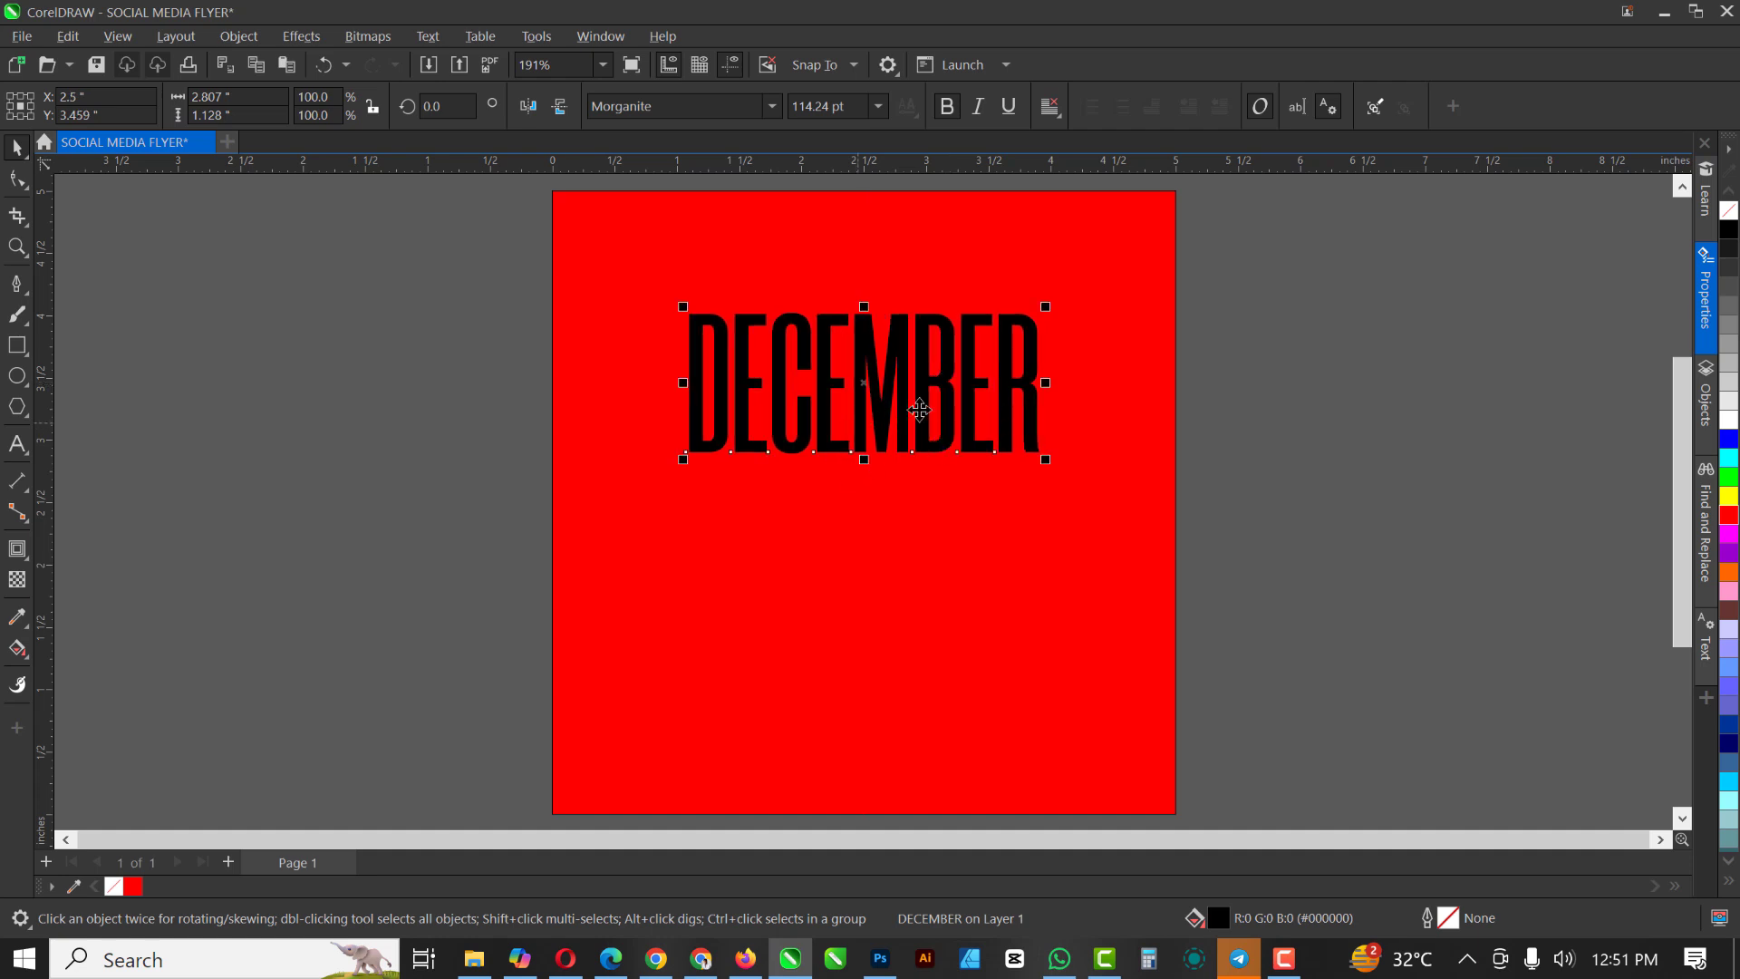
Tighten the letter spacing of DECEMBER with the Shape tool and fill the text with white
left_click(17, 178)
left_click_drag(1051, 461, 1030, 459)
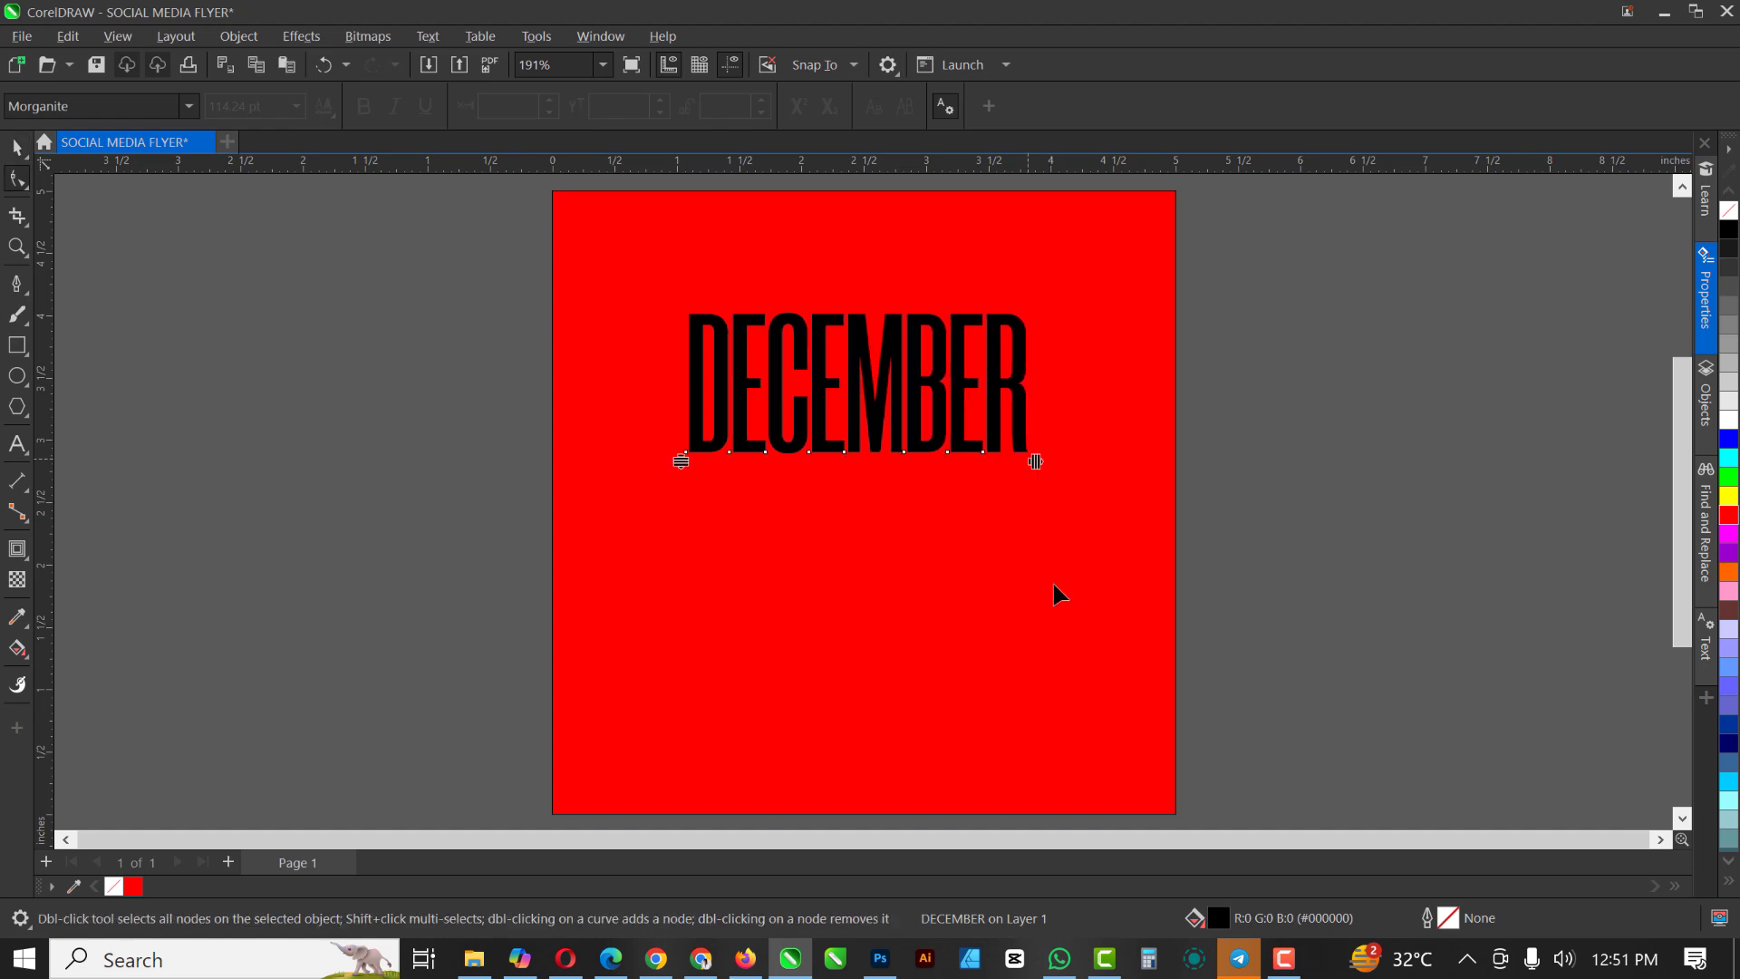
key("space")
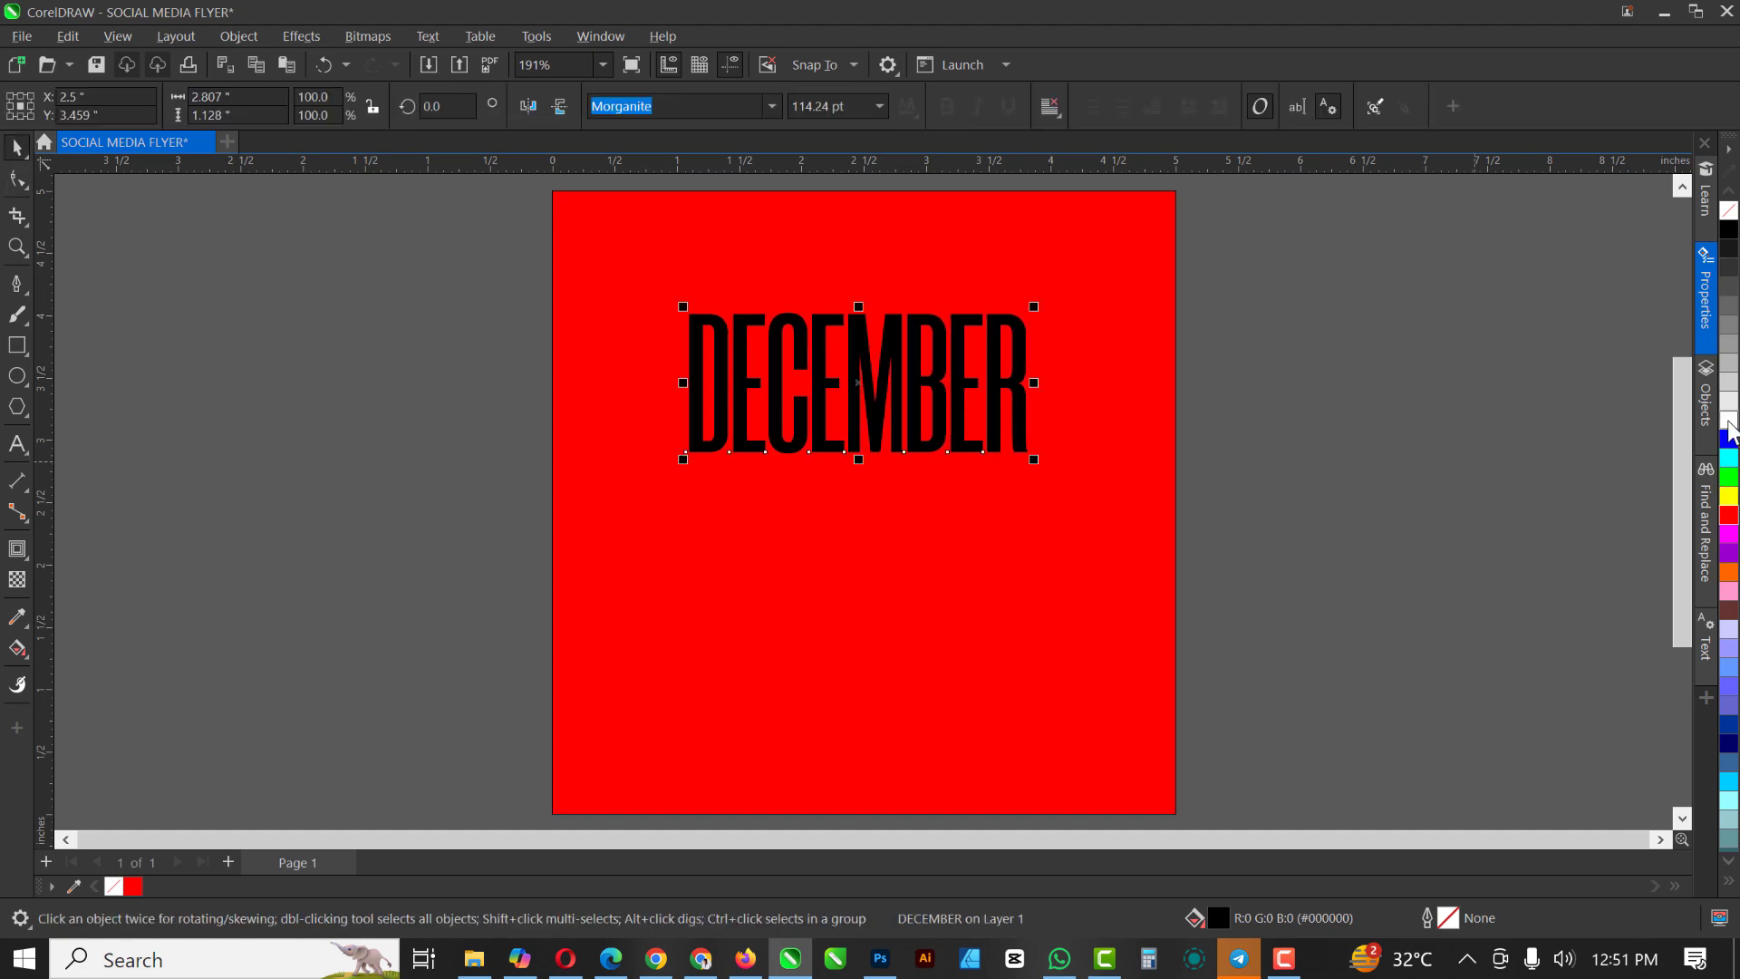
left_click(1729, 421)
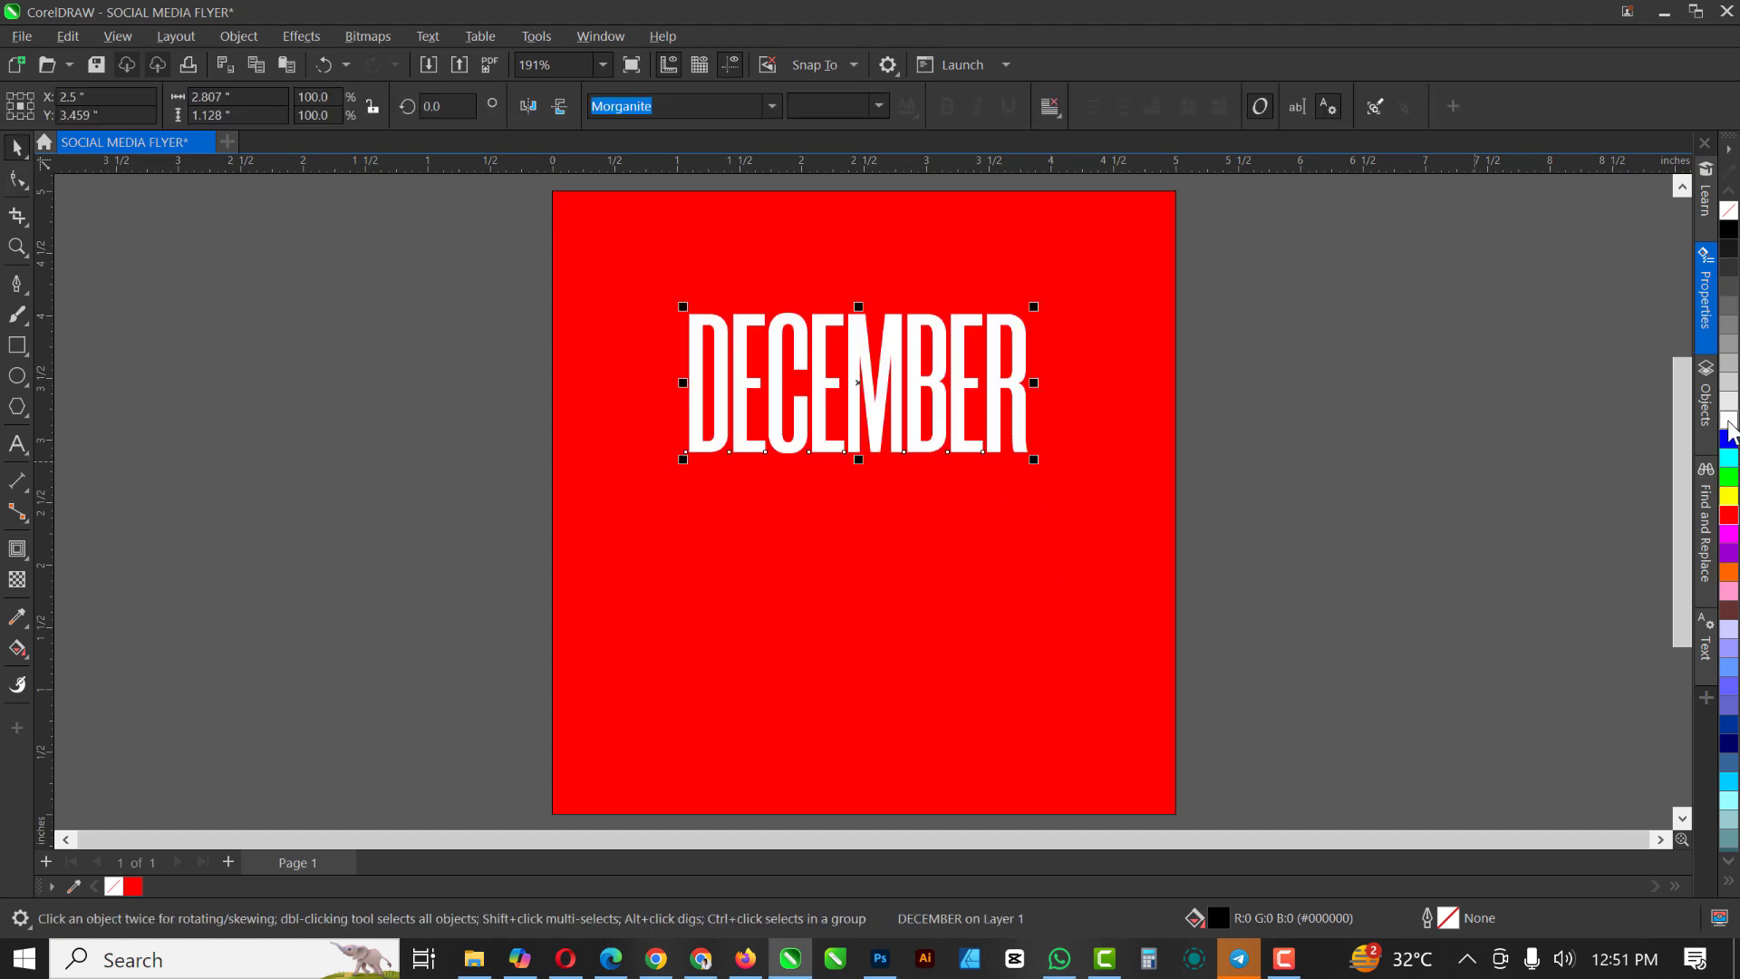
Try the Morganite ExtraBold style on DECEMBER and recentre the word on the page
left_click(770, 107)
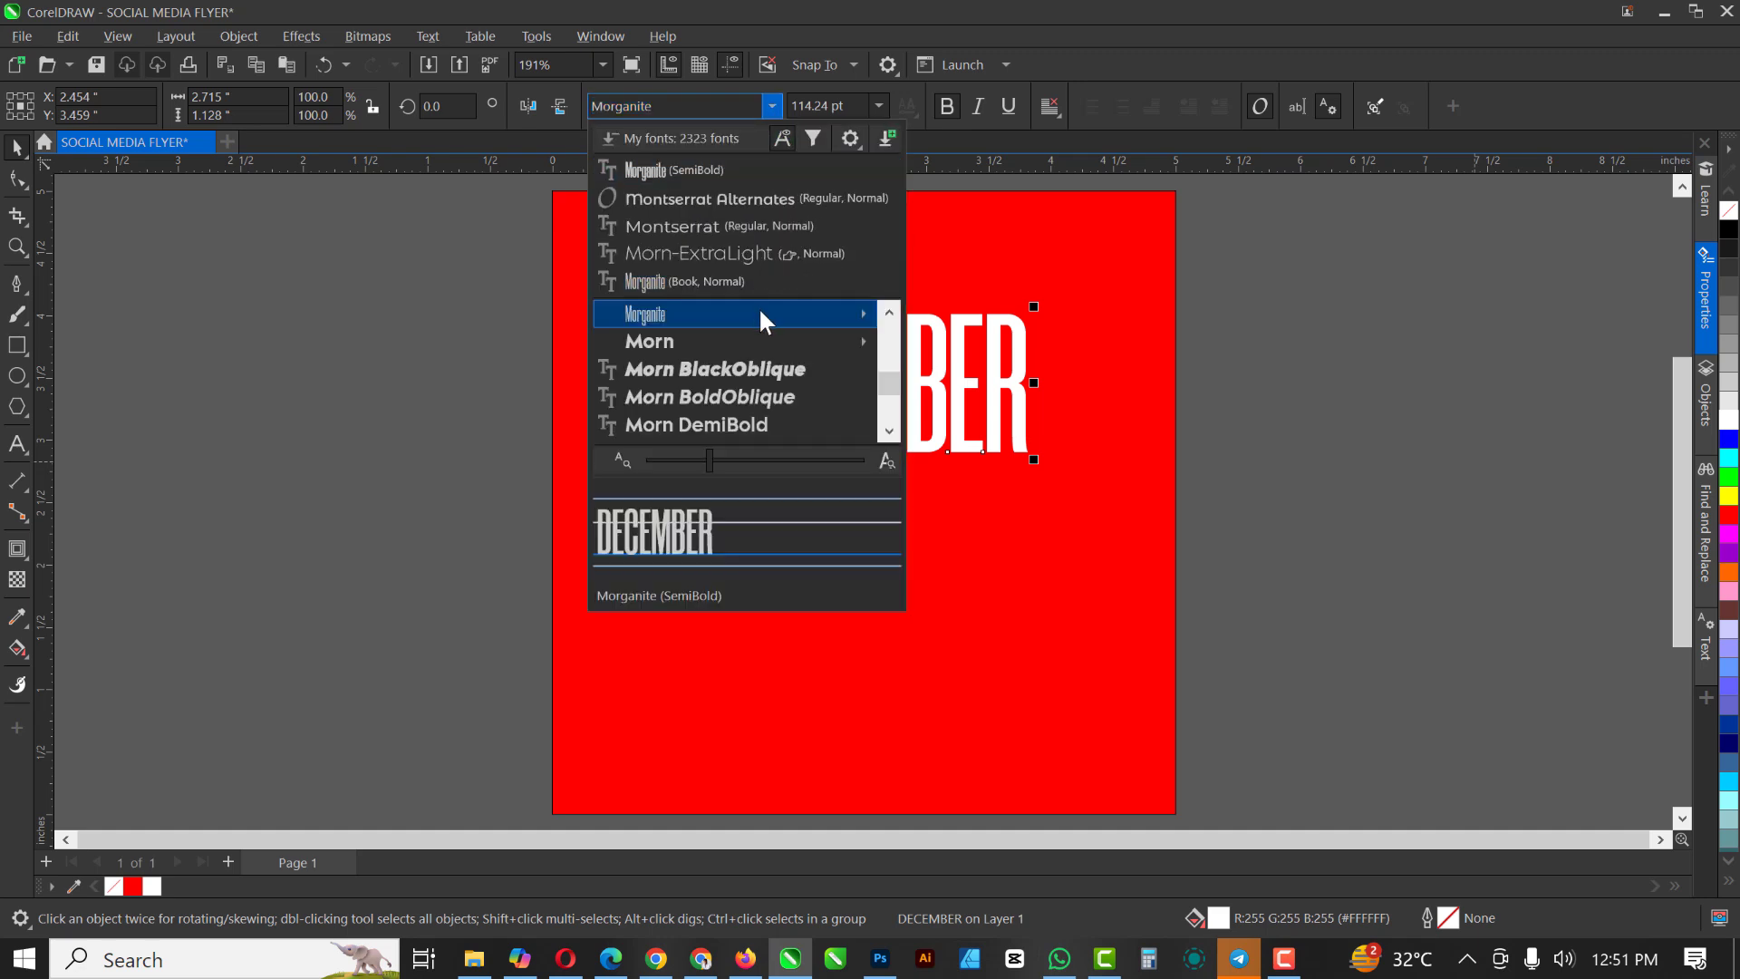
mouse_move(759, 318)
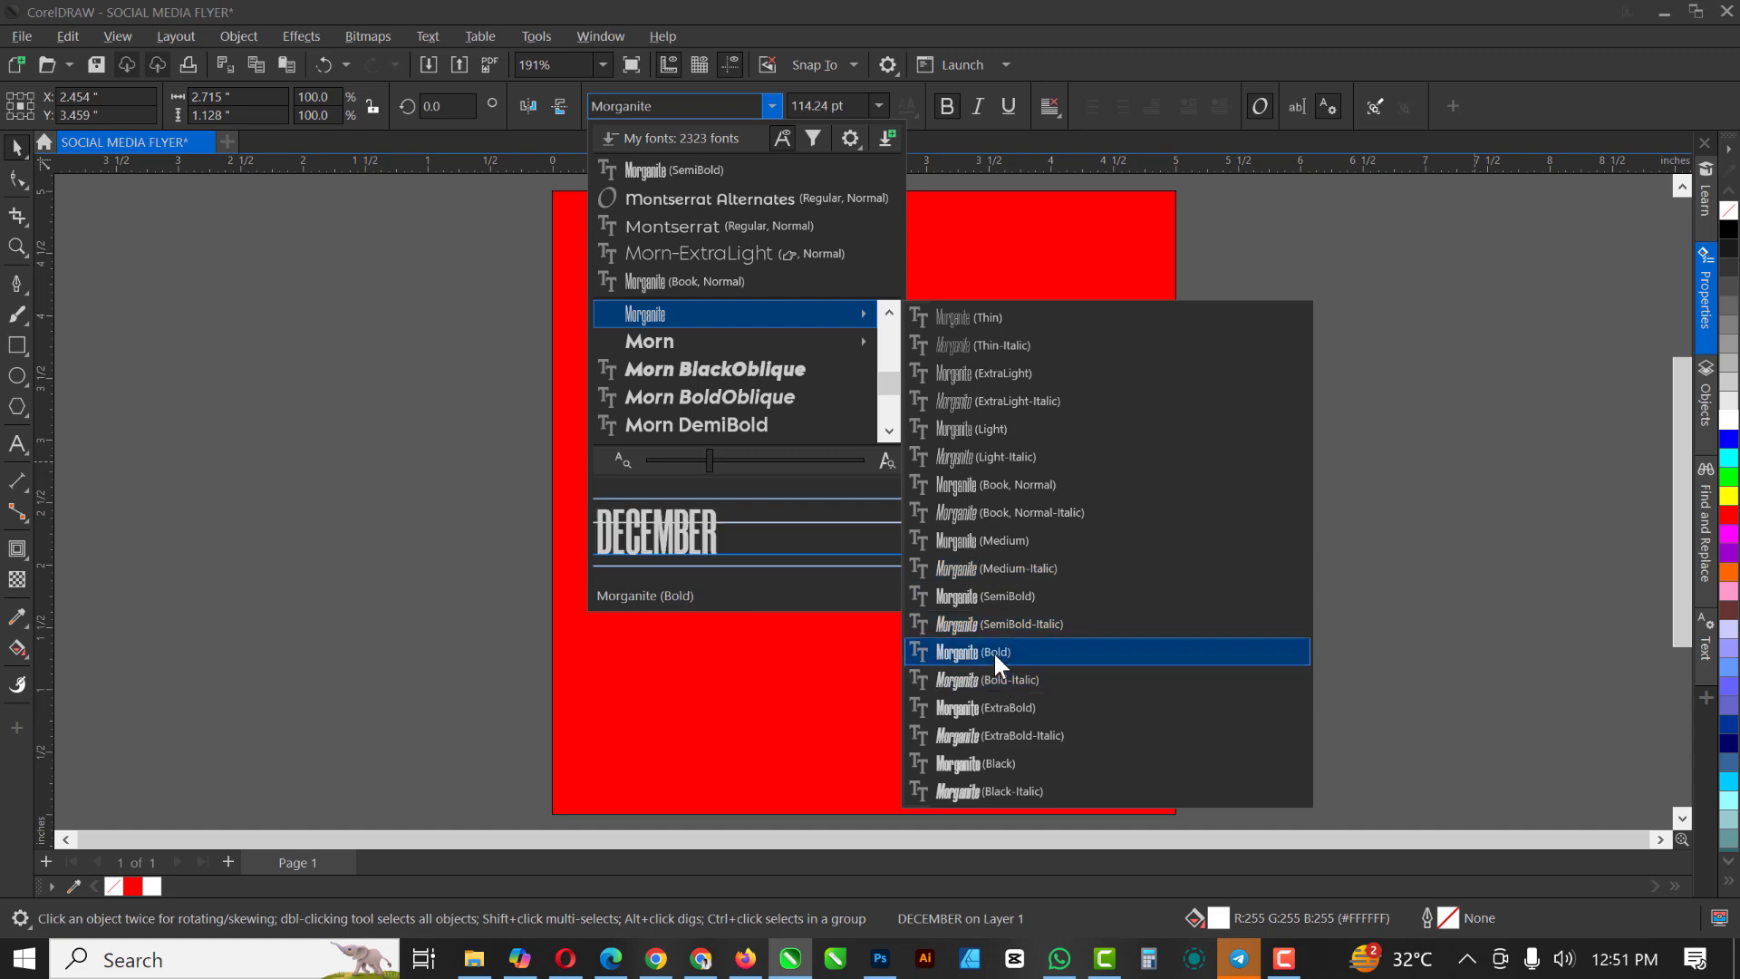
left_click(992, 707)
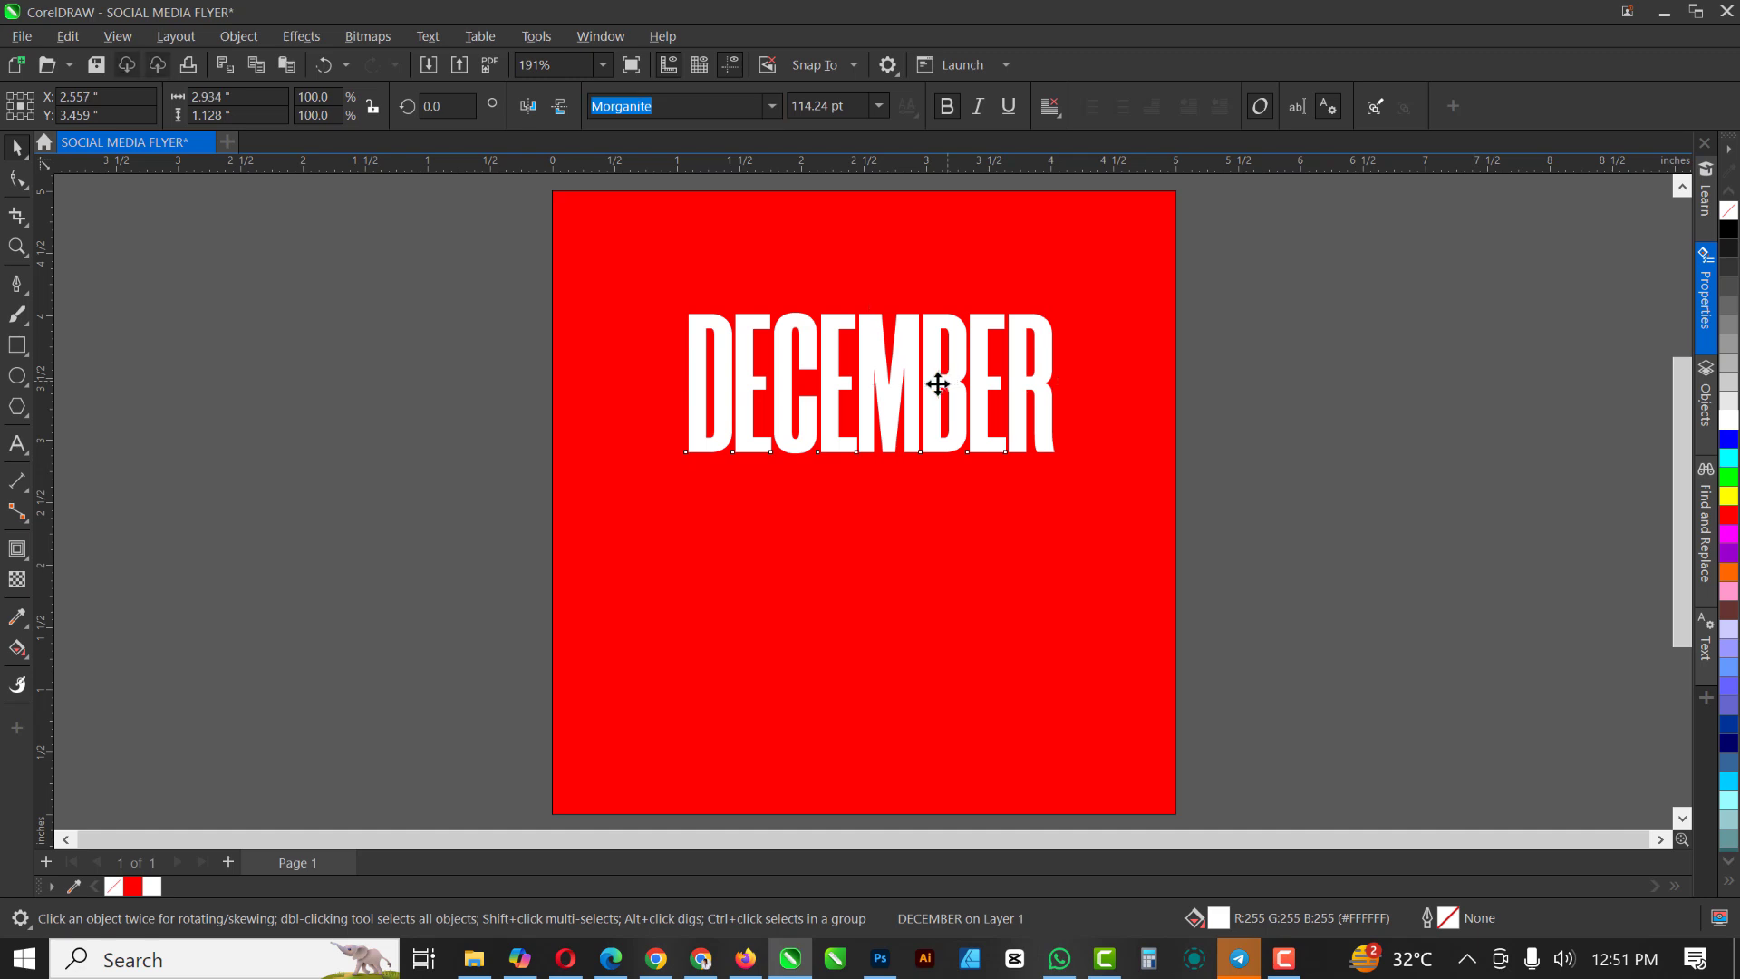
left_click_drag(934, 383, 928, 386)
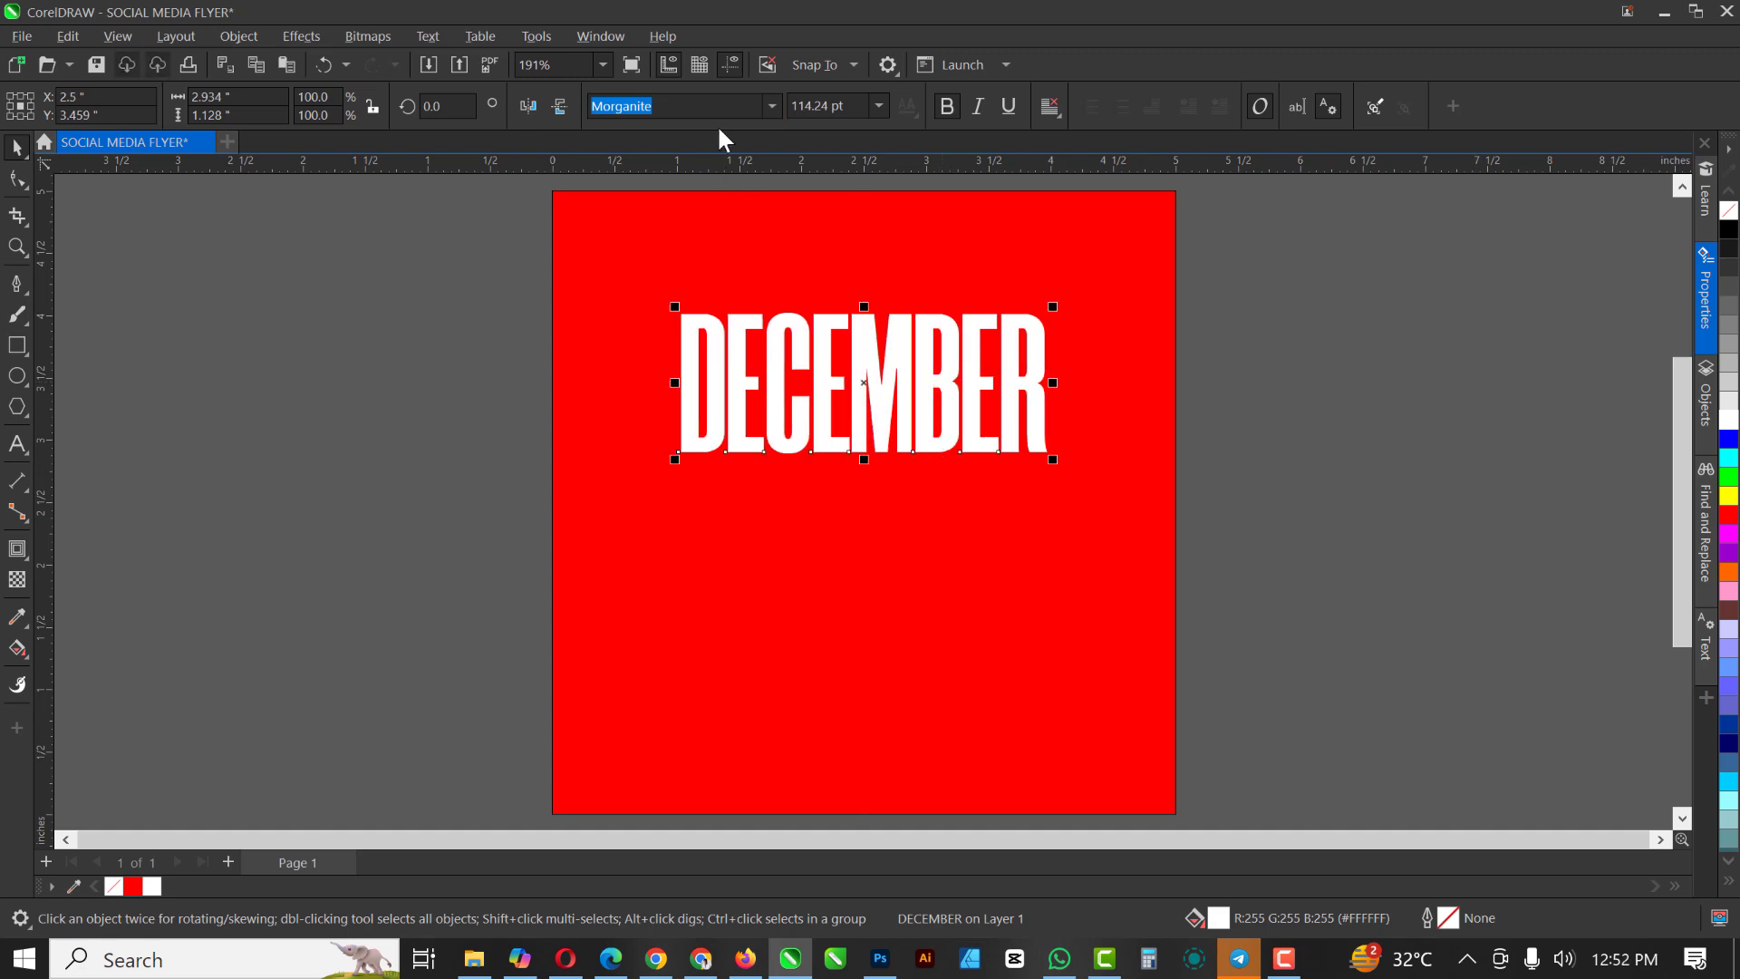
Set the DECEMBER text to Morganite Bold and shift the word slightly to the left
left_click(772, 103)
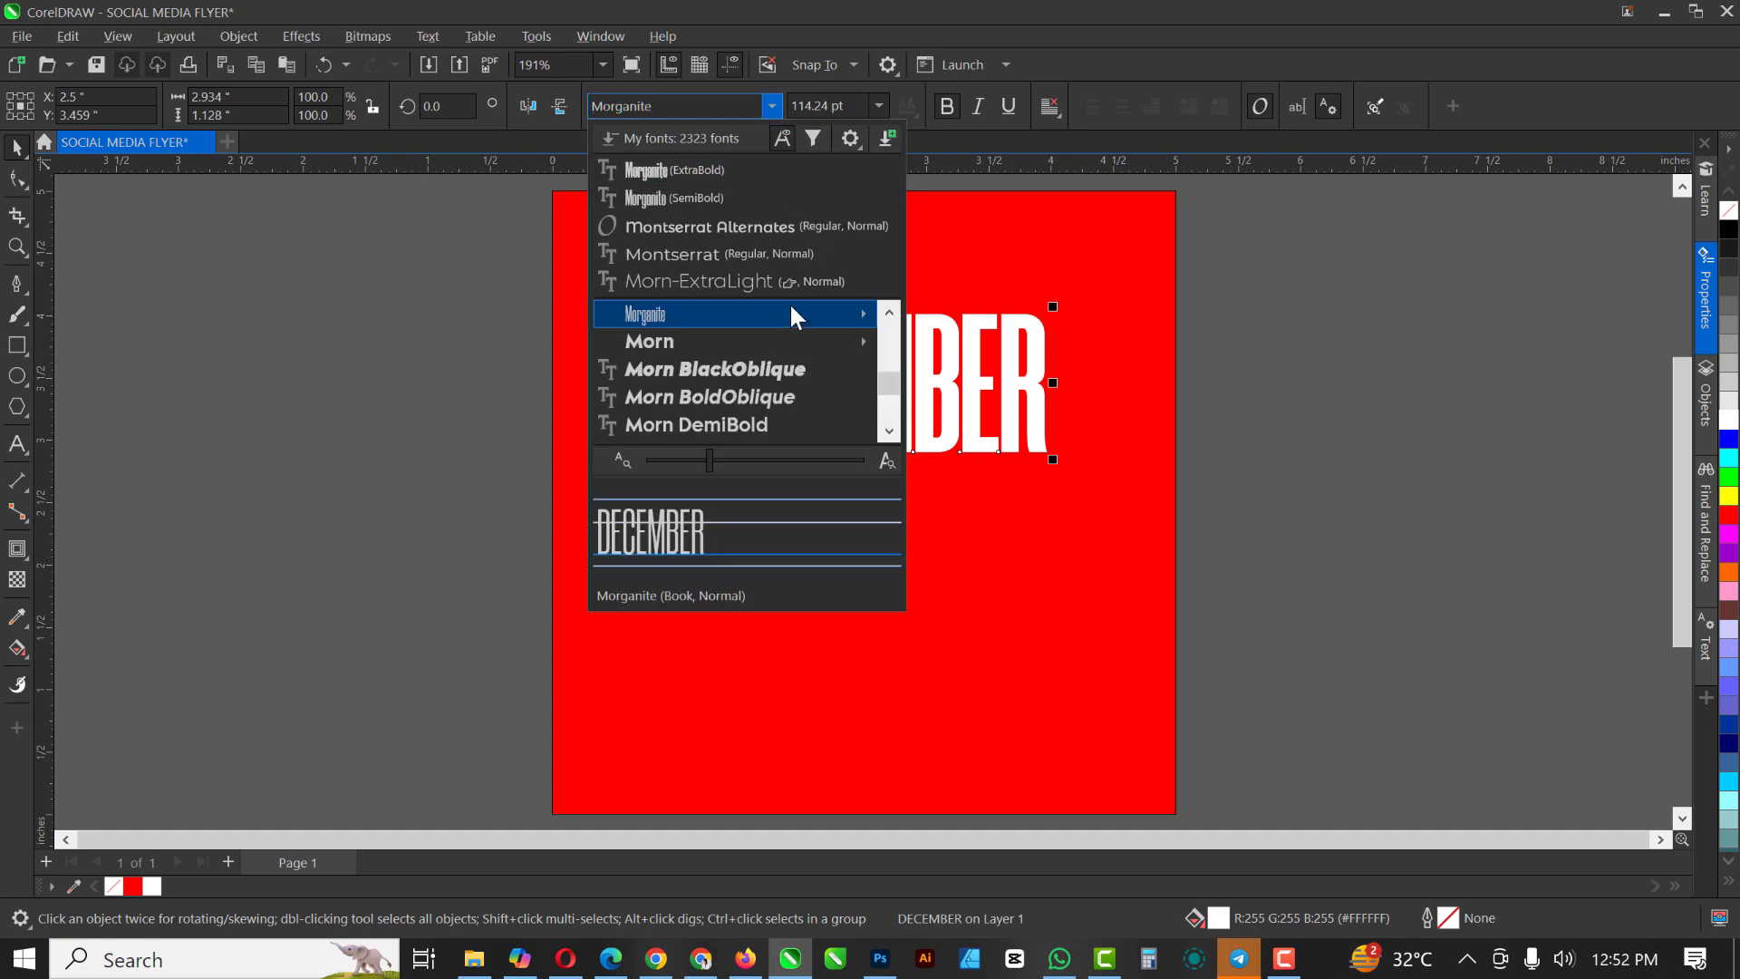
mouse_move(802, 308)
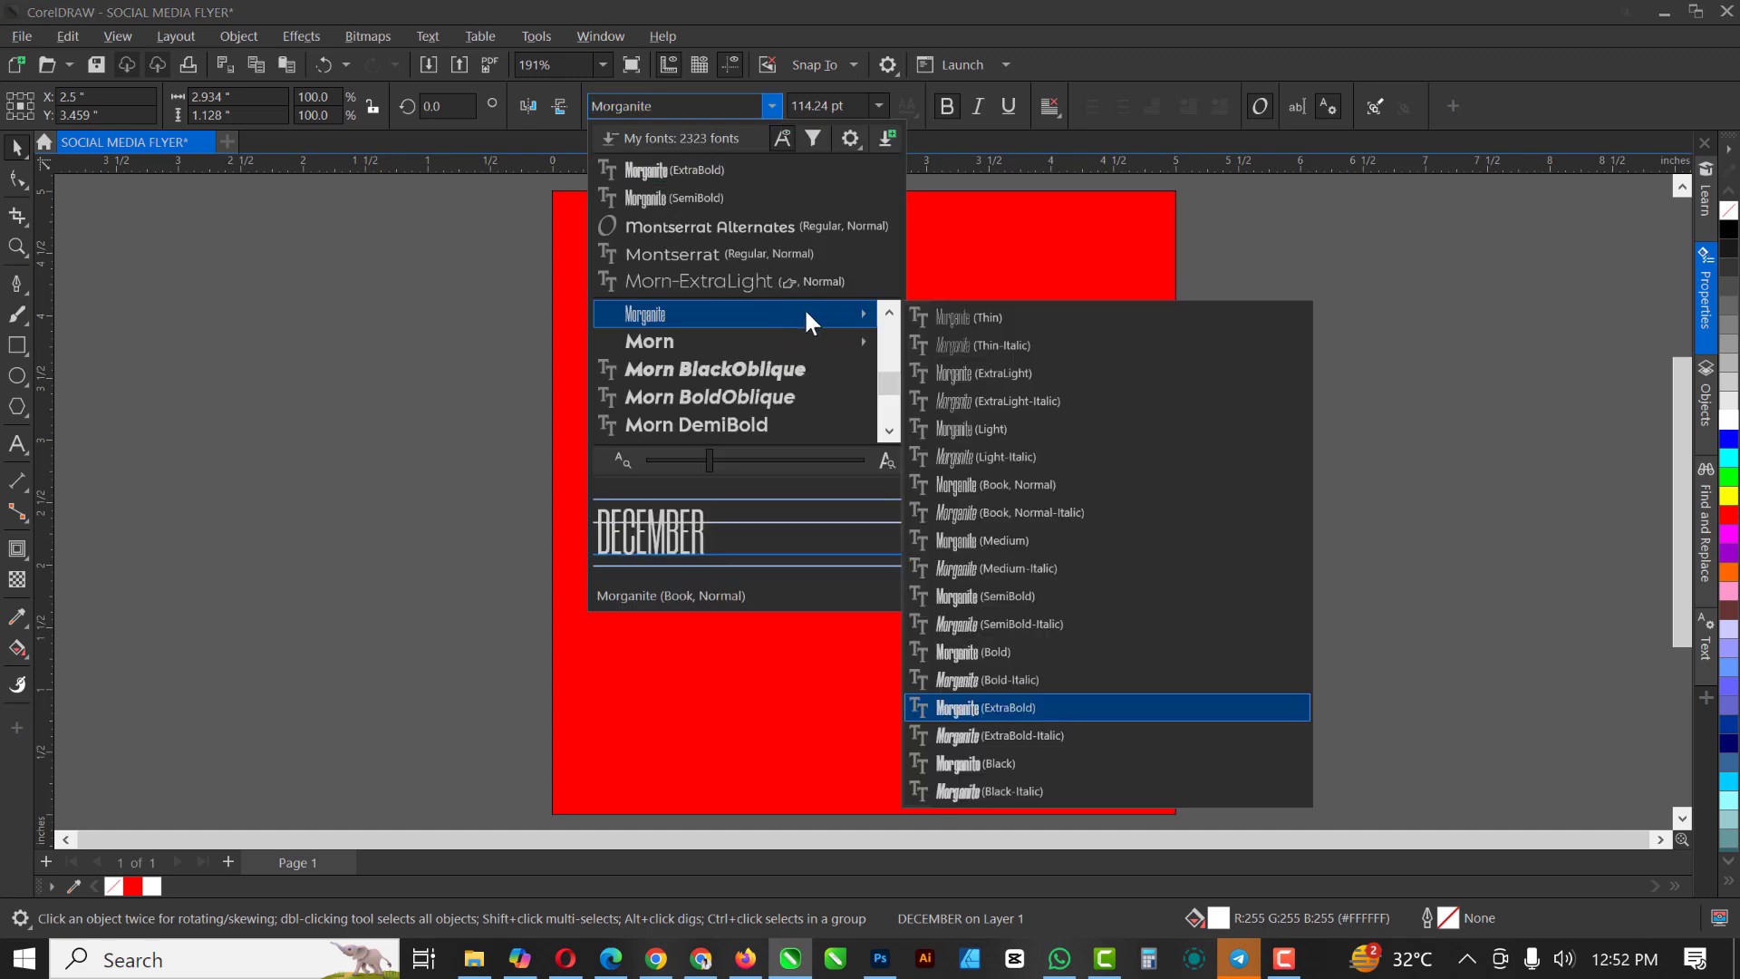
left_click(1003, 647)
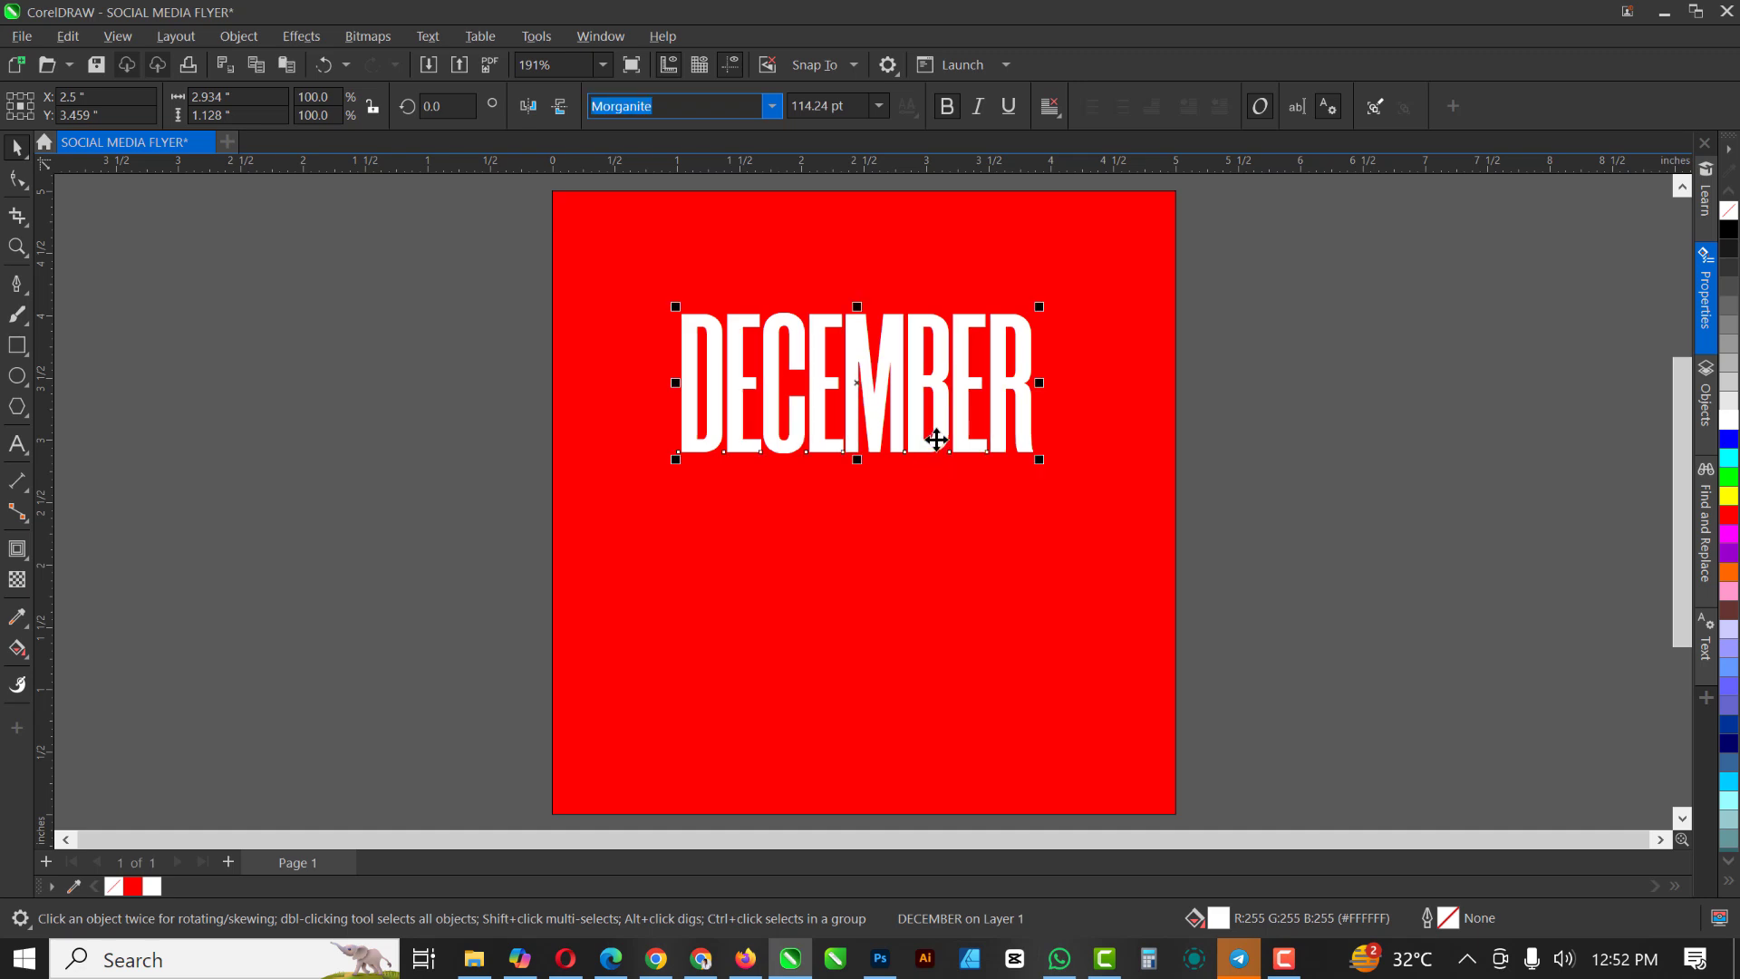
left_click_drag(950, 396, 945, 396)
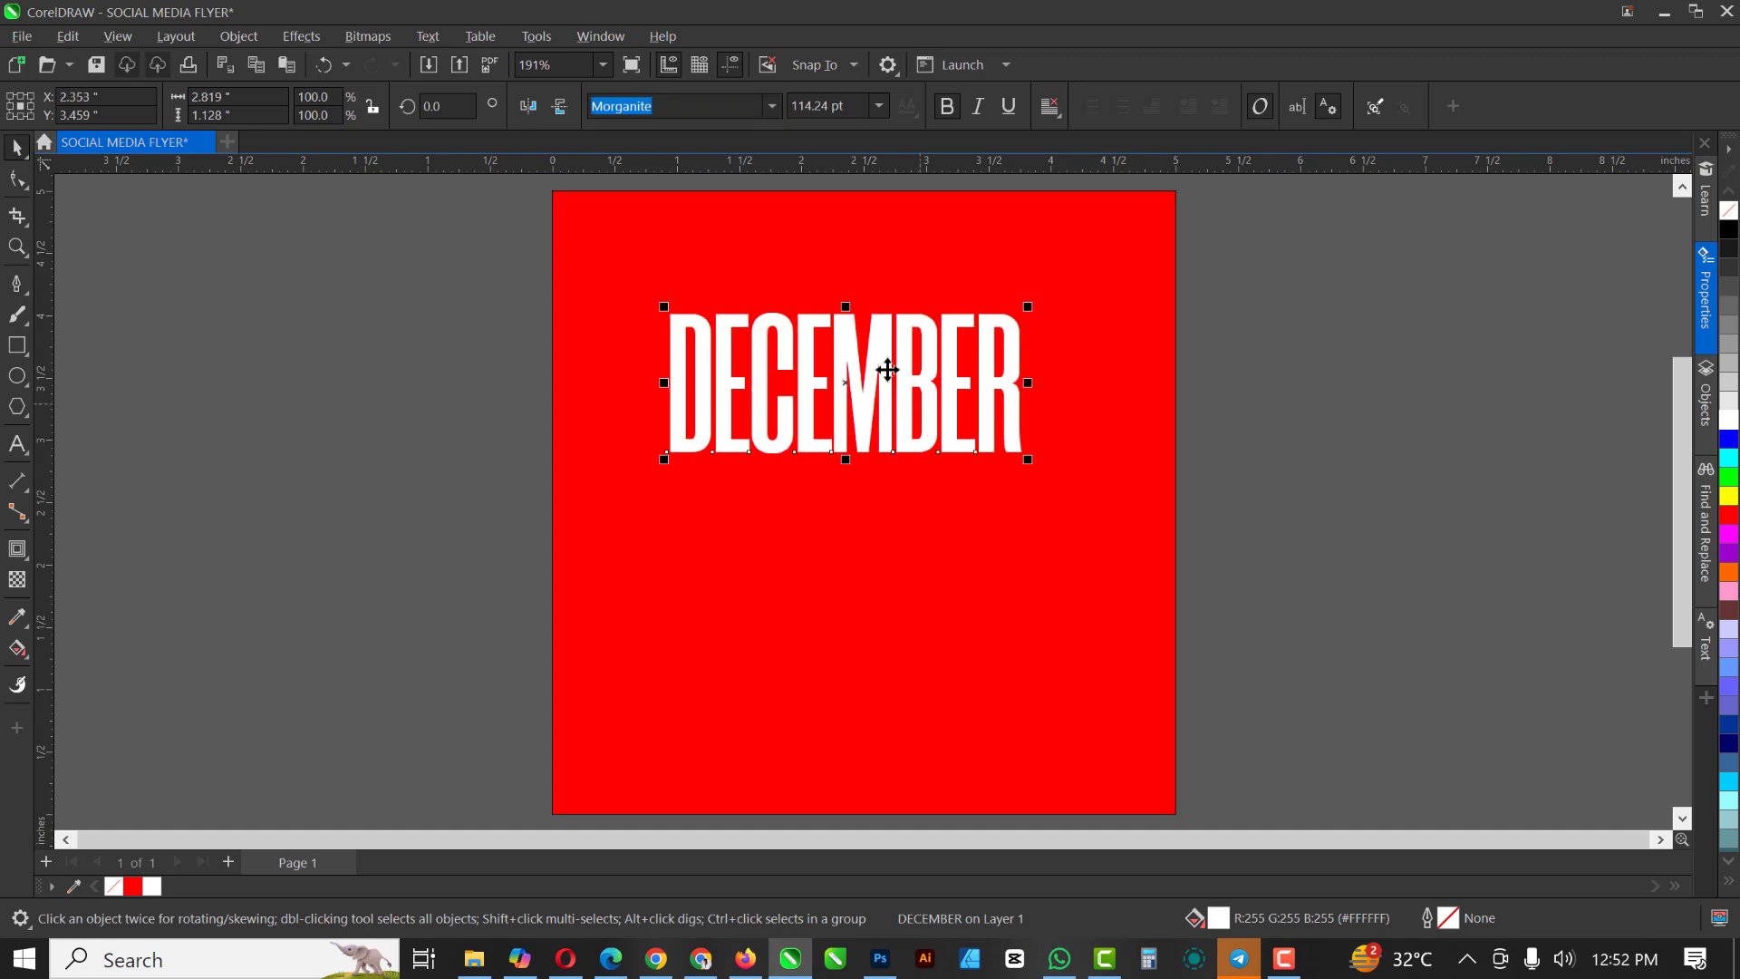
Duplicate DECEMBER directly below the original and move both lines together slightly up and to the right
left_click_drag(886, 364, 898, 511)
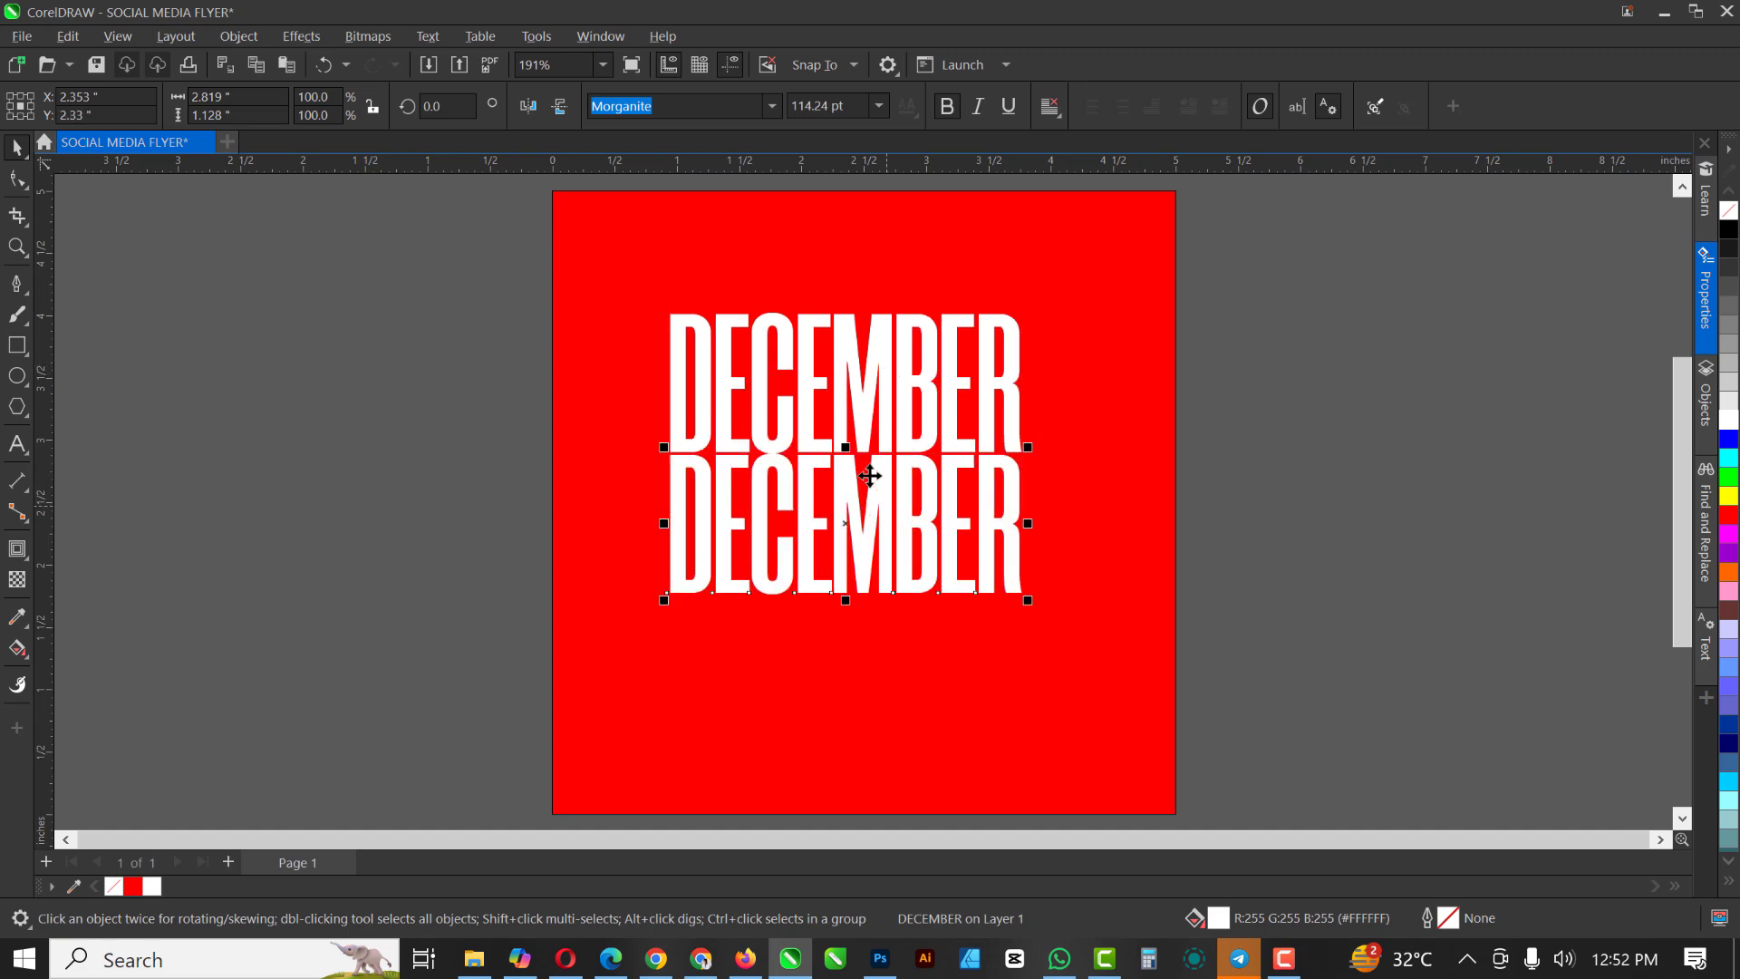
left_click(867, 421, "shift")
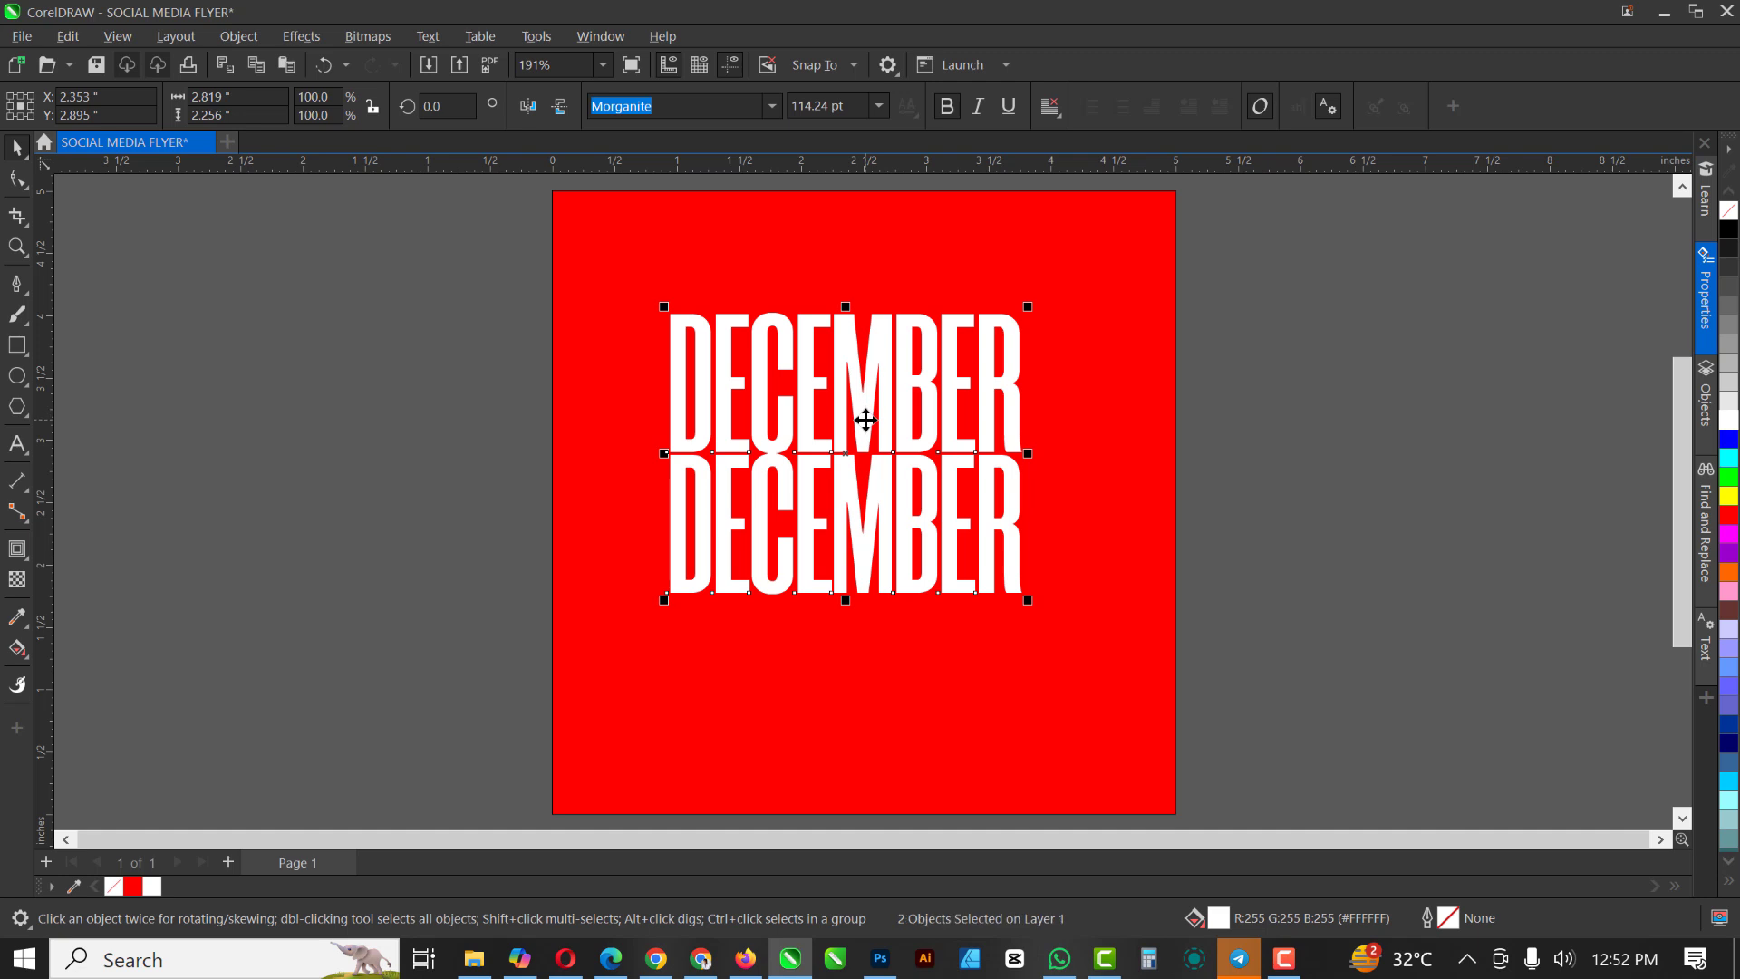
left_click_drag(868, 421, 872, 387)
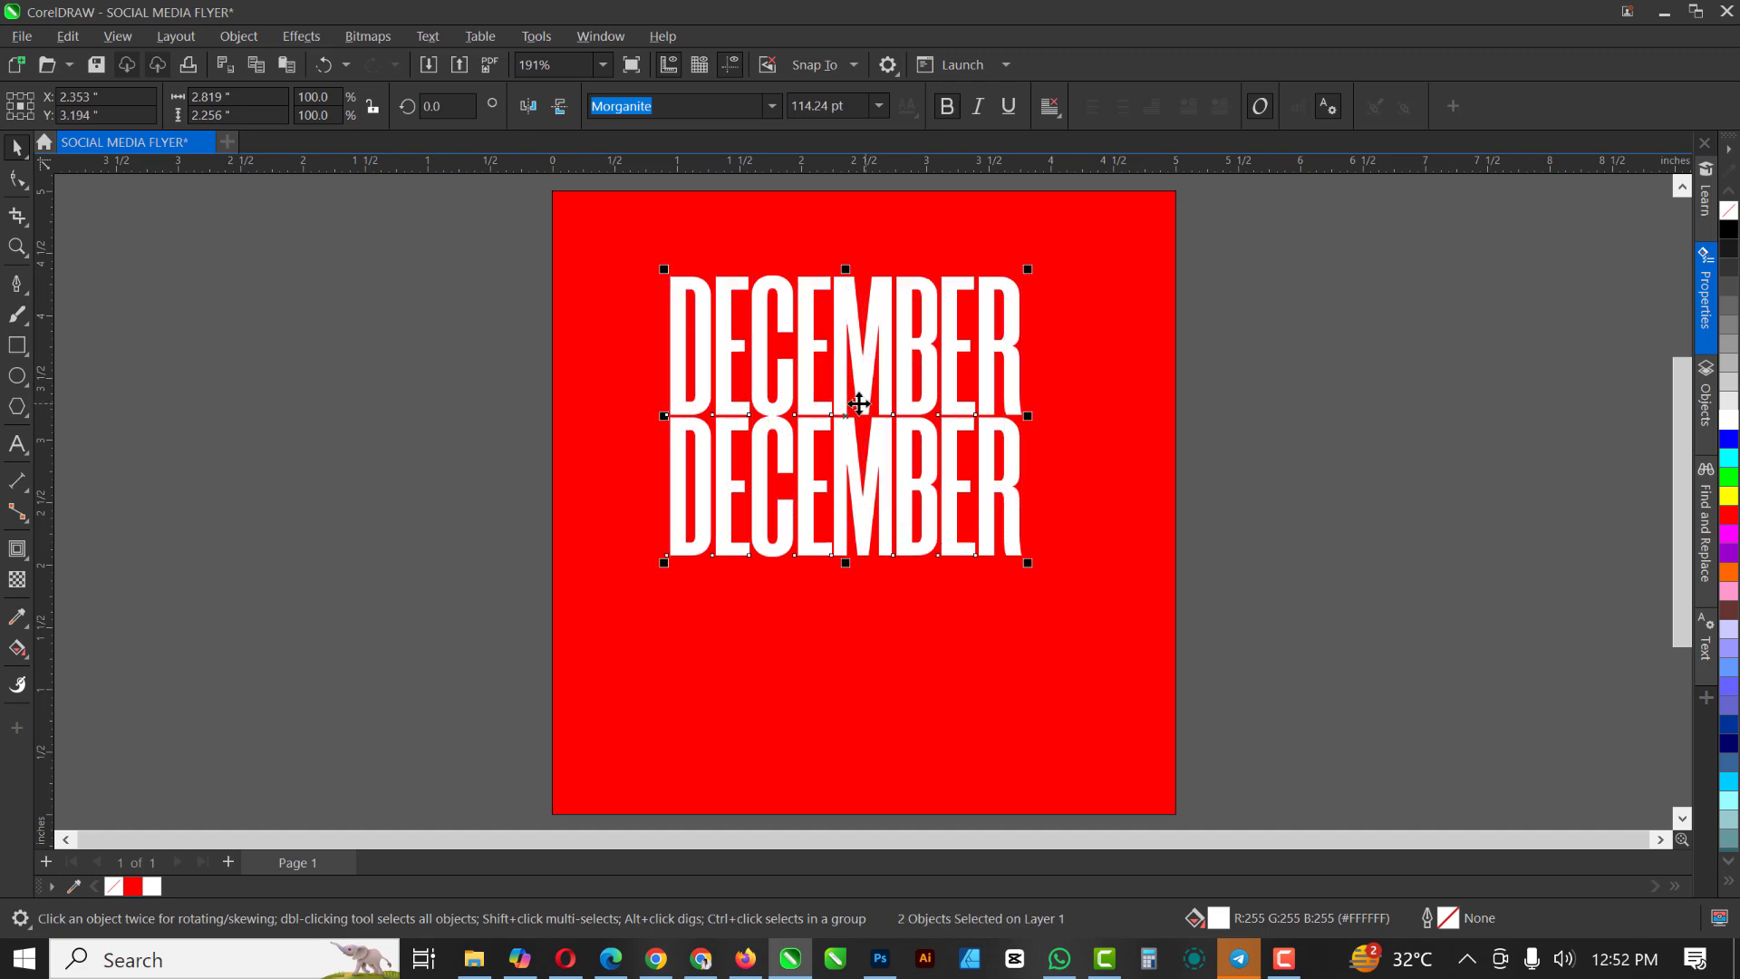
left_click(865, 404)
left_click_drag(860, 402, 877, 405)
scroll(892, 361, "down", 1)
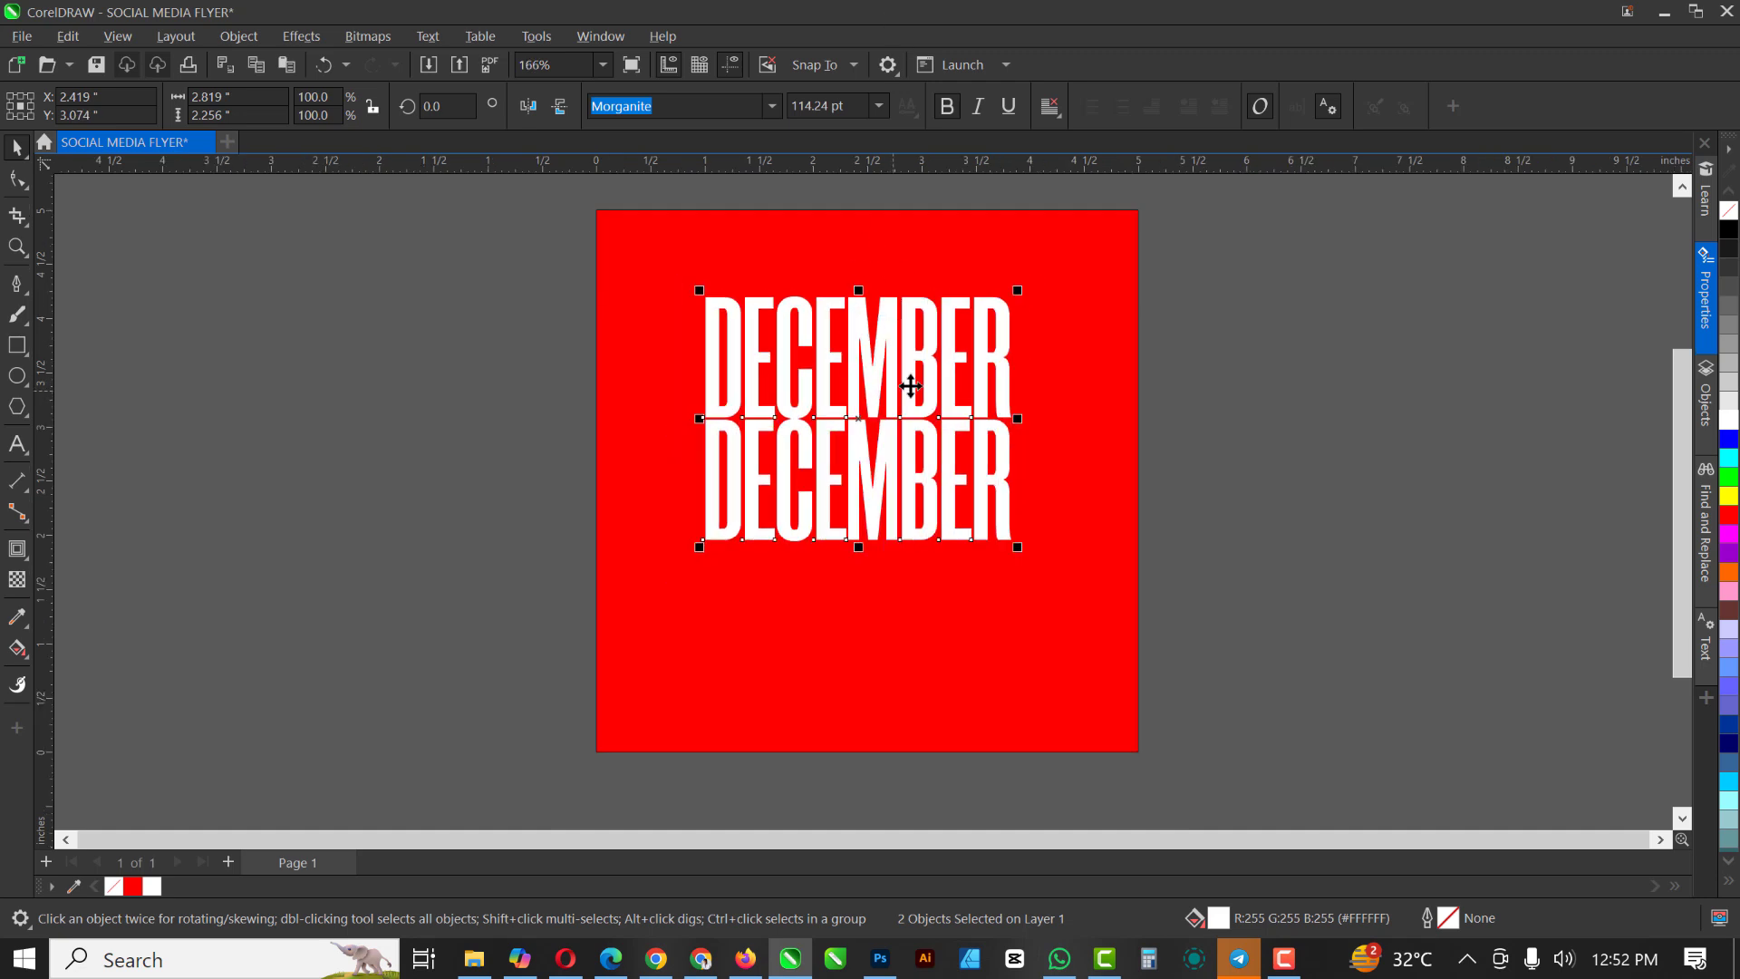
Convert both DECEMBER lines to curves and merge them into a single curve object
right_click(825, 324)
key("Escape")
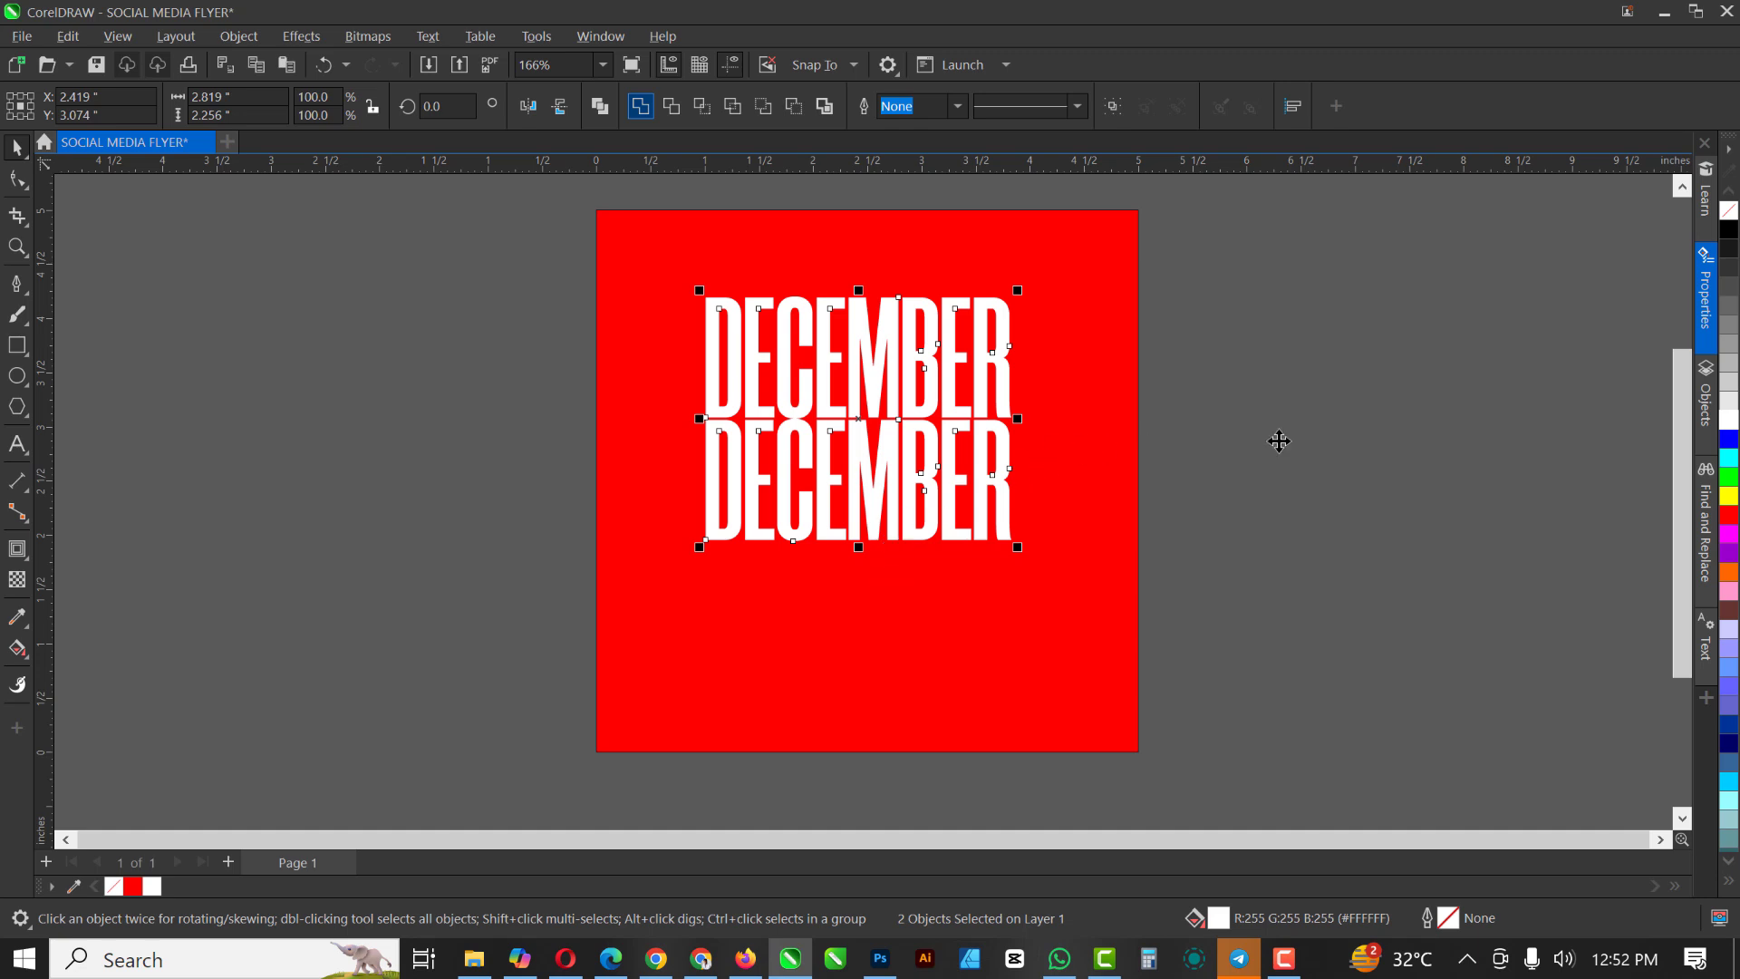
left_click_drag(871, 370, 735, 382)
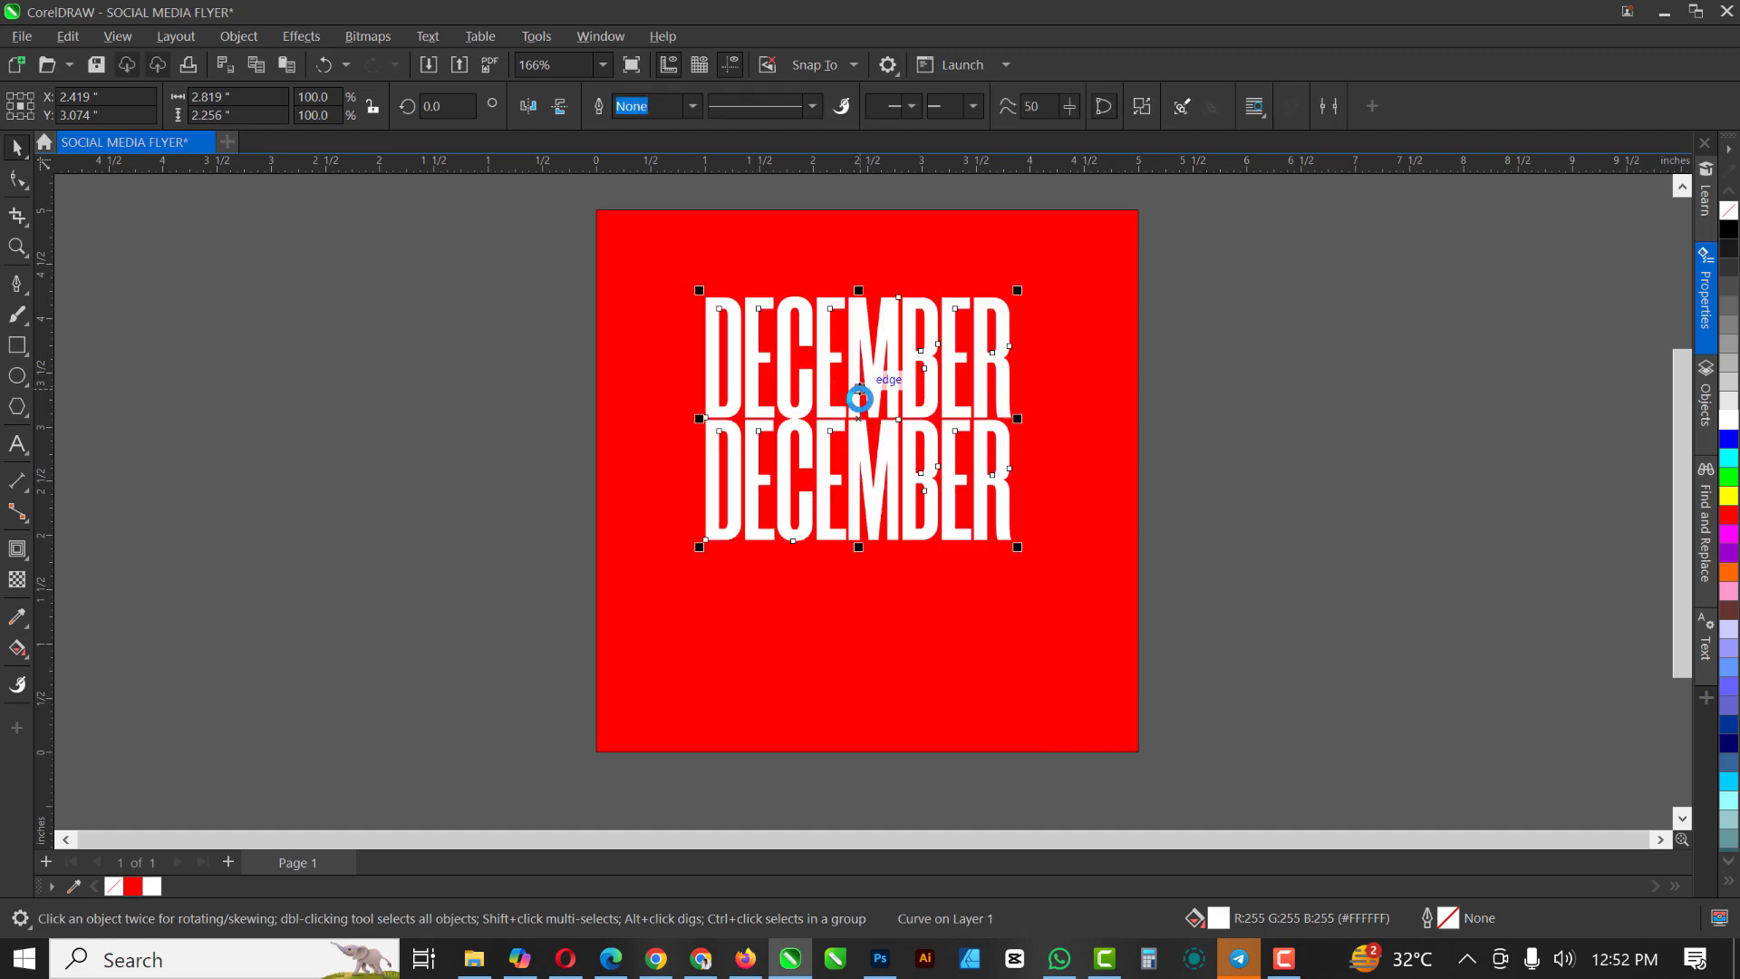
key("ctrl+z")
Duplicate the merged DECEMBER lines directly below the original and mirror the copy vertically
left_click_drag(859, 377, 862, 626)
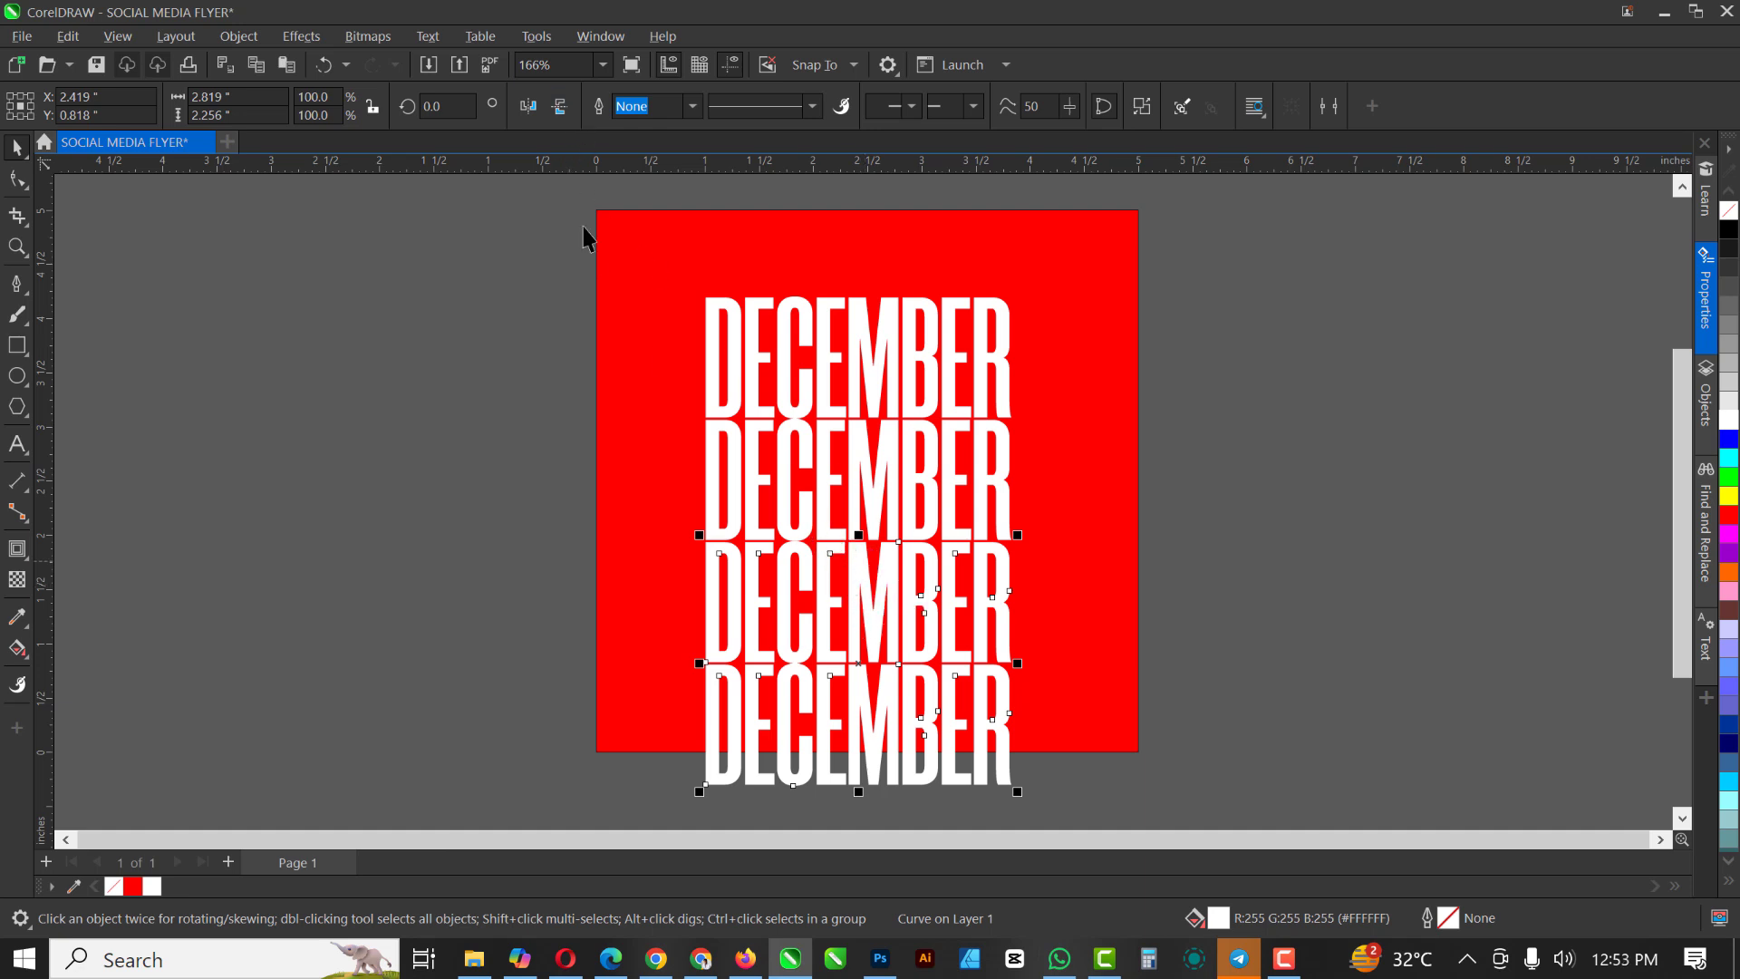
left_click(560, 106)
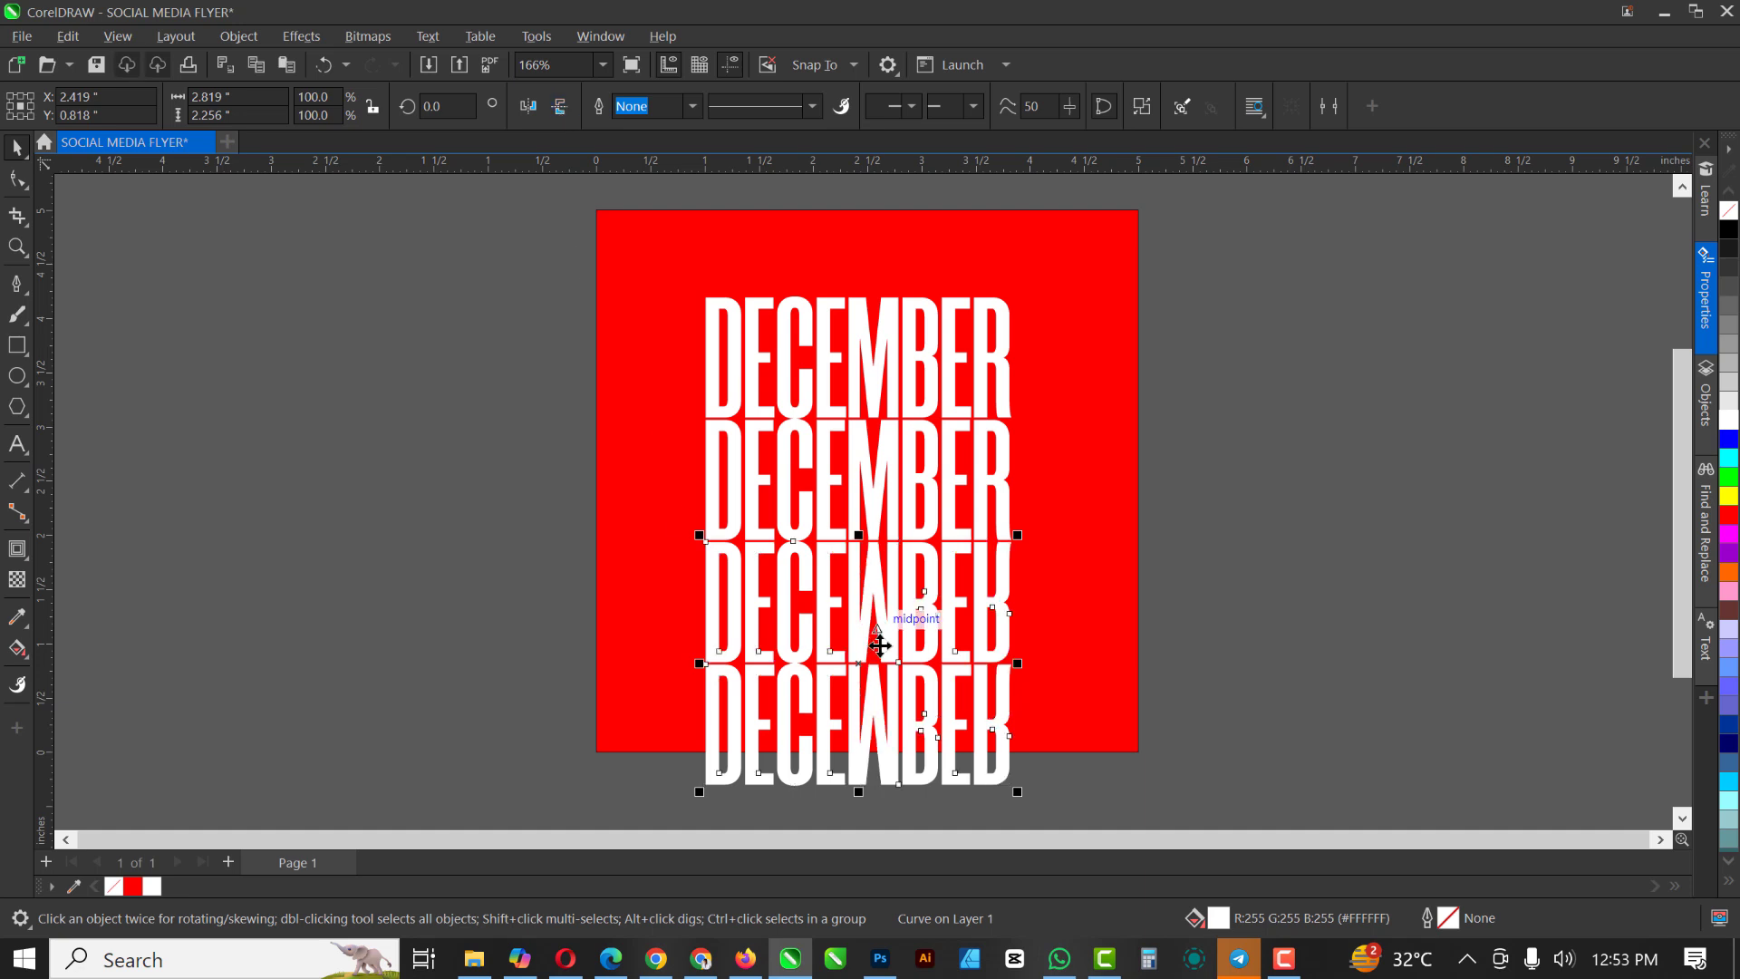
Move the upright and mirrored DECEMBER lines together slightly up on the red background
scroll(853, 539, "down", 1)
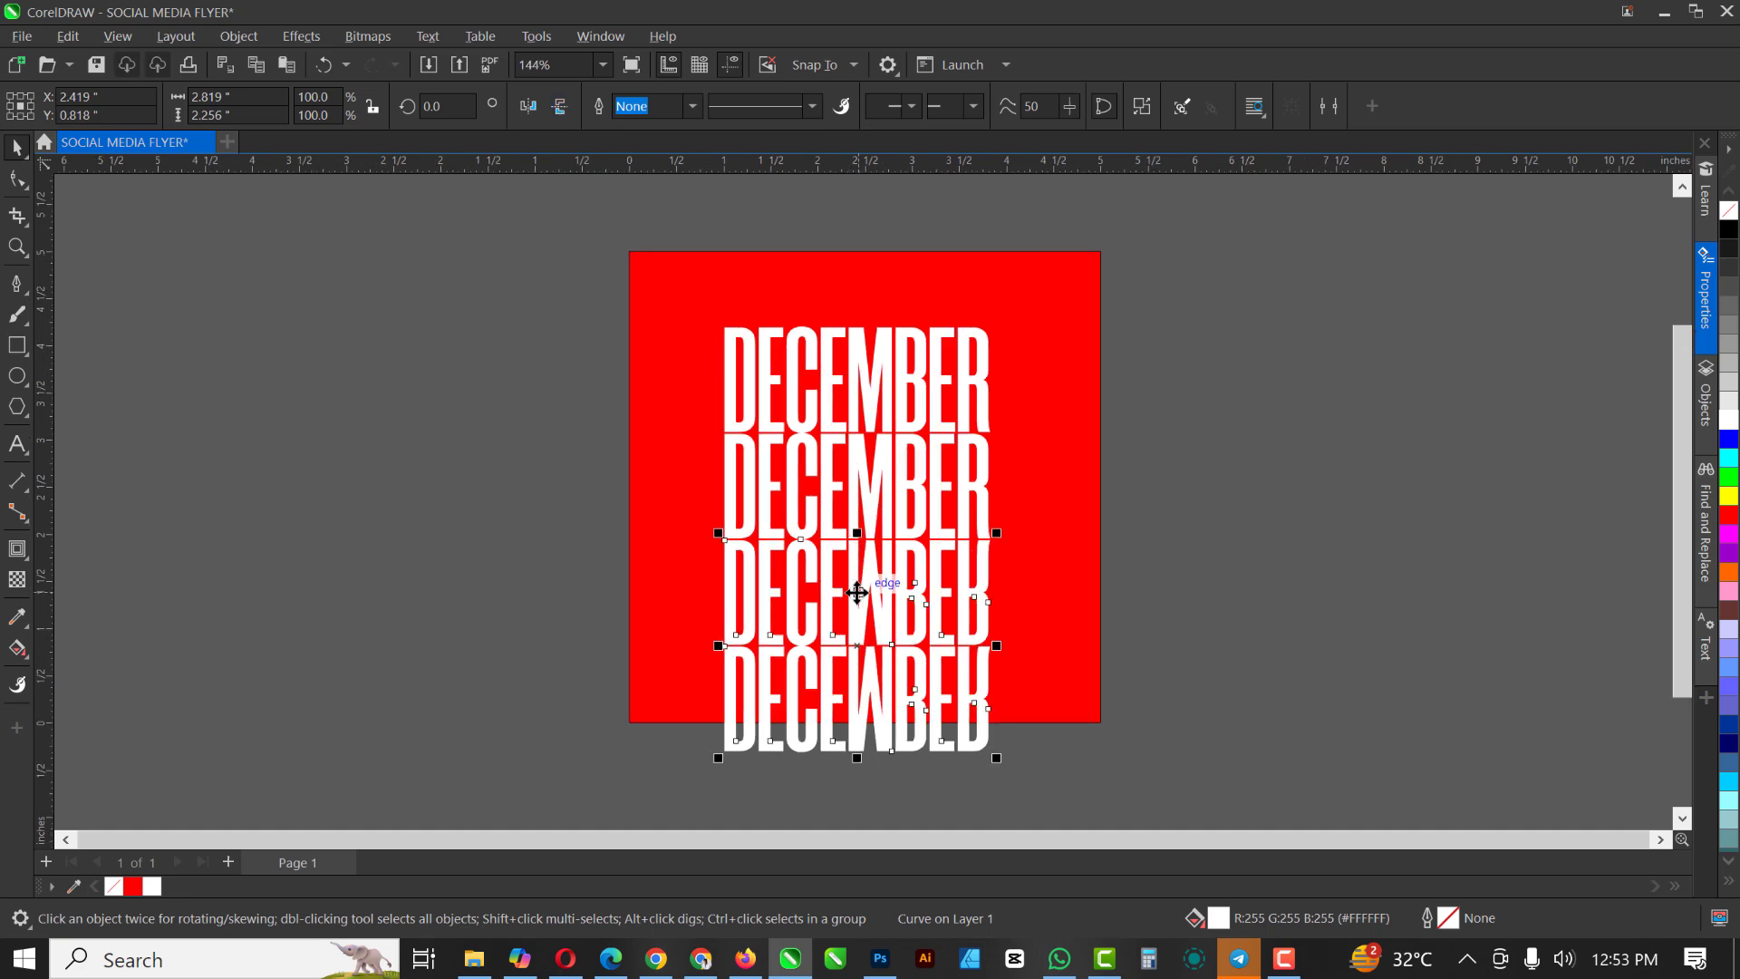
left_click(833, 502, "shift")
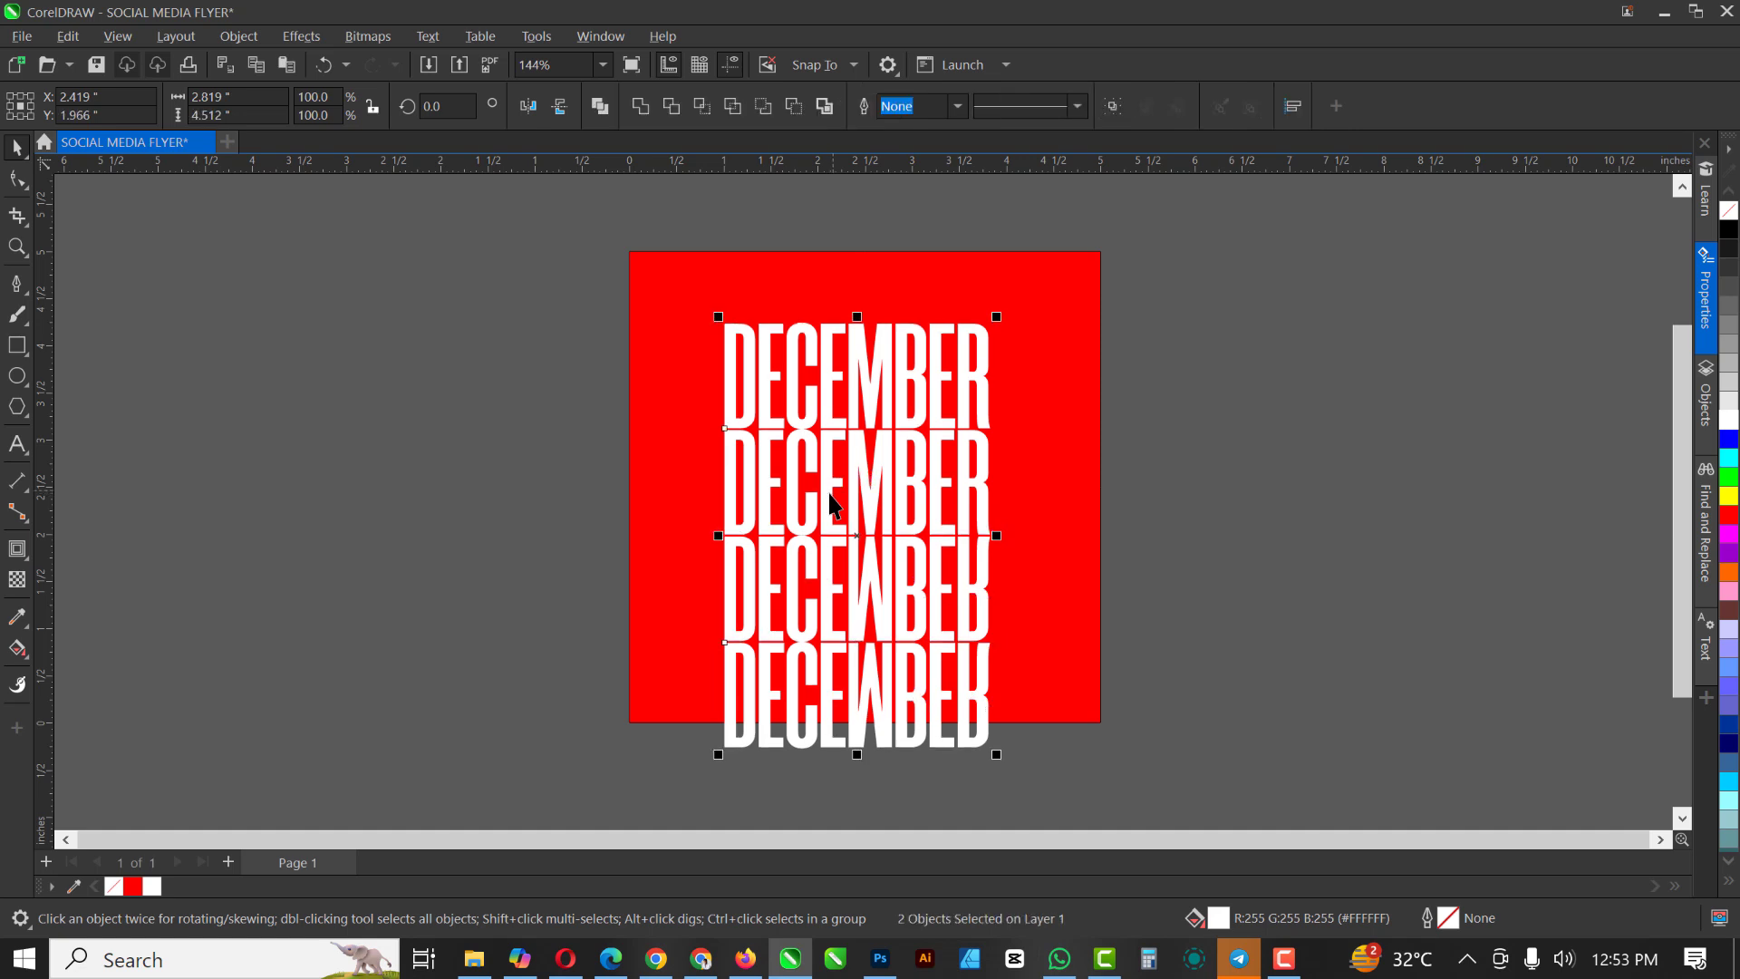
key("Up")
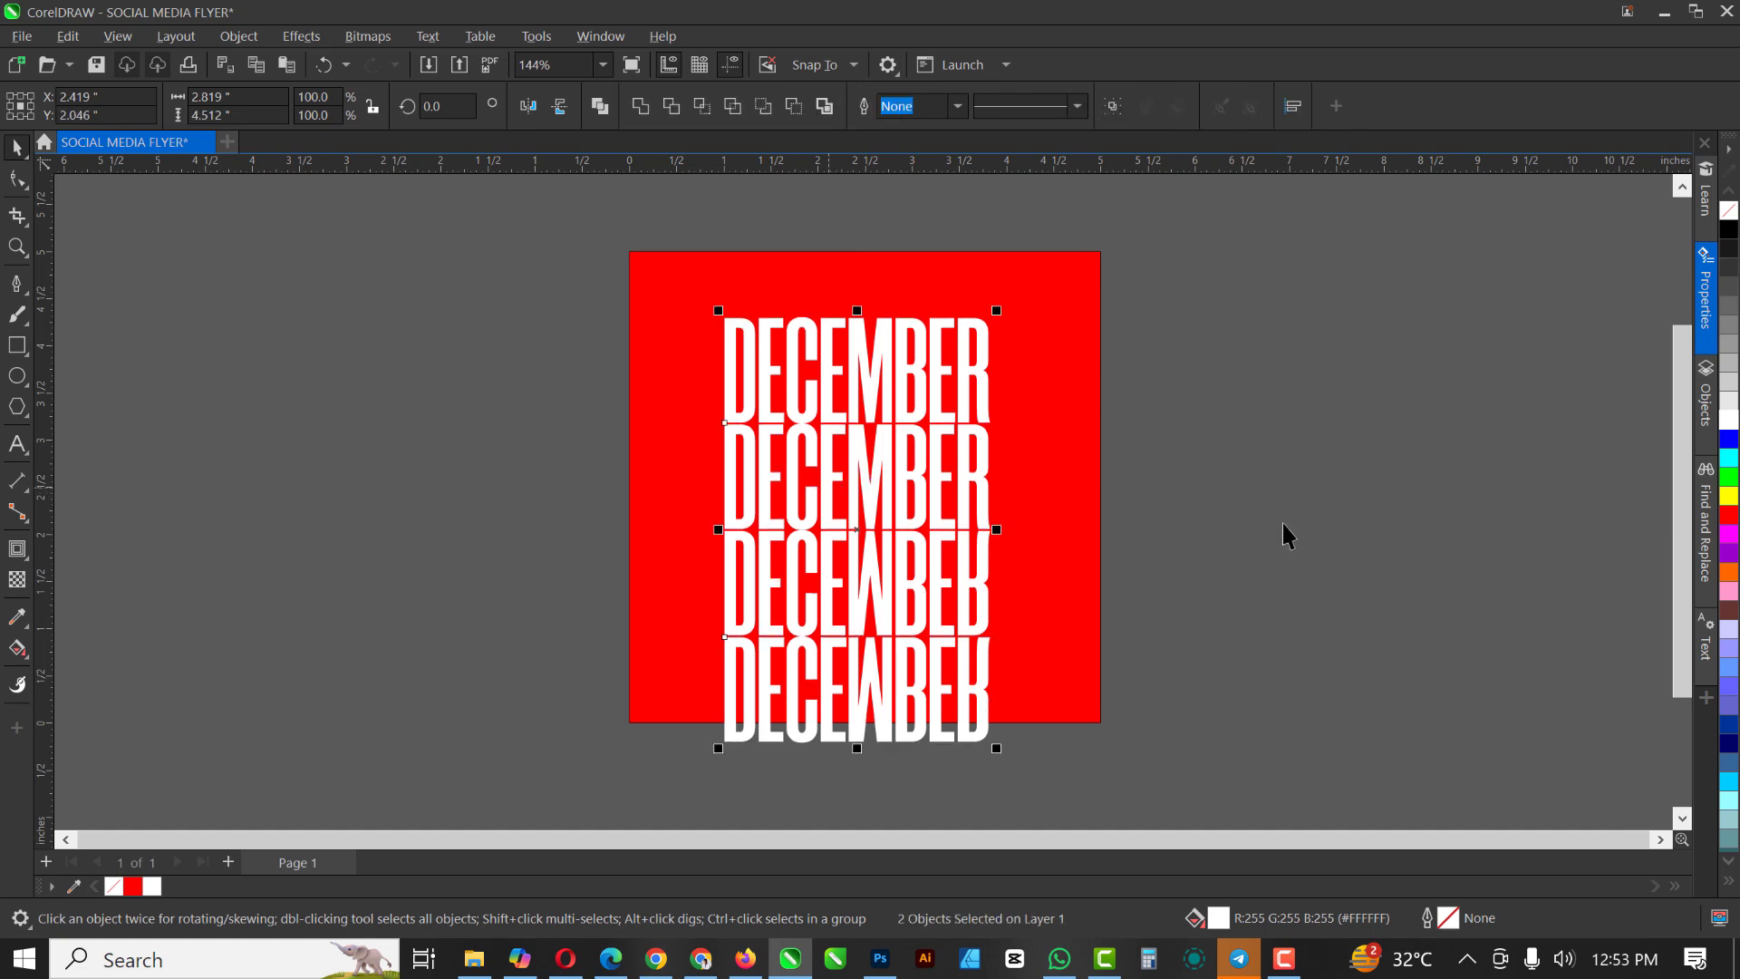
key("Escape")
Add perspective to the mirrored DECEMBER lines and spread their two lower corners to the bottom corners of the red square
left_click(936, 600)
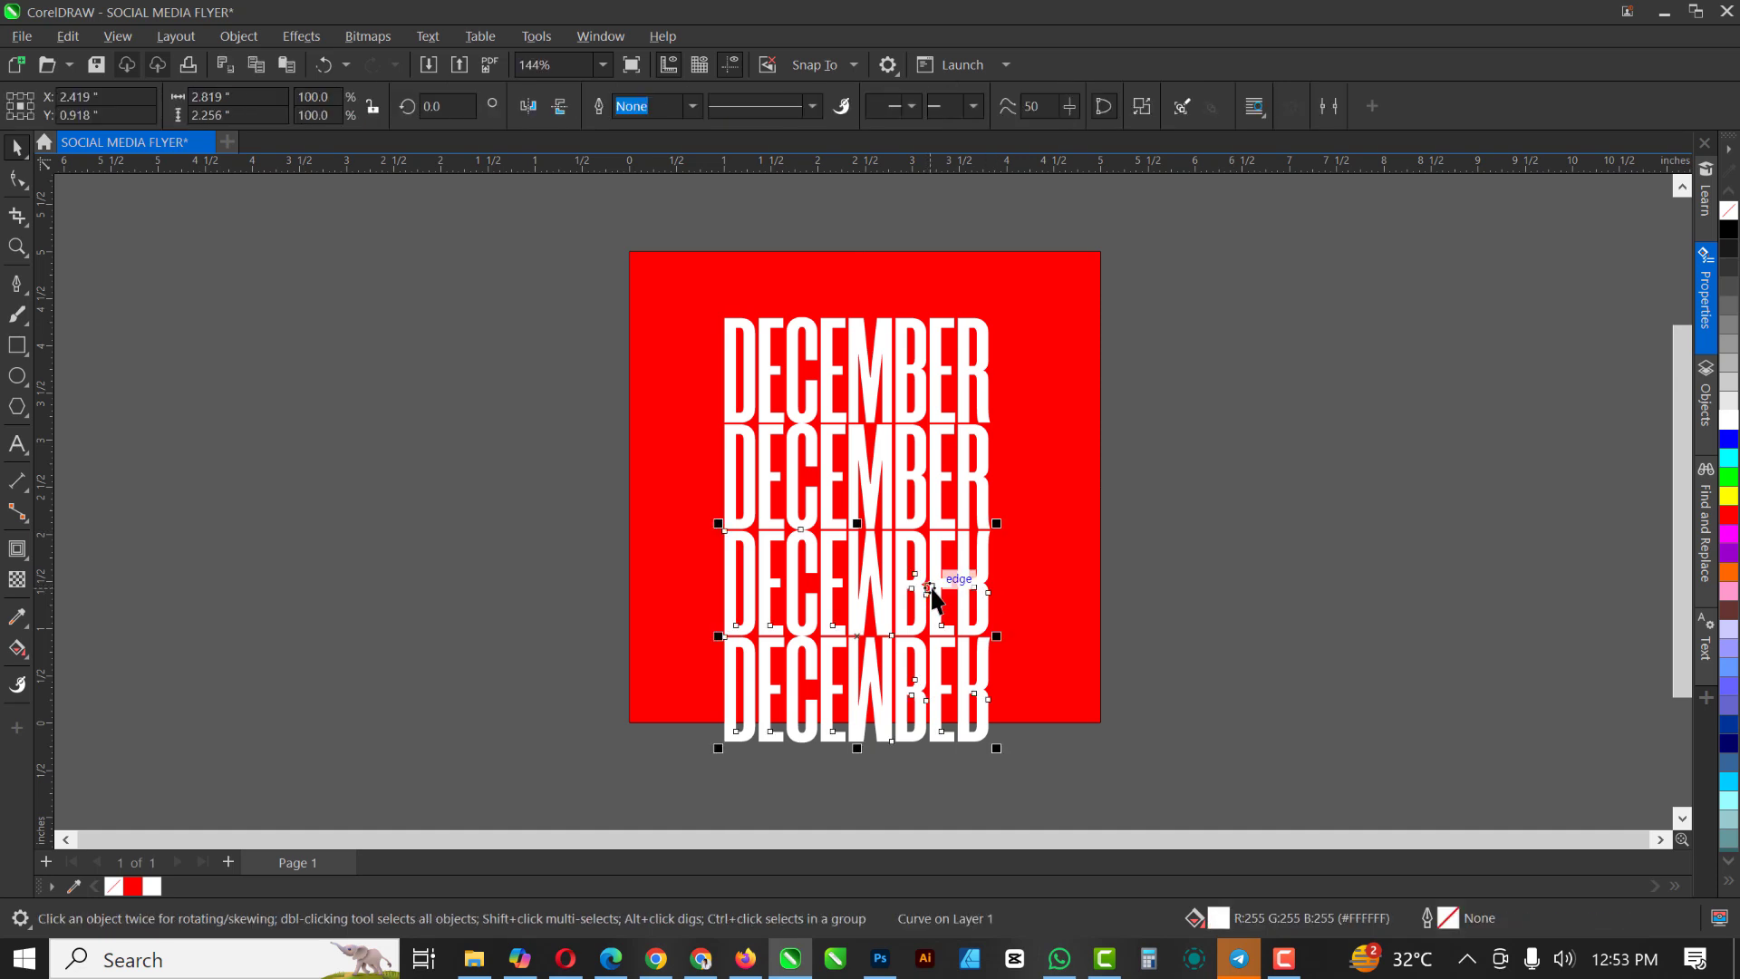
left_click(295, 34)
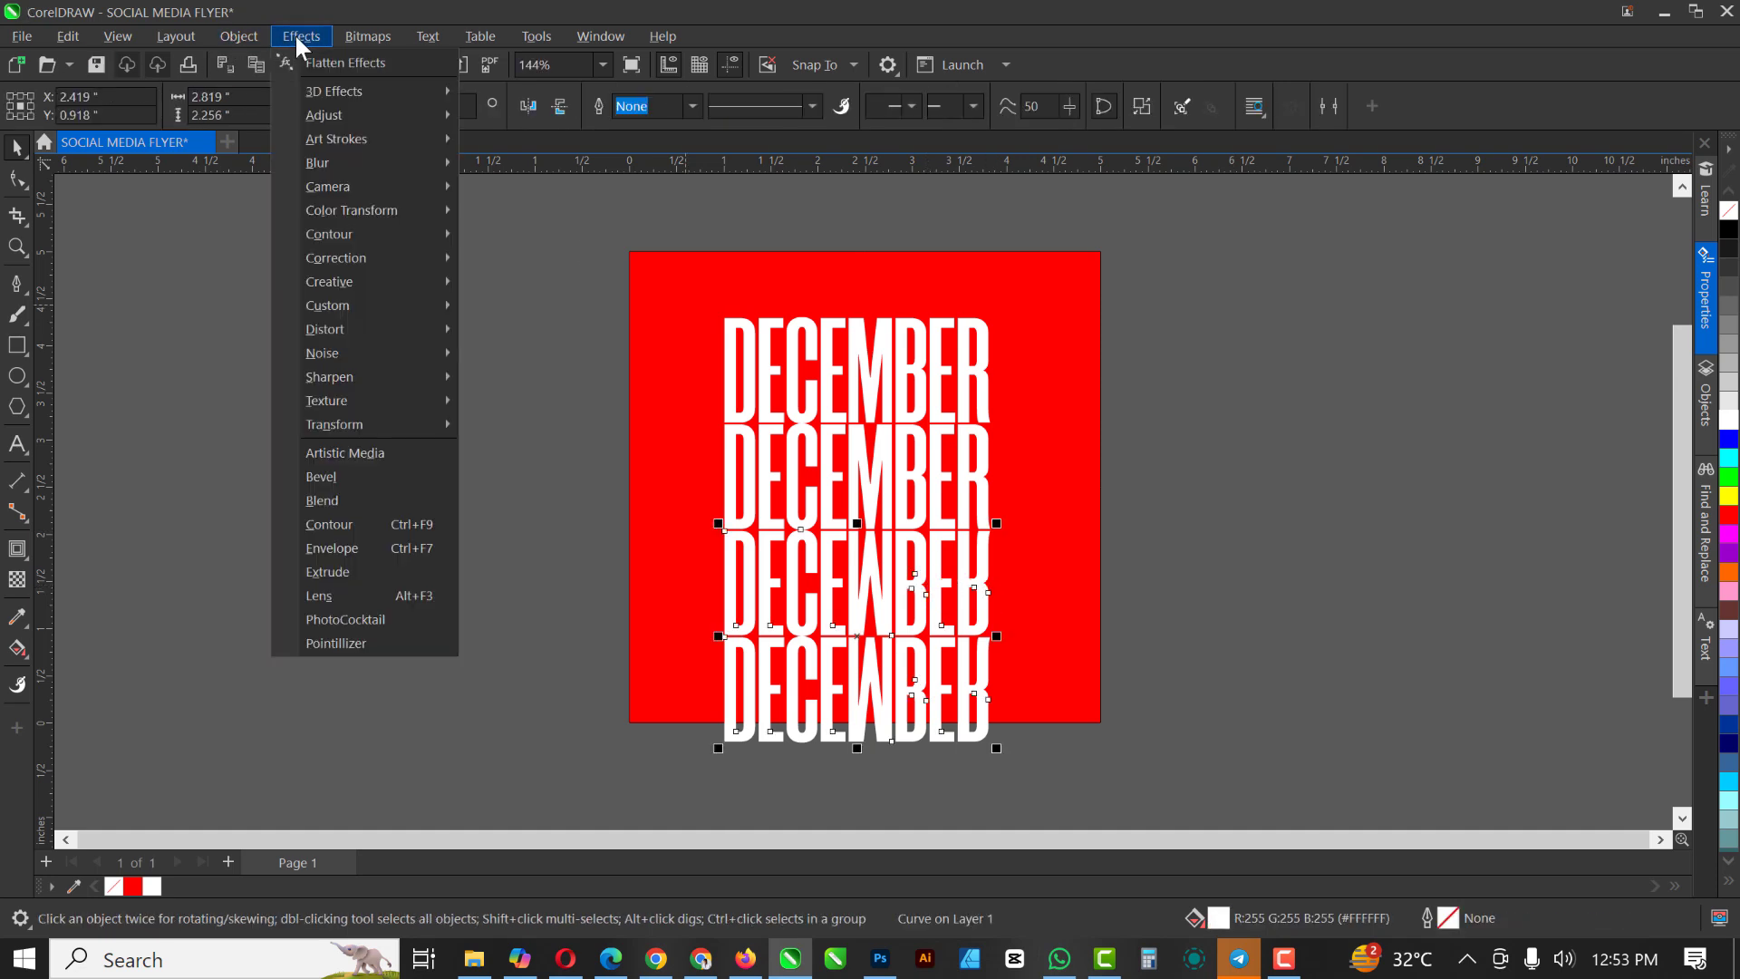
mouse_move(241, 37)
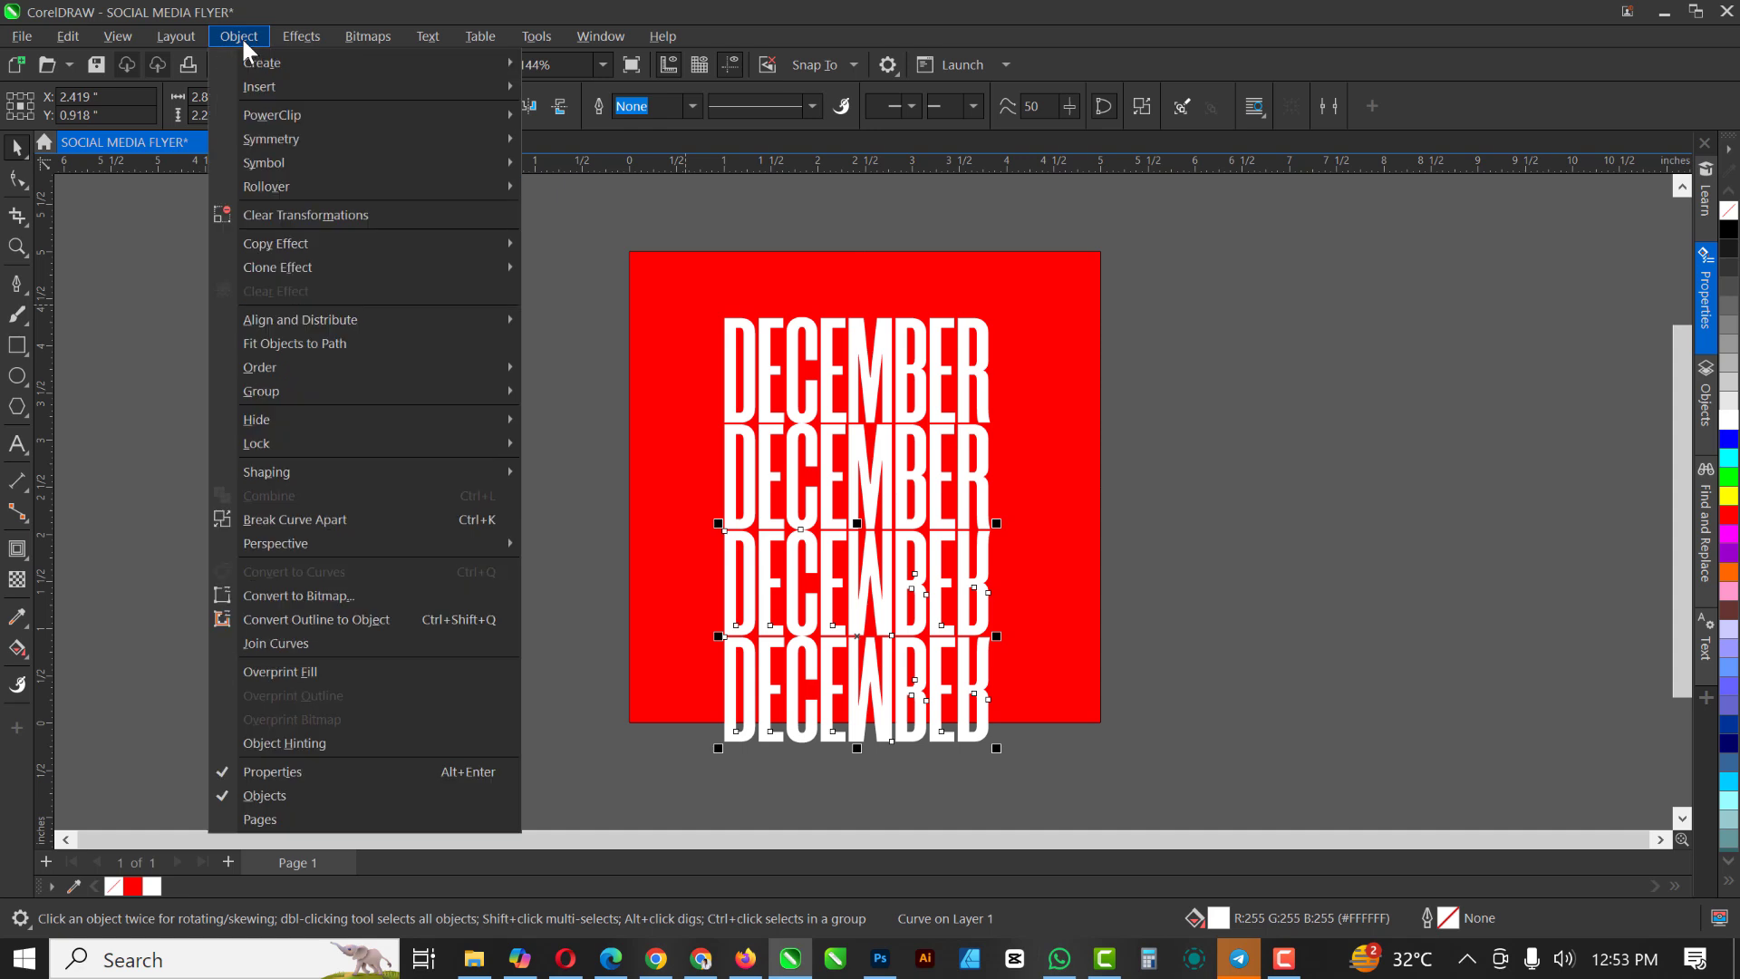
mouse_move(286, 542)
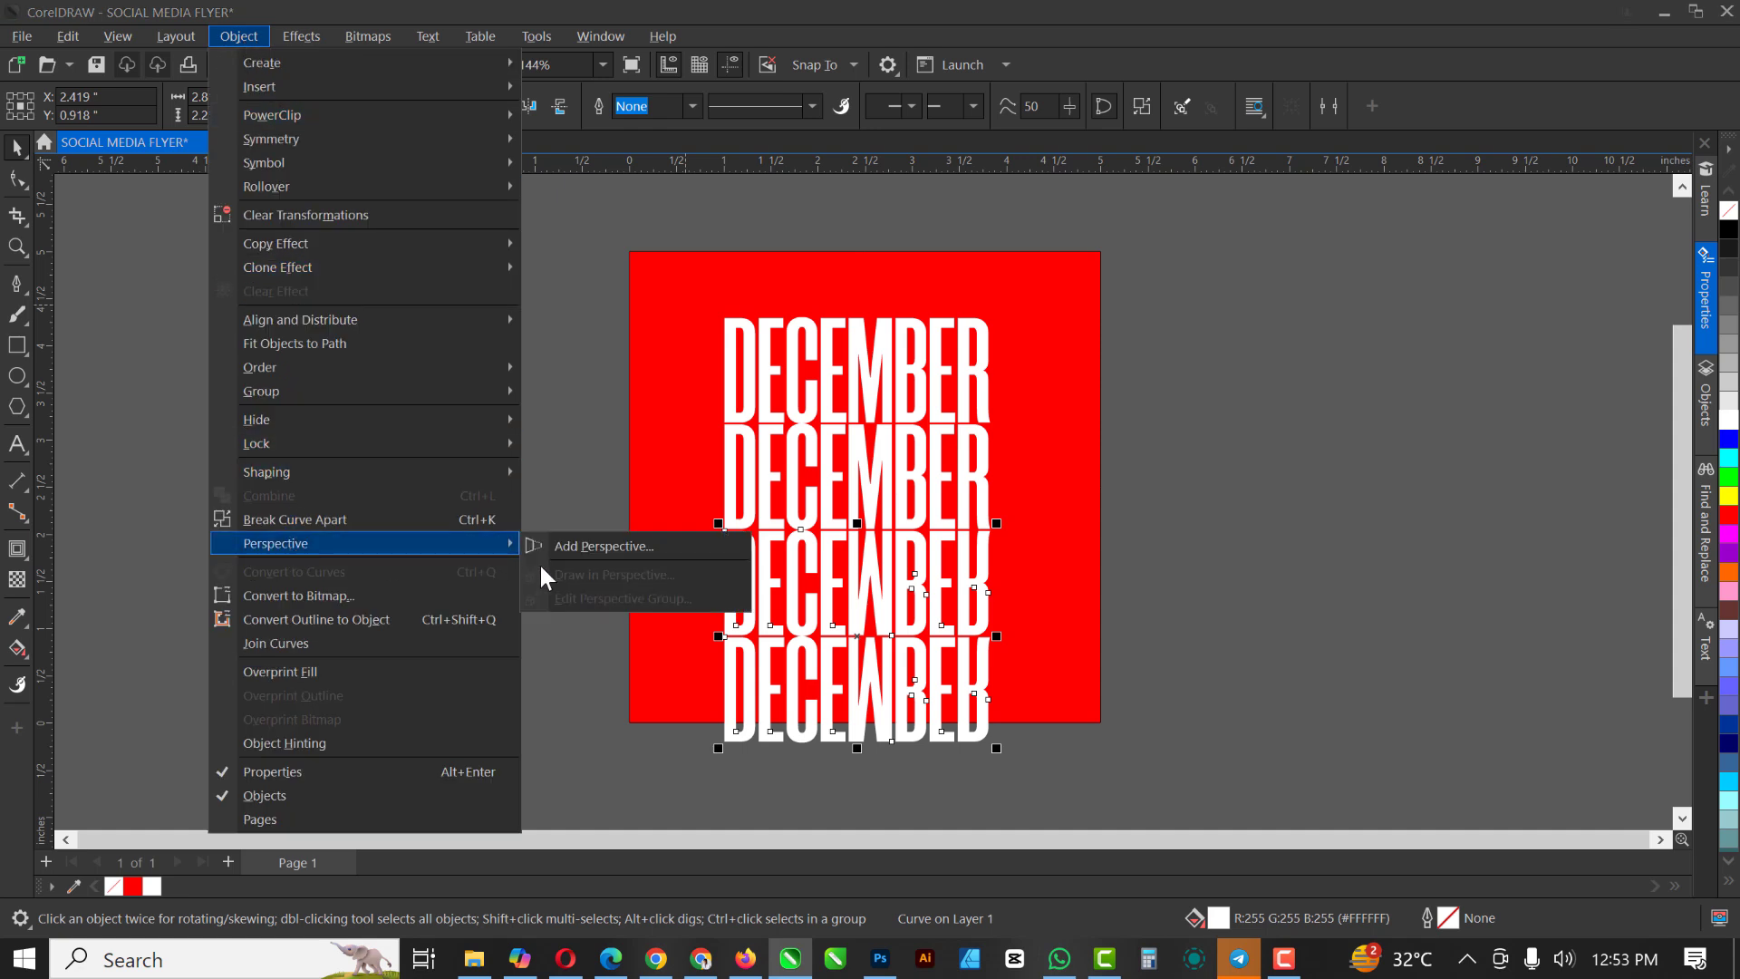
left_click(584, 536)
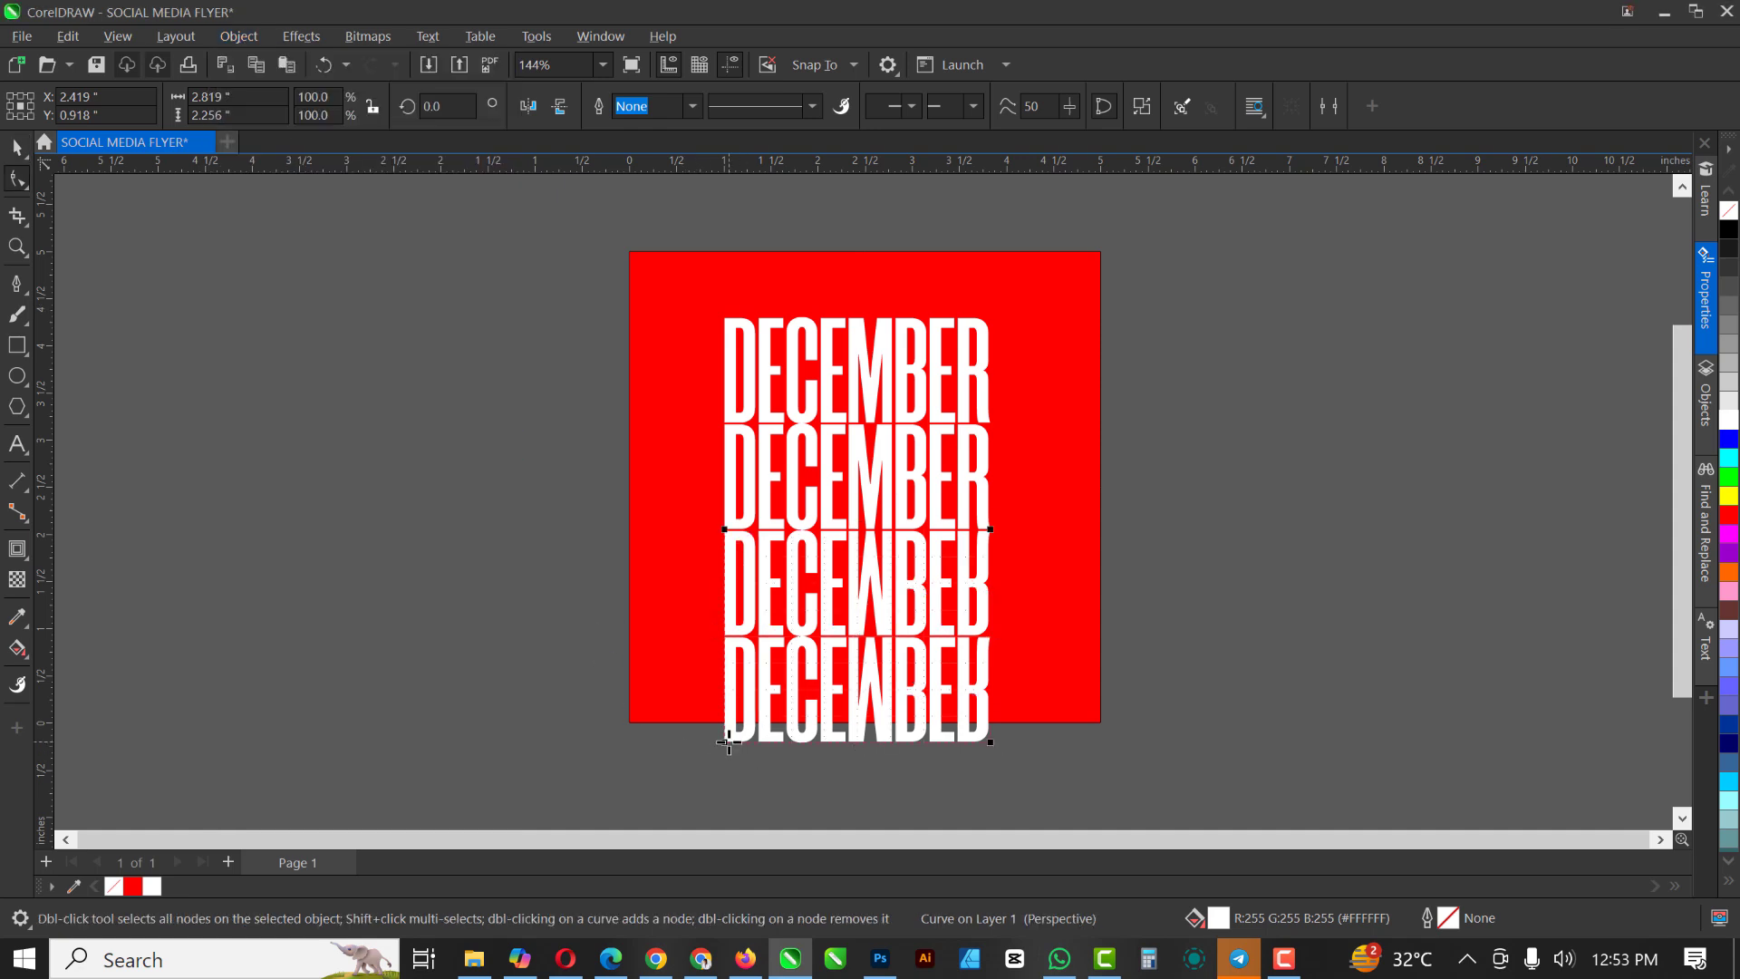
left_click_drag(729, 743, 629, 722)
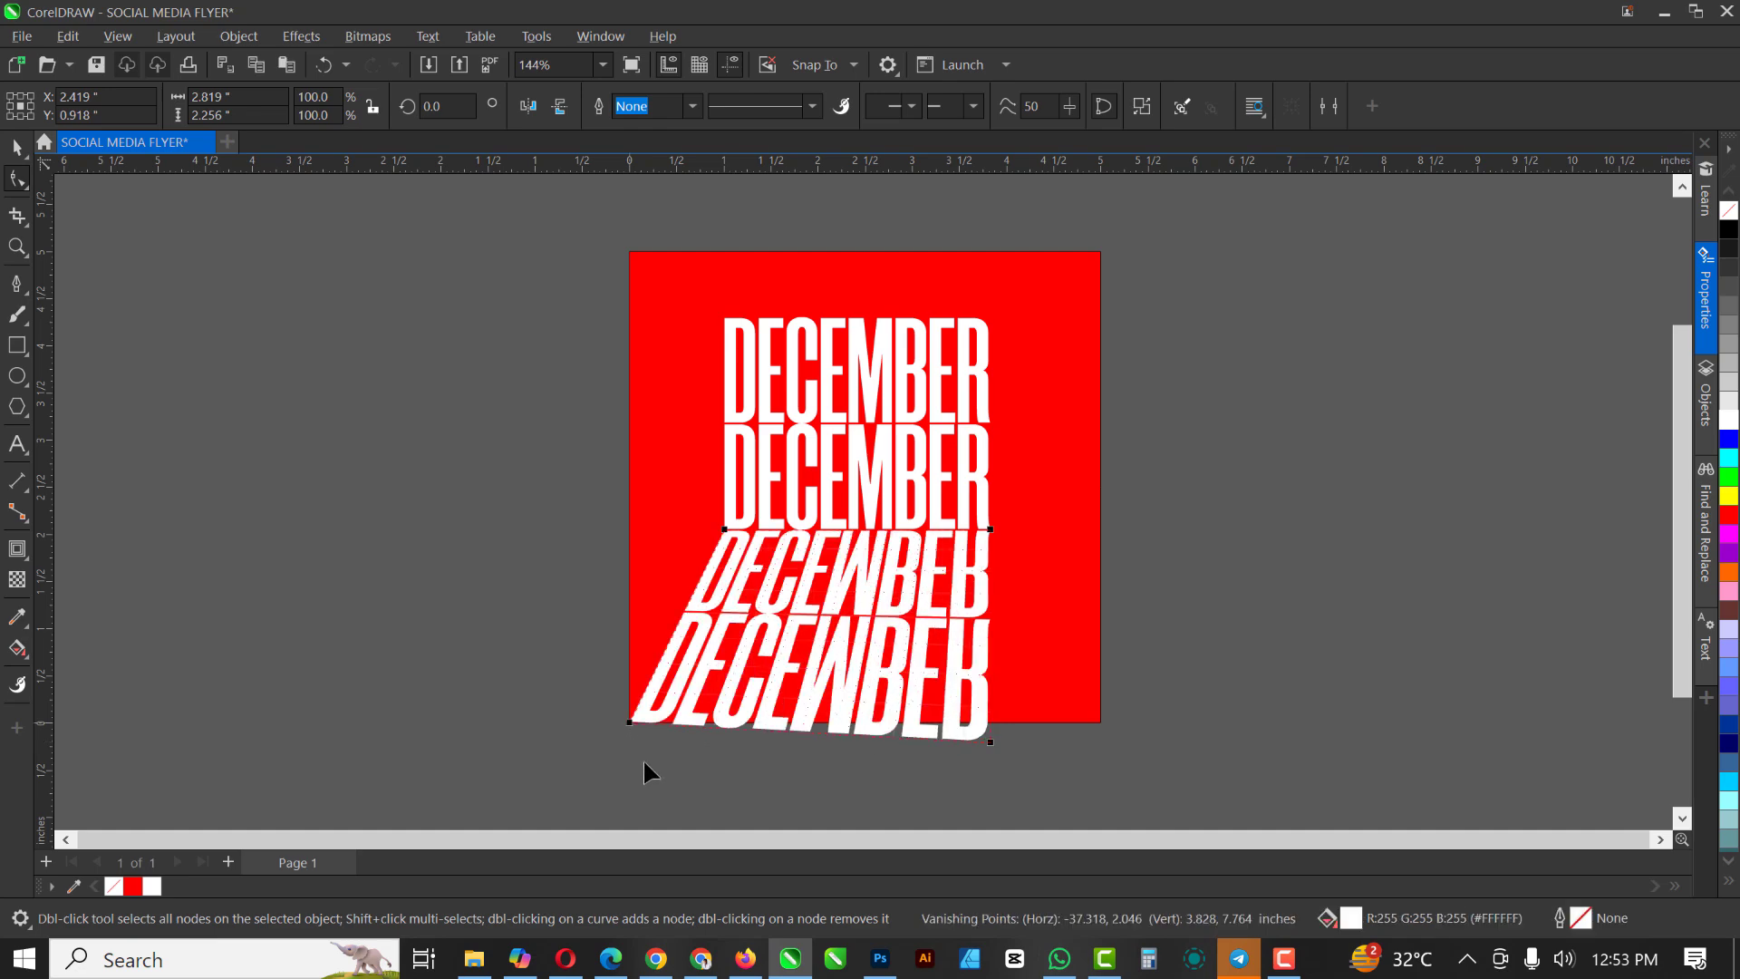
scroll(986, 742, "up", 5)
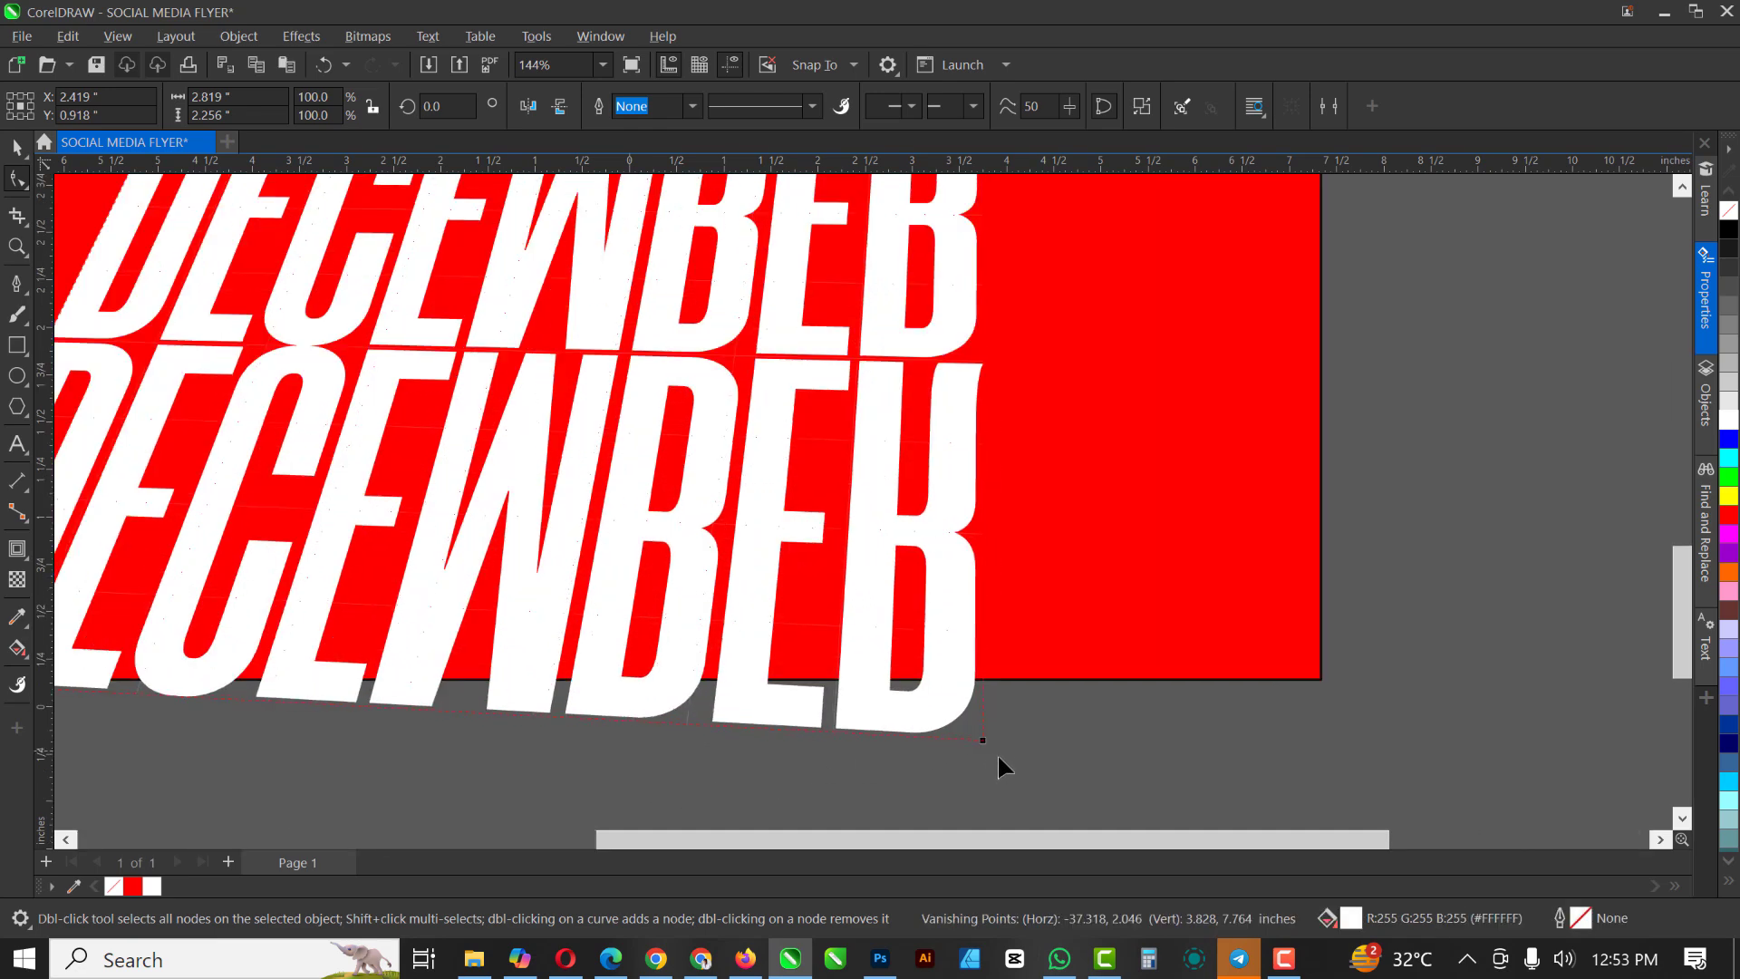
left_click_drag(1175, 703, 1297, 675)
scroll(1133, 666, "down", 4)
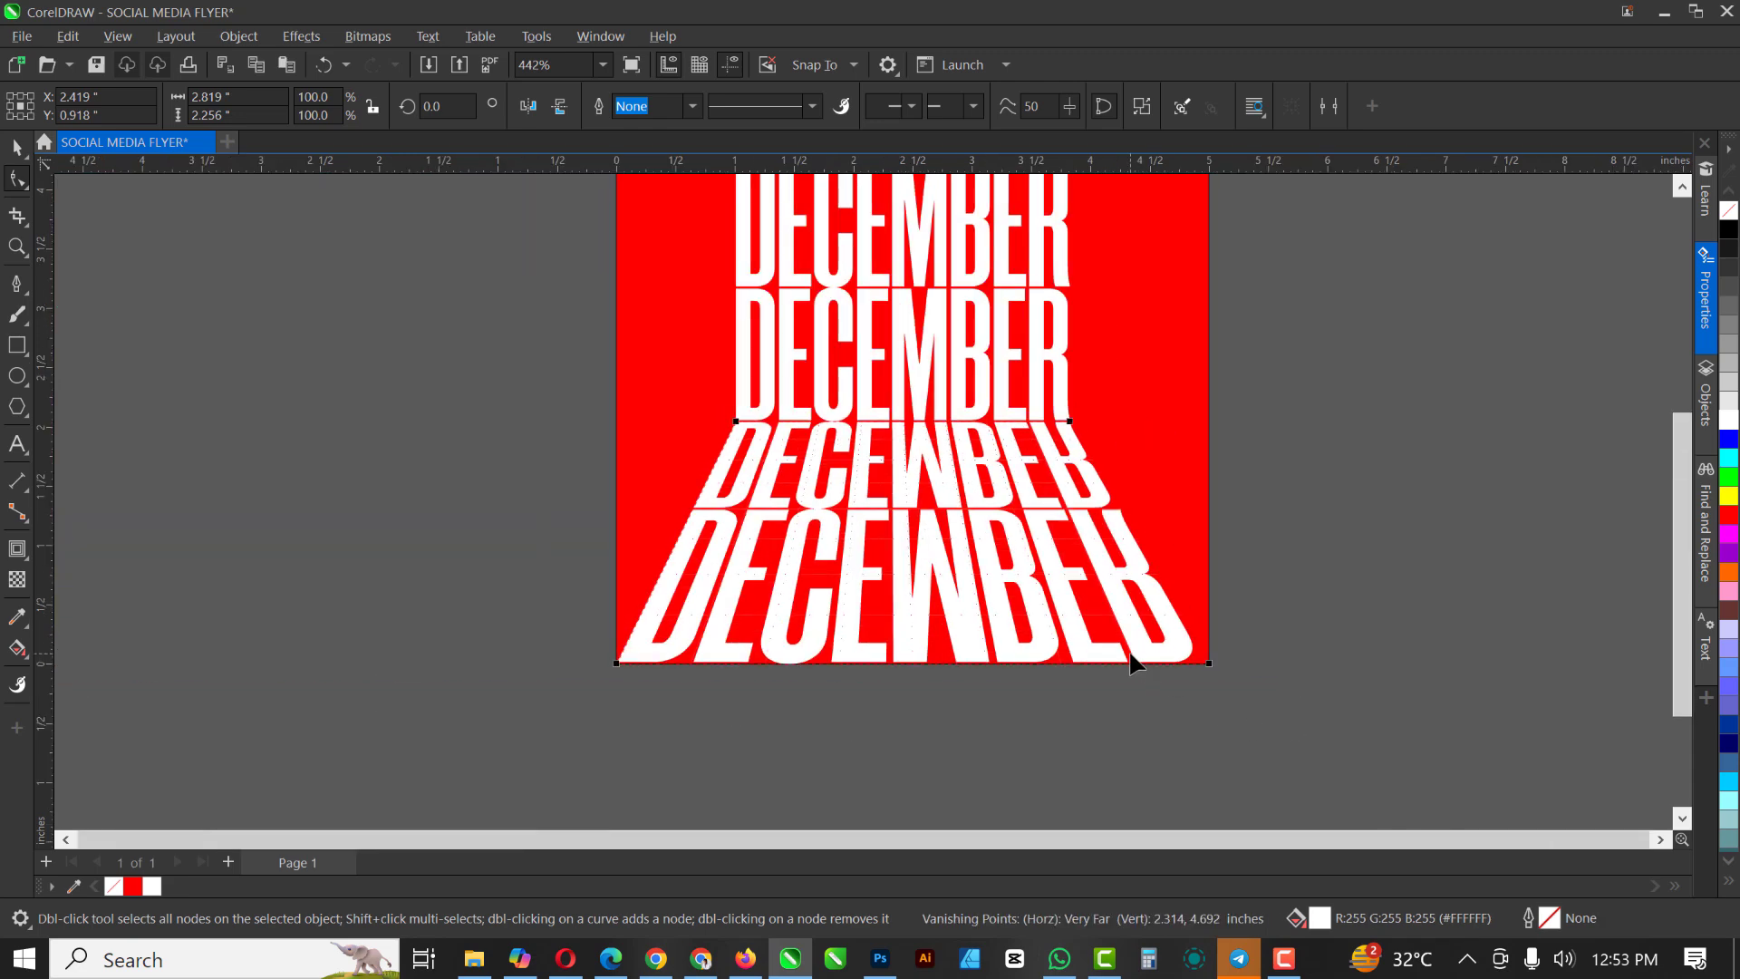
Remove the outline from the red background square
scroll(1010, 466, "up", 2)
scroll(1019, 502, "up", 2)
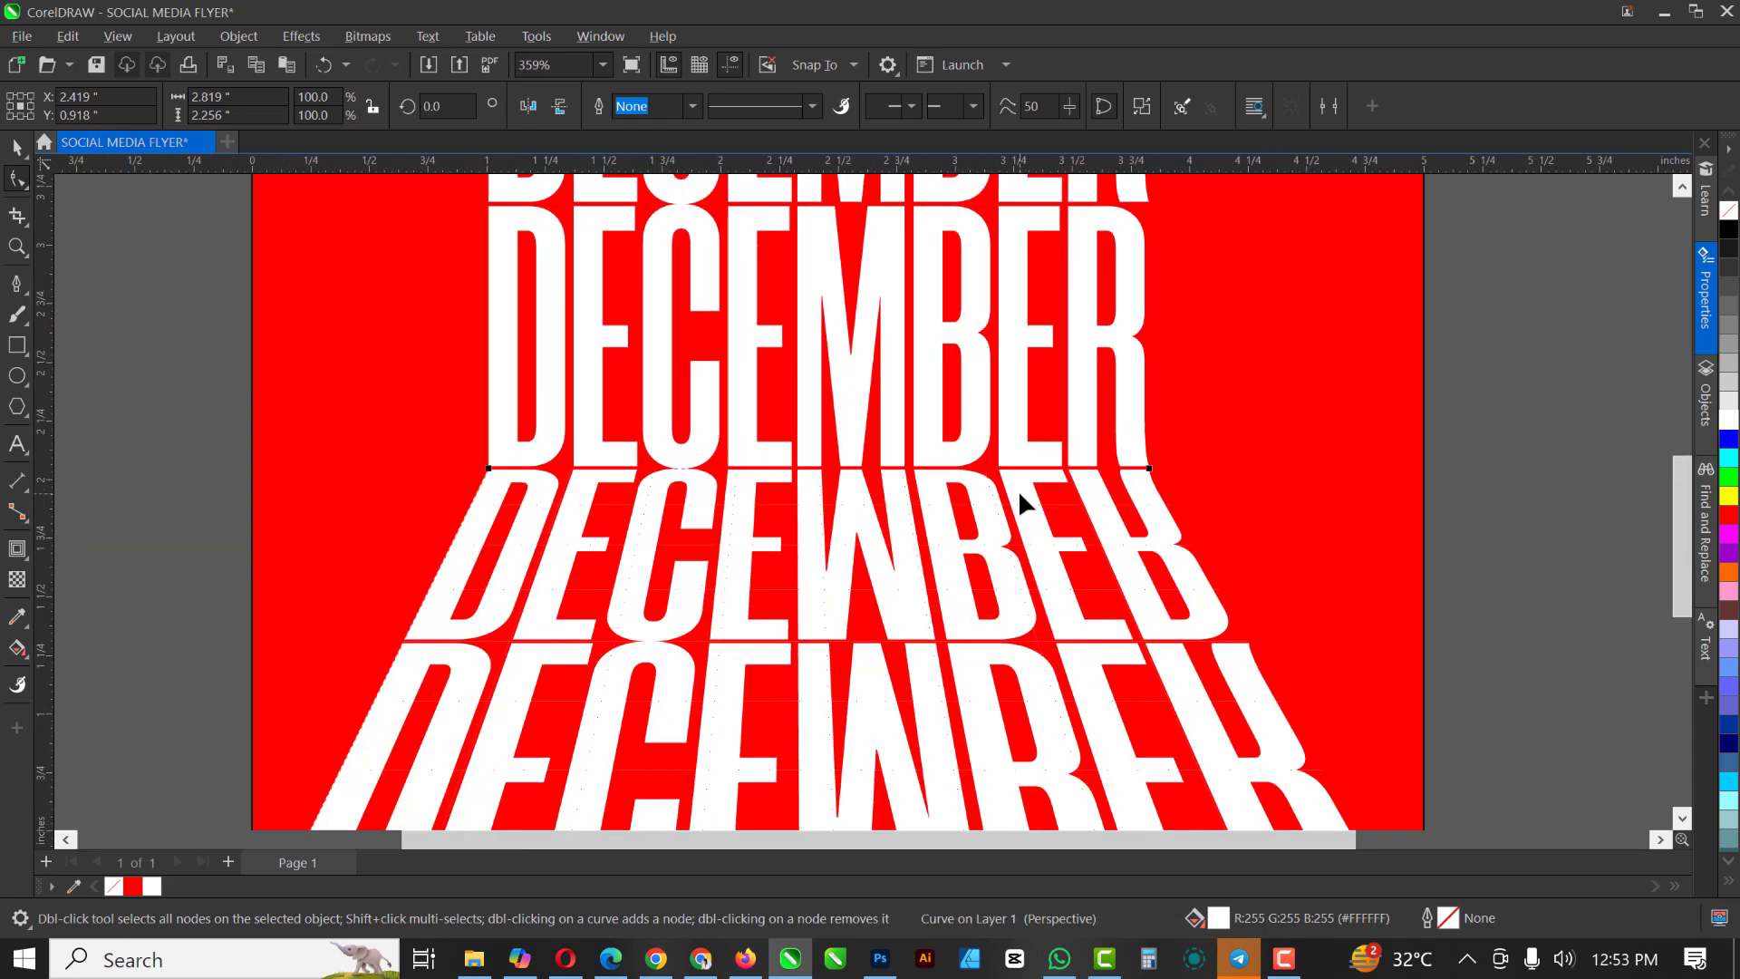
scroll(1005, 501, "down", 2)
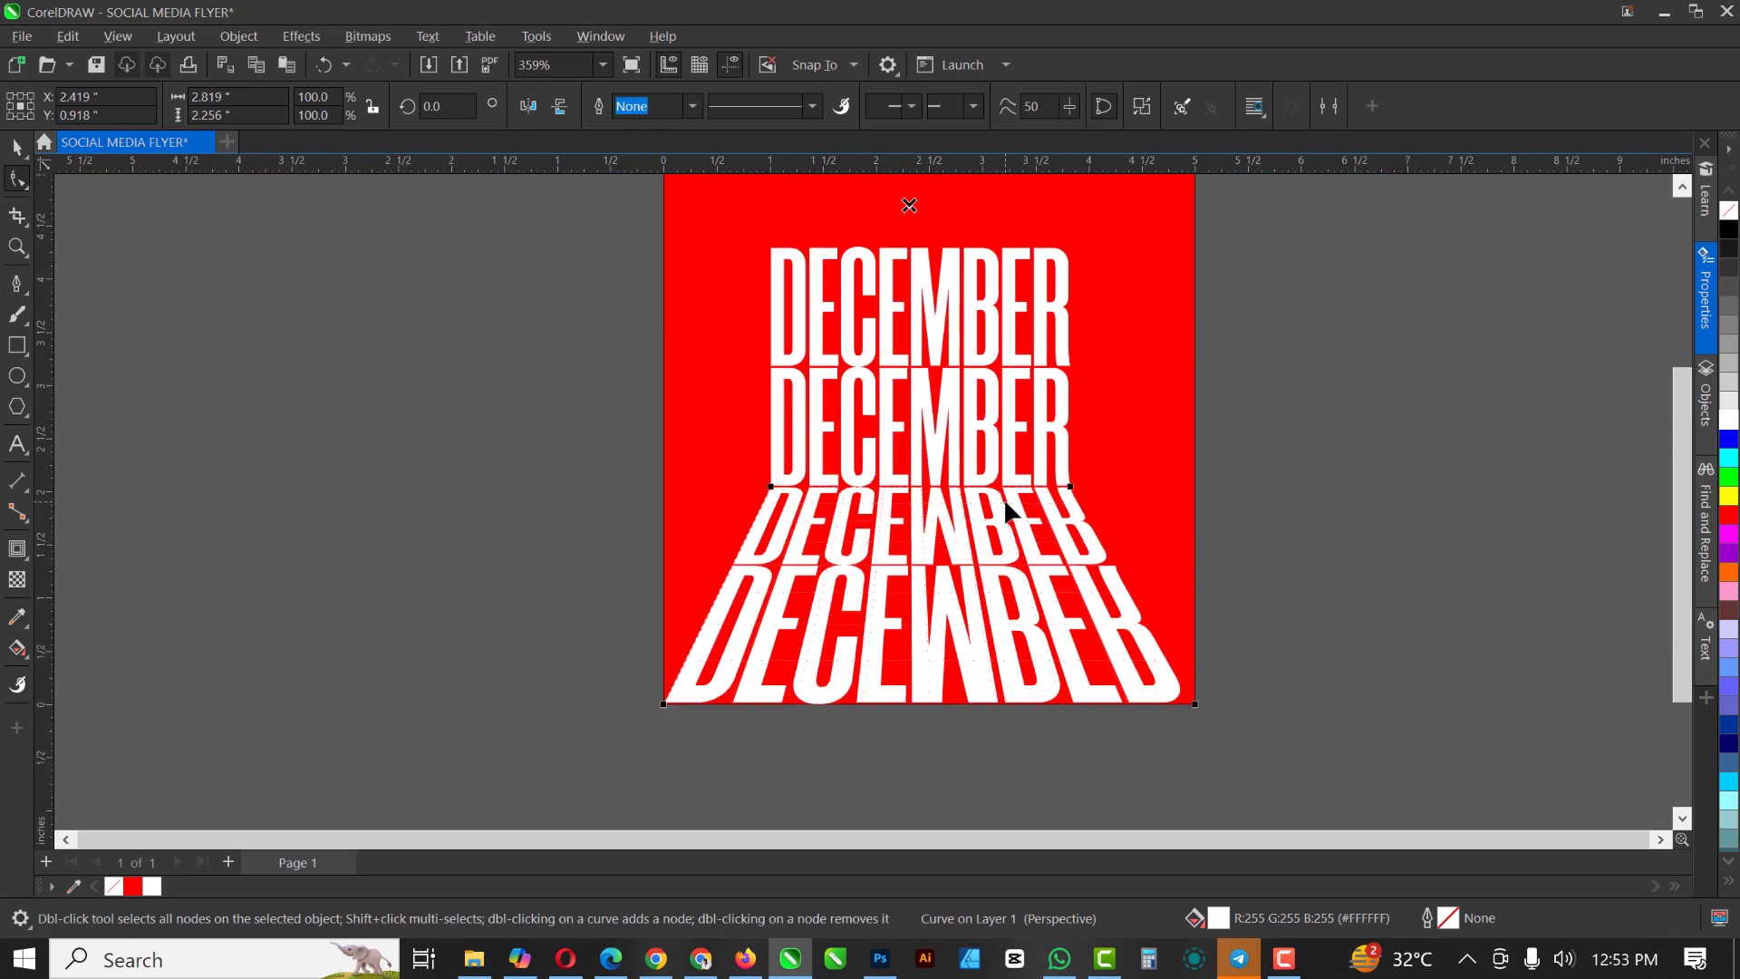
scroll(1005, 504, "up", 2)
scroll(1004, 505, "down", 3)
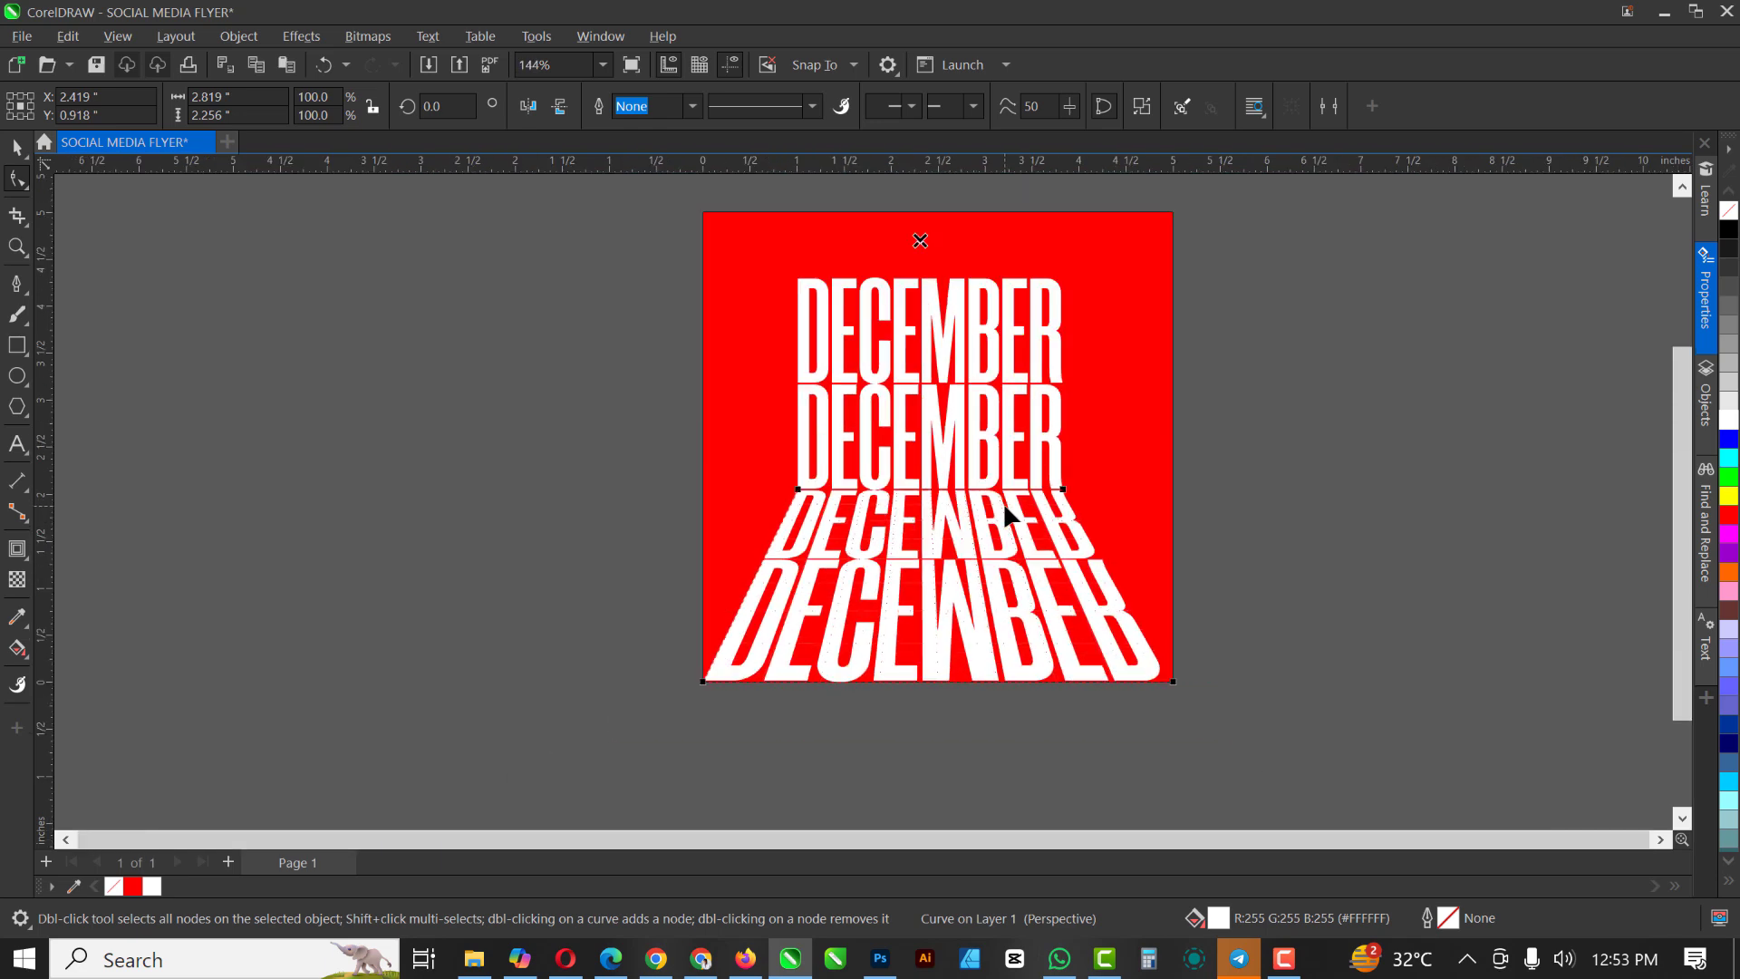
scroll(1107, 415, "up", 3)
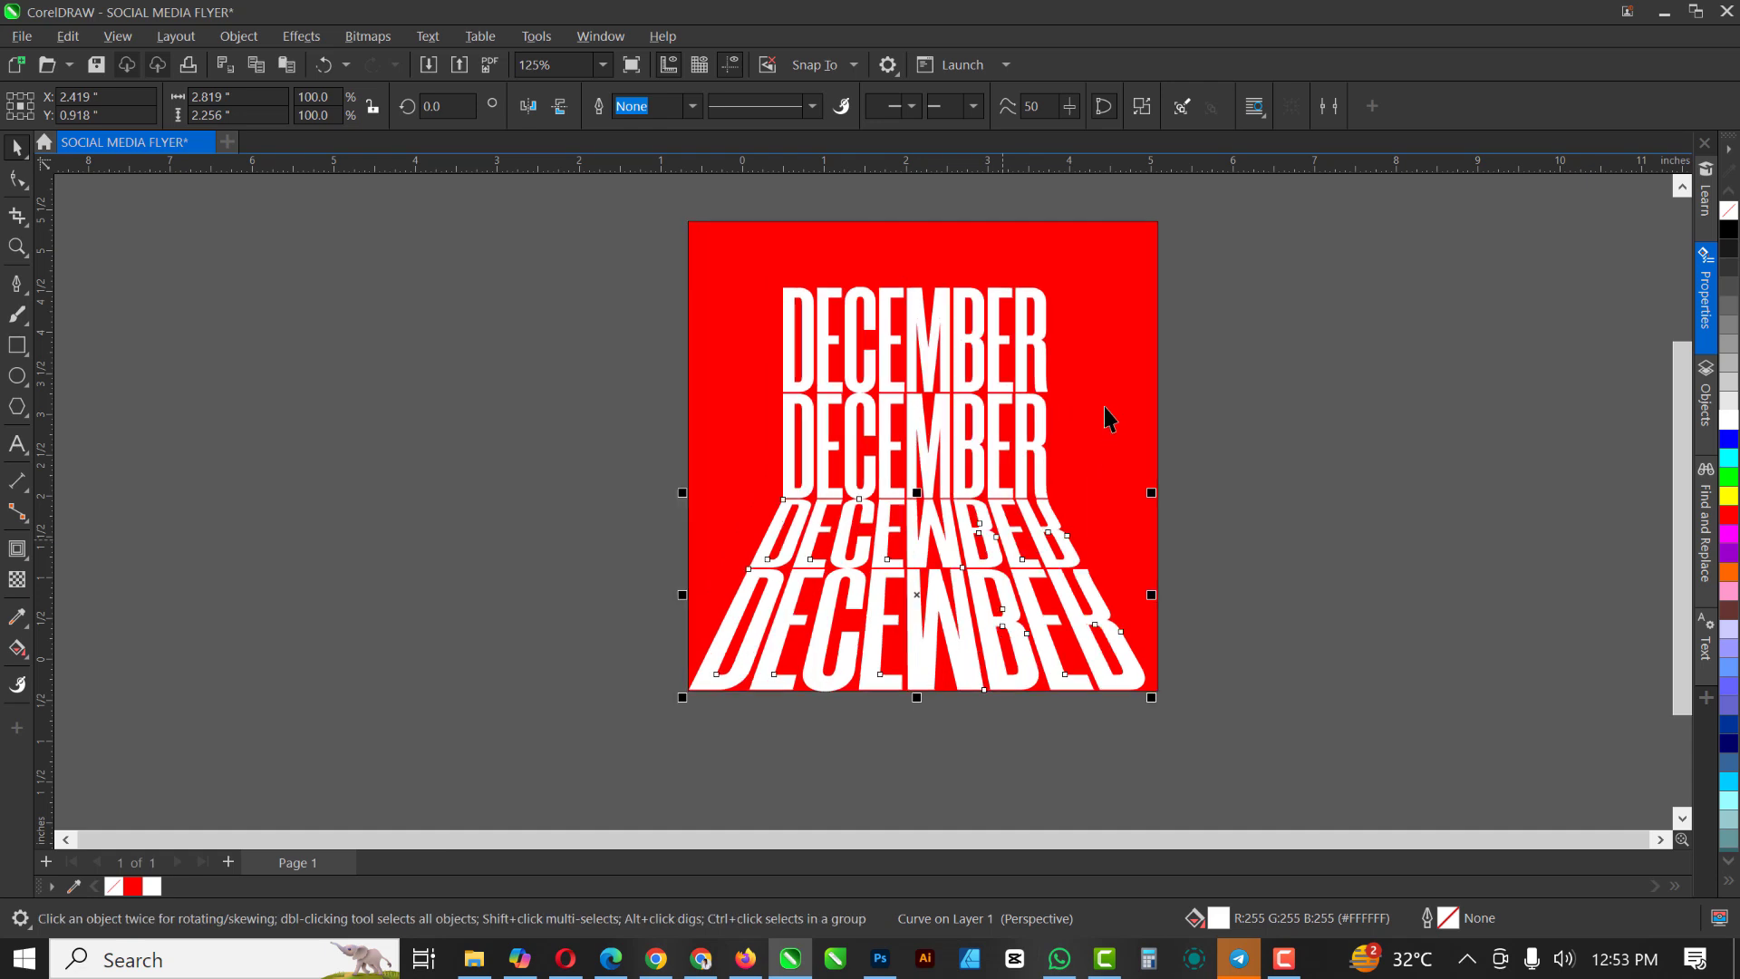
left_click(1149, 212)
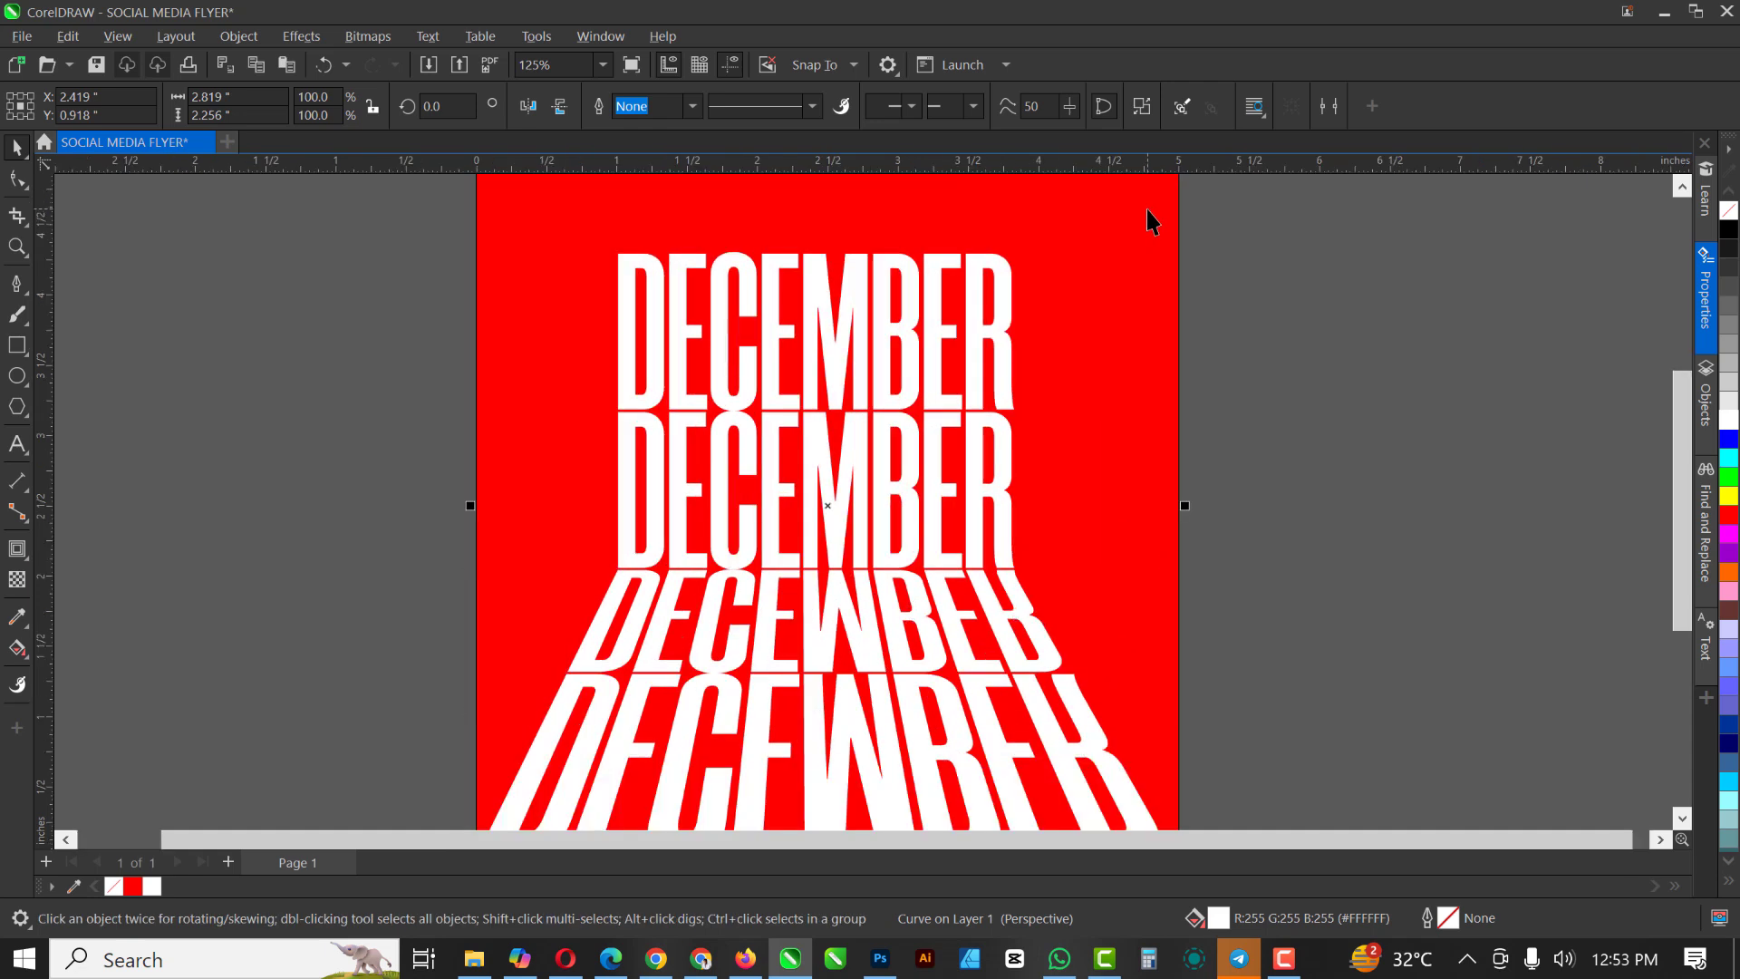
right_click(1725, 208)
scroll(776, 541, "down", 2)
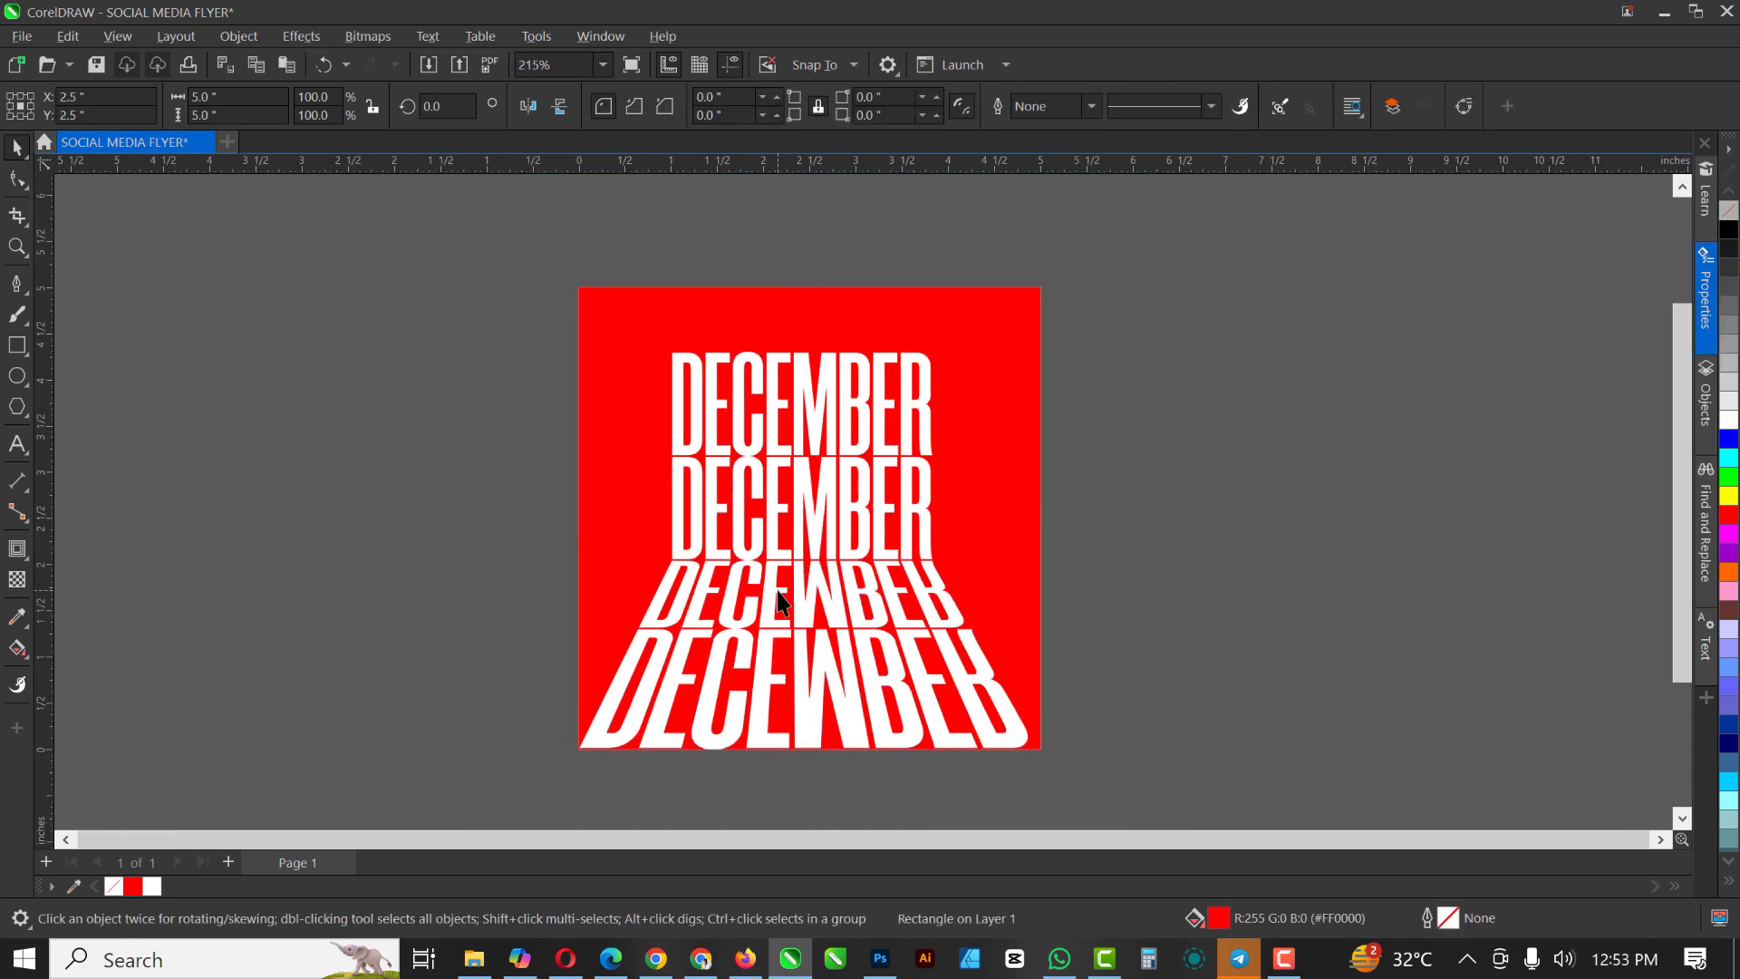
Apply a linear fountain transparency to the mirrored DECEMBER lines, fading them out downward from inside the second upright line
left_click(775, 591)
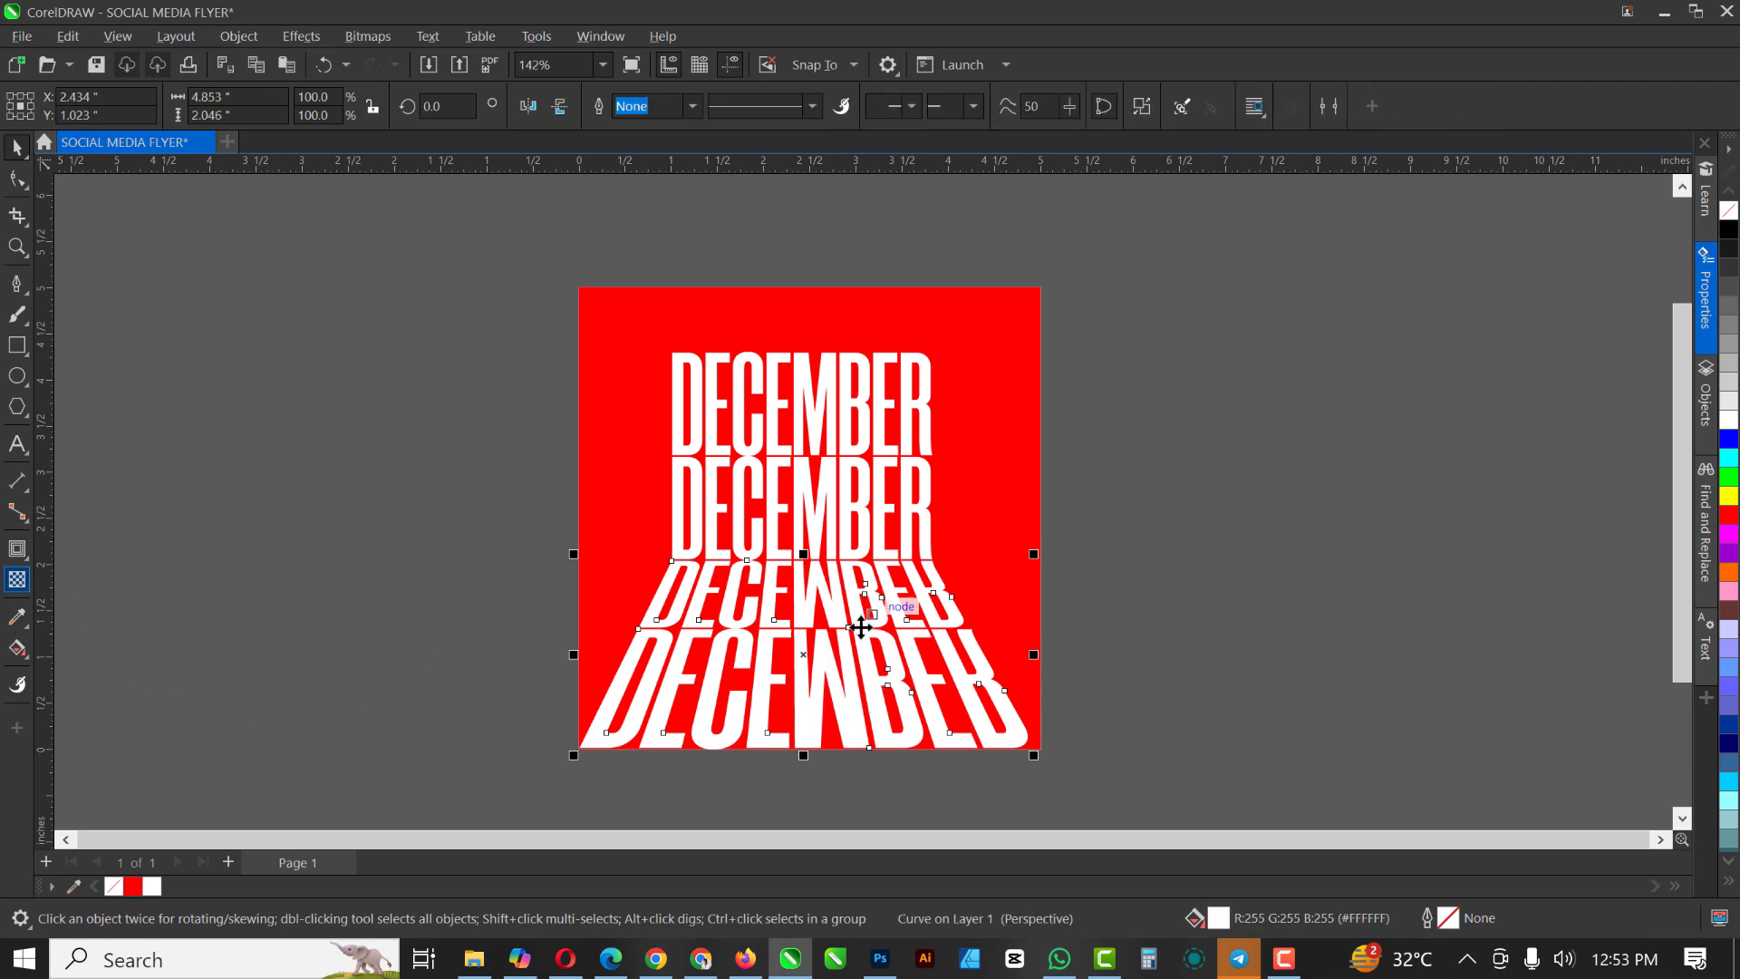
left_click_drag(836, 642, 1154, 632)
key("ctrl+z")
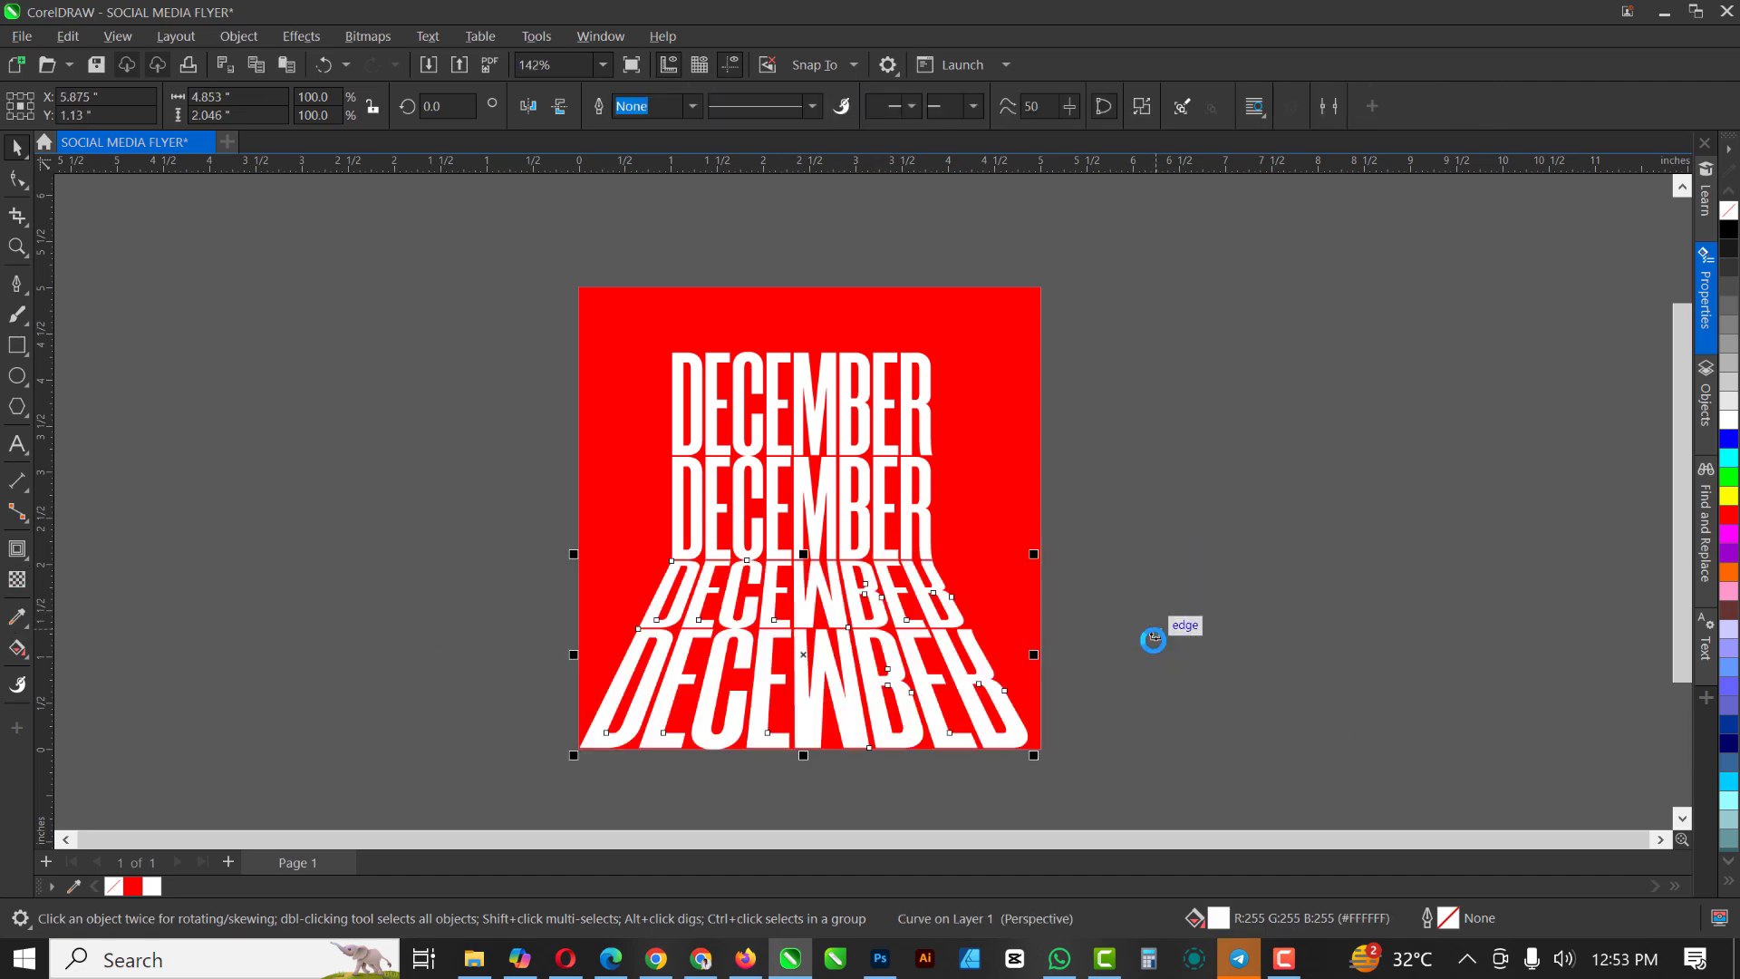
left_click(16, 580)
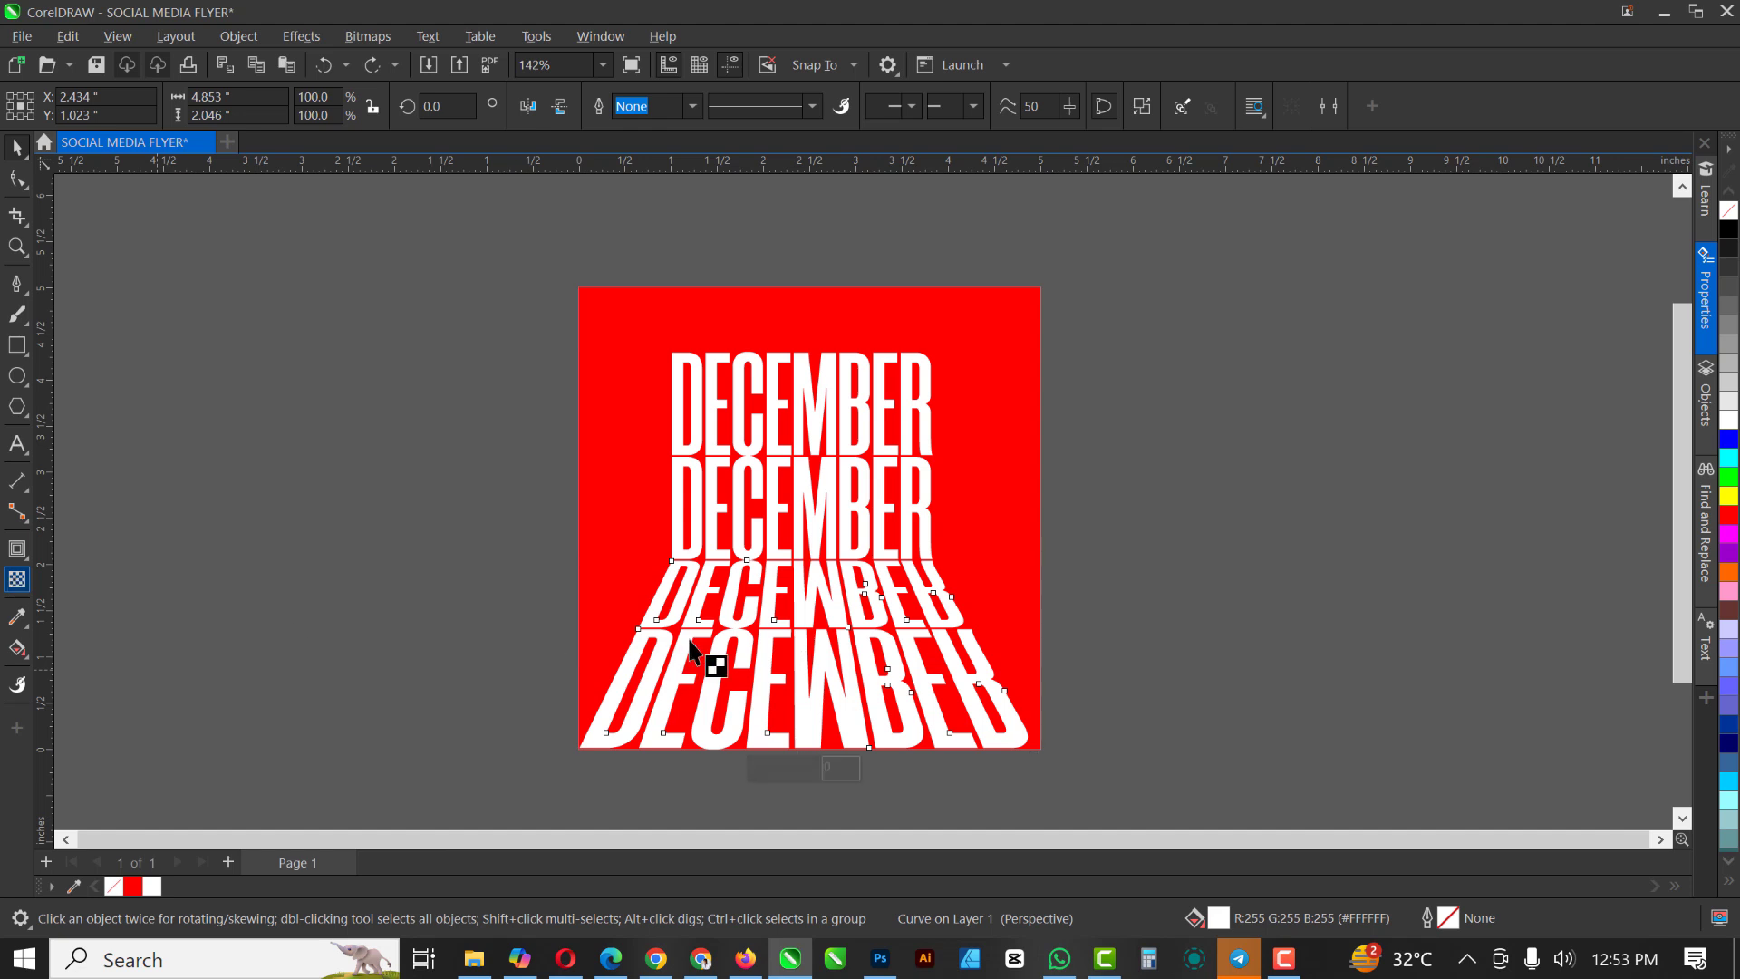
scroll(809, 599, "up", 2)
left_click_drag(815, 468, 824, 769)
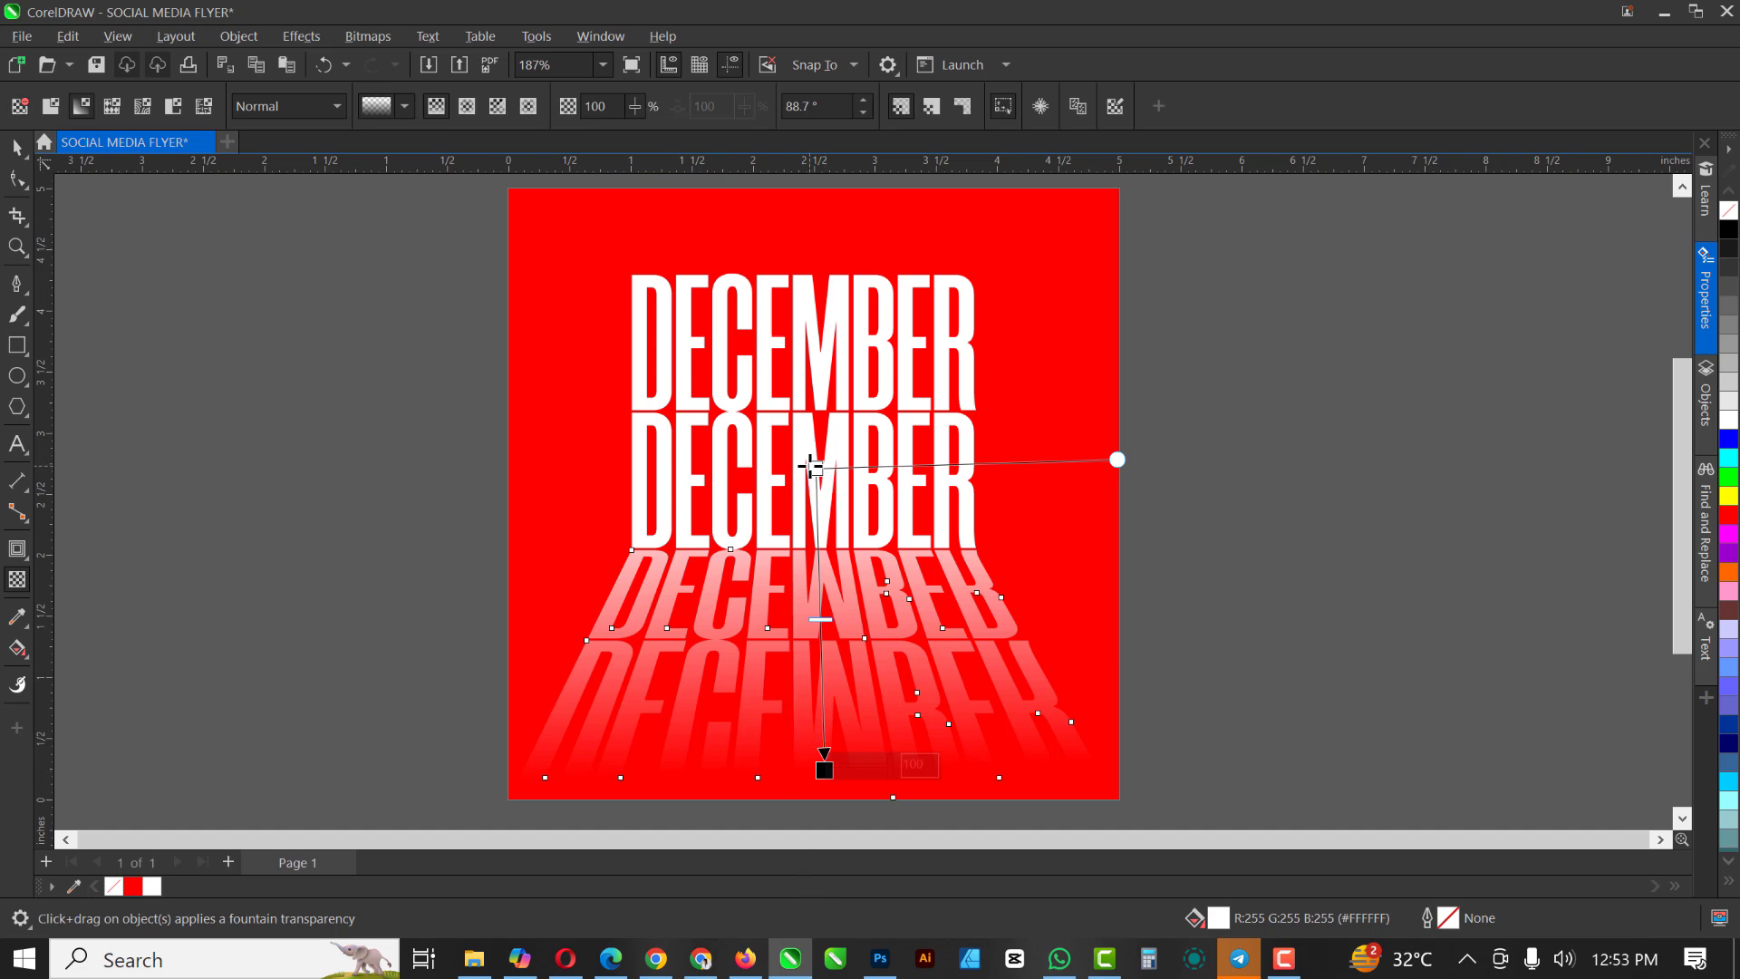
left_click_drag(813, 467, 809, 502)
key("space")
scroll(842, 508, "down", 1)
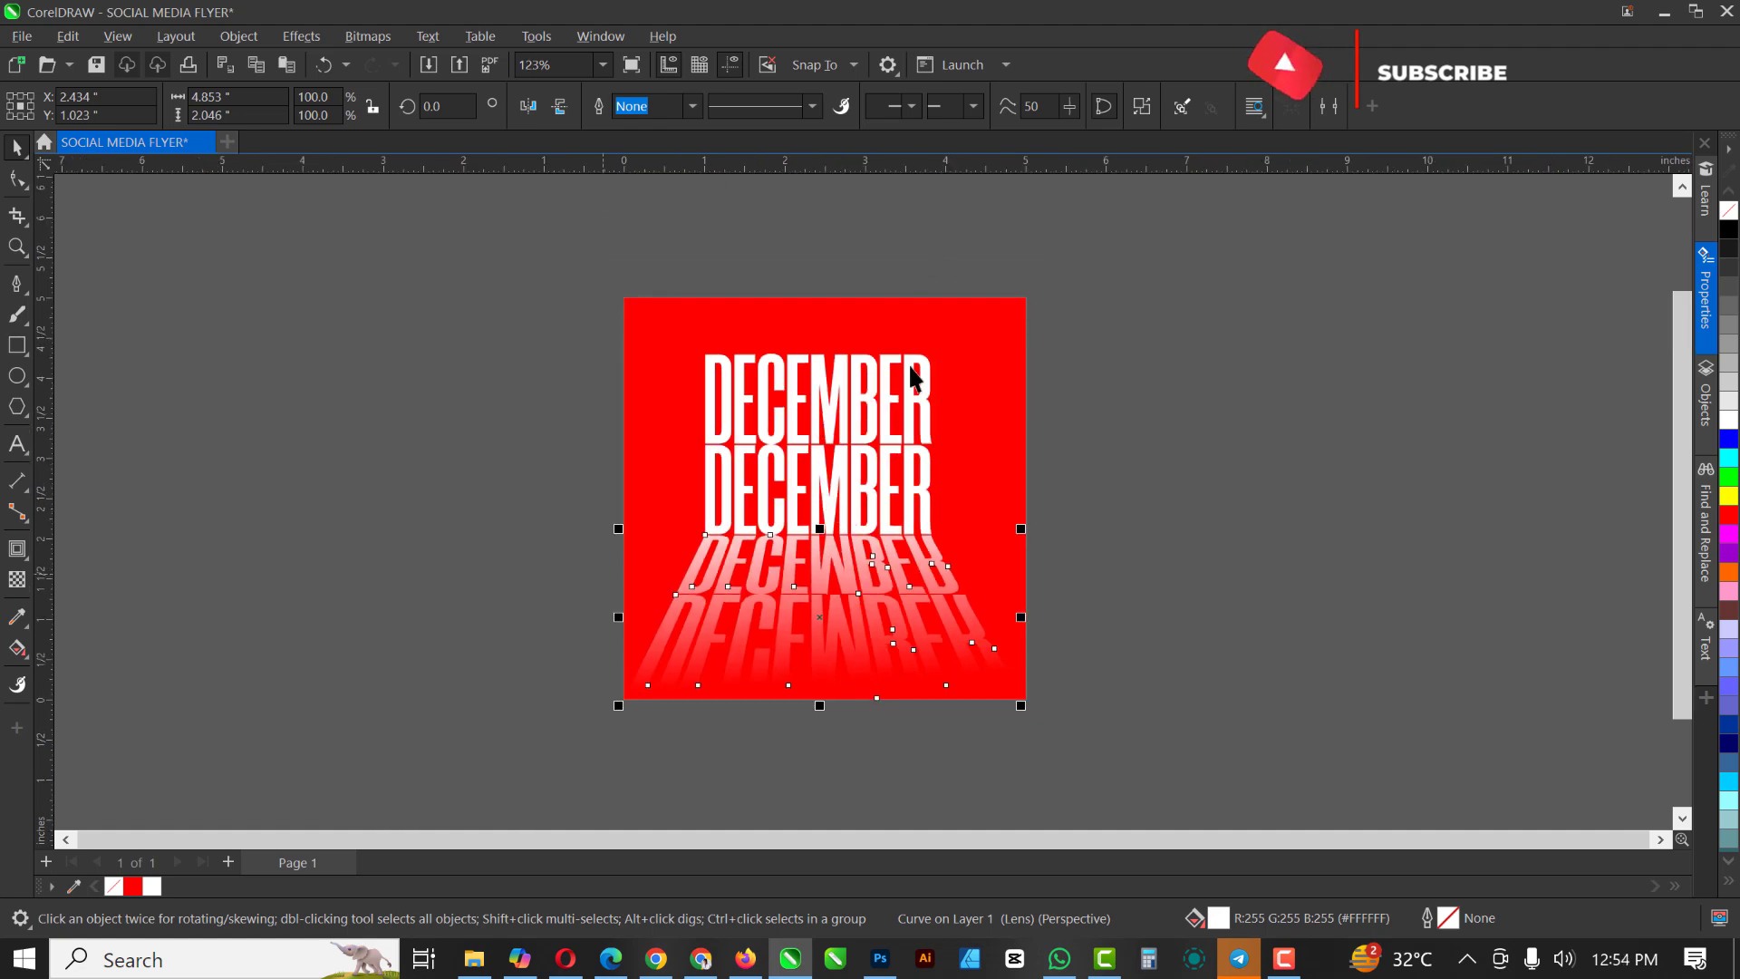
scroll(858, 408, "up", 2)
left_click(806, 628)
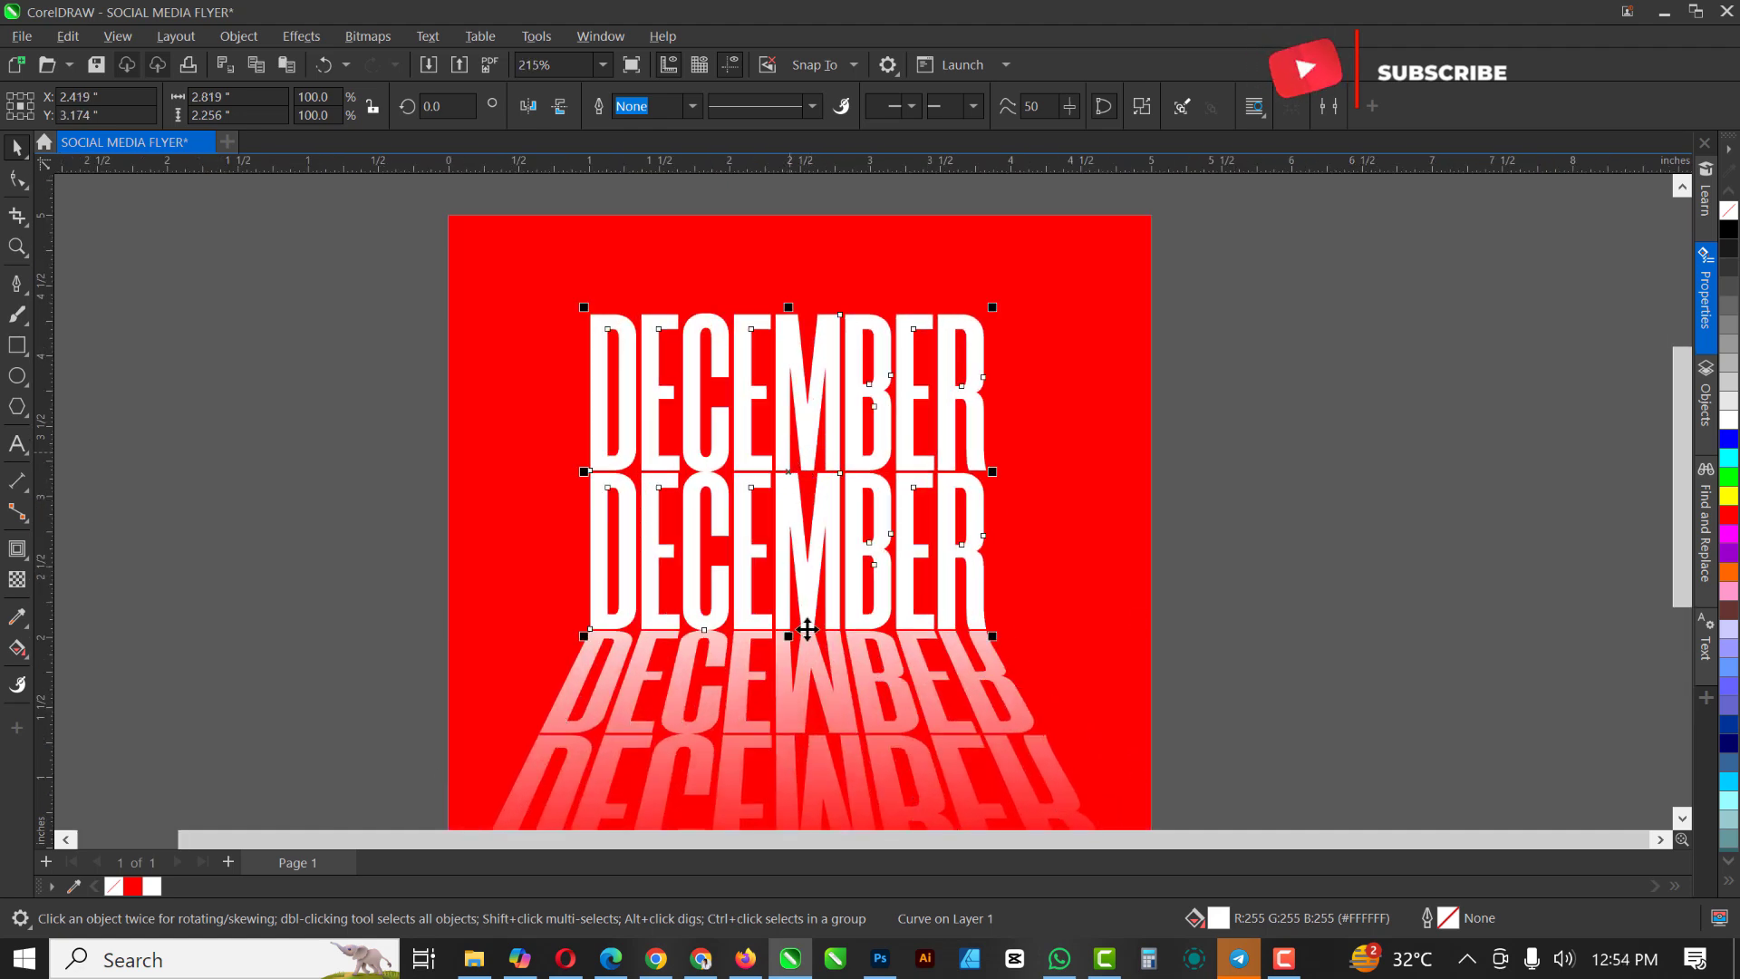
left_click(820, 708)
left_click(832, 721)
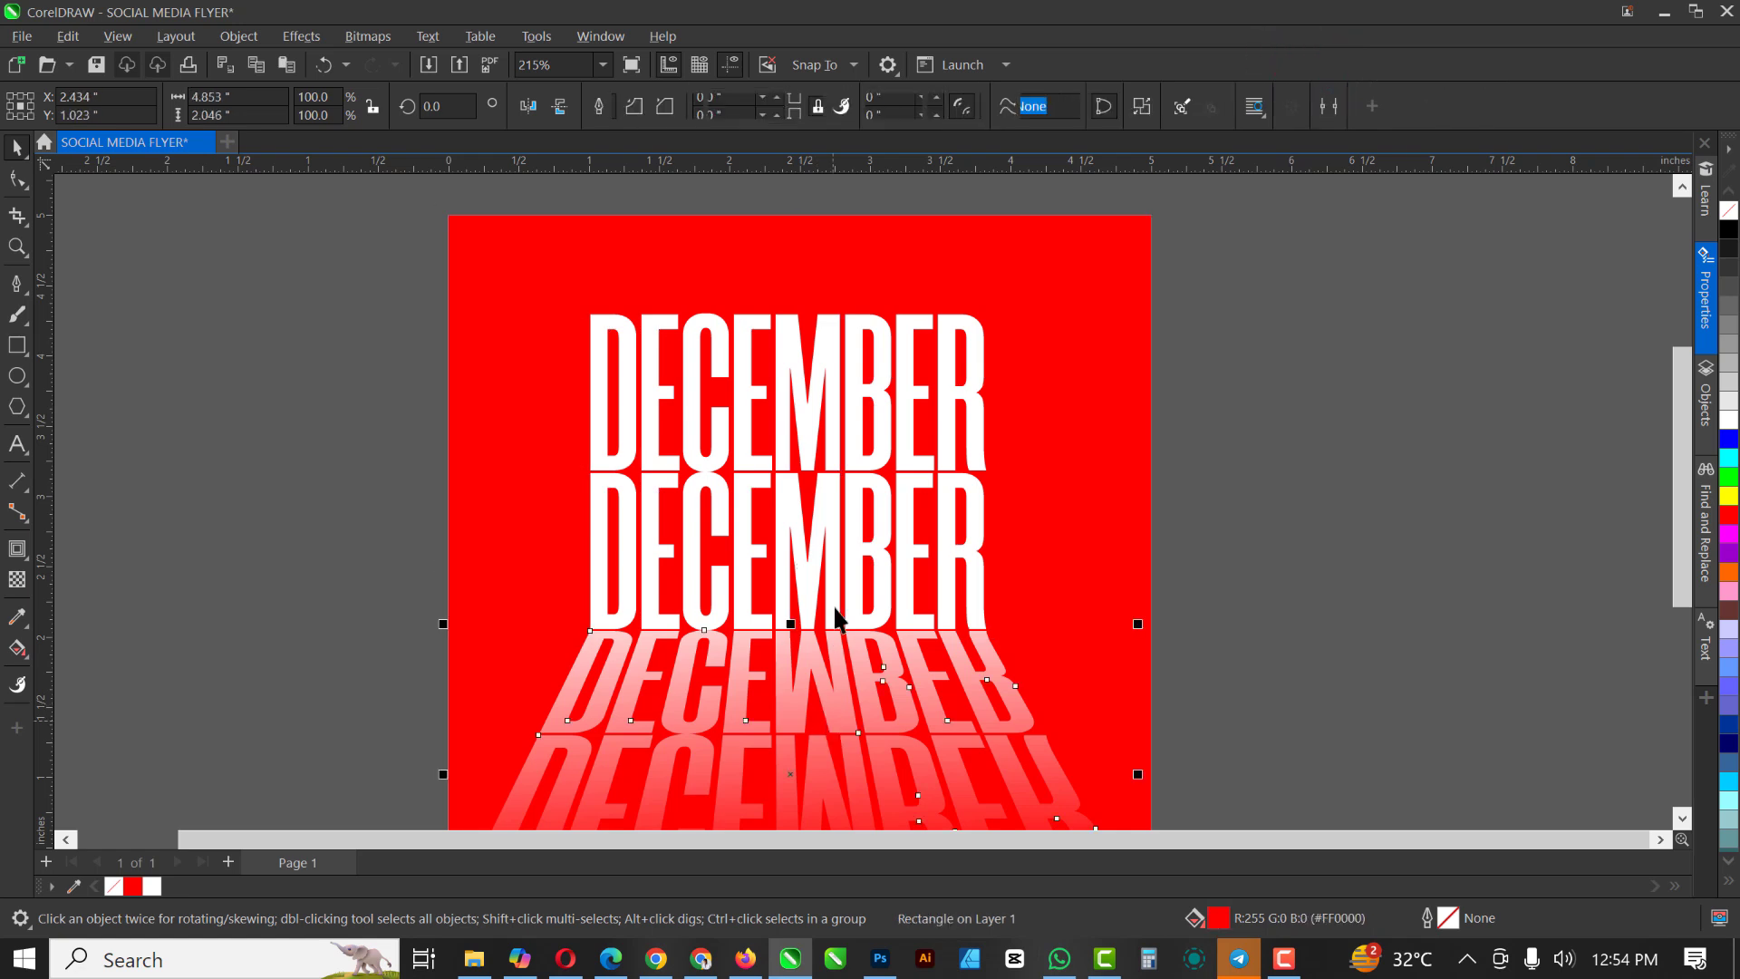
scroll(834, 615, "down", 2)
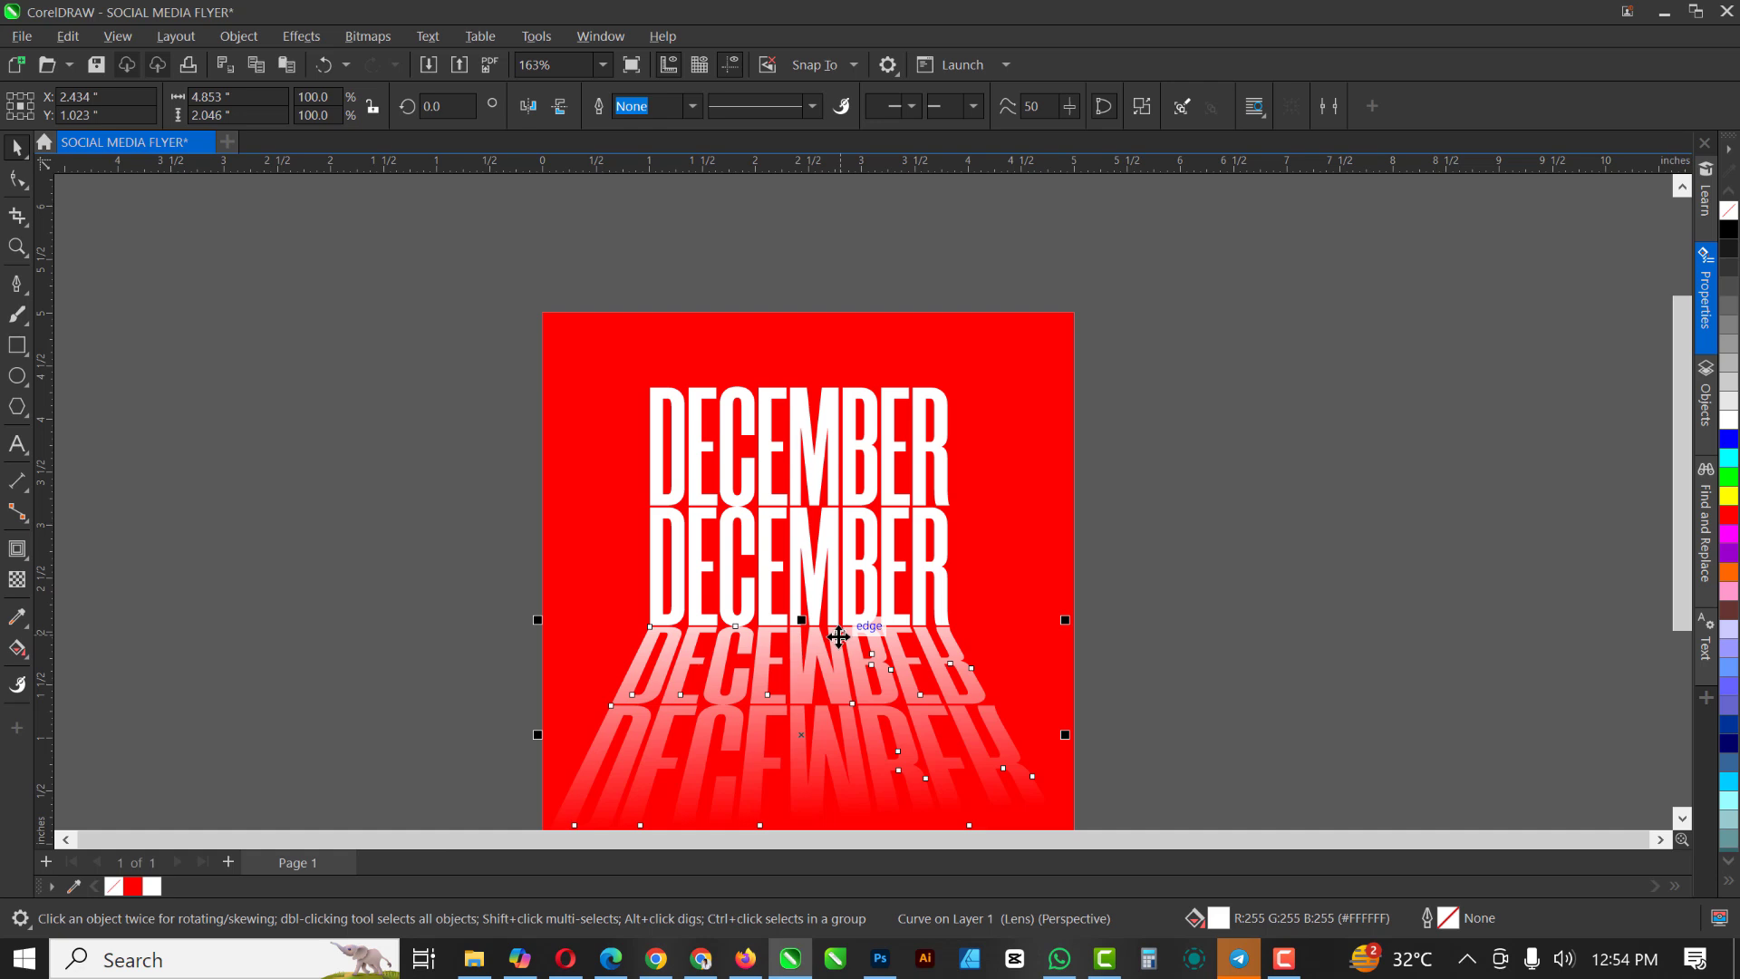
scroll(838, 637, "up", 1)
Give the red background square an elliptical fountain fill centred near its top edge and reaching down to the first mirrored line
left_click(975, 222)
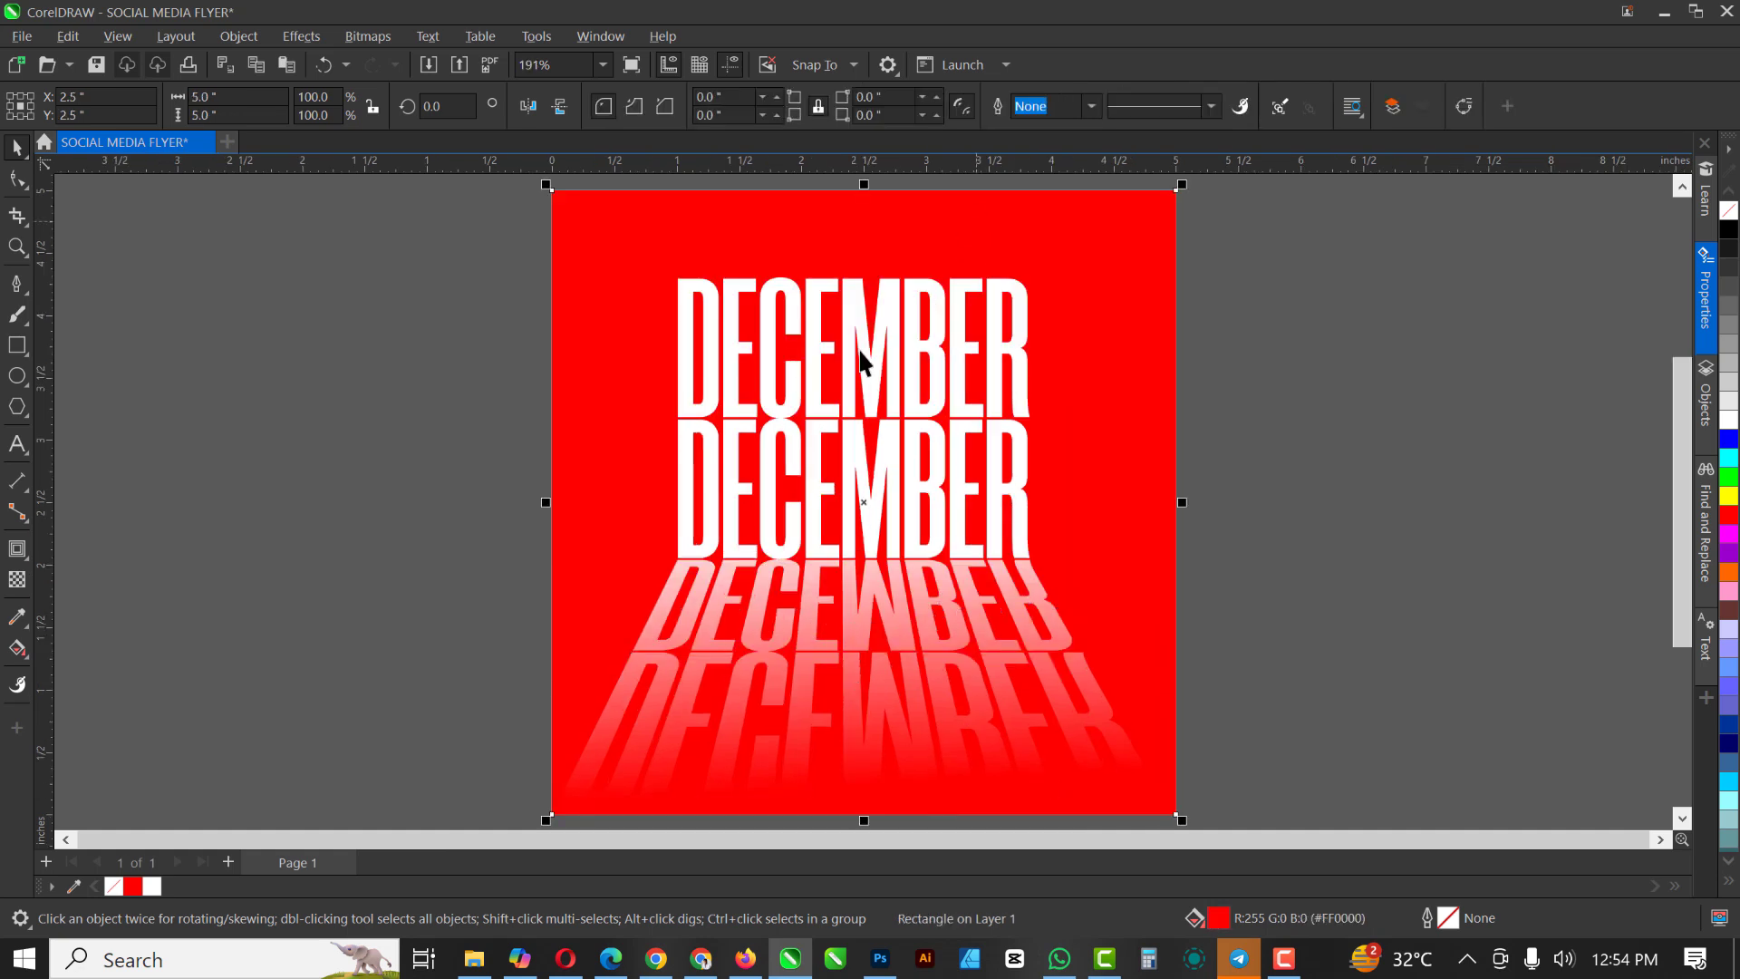
scroll(735, 471, "down", 1)
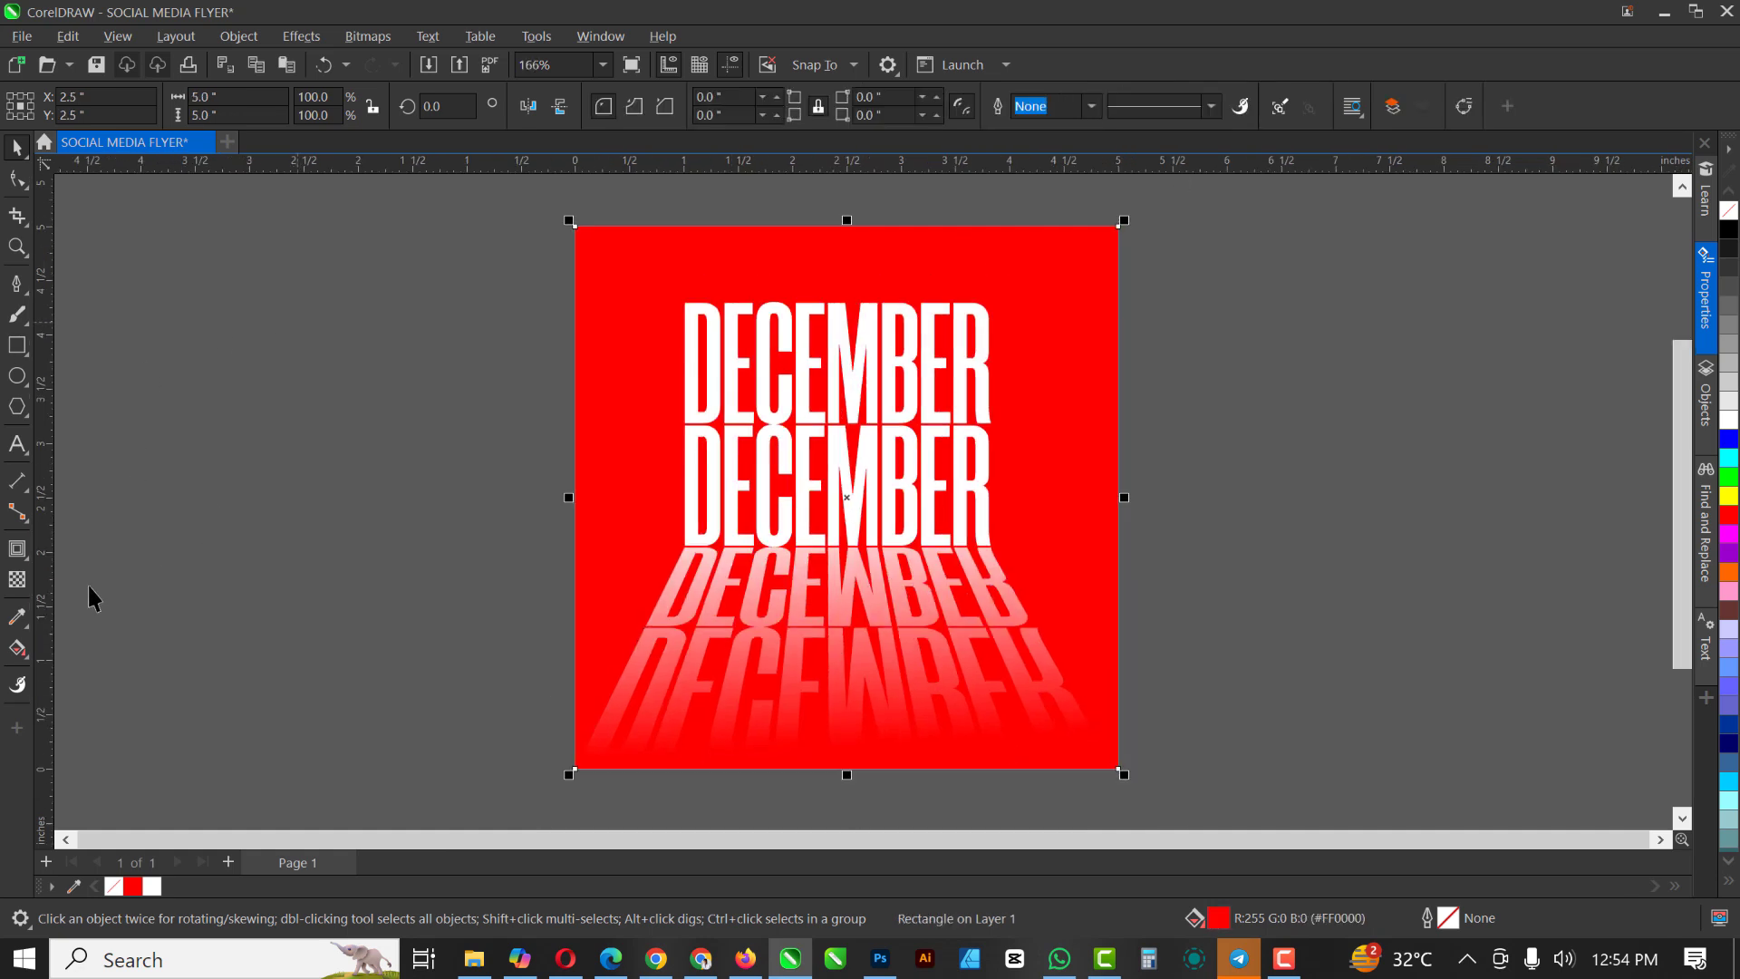
left_click(25, 565)
left_click(16, 583)
left_click(22, 654)
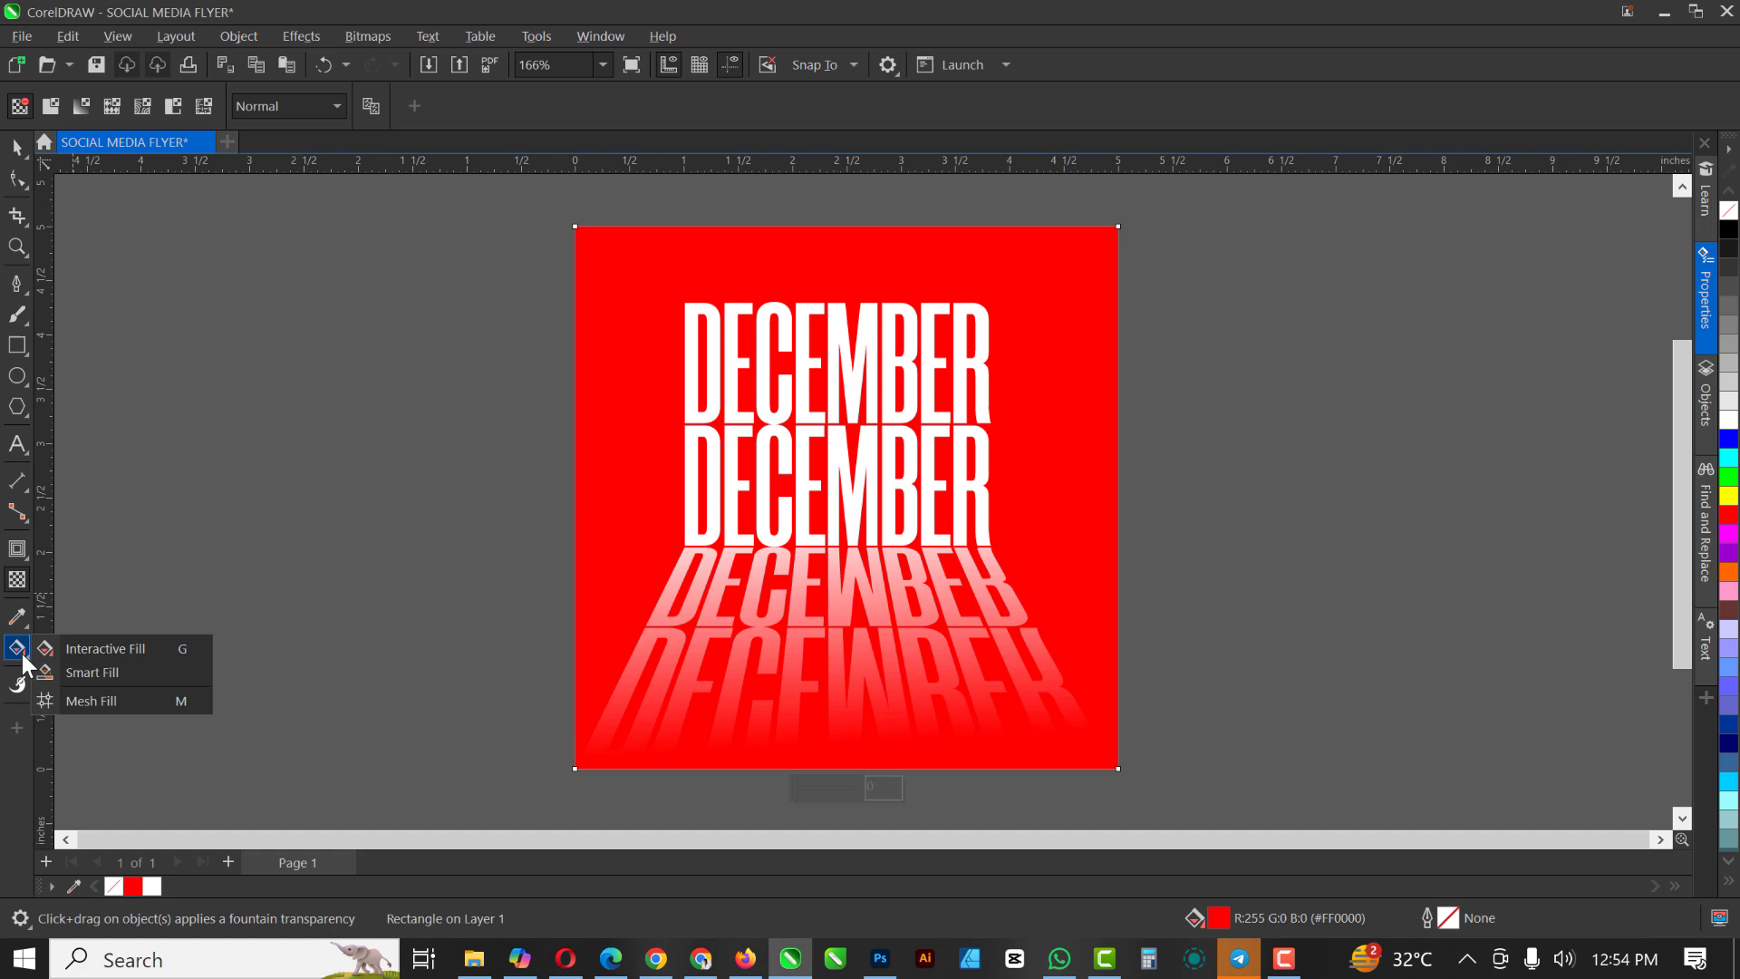
left_click(106, 647)
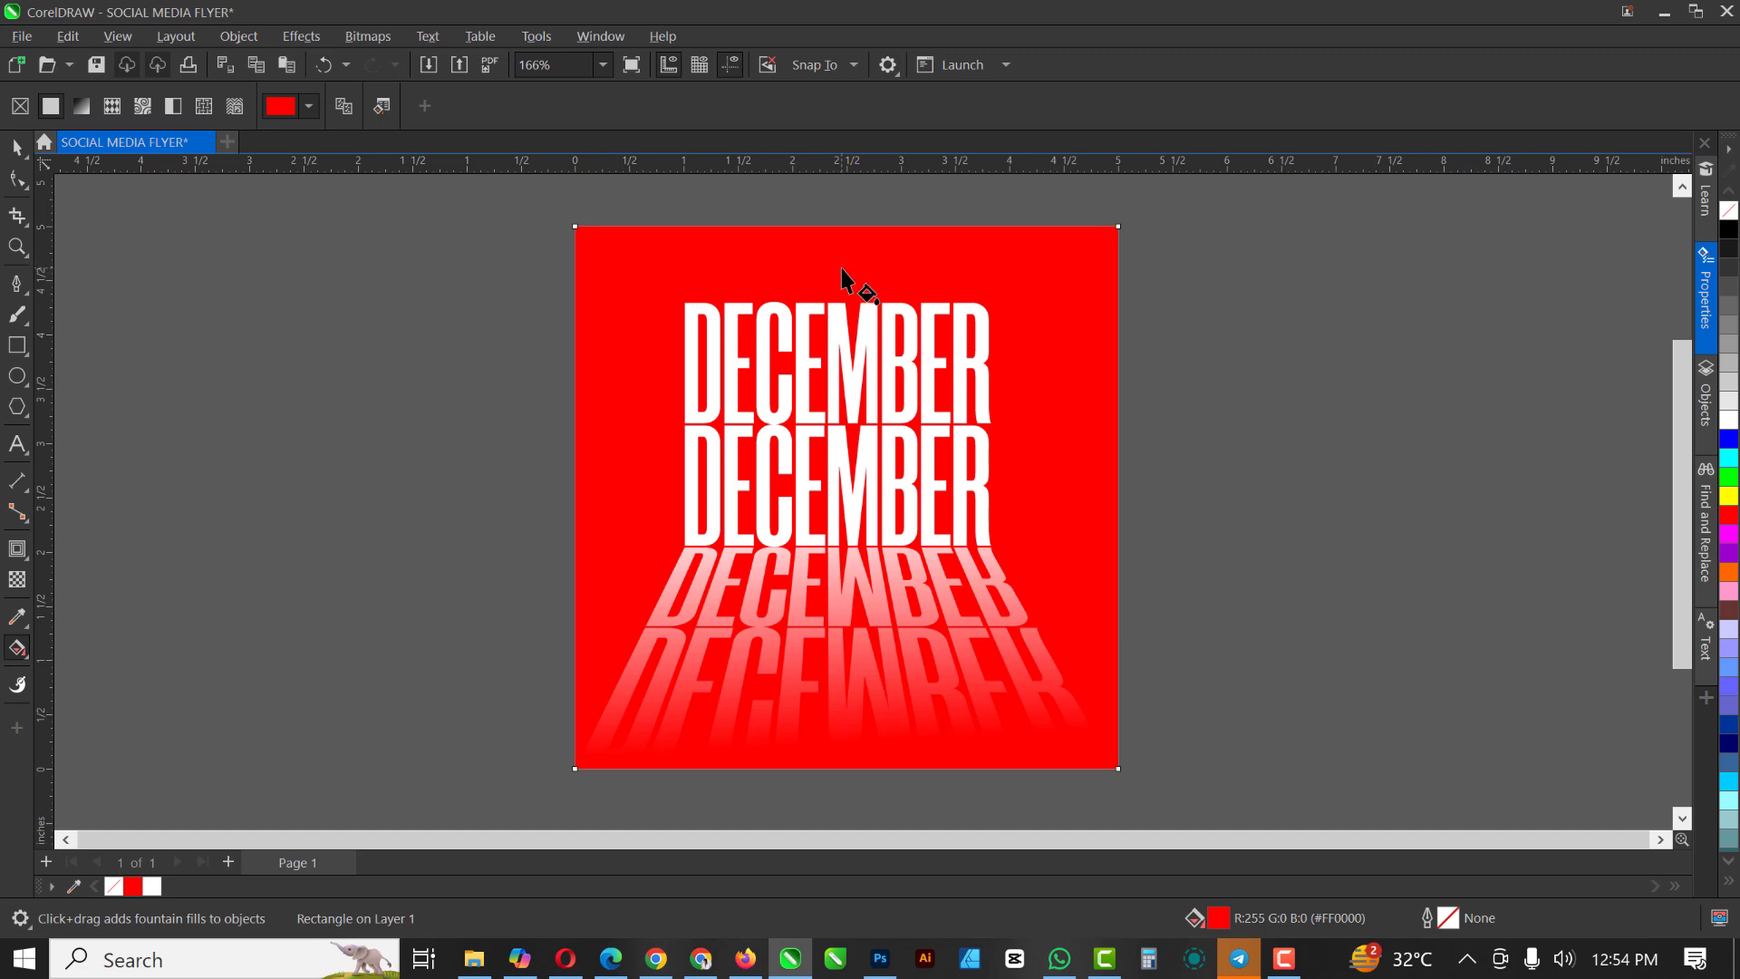
left_click_drag(841, 265, 844, 587)
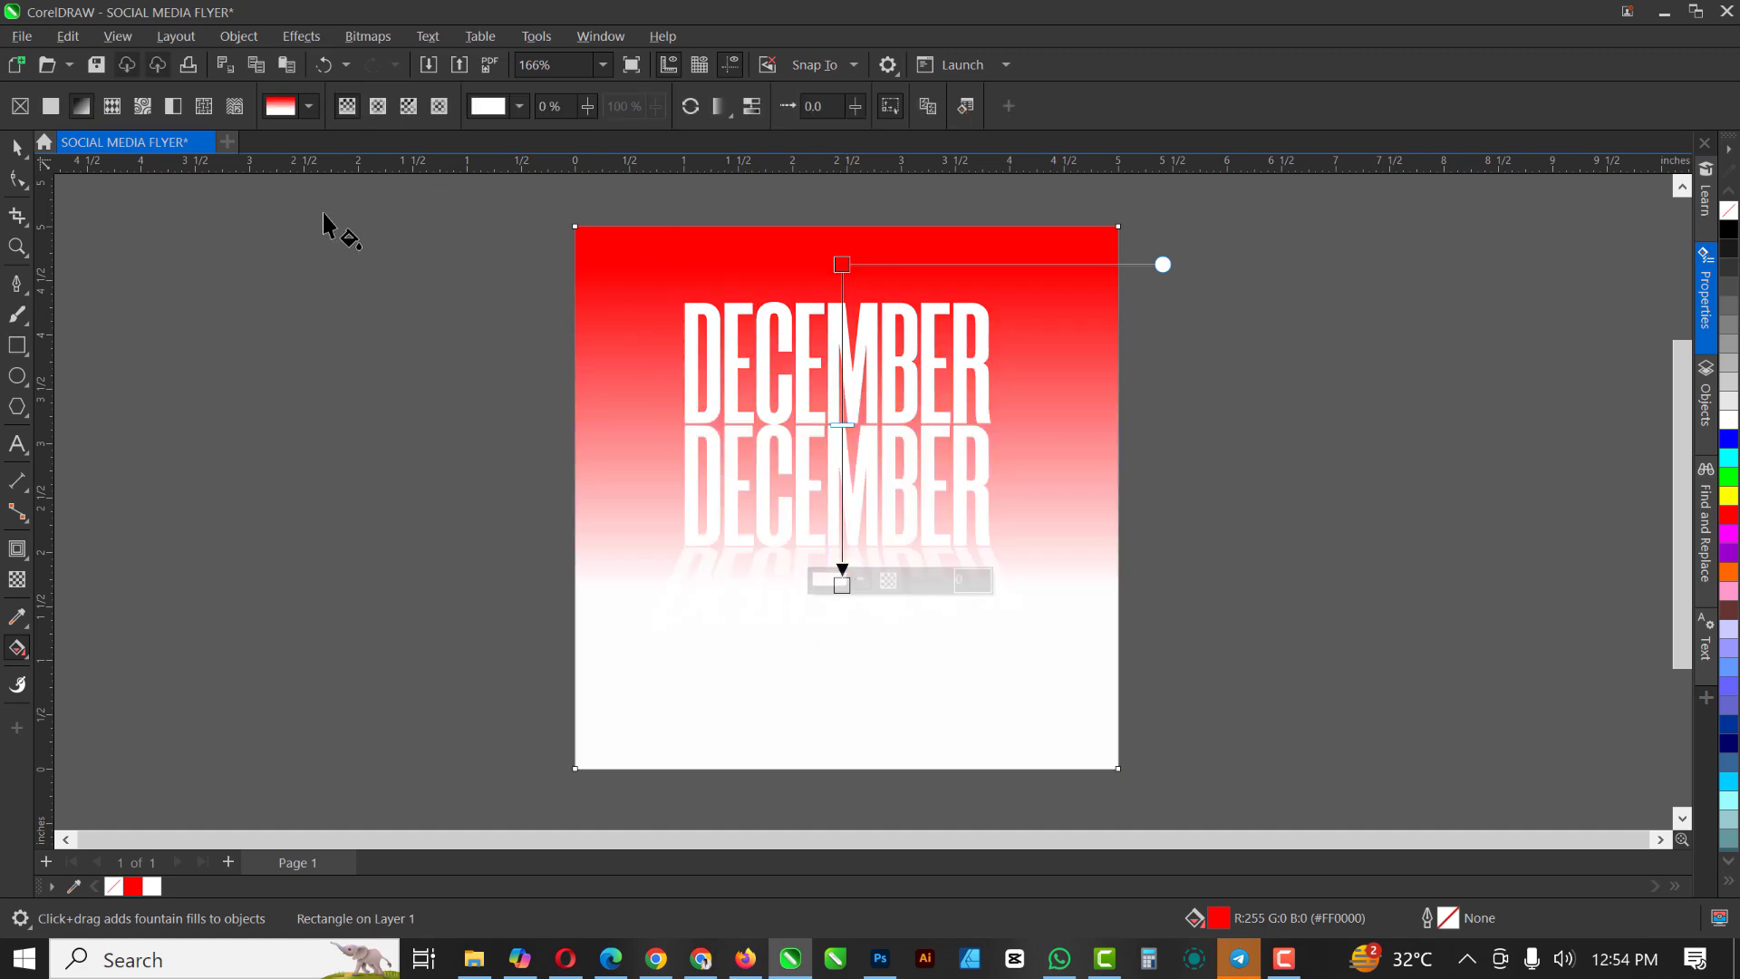
left_click(378, 106)
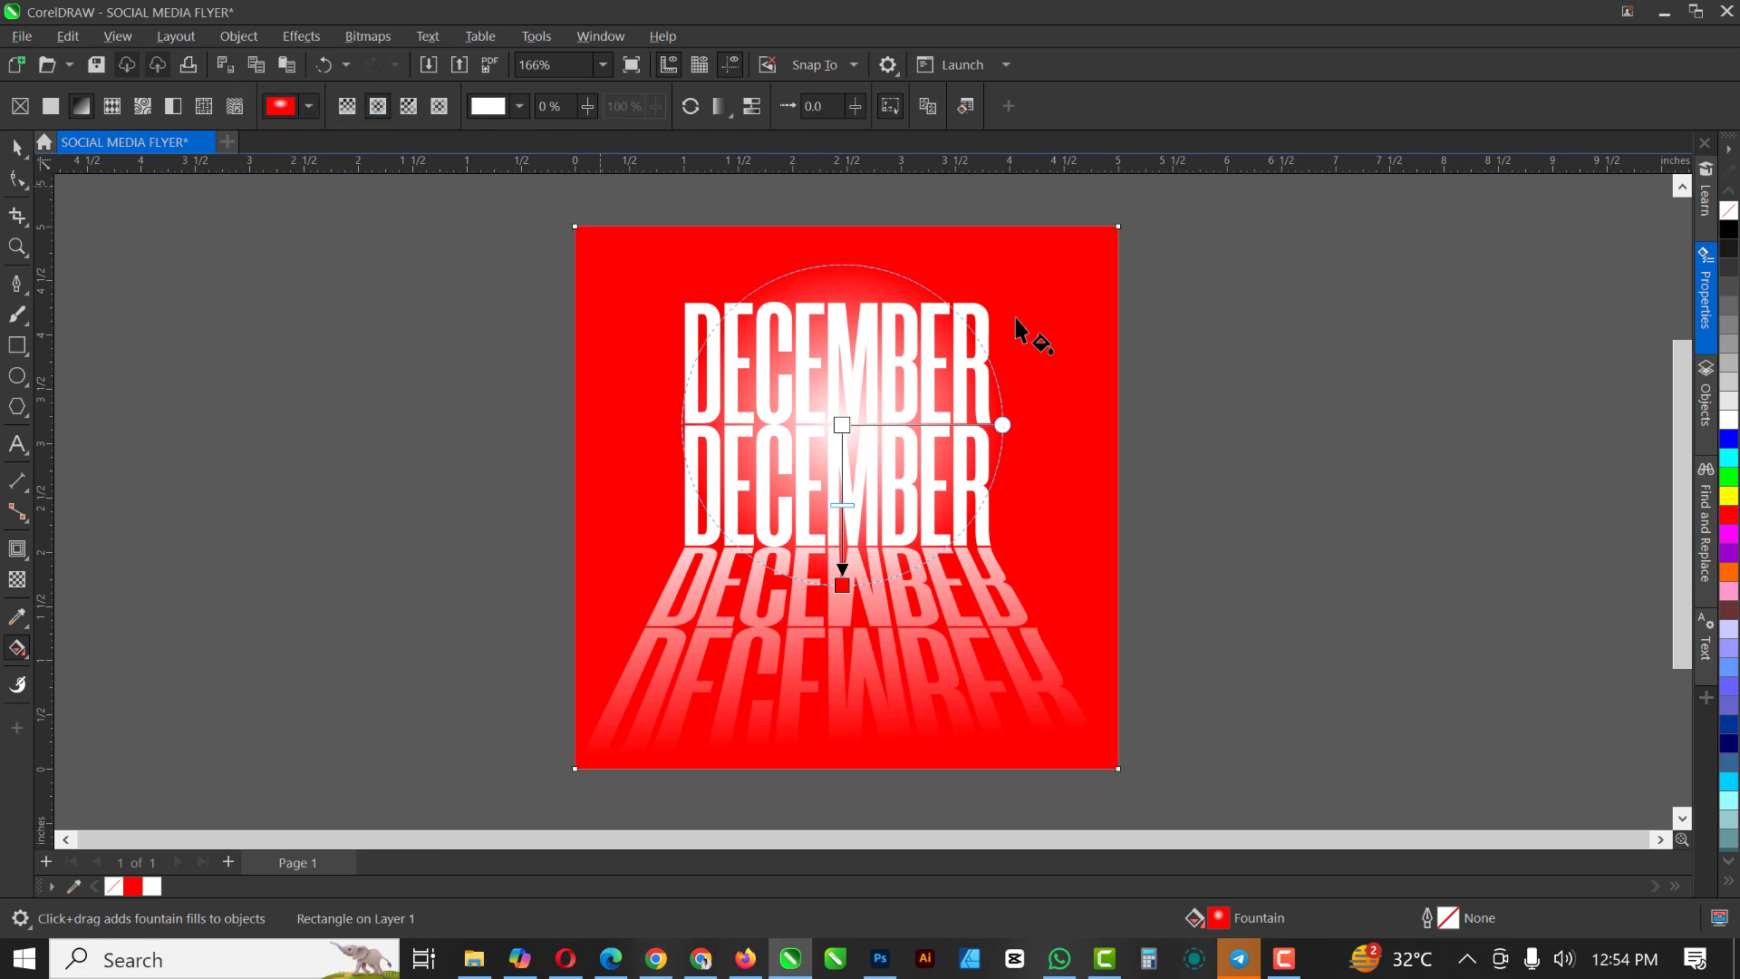
left_click_drag(834, 247, 834, 595)
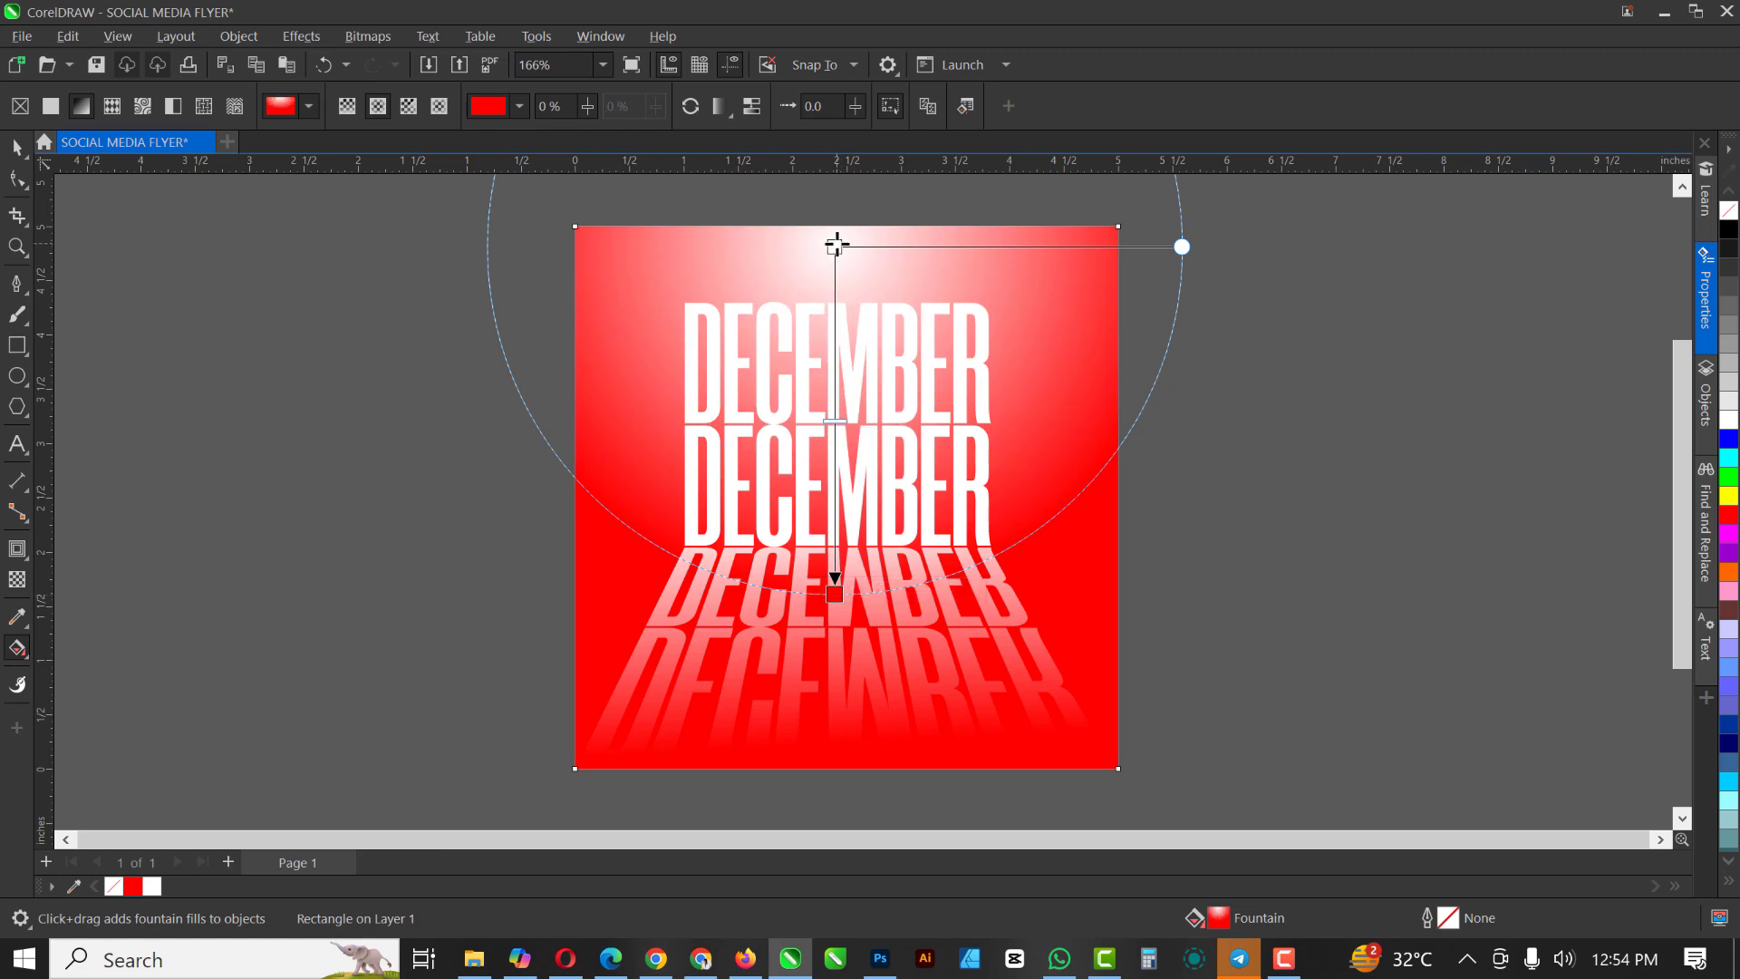
Set the background's elliptical fill to pure red at its centre and dark red #820000 at its outer end
left_click(834, 245)
left_click(1729, 515)
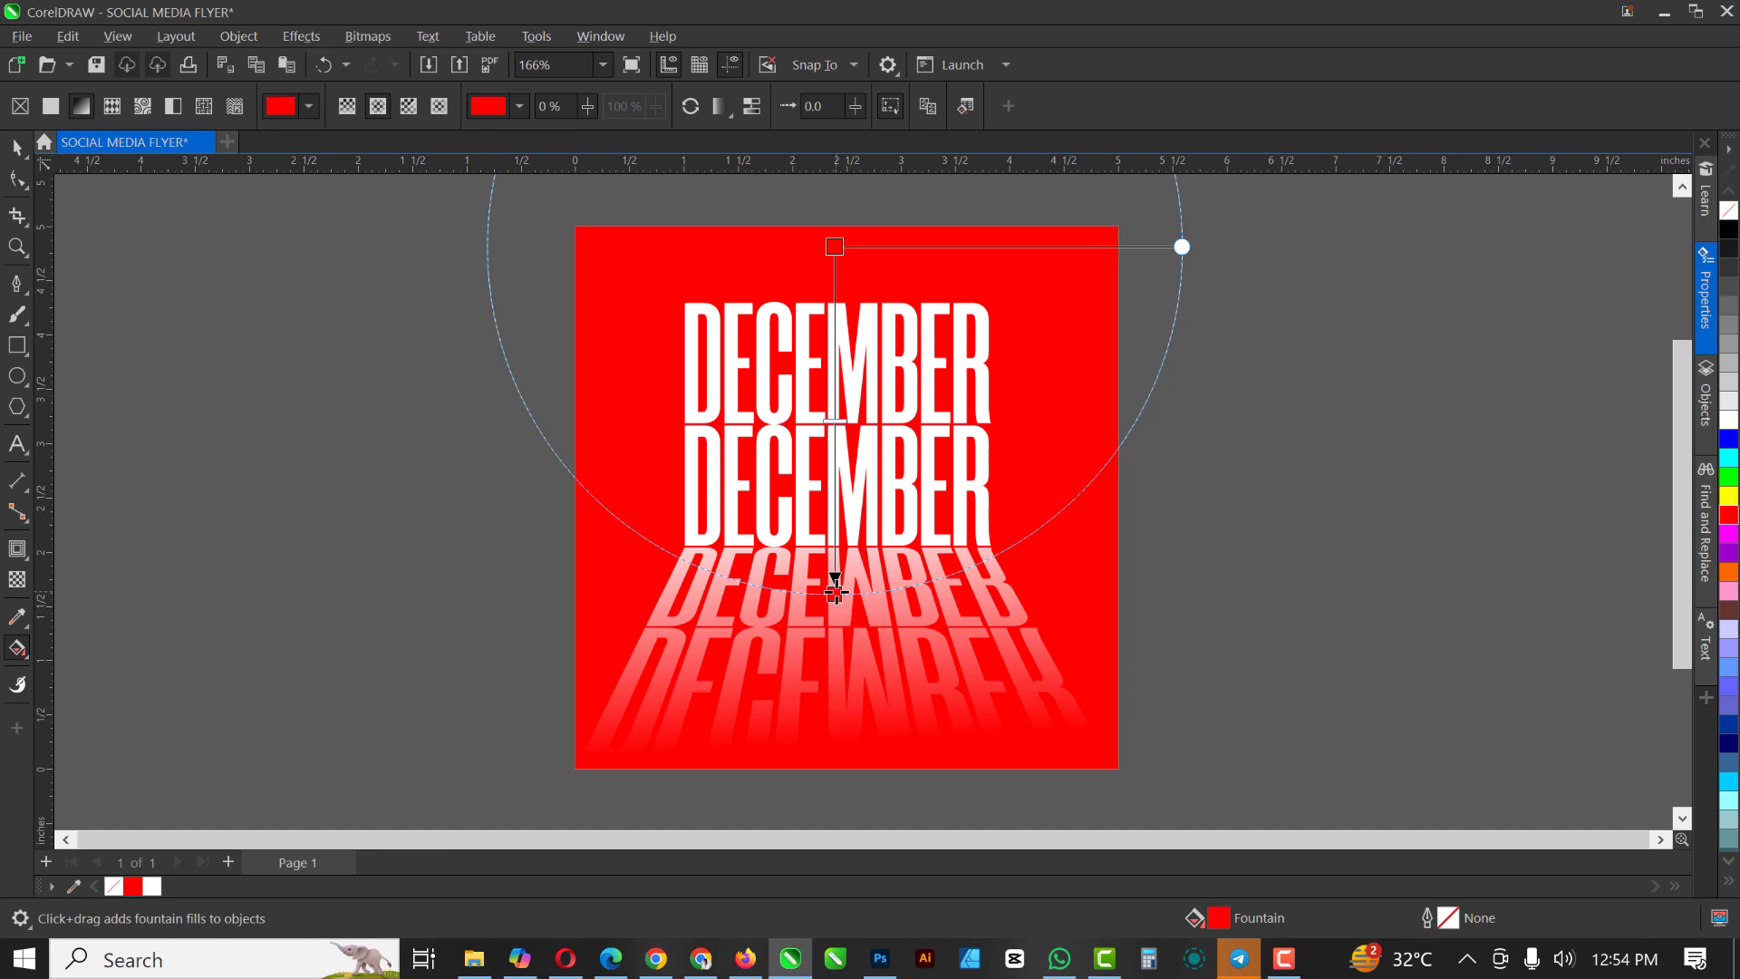
left_click(834, 594)
left_click(856, 588)
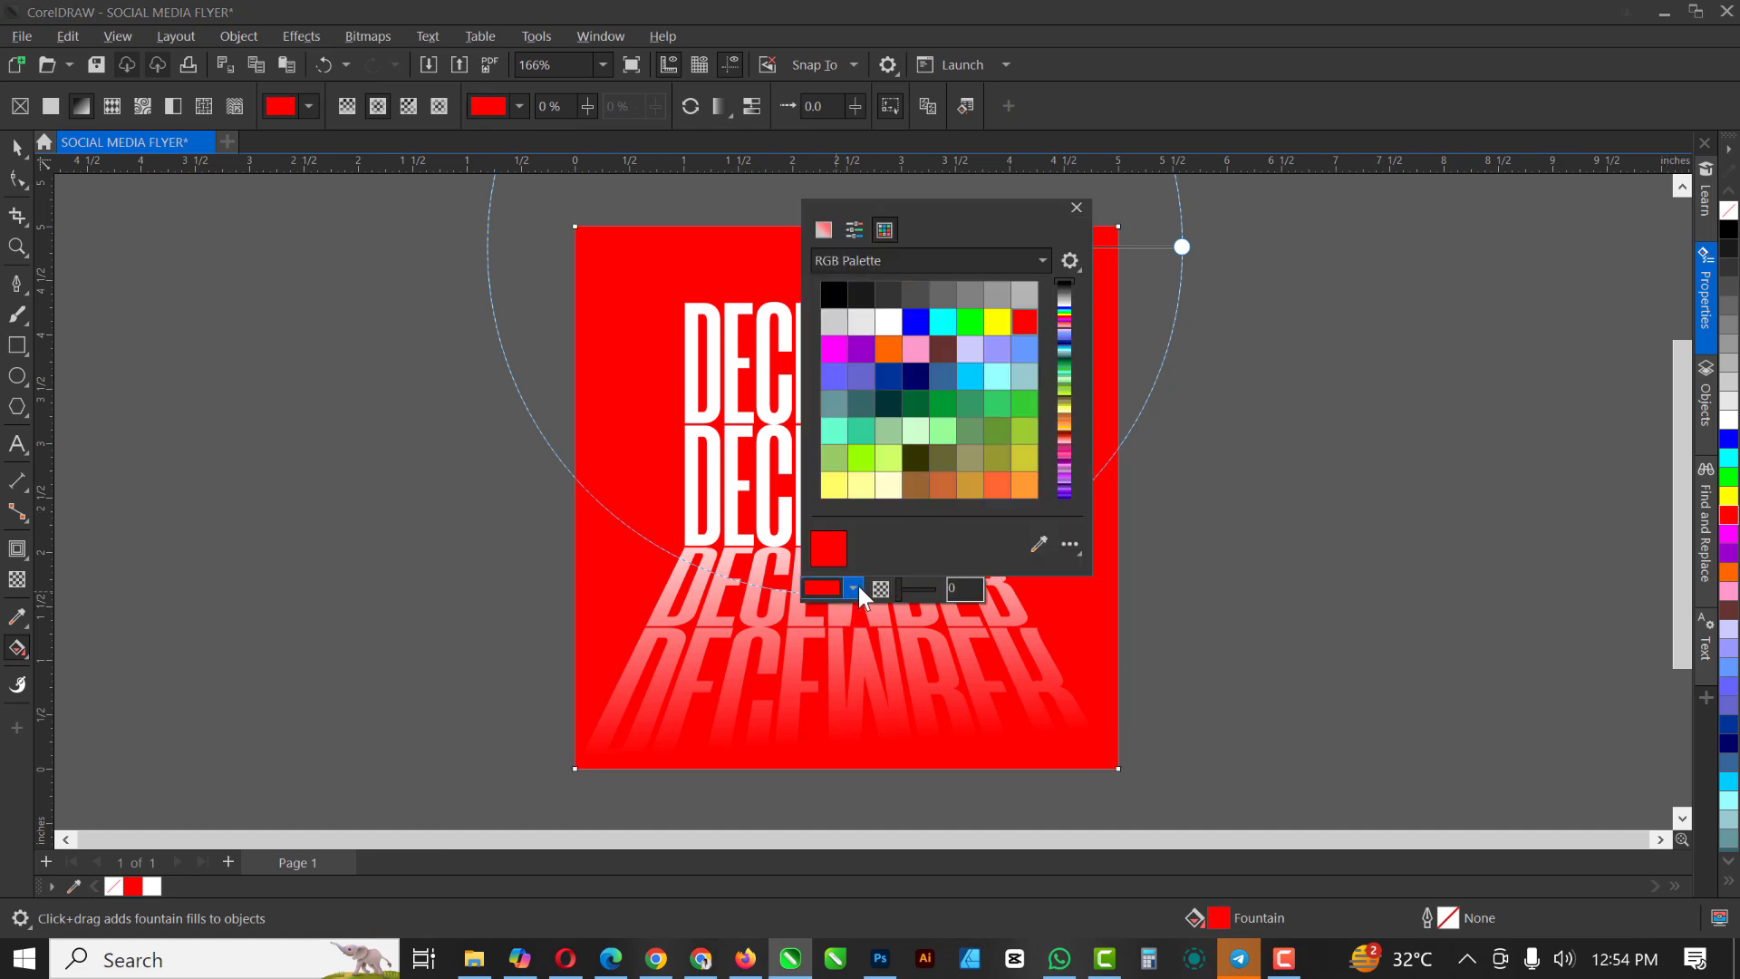
left_click(828, 231)
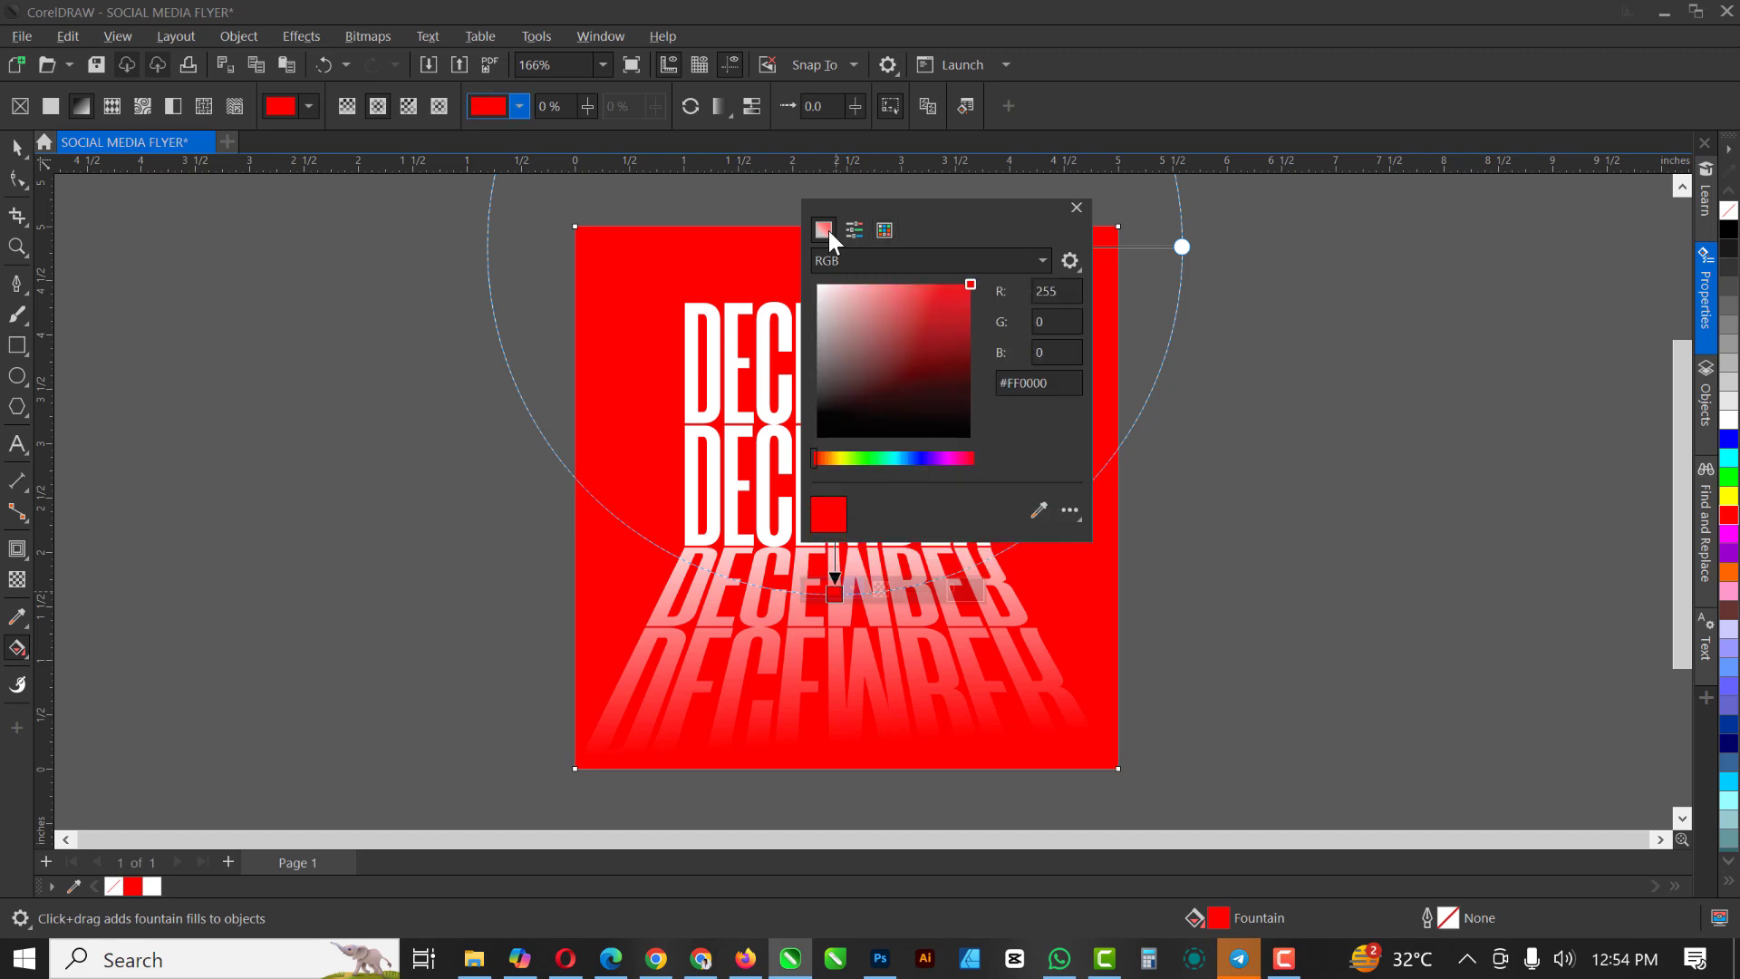
mouse_move(957, 316)
left_mouse_down()
mouse_move(971, 390)
mouse_move(970, 358)
left_mouse_up()
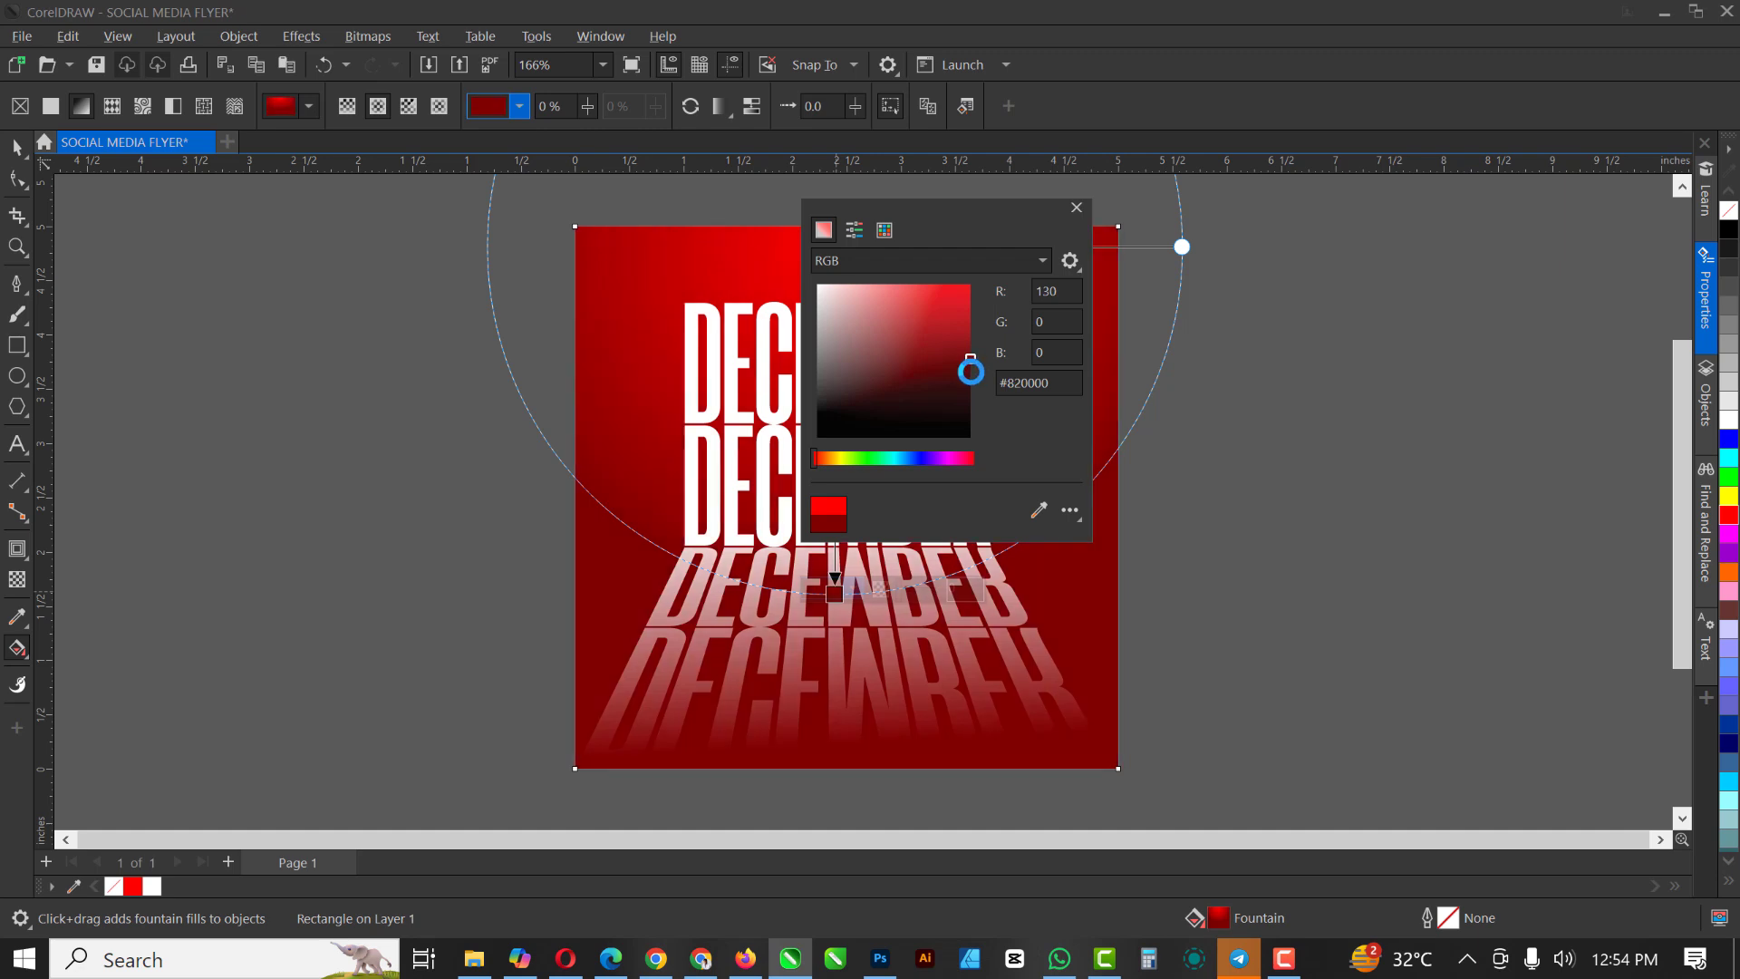
left_click(1233, 254)
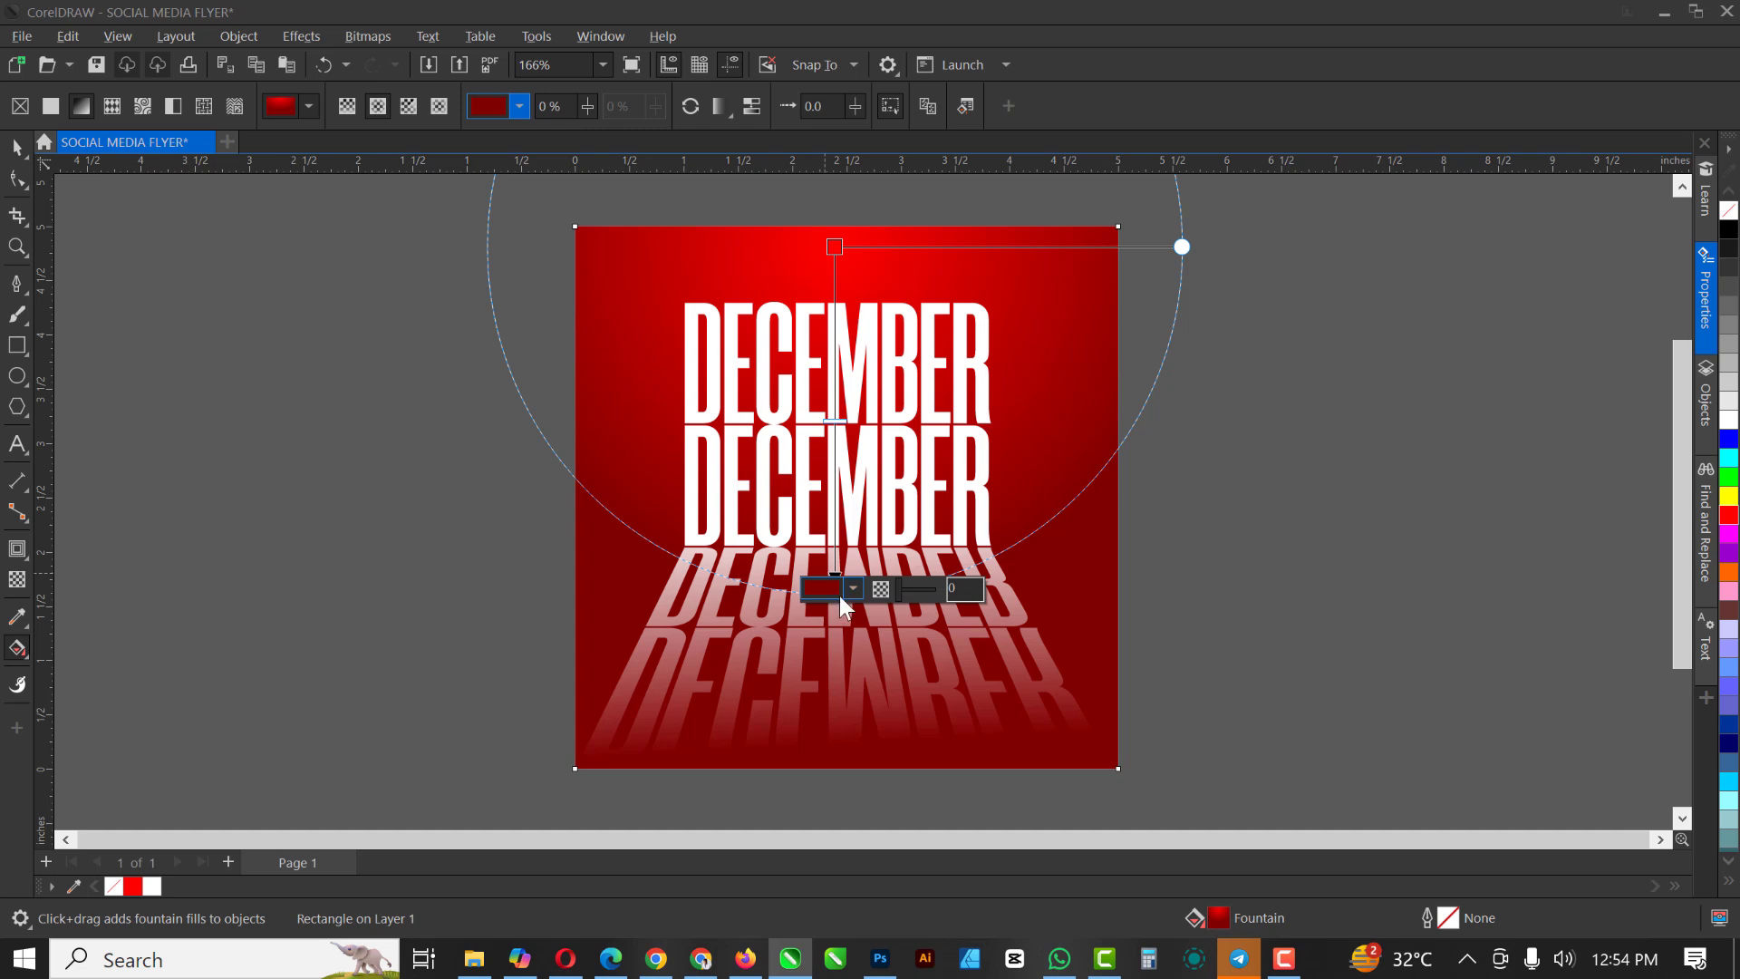
Shift the background's elliptical fill down so it centres on the upper DECEMBER line, and darken its outer colour to #730000
left_click(834, 246)
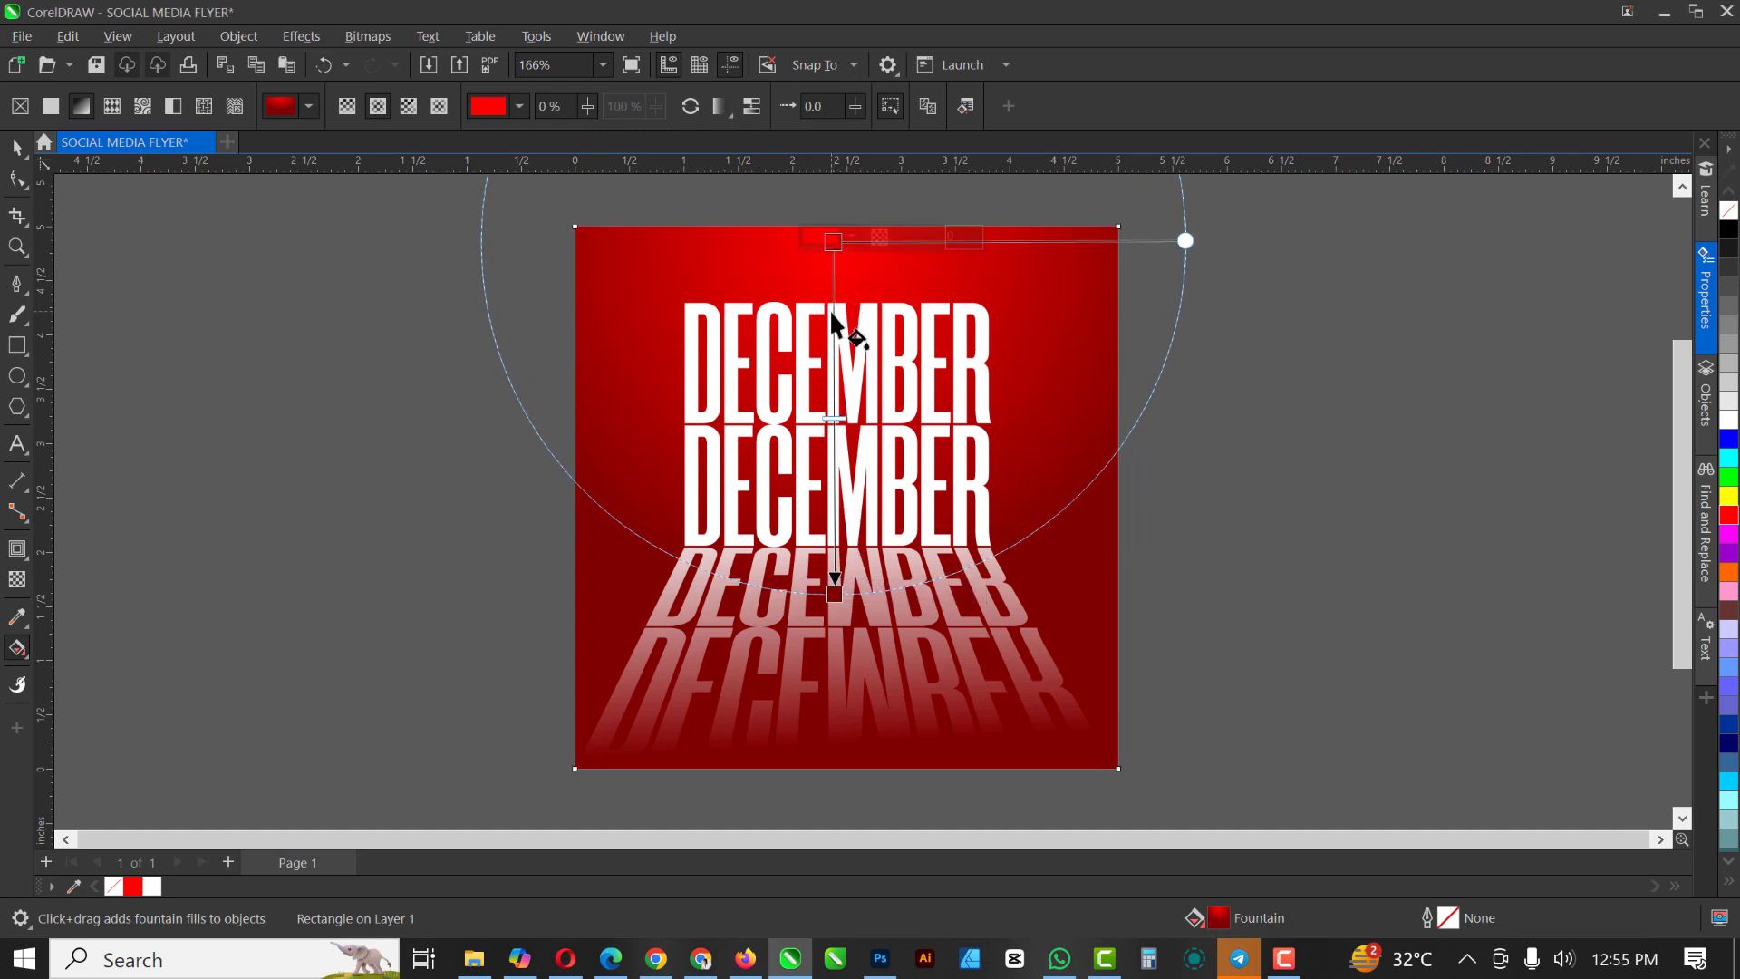
left_click_drag(832, 324, 836, 446)
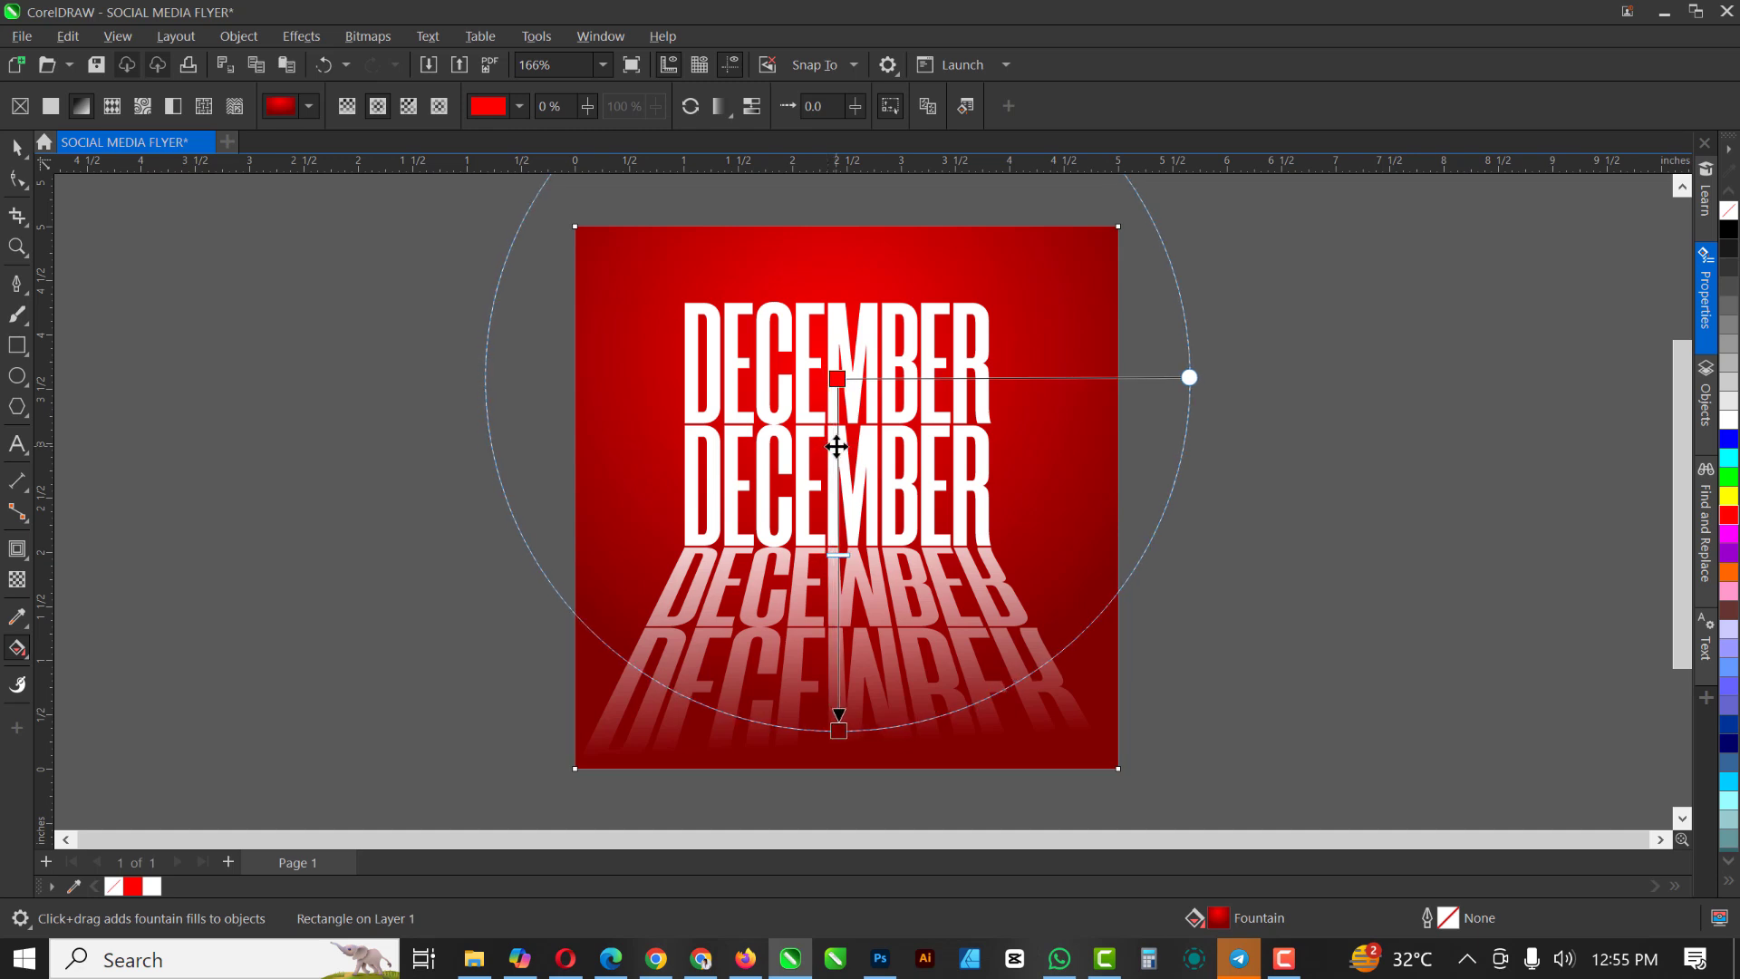
left_click(840, 728)
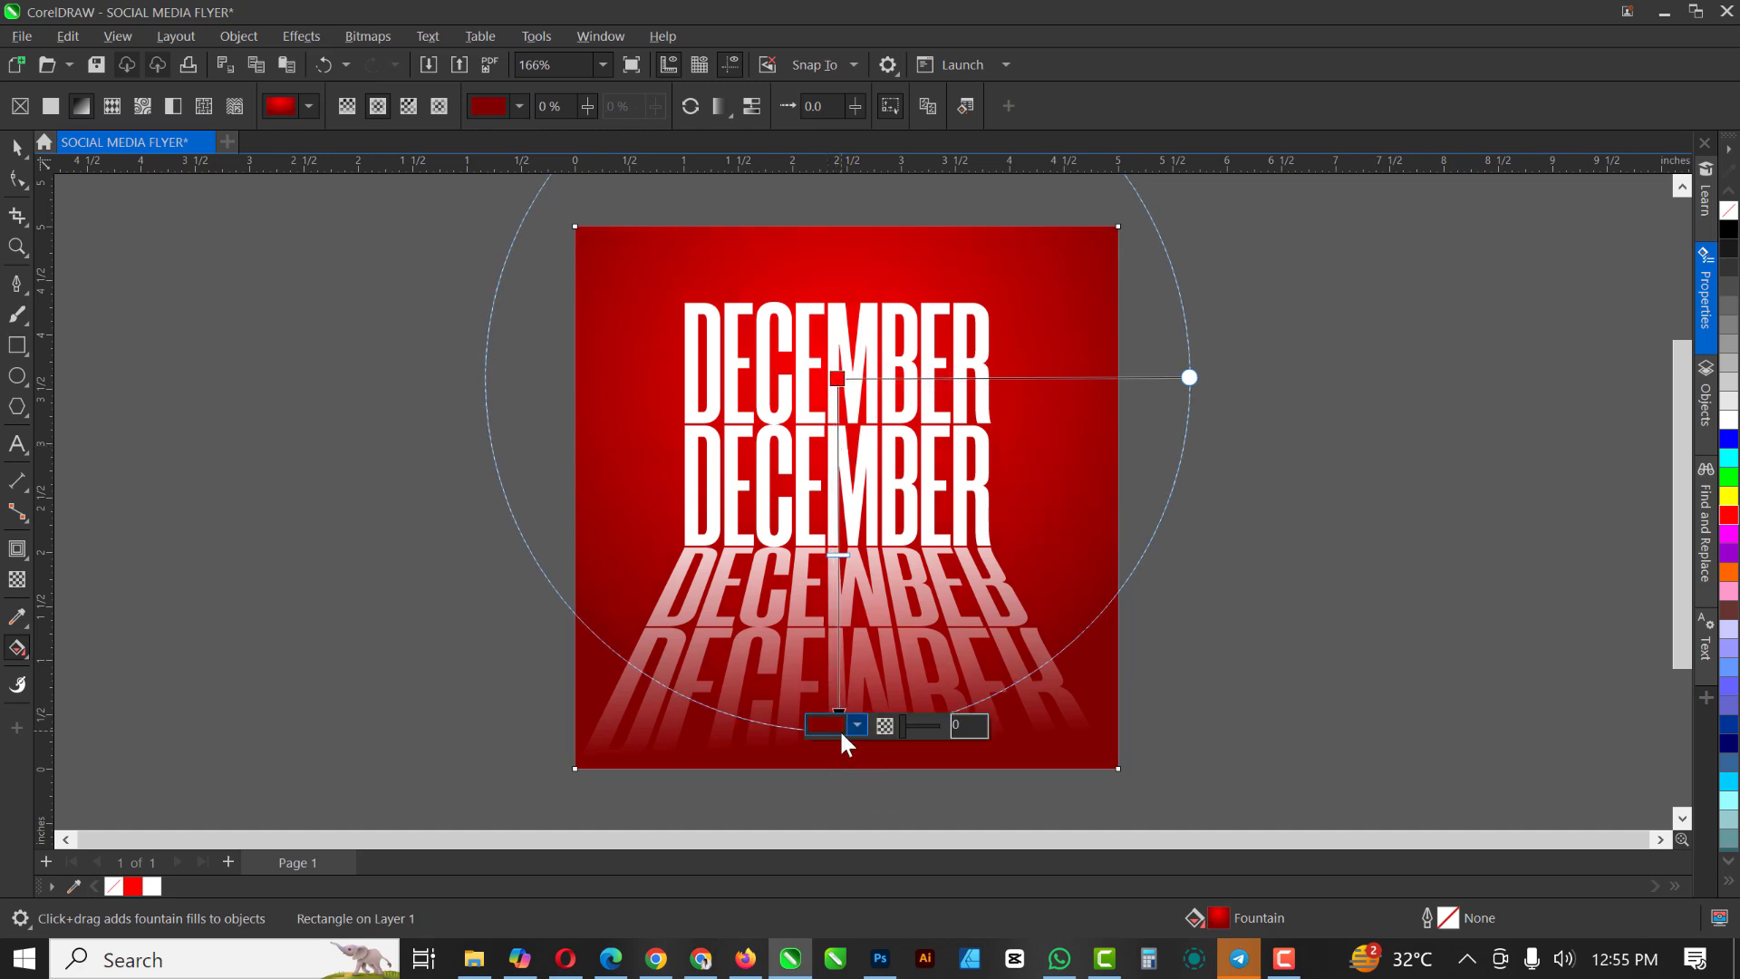
left_click(856, 726)
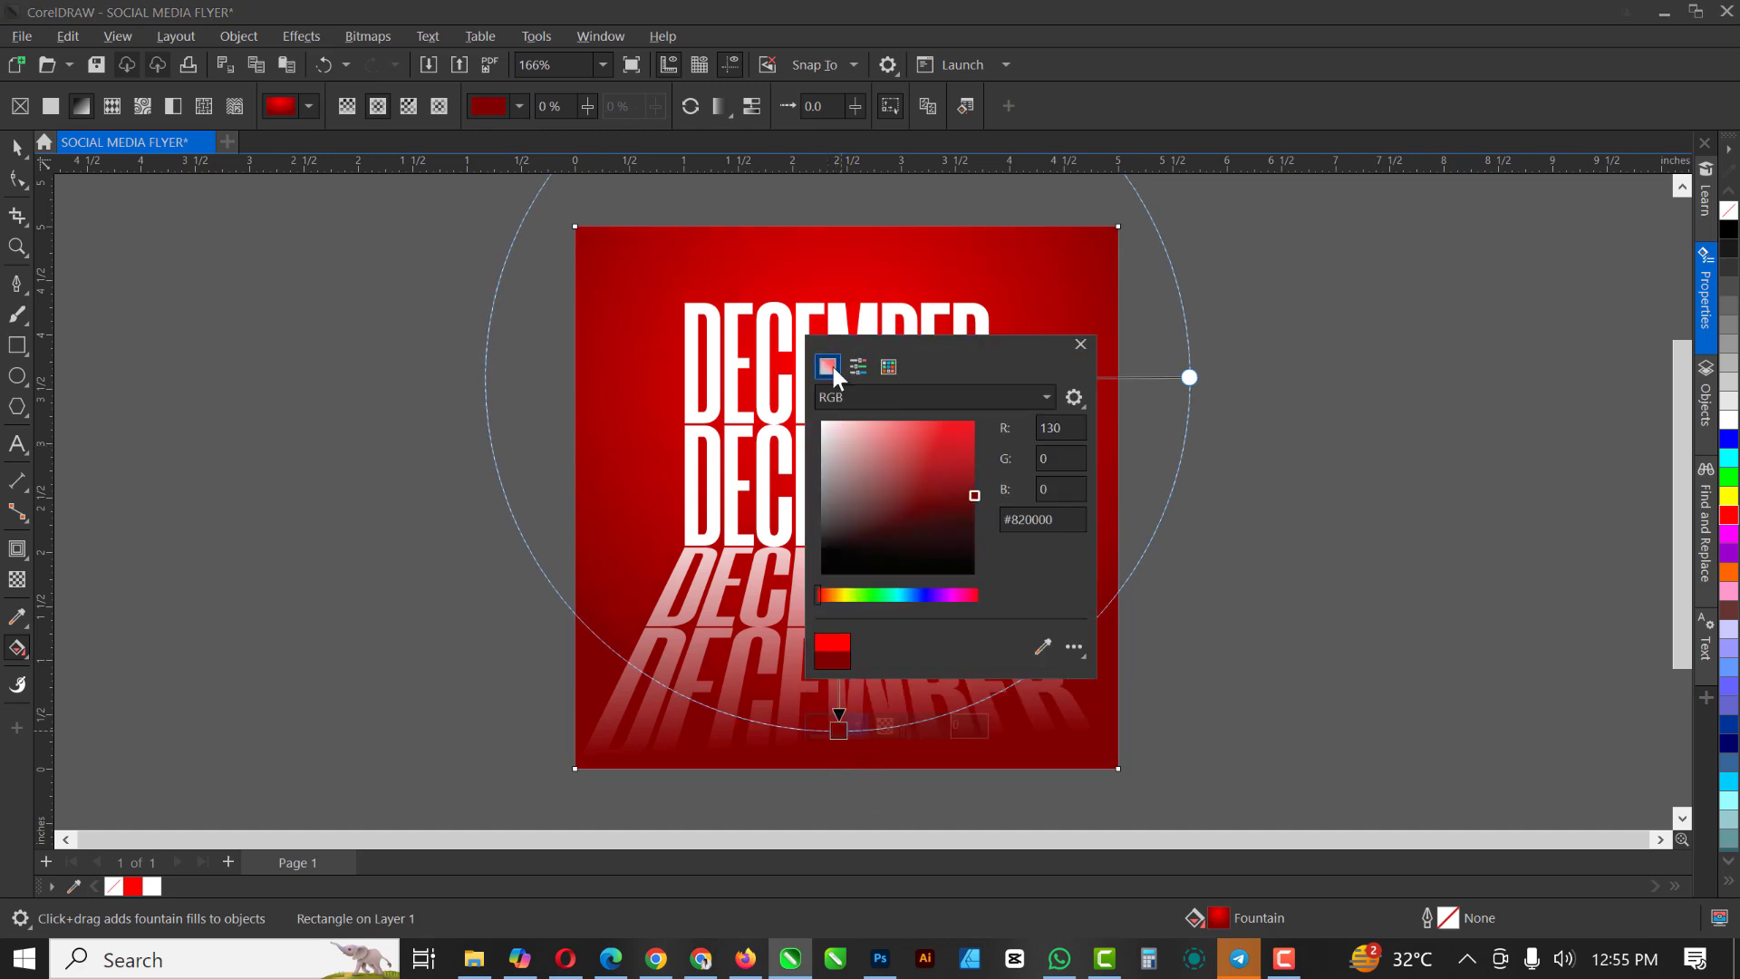
left_click_drag(976, 492, 1006, 523)
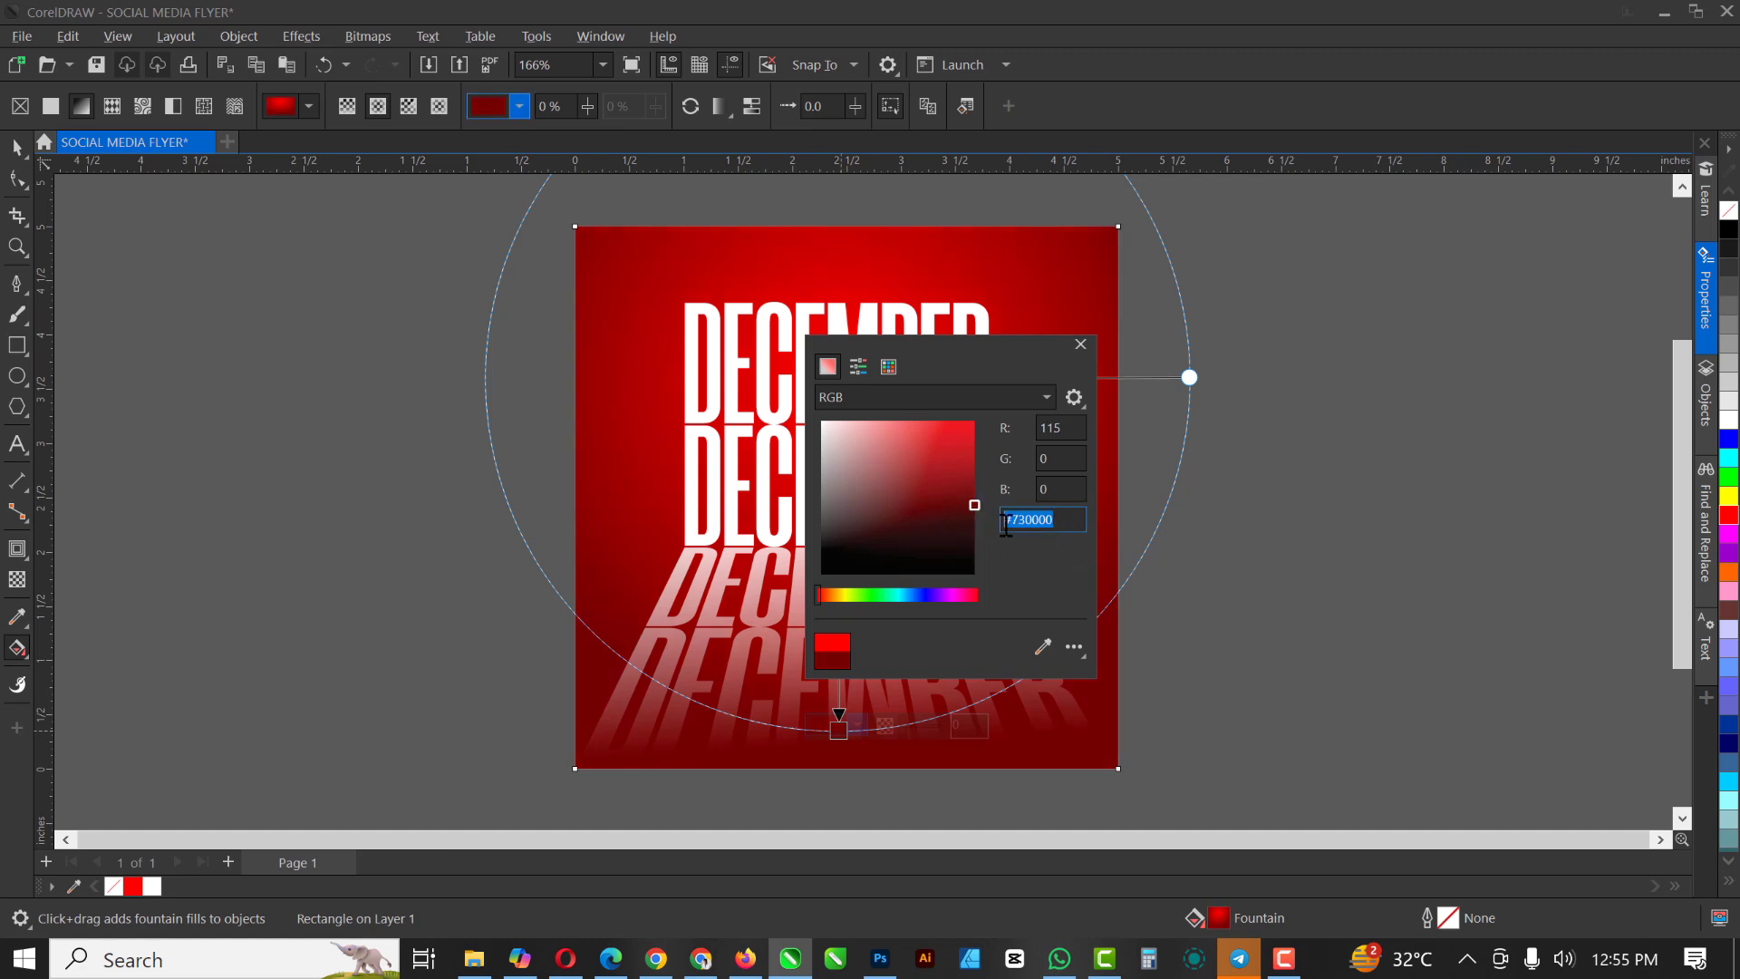
left_click(1080, 343)
Convert the mirrored DECEMBER lines to a 300 dpi RGB Color (24-bit) bitmap with anti-aliasing and a transparent background
scroll(889, 450, "down", 1)
scroll(889, 451, "down", 1)
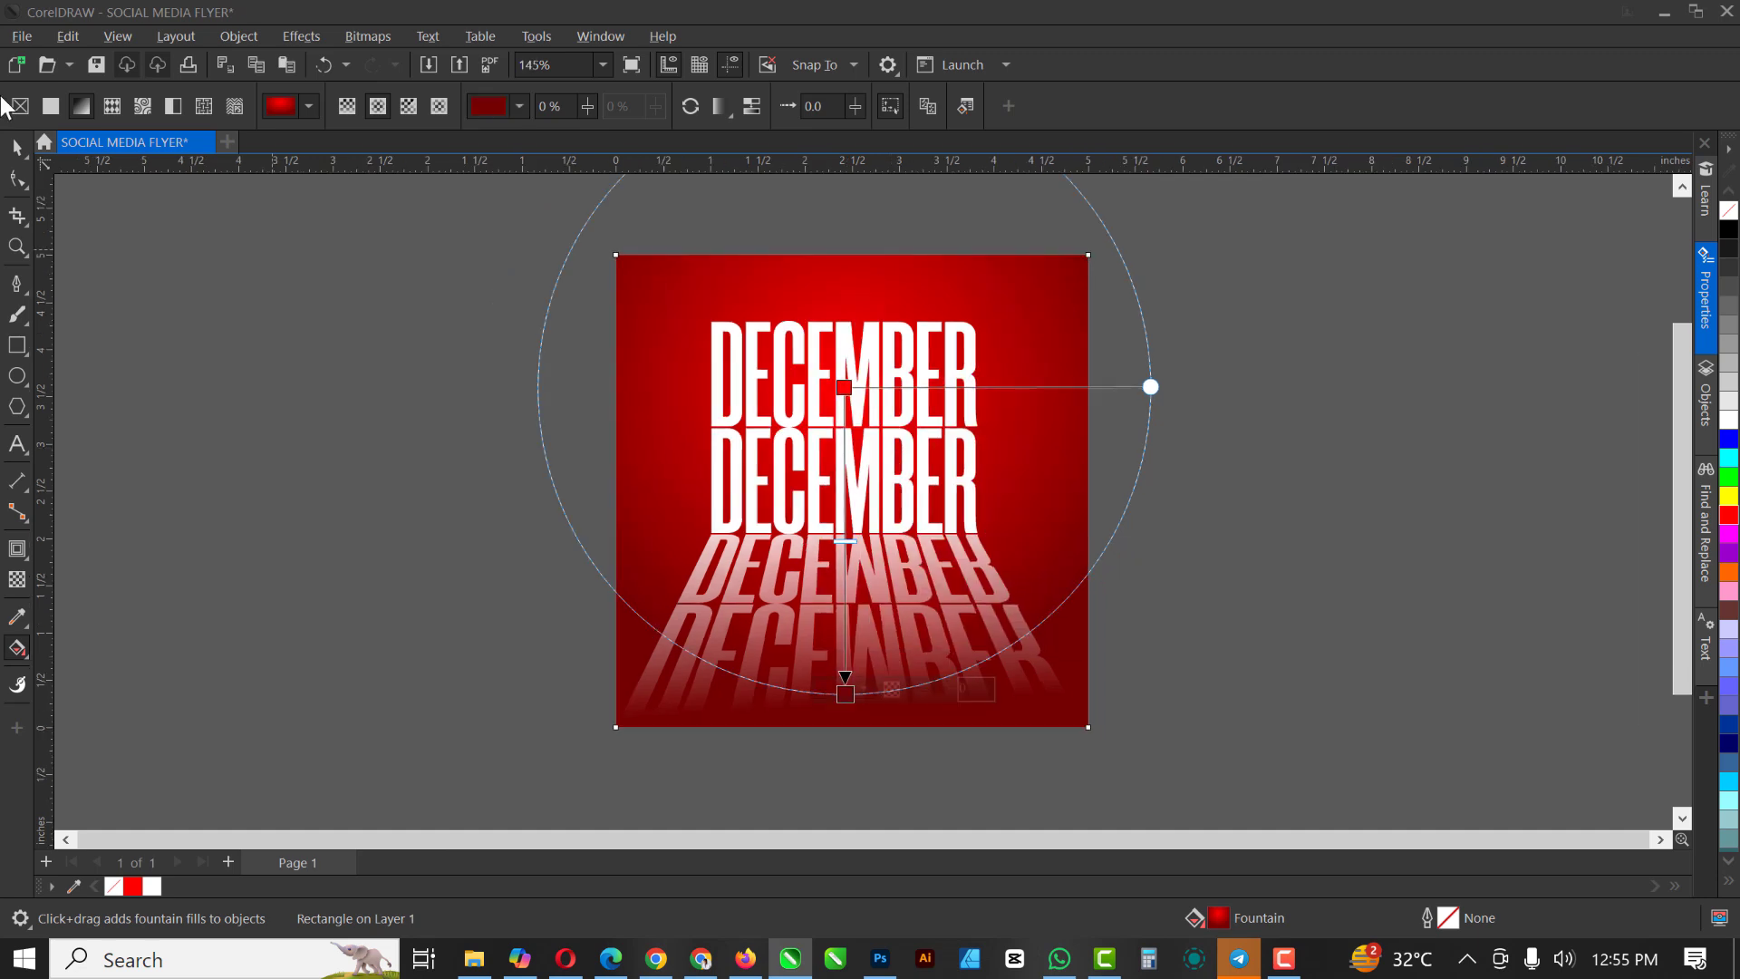
left_click(17, 148)
left_click(847, 621)
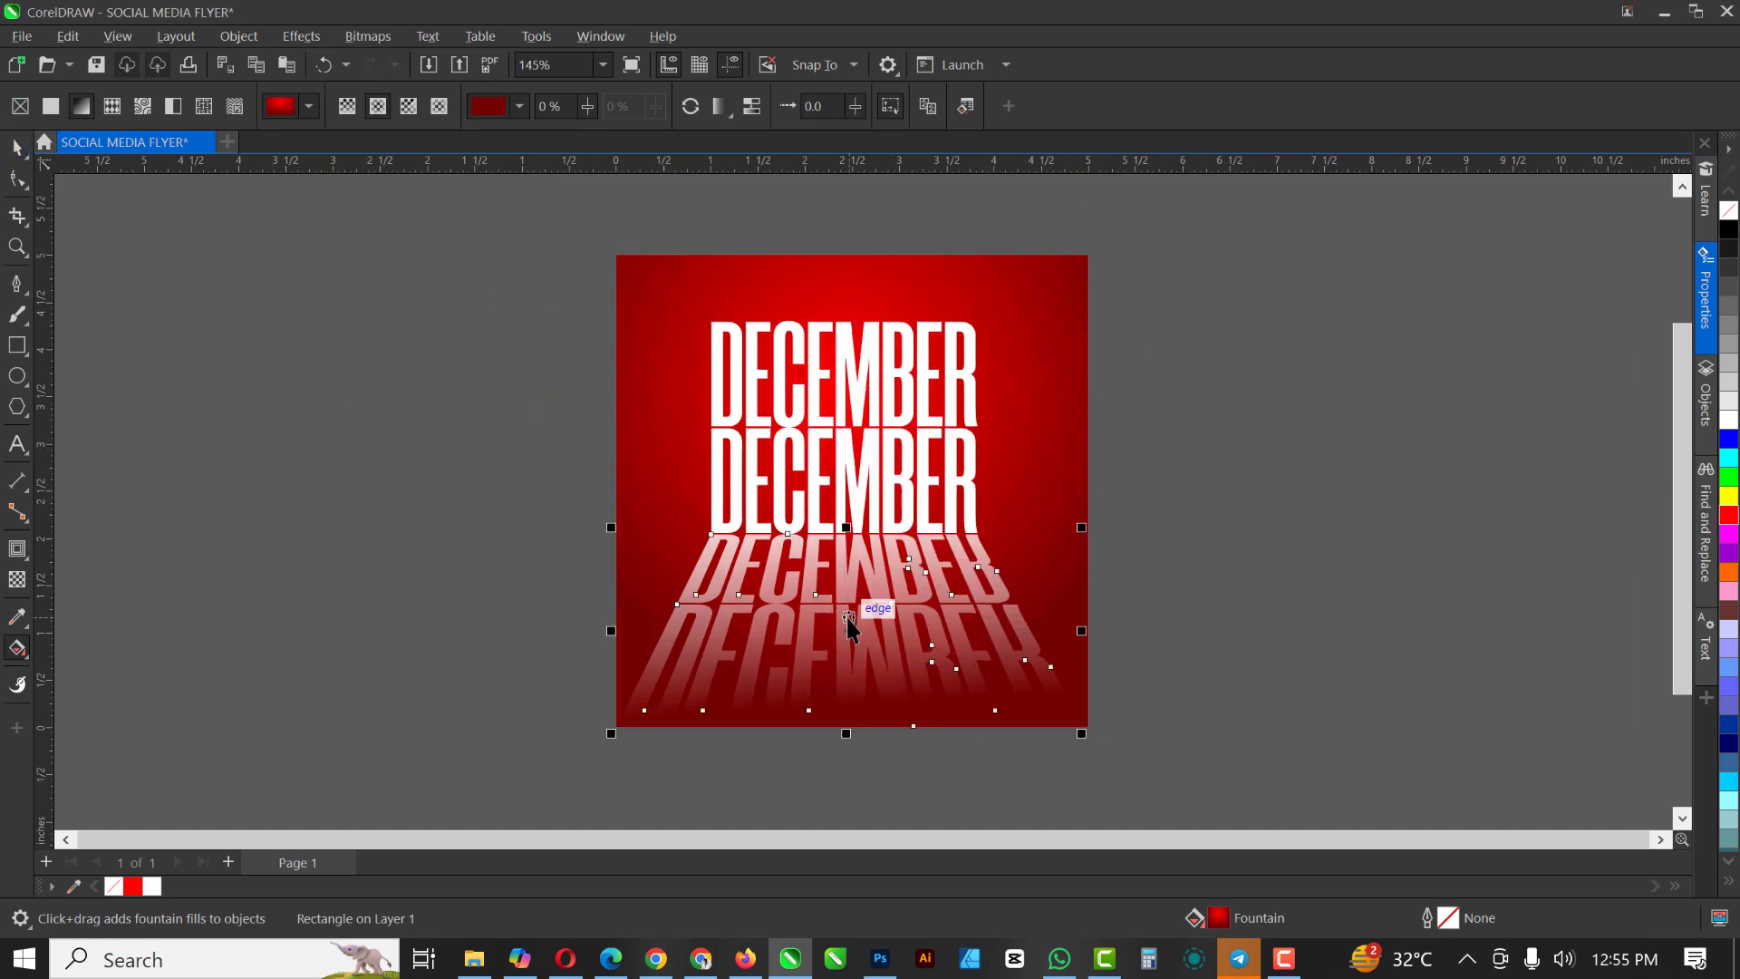
left_click(378, 35)
left_click(415, 62)
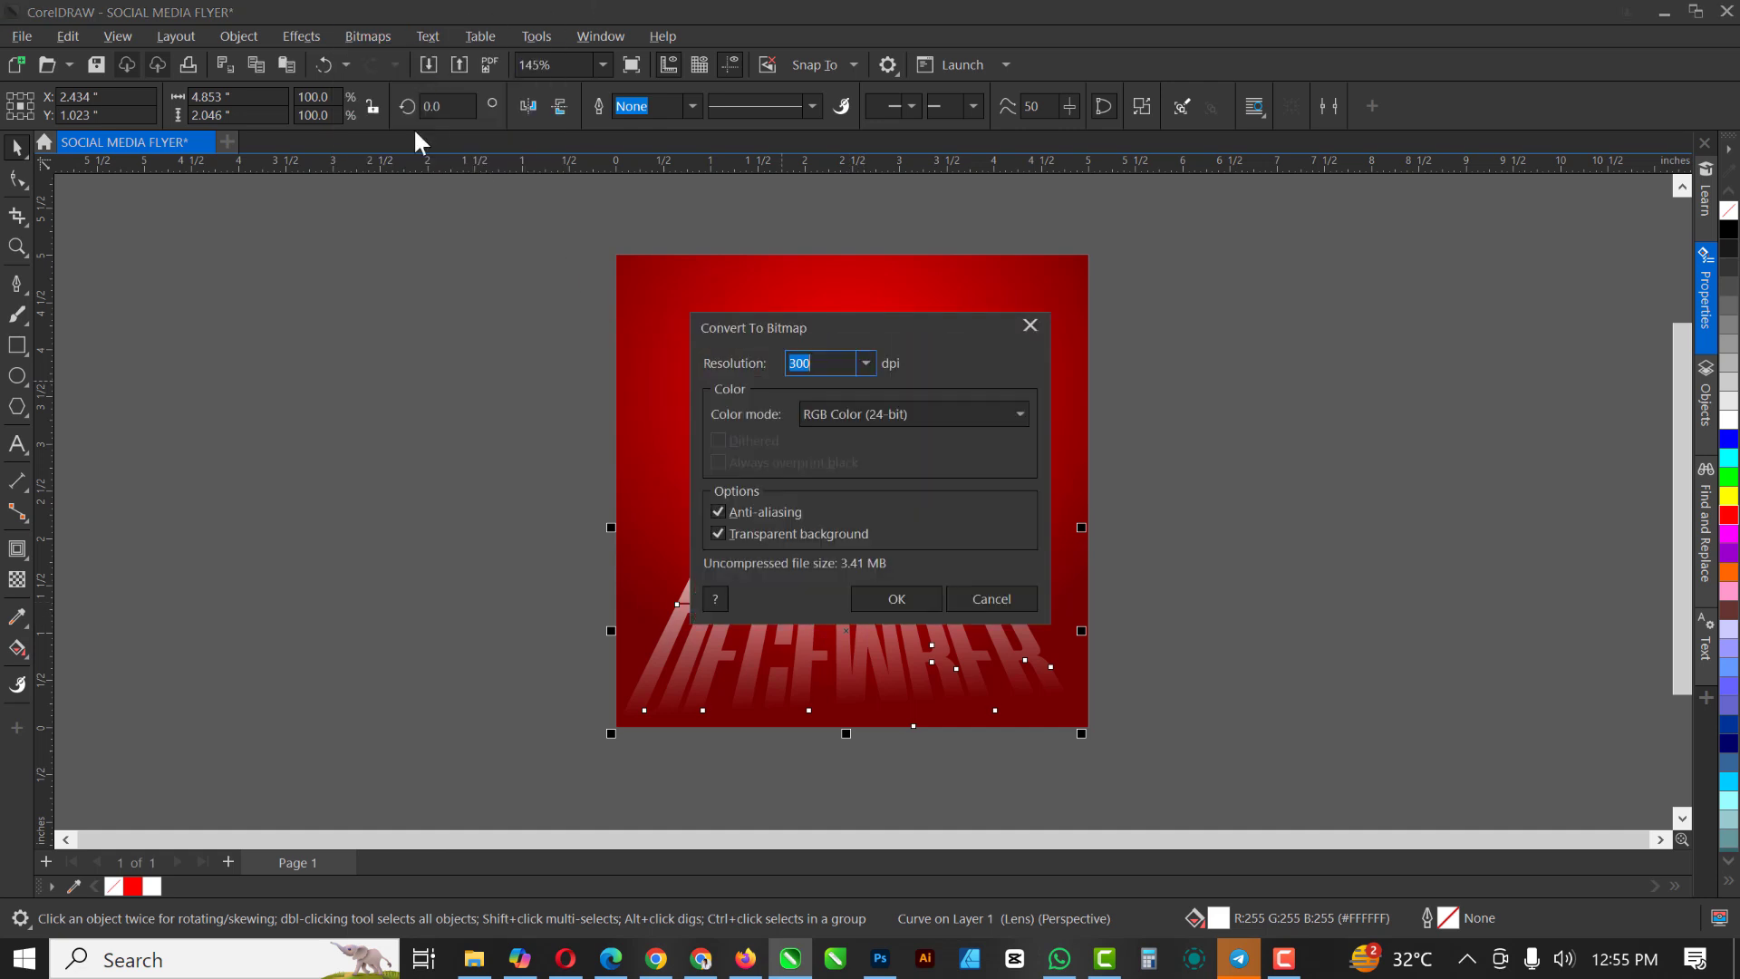
left_click(915, 603)
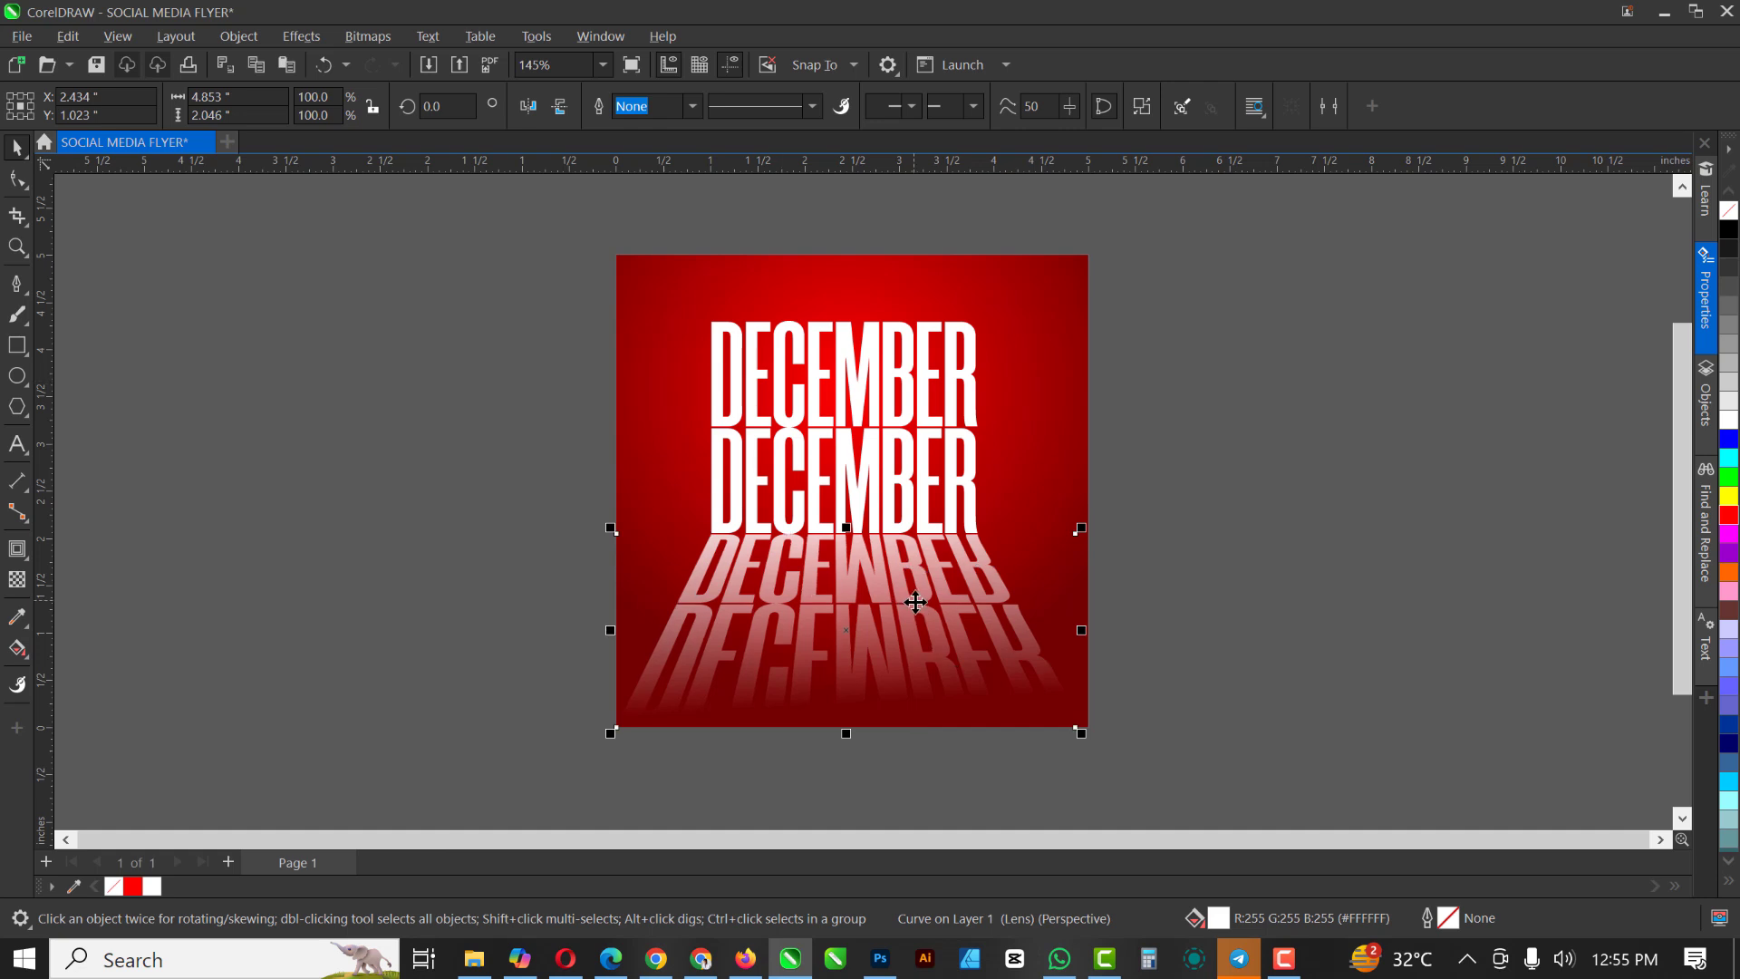
Apply a uniform transparency of 50 to the mirrored DECEMBER bitmap and deselect it
left_click(20, 581)
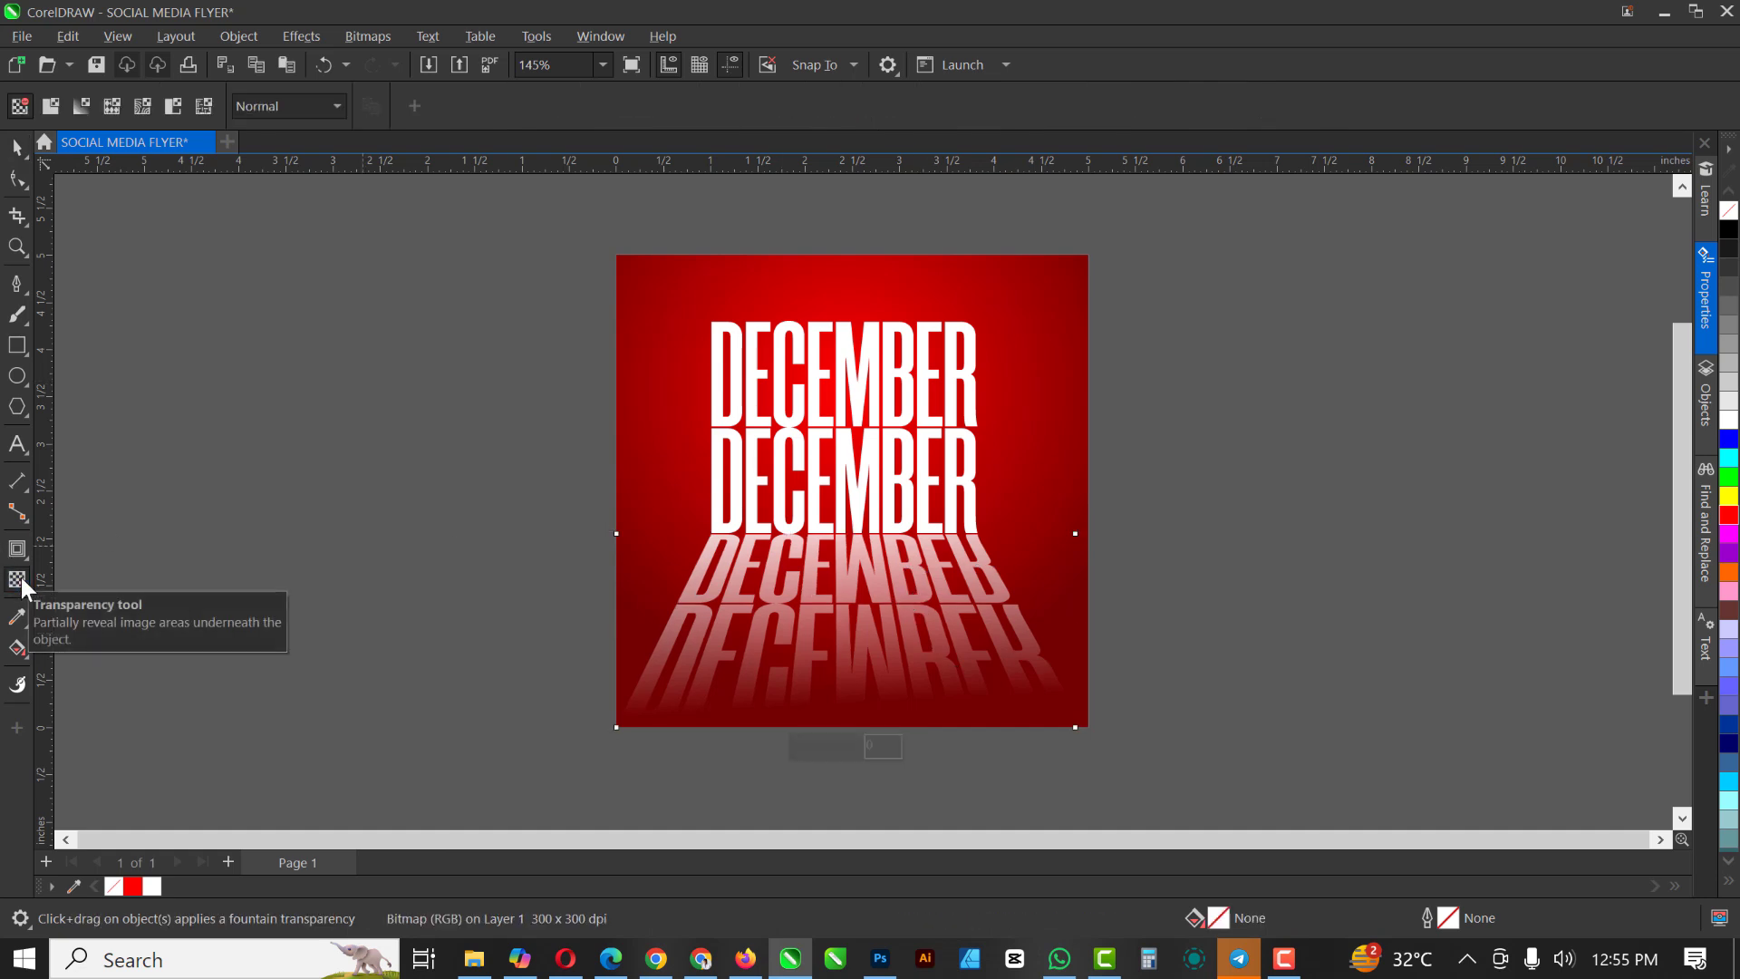
left_click(51, 106)
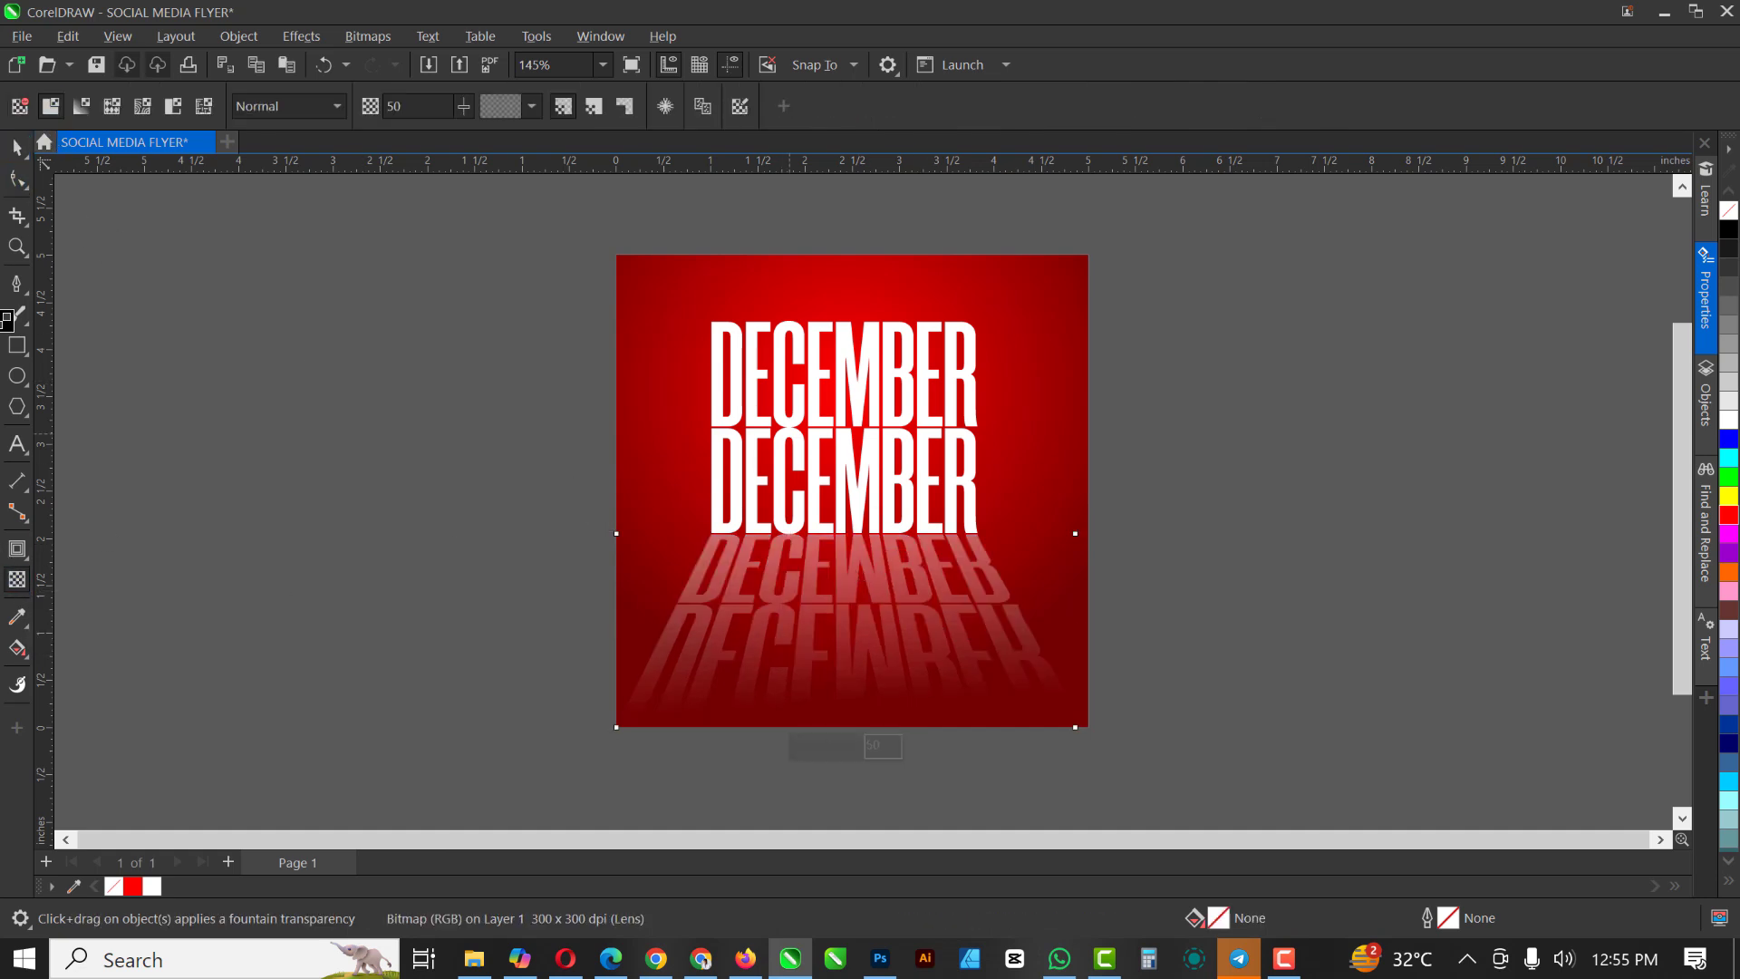
left_click(12, 154)
left_click(519, 571)
key("space")
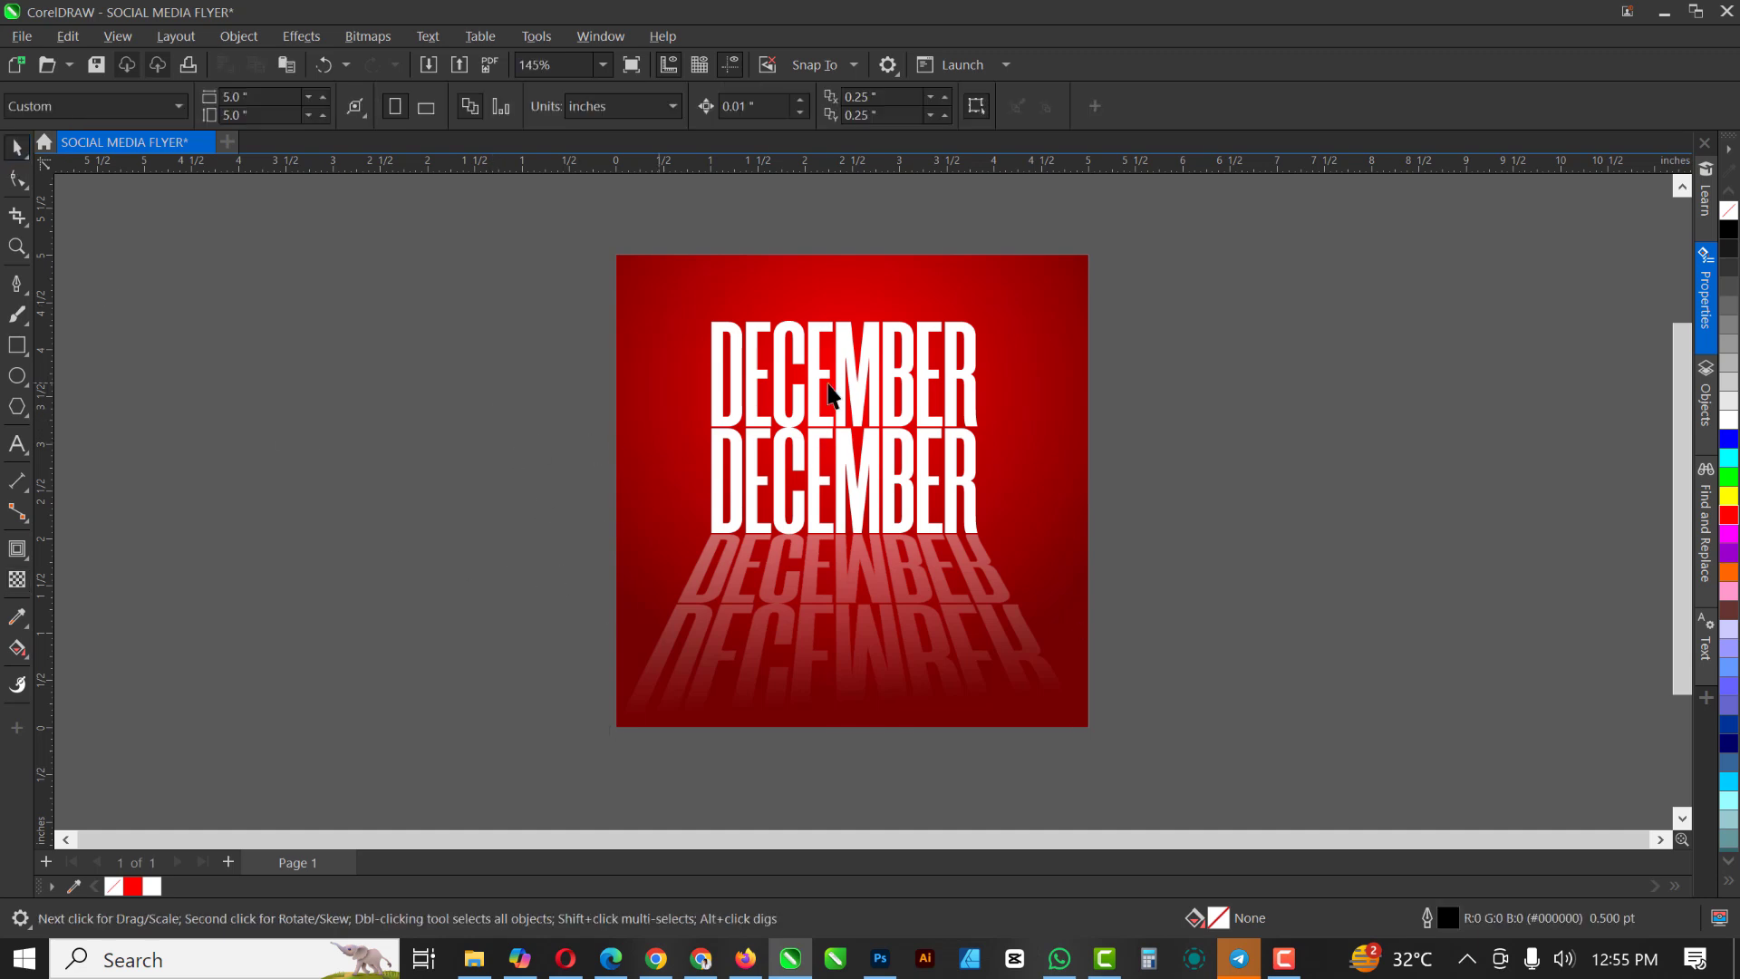
Import the Santa Claus image from the RESOURCE folder in File Explorer into the flyer document, placing it beside the red square
scroll(828, 387, "up", 4)
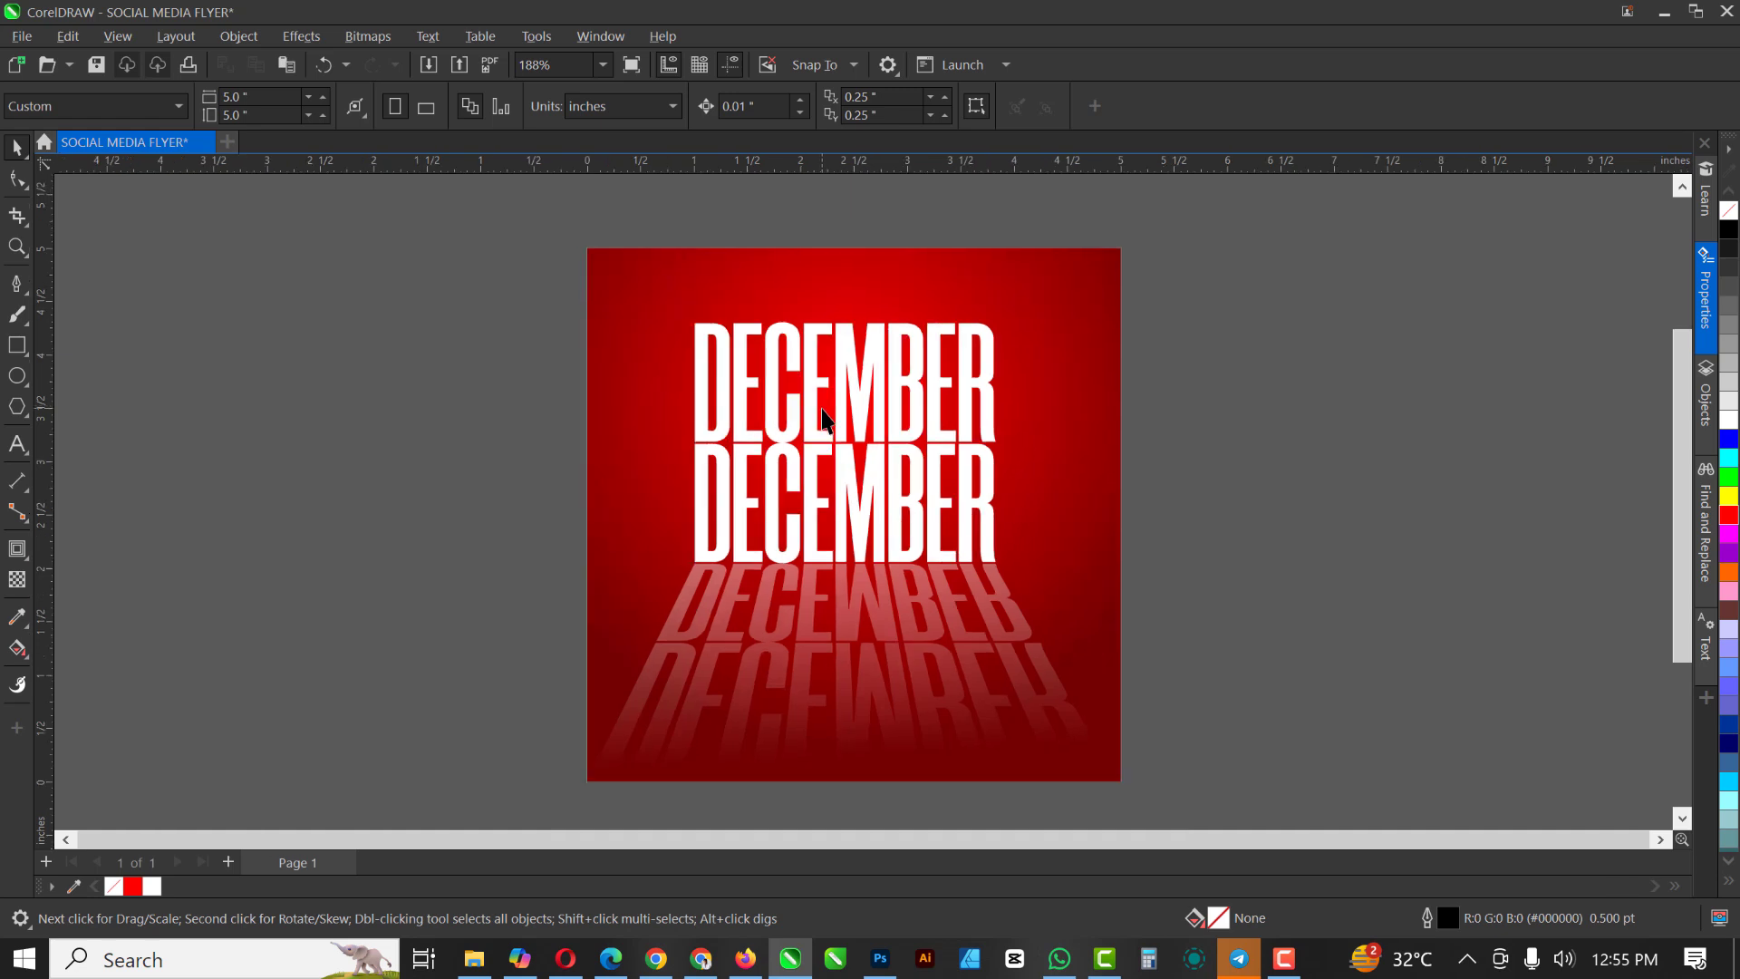
scroll(821, 409, "up", 1)
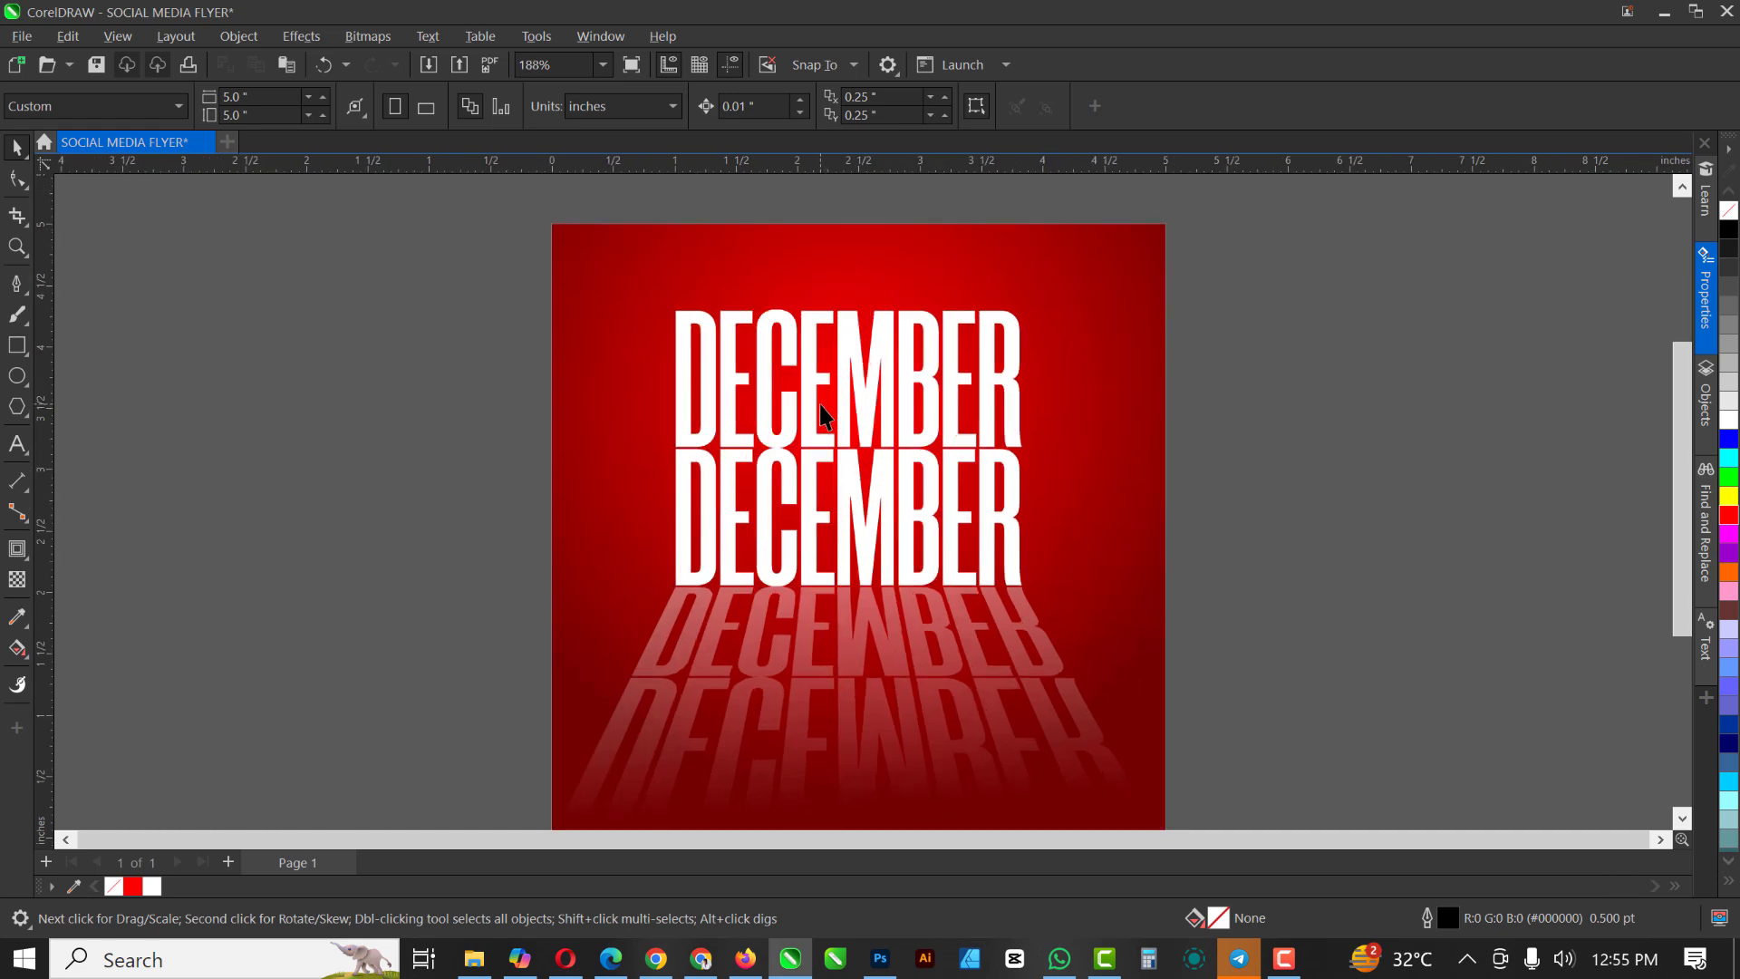
scroll(821, 409, "up", 1)
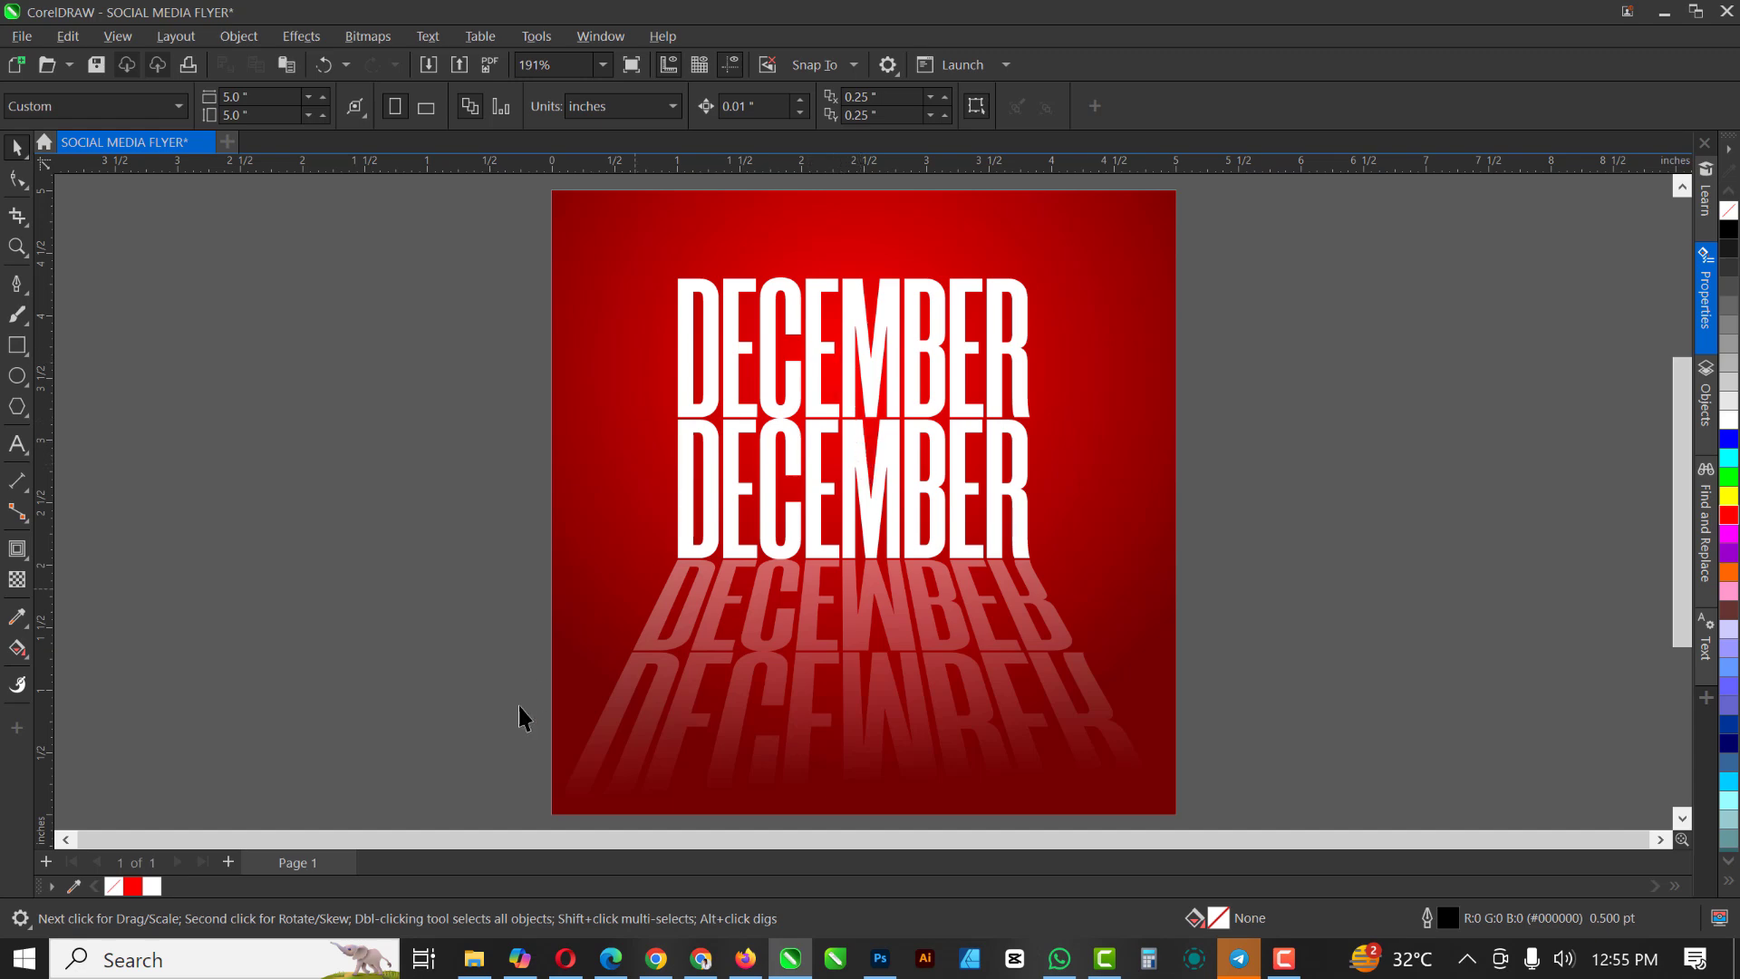
left_click(474, 952)
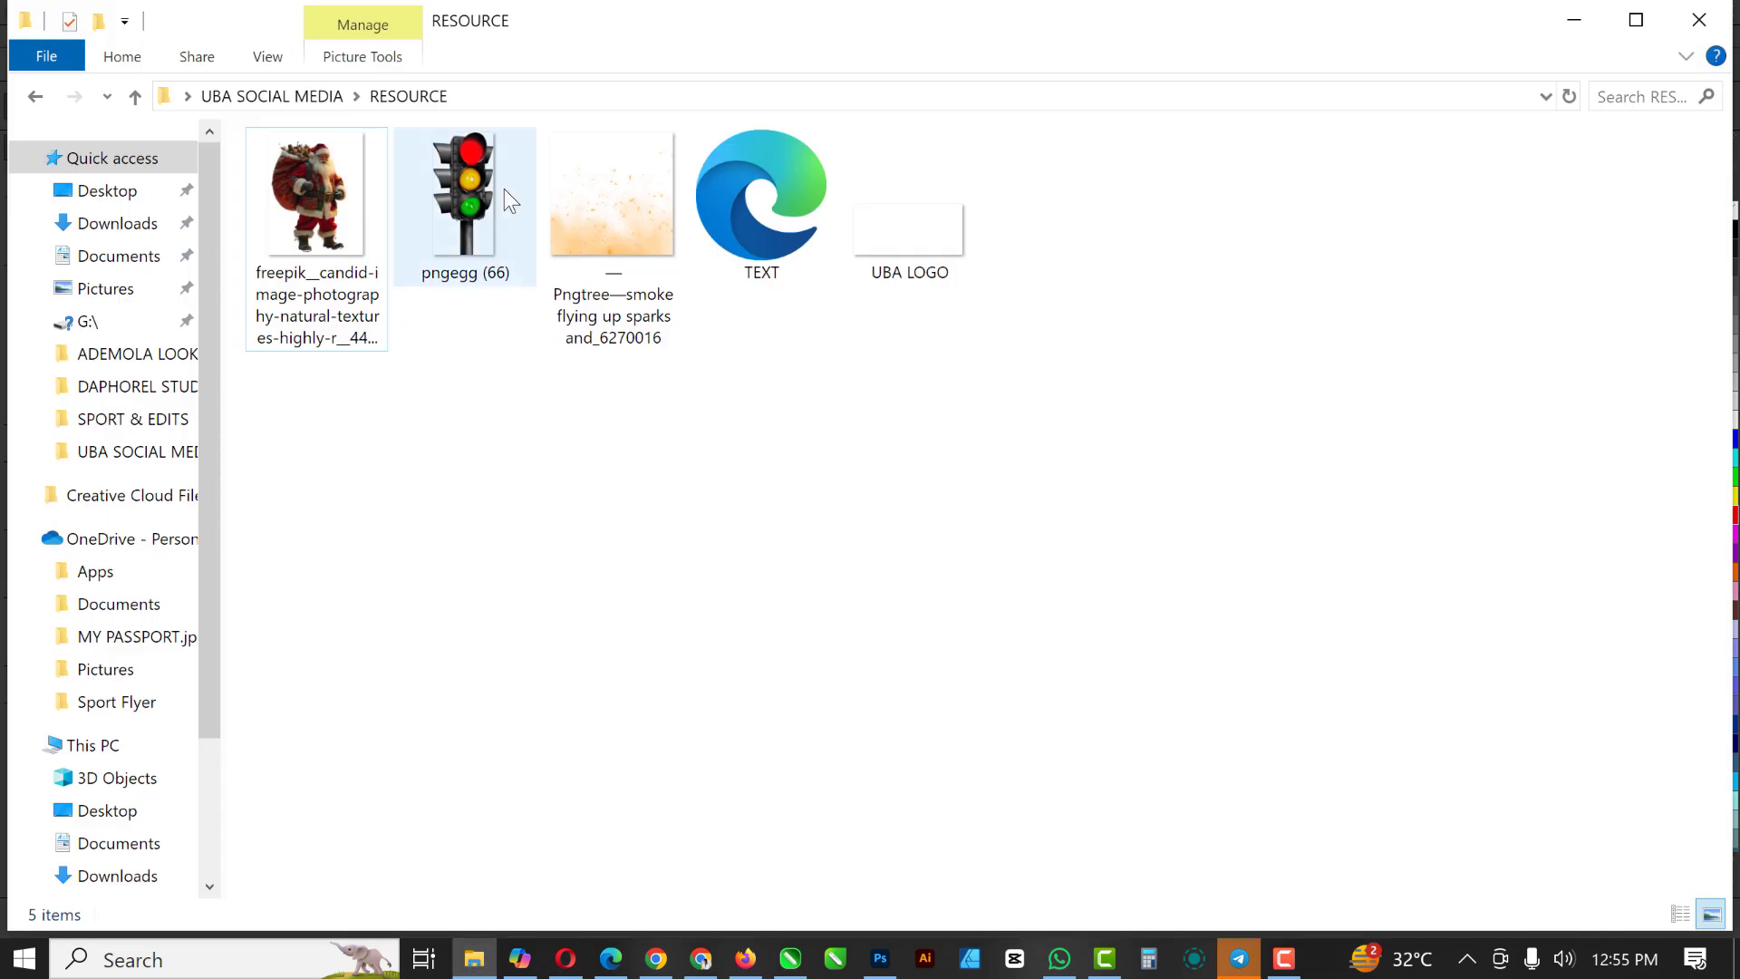
left_click(316, 210)
left_click_drag(317, 209, 378, 426)
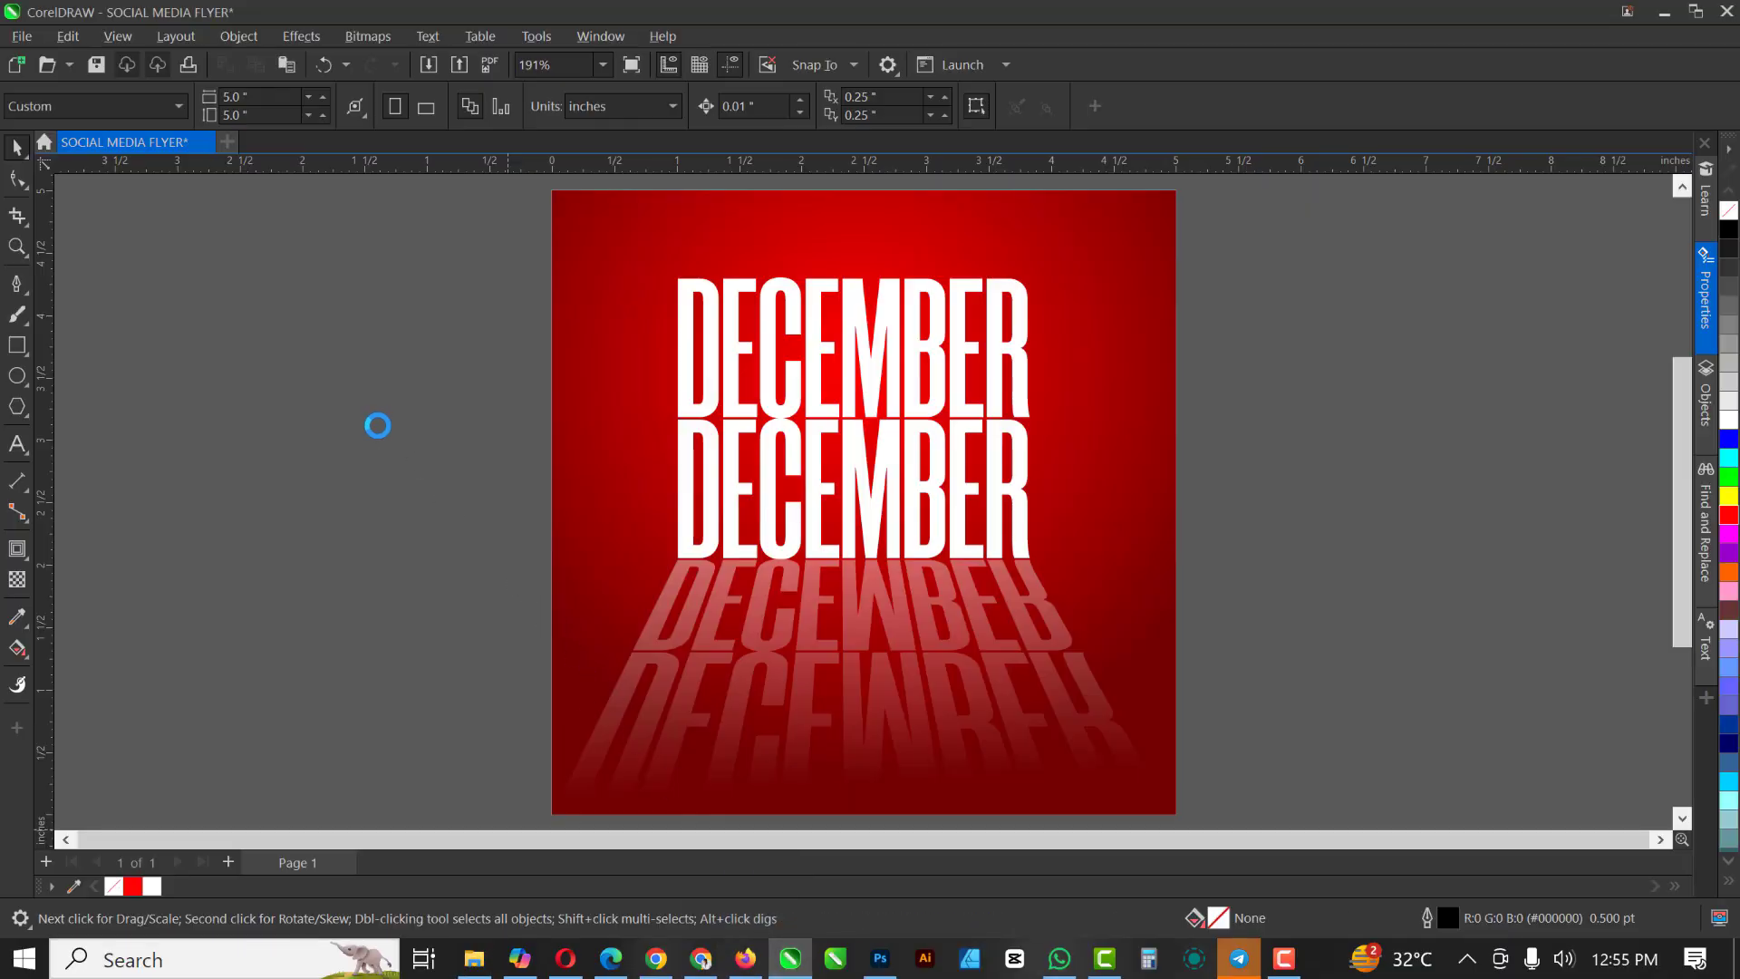
Scale the Santa image down to about 23.4% and move it over the middle of the DECEMBER lettering
scroll(553, 438, "down", 4)
scroll(553, 439, "down", 3)
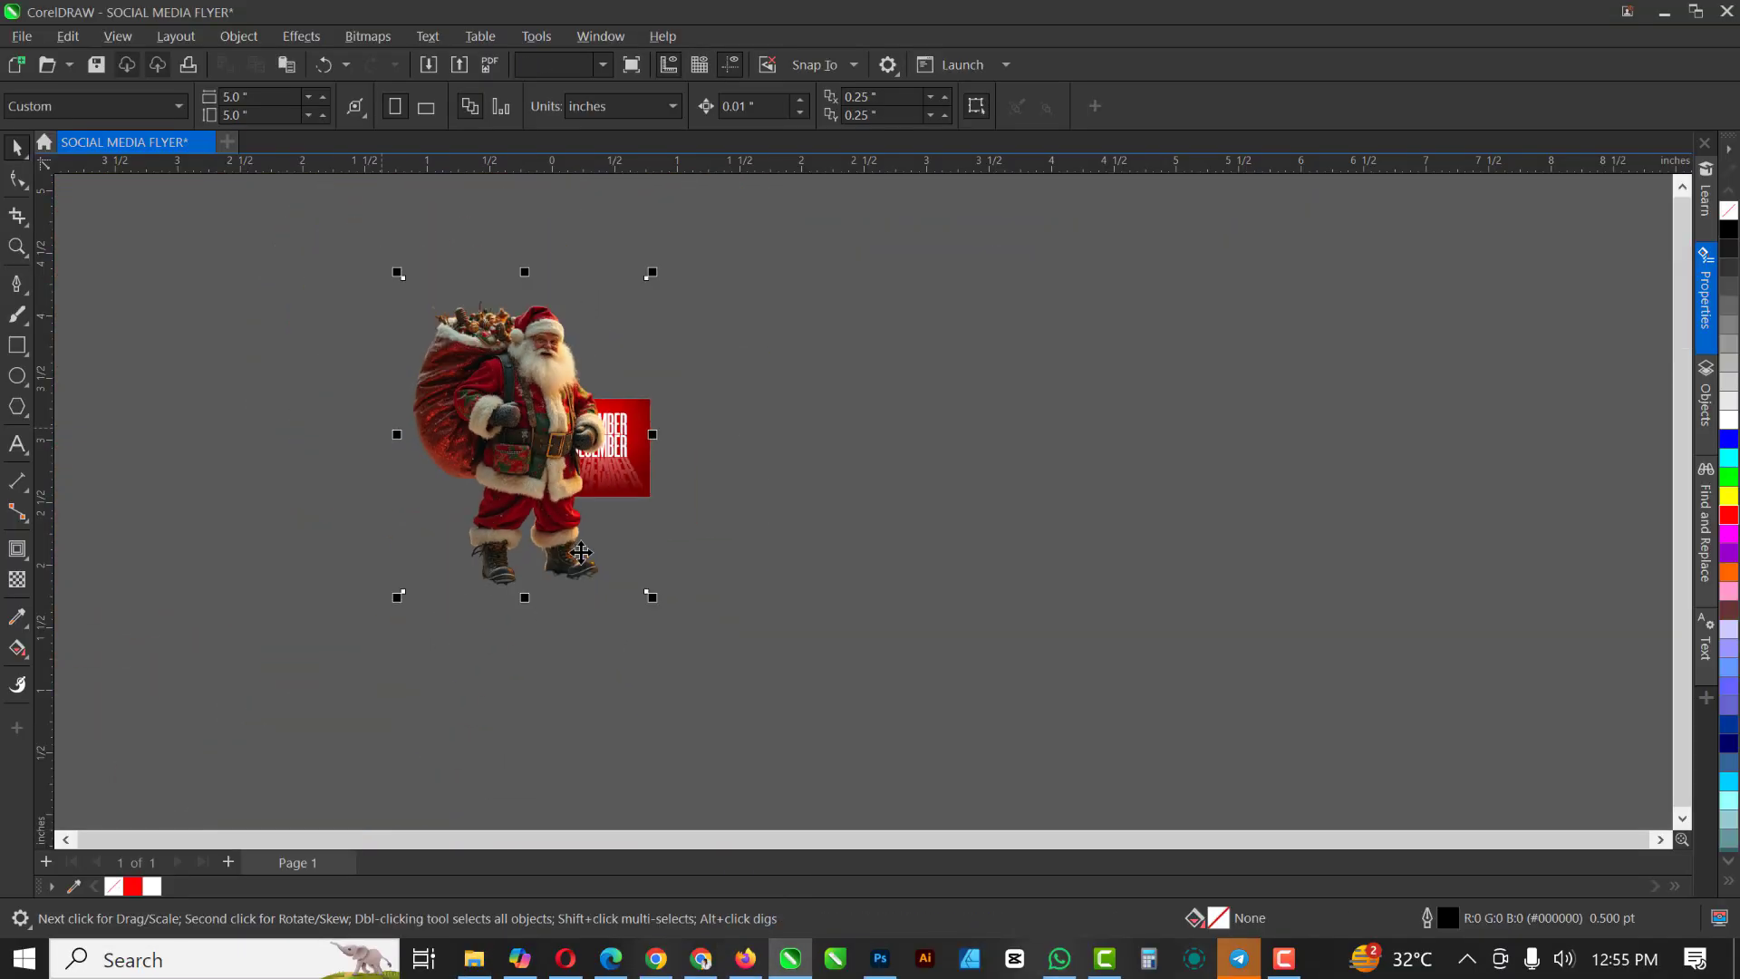
scroll(554, 508, "down", 5)
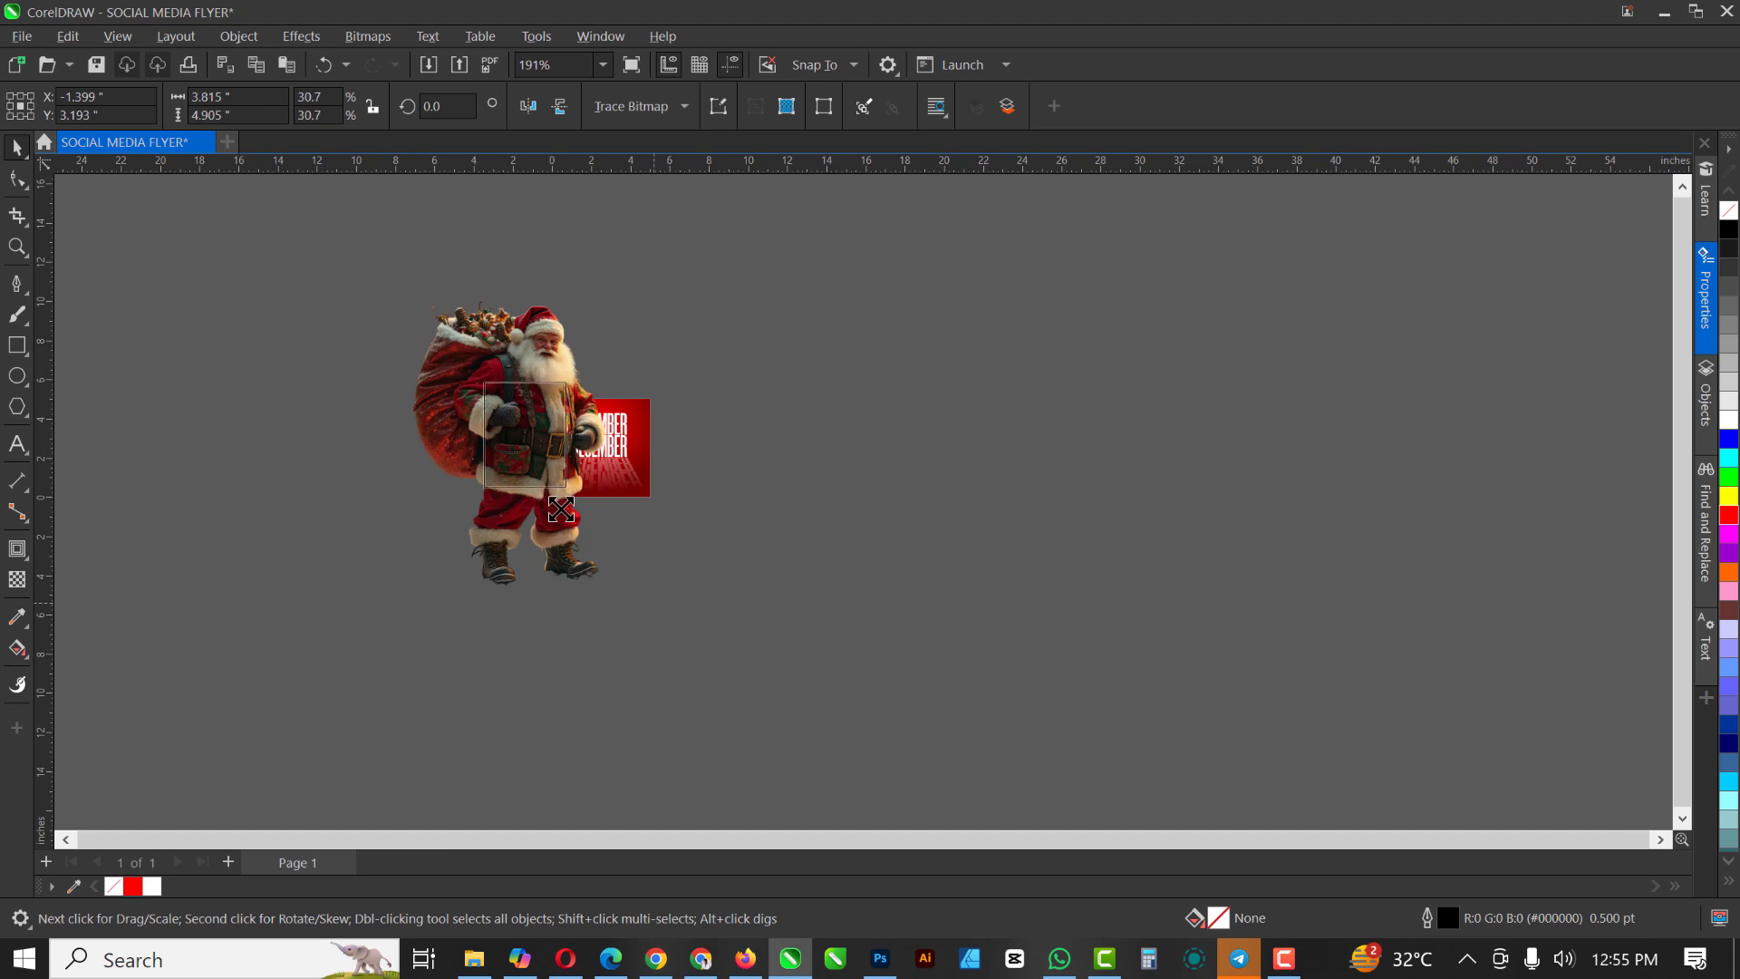
scroll(549, 426, "up", 5)
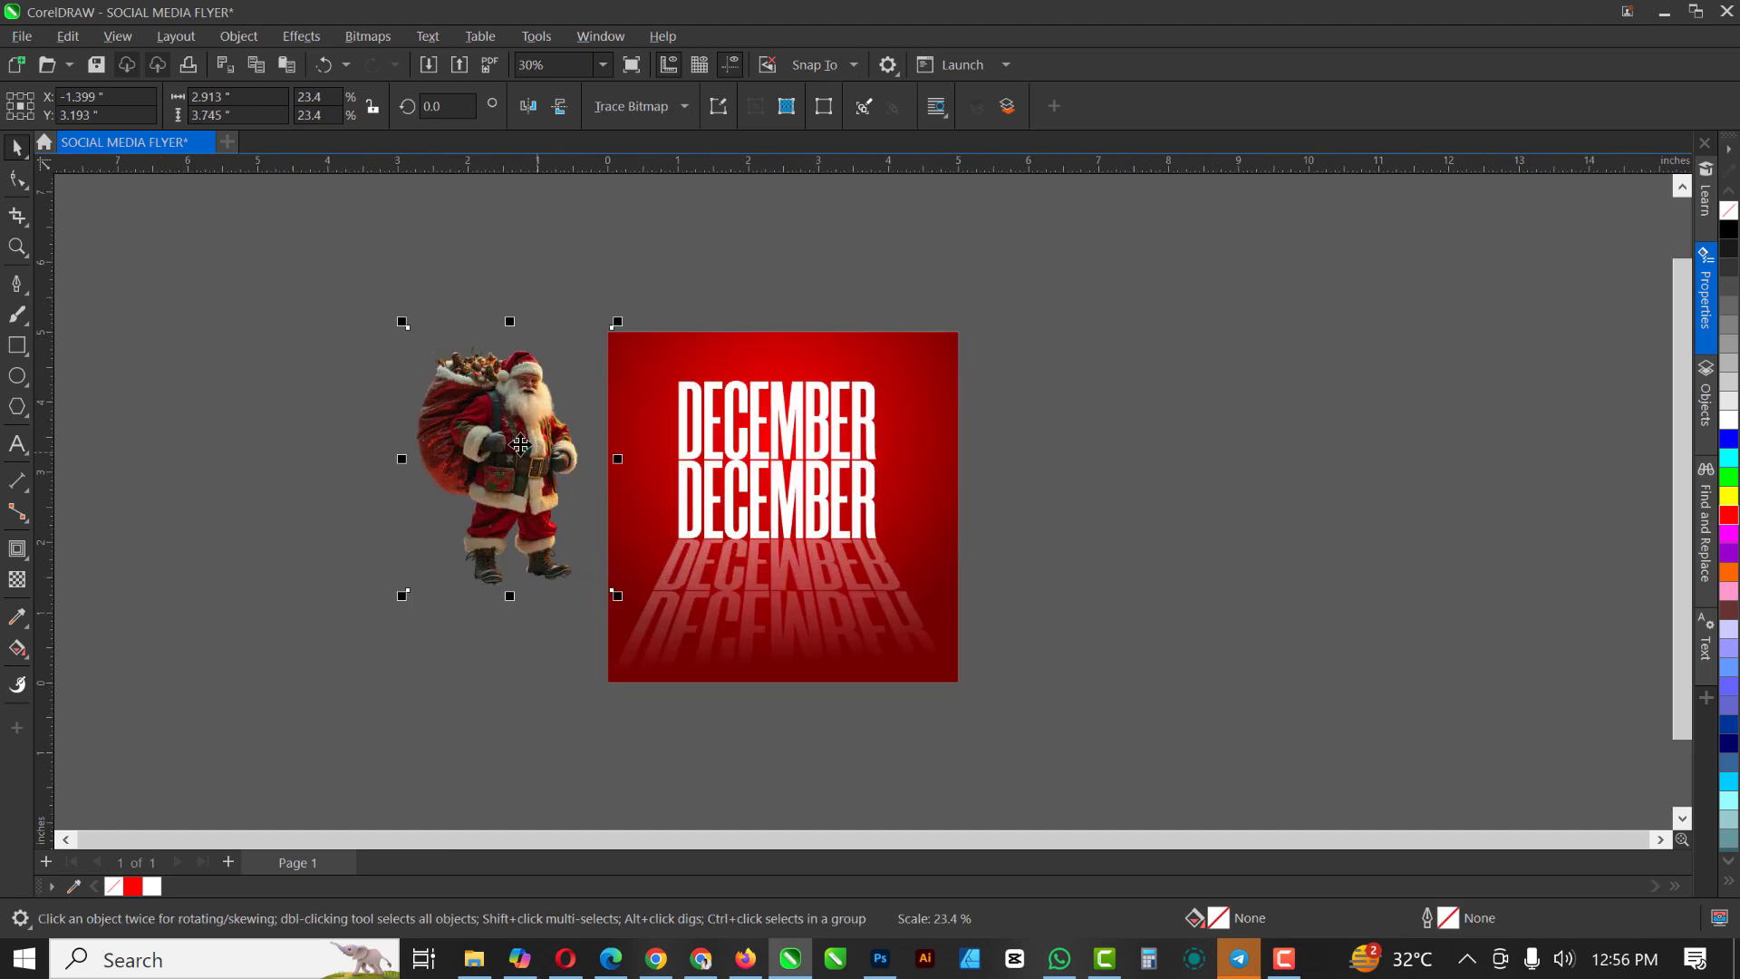
left_click_drag(745, 515, 794, 505)
scroll(790, 518, "up", 2)
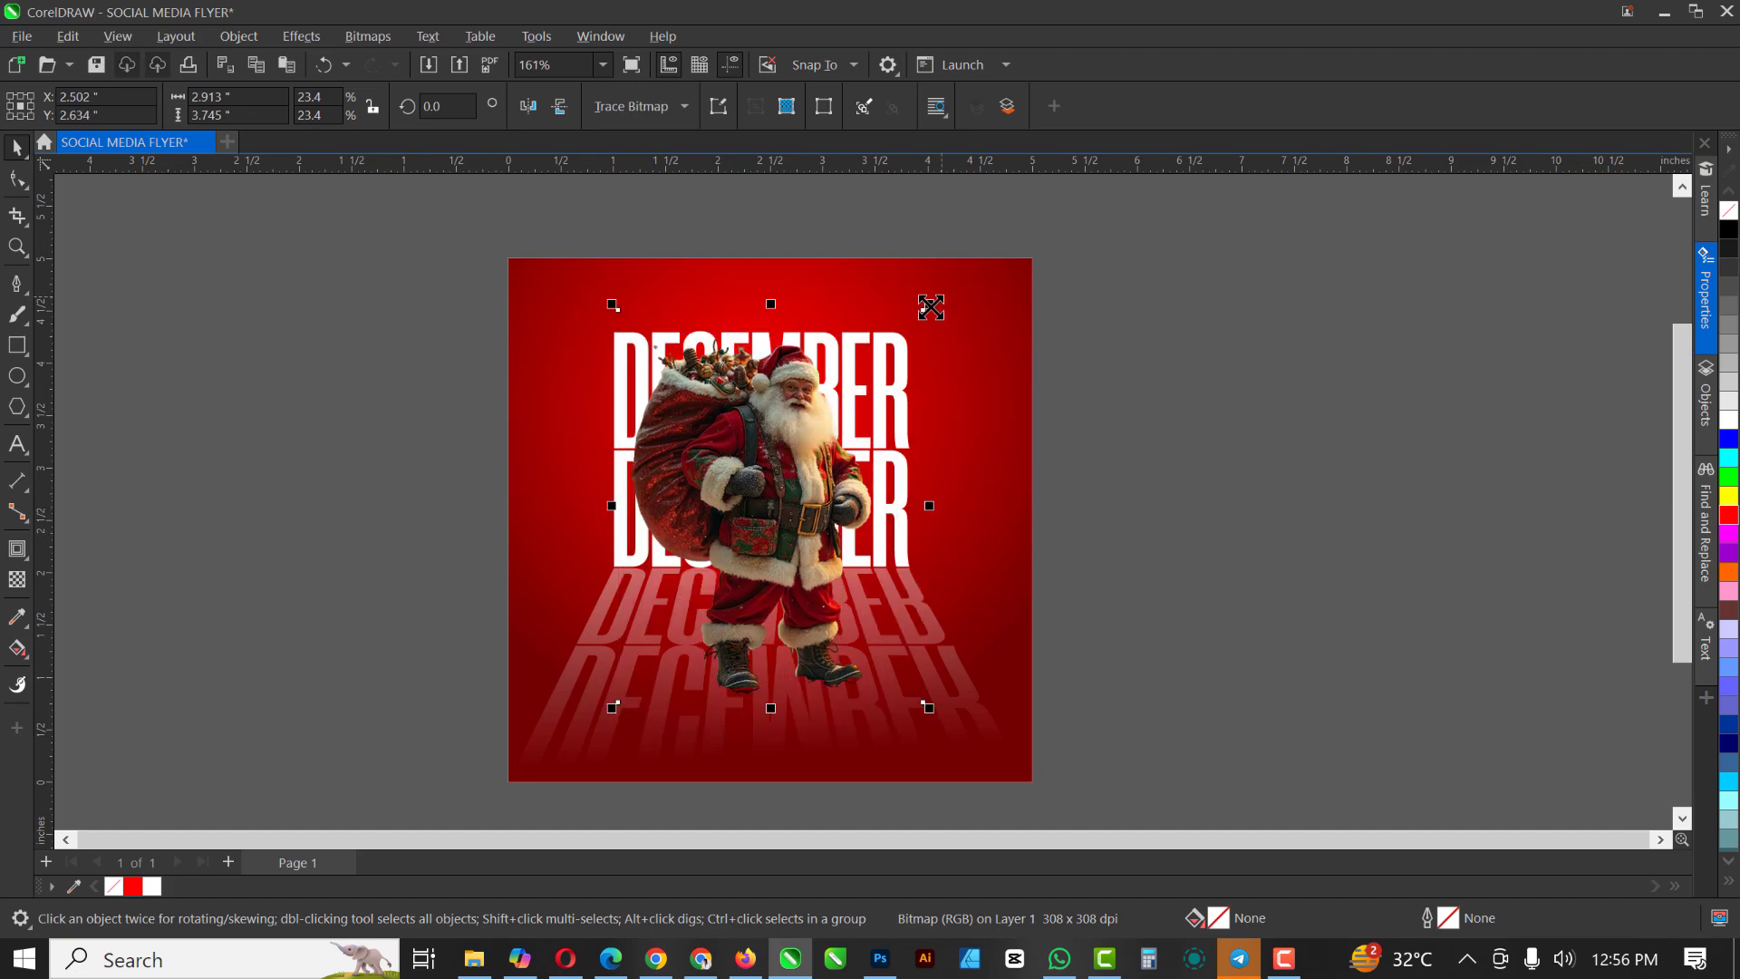
Reduce the Santa image to about 2.37 × 3.05 inches and centre it horizontally on the flyer at about X 2.5, Y 2.35 inches
left_click_drag(931, 307, 896, 351)
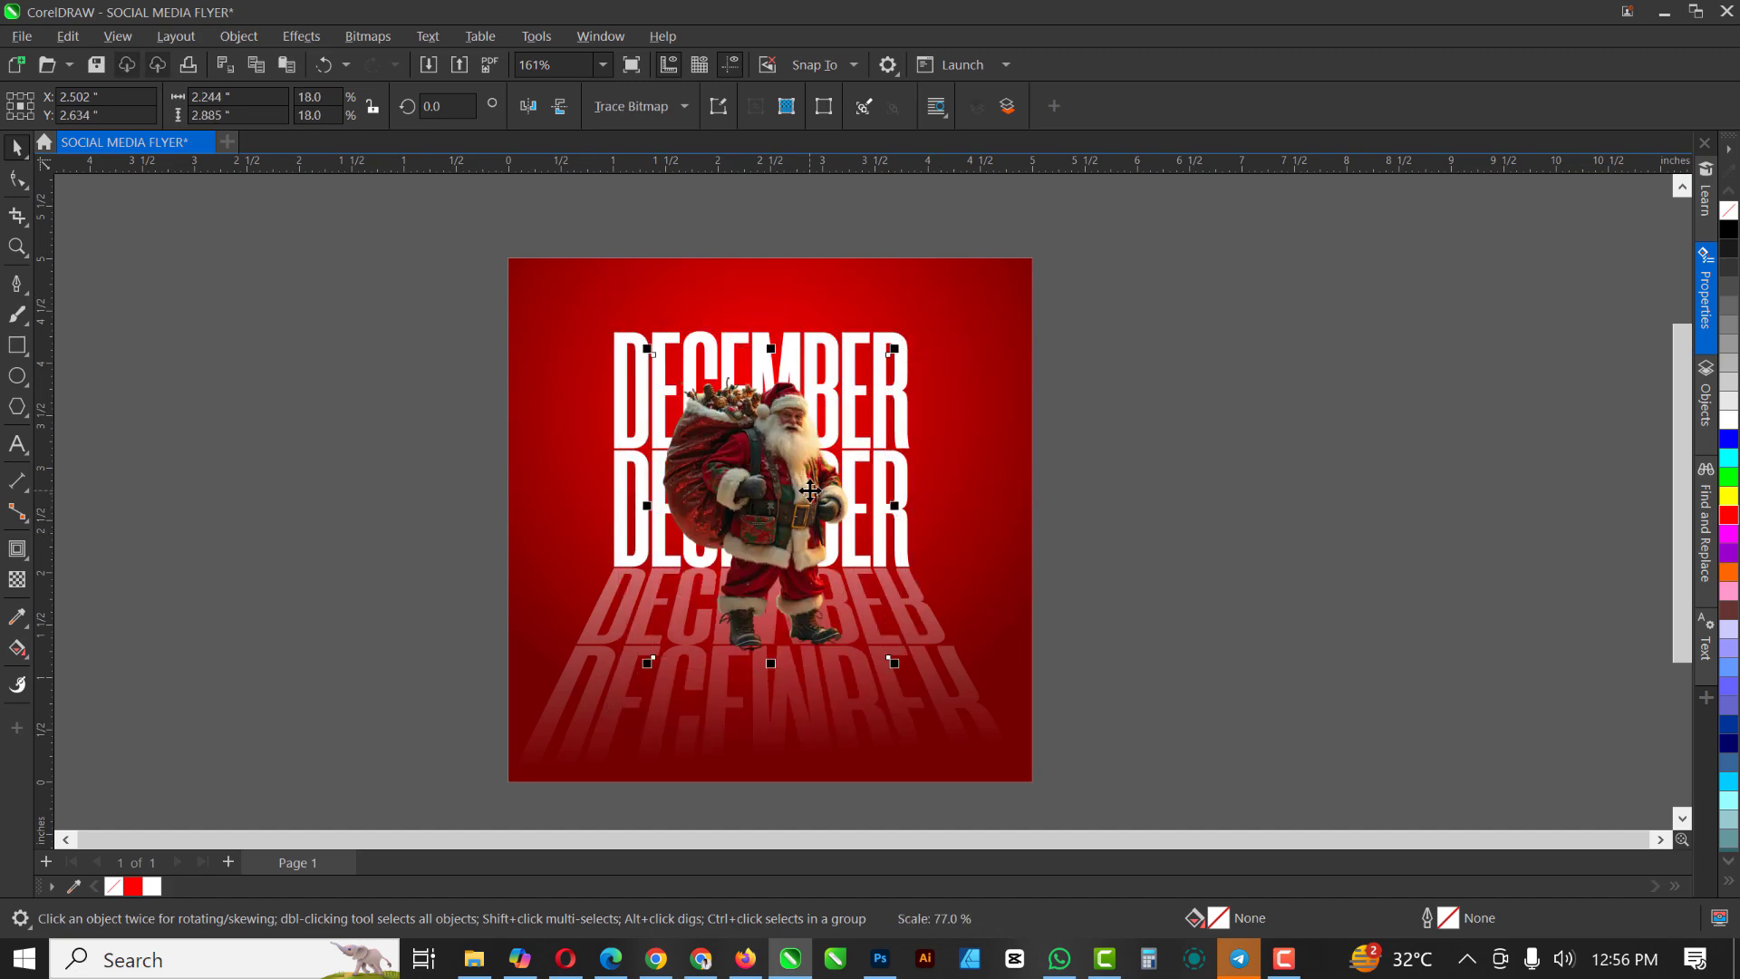
left_click_drag(810, 490, 763, 492)
scroll(812, 383, "up", 2)
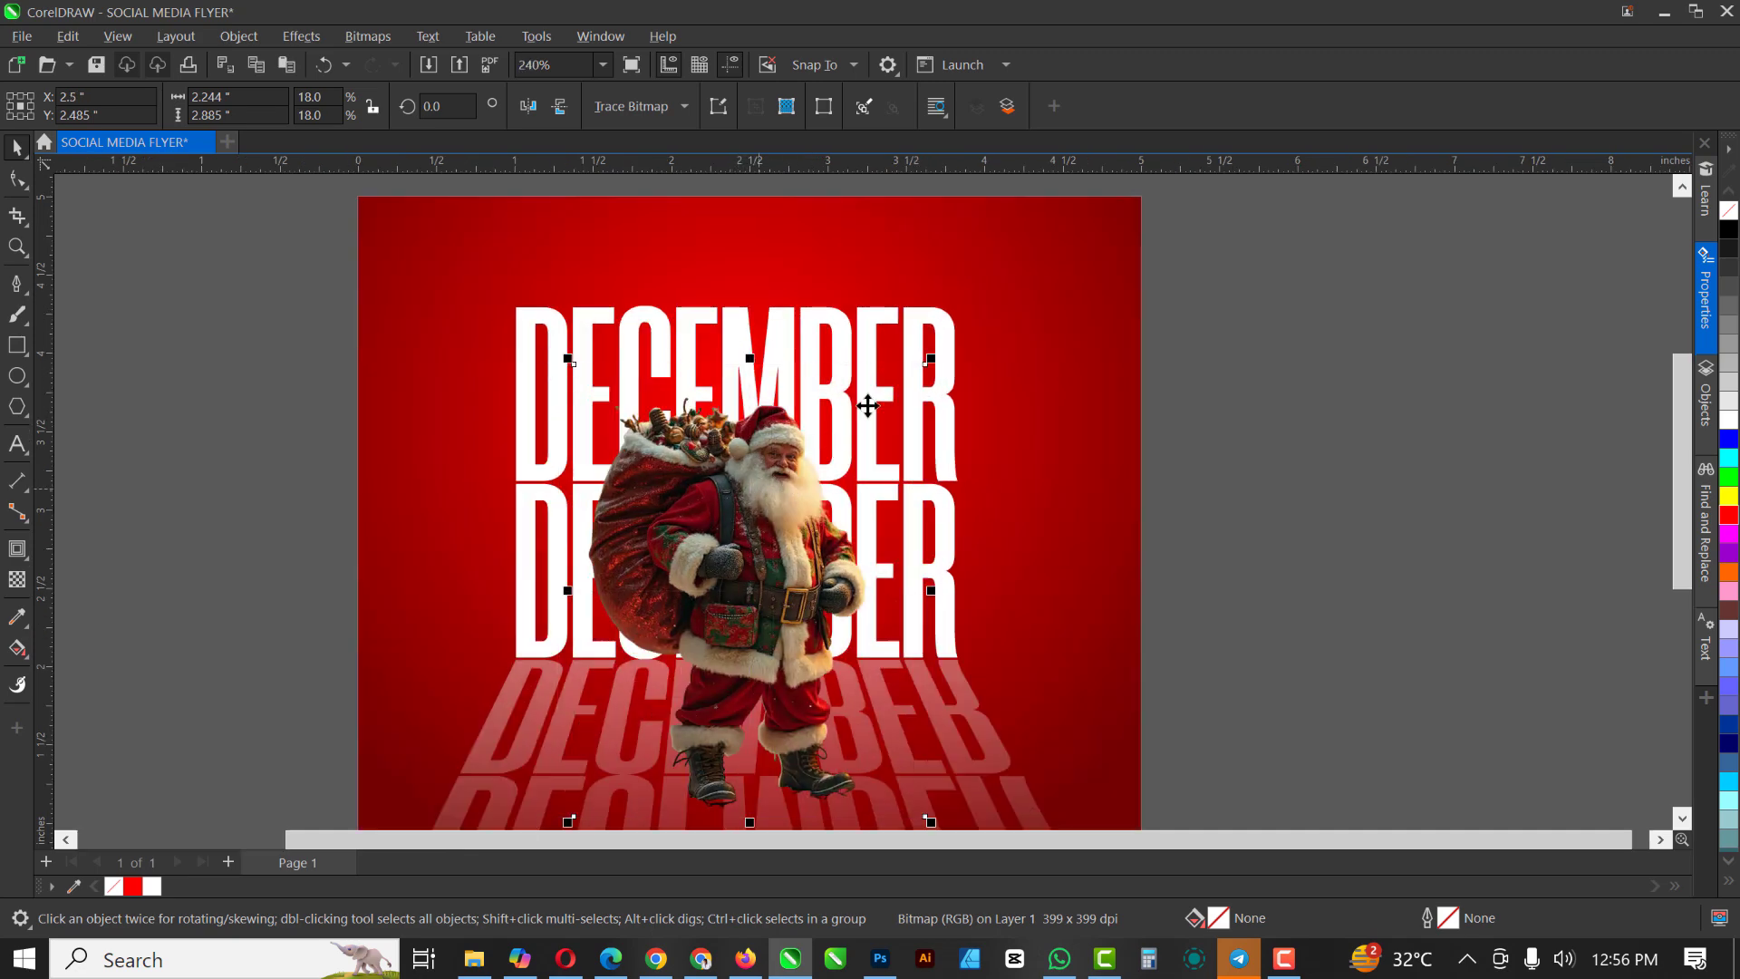
left_click_drag(933, 354, 945, 341)
scroll(852, 366, "down", 3)
scroll(849, 392, "up", 1)
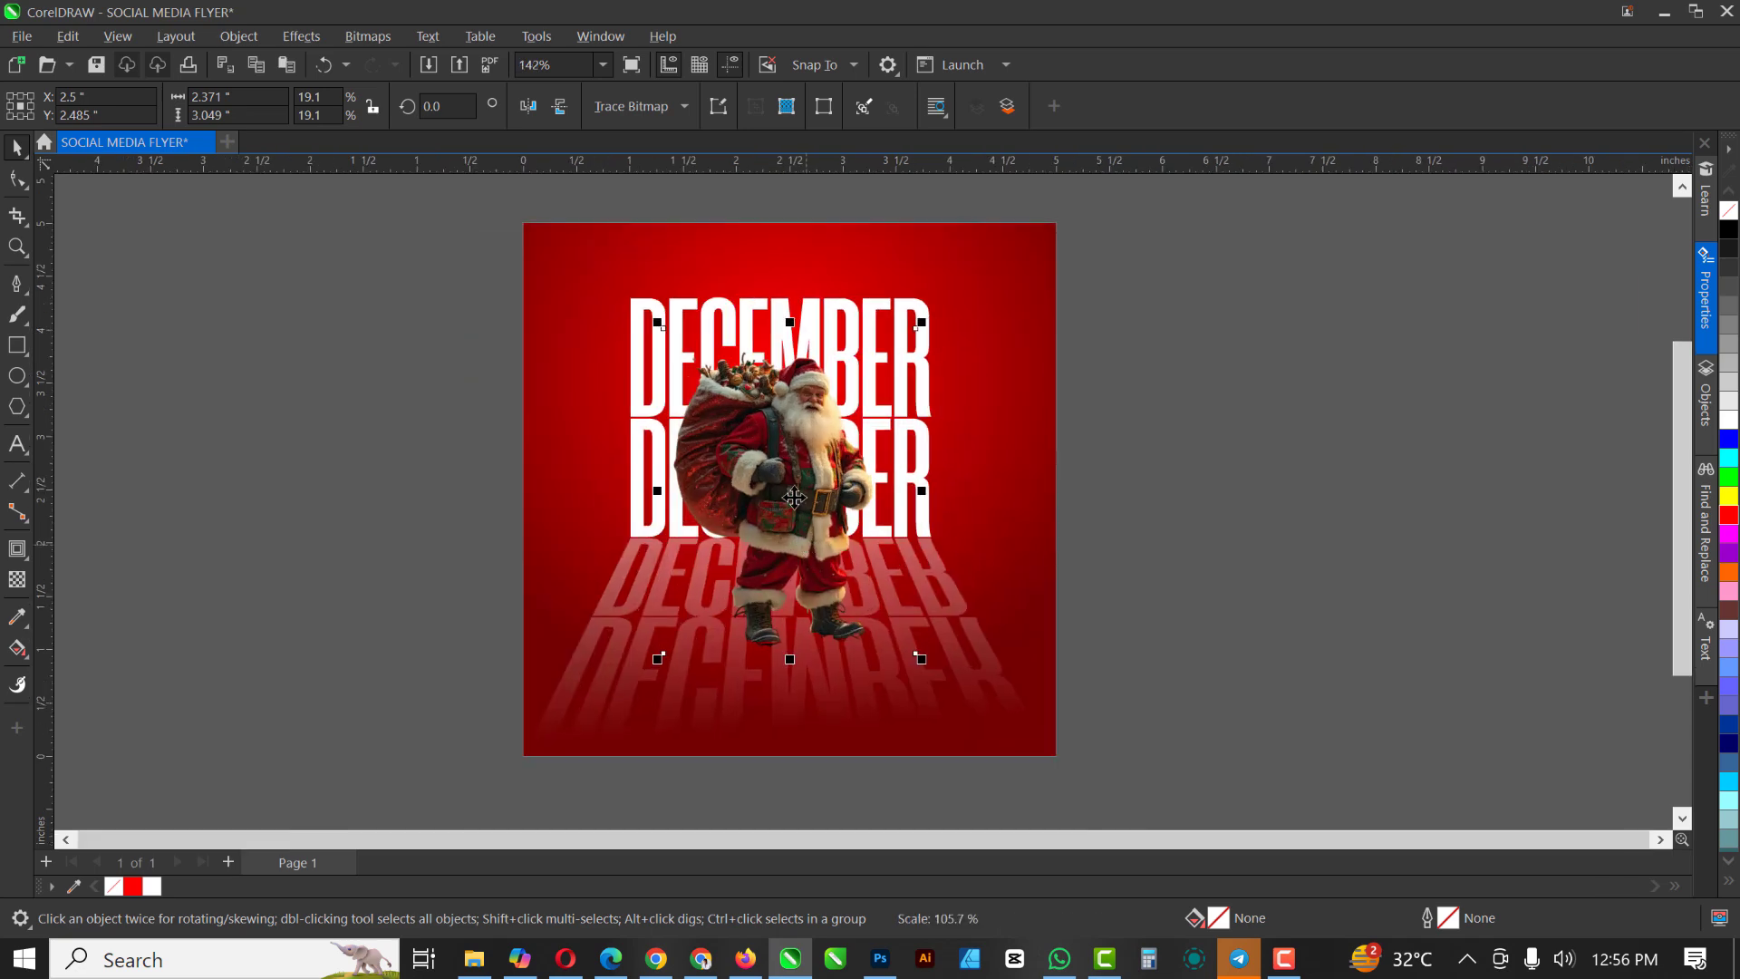
left_click_drag(794, 494, 793, 513)
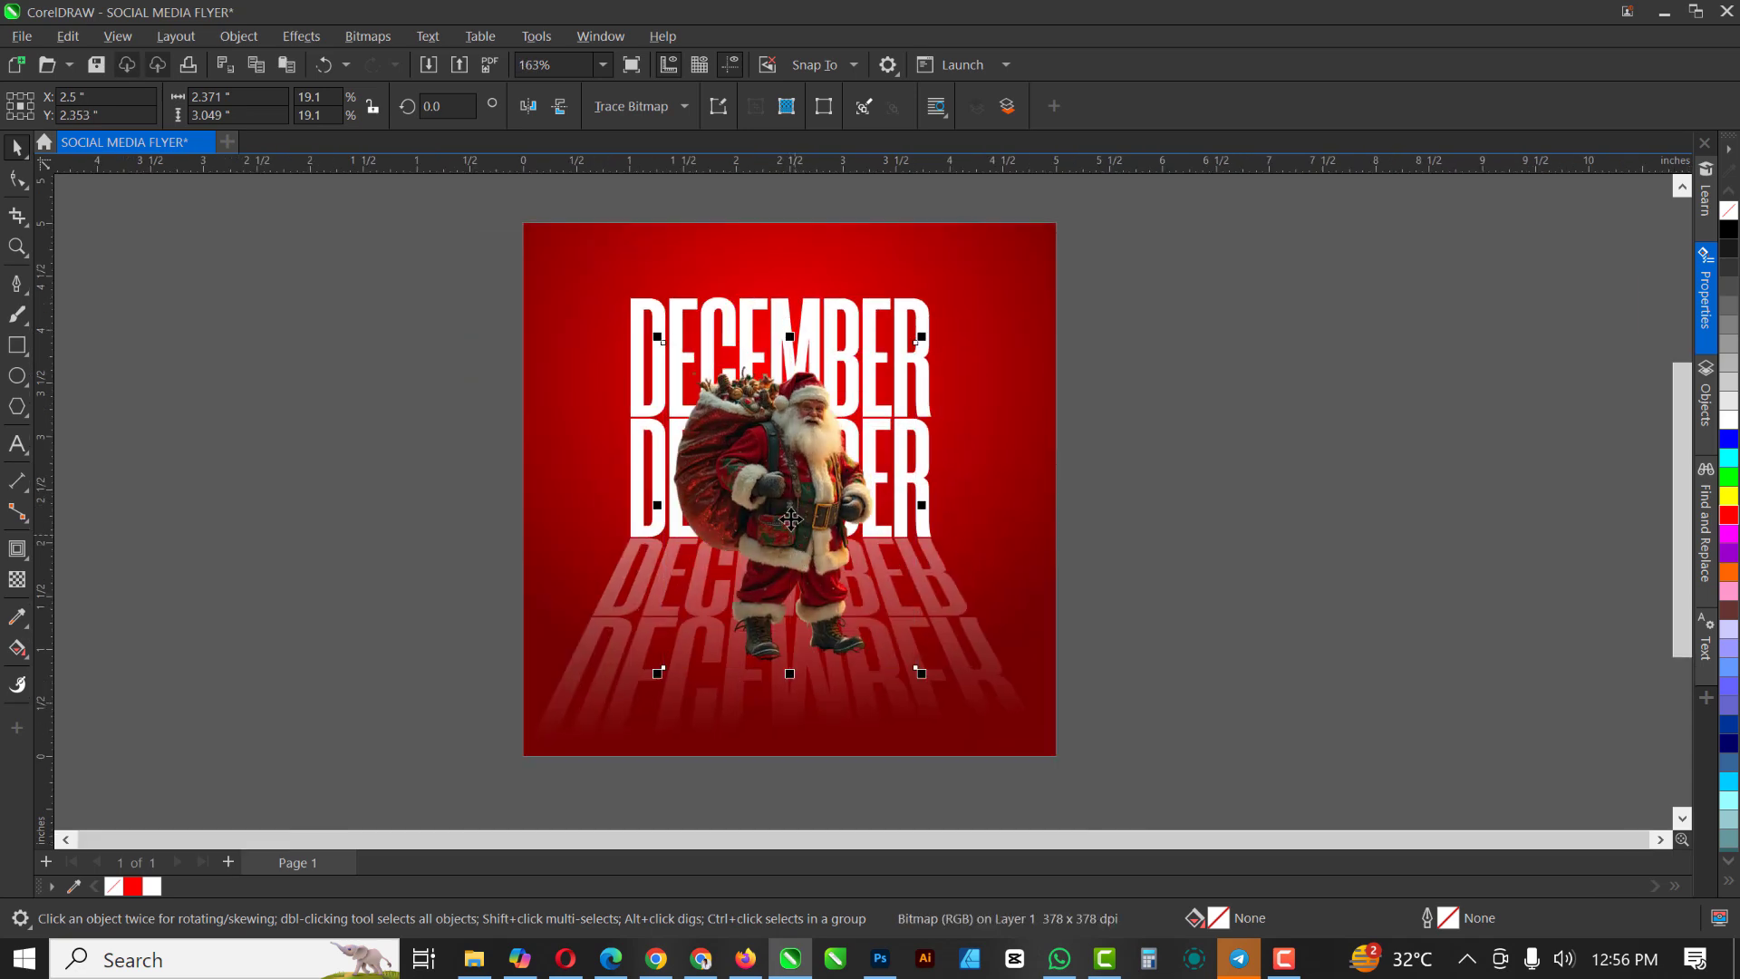
Apply a linear fountain transparency to the Santa image, fading the legs downward from the jacket hem to the boots
scroll(791, 518, "up", 1)
scroll(773, 608, "down", 1)
scroll(776, 607, "up", 1)
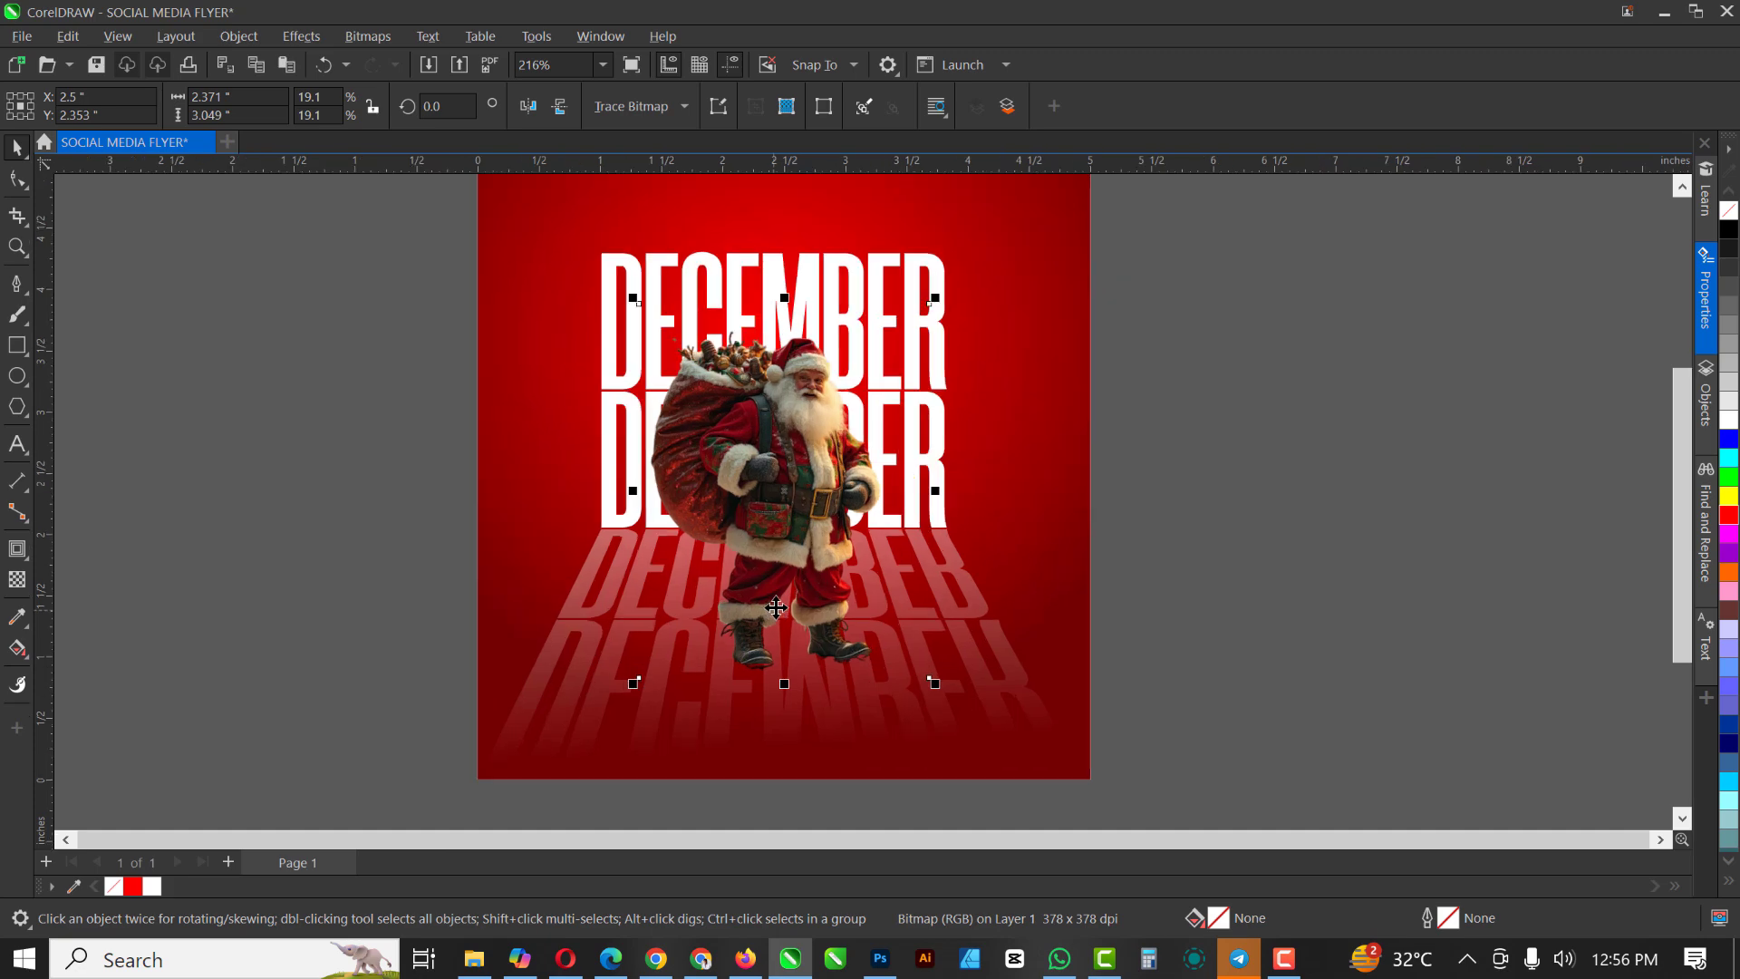
scroll(798, 646, "up", 2)
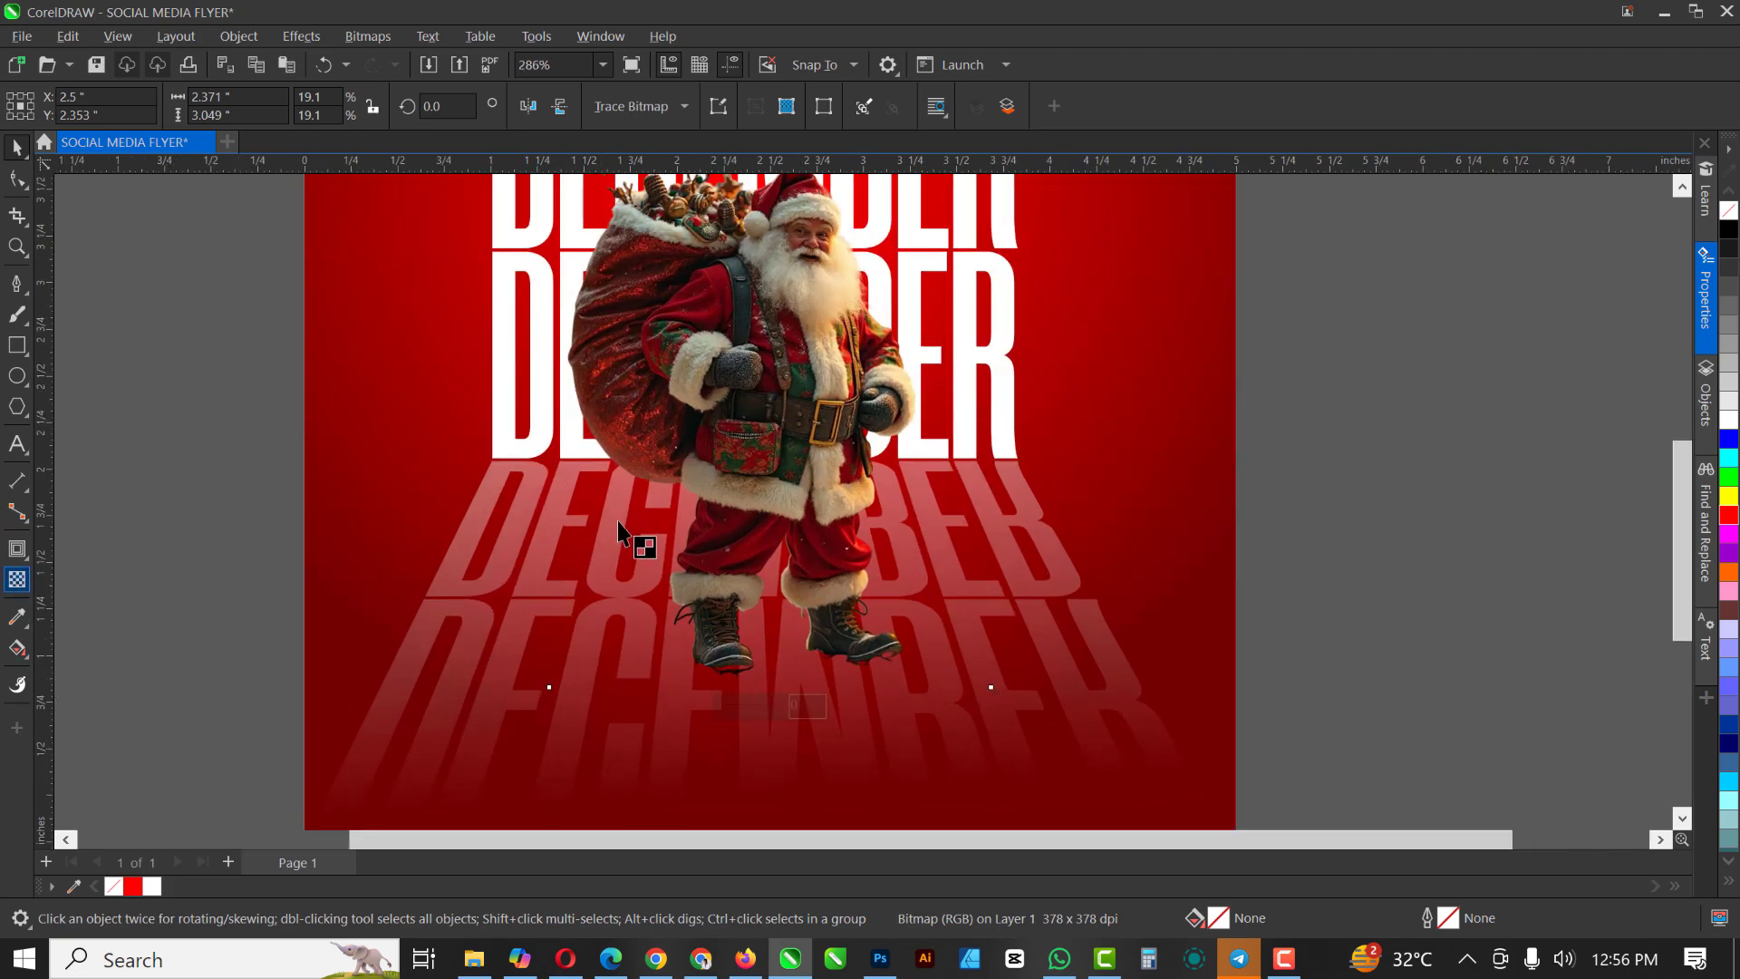
left_click(18, 581)
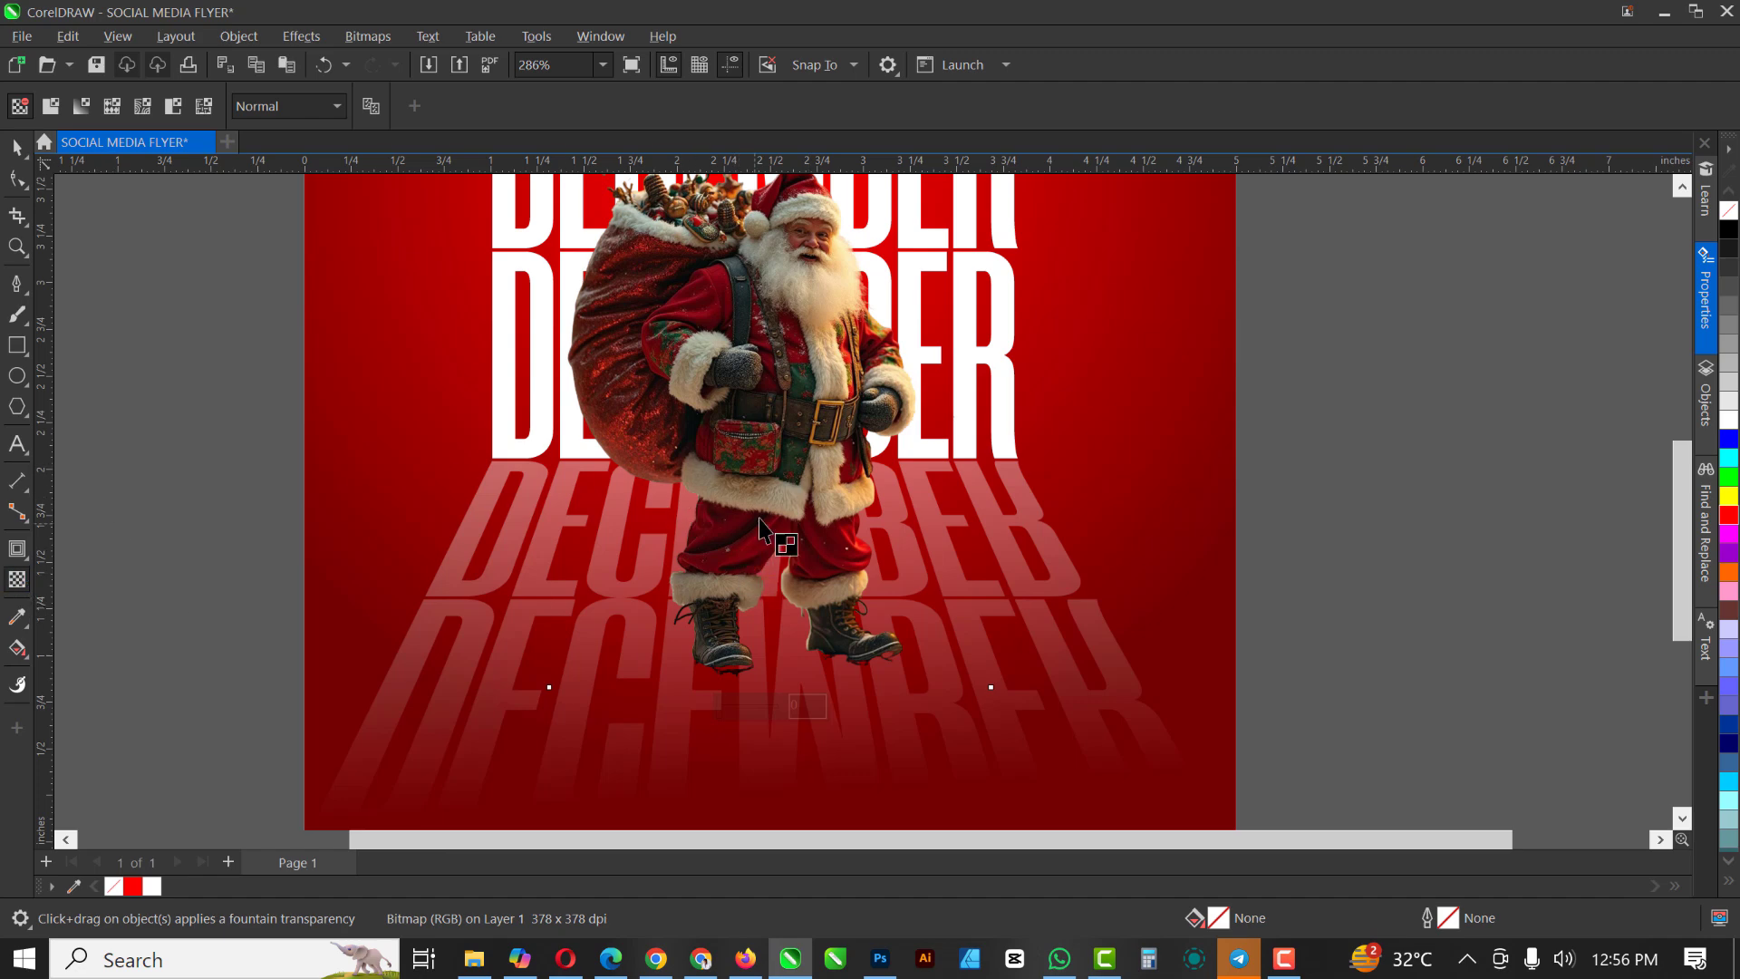
left_click_drag(785, 460, 801, 646)
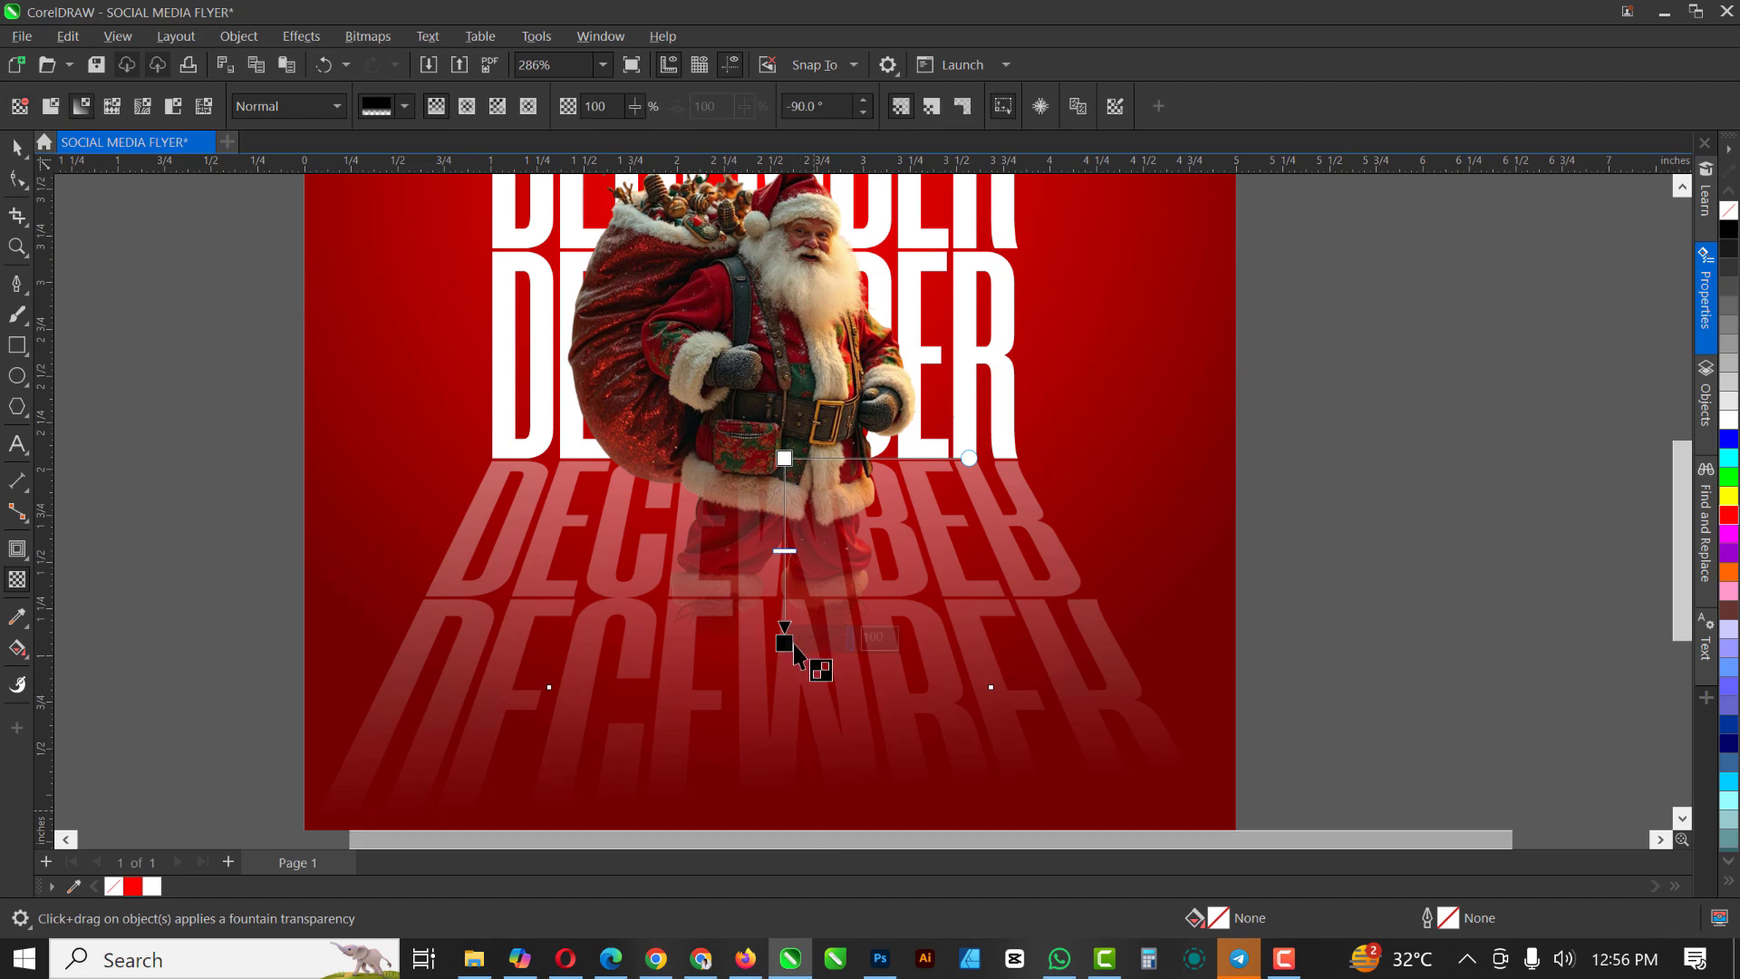
left_click_drag(784, 457, 784, 520)
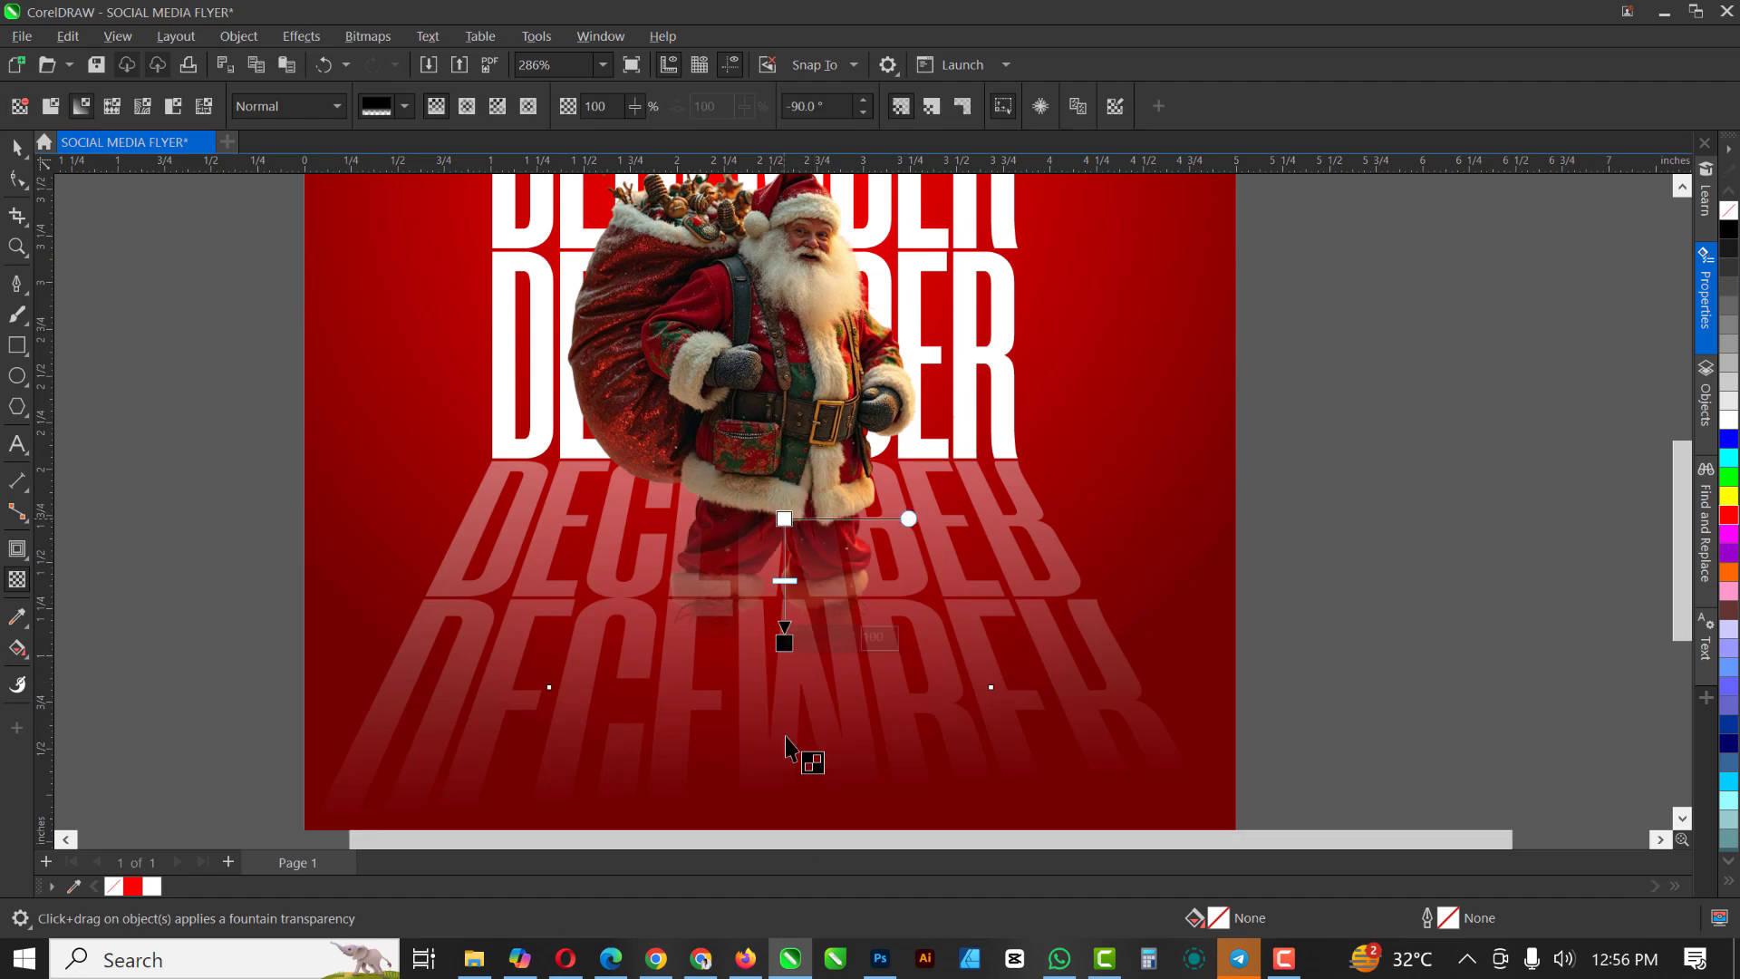
Shrink the radius of the red background square's elliptical fountain fill slightly by pulling its lower end node upward
scroll(788, 490, "down", 4)
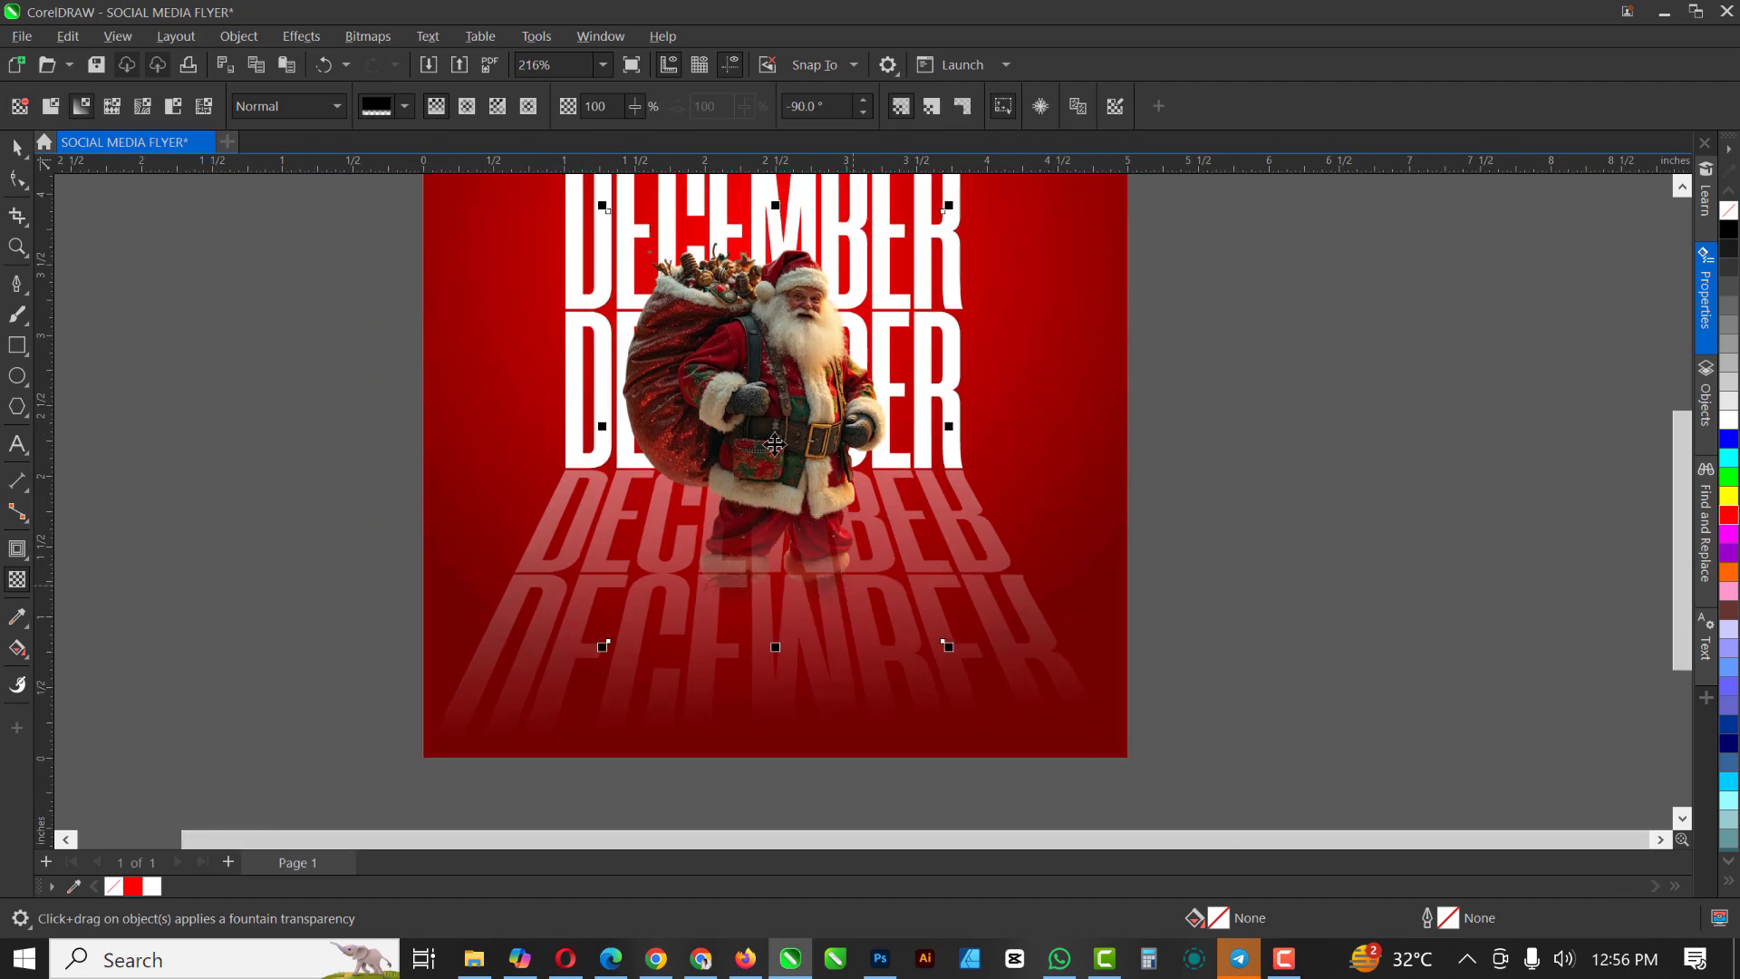
key("space")
scroll(770, 426, "up", 2)
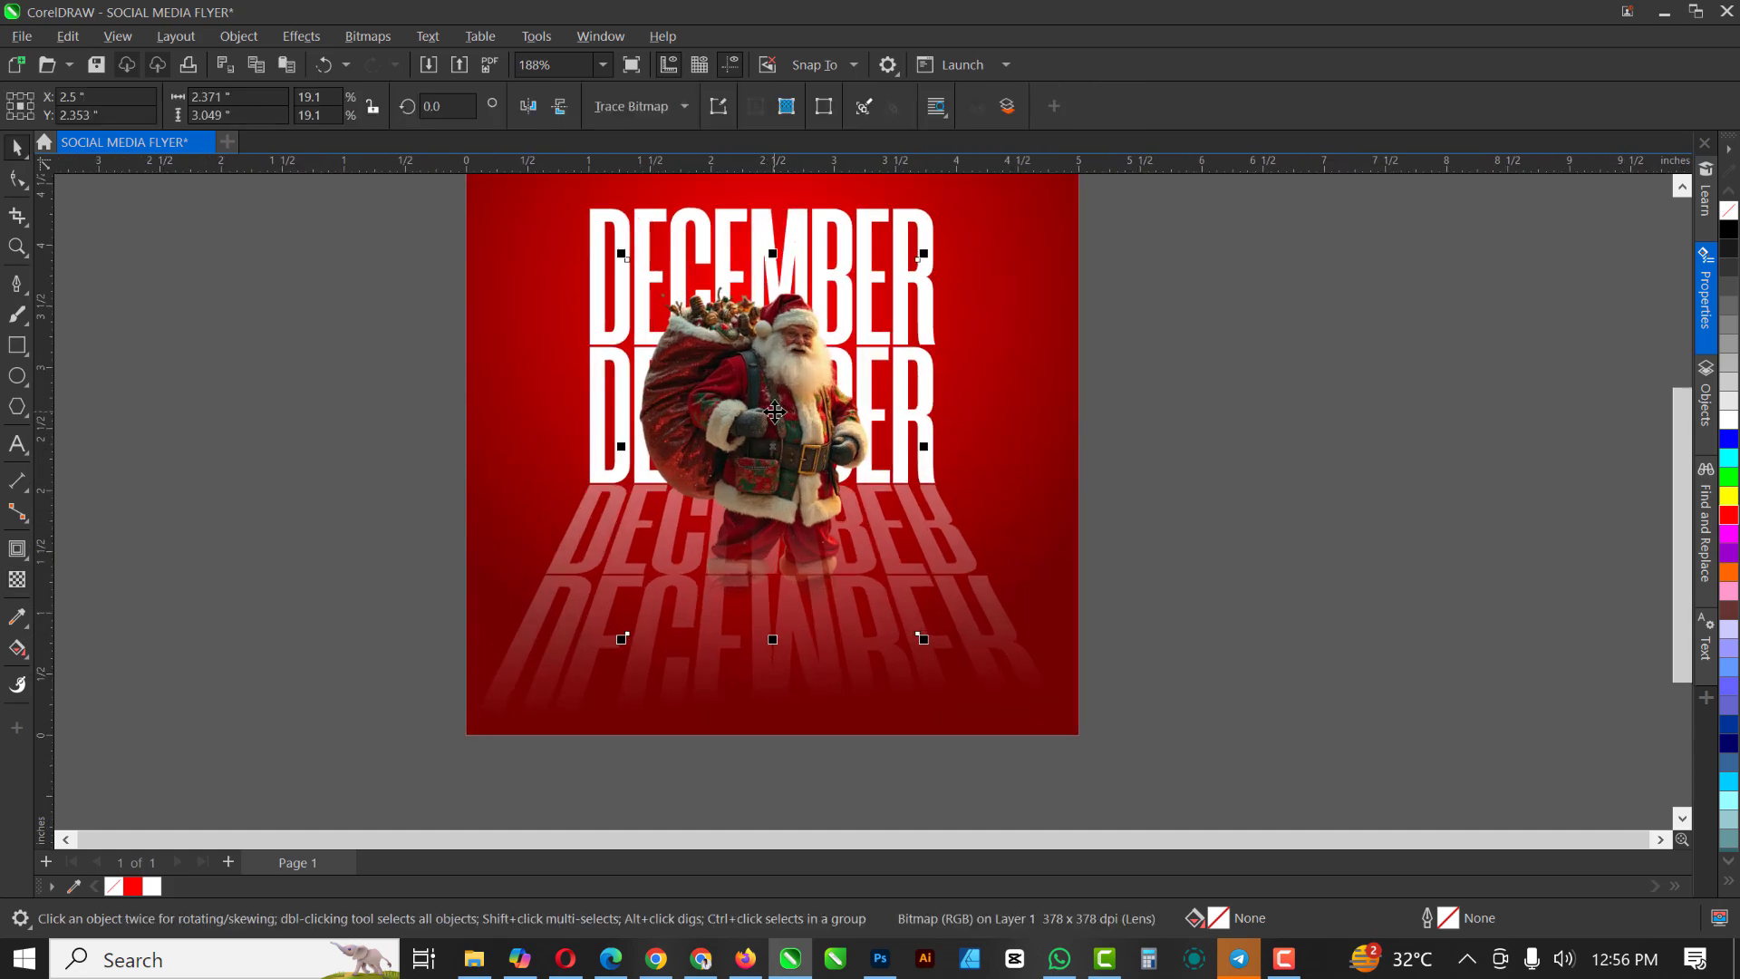
scroll(775, 412, "down", 1)
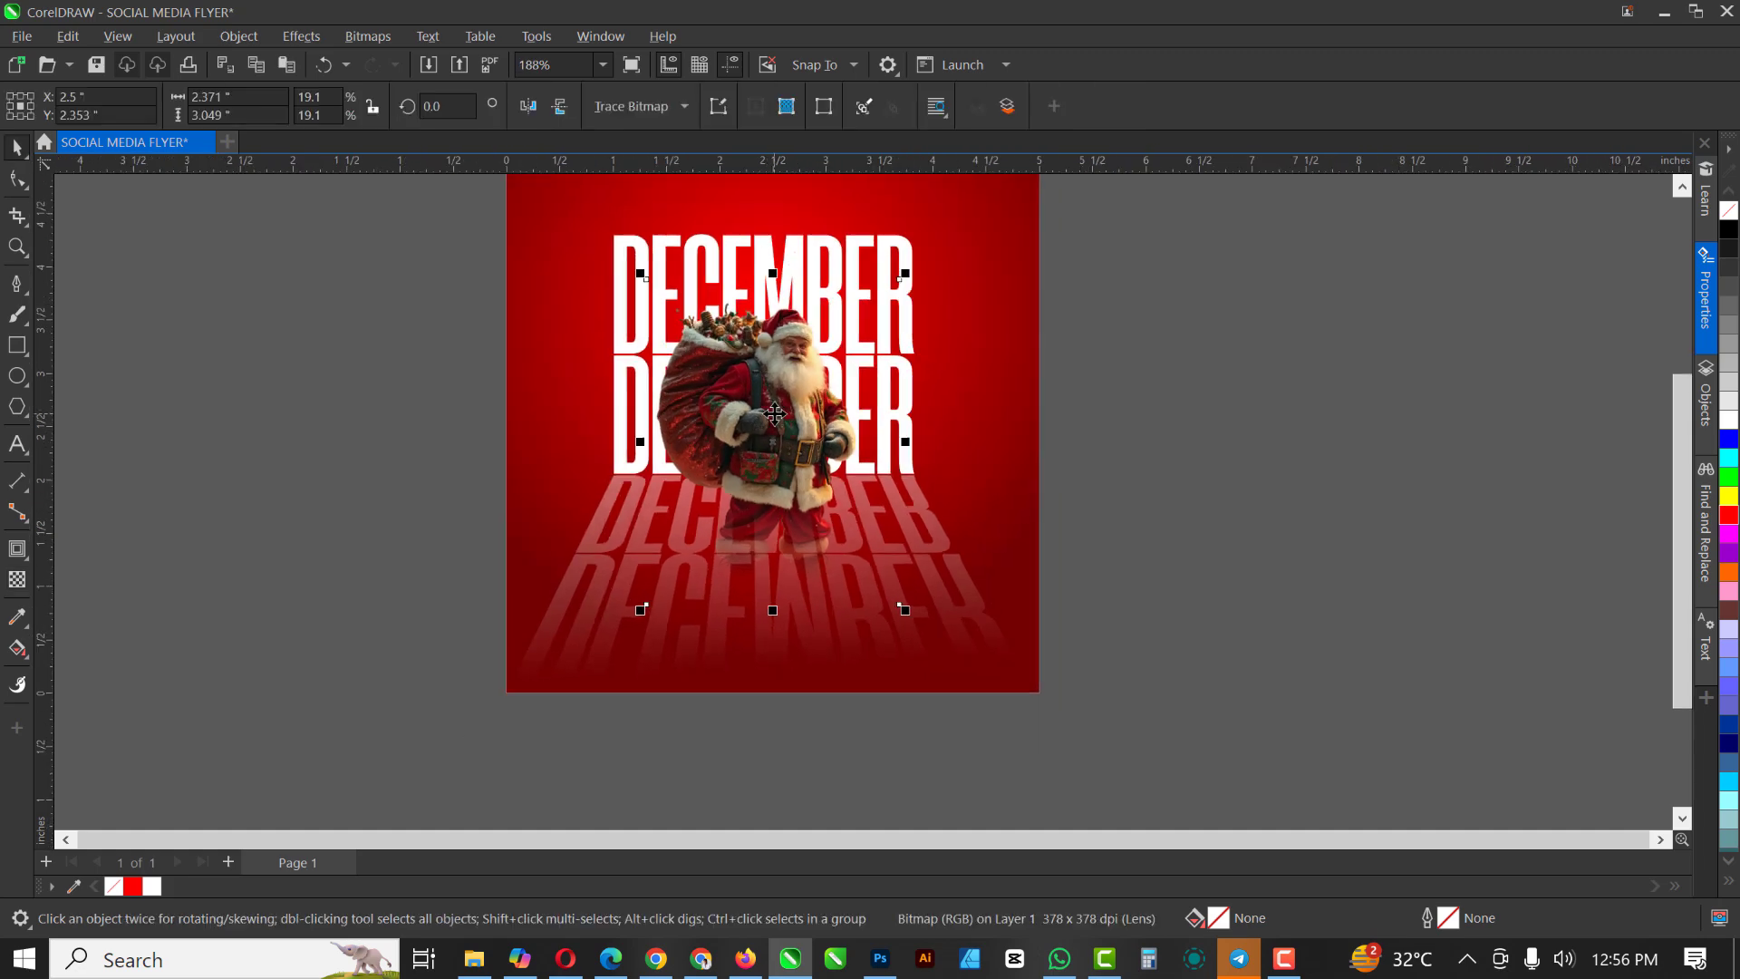
left_click(1020, 389)
scroll(1014, 385, "down", 1)
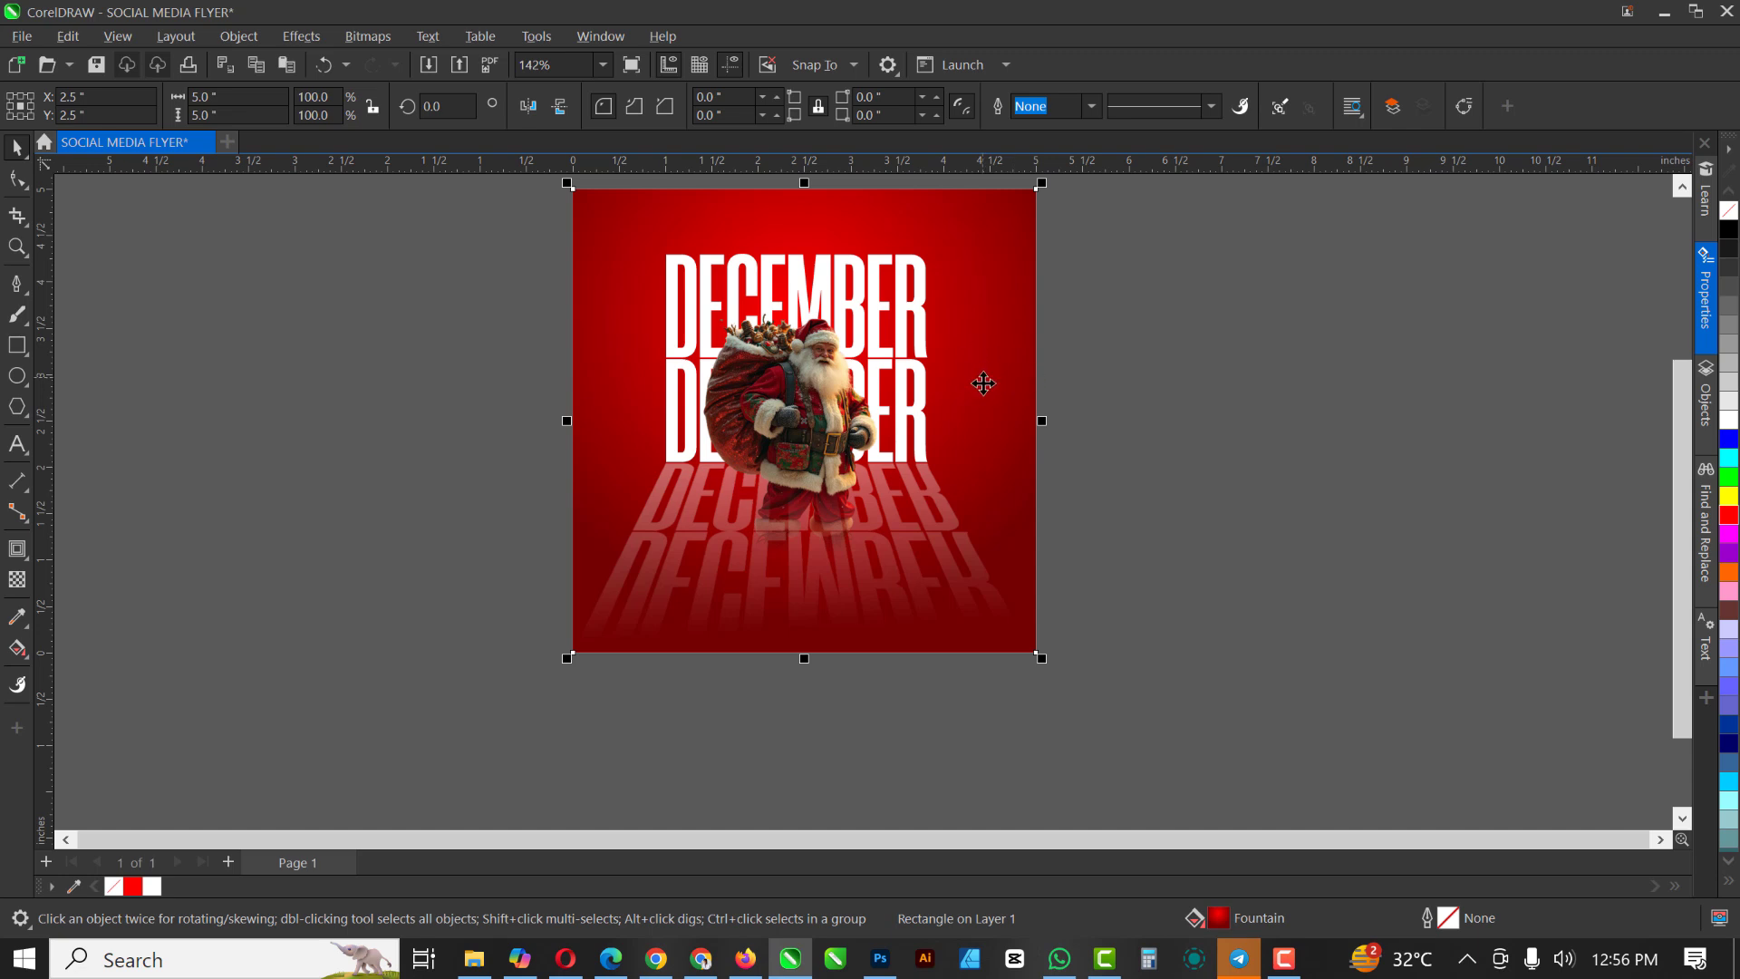
left_click(18, 649)
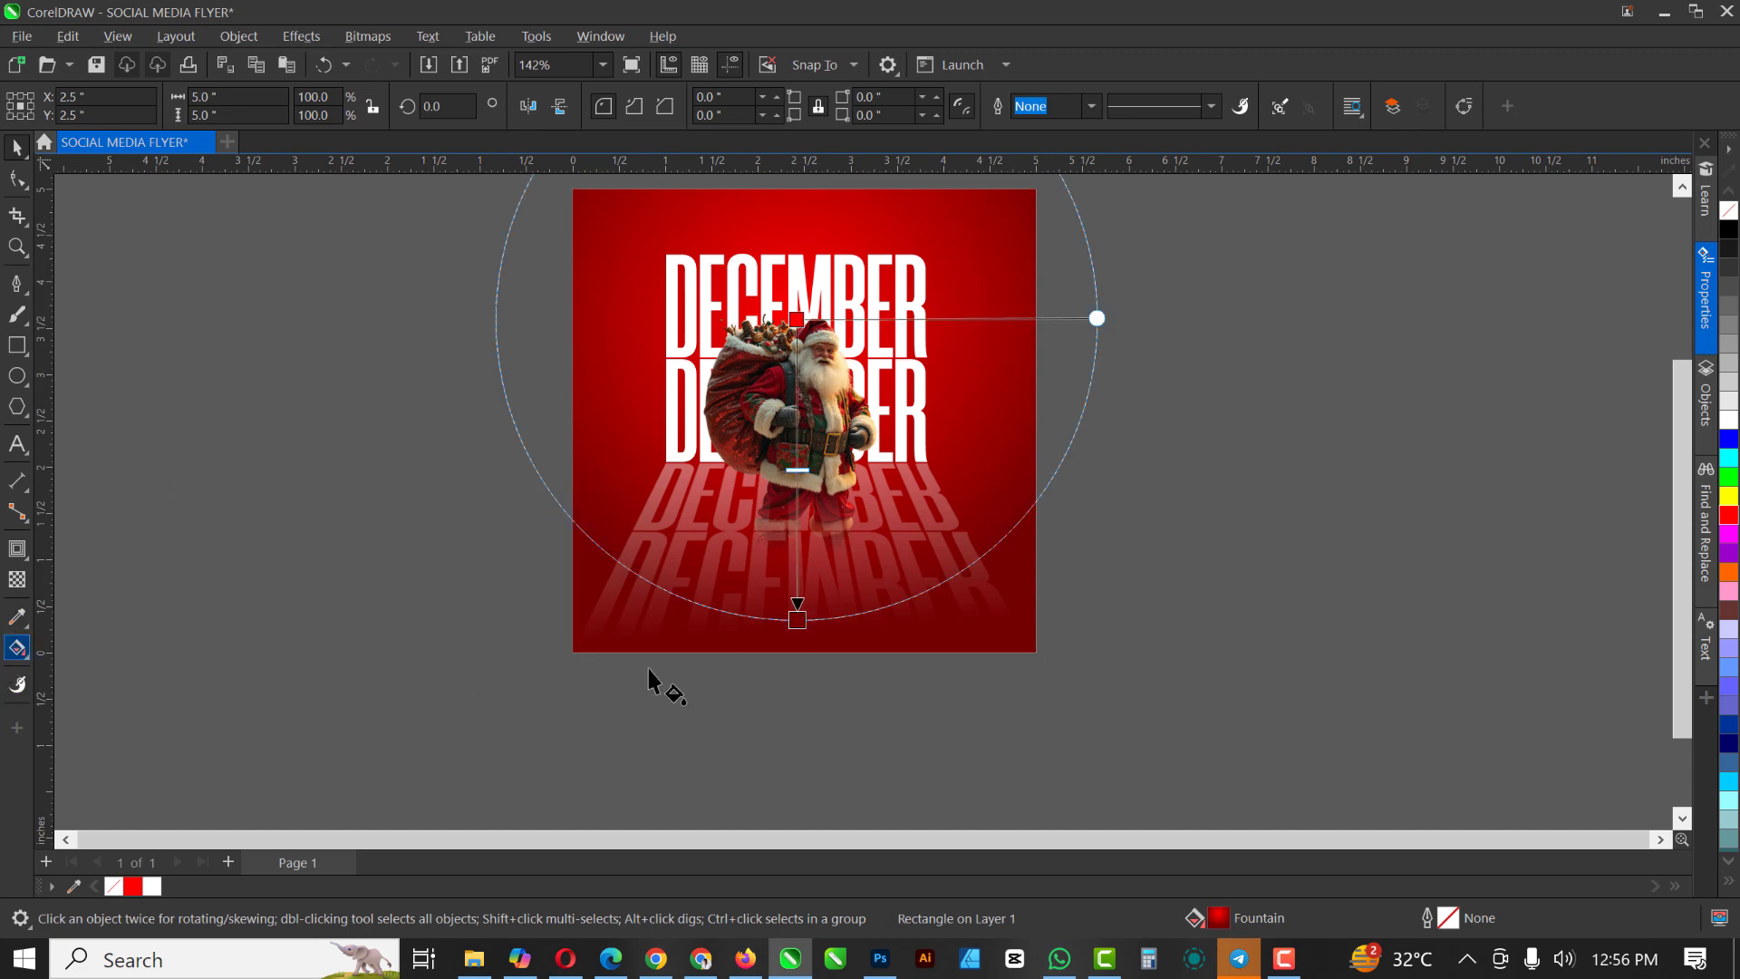
left_click_drag(795, 620, 796, 594)
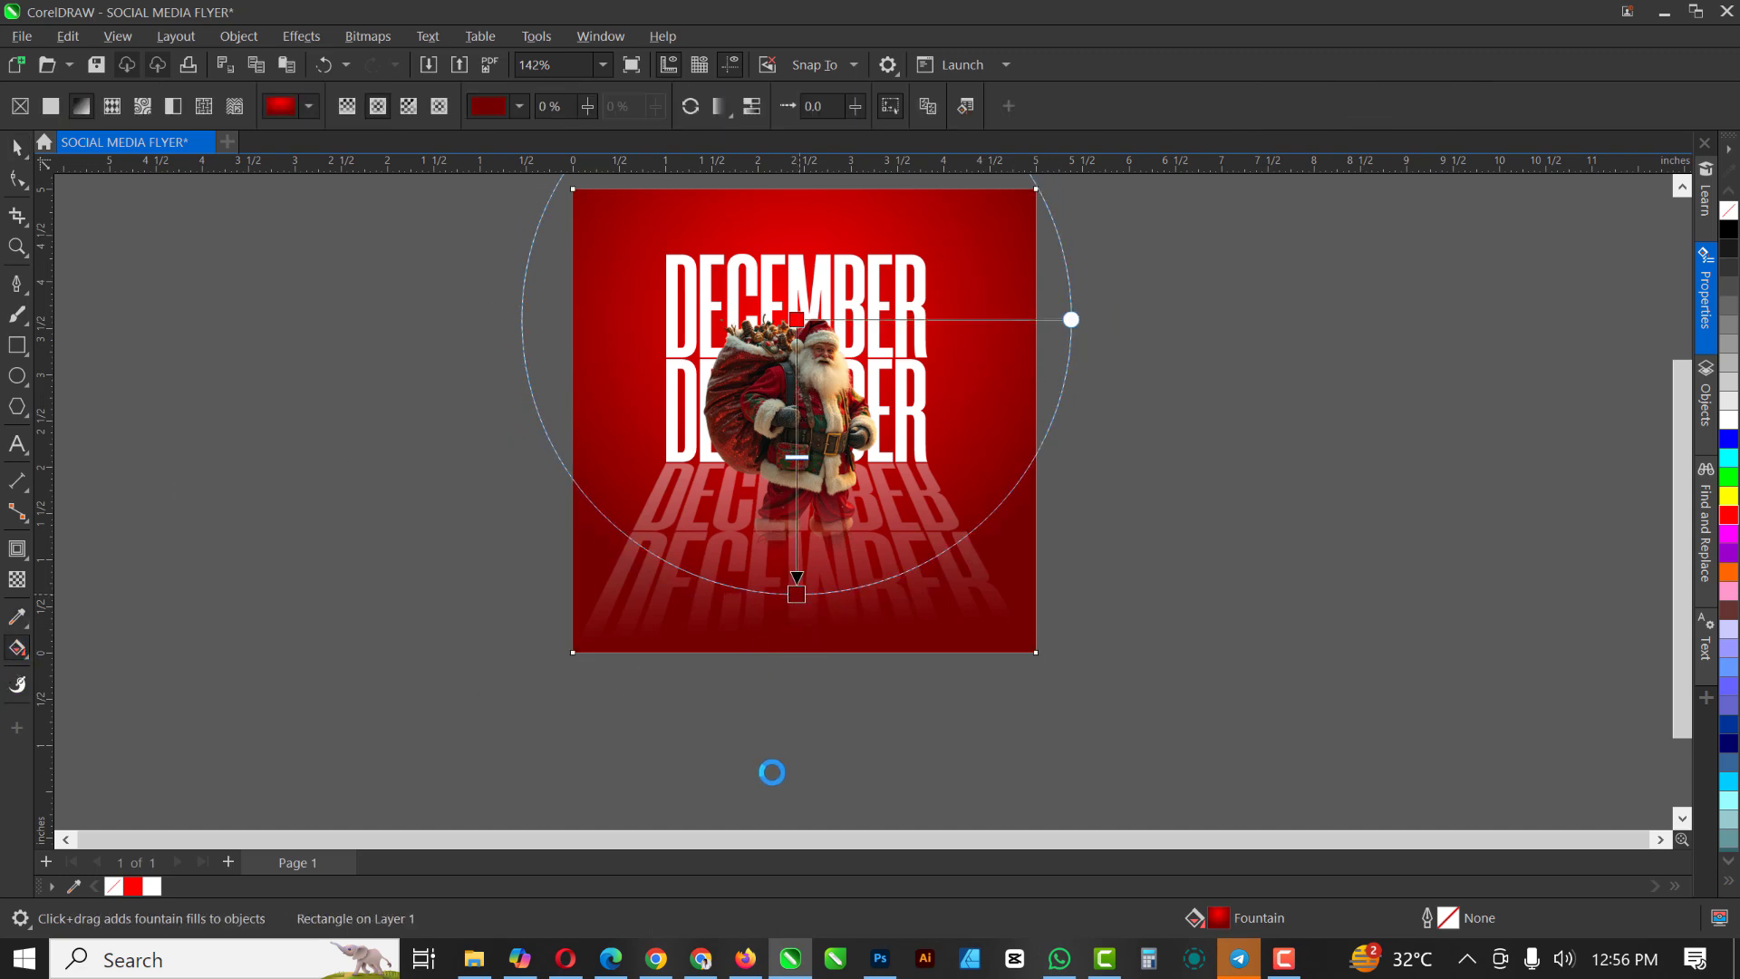
key("space")
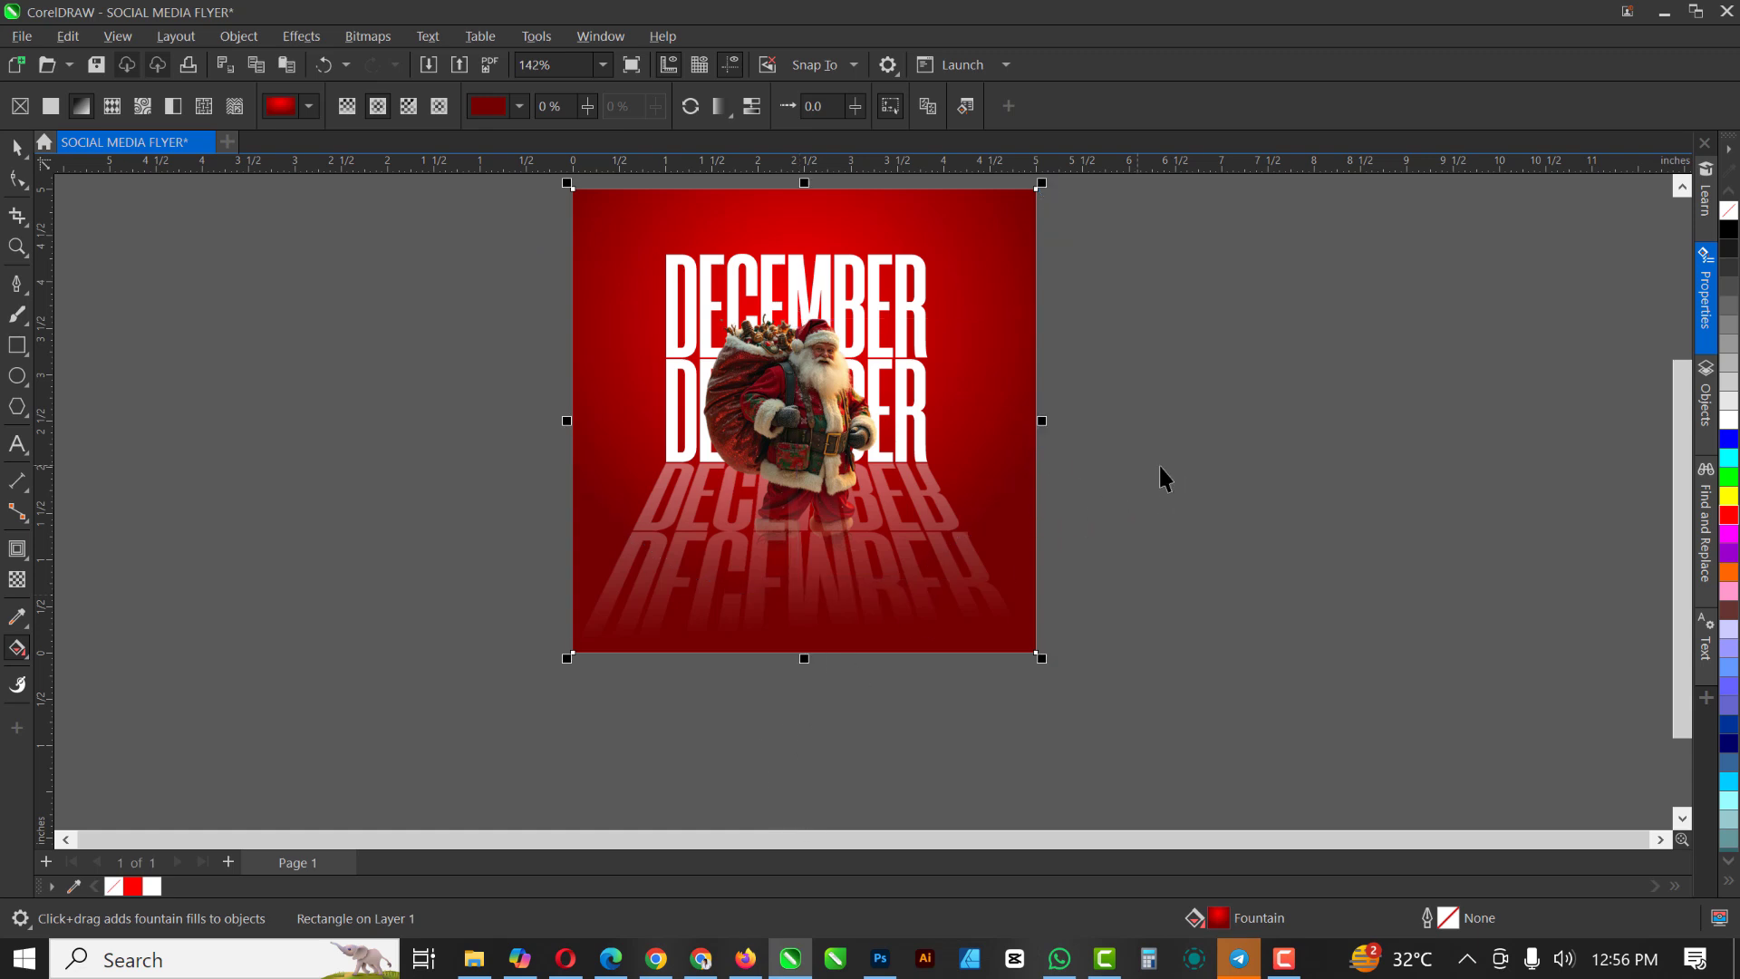
left_click(1158, 464)
Nudge the Santa image slightly downward to about Y 2.313 inches, keeping it horizontally centred
scroll(870, 414, "up", 2)
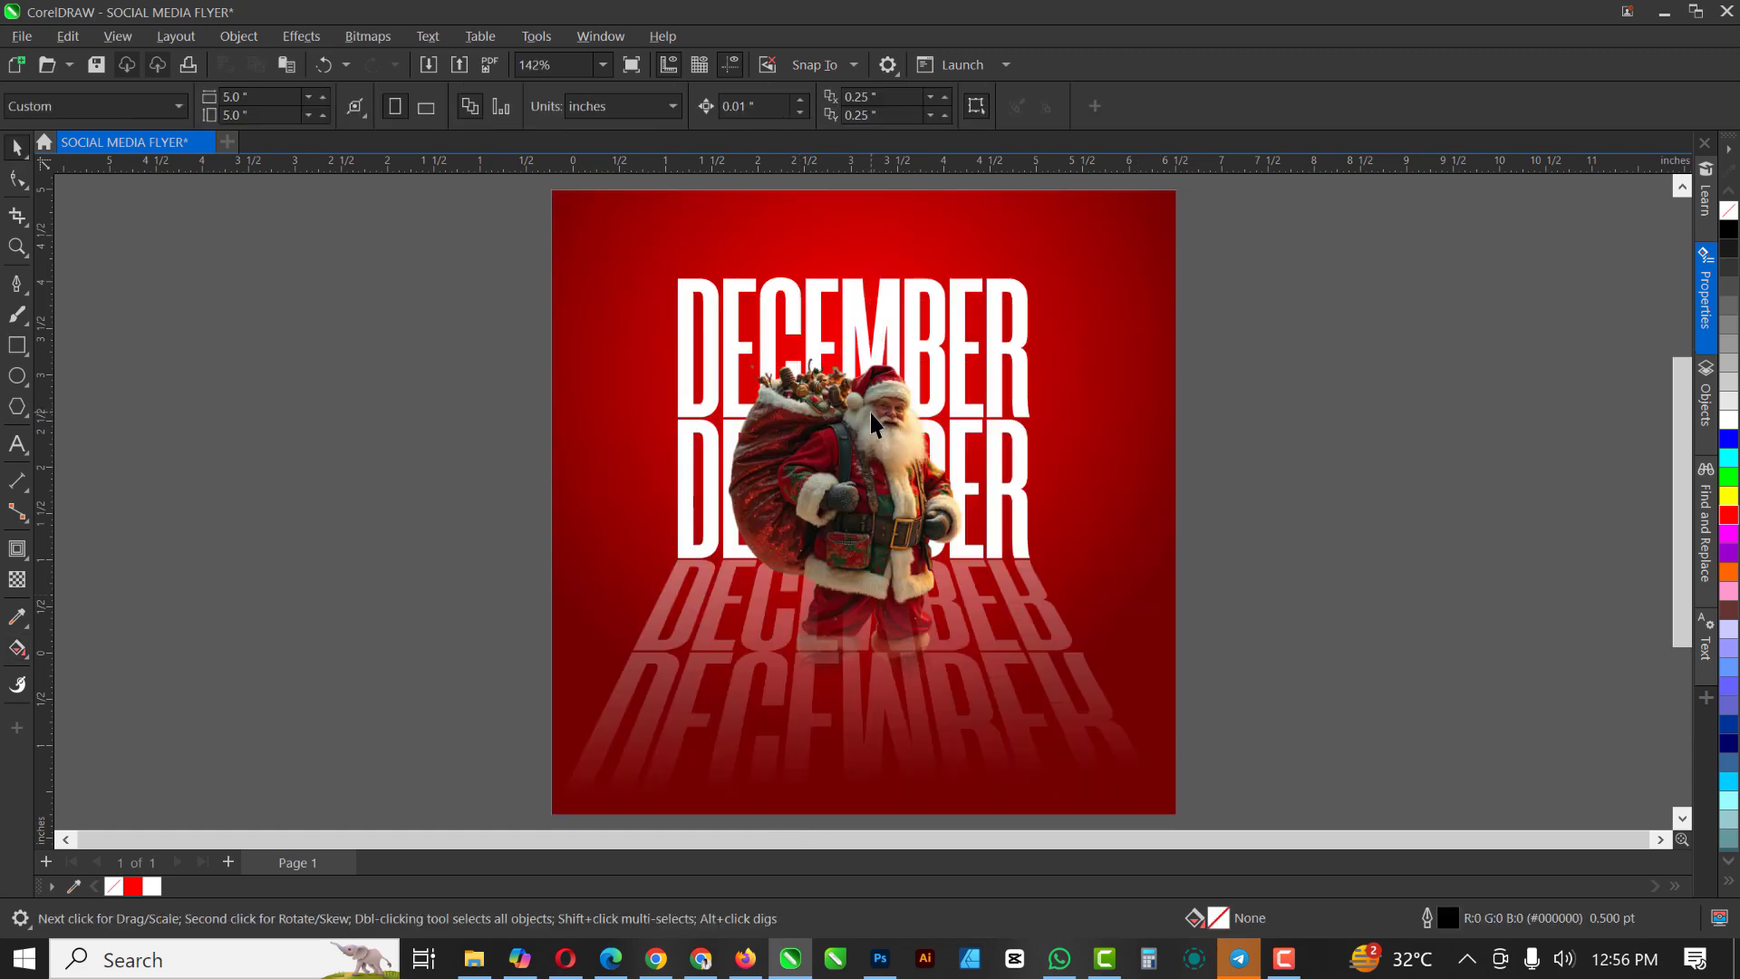
left_click(854, 501)
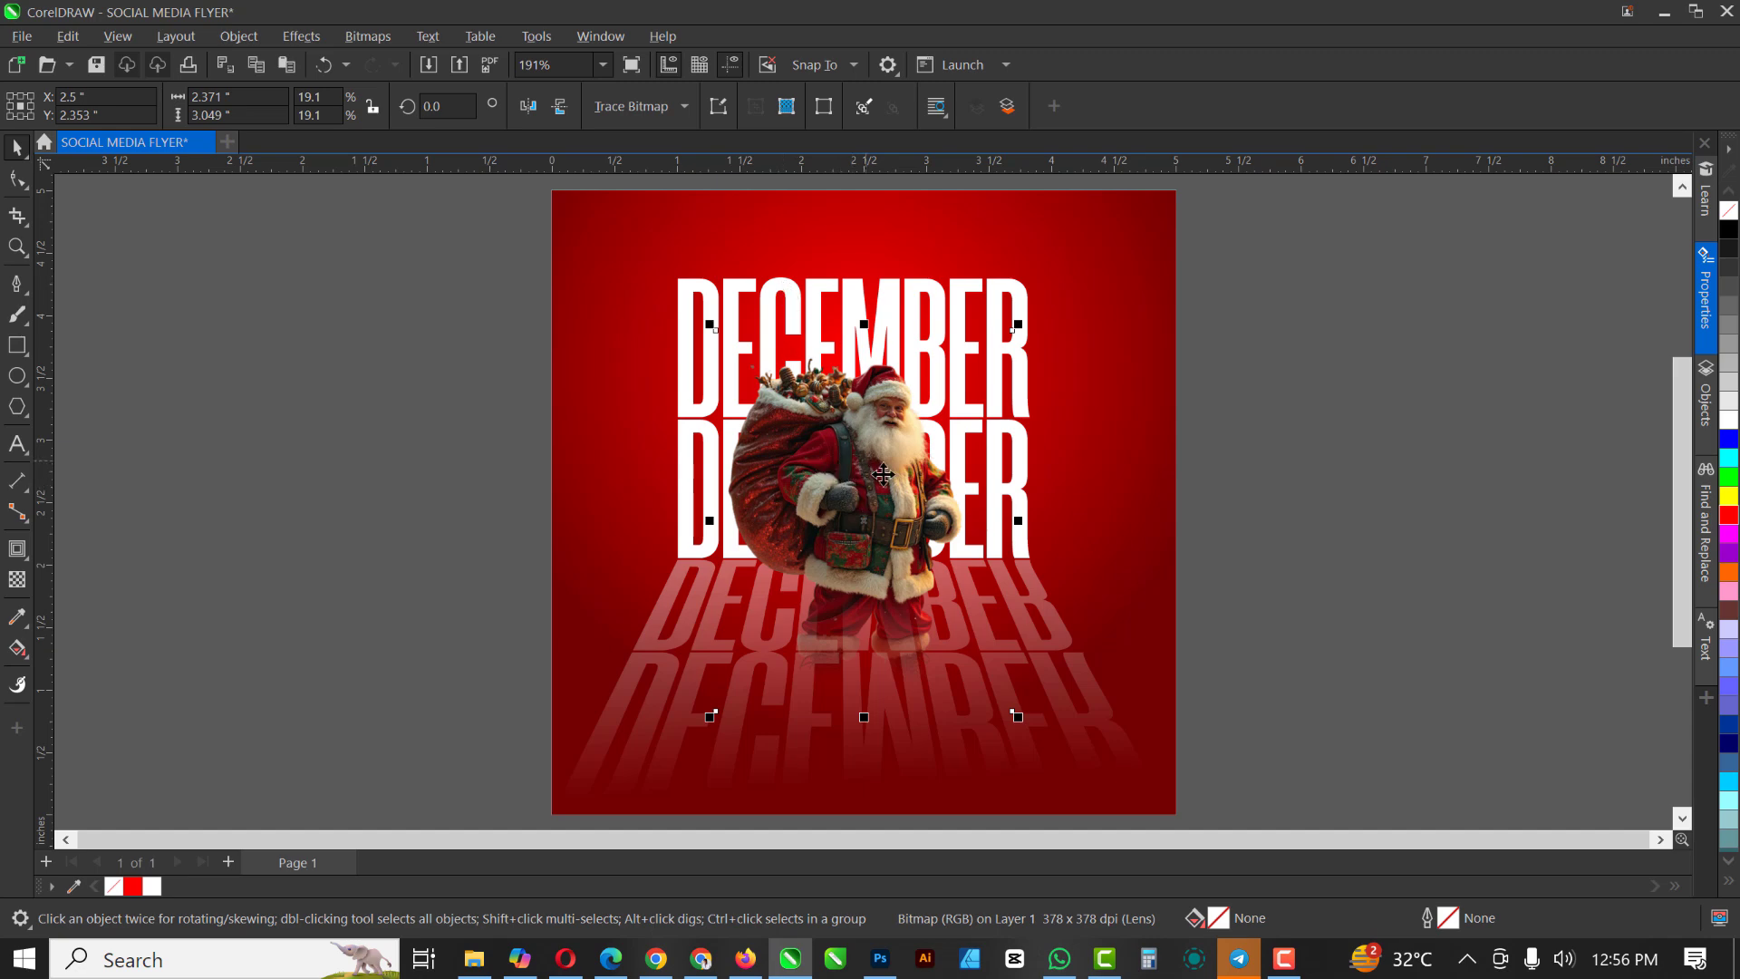
left_click(883, 474)
key("Down")
key("Down")
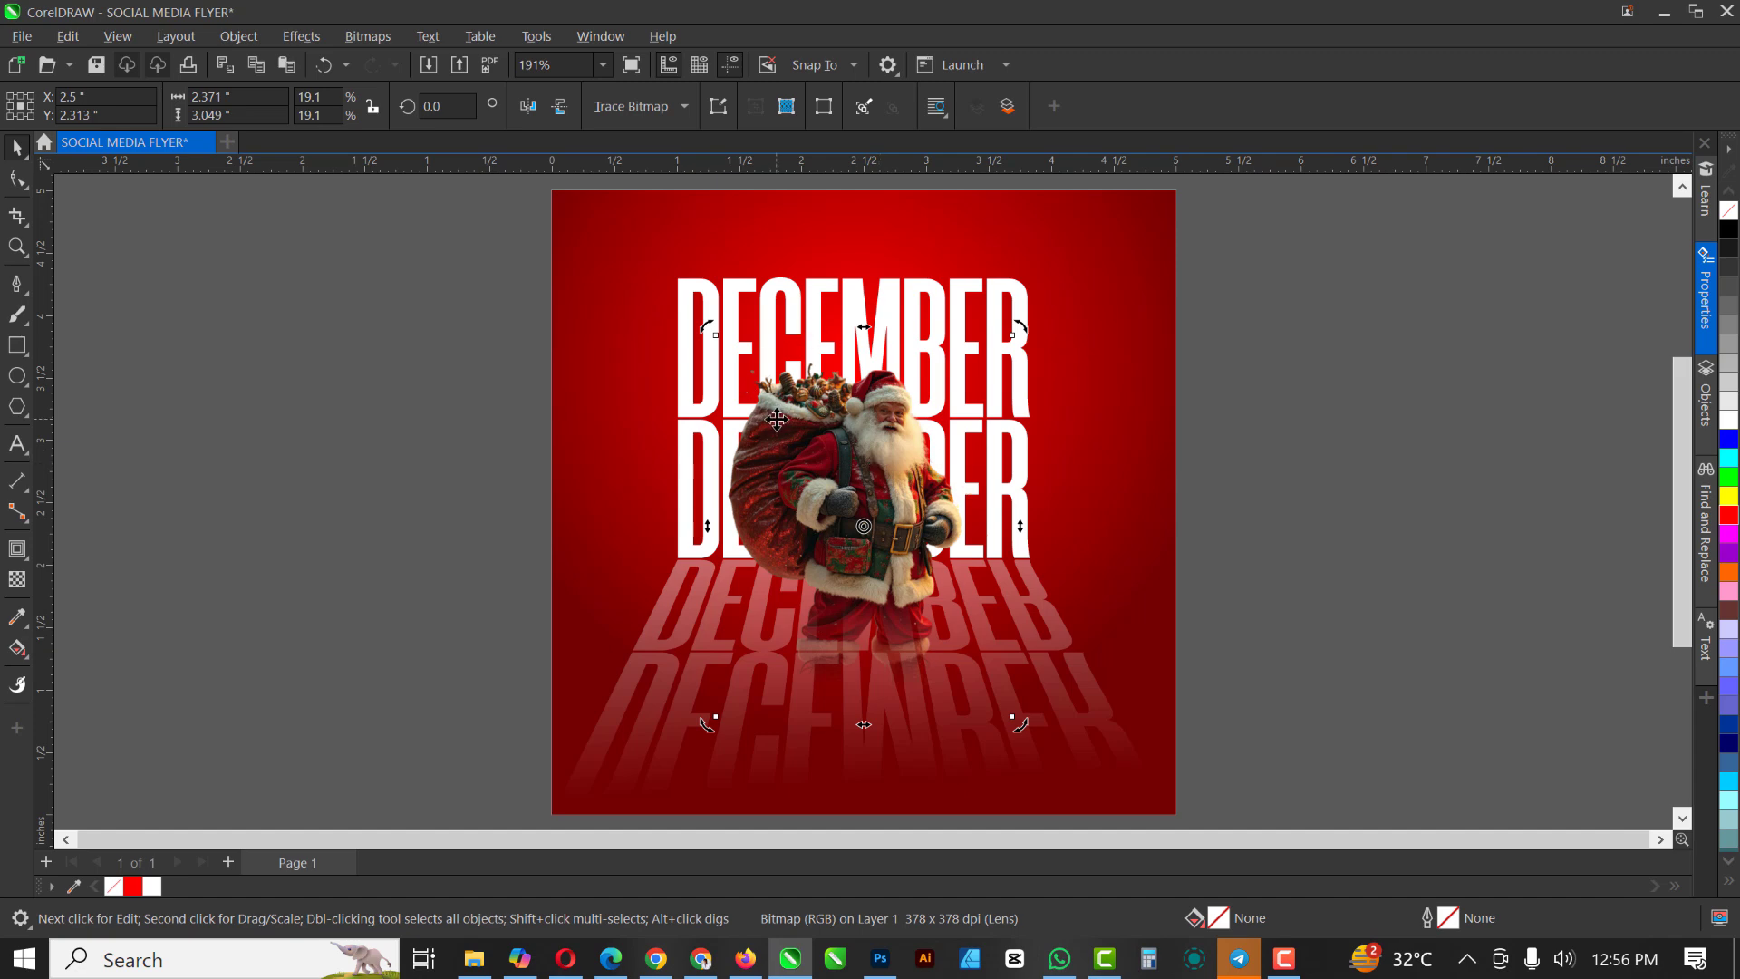
Import the traffic light image pngegg (66) from the RESOURCE folder in File Explorer into the flyer document
left_click(474, 958)
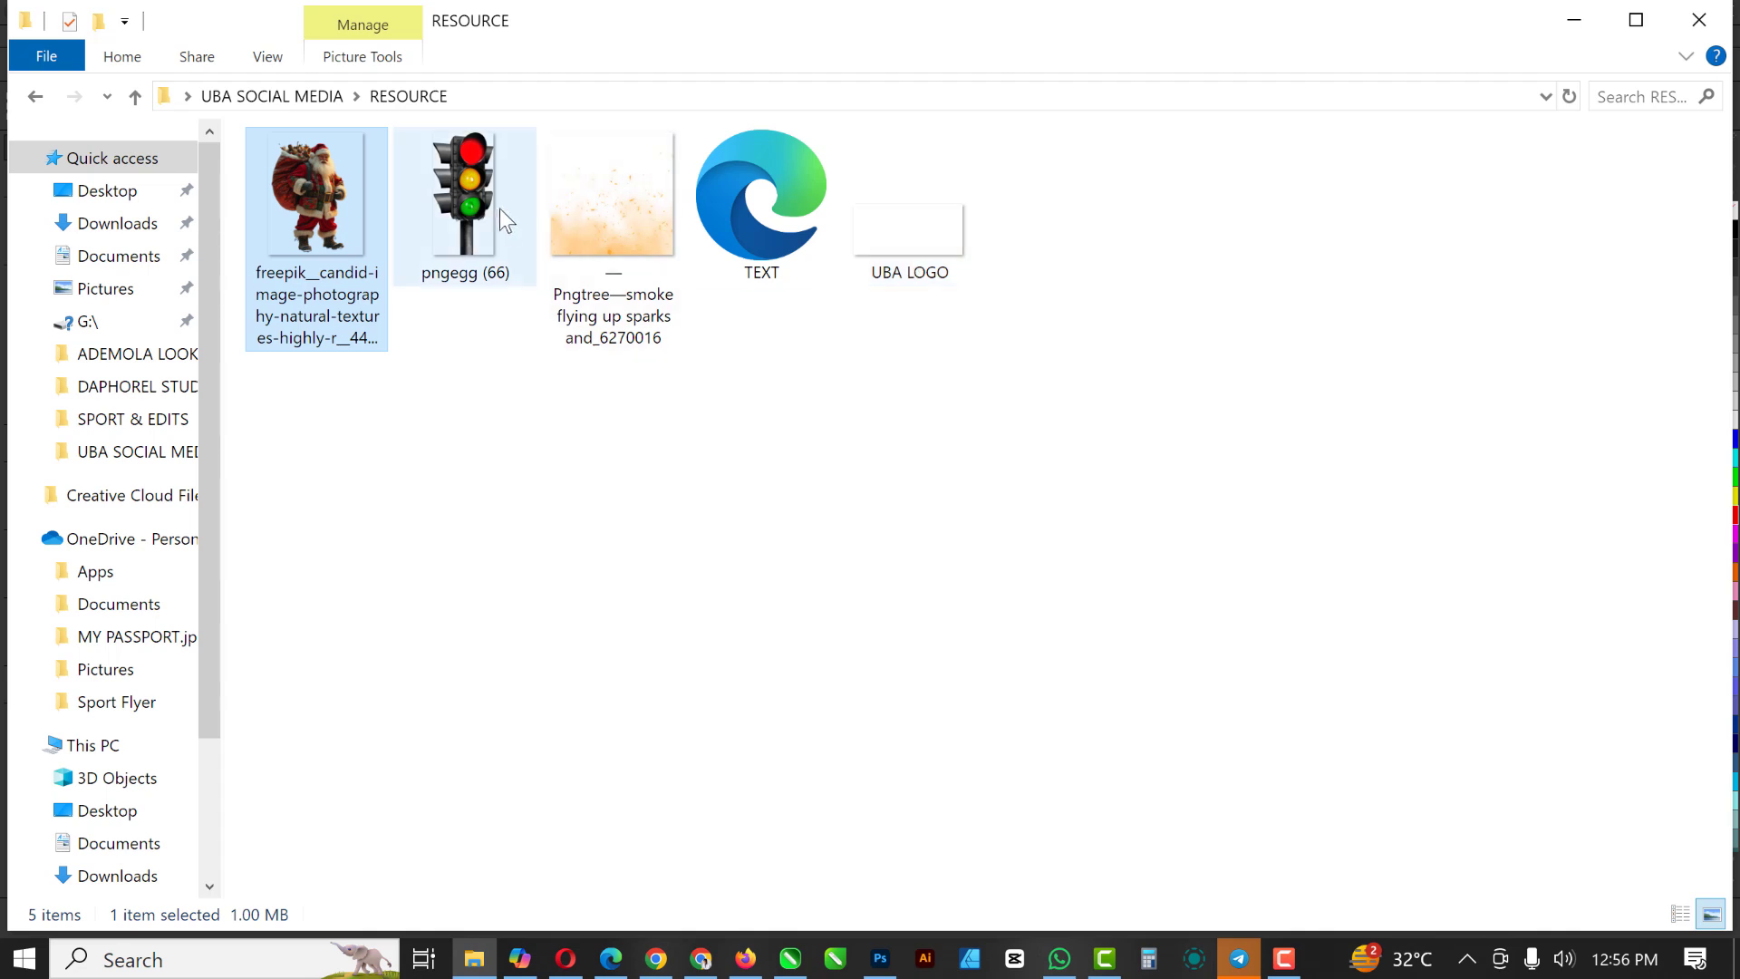
left_click(475, 184)
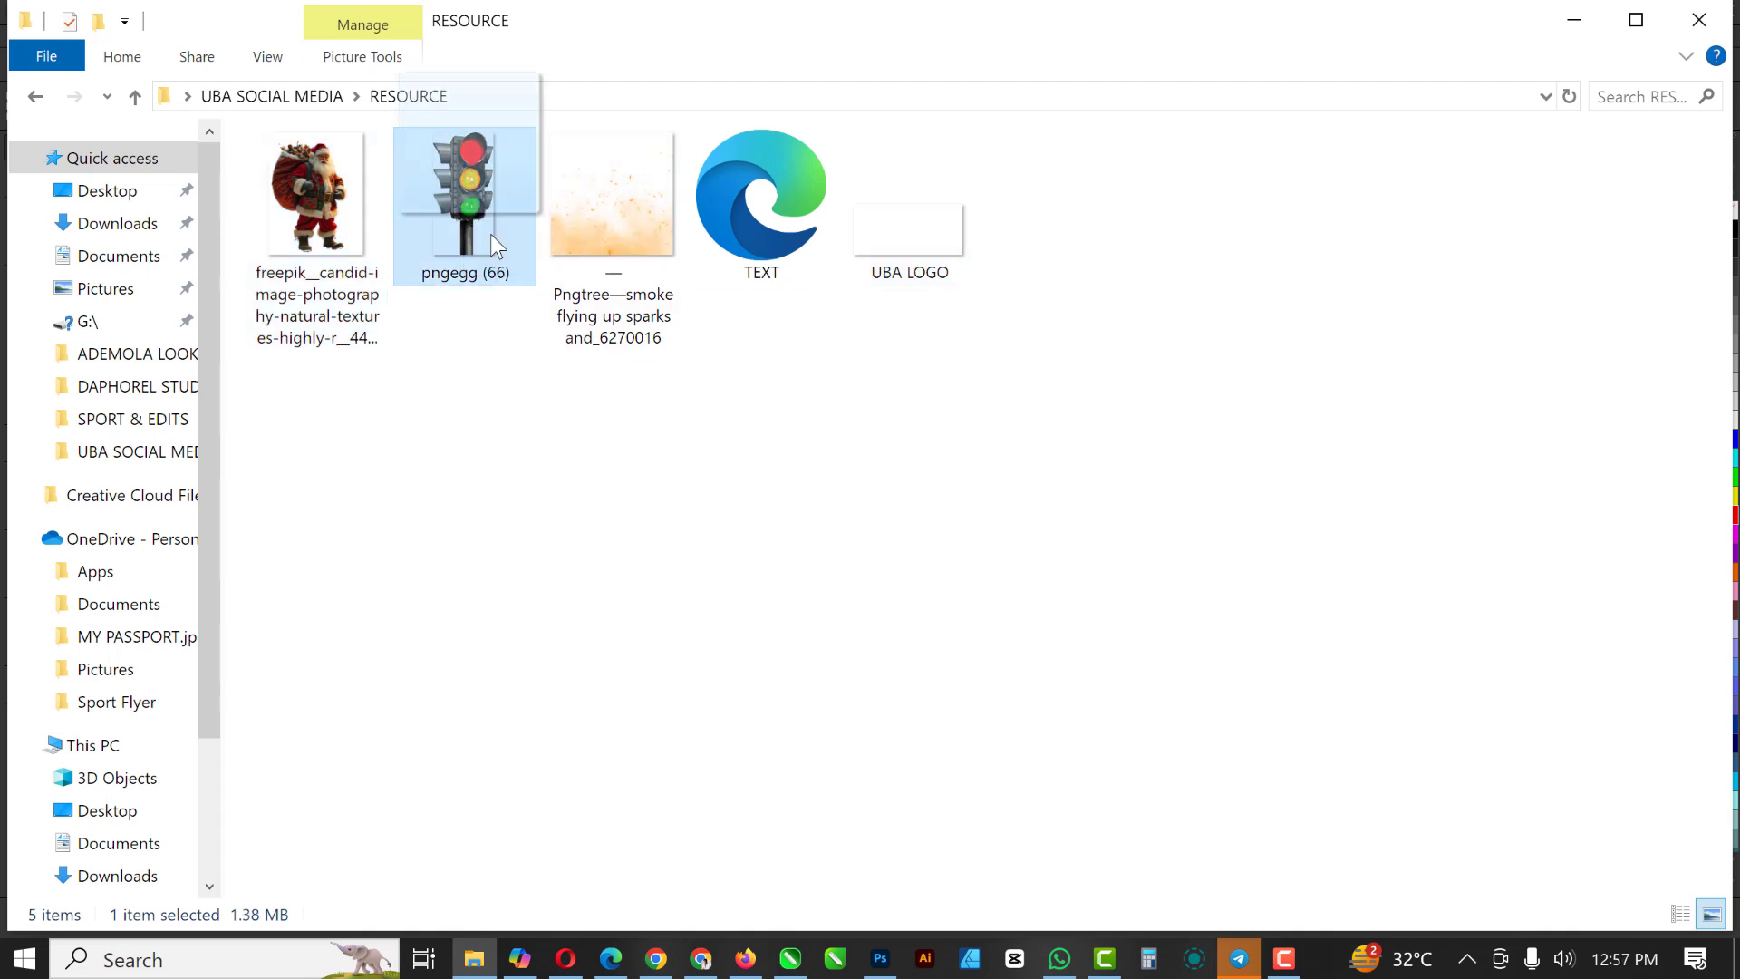
left_click_drag(490, 237, 1346, 506)
scroll(810, 389, "down", 5)
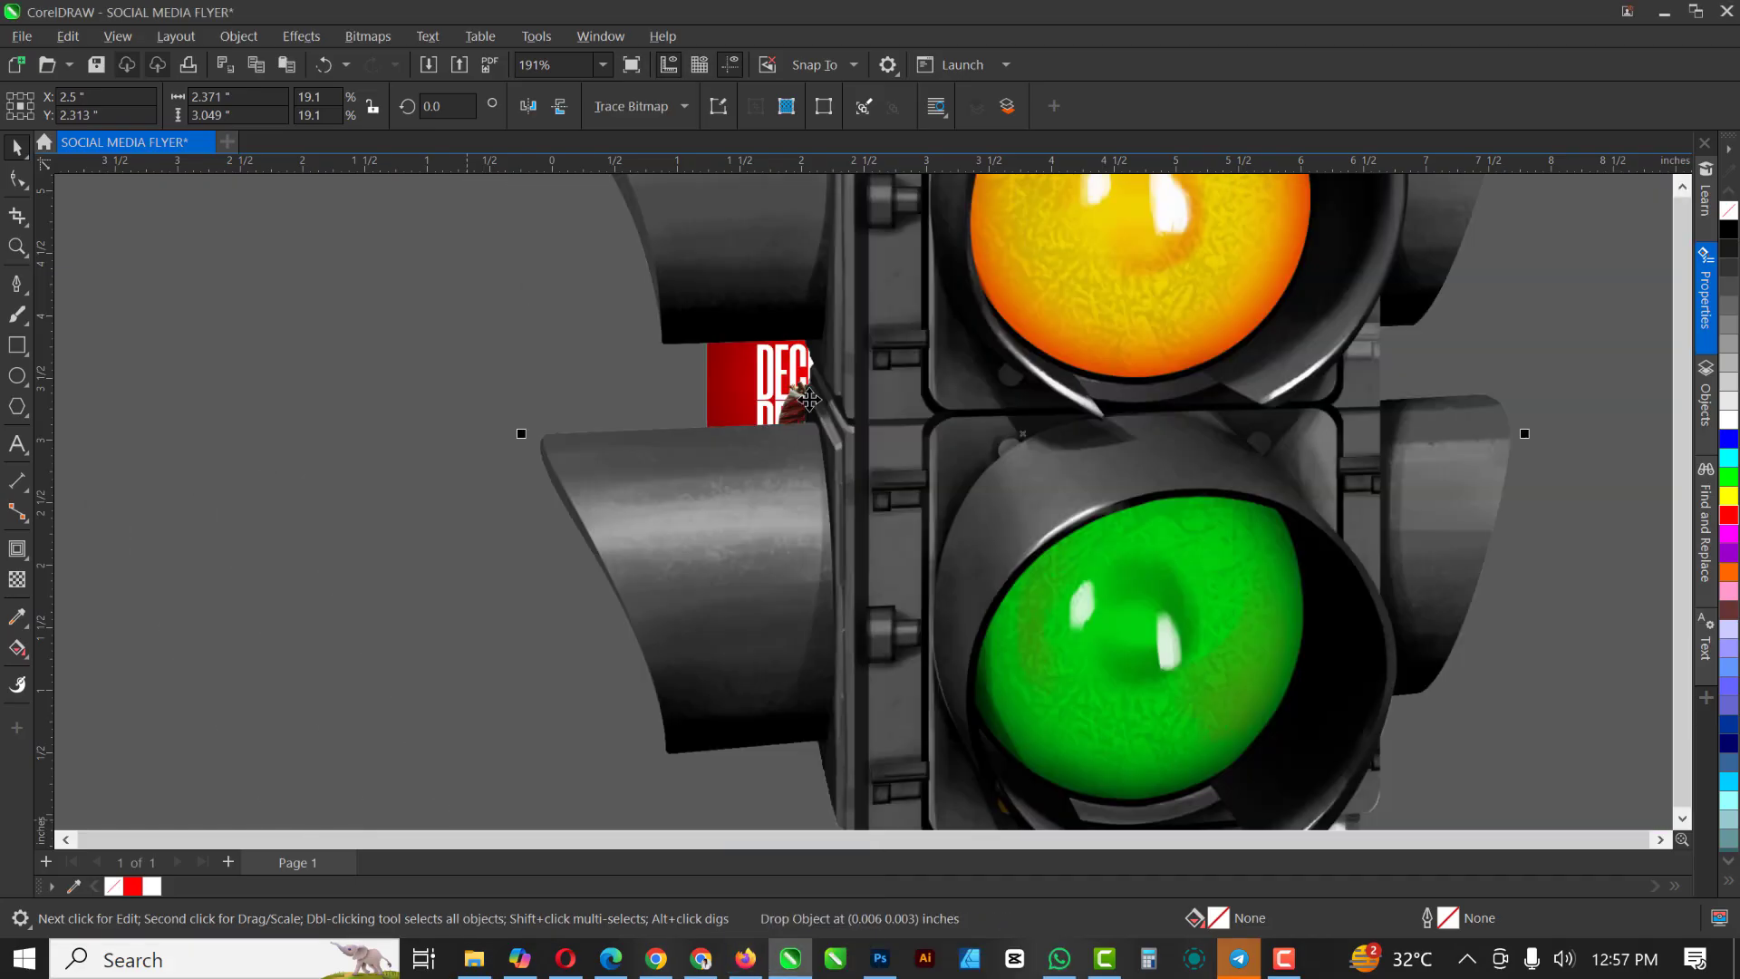
Scale the traffic light image down to about 6.7% and move it onto the flyer's lower-right corner
left_click_drag(971, 634, 823, 301)
scroll(862, 424, "up", 1)
scroll(919, 503, "up", 1)
scroll(918, 568, "up", 1)
scroll(1066, 580, "down", 2)
scroll(951, 451, "up", 2)
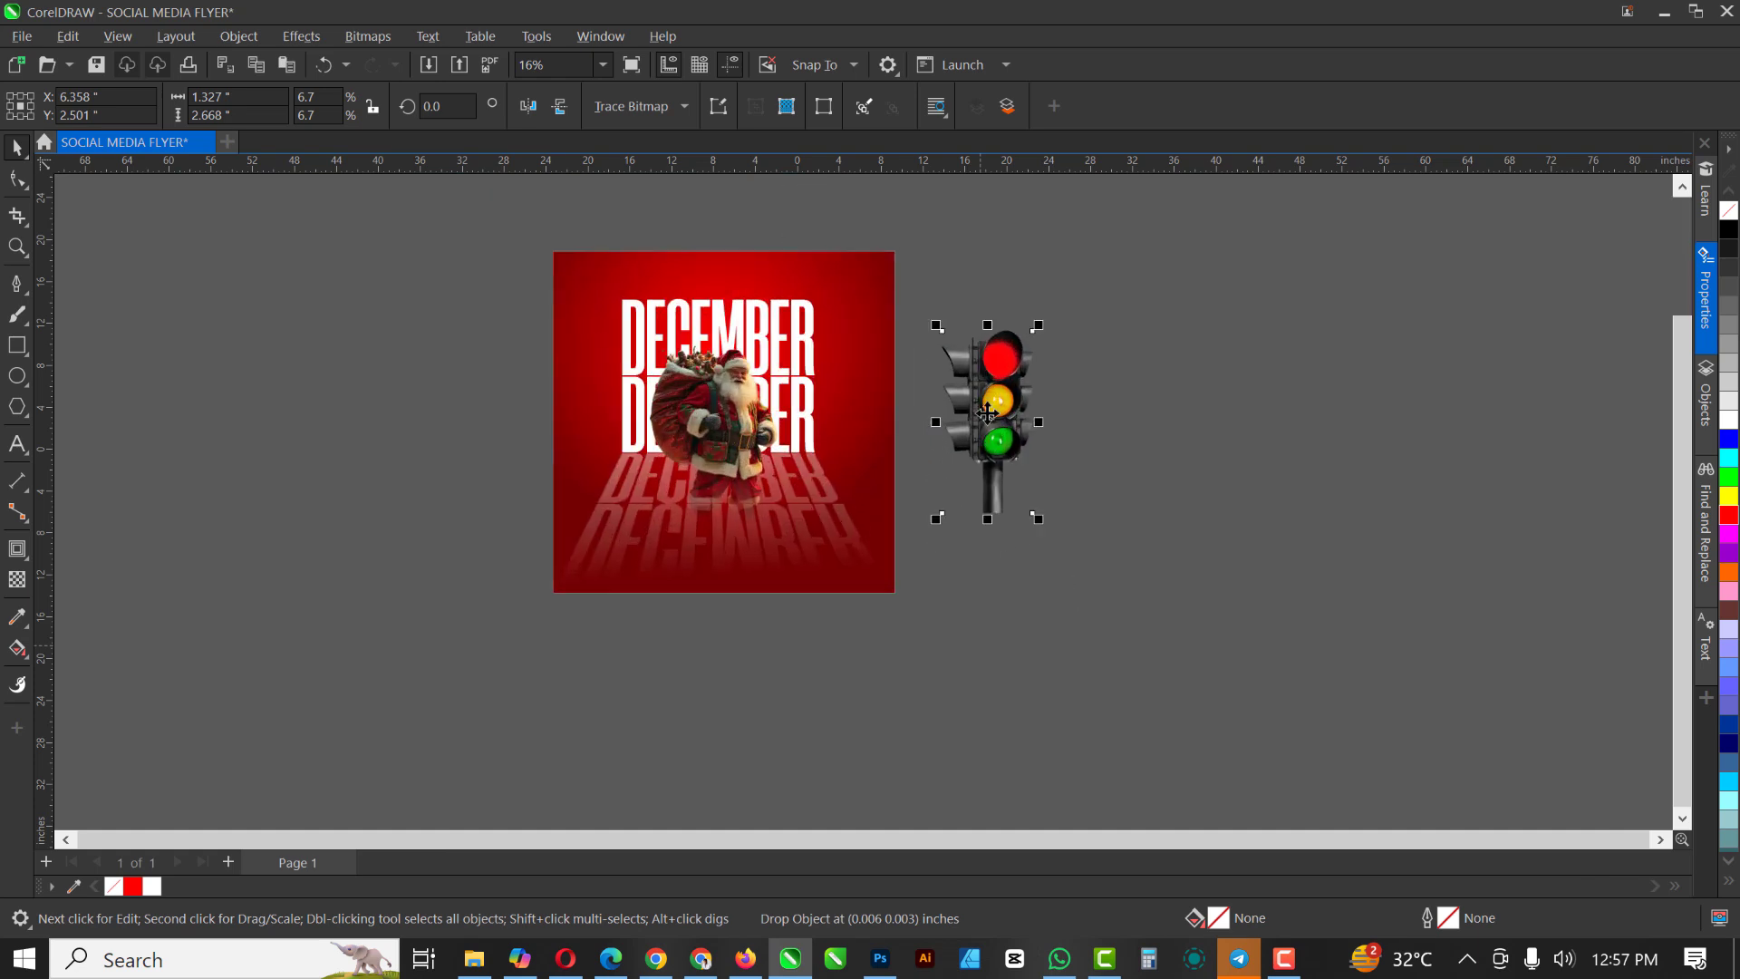
left_click_drag(993, 398, 881, 539)
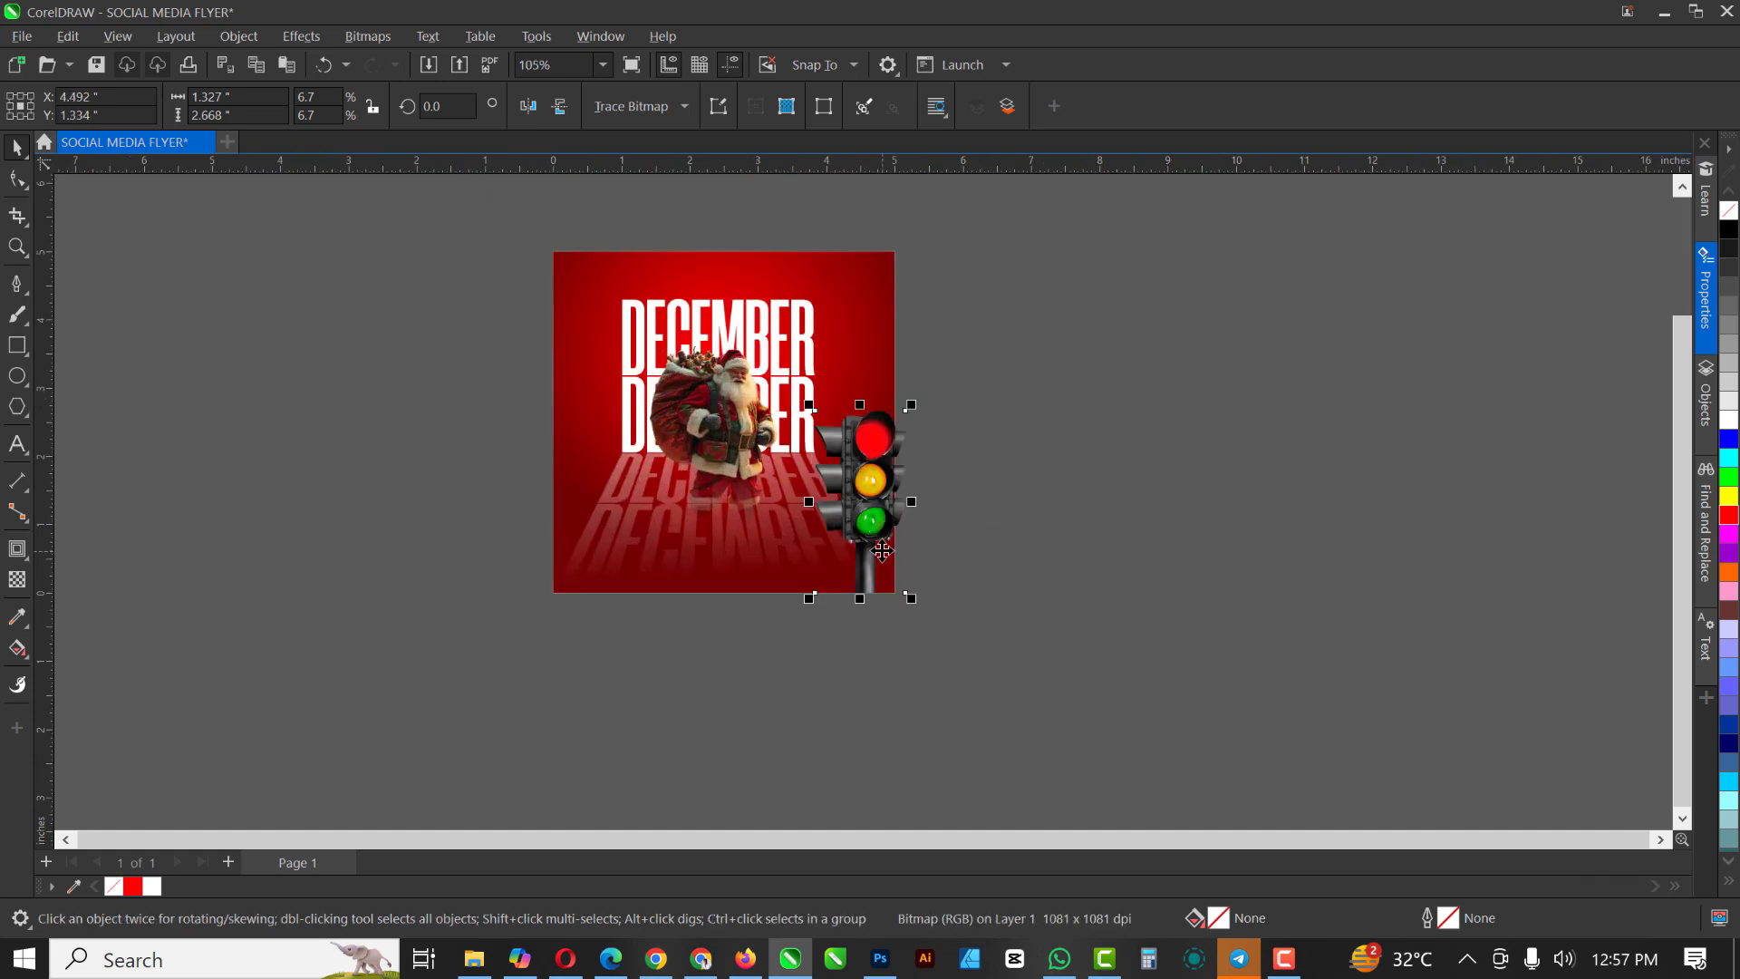
Rotate the traffic light to about 18.3° so that its top leans toward the Santa
left_click(870, 512)
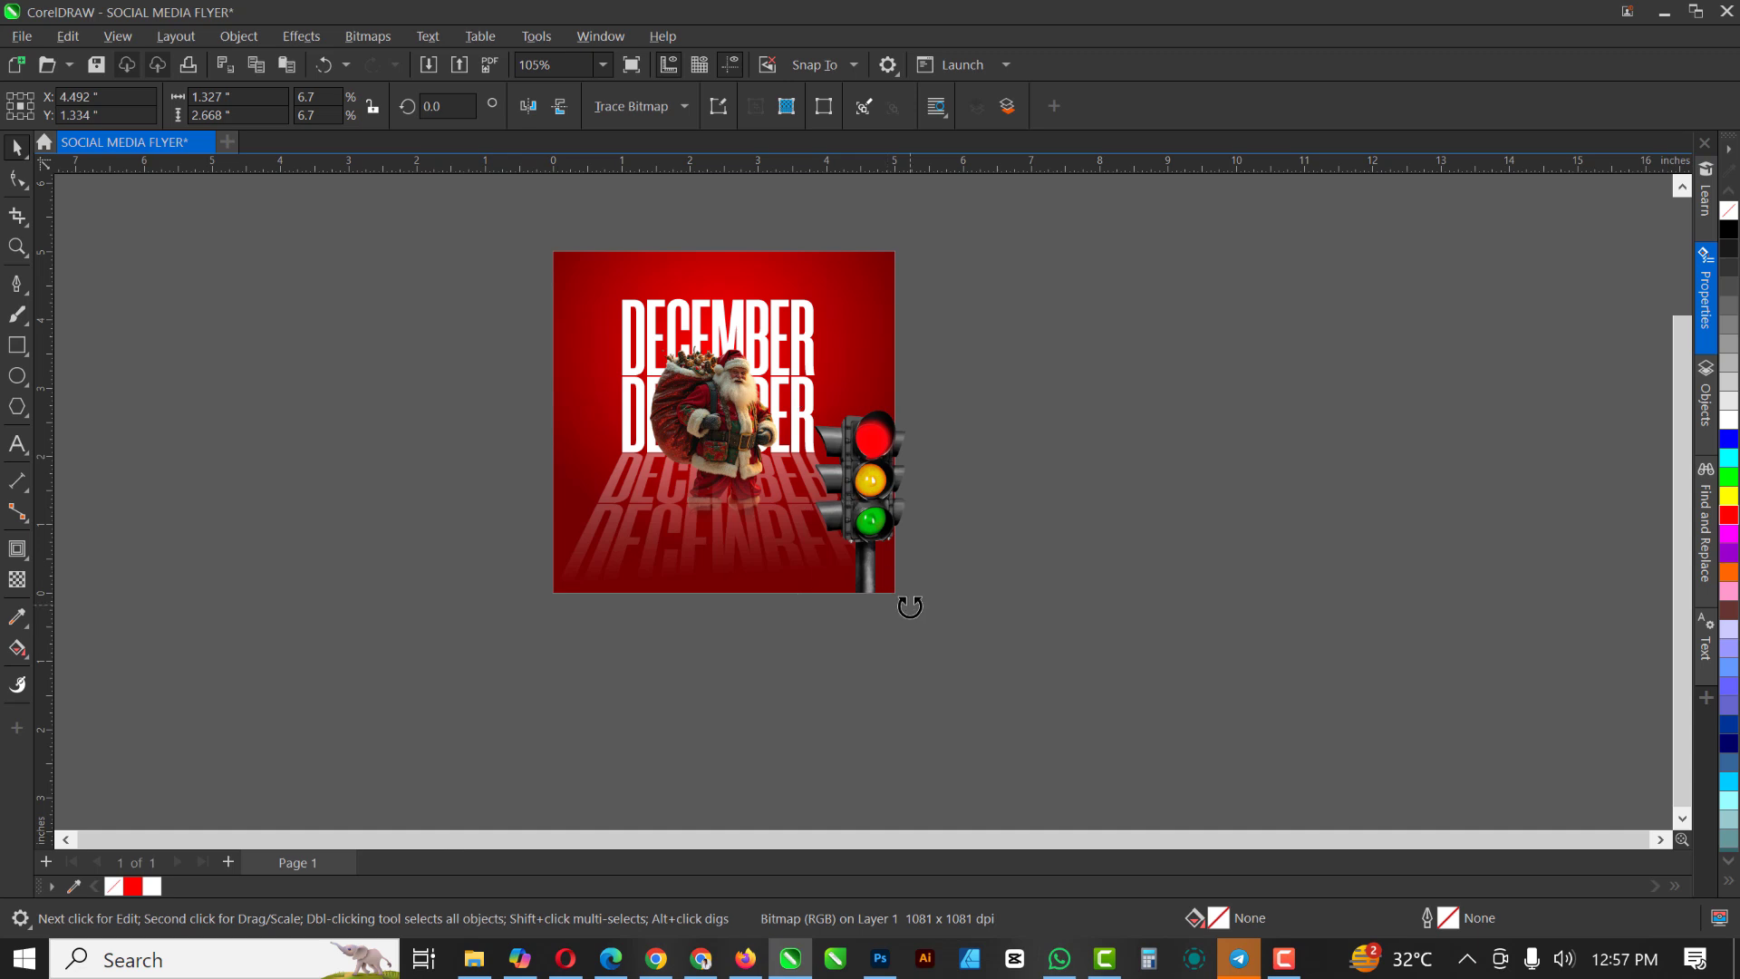
left_click_drag(910, 599, 888, 640)
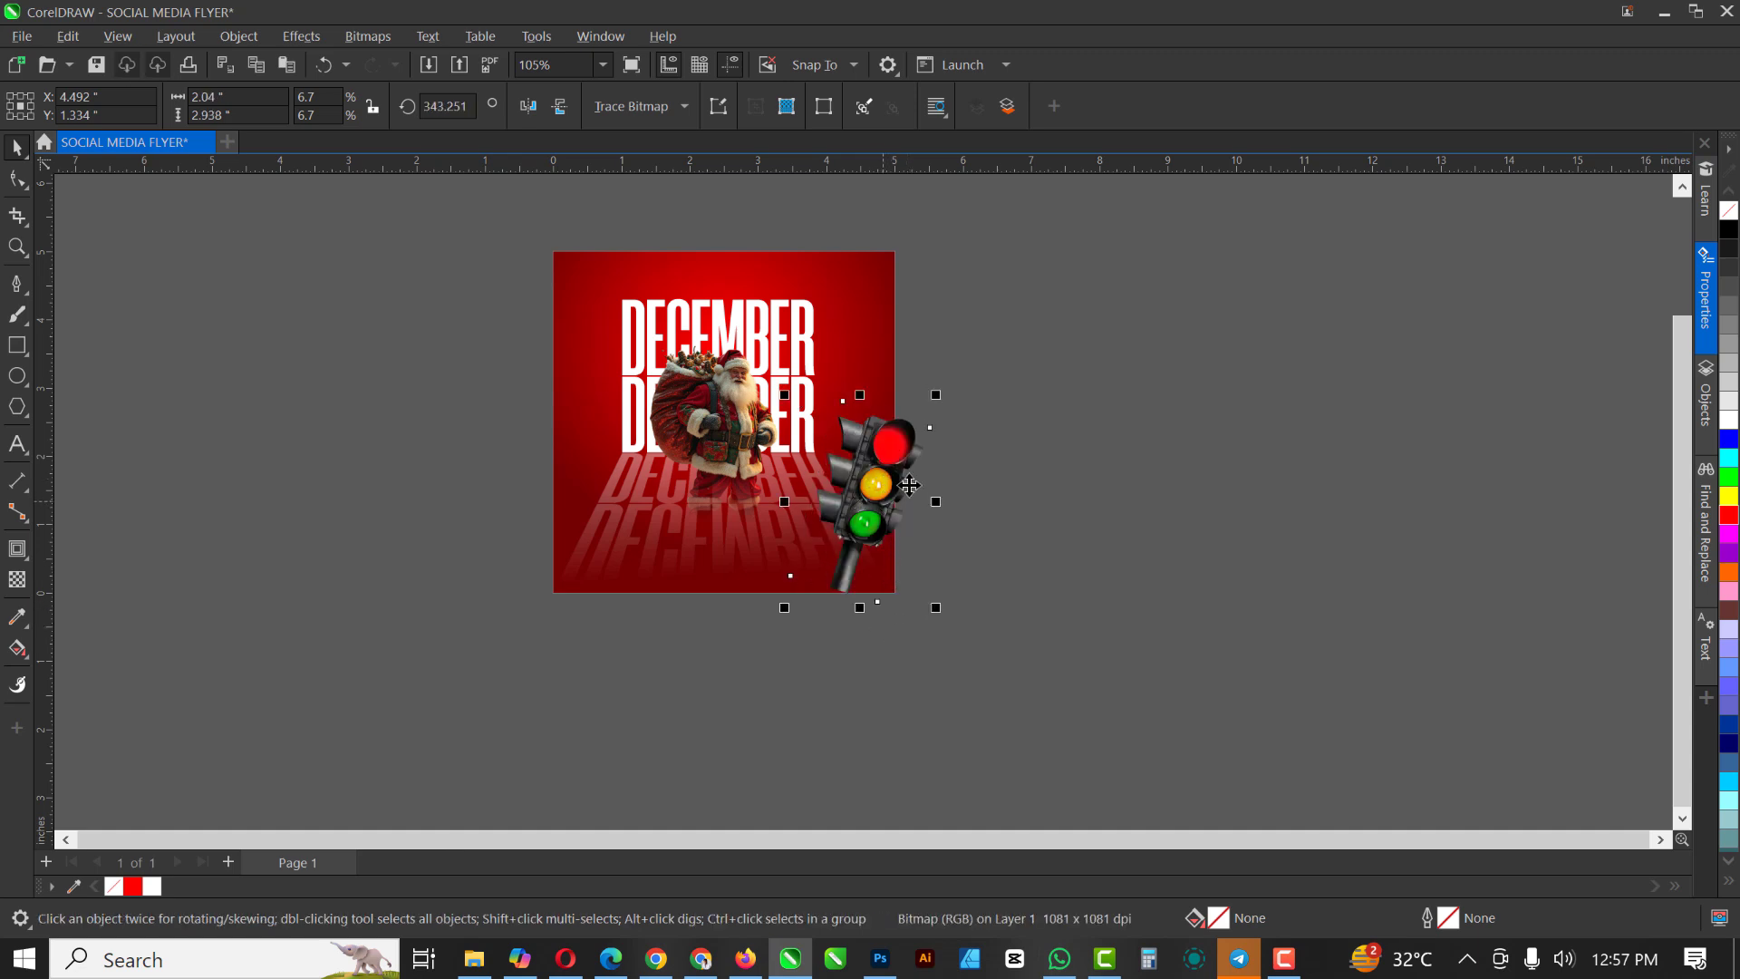
mouse_move(938, 615)
left_mouse_down()
mouse_move(988, 584)
mouse_move(959, 614)
left_mouse_up()
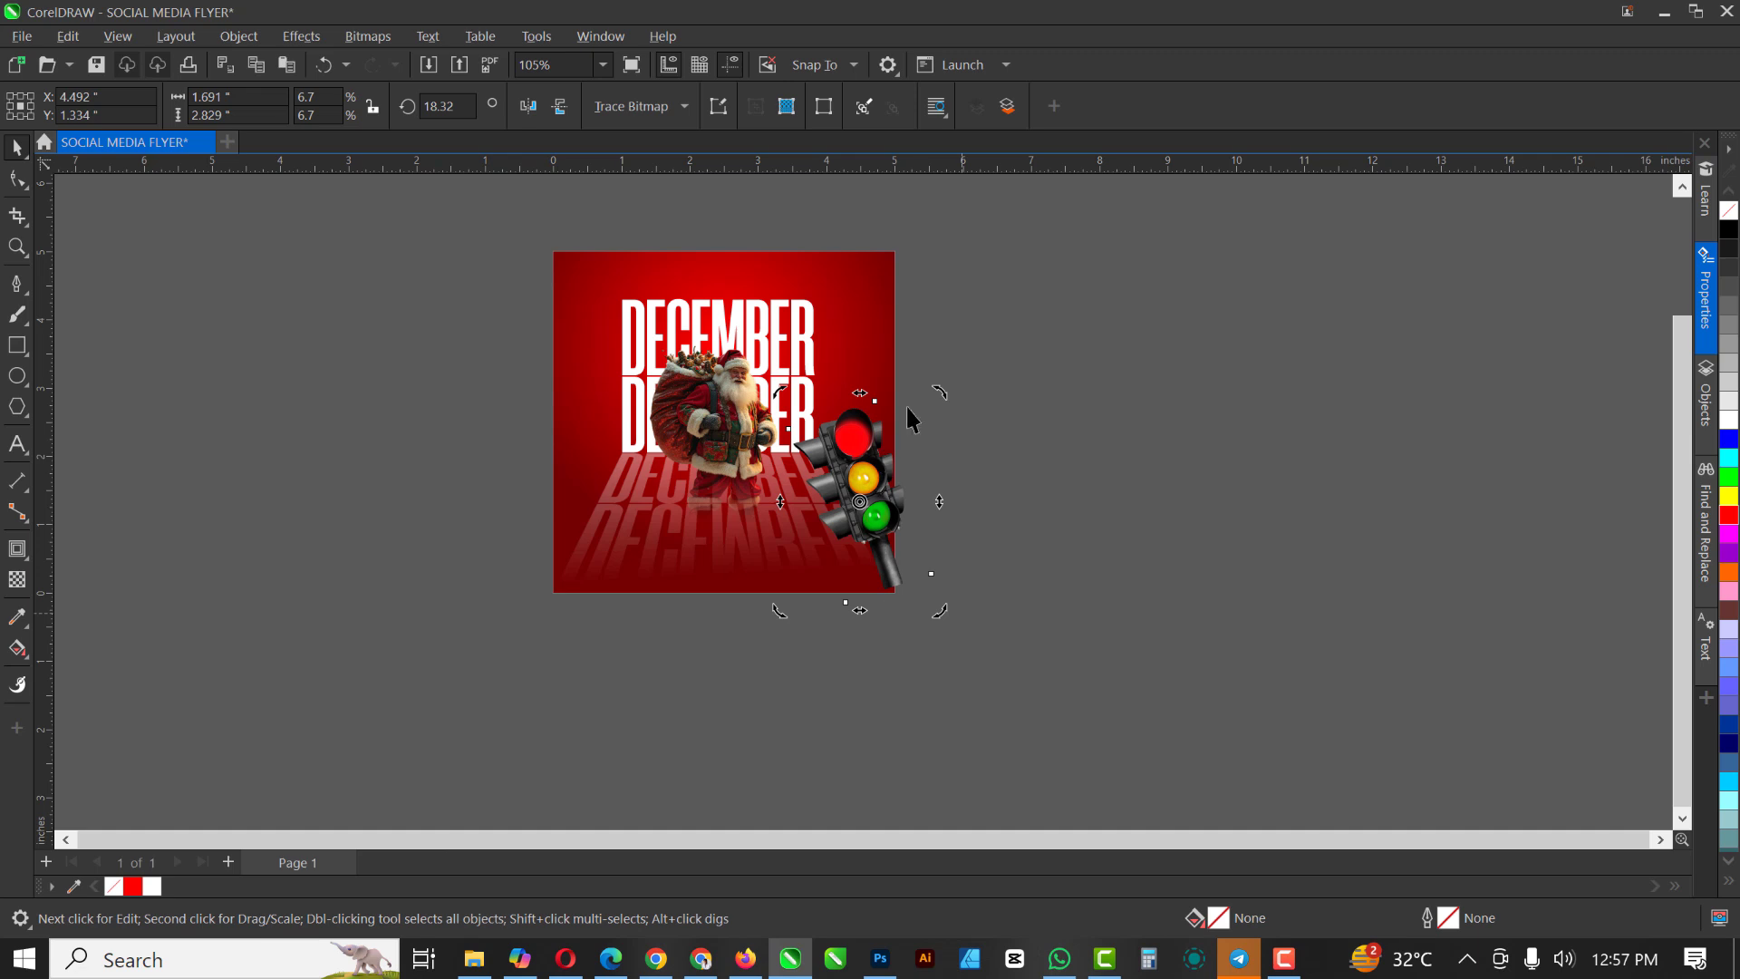
Enlarge the traffic light to about 8.8% and position it overhanging the flyer's right edge at about X 4.71, Y 1.37 inches
left_click(878, 457)
left_click_drag(936, 384, 853, 494)
scroll(847, 476, "up", 2)
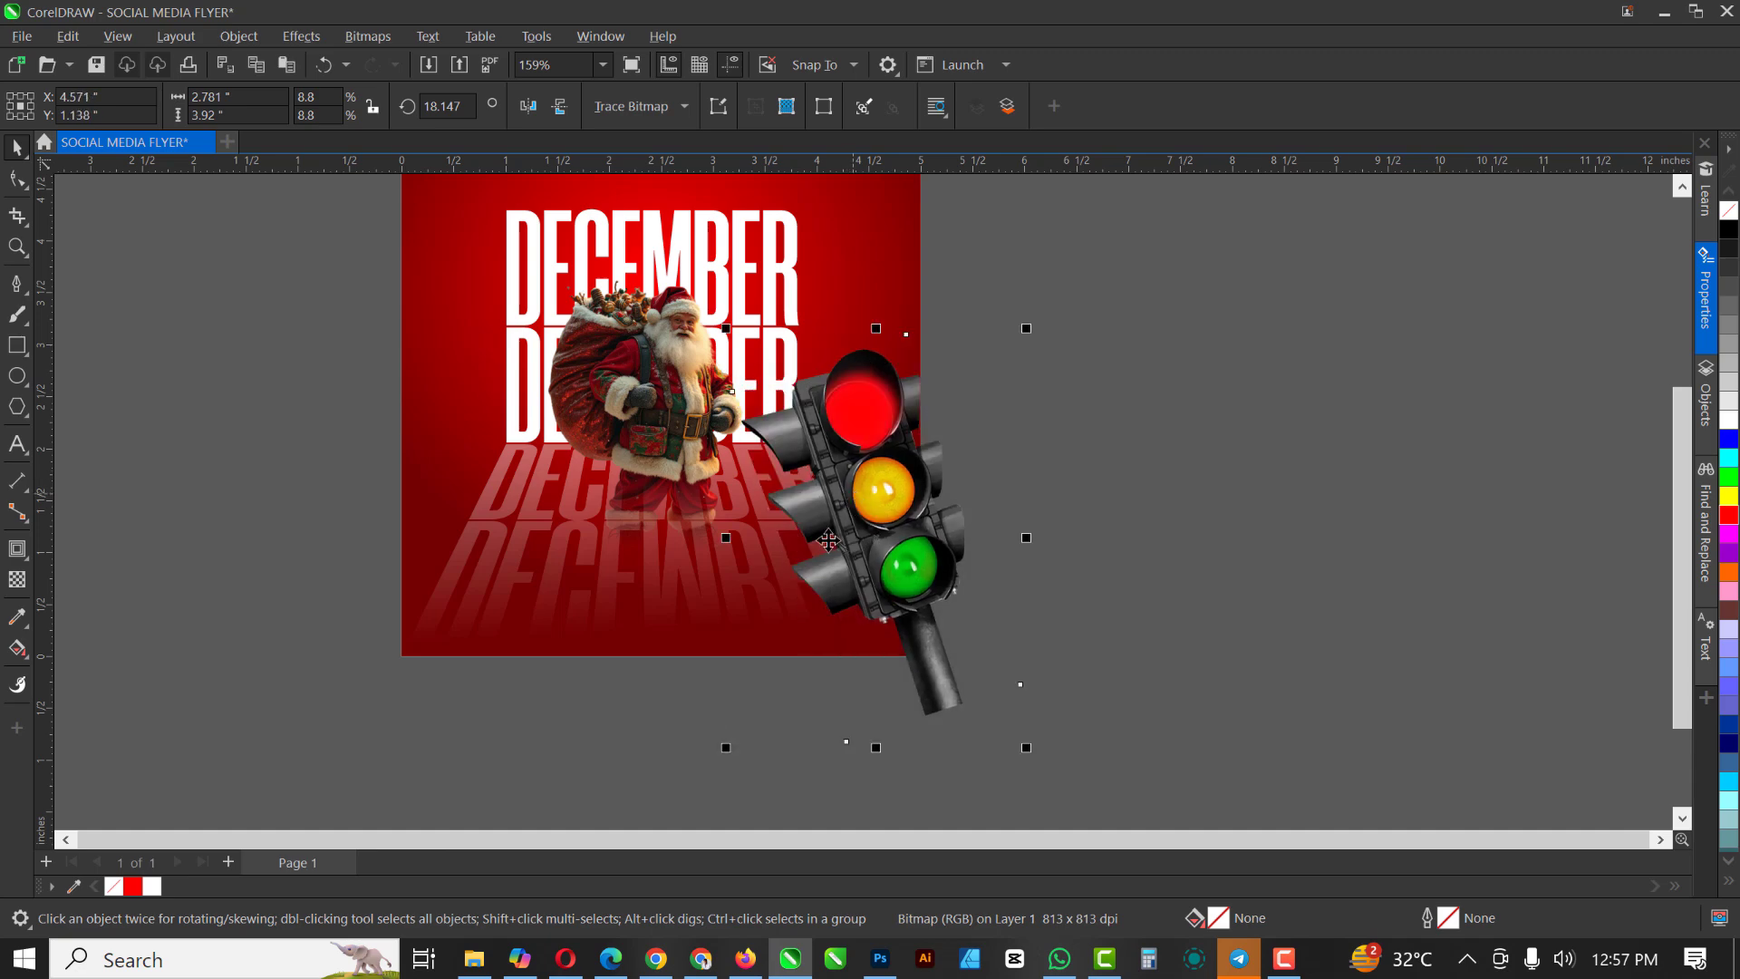
left_click_drag(846, 485, 859, 465)
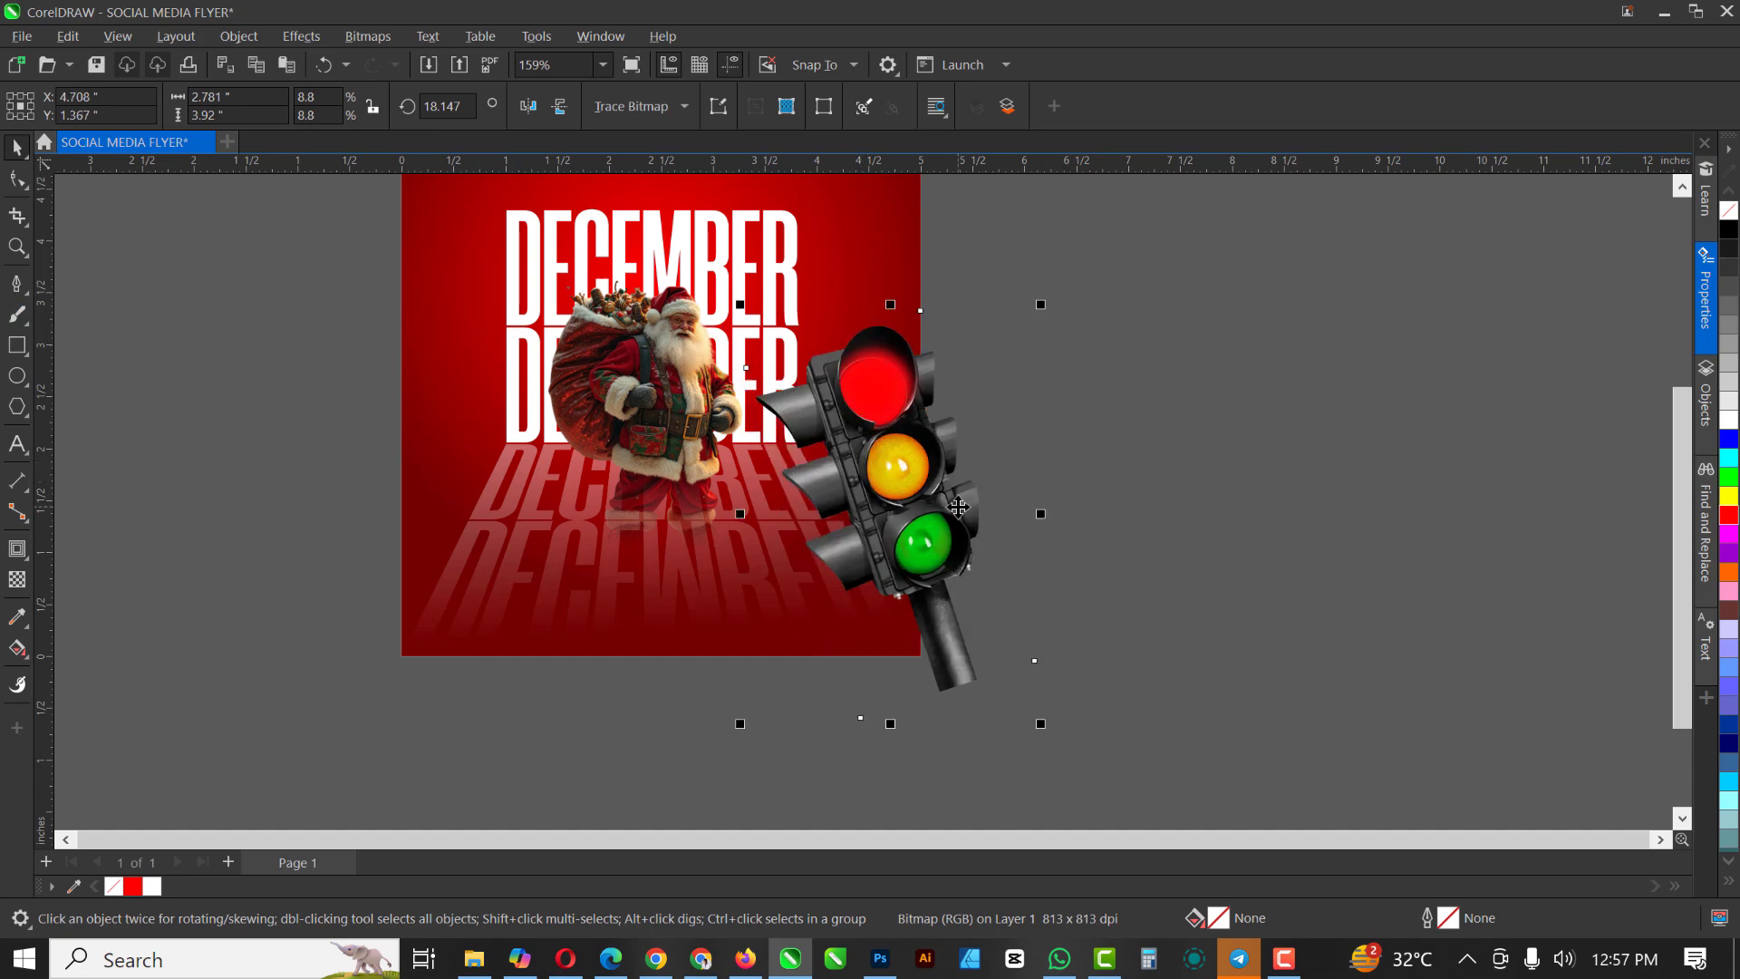
scroll(959, 508, "down", 1)
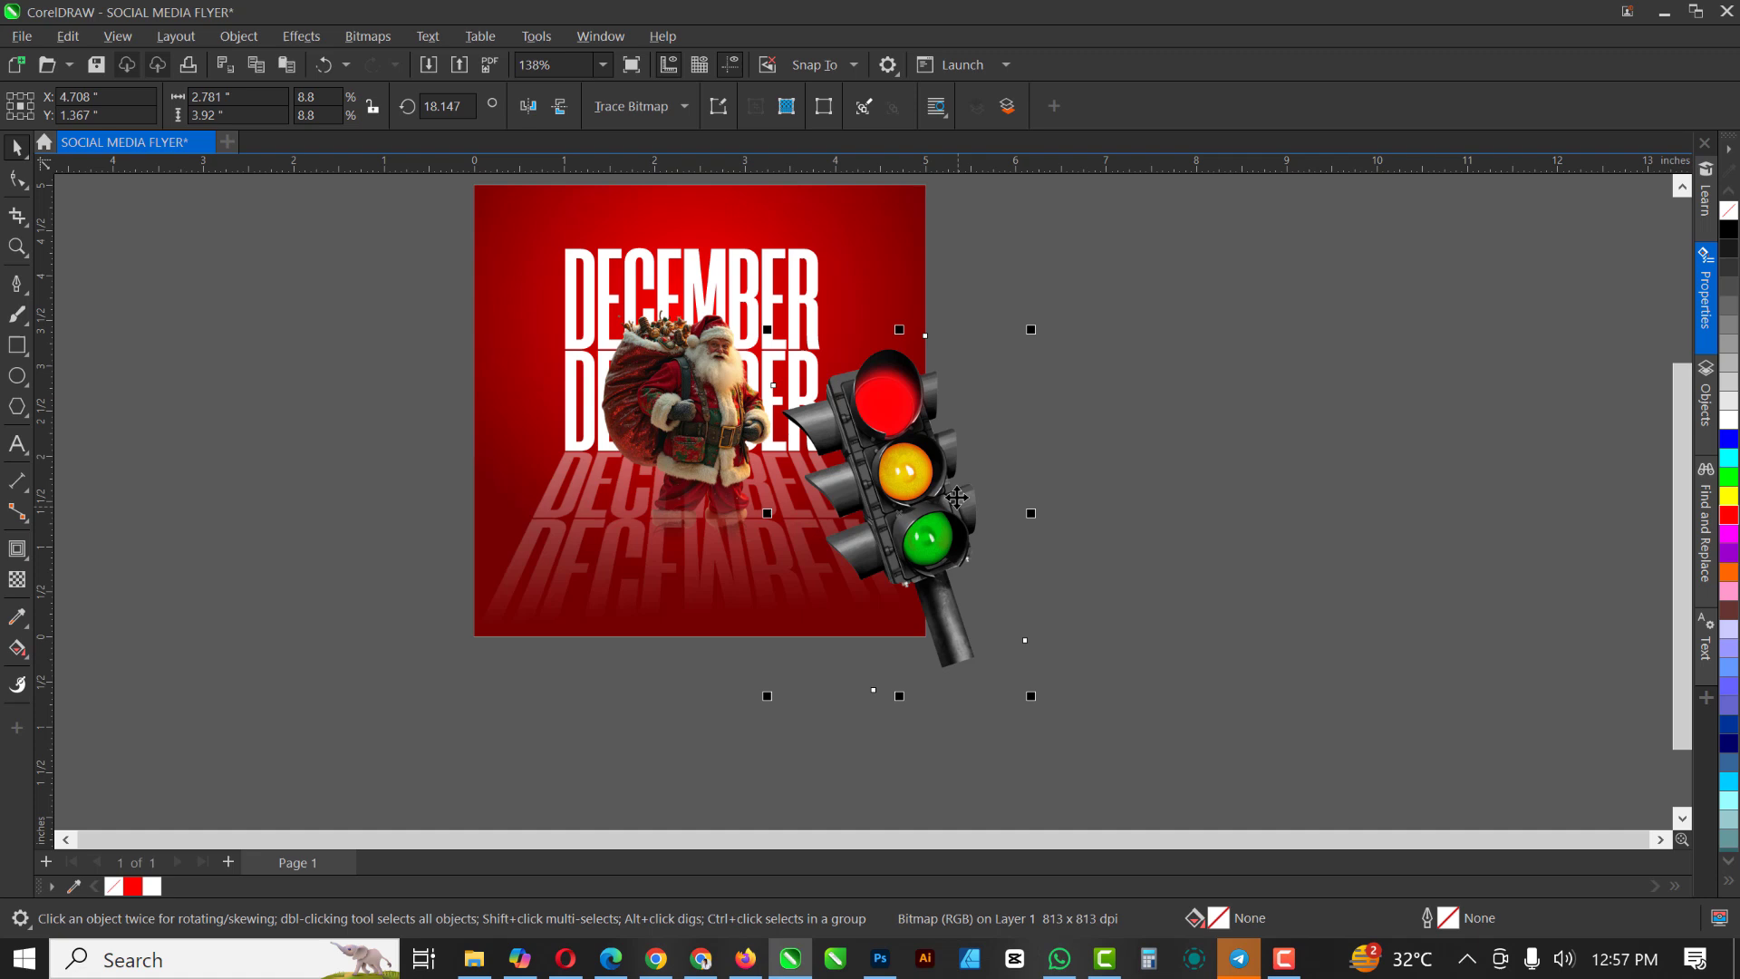
left_click(20, 219)
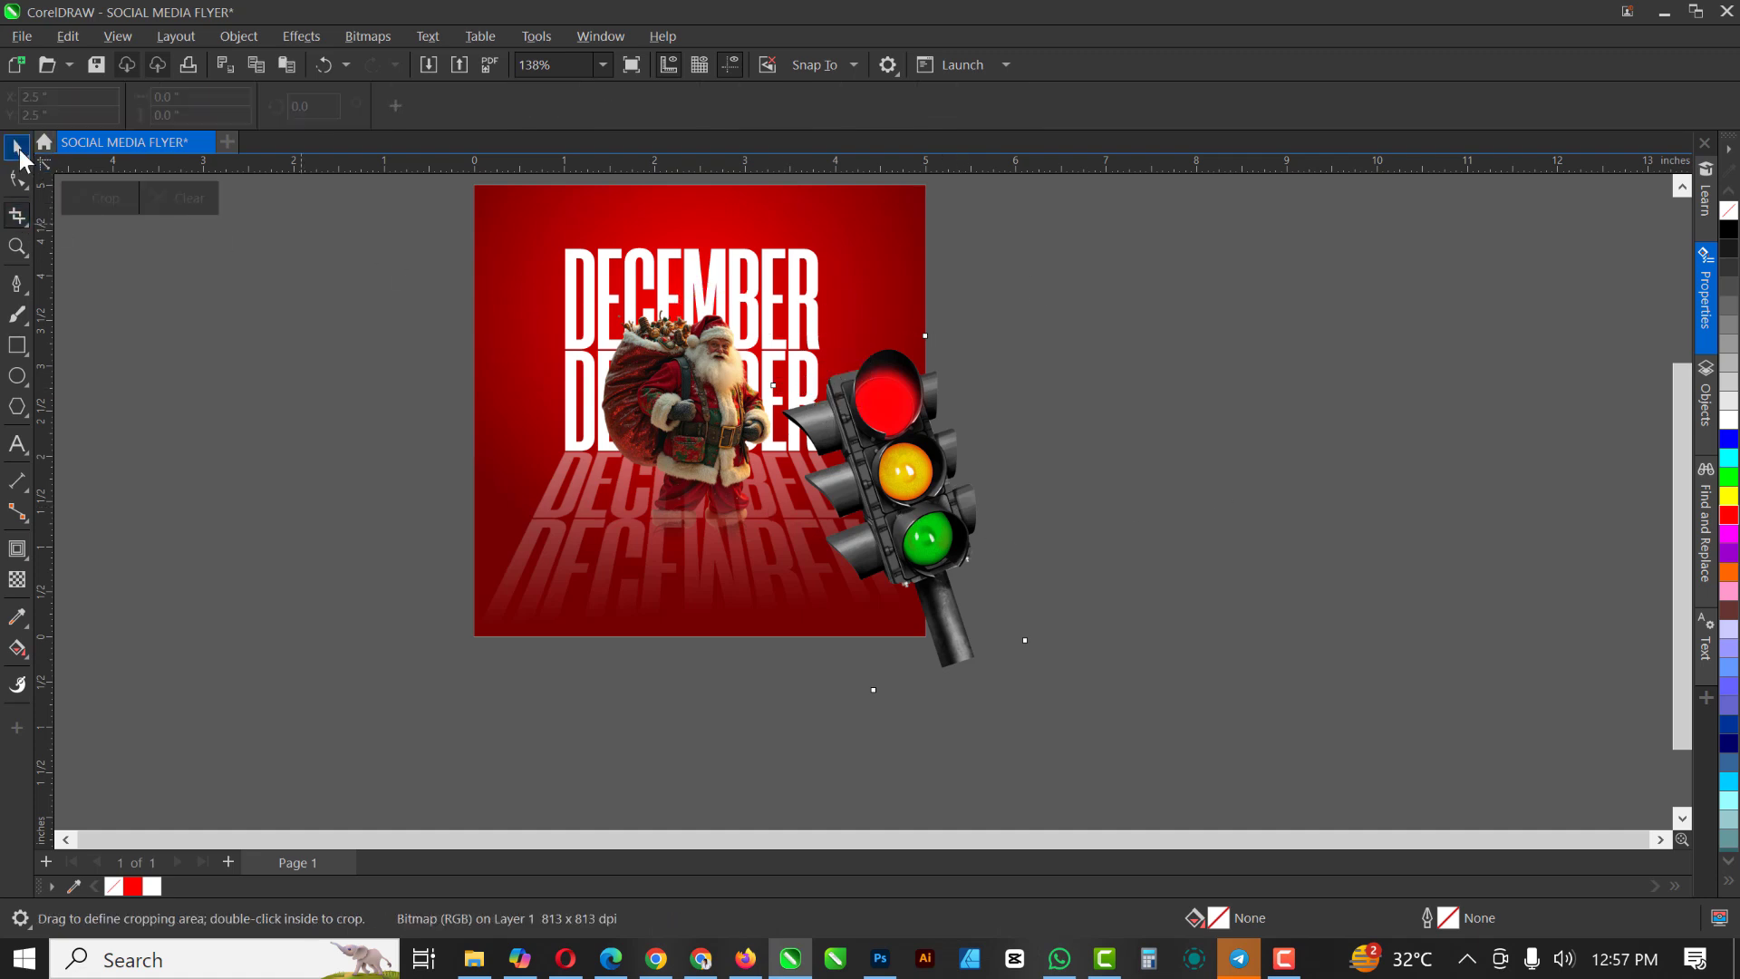
left_click(856, 419)
left_click_drag(910, 478, 1136, 454)
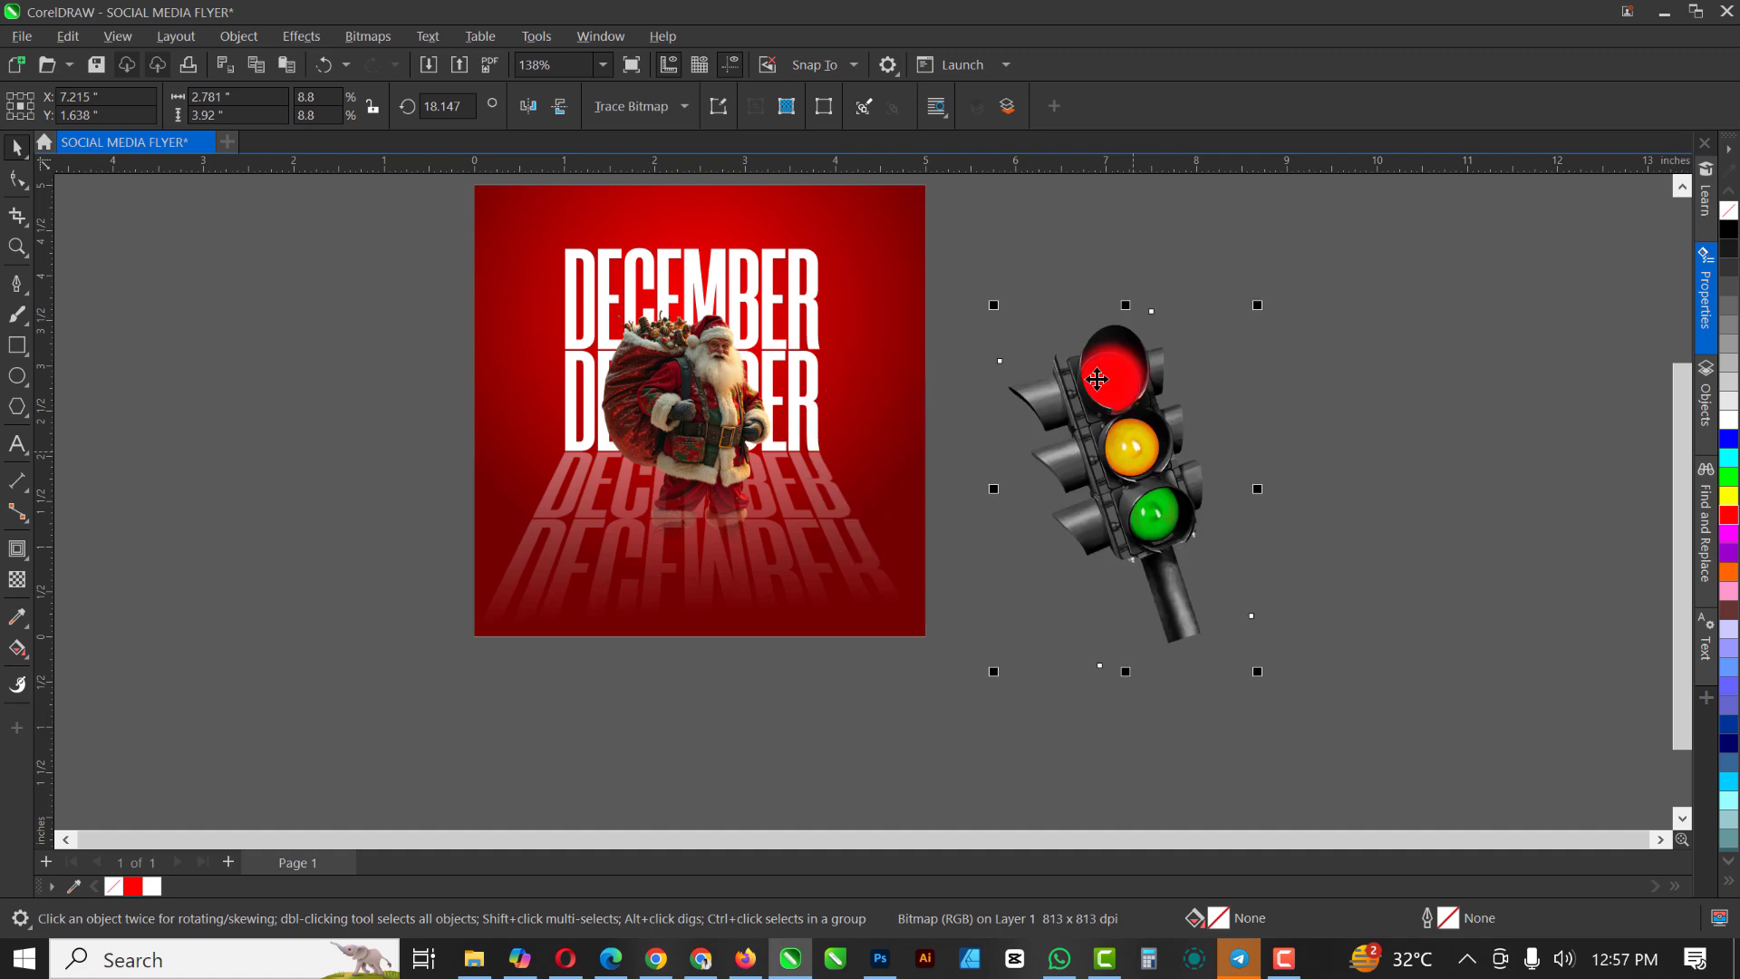
key("ctrl+z")
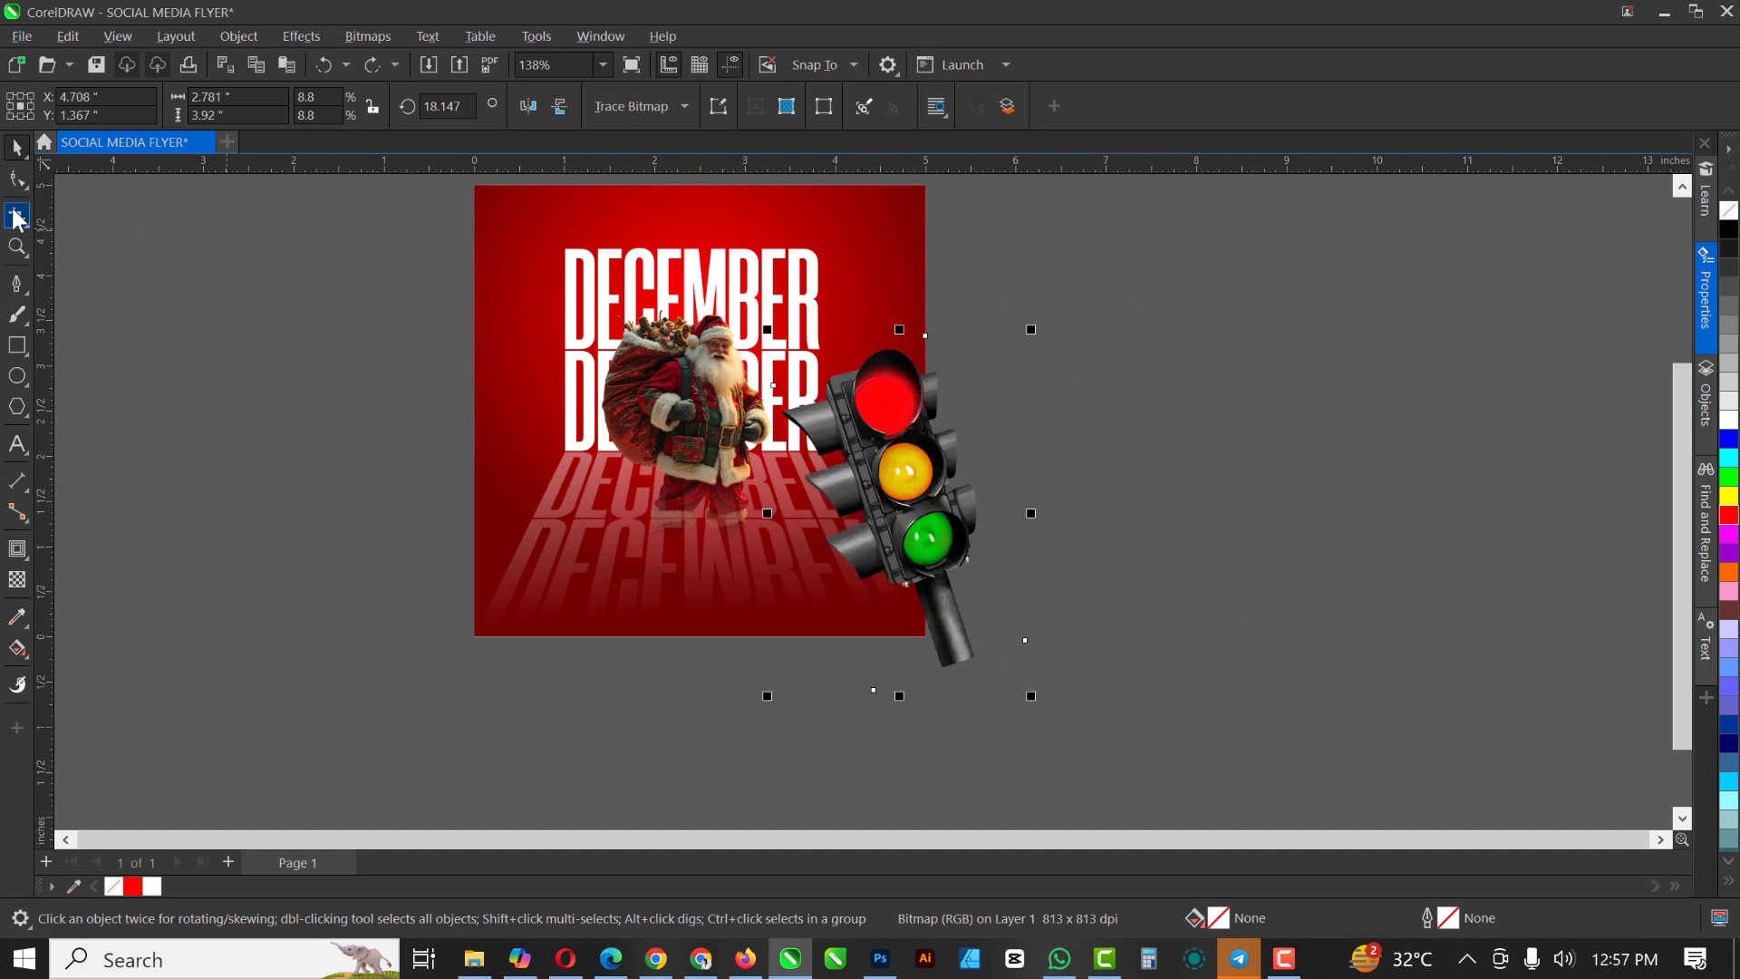
Crop the traffic light to the flyer's right and bottom edges with a crop area of about 1.97 × 3.5 inches
left_click(16, 218)
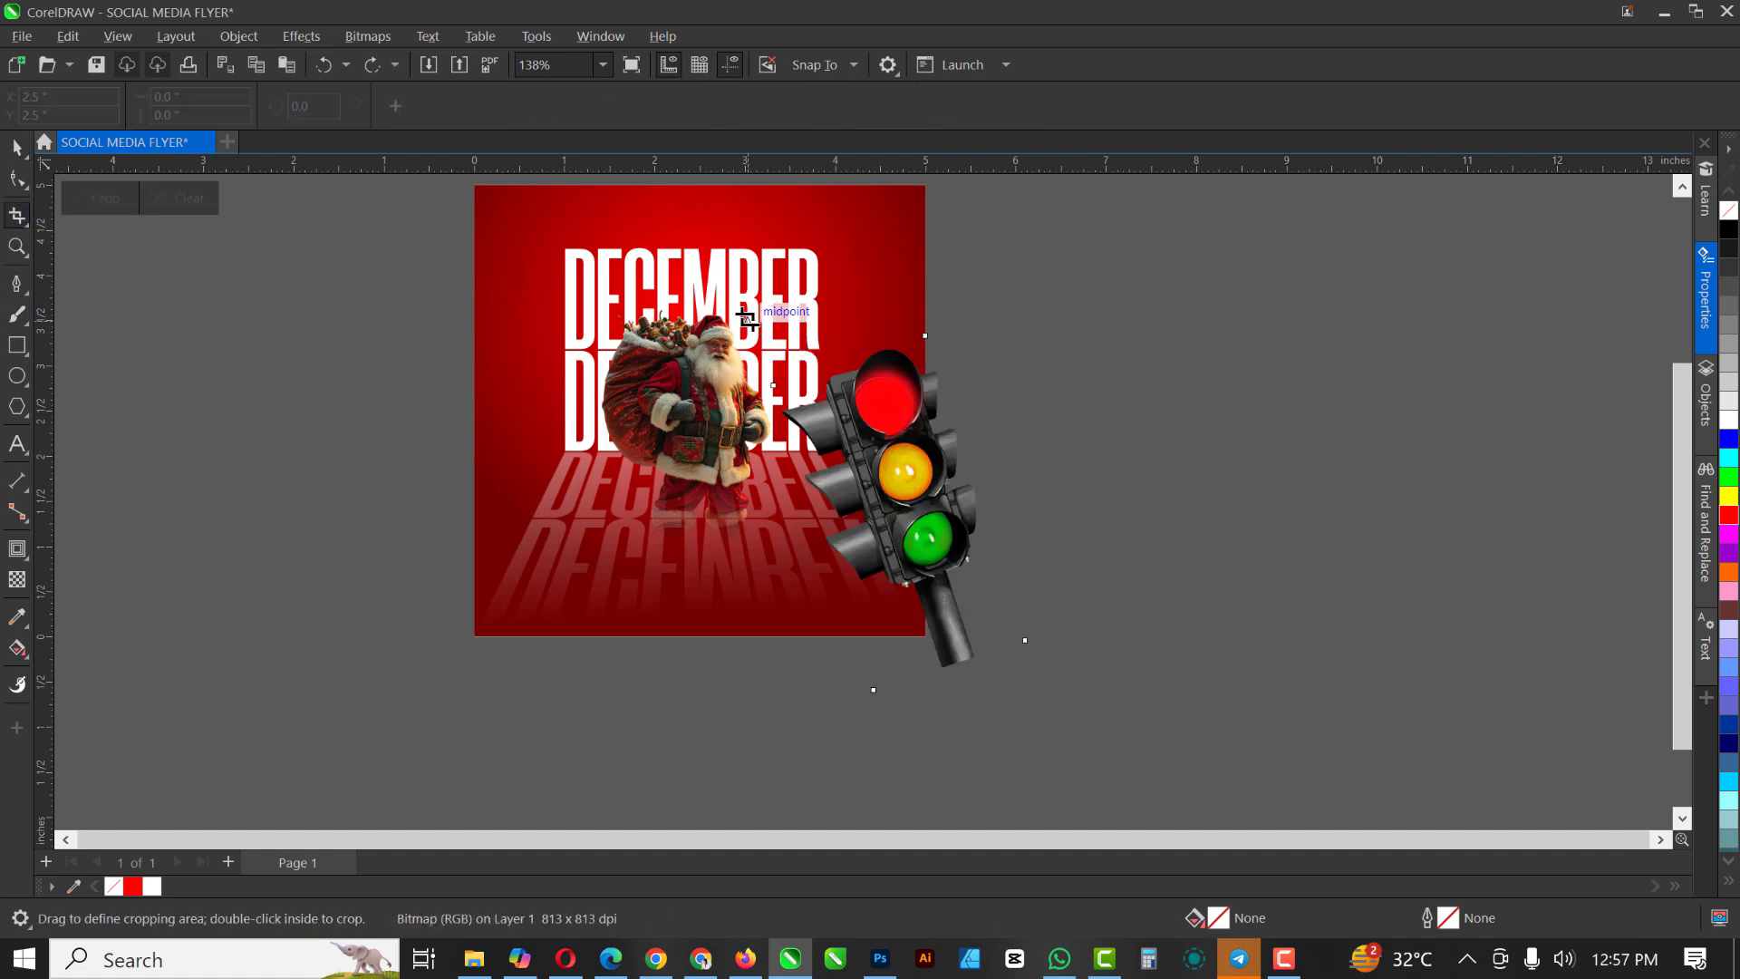
left_click_drag(746, 319, 926, 637)
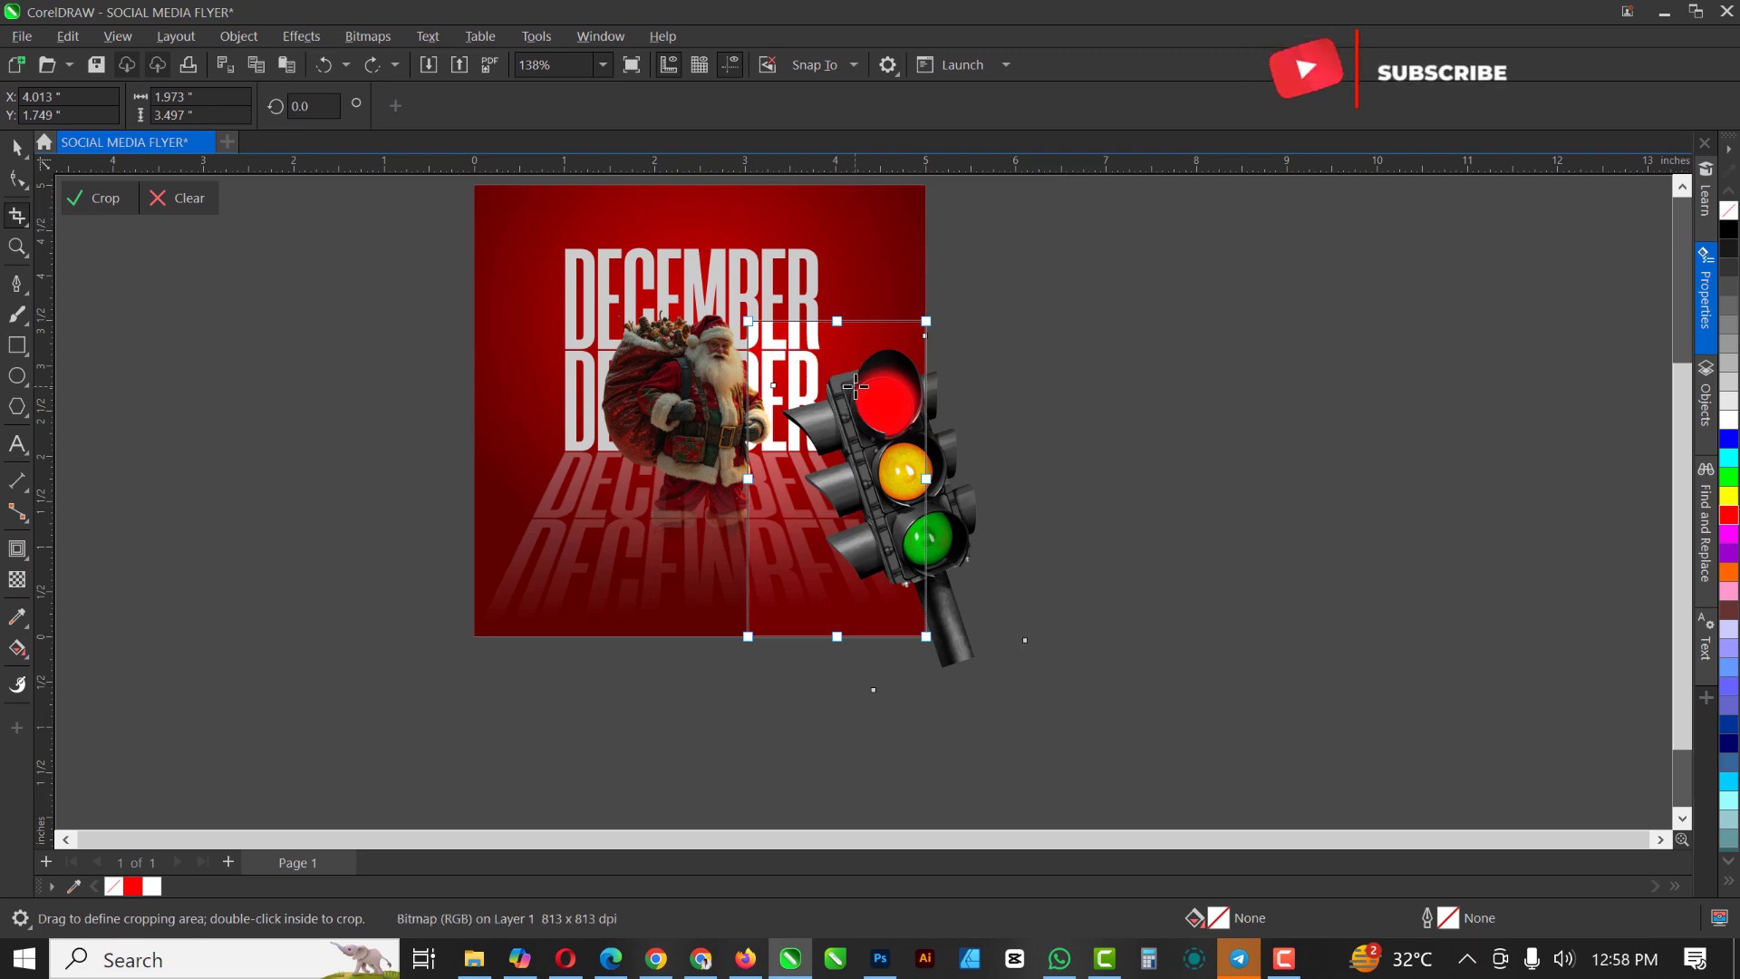
double_click(870, 432)
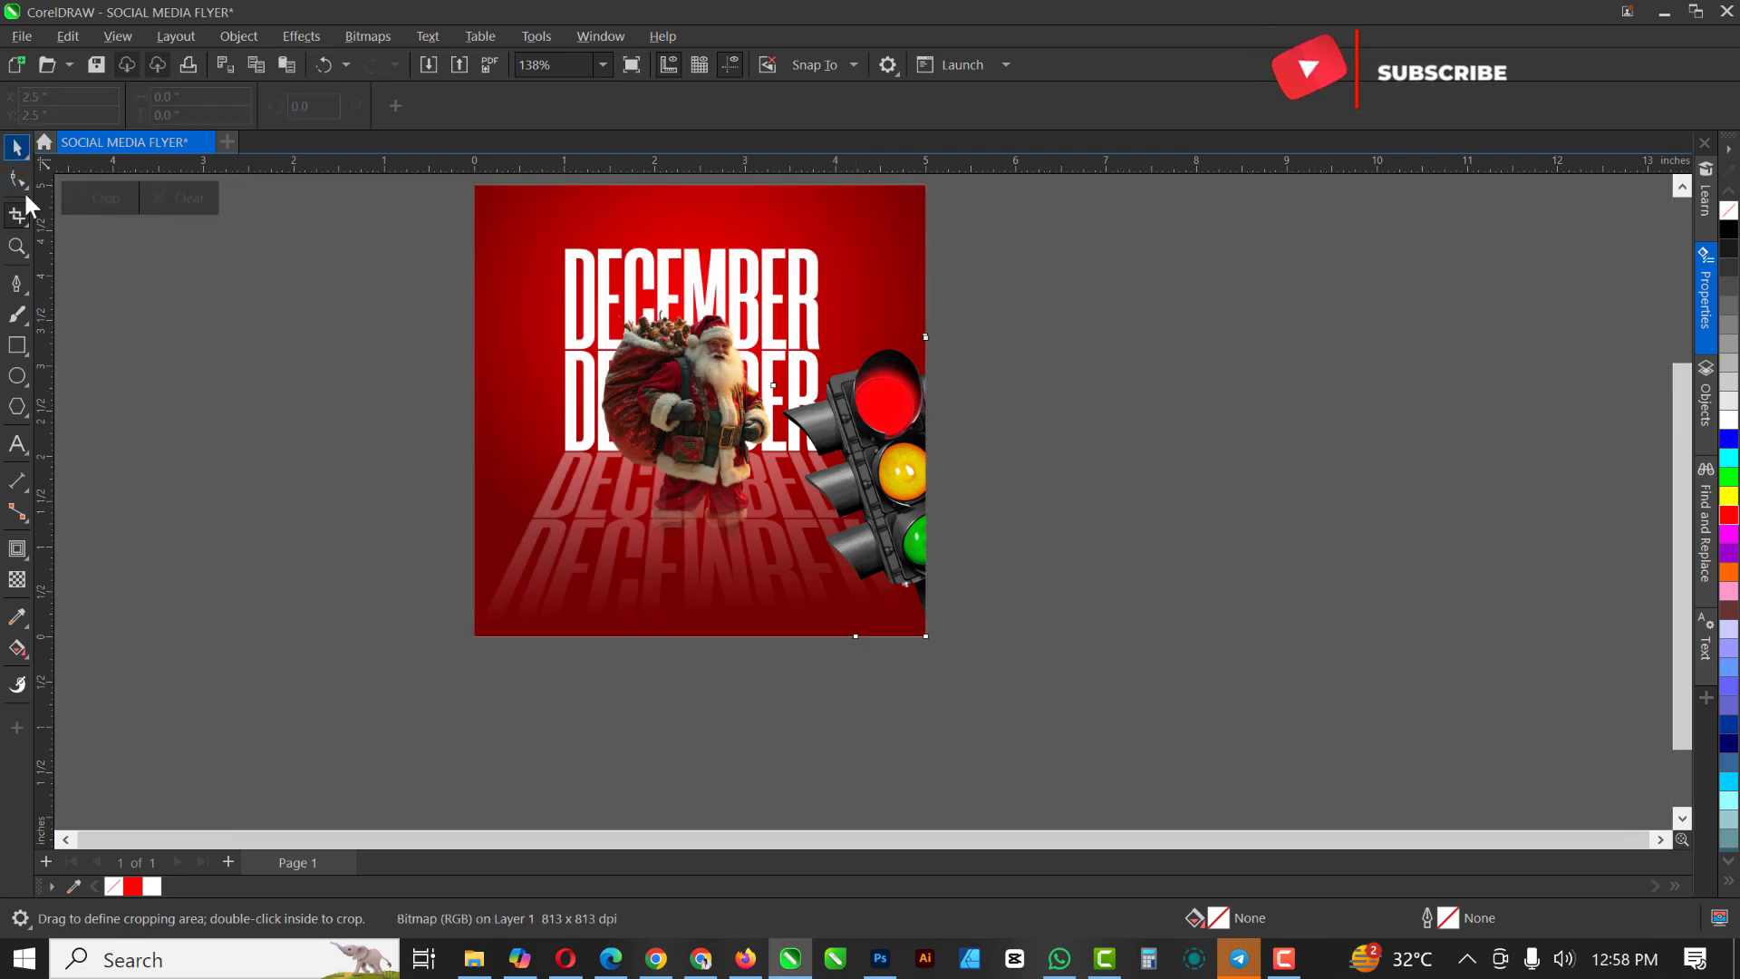
Move the top-right node of the cropped traffic light's outline onto the flyer's right edge with the Shape tool
scroll(861, 426, "up", 2)
key("space")
left_click(928, 476)
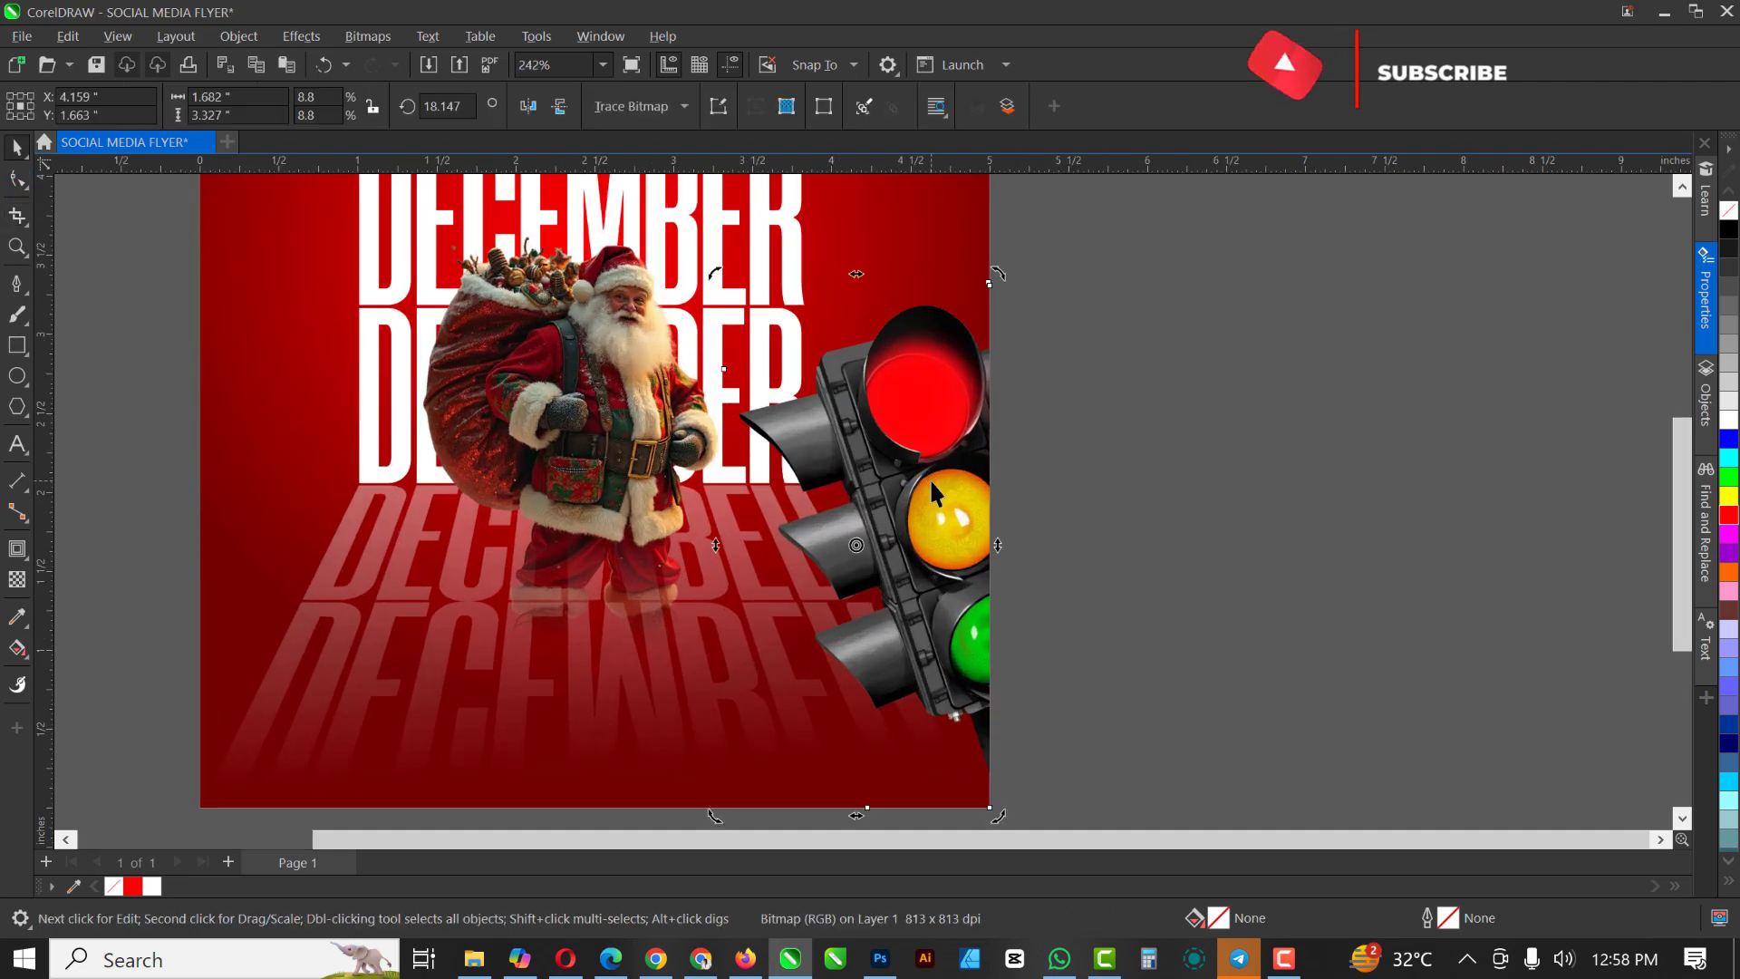
scroll(907, 472, "down", 1)
key("F10")
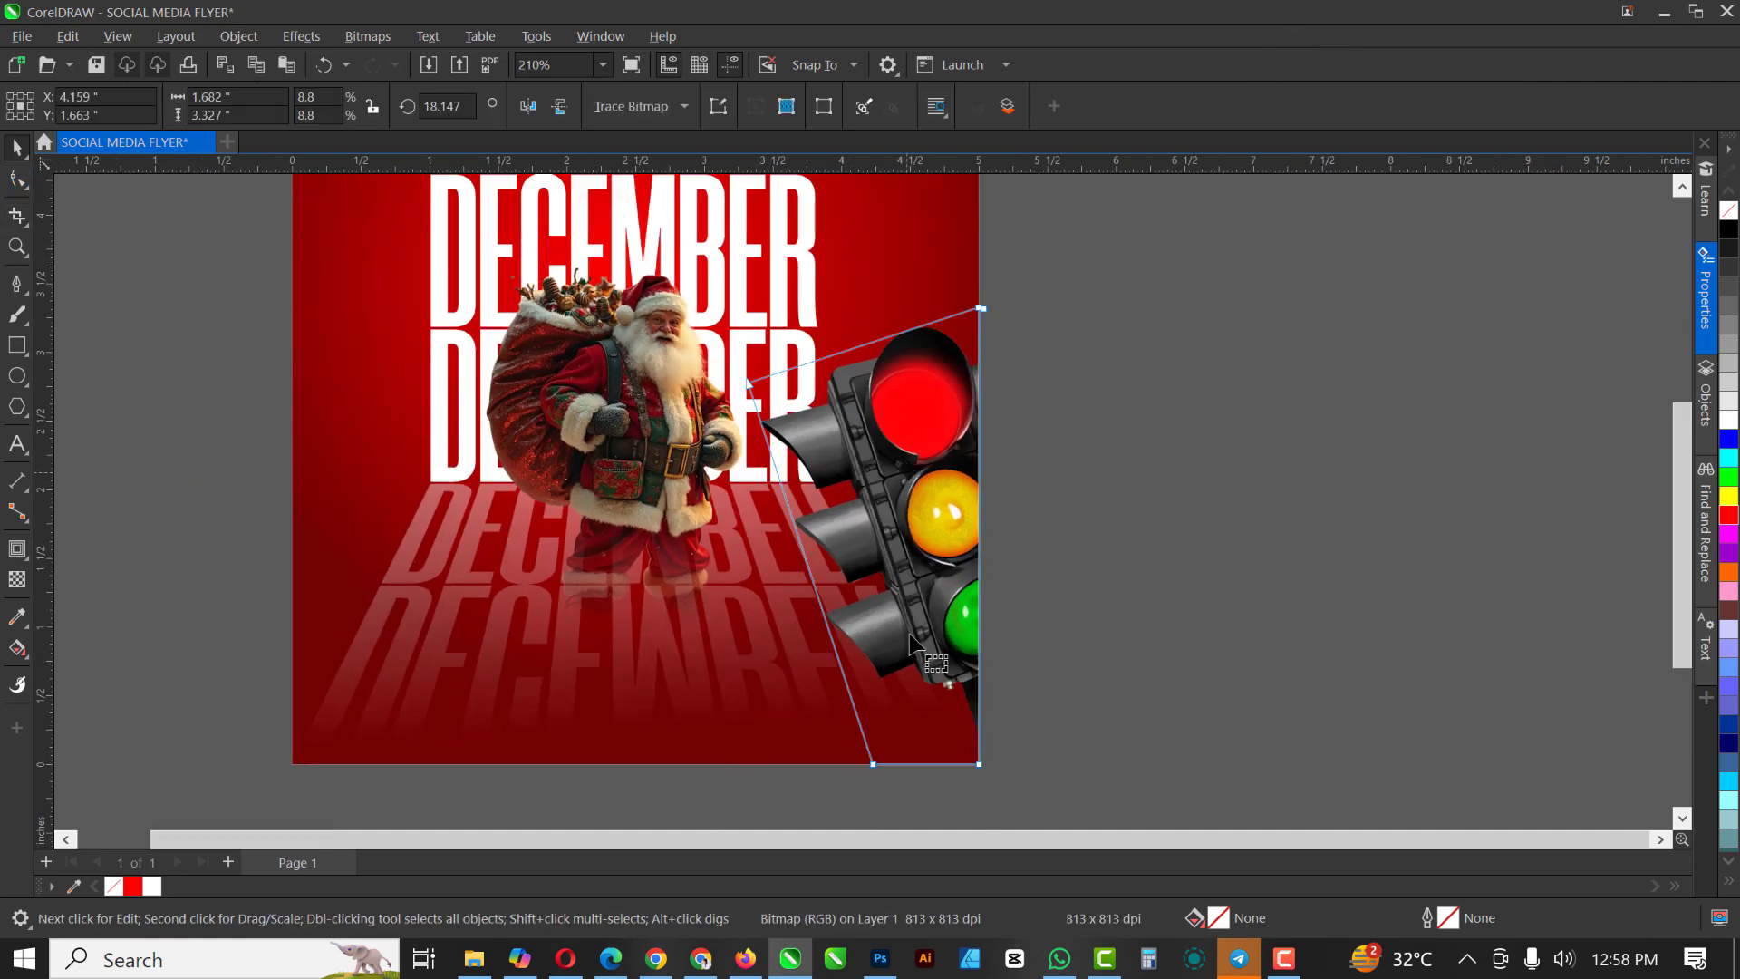
scroll(996, 326, "up", 10)
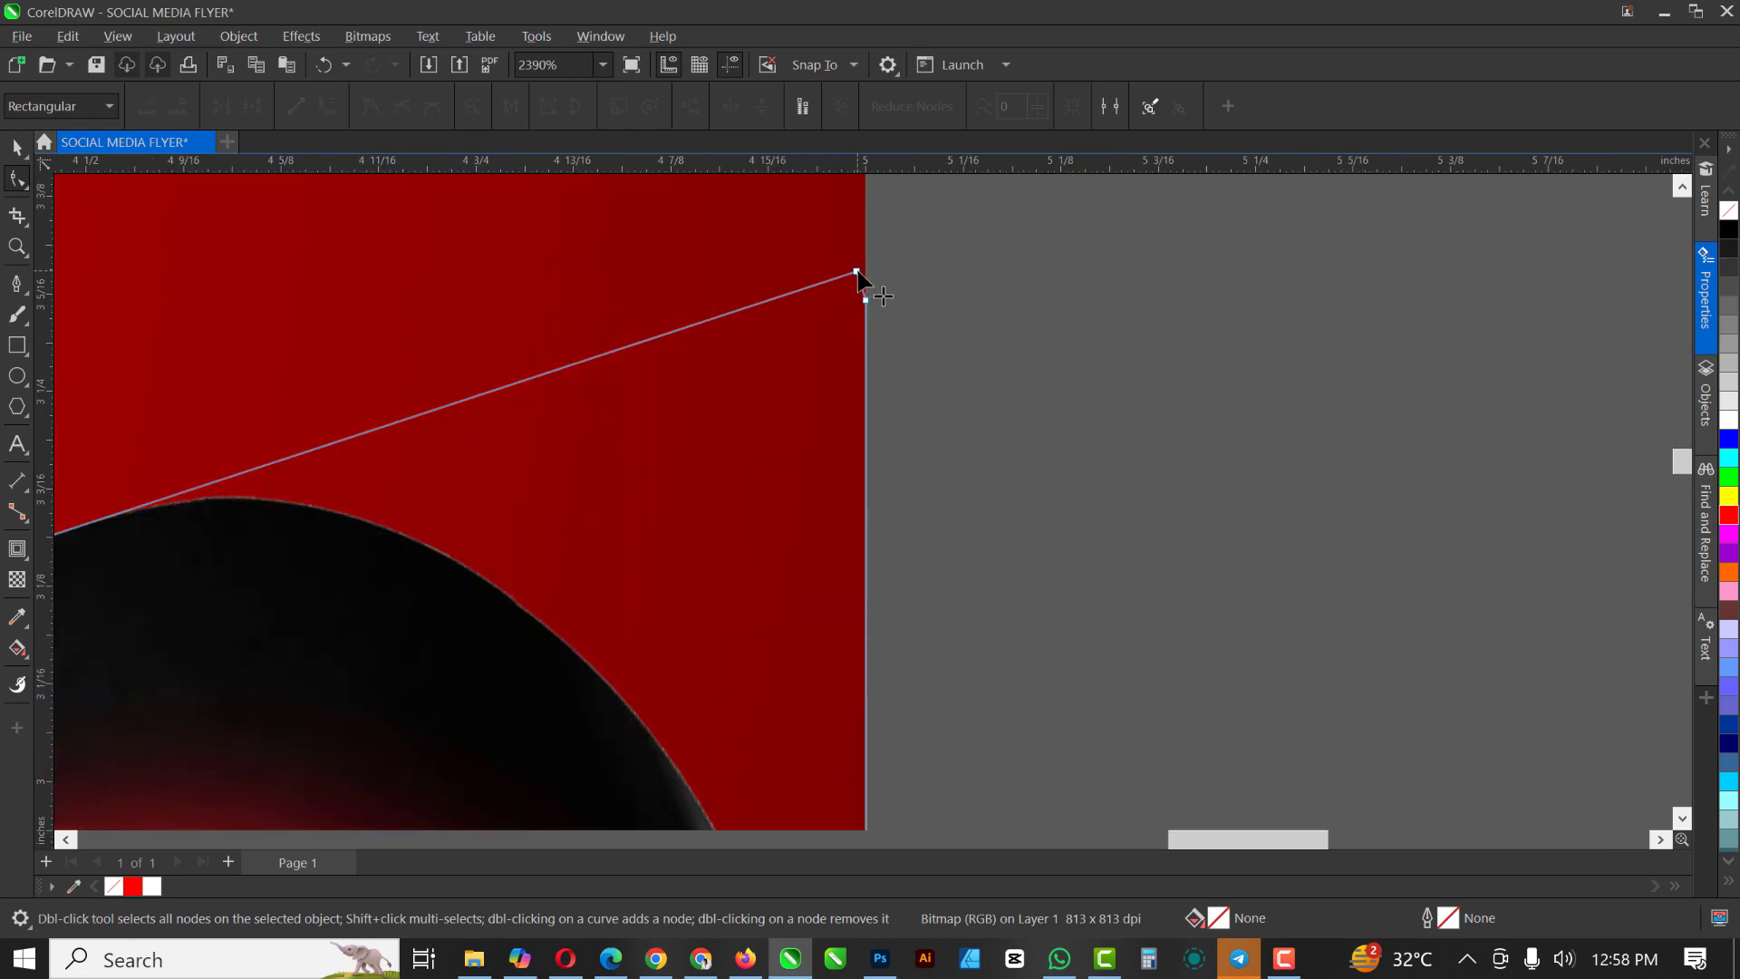
left_click_drag(858, 272, 865, 263)
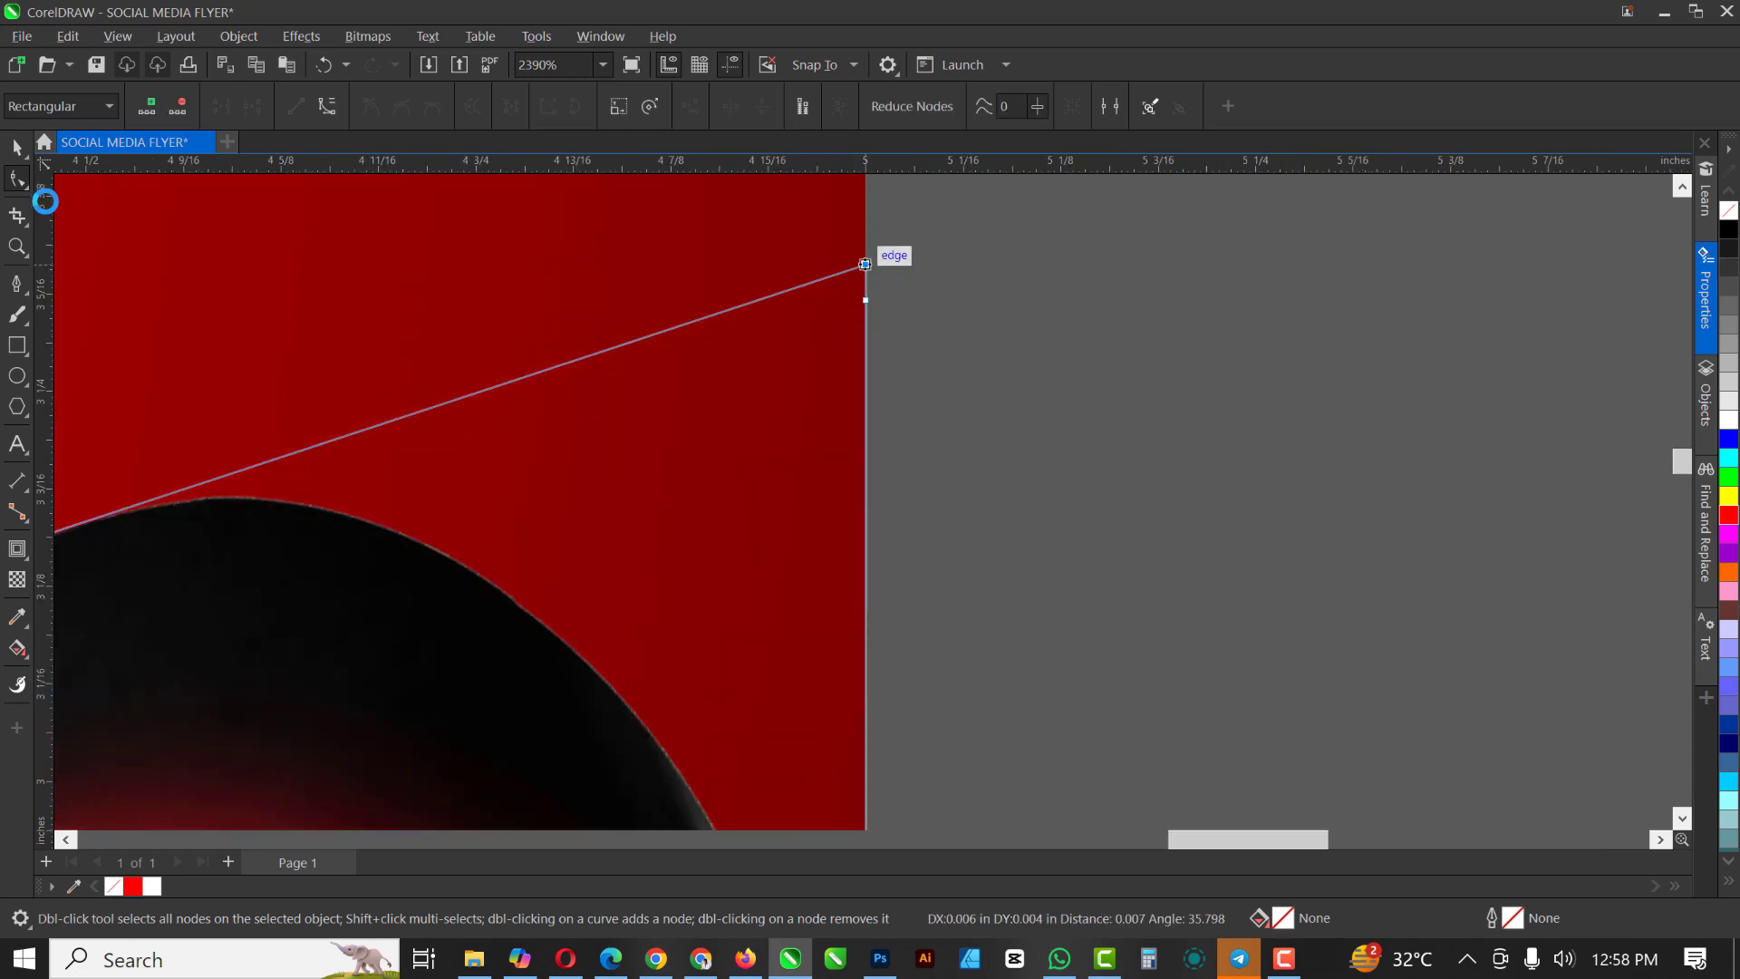
scroll(931, 302, "down", 4)
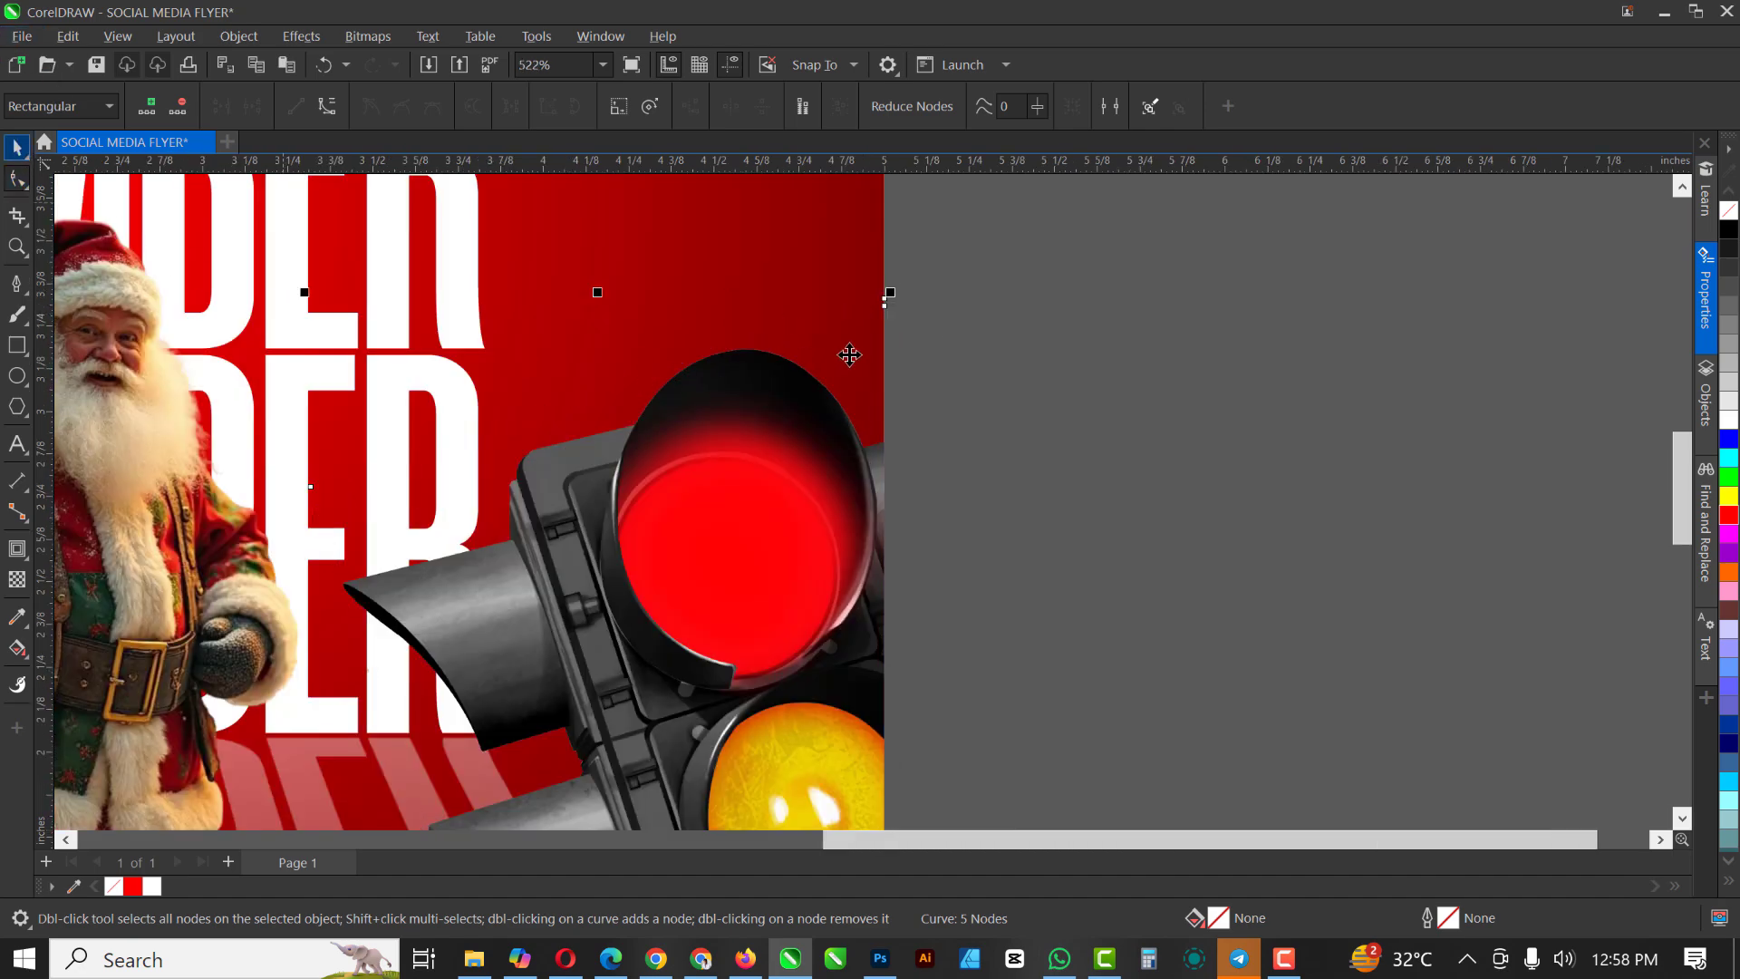
scroll(846, 353, "down", 2)
key("space")
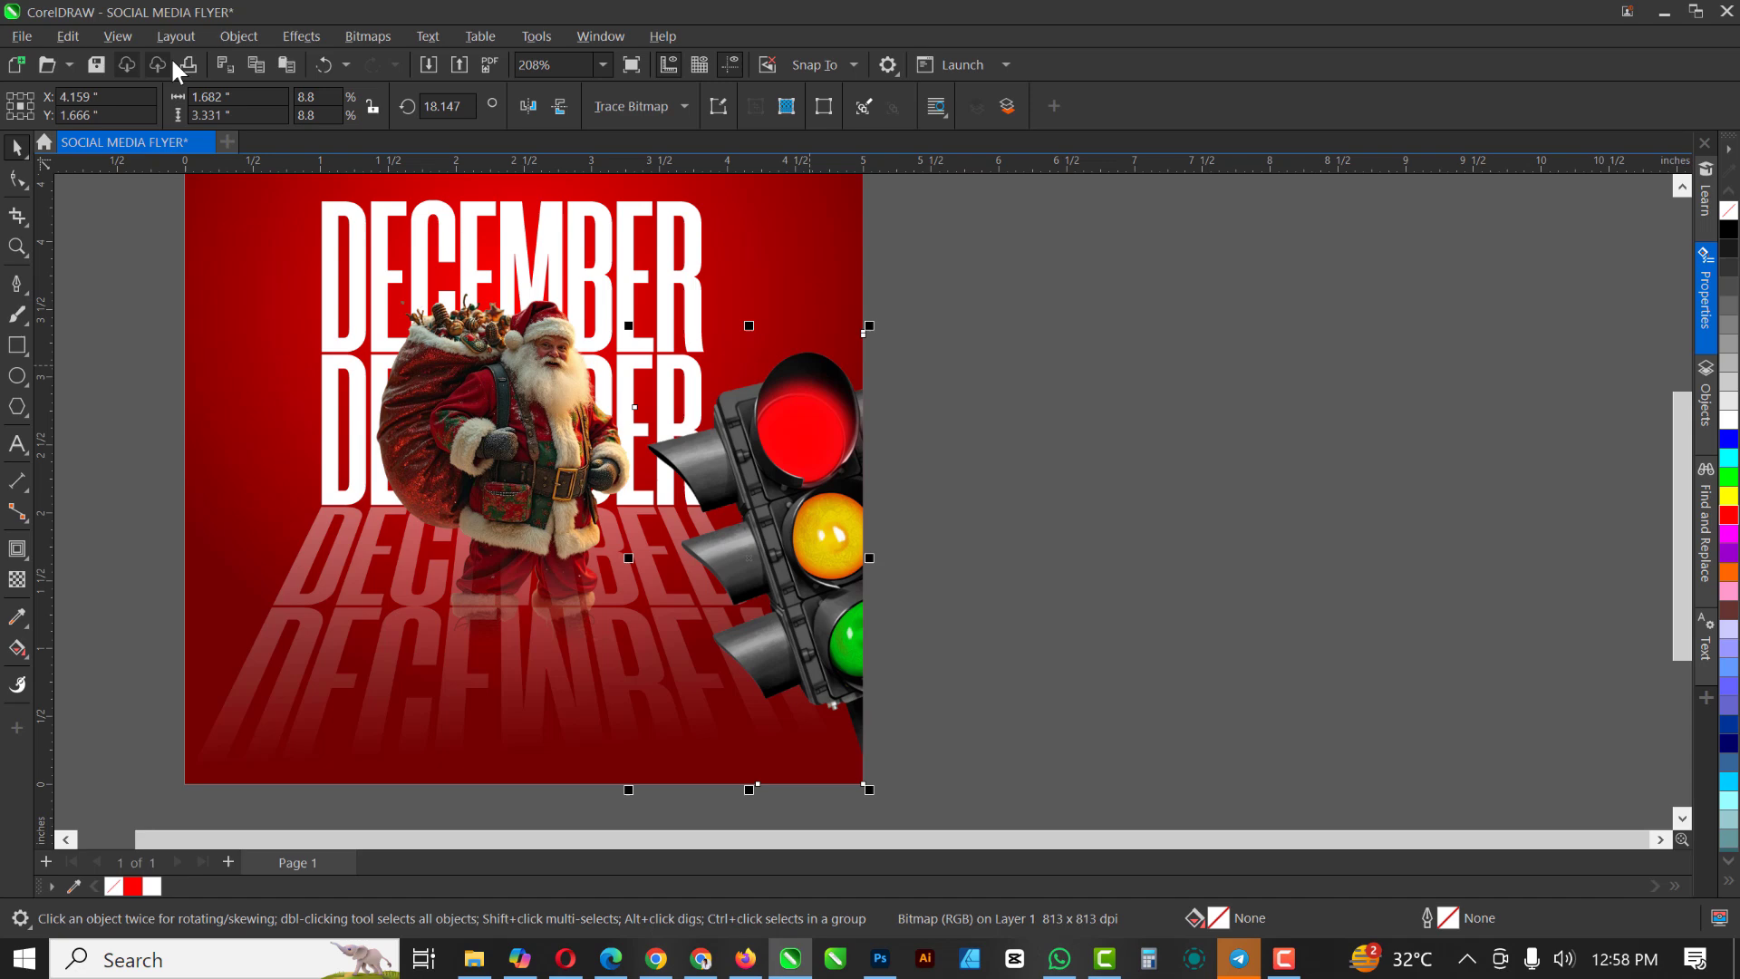
Apply a Gaussian Blur with a radius of 22.9 to the cropped traffic light image
left_click(299, 35)
mouse_move(348, 159)
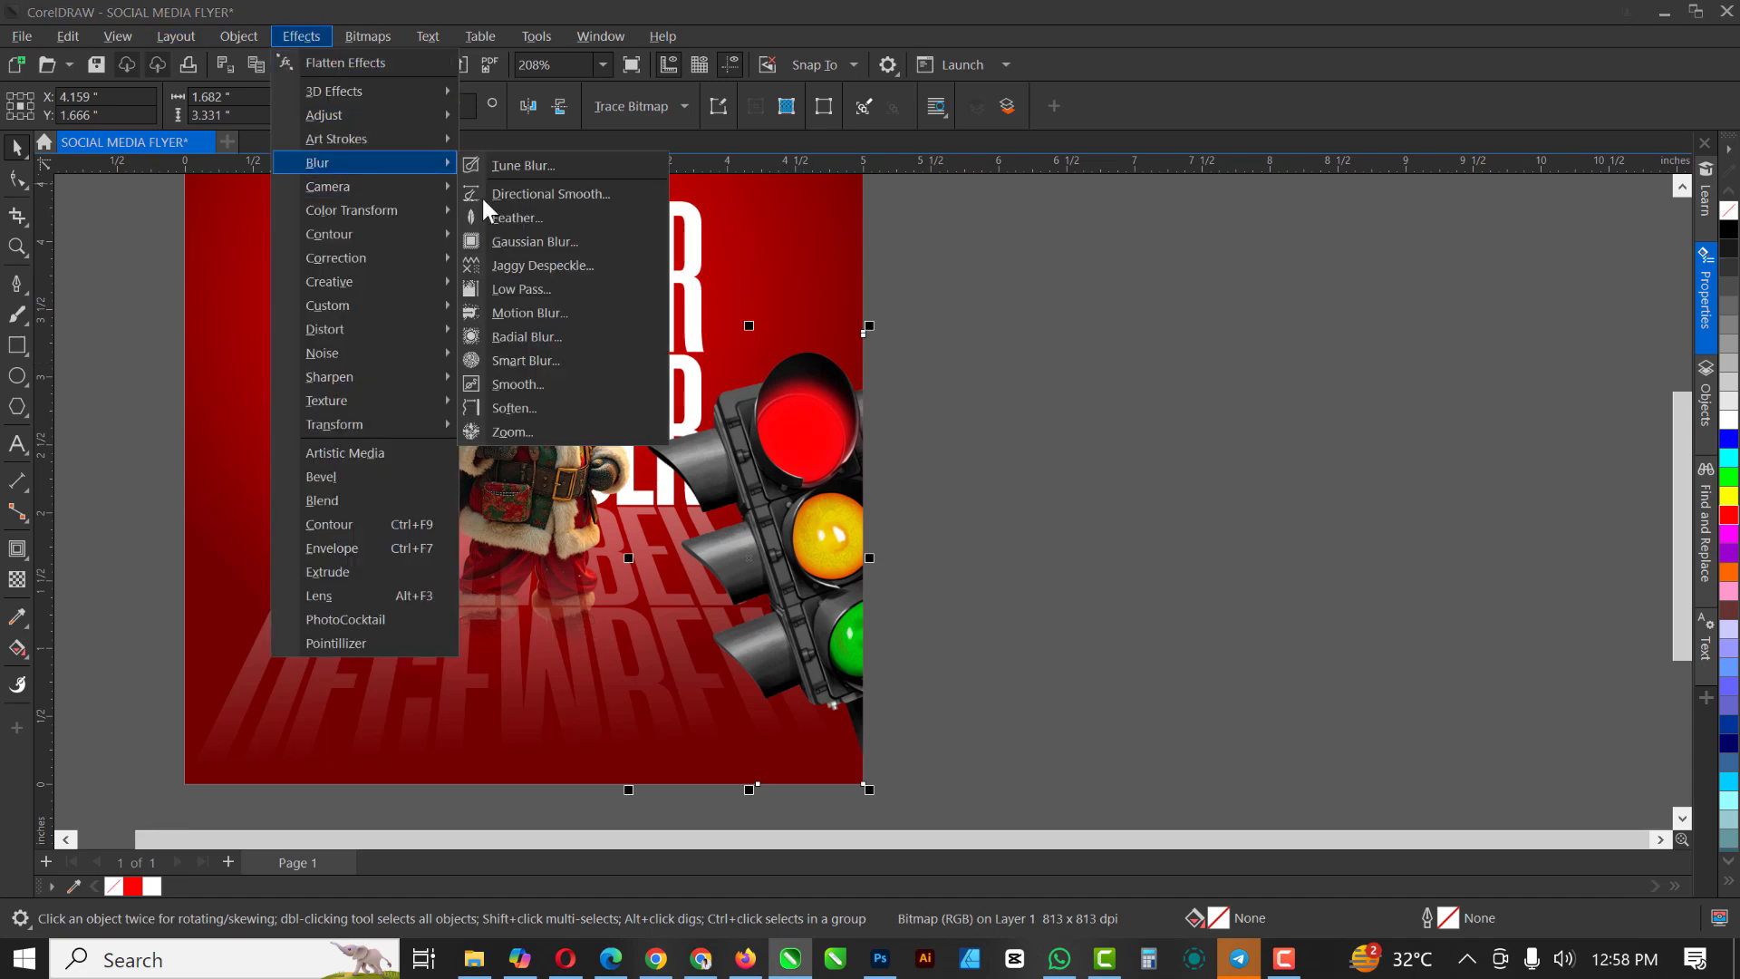
left_click(541, 241)
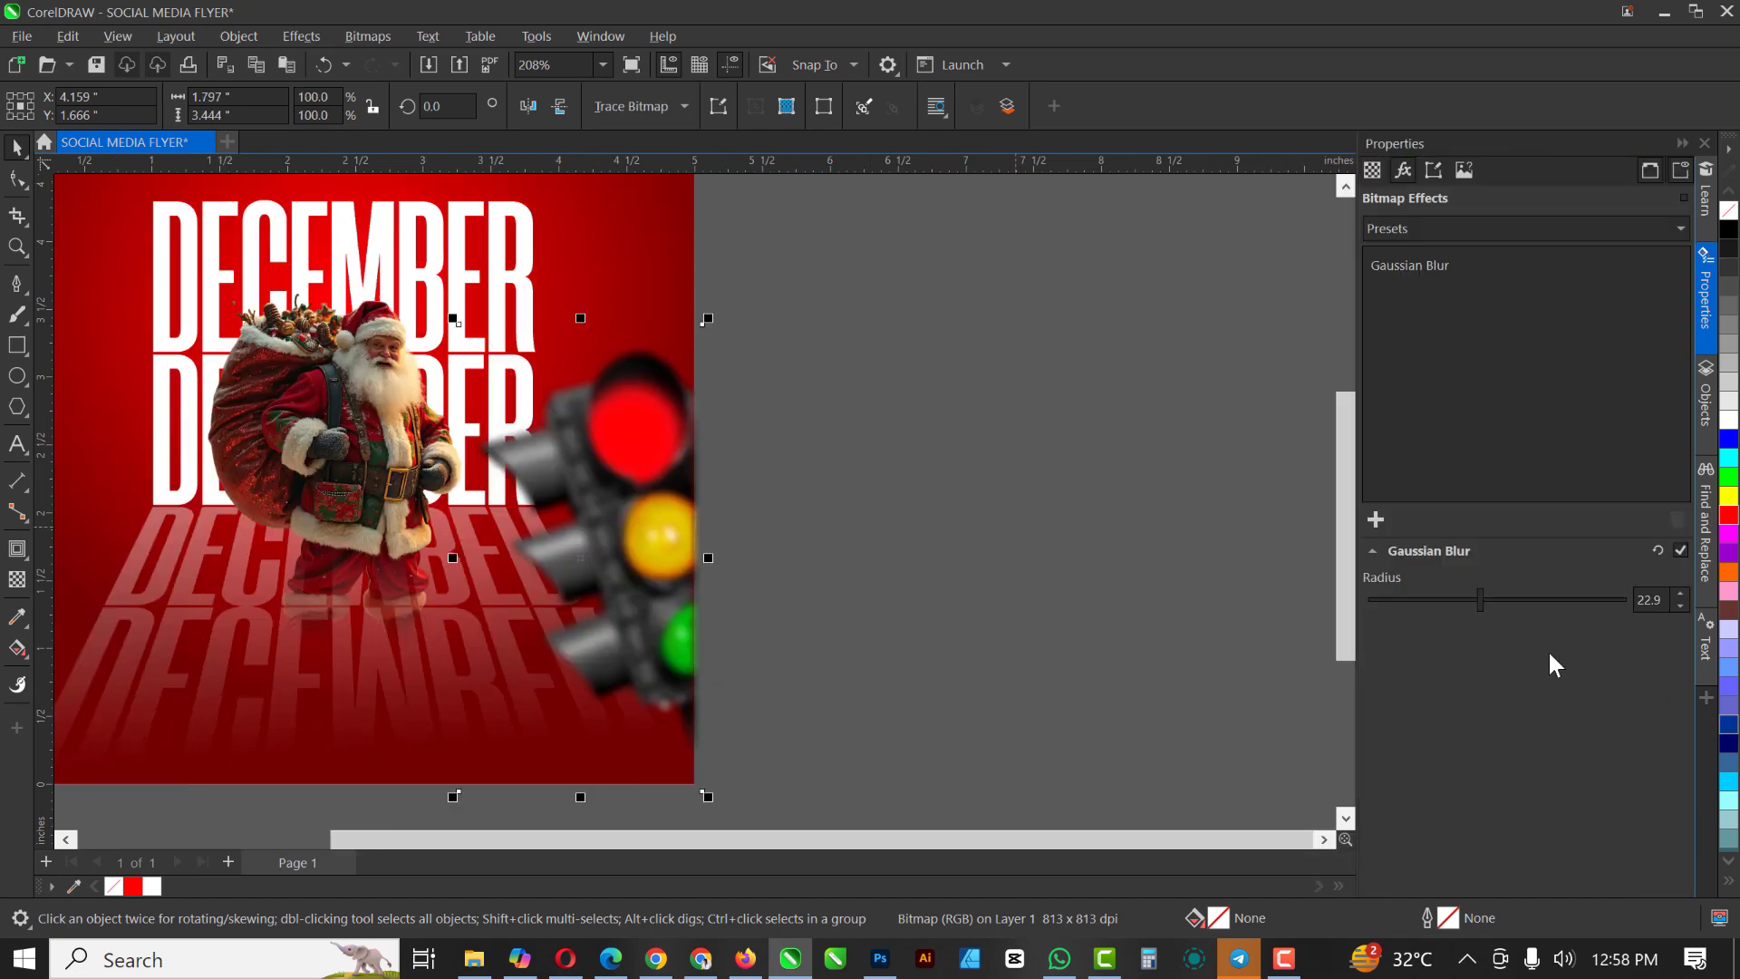
Reduce the Gaussian Blur radius on the cropped traffic light image to 11.0
left_click(1456, 599)
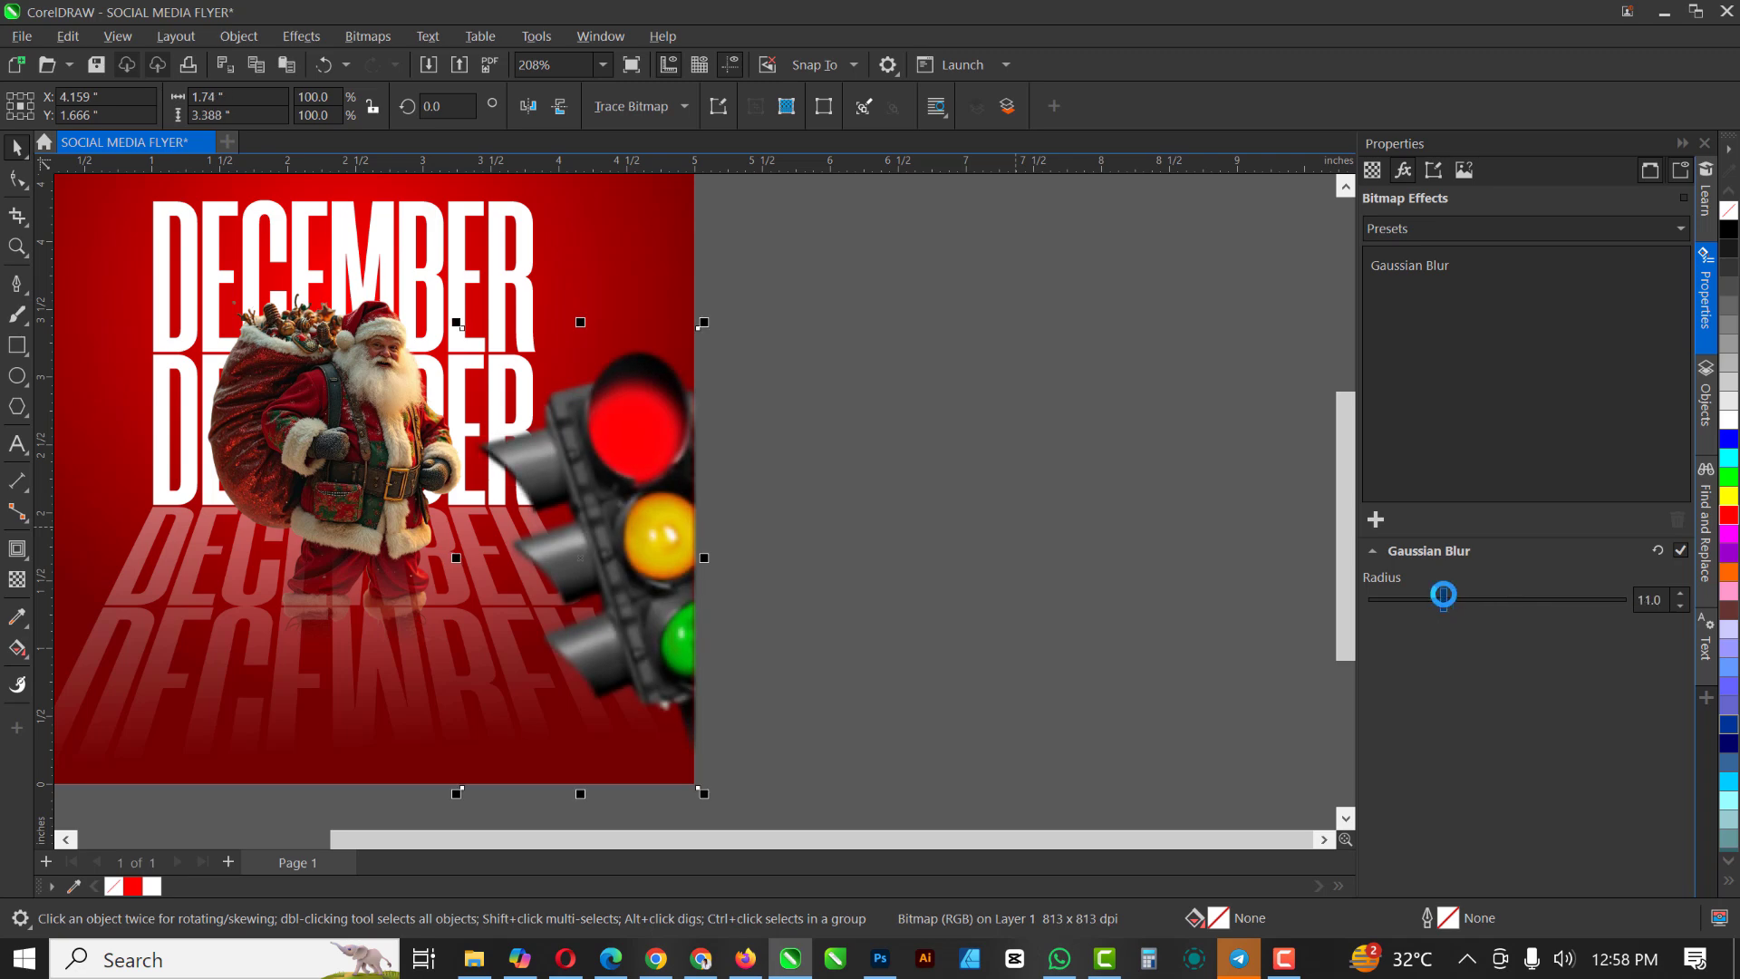
scroll(1053, 497, "down", 1)
left_click(1082, 477)
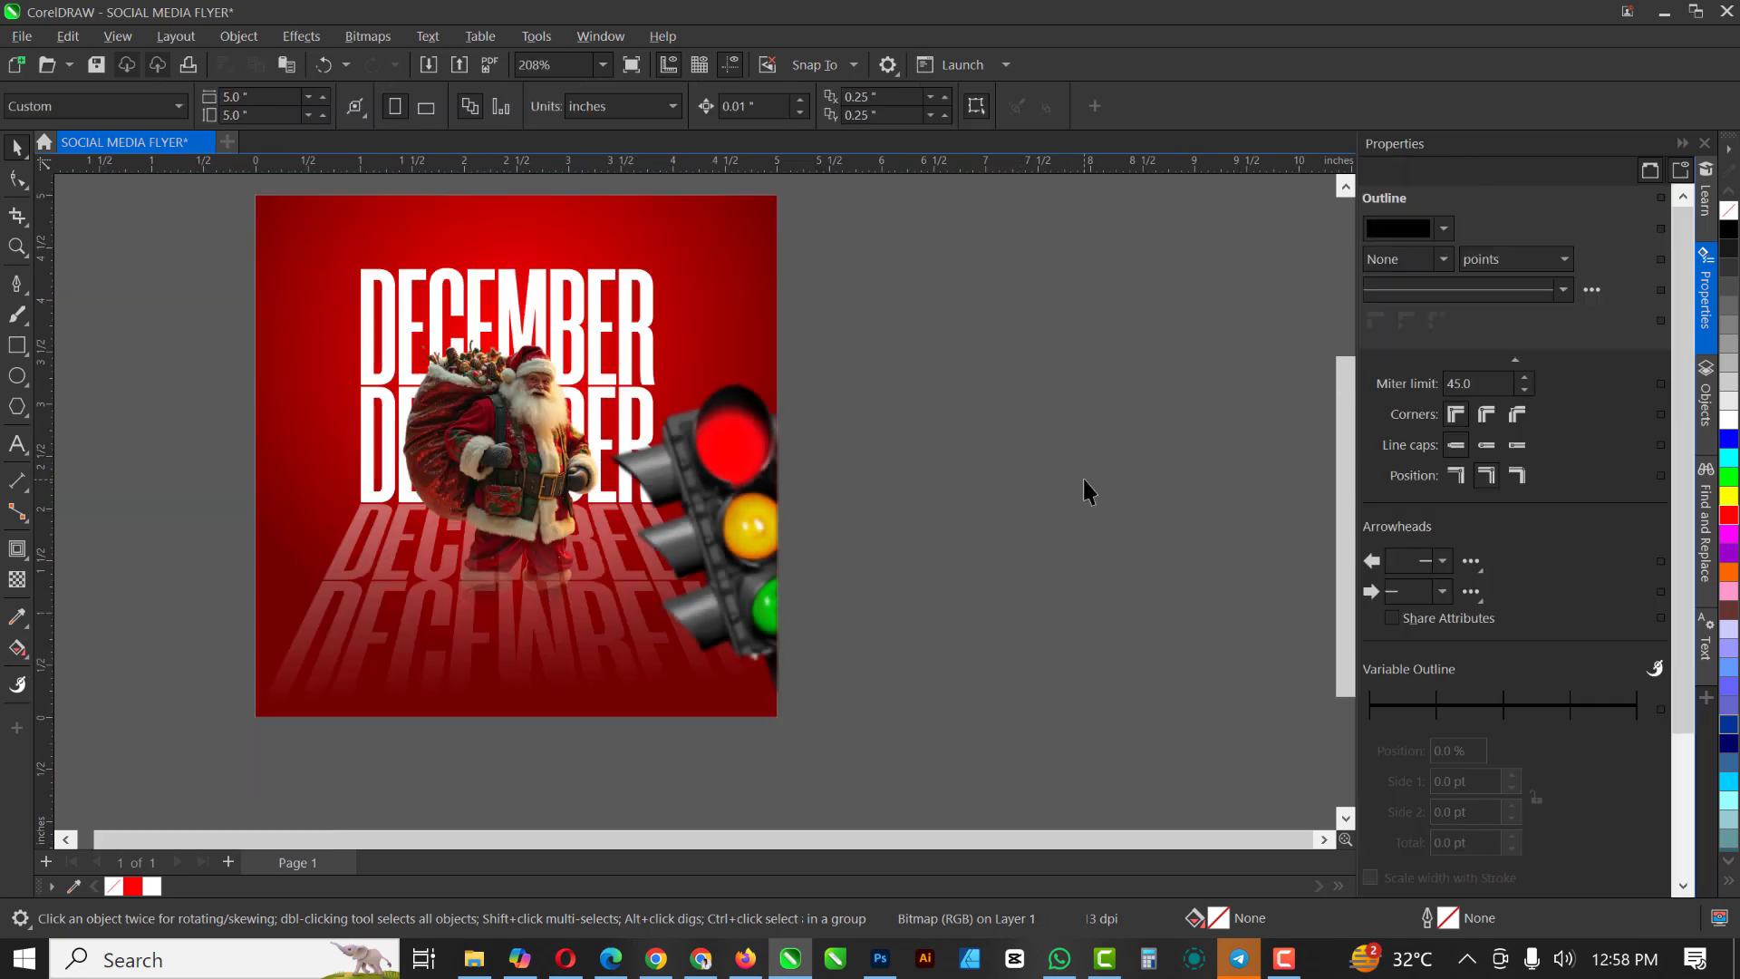
left_click(1682, 145)
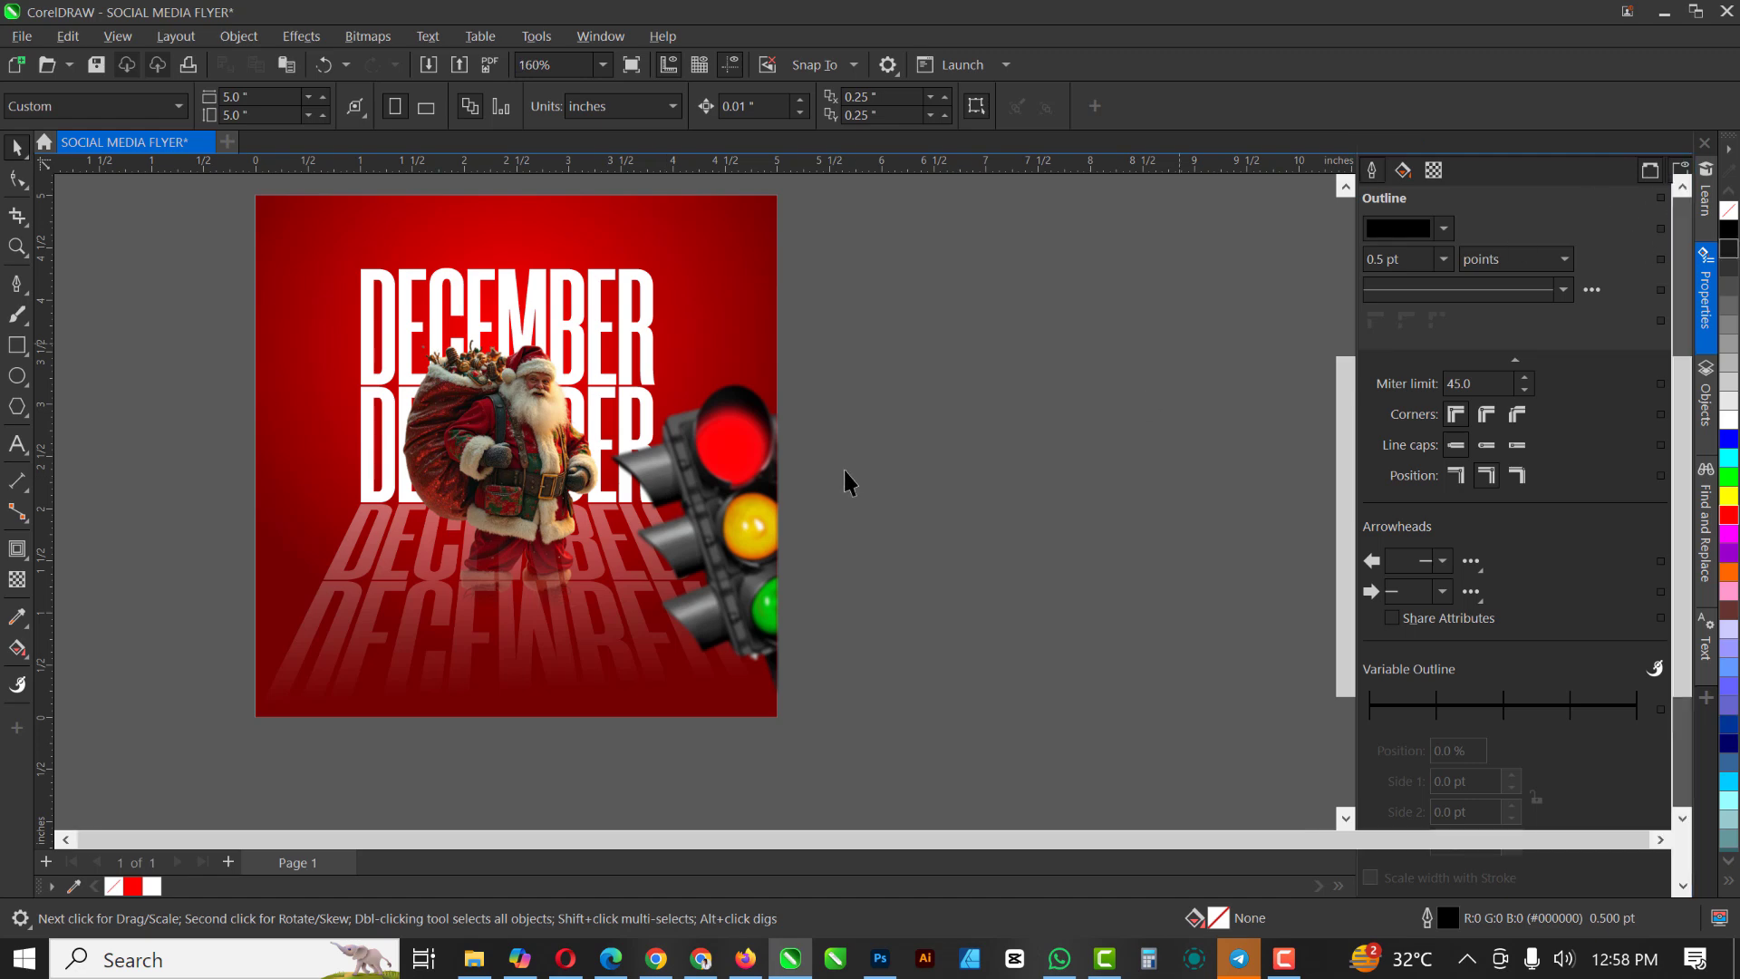
Select the faded reflection together with the white DECEMBER lettering and move both up slightly to about Y 2.171 inches
scroll(671, 454, "up", 1)
left_click(739, 435)
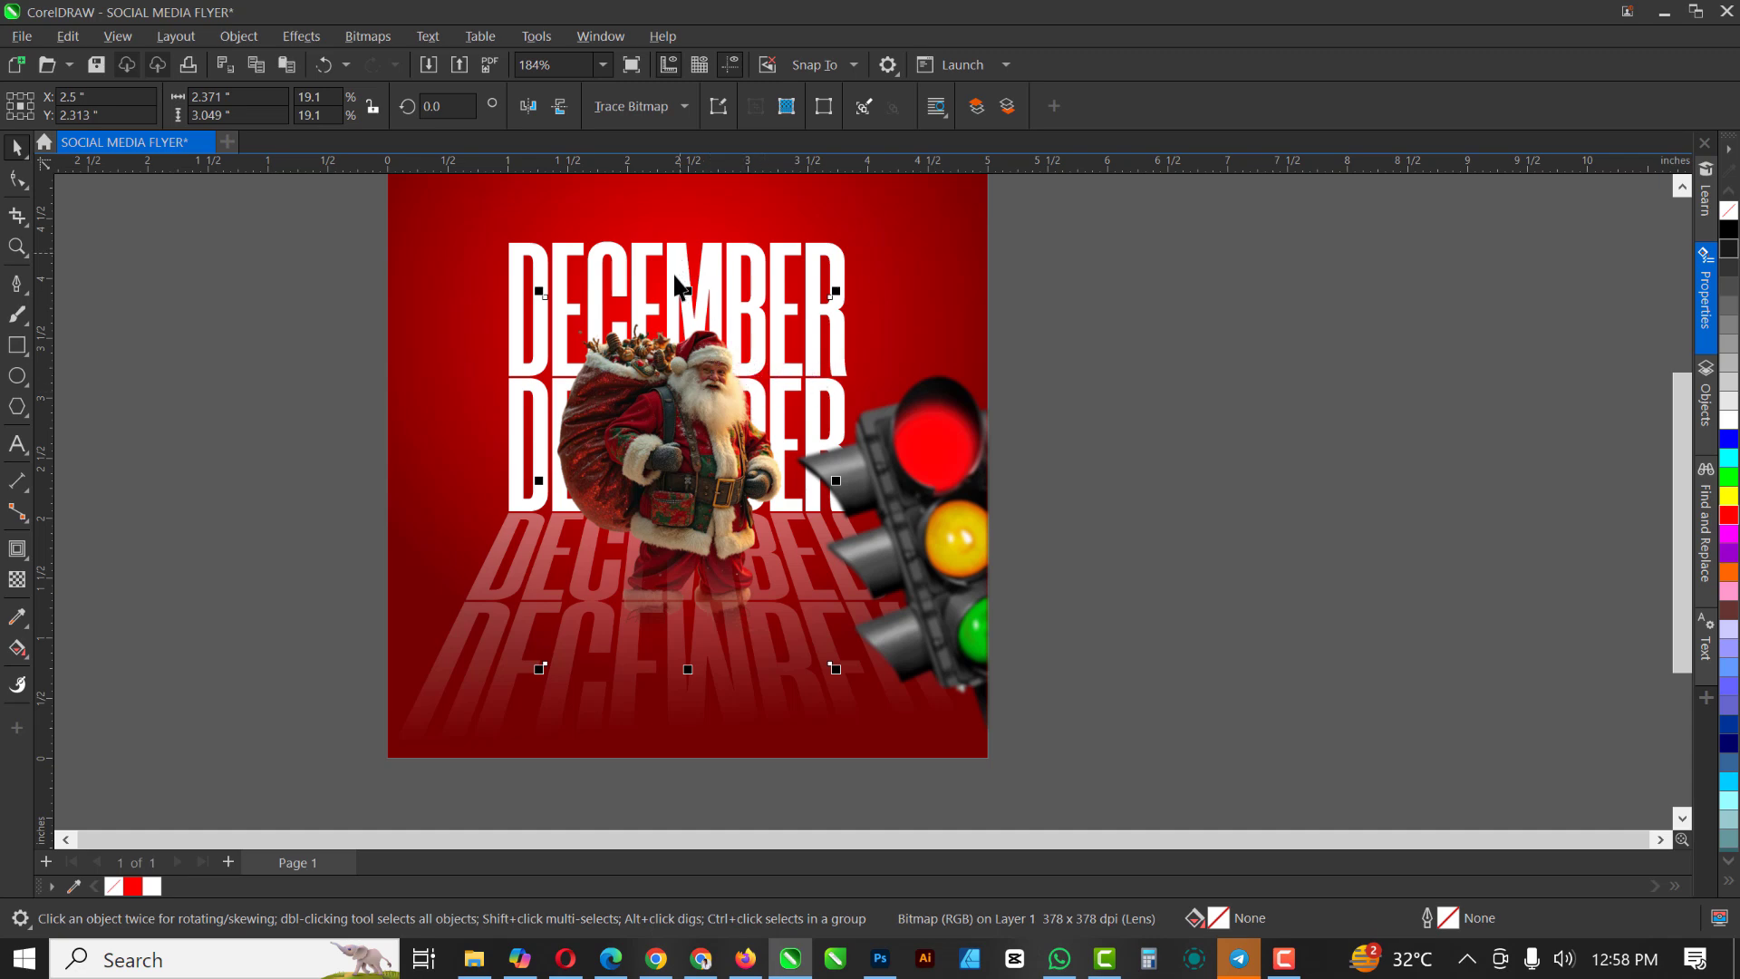
left_click(514, 522)
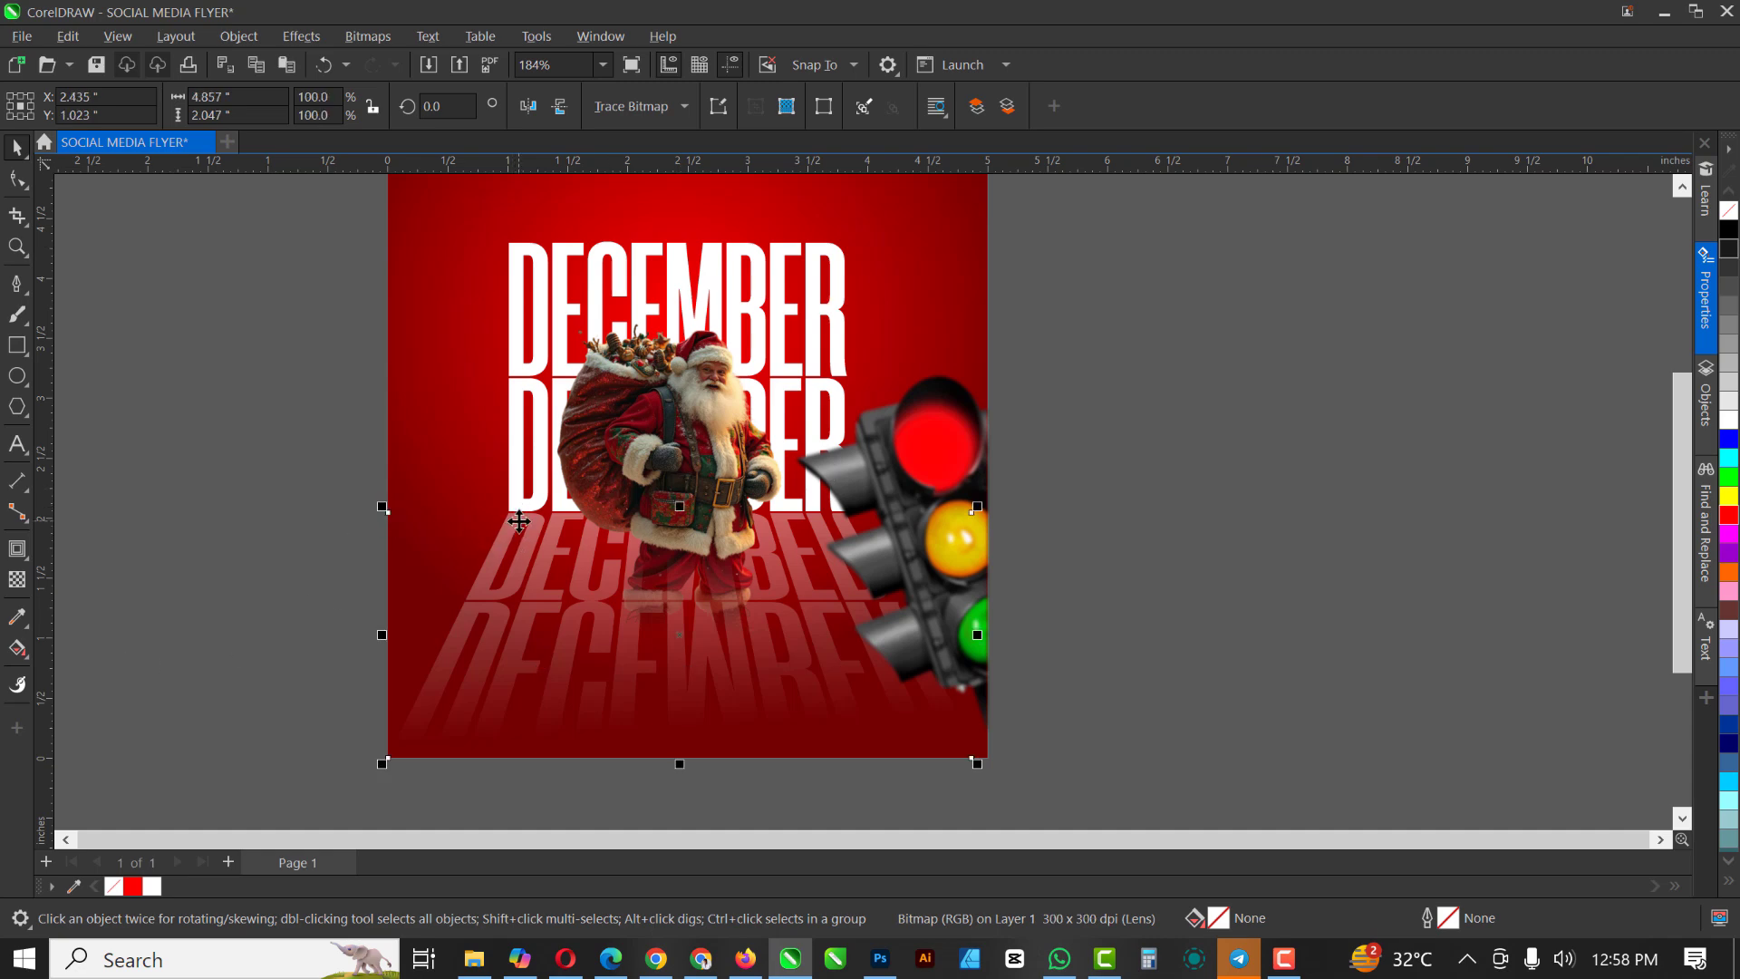
left_click_drag(518, 521, 385, 521)
key("ctrl+z")
key("ctrl+z")
left_click(516, 281, "shift")
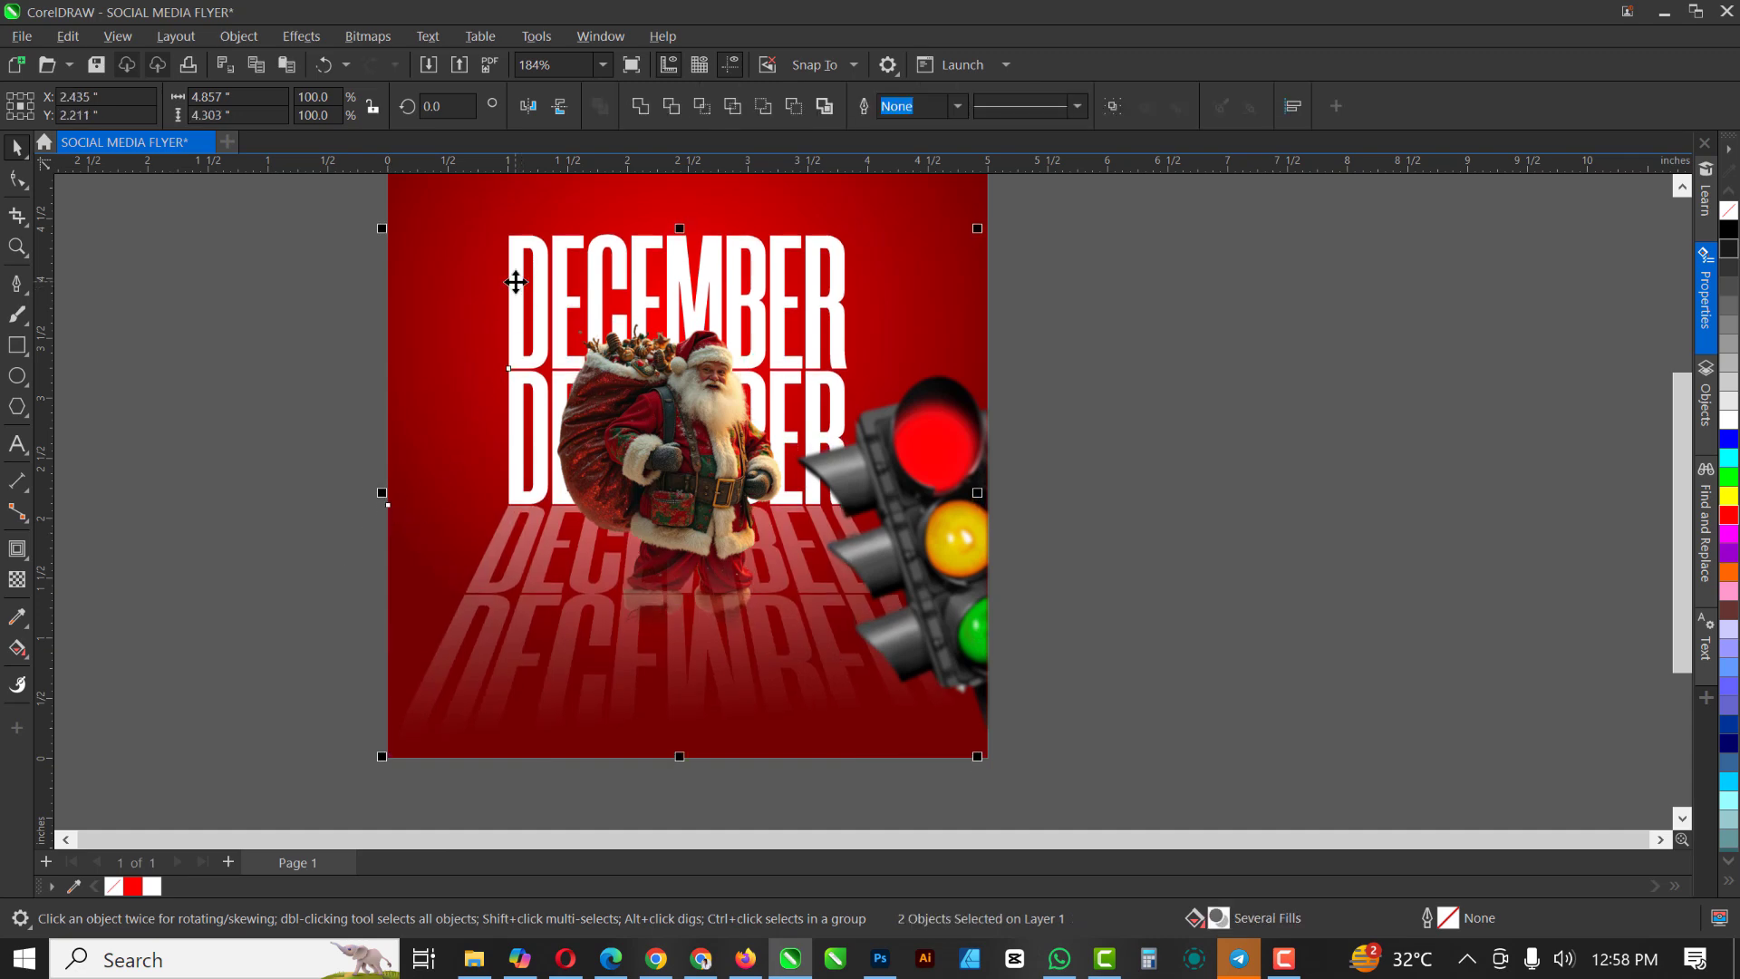
scroll(516, 281, "down", 3)
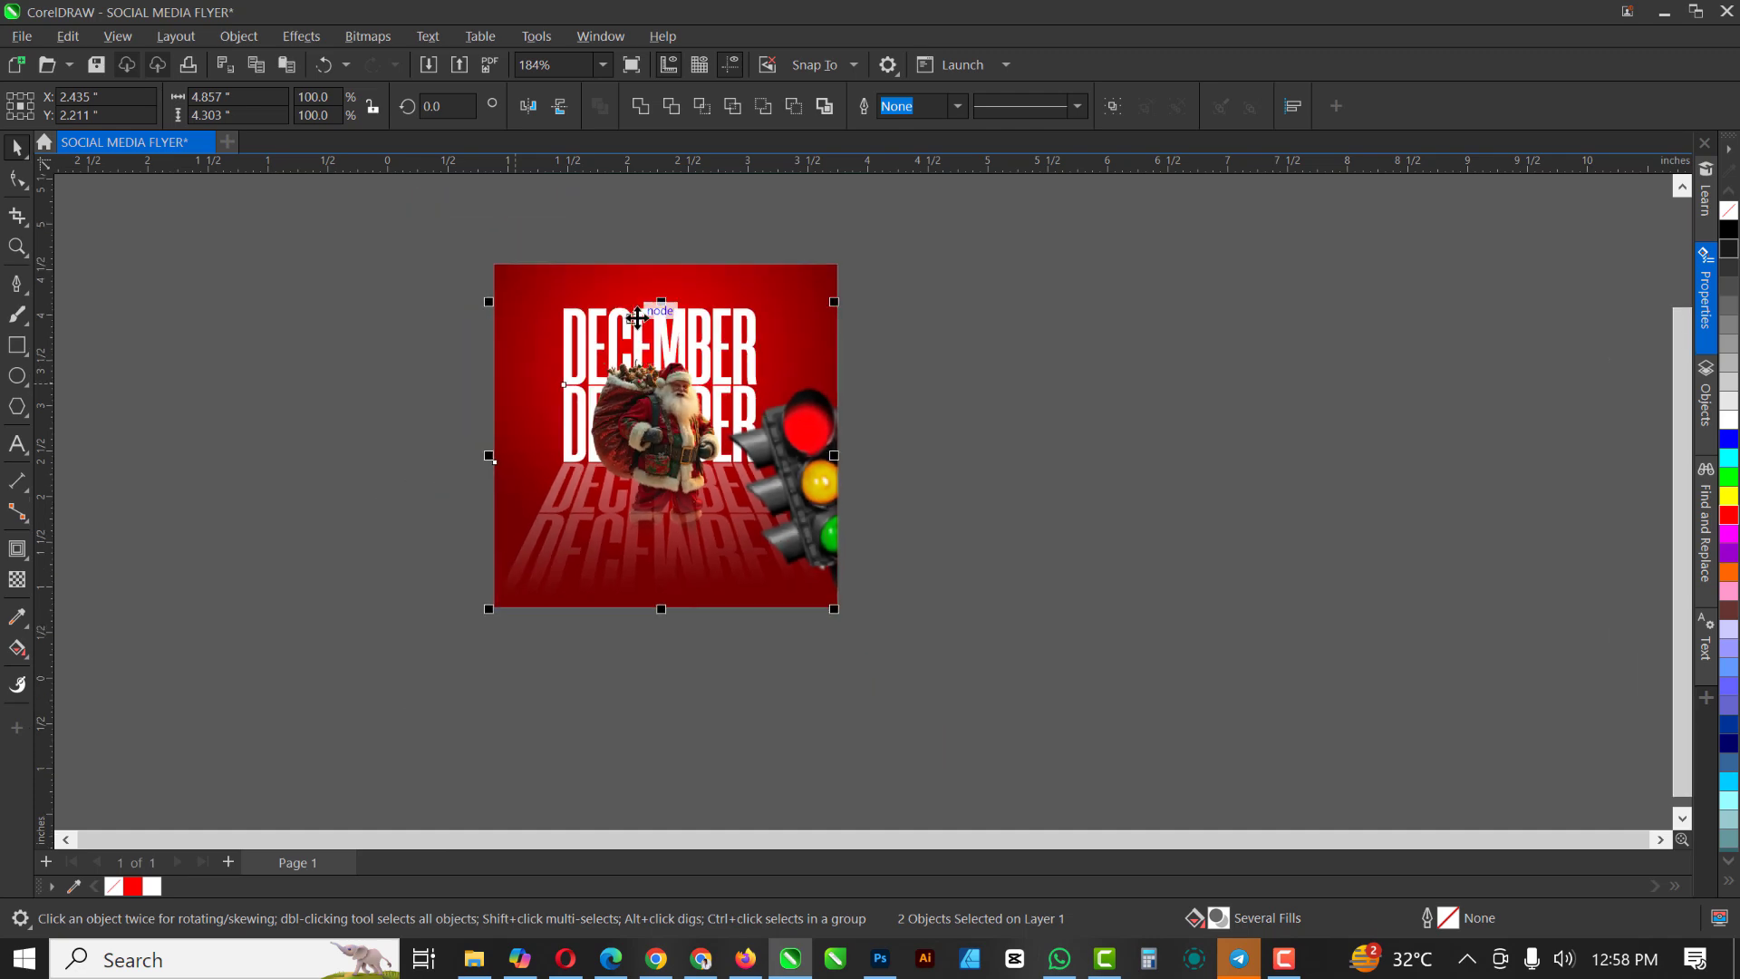
scroll(637, 317, "up", 1)
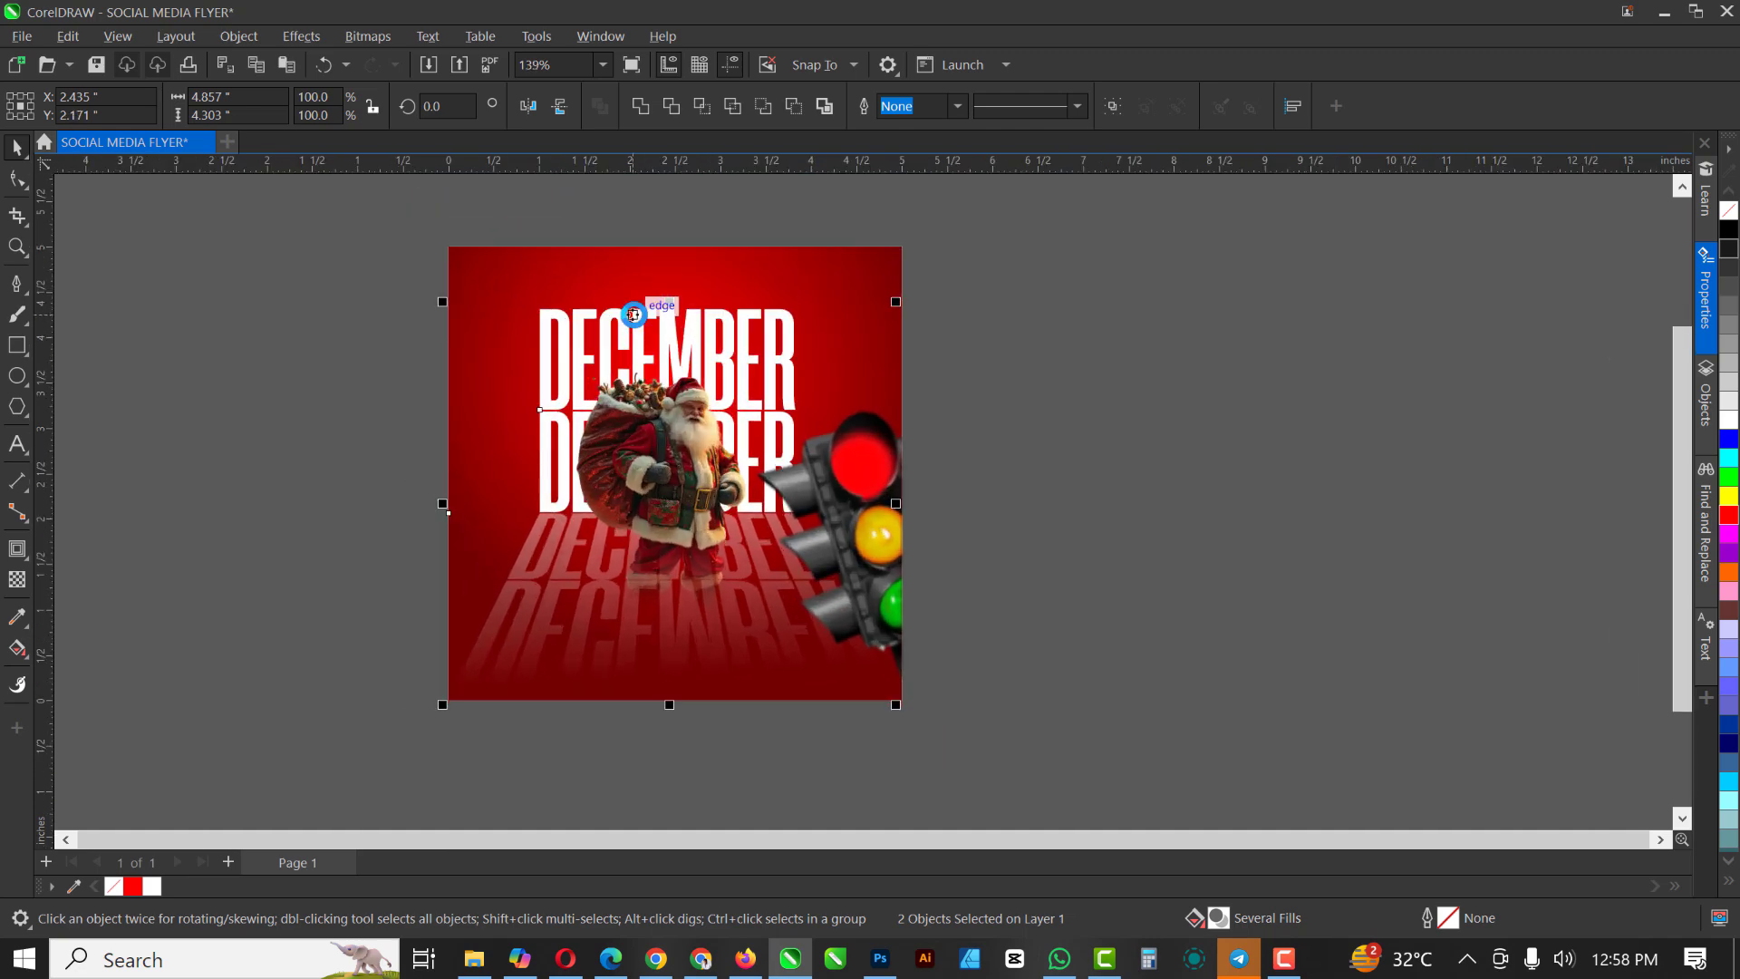
left_click_drag(637, 317, 637, 321)
key("Escape")
Import the Pngtree smoke-and-sparks image from the RESOURCE folder onto the flyer page
scroll(658, 511, "up", 3)
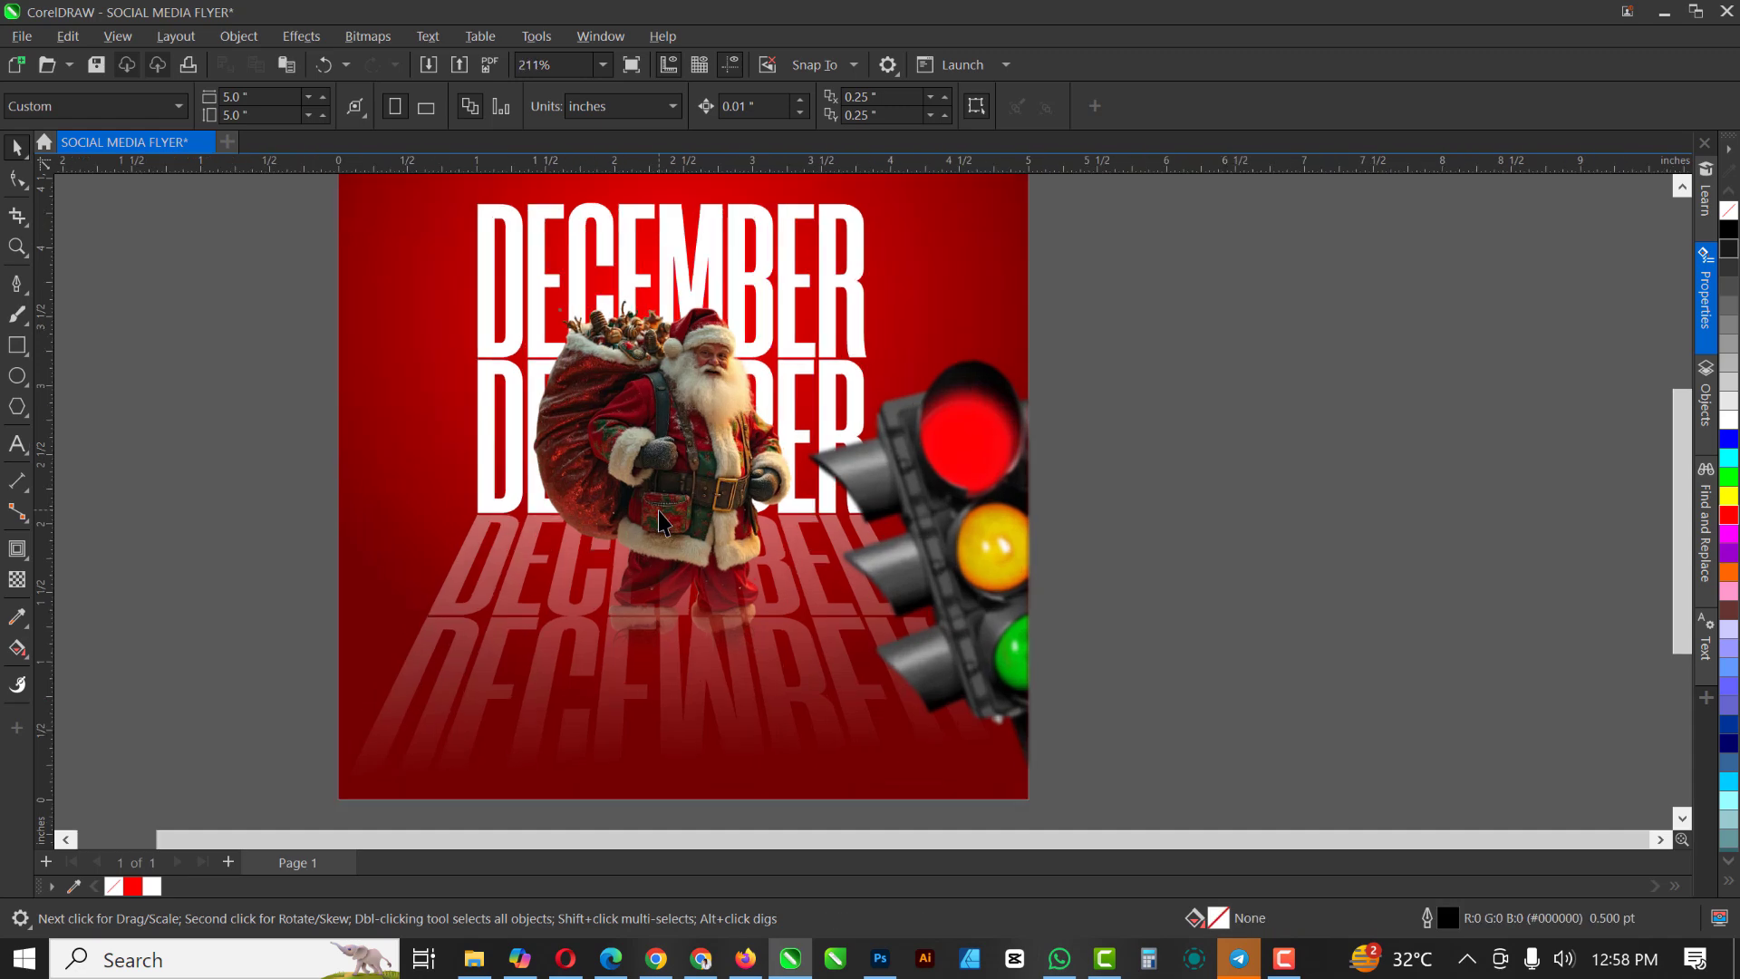
scroll(915, 514, "down", 1)
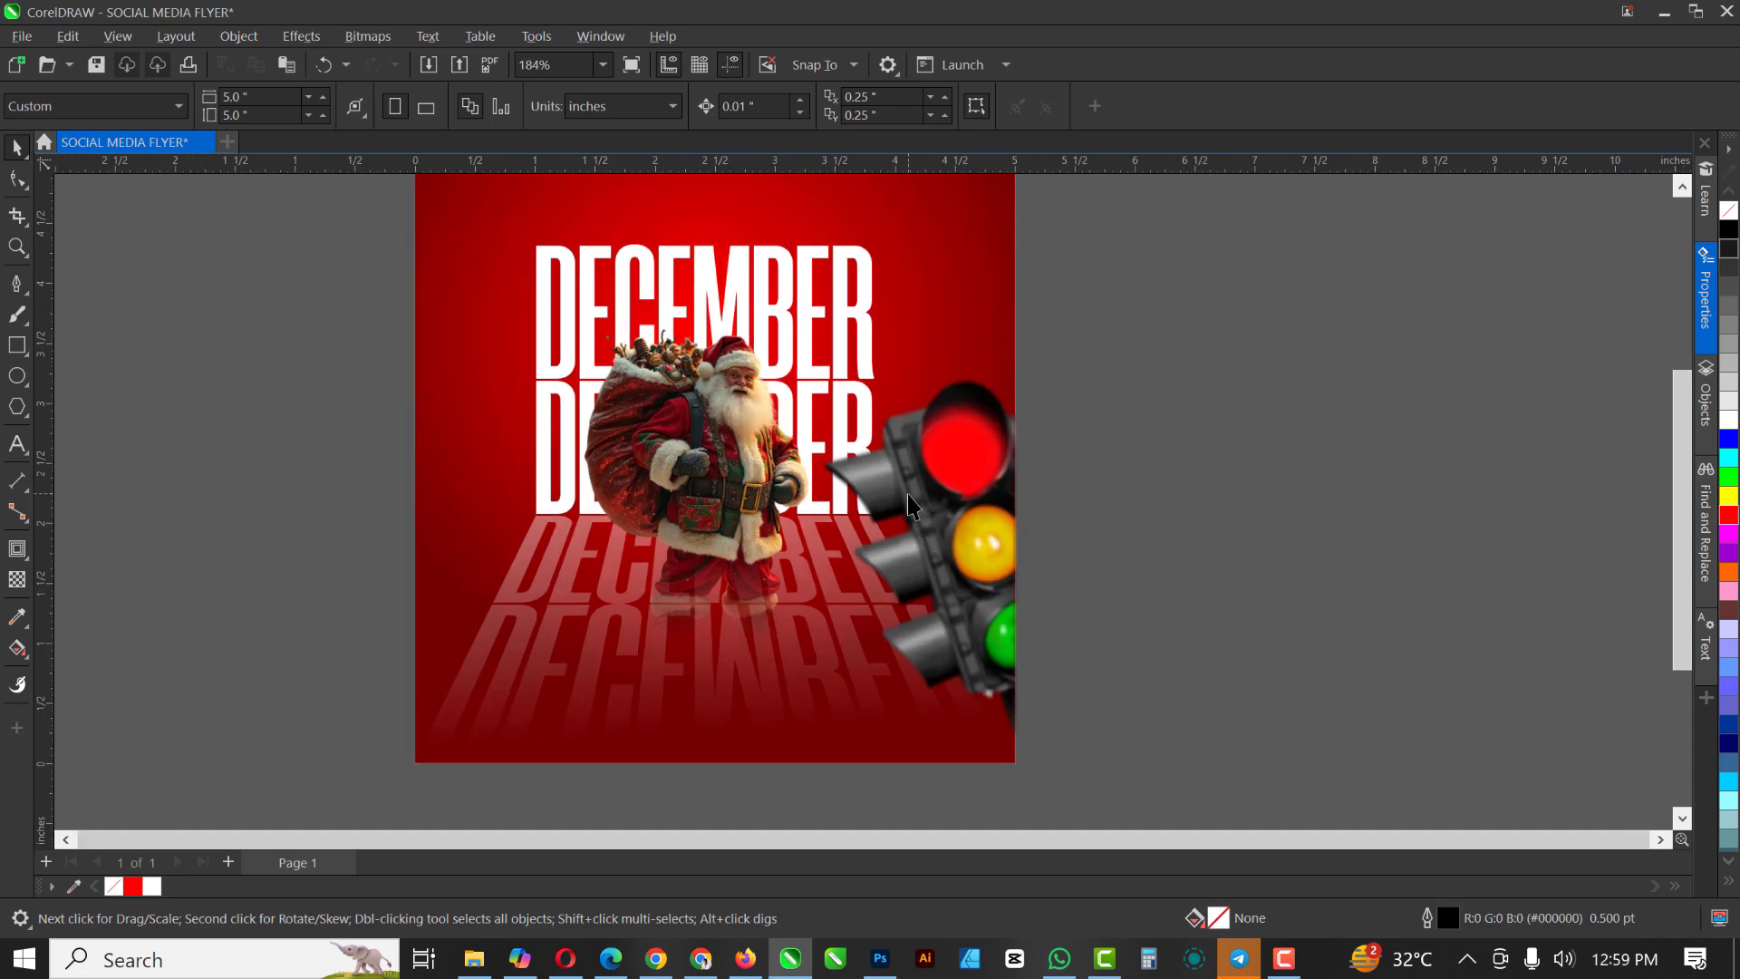
key("shift+F4")
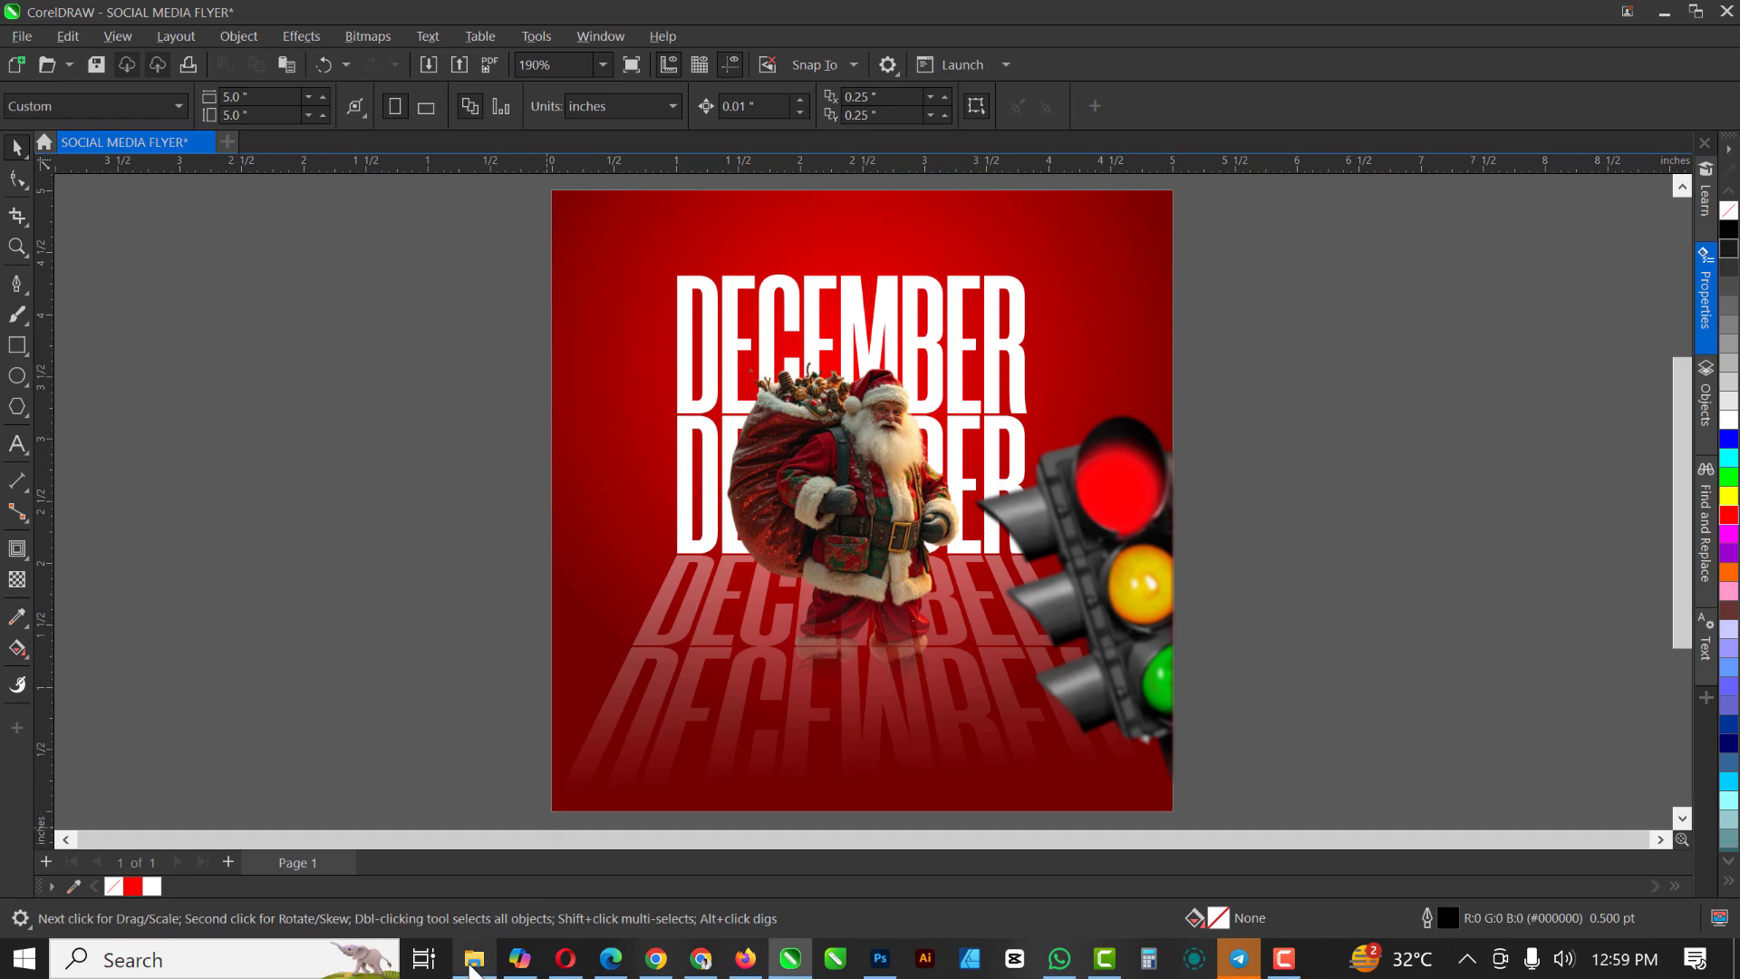
left_click(472, 968)
left_click(591, 215)
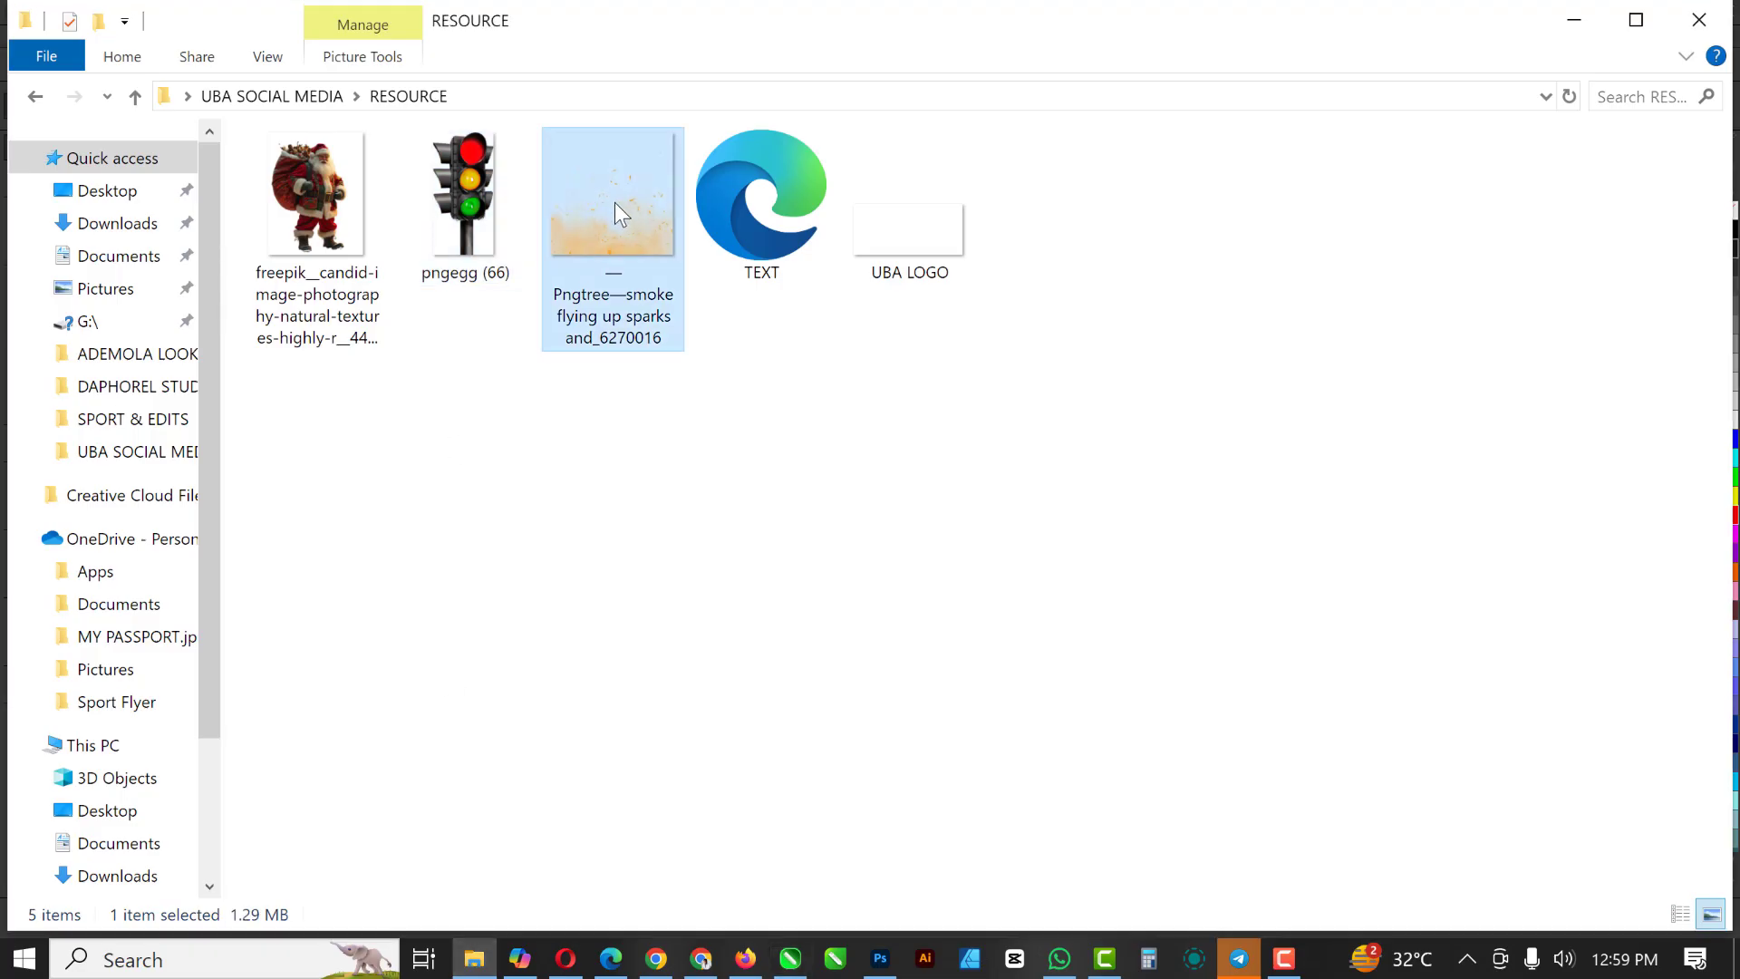
left_click_drag(610, 196, 652, 281)
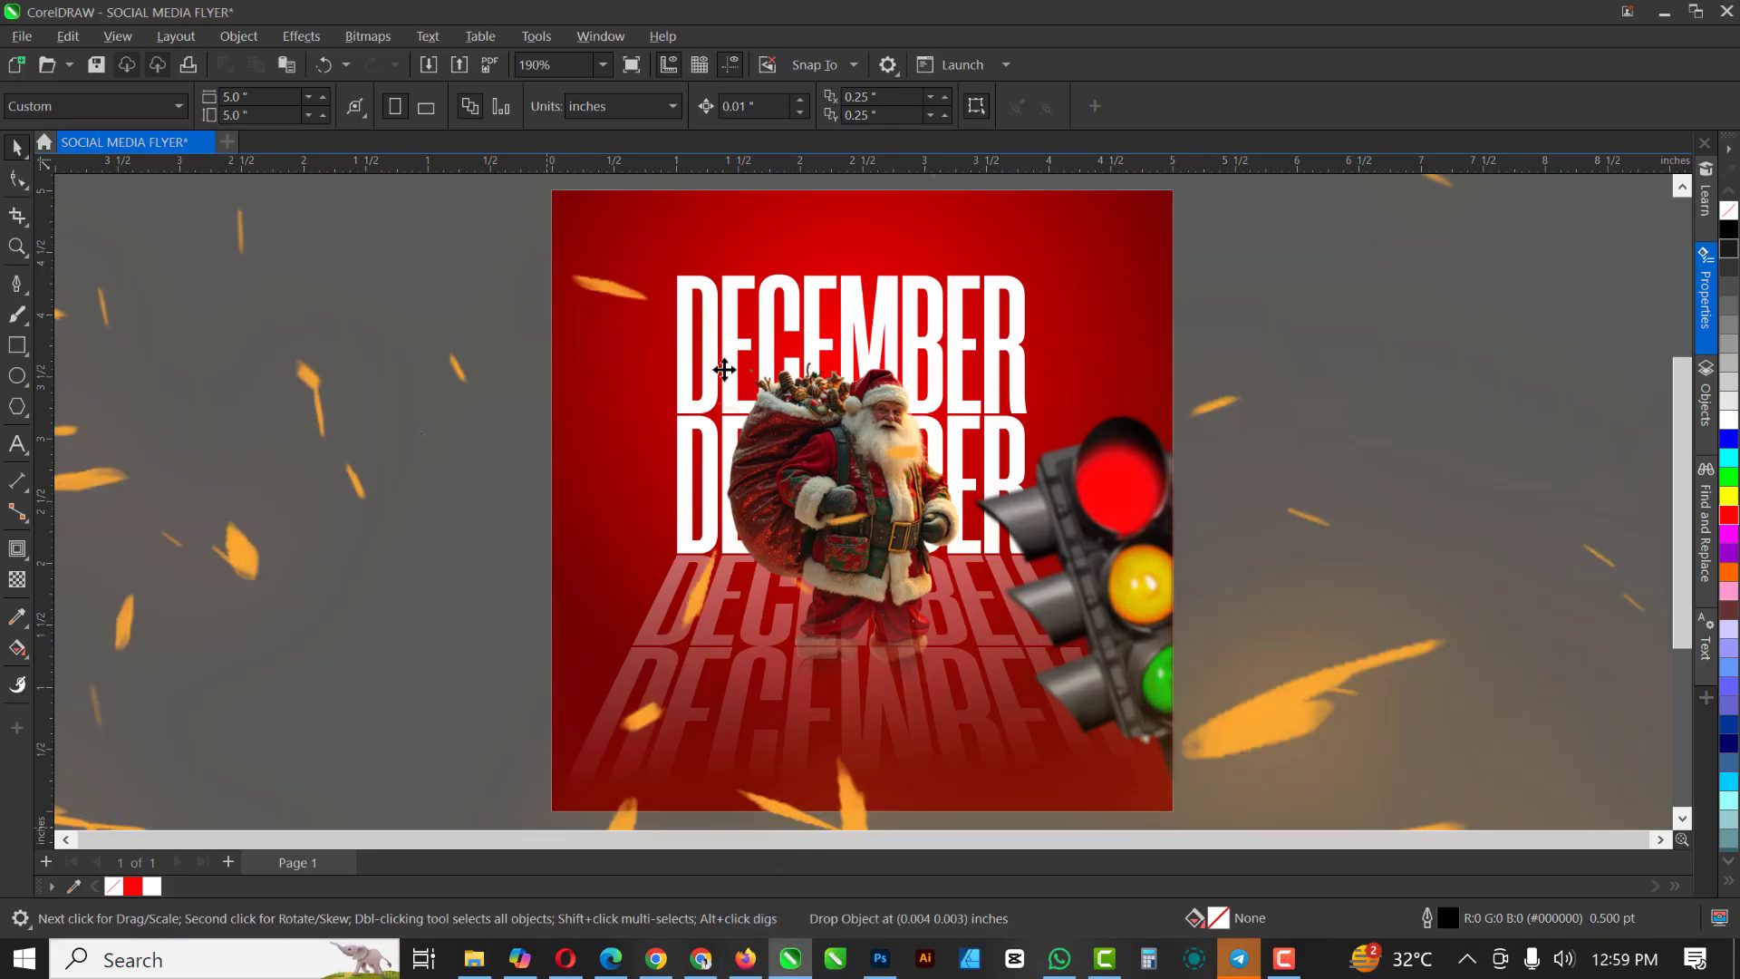
Scale the smoke-and-sparks image down to 5 × 5 inches and place it over the flyer at about X 2.467, Y 2.52 inches
scroll(723, 372, "down", 5)
scroll(723, 372, "down", 1)
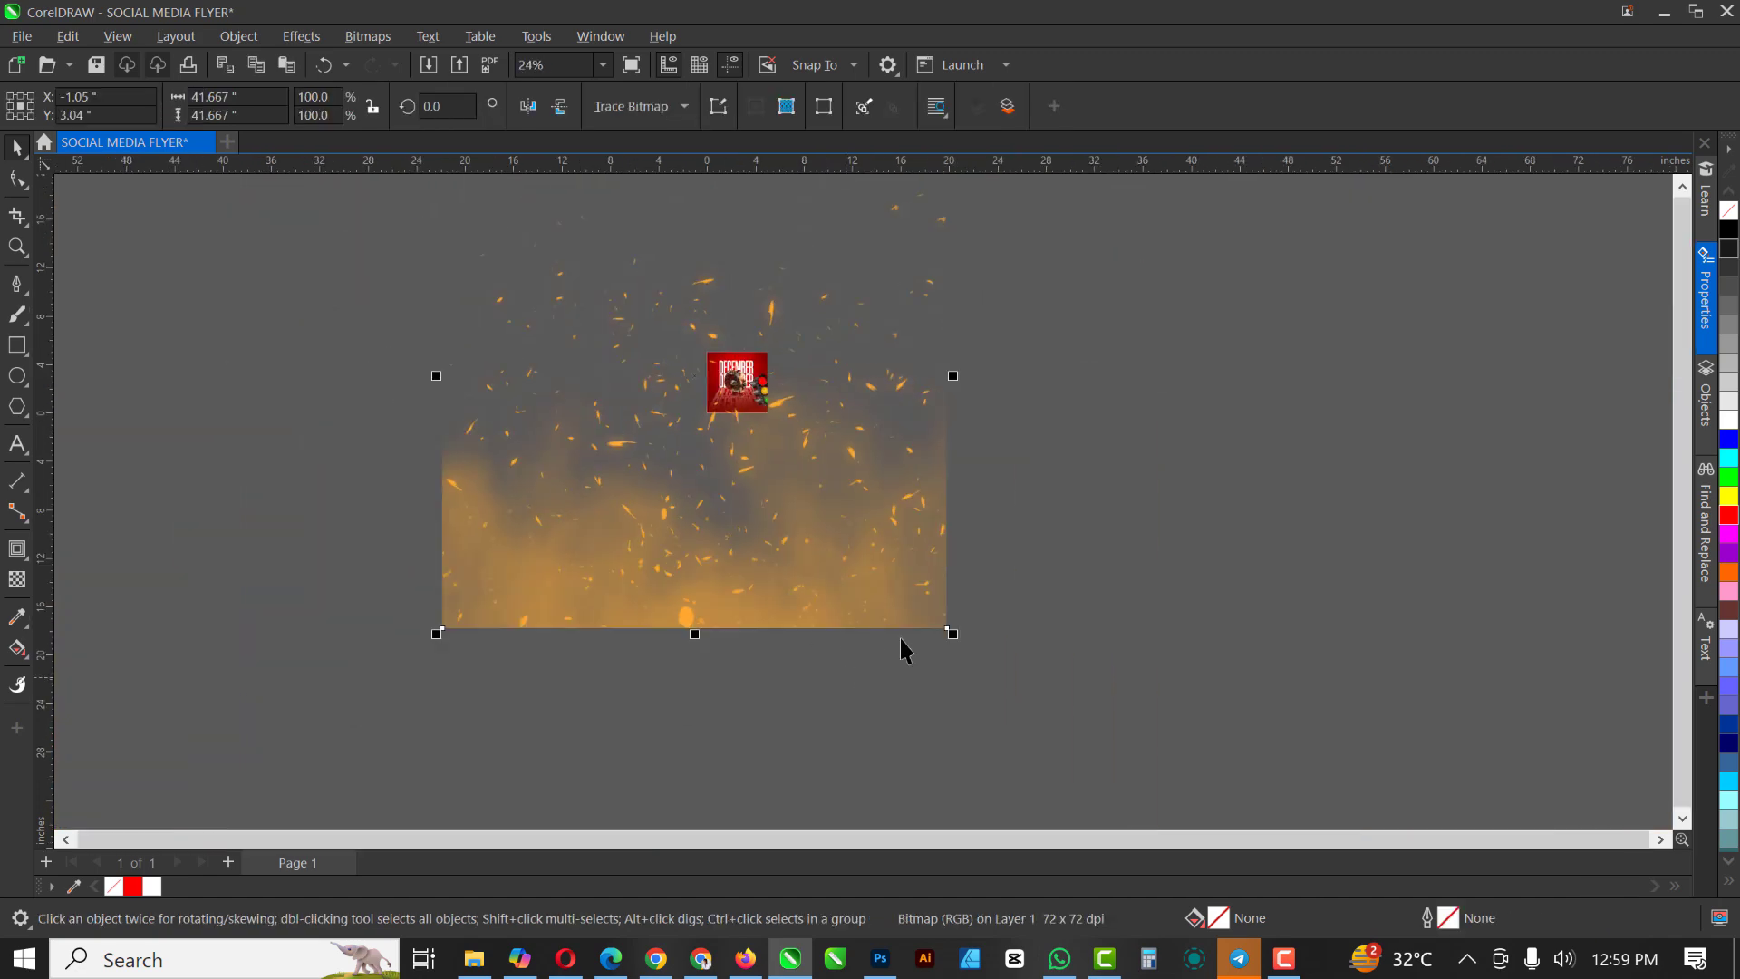
left_click_drag(951, 629, 857, 536)
scroll(704, 379, "up", 5)
scroll(827, 498, "up", 2)
scroll(856, 535, "down", 1)
left_click_drag(840, 314, 1118, 184)
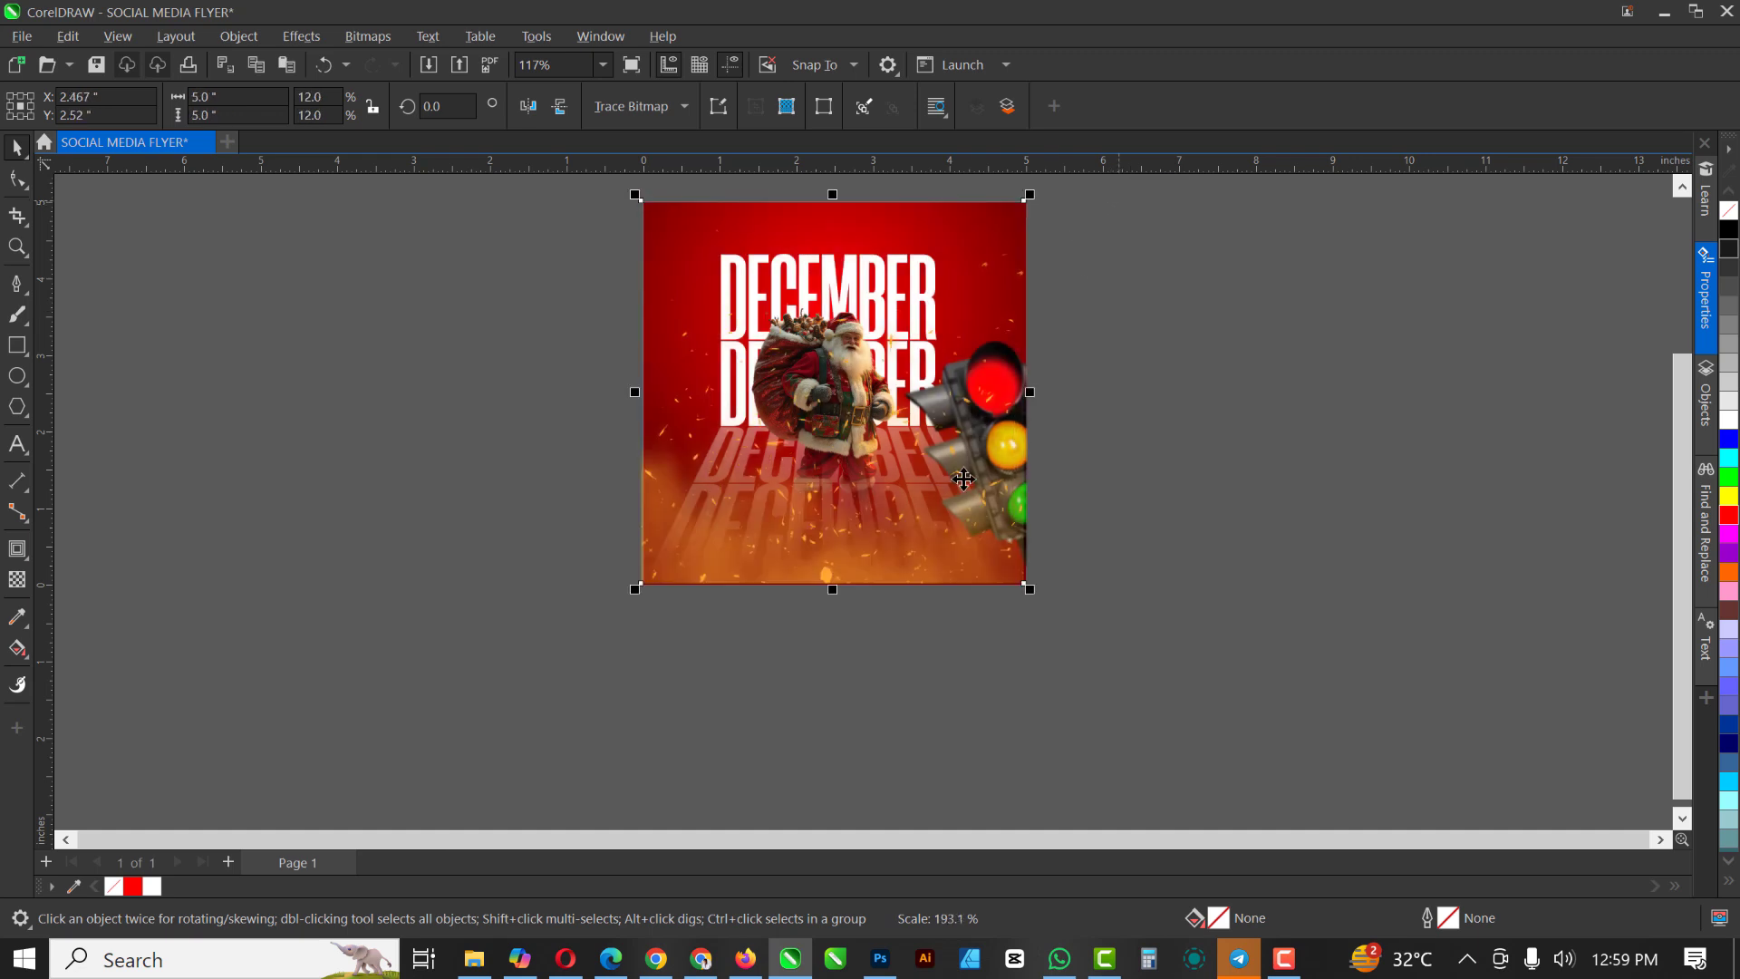
Enlarge the smoke-and-sparks image from its center to about 5.275 × 5.275 inches so it overhangs the flyer's edges
scroll(928, 576, "up", 2)
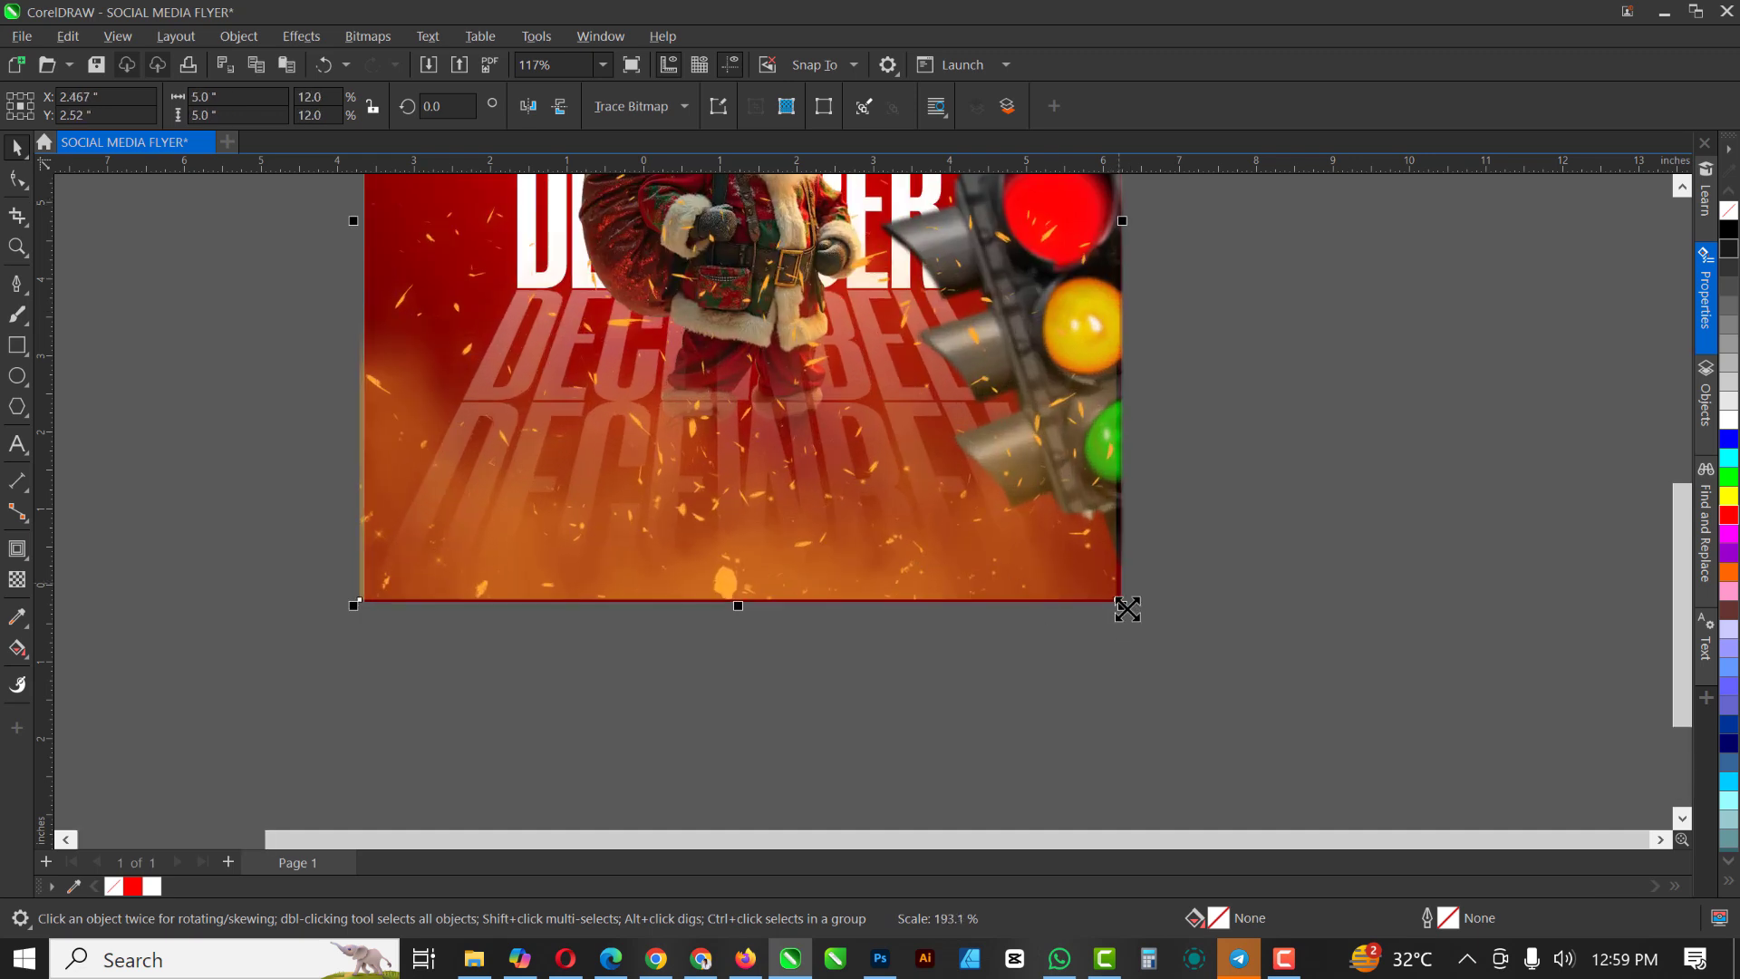
mouse_move(1149, 642)
left_mouse_down()
mouse_move(1149, 699)
mouse_move(1136, 619)
left_mouse_up()
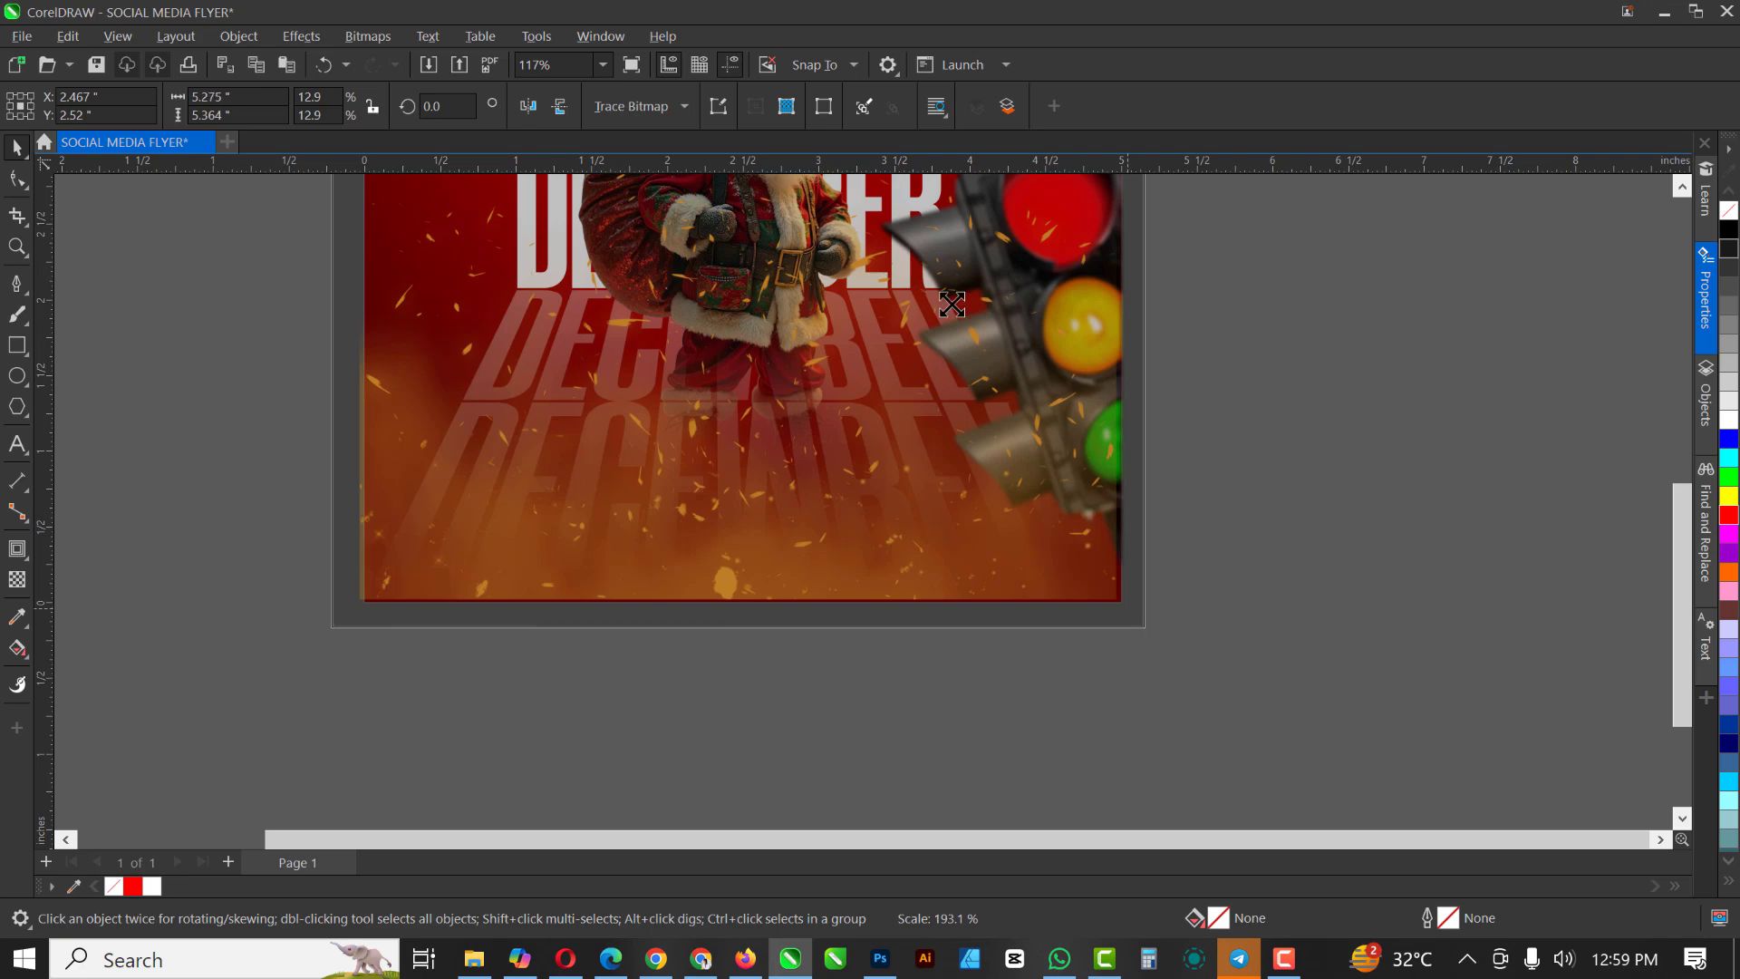
scroll(1222, 526, "up", 3)
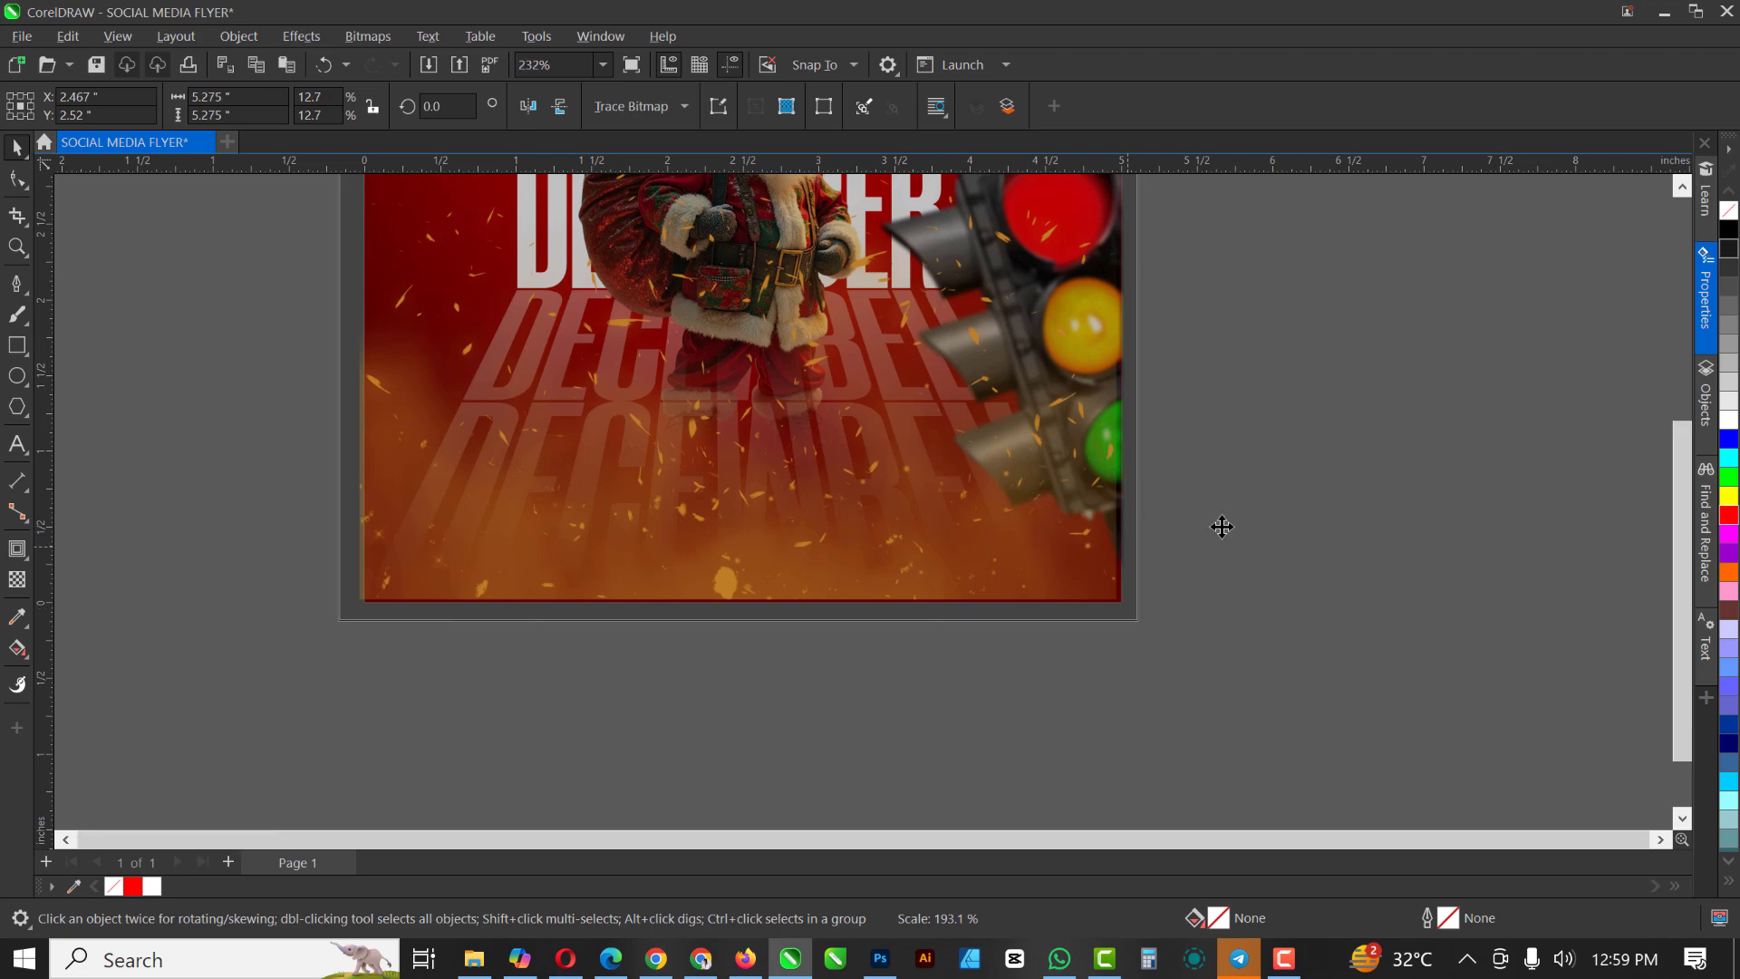
scroll(783, 390, "down", 3)
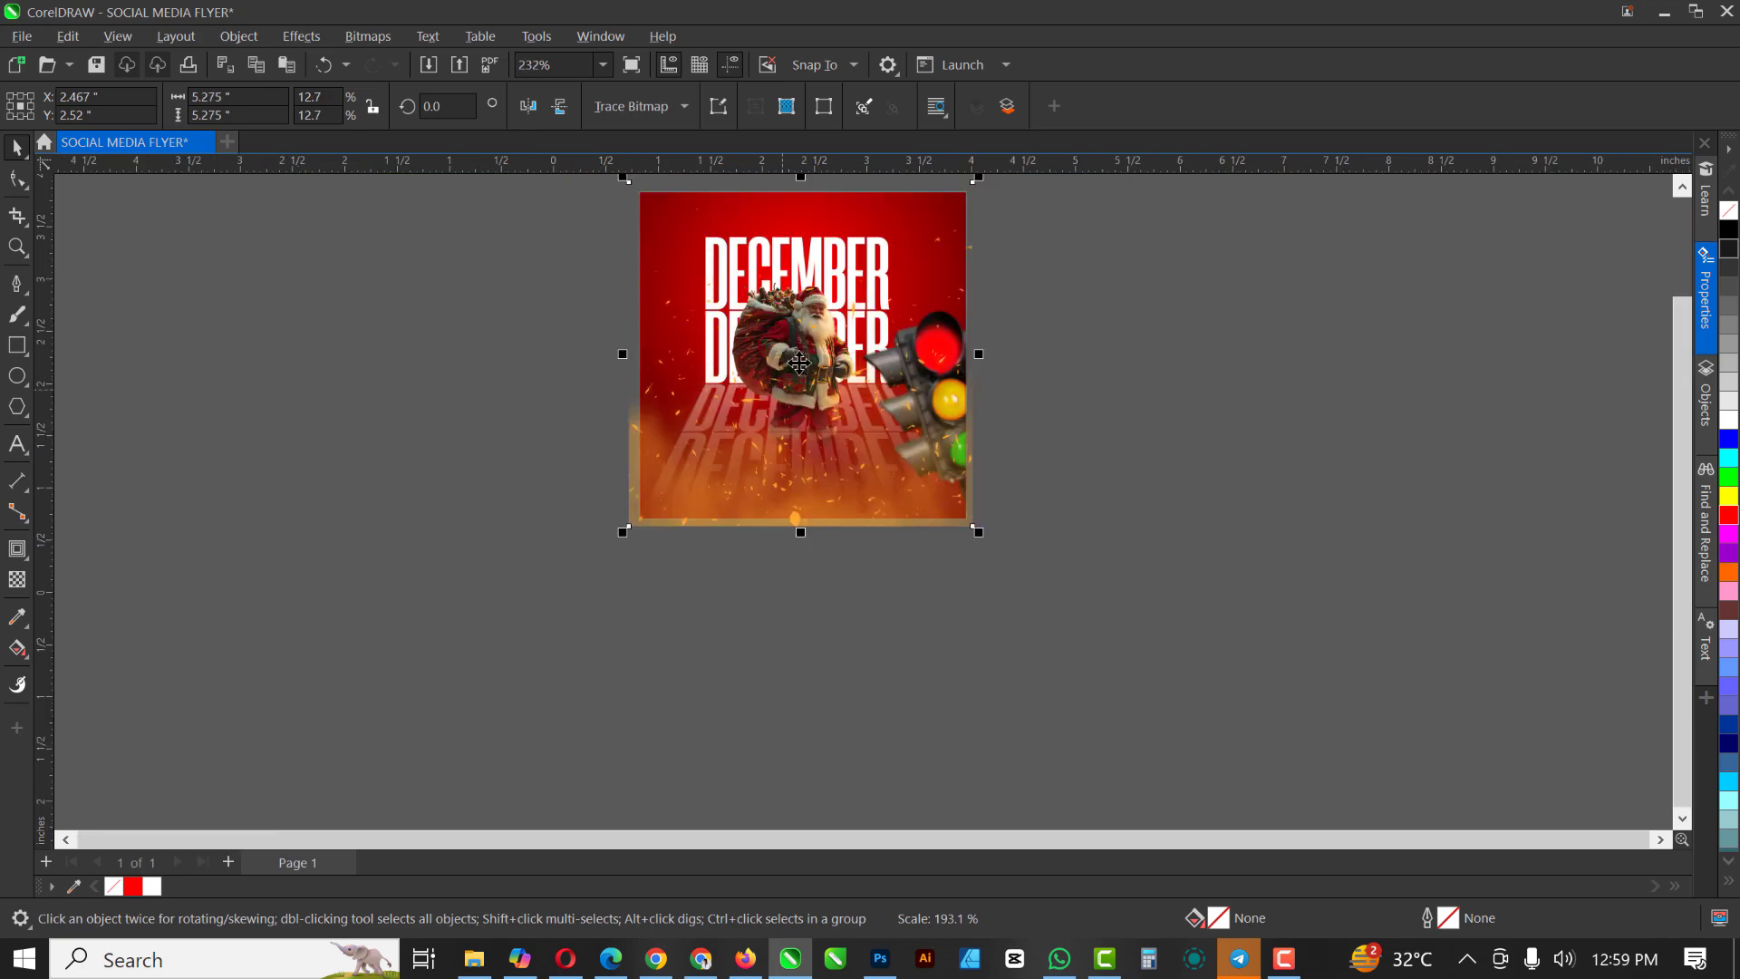
scroll(821, 350, "down", 2)
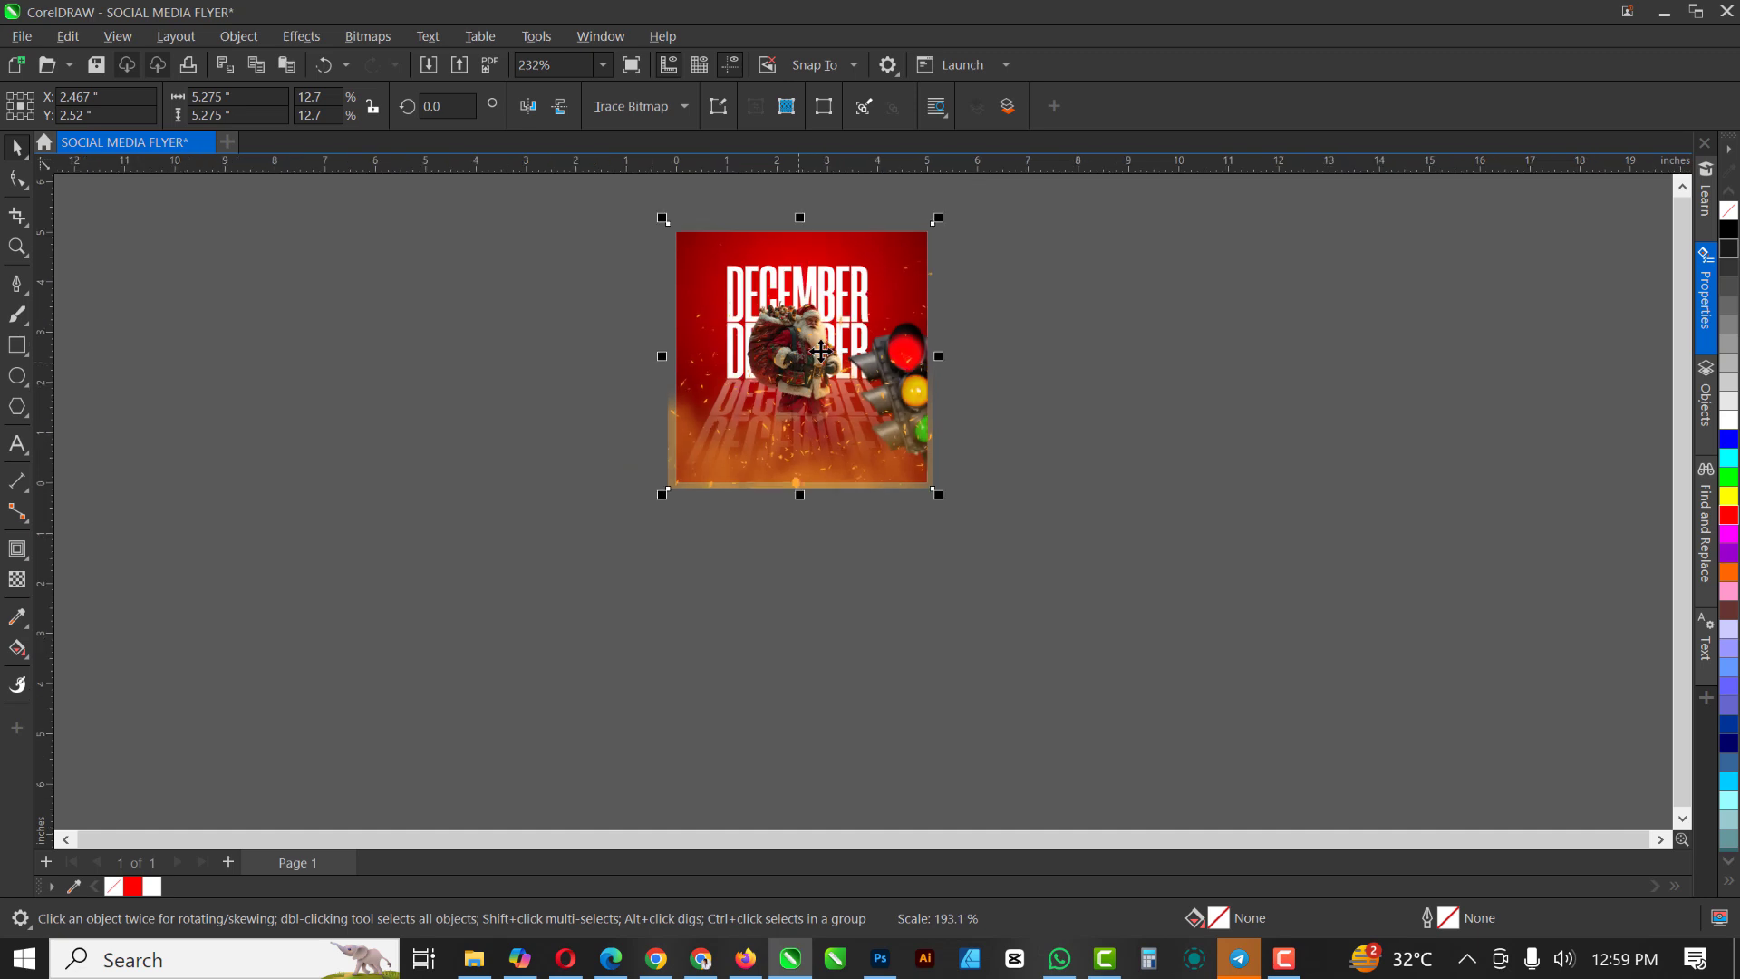
scroll(821, 351, "up", 2)
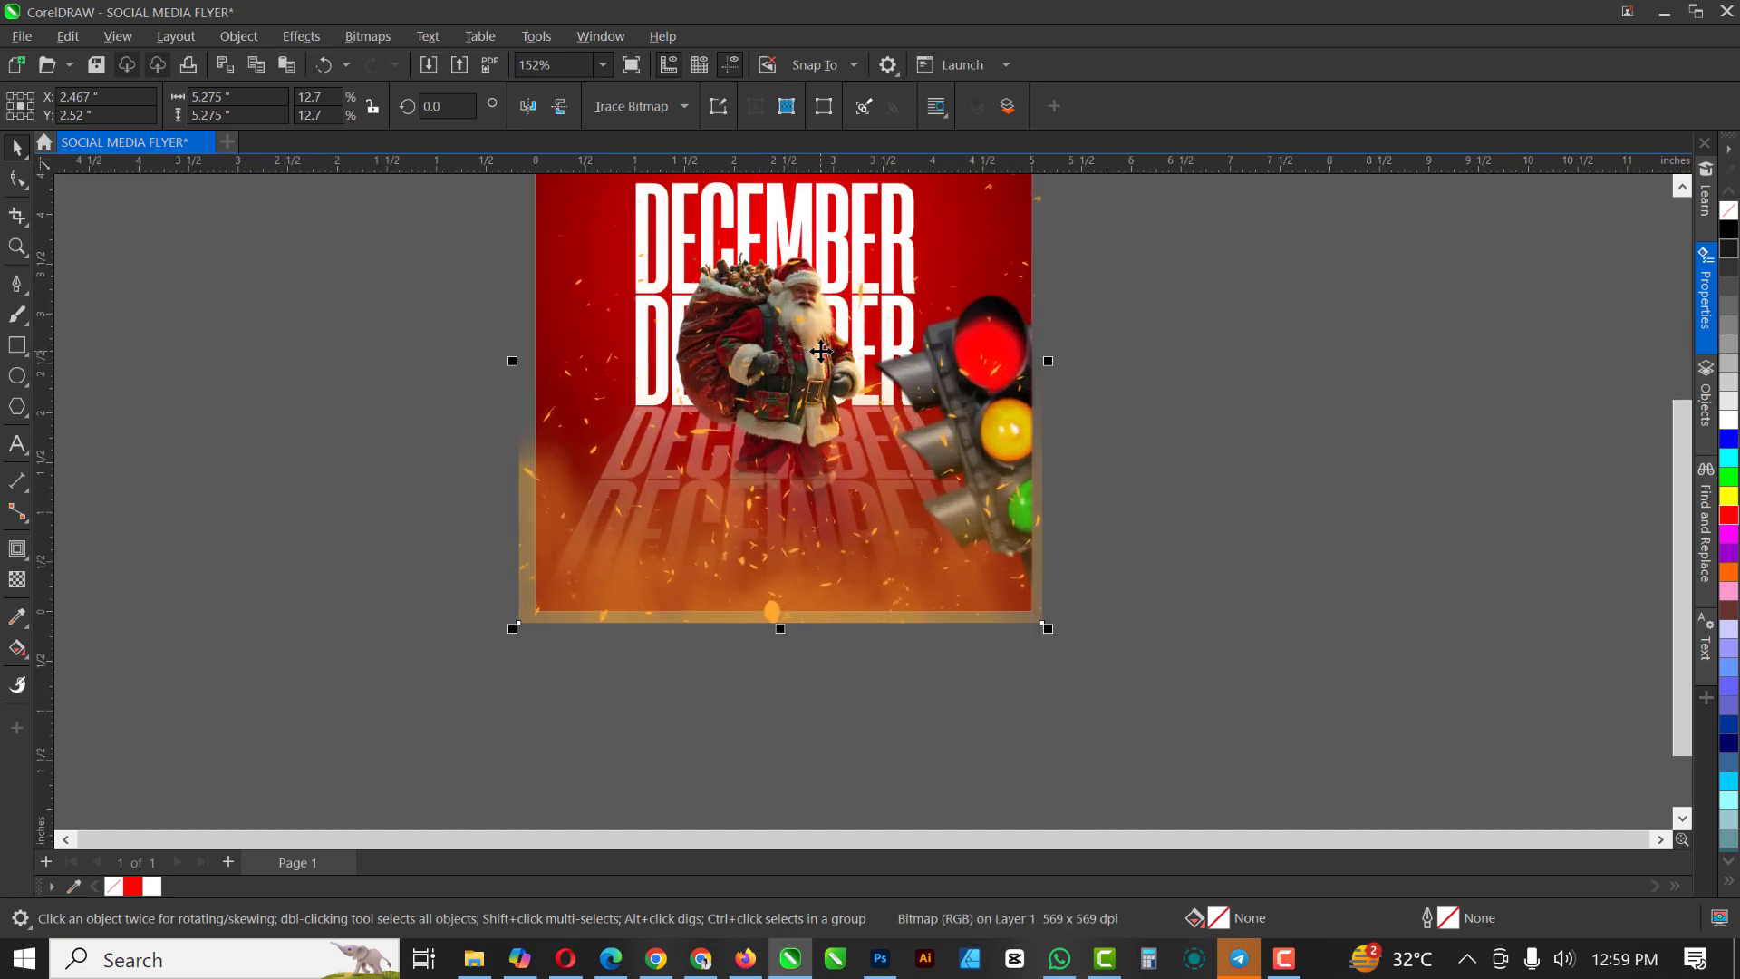
scroll(846, 425, "down", 1)
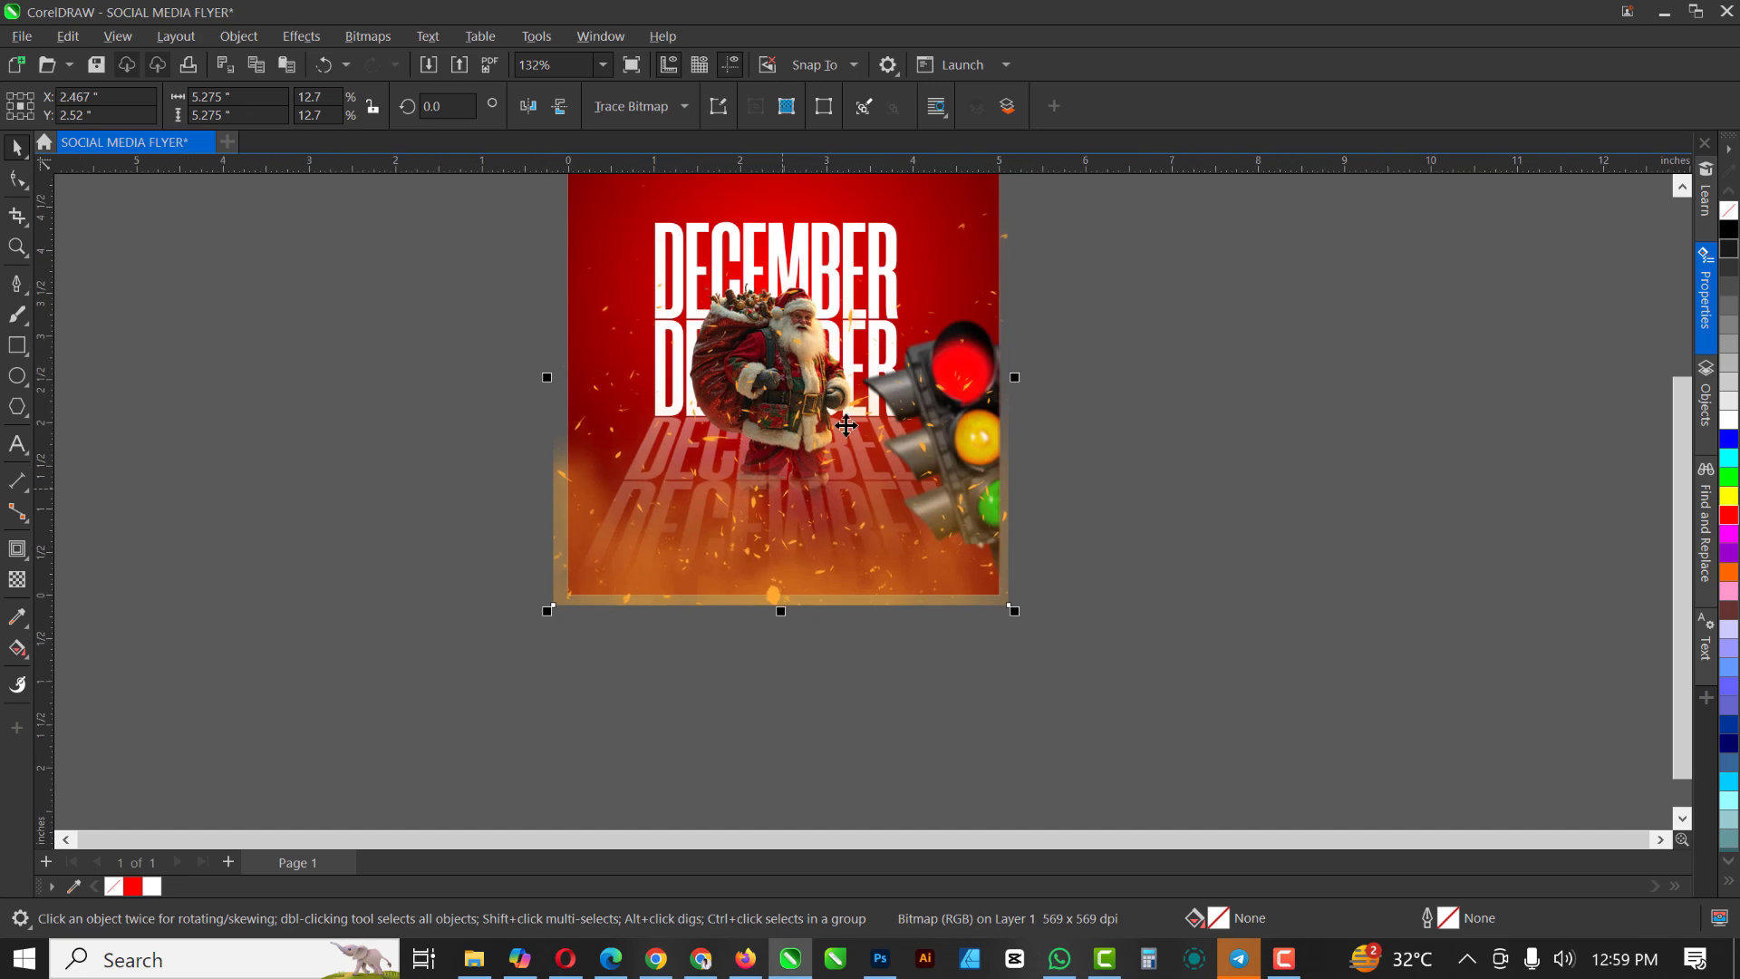
scroll(855, 535, "down", 1)
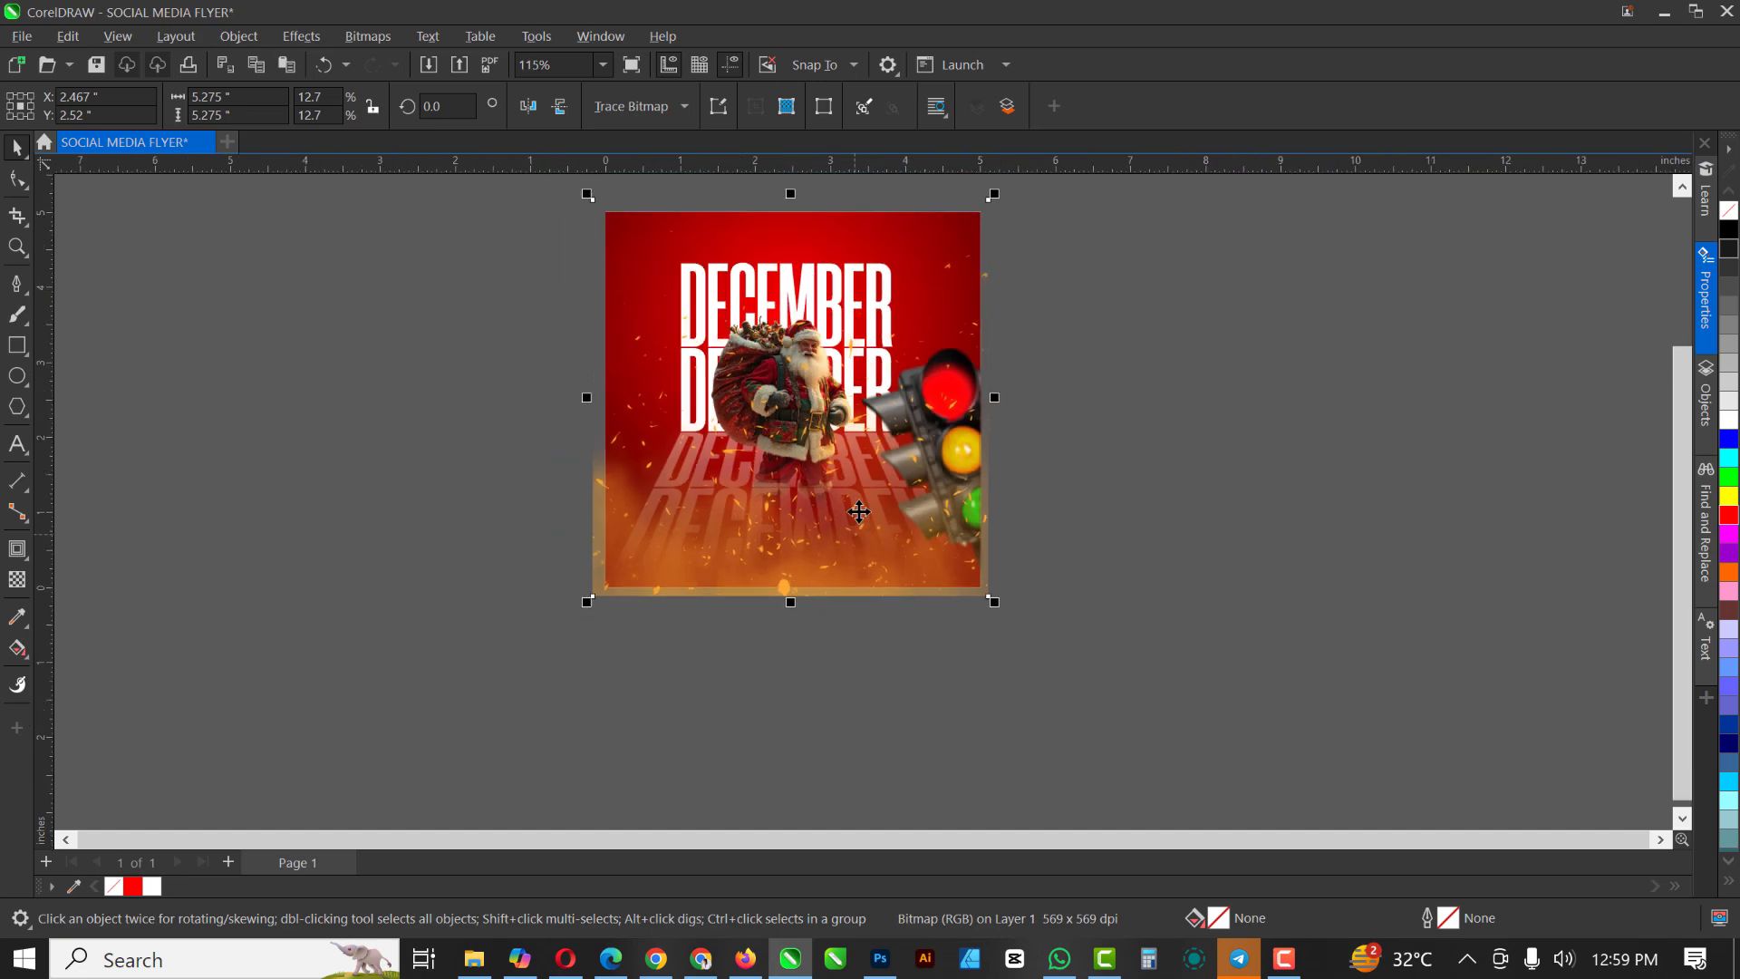
Apply a Hue/Saturation/Lightness adjustment to the smoke image with master hue -46 and red channel saturation 26, lightness 6
left_click(297, 38)
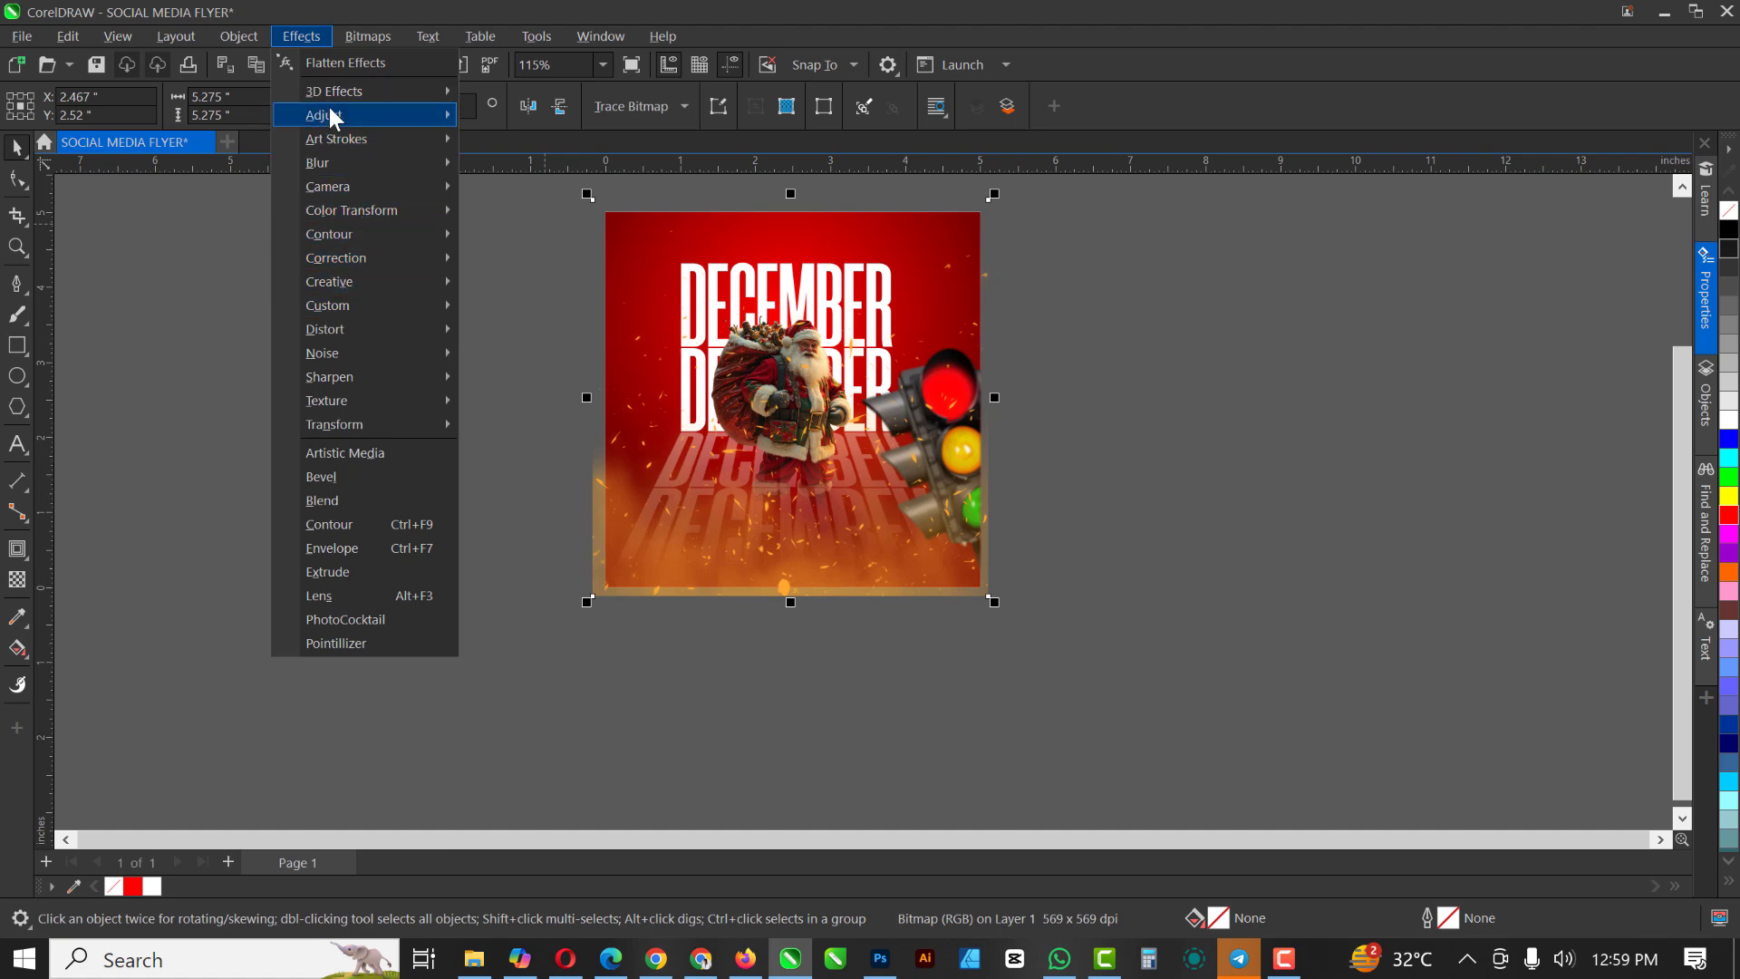
mouse_move(329, 113)
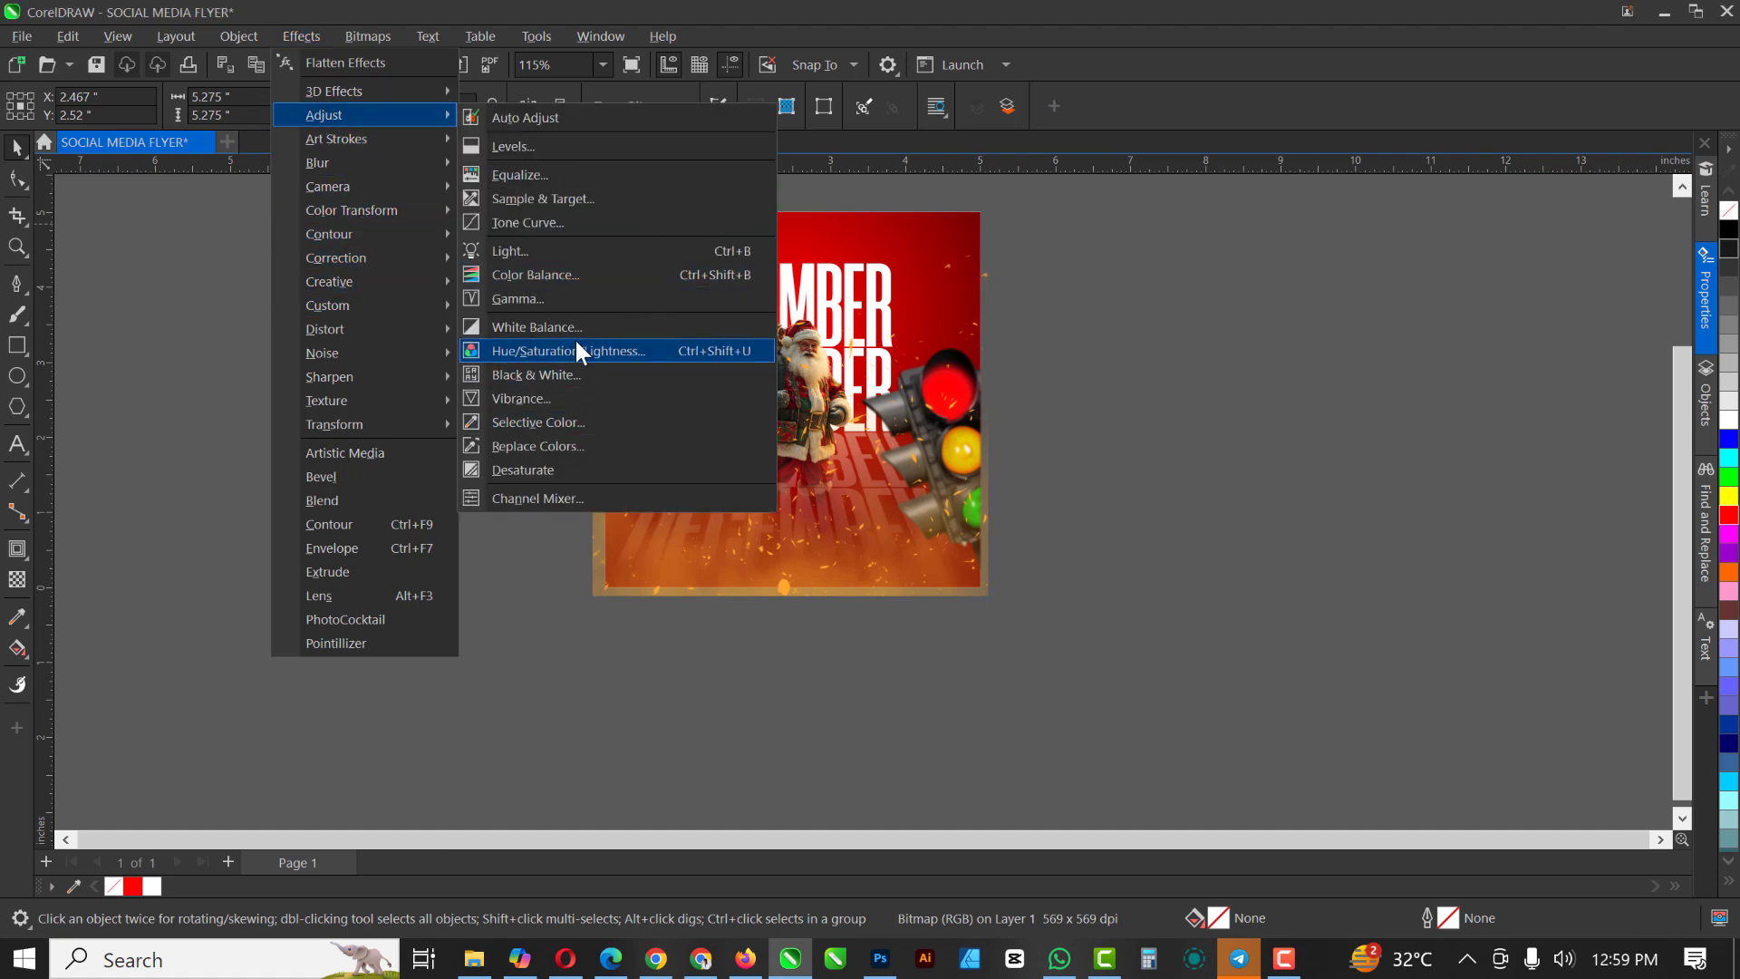
left_click(578, 352)
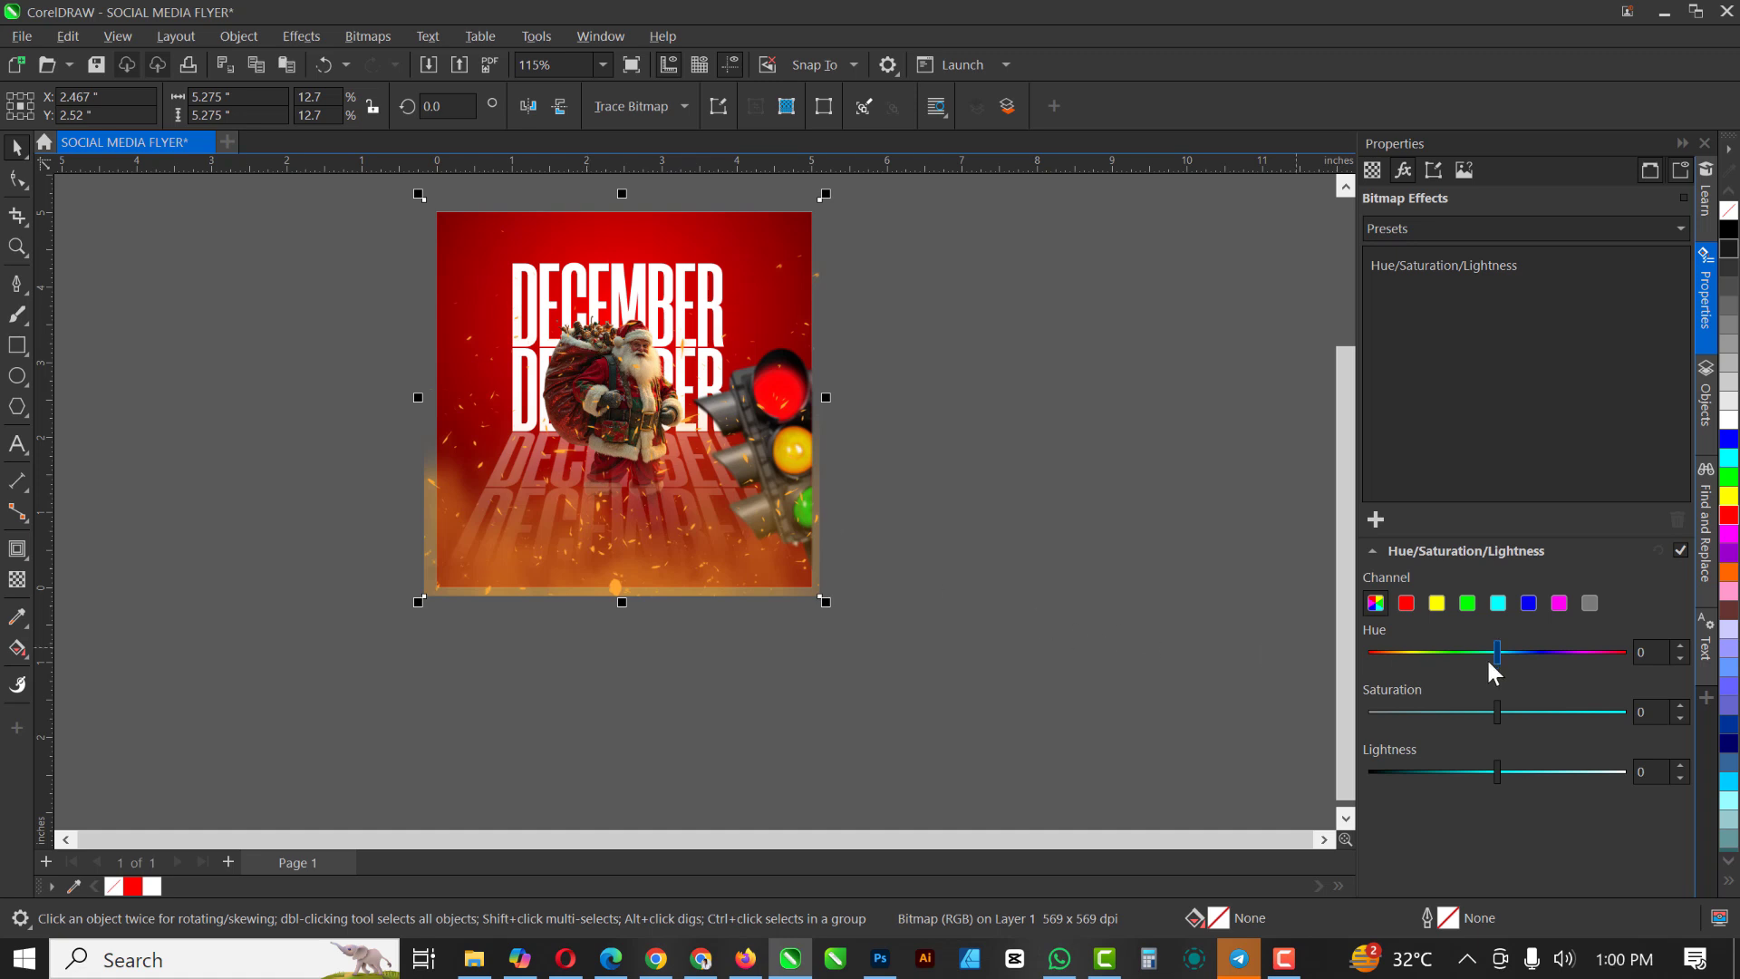
left_click(1445, 656)
left_click(1463, 653)
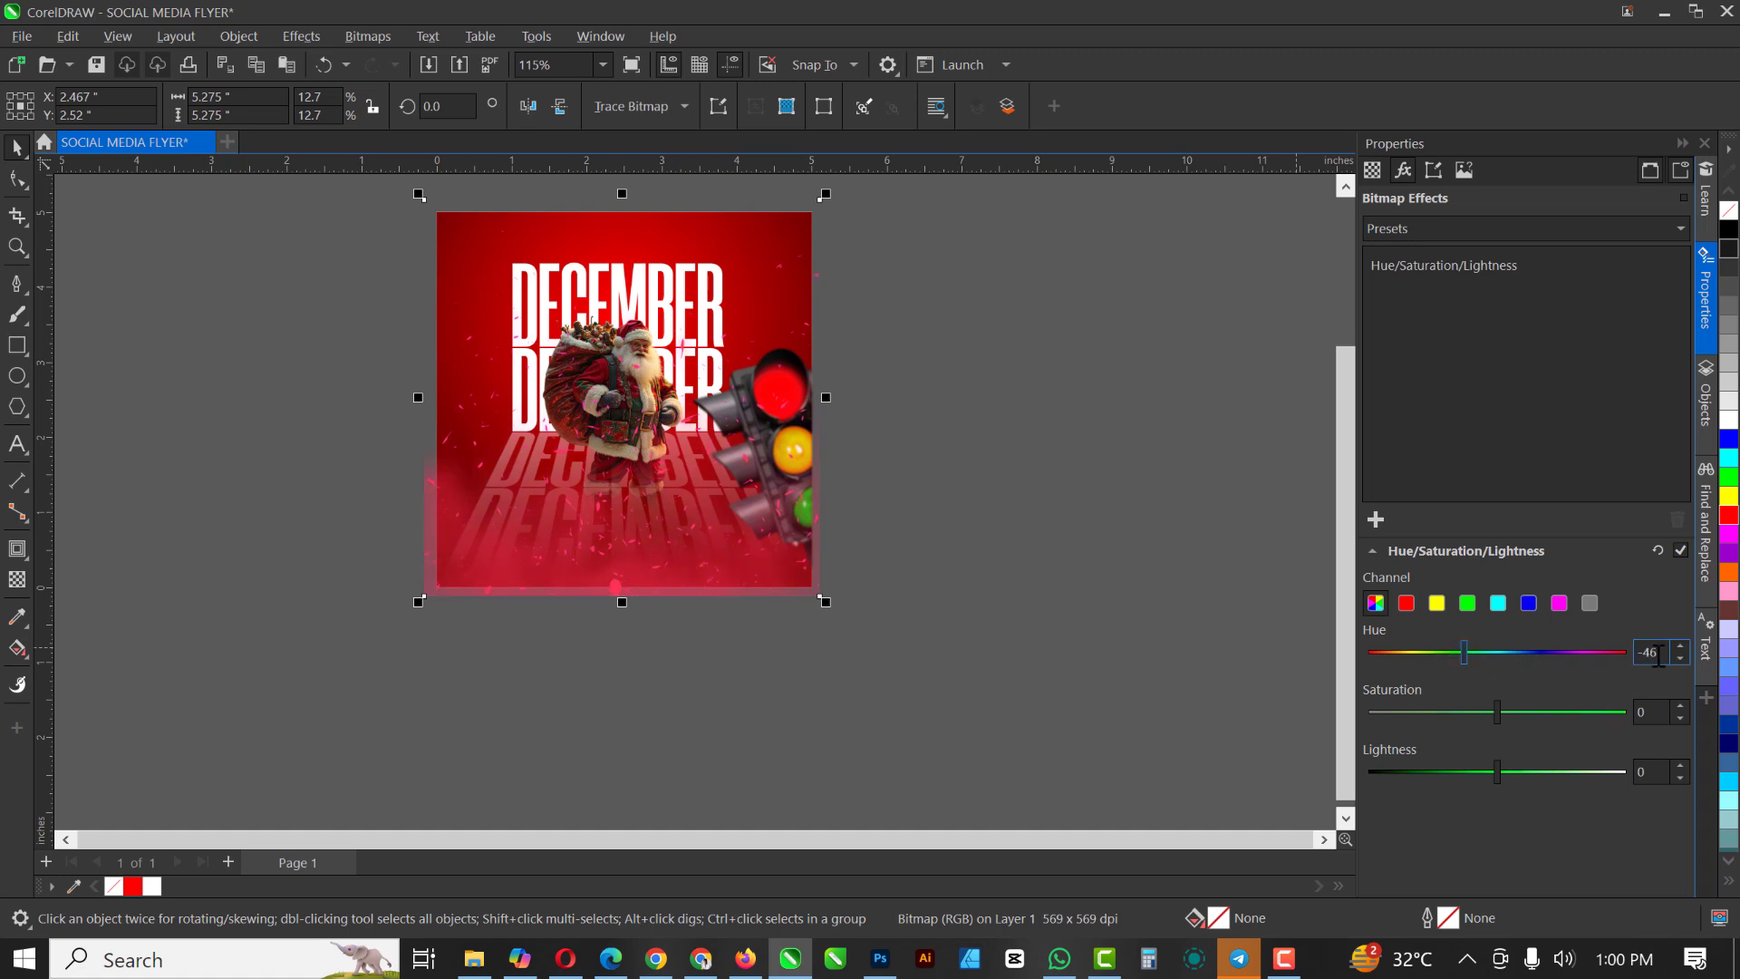
left_click(1406, 603)
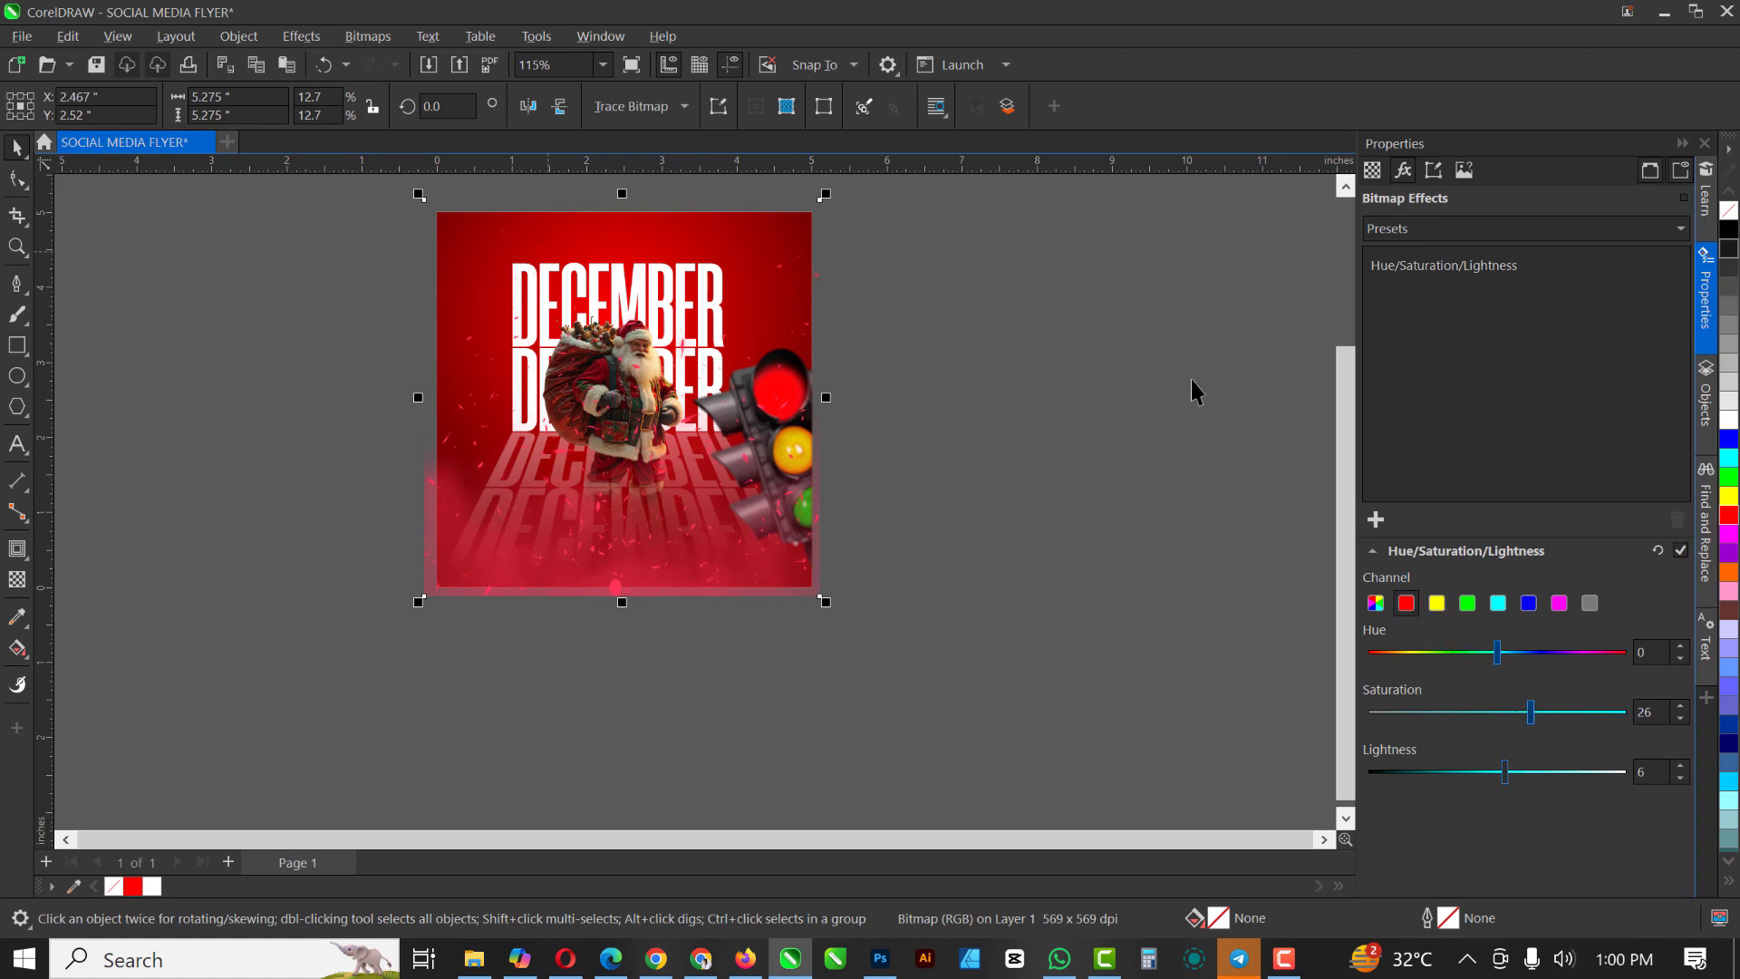
left_click(1682, 144)
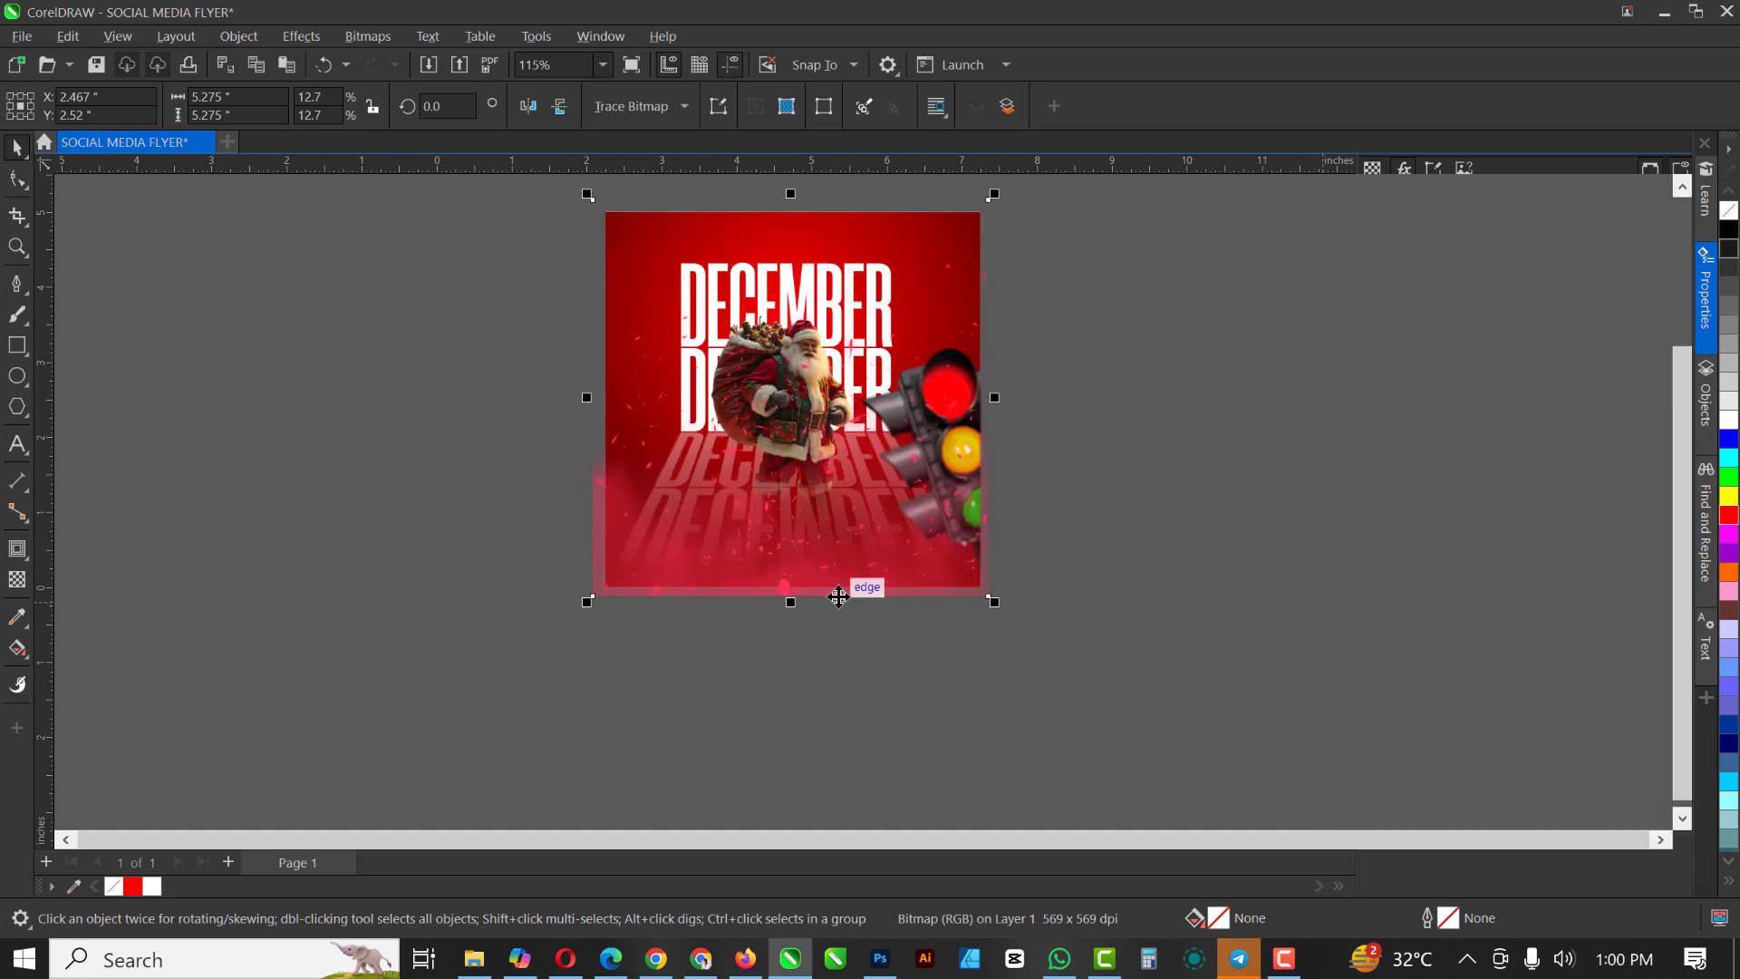
Set the smoke image's transparency merge mode to Screen and reselect the image with the Pick tool
scroll(707, 415, "up", 5)
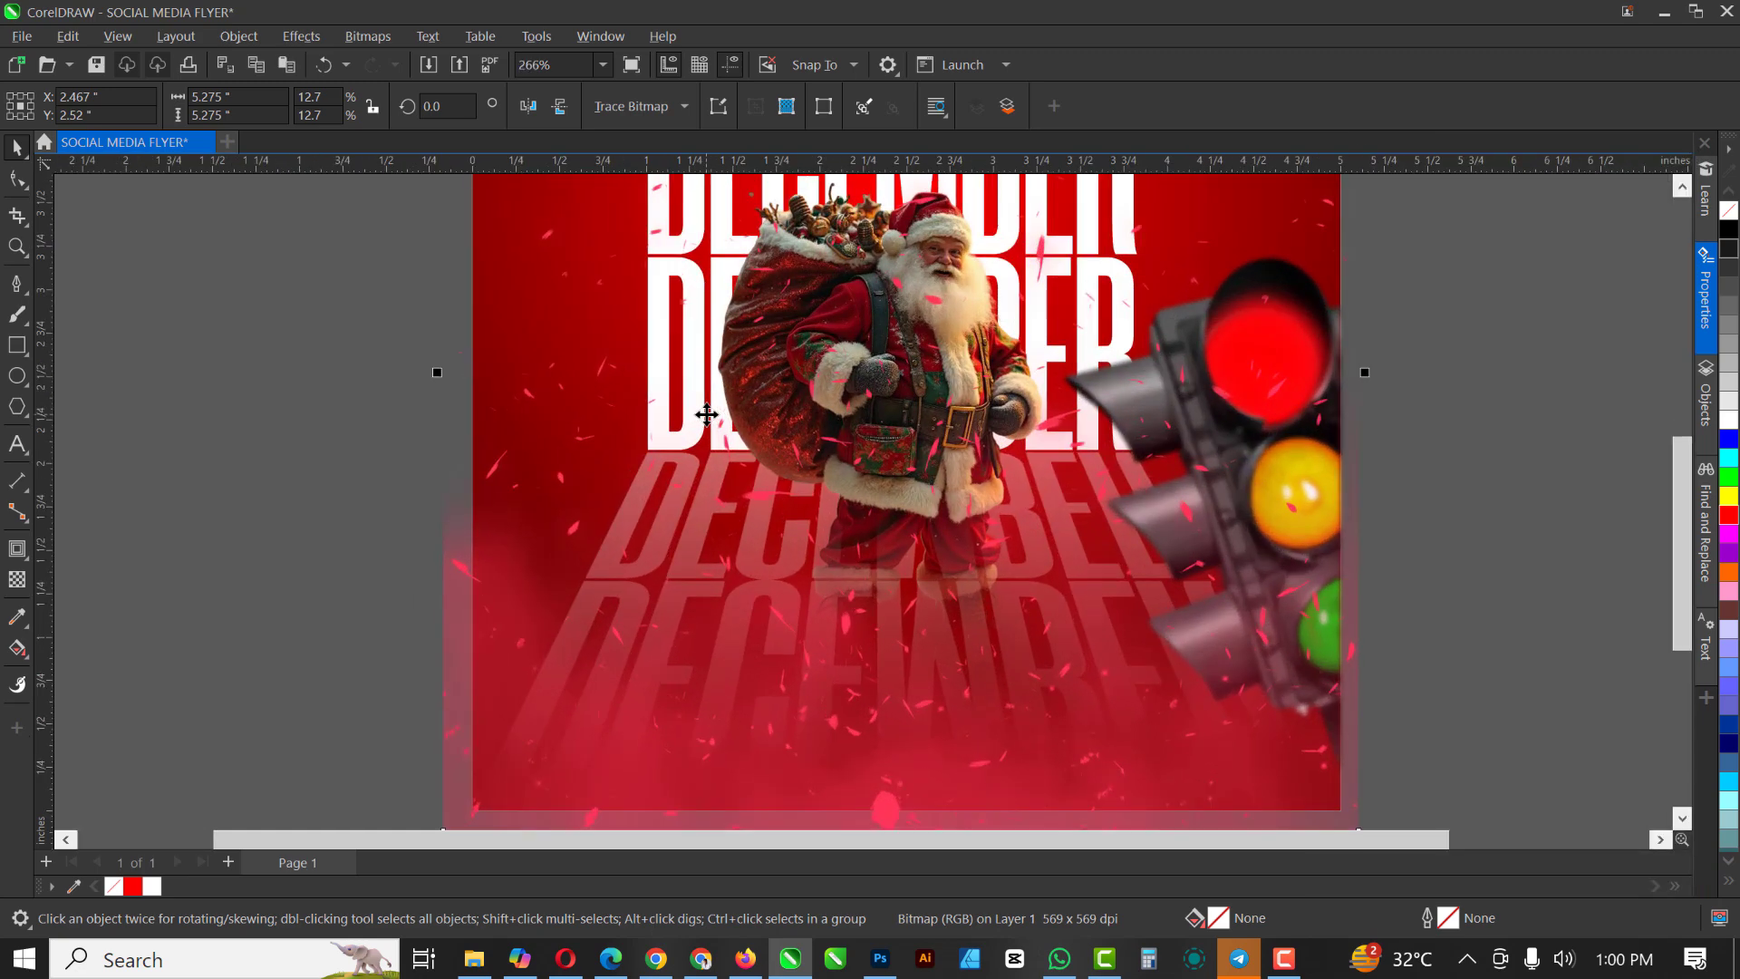
left_click(17, 580)
left_click(268, 111)
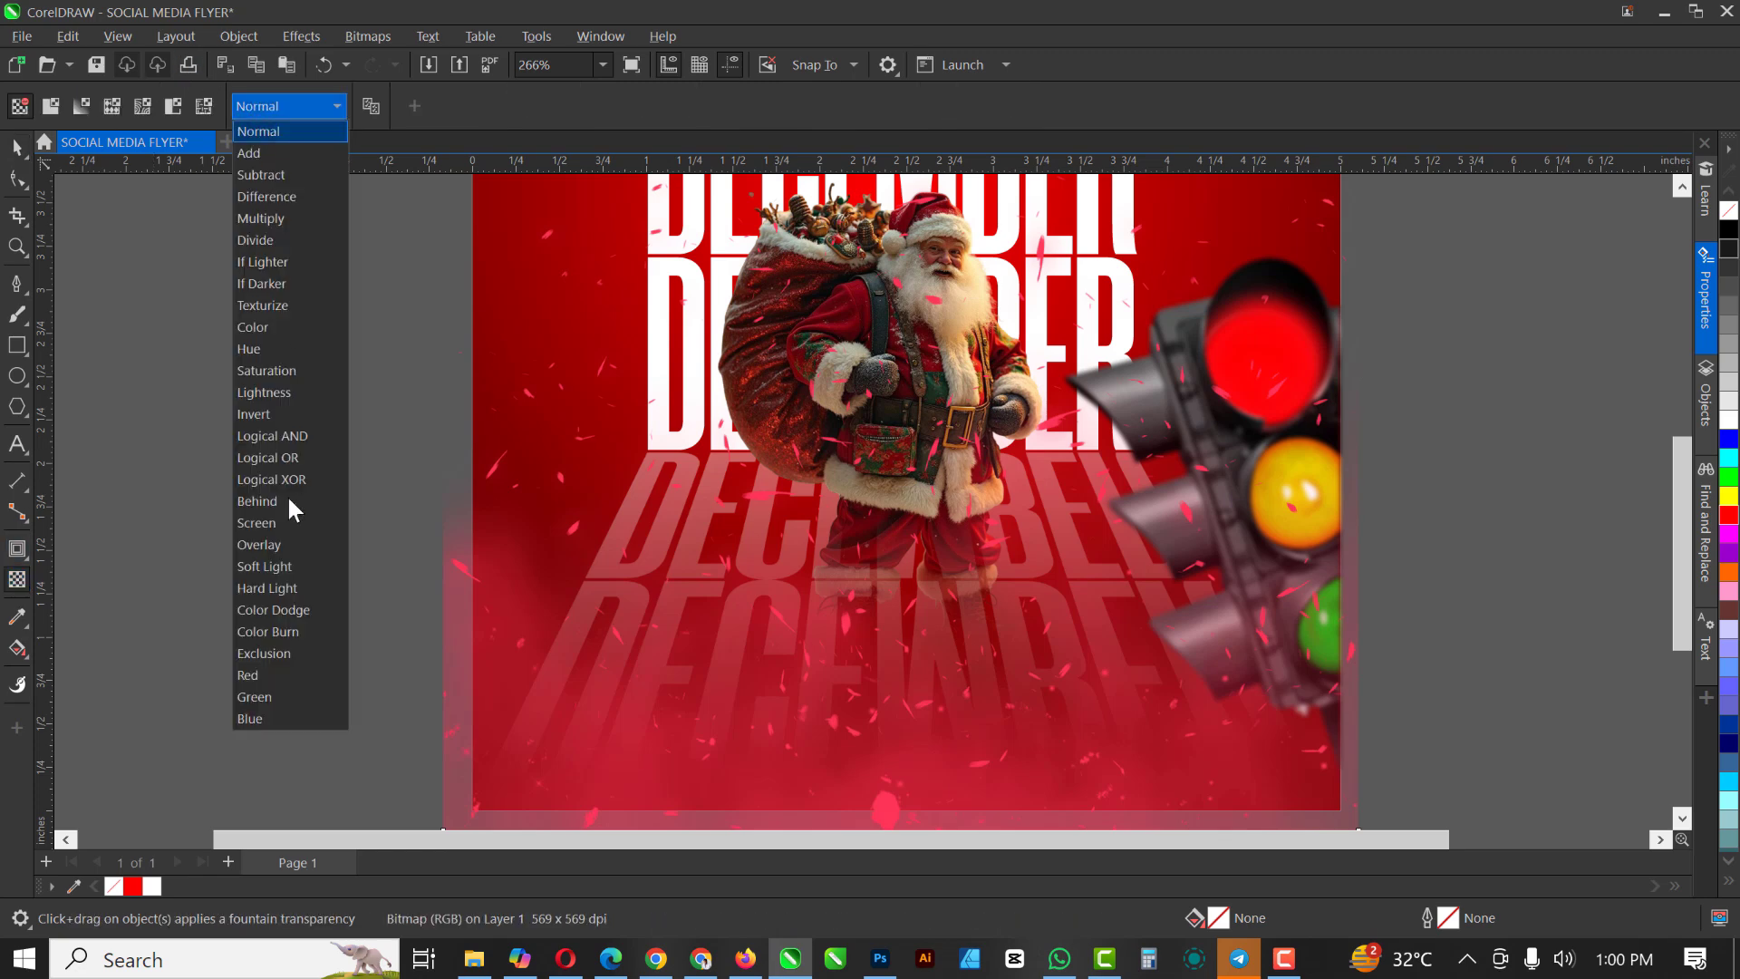
left_click(269, 523)
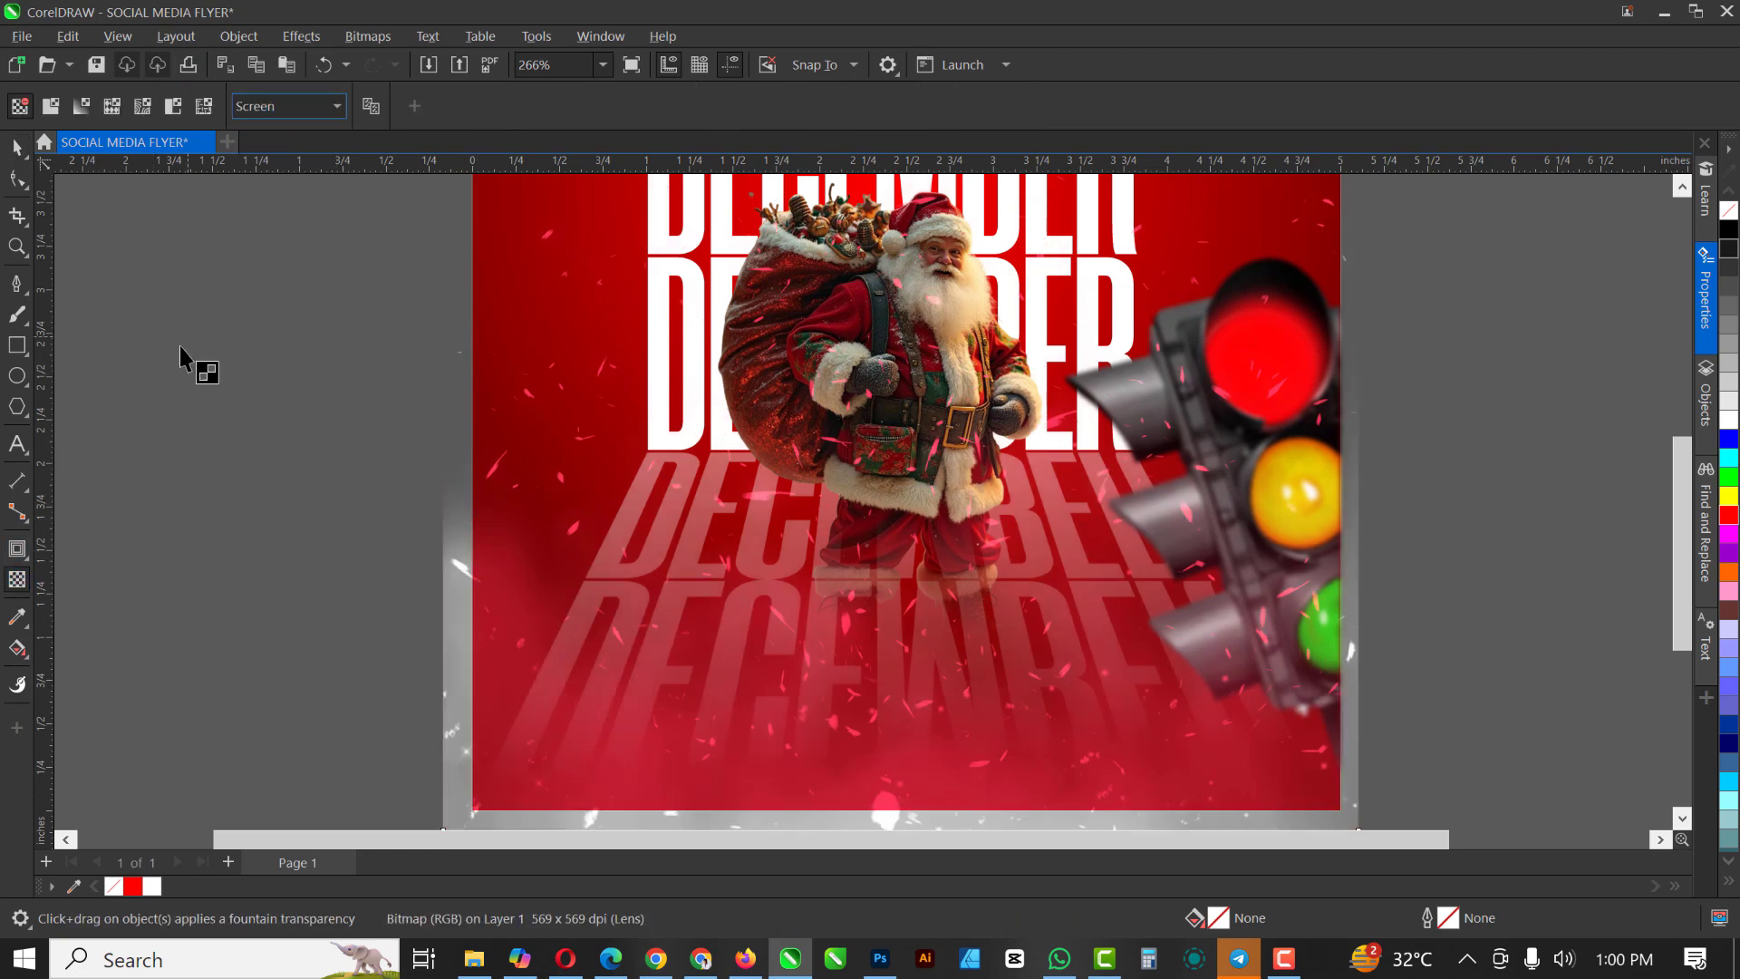
key("space")
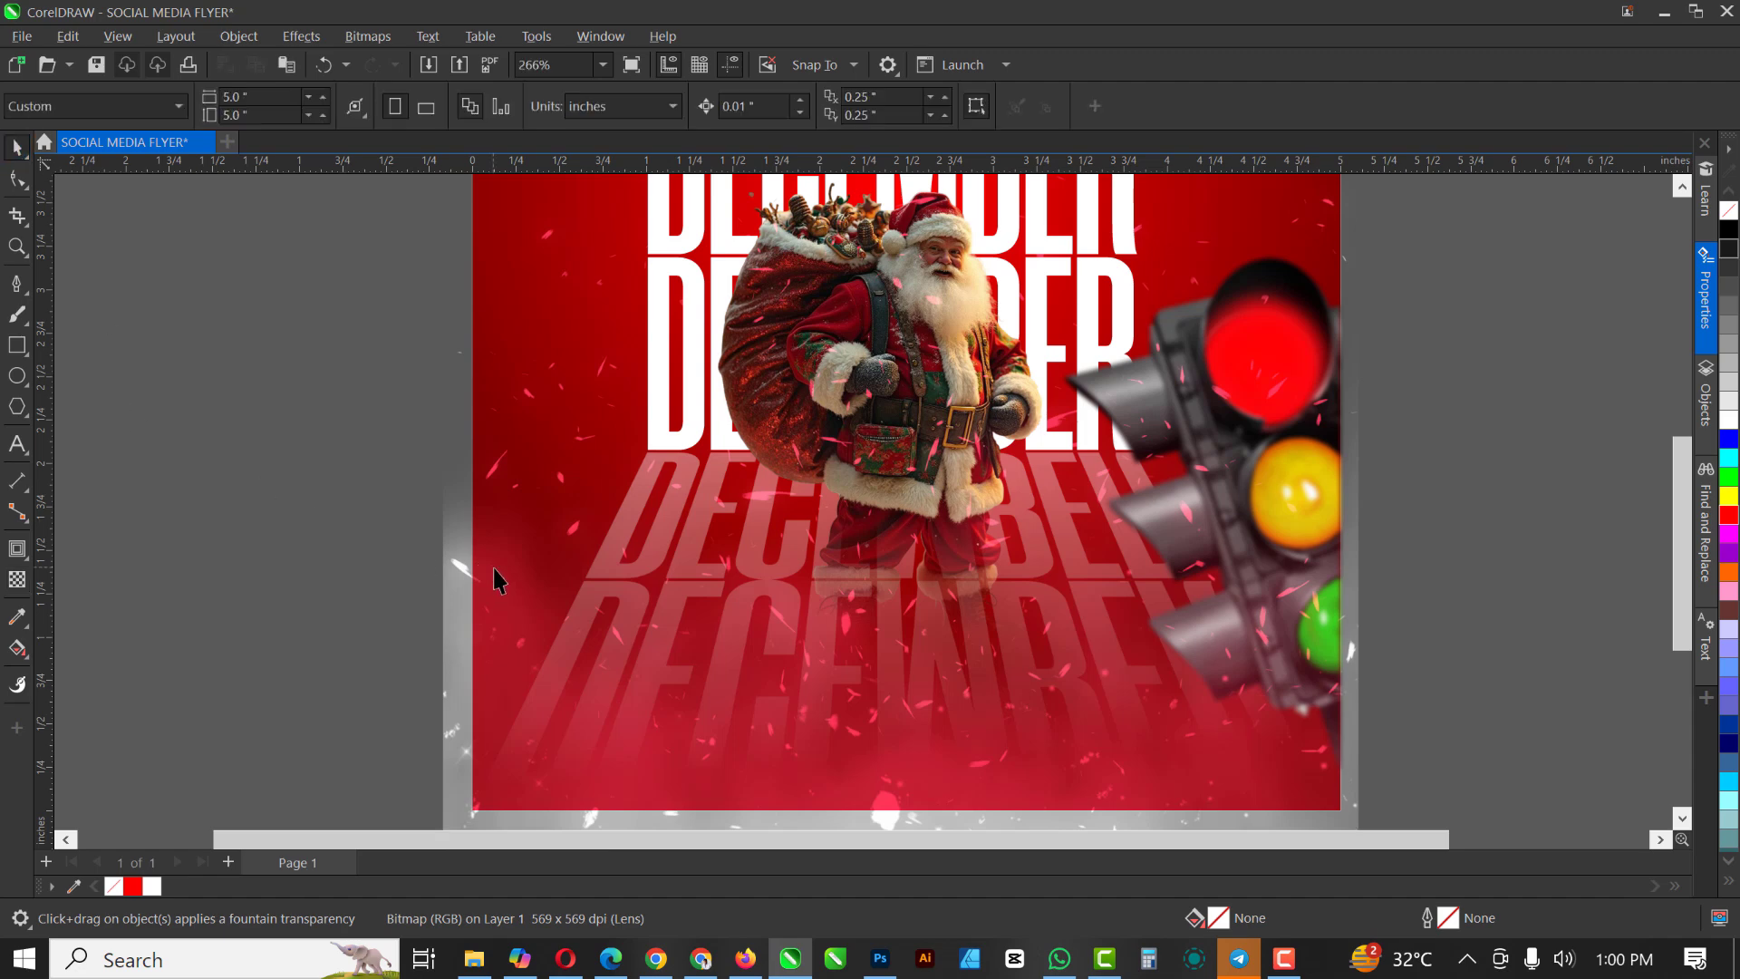
scroll(731, 613, "down", 2)
scroll(727, 574, "up", 1)
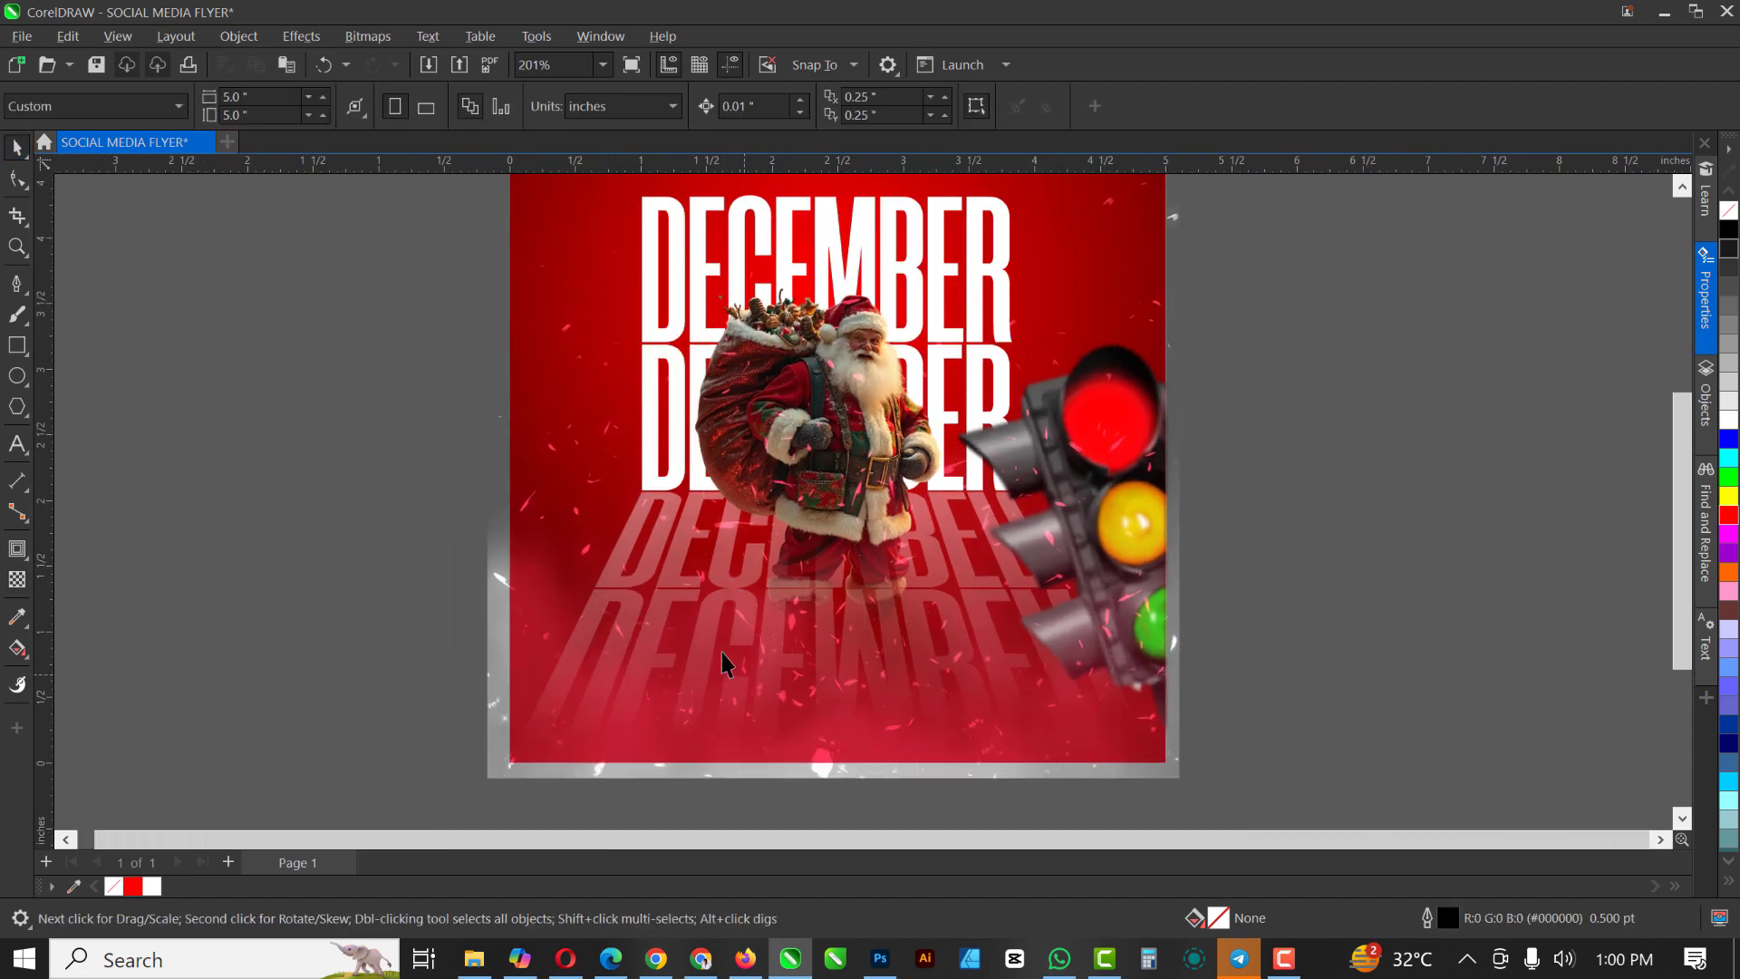
left_click(682, 682)
scroll(680, 678, "down", 1)
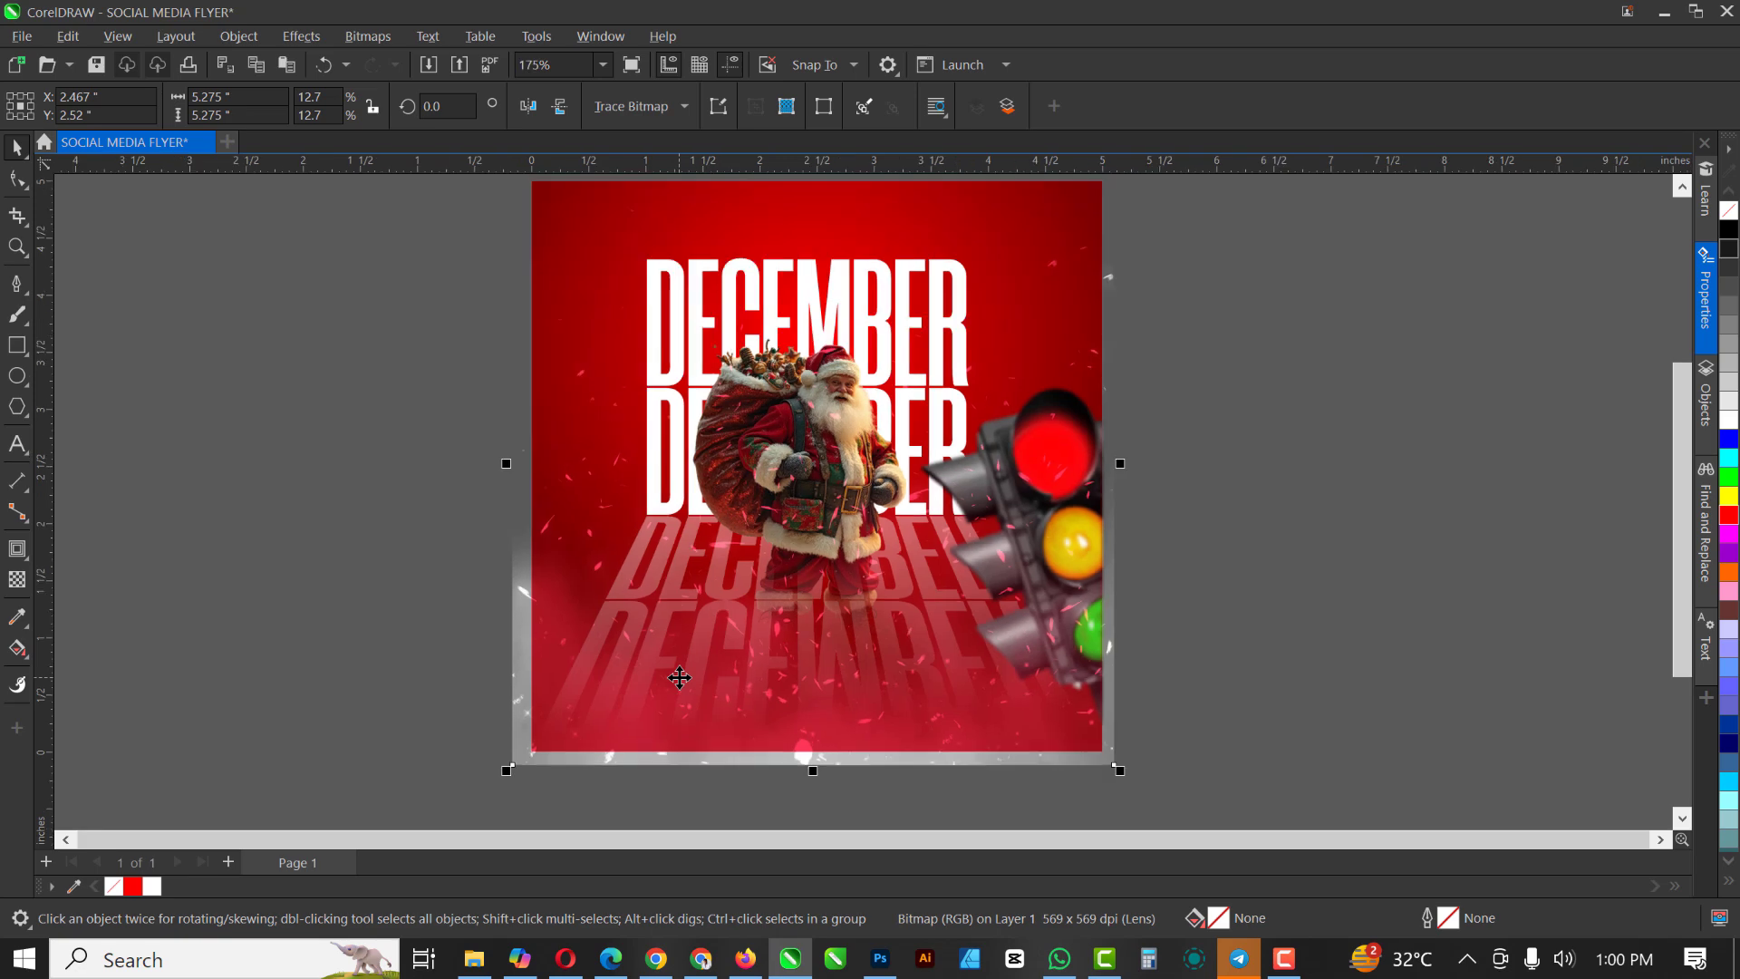
Crop the smoke-and-sparks image to the flyer's side and lower edges, keeping an area of about 4.993 × 4.792 inches
scroll(523, 754, "up", 9)
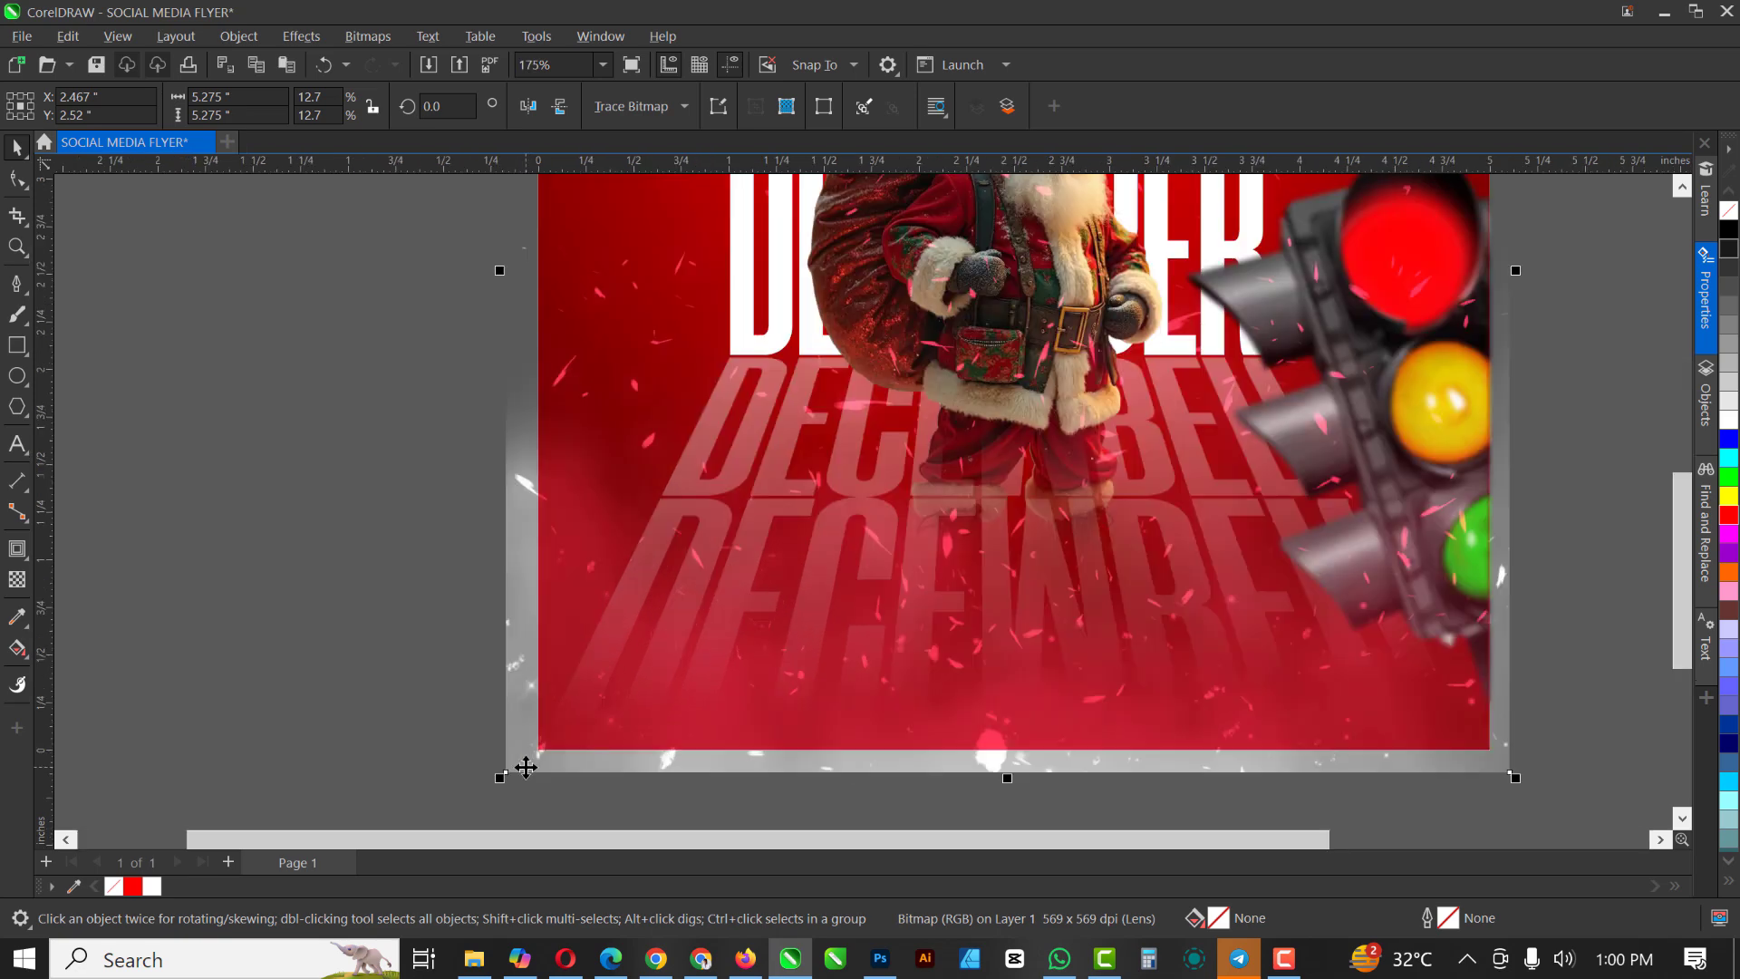
scroll(582, 672, "down", 8)
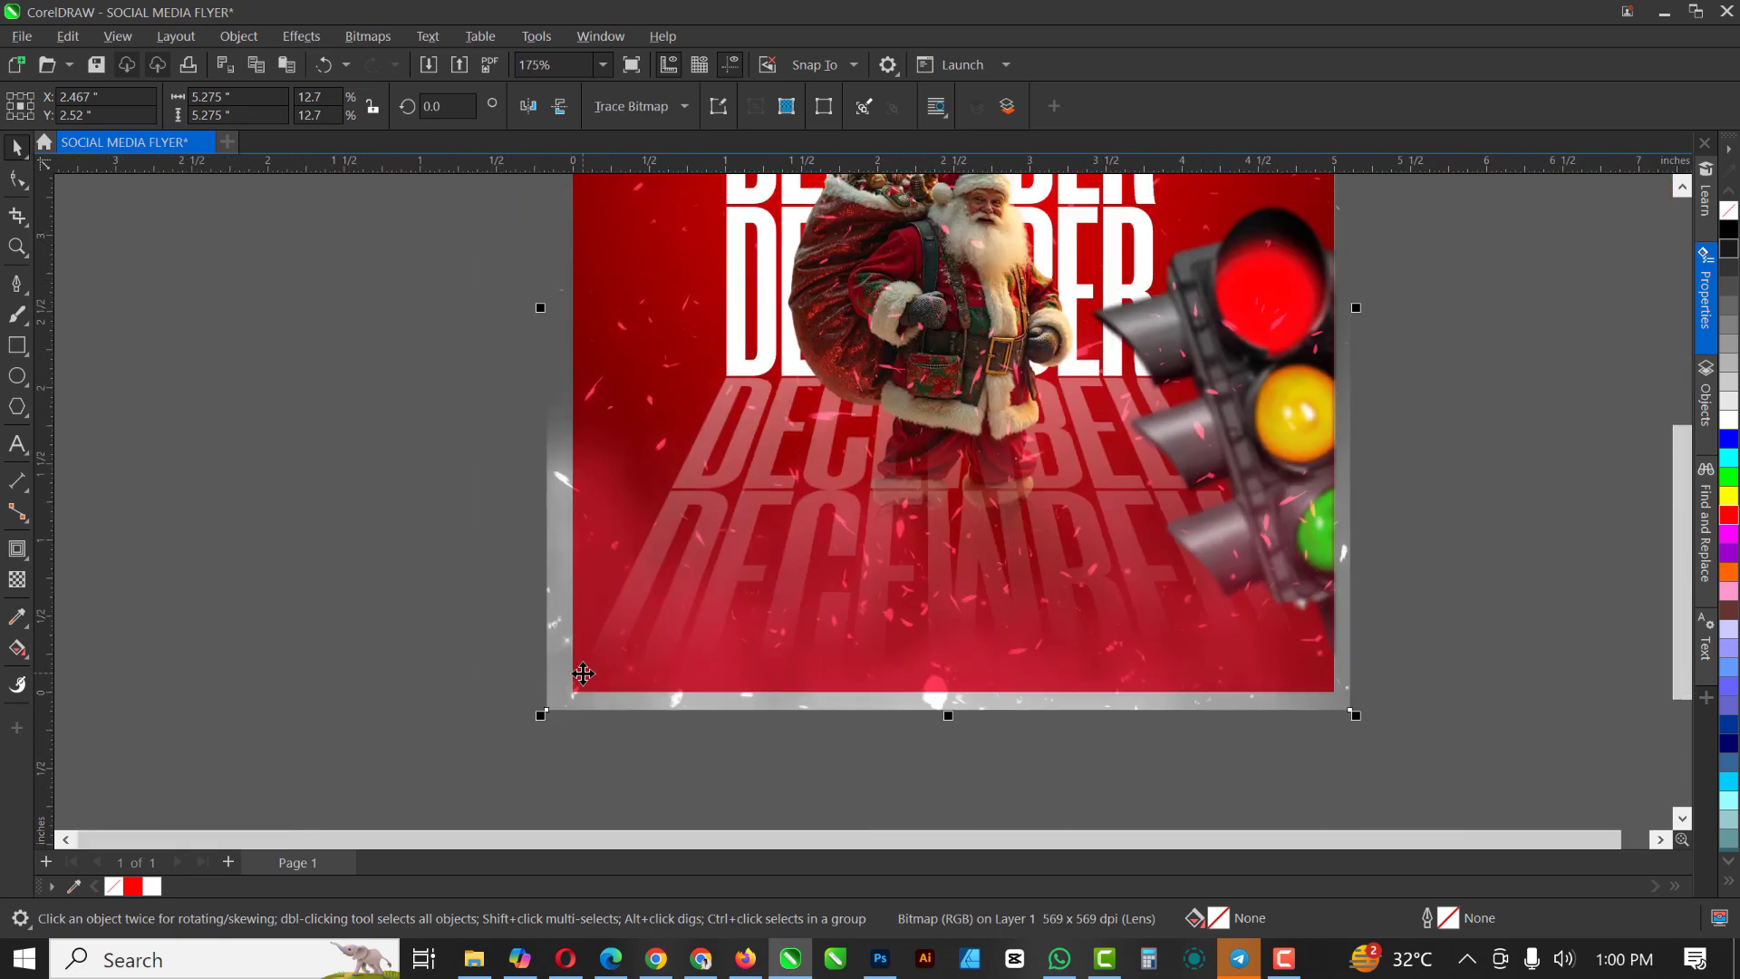
scroll(612, 613, "up", 2)
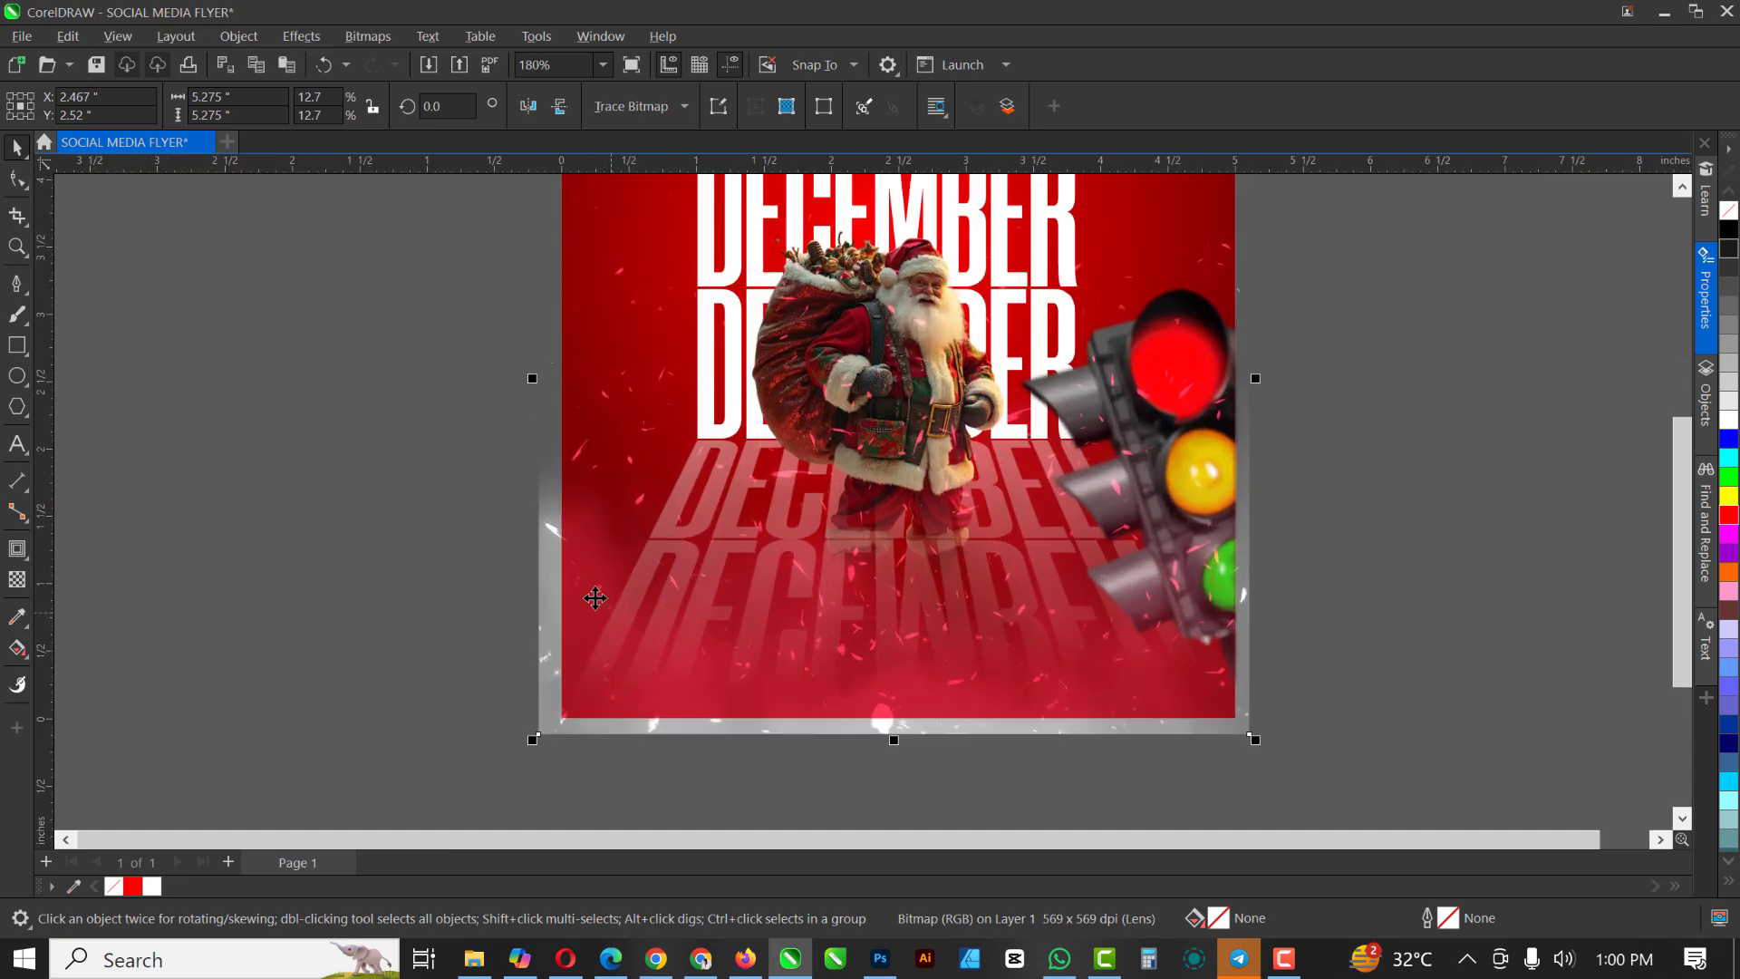
left_click(17, 215)
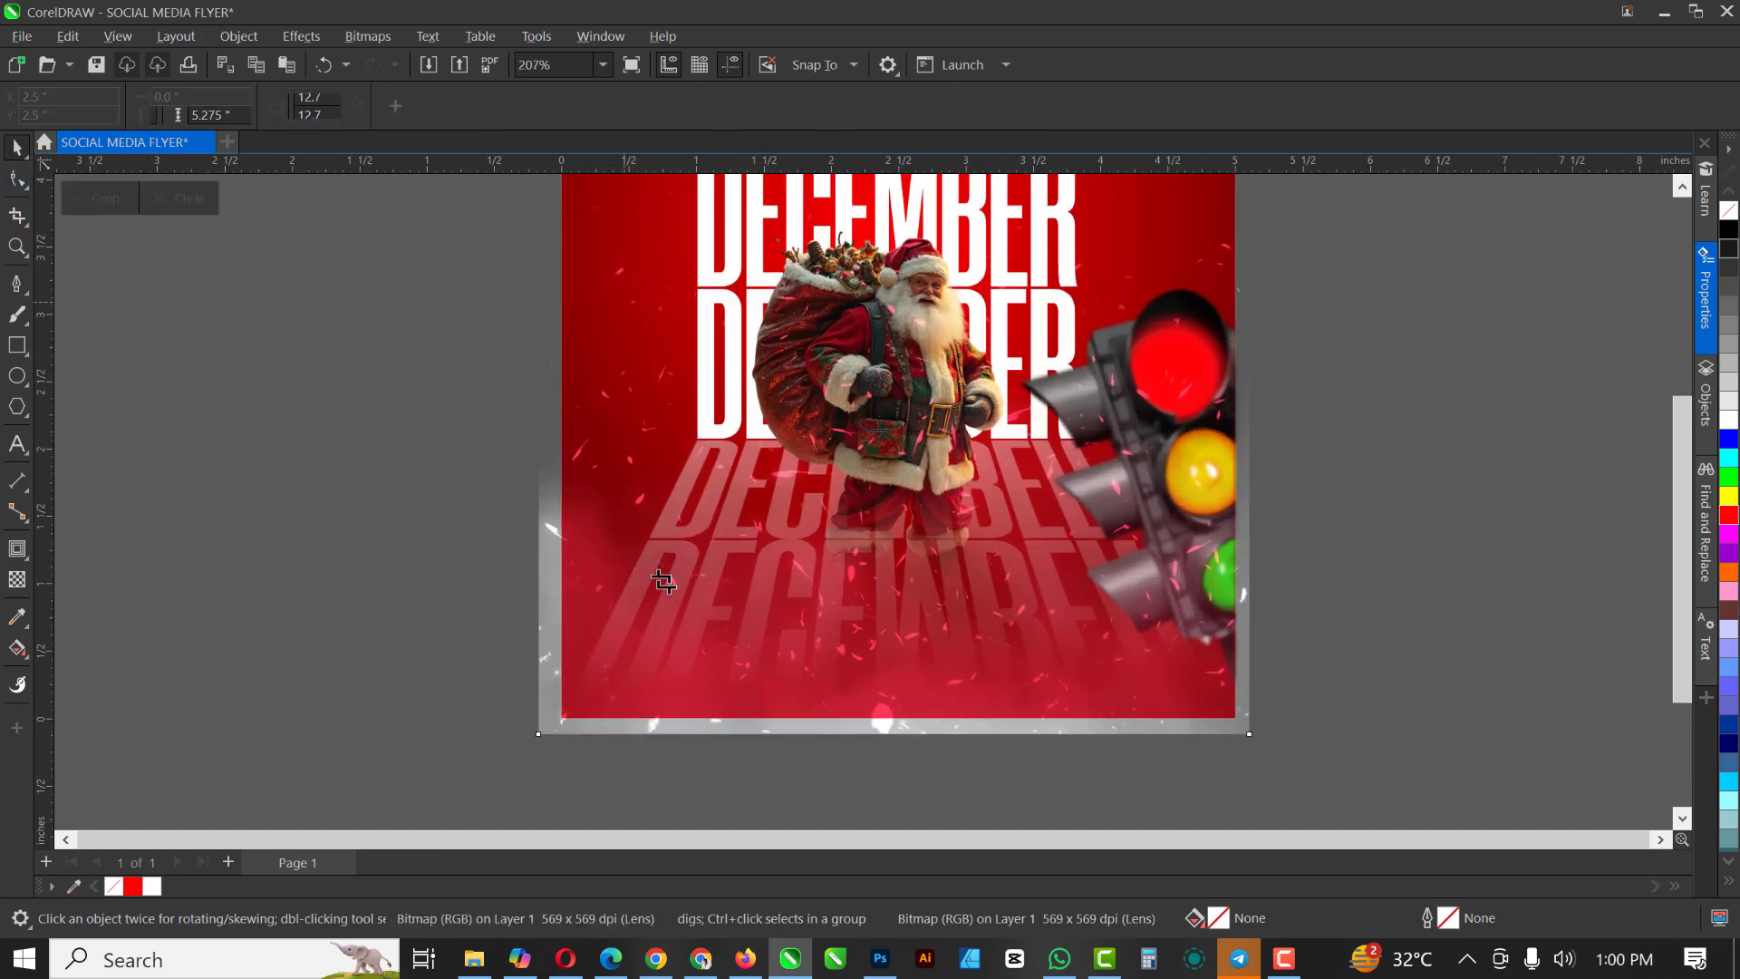
scroll(661, 544, "down", 6)
scroll(659, 471, "up", 2)
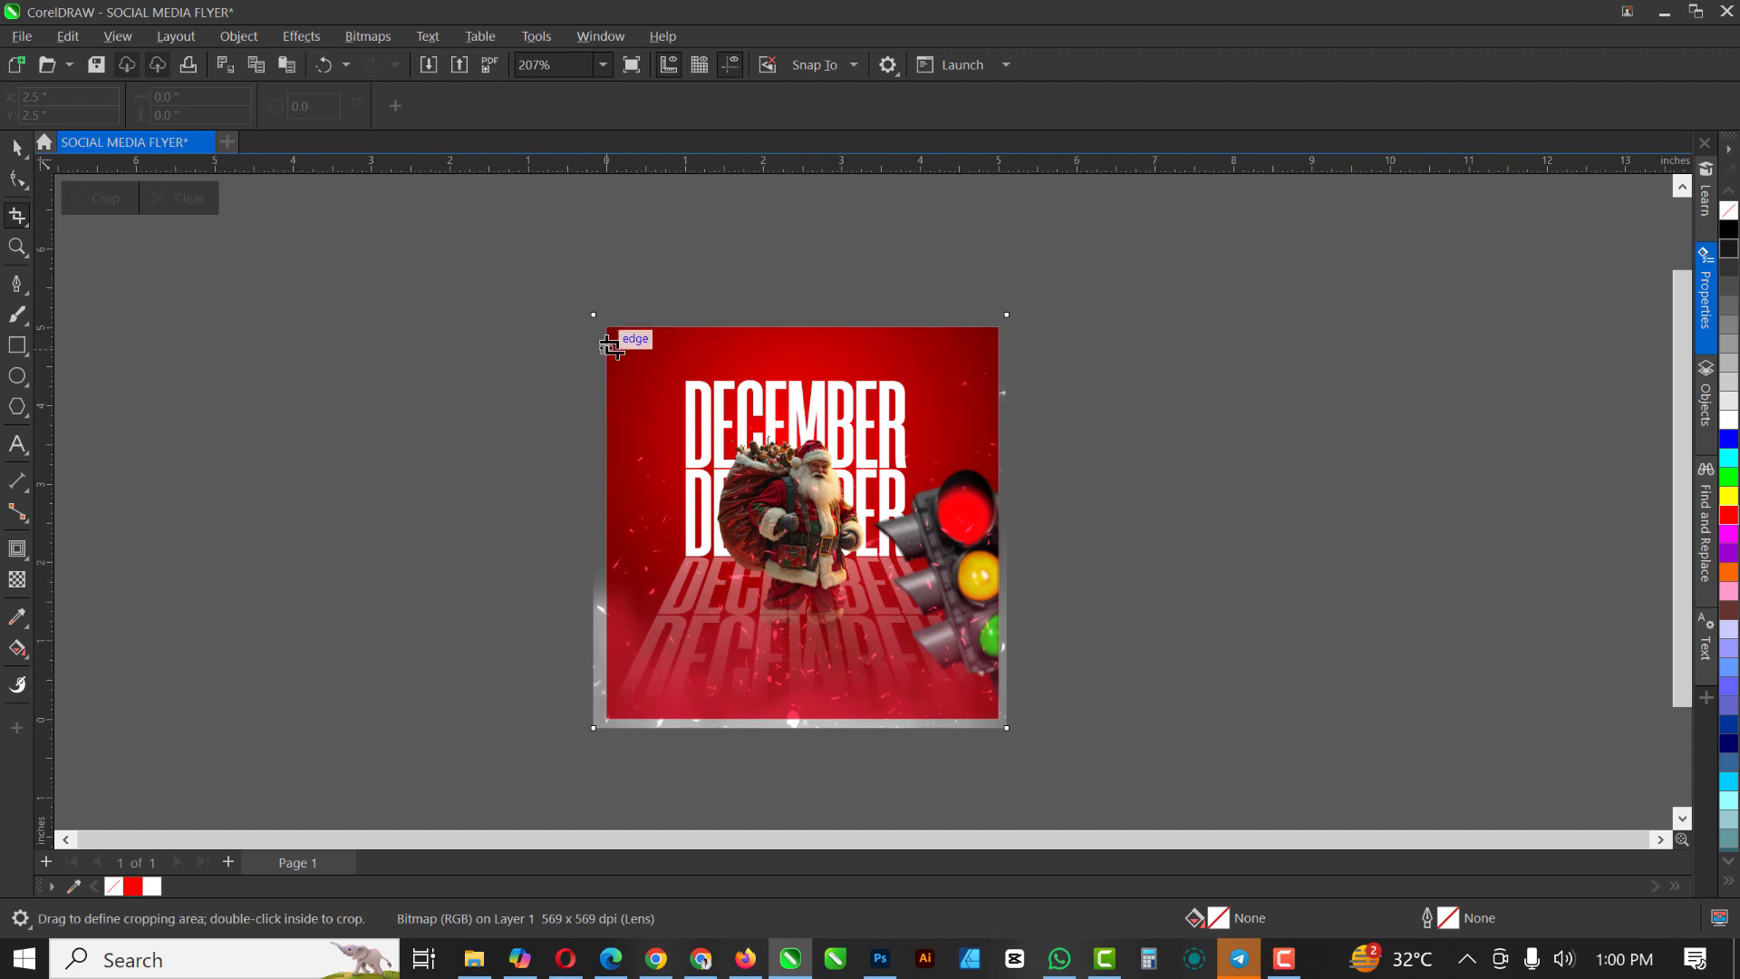
left_click_drag(612, 343, 998, 718)
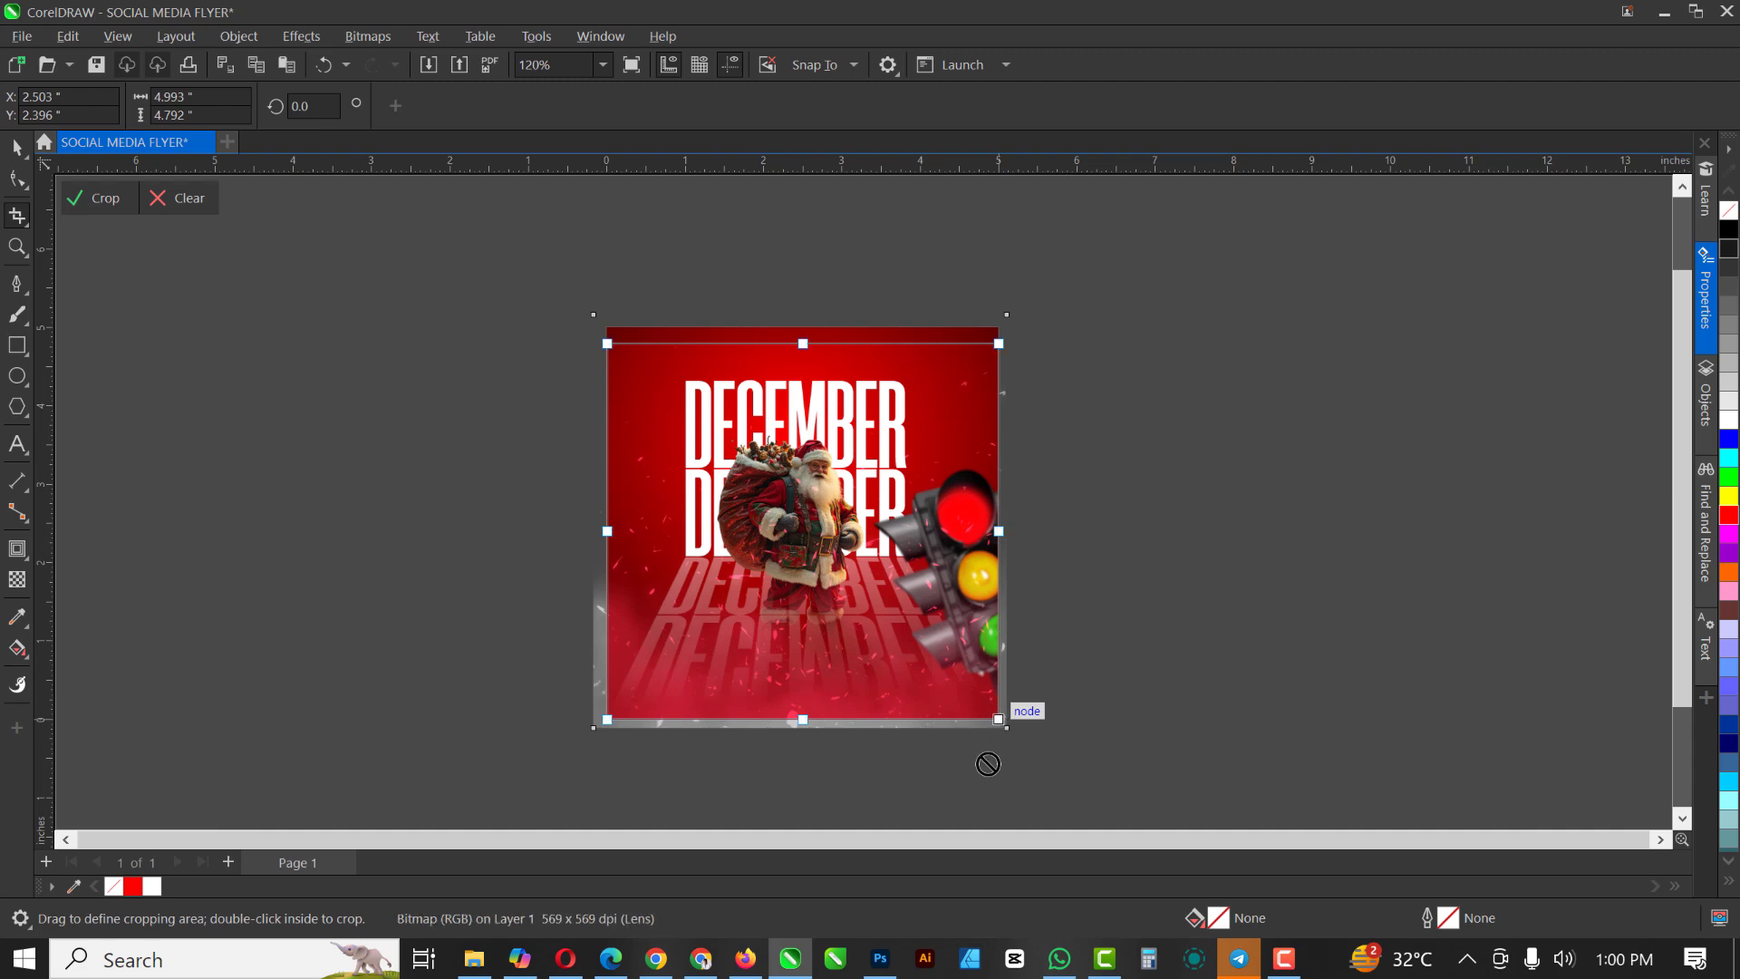
double_click(813, 512)
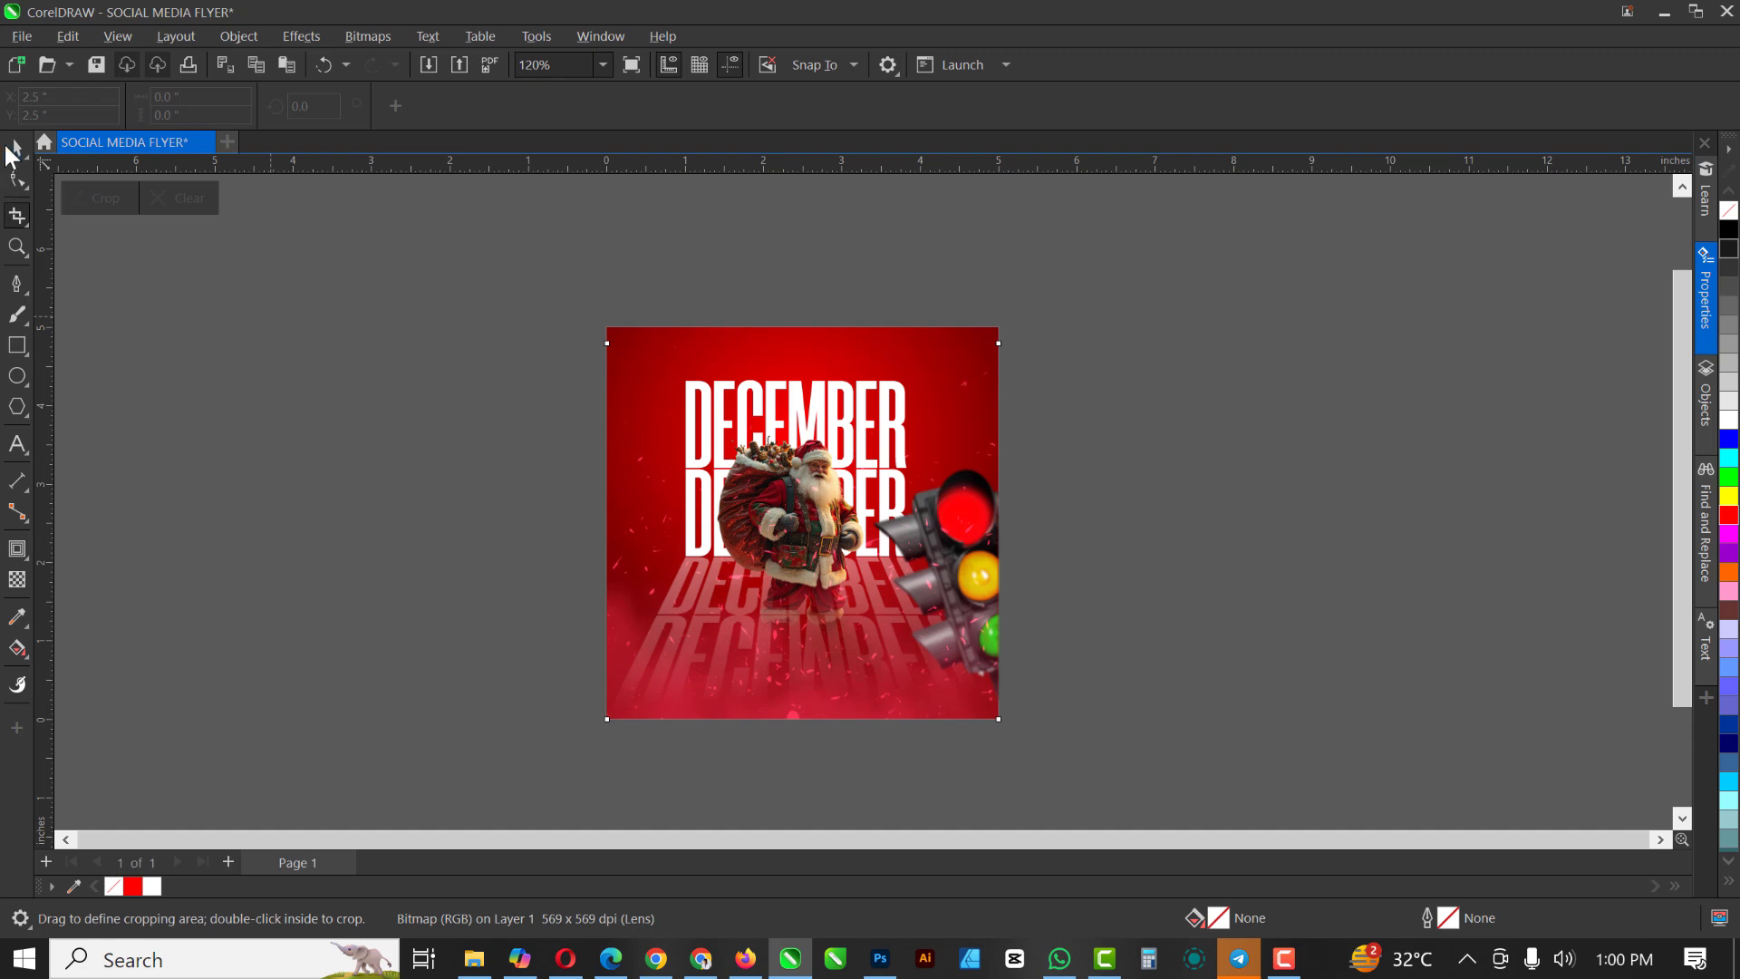
left_click(8, 148)
left_click_drag(722, 691, 462, 675)
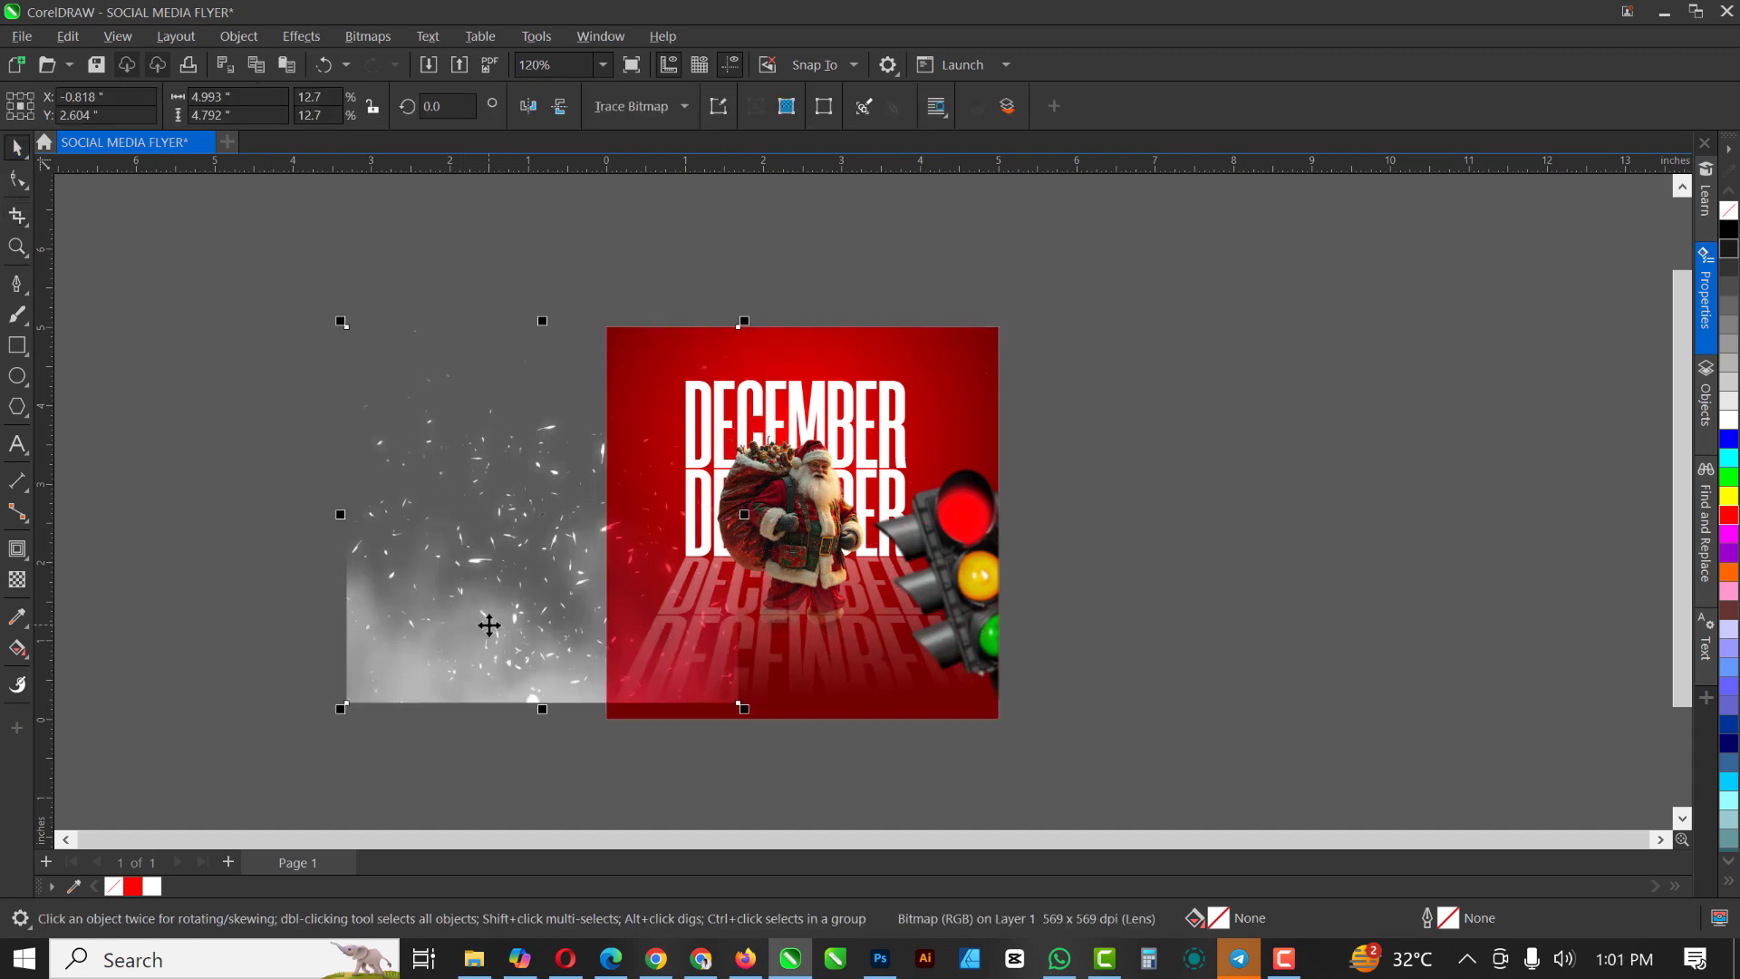
key("ctrl+z")
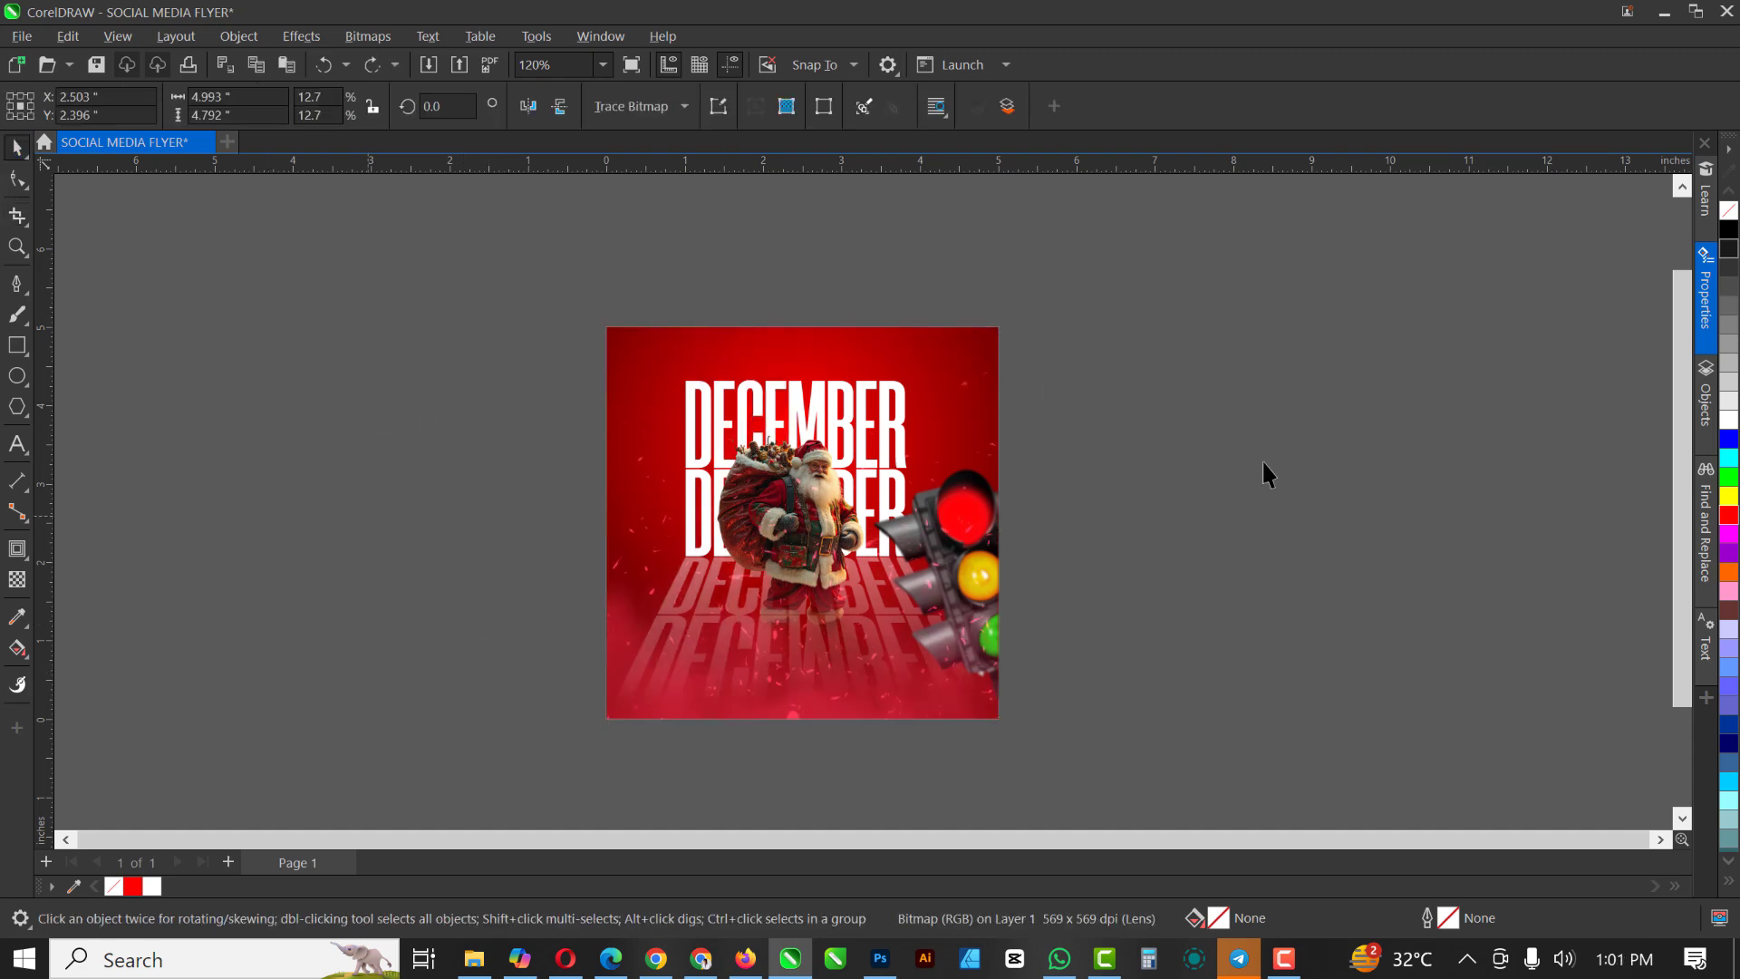
left_click(1286, 408)
scroll(1285, 408, "up", 2)
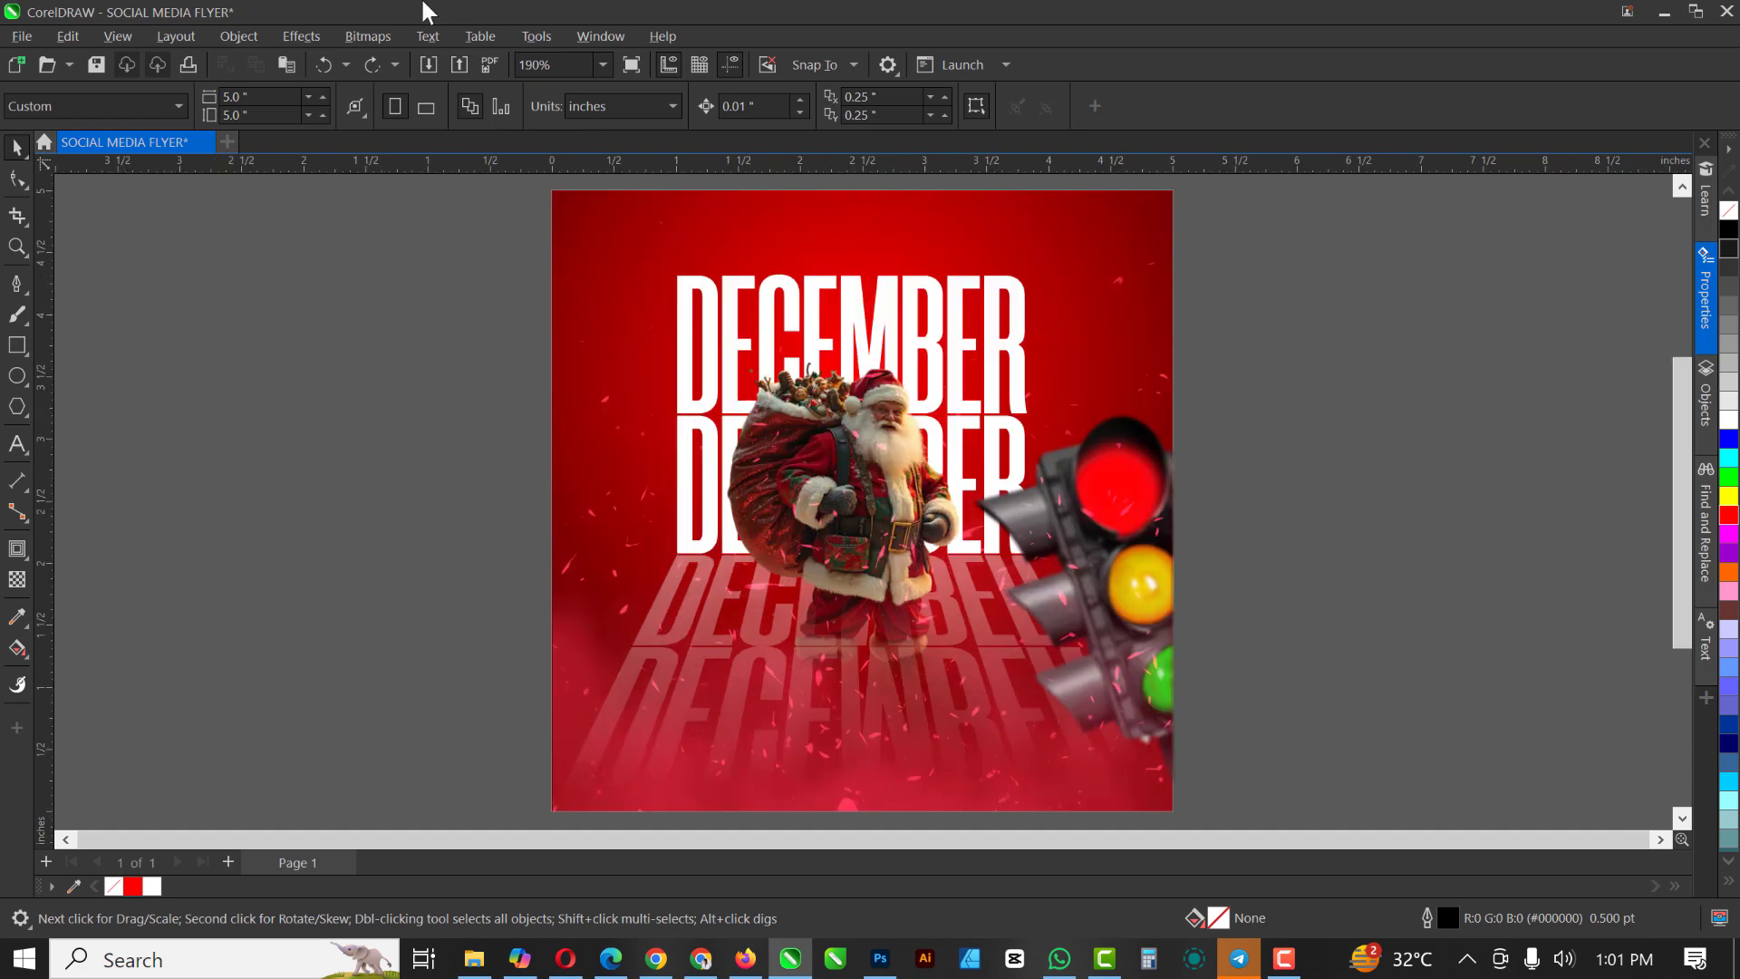
scroll(769, 399, "down", 2)
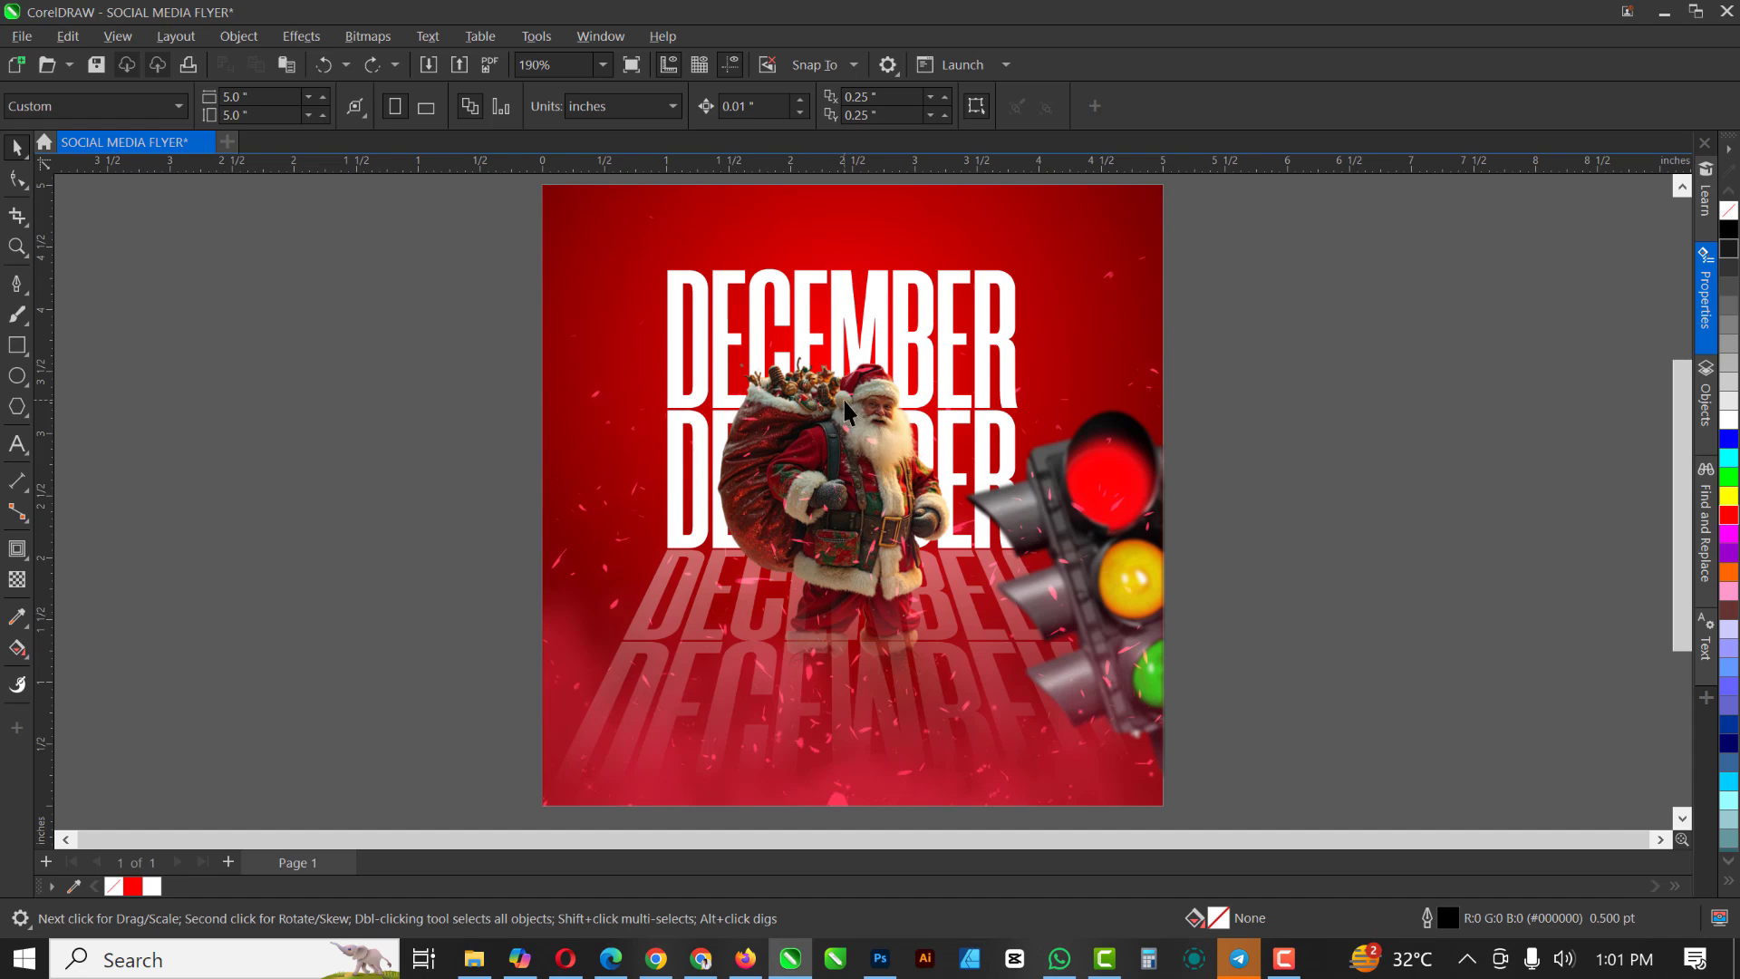
Select the Santa image on its own and nudge it up to Y 2.353 inches
left_click(851, 395)
left_click(448, 311)
mouse_move(581, 446)
left_mouse_down()
mouse_move(1009, 731)
mouse_move(1014, 758)
left_mouse_up()
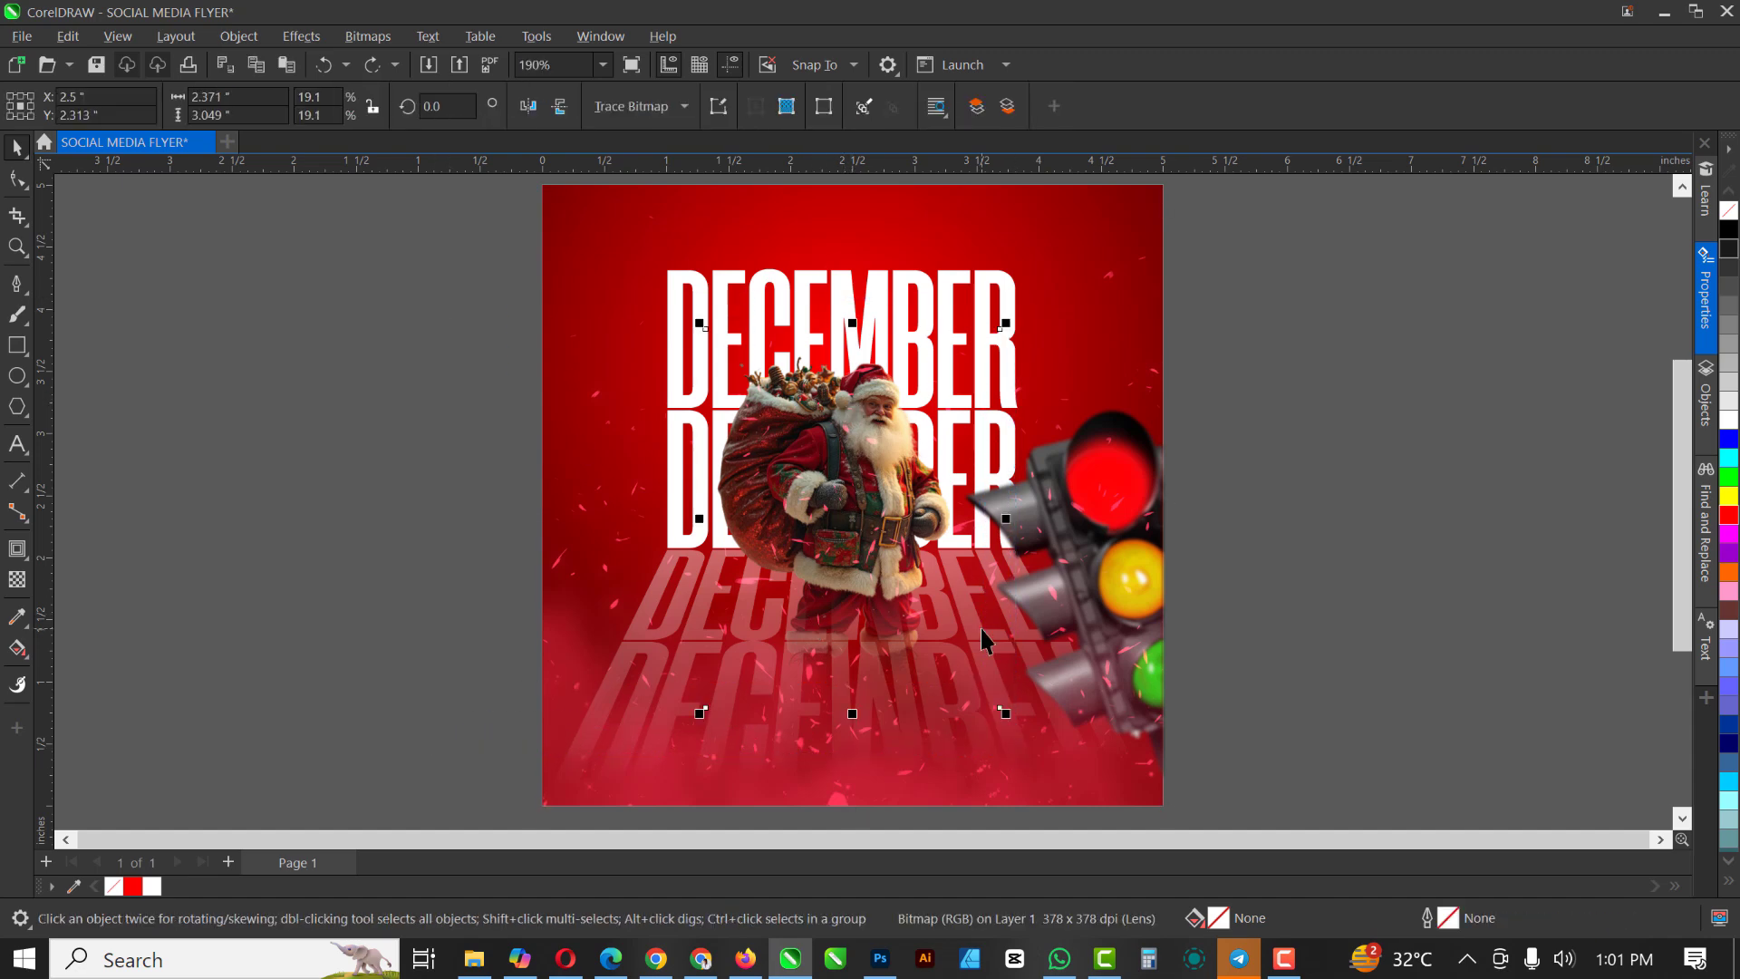
key("Up")
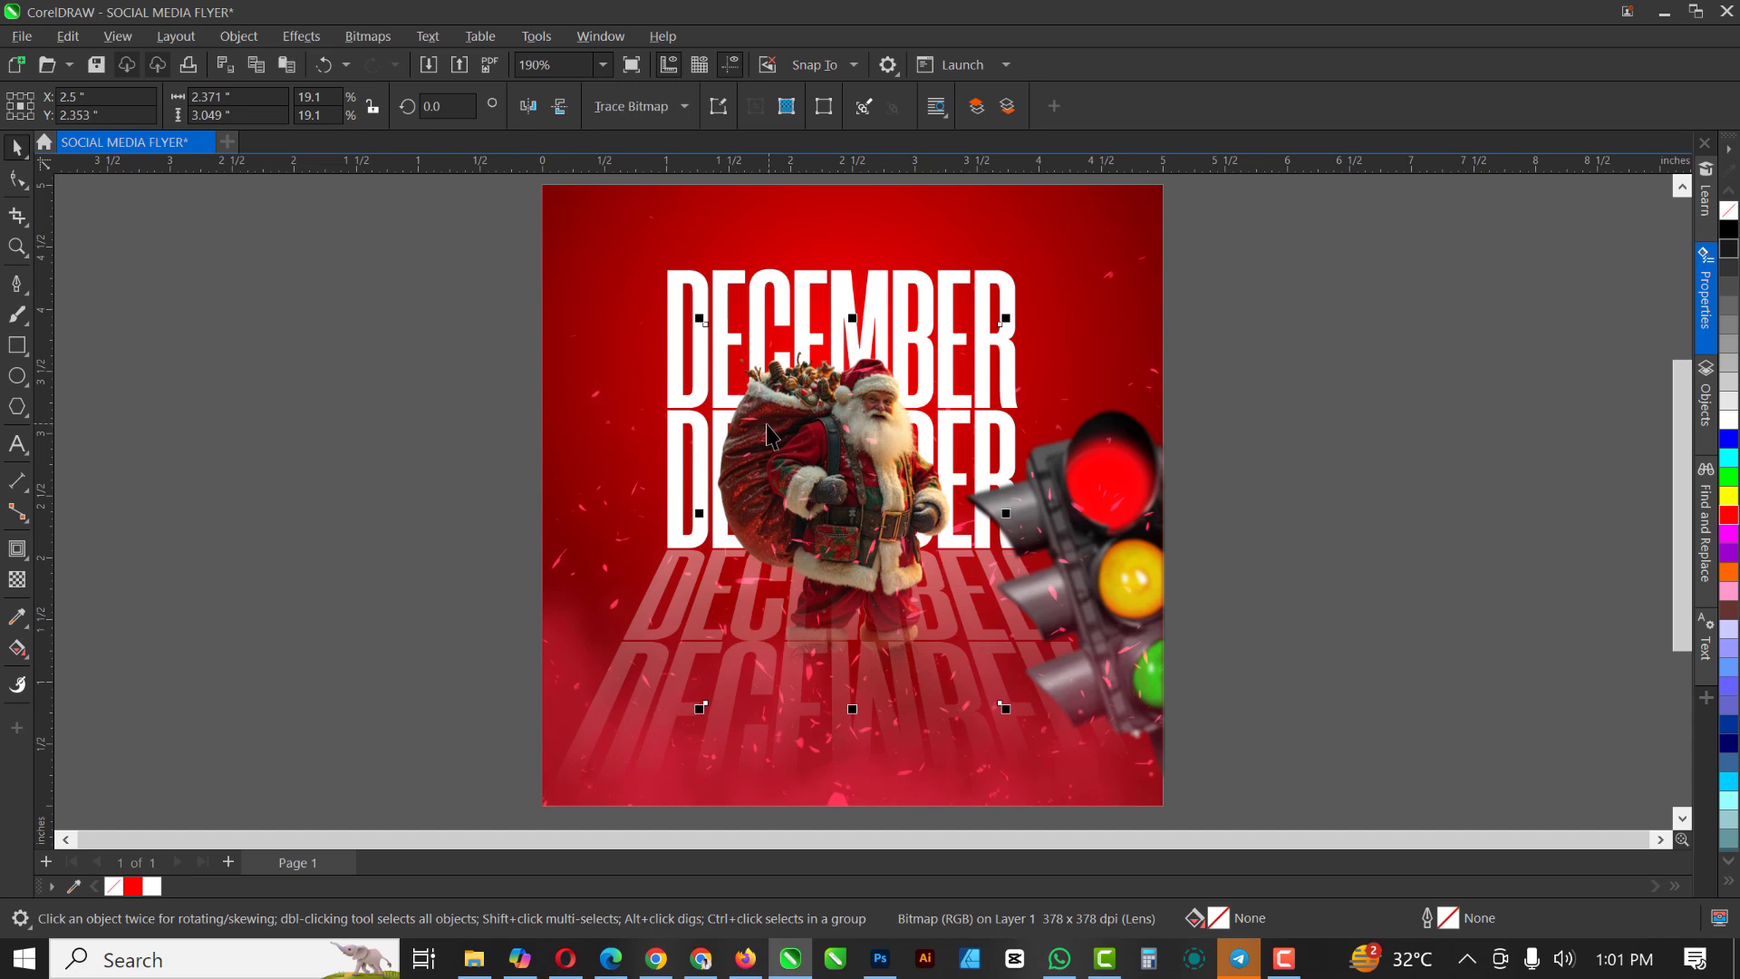
scroll(768, 424, "down", 1)
scroll(821, 513, "up", 1)
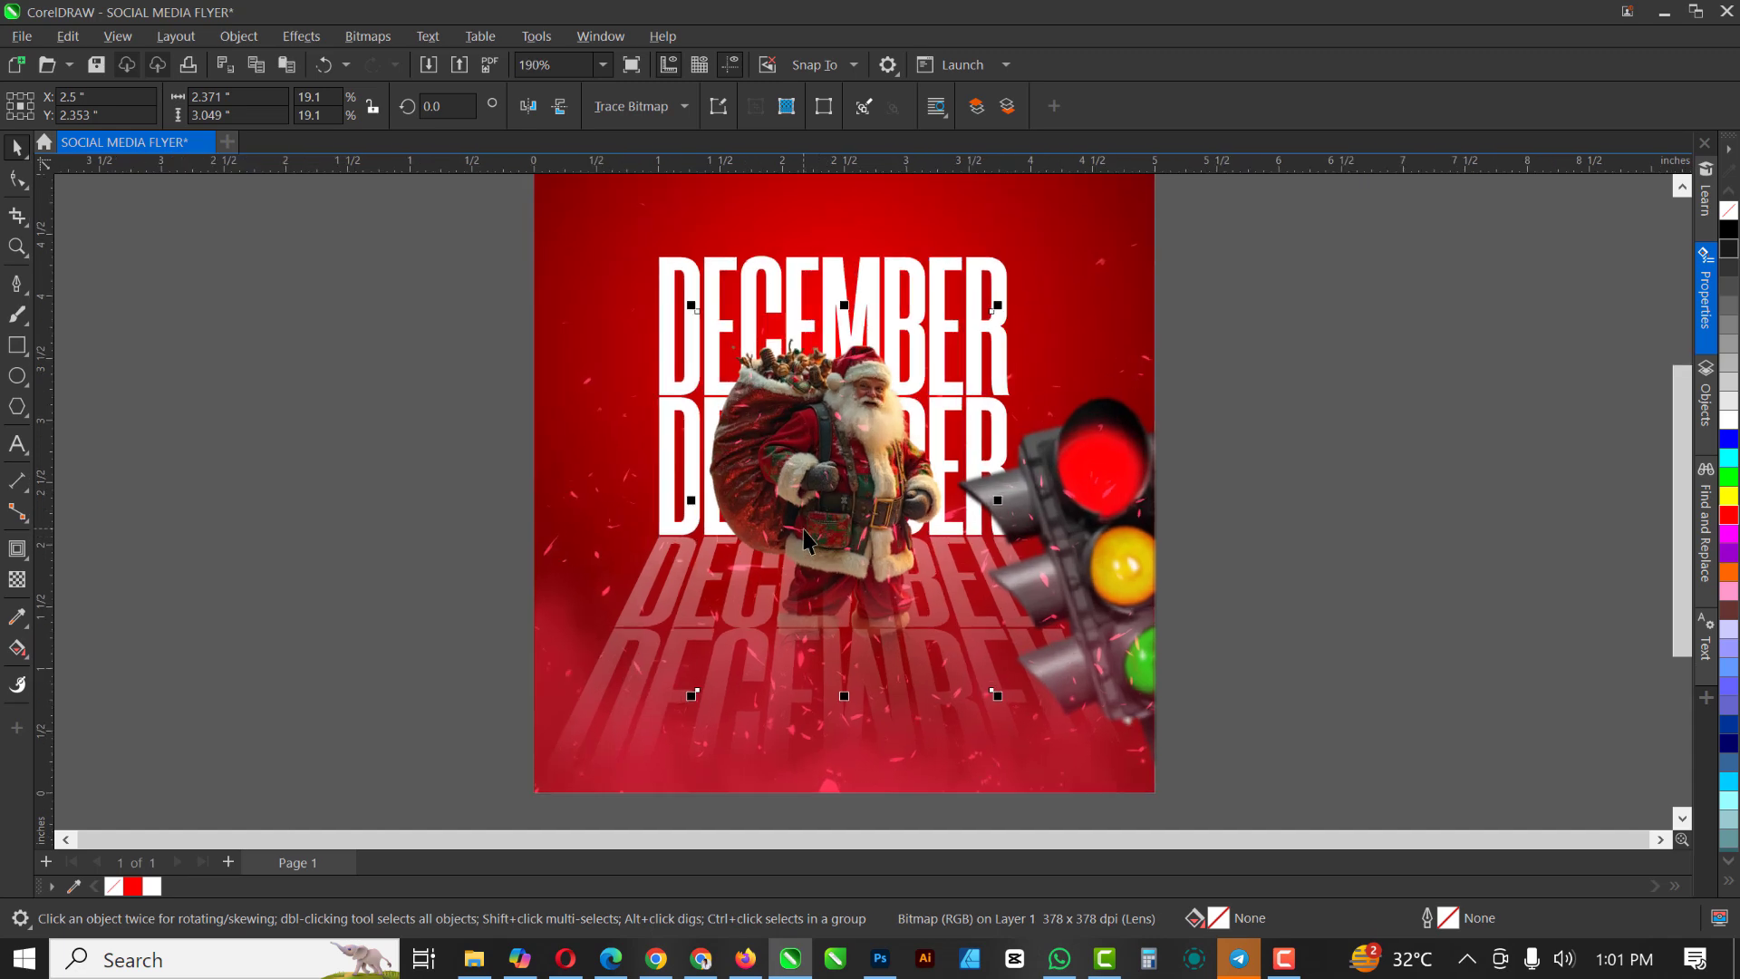
scroll(883, 540, "down", 1)
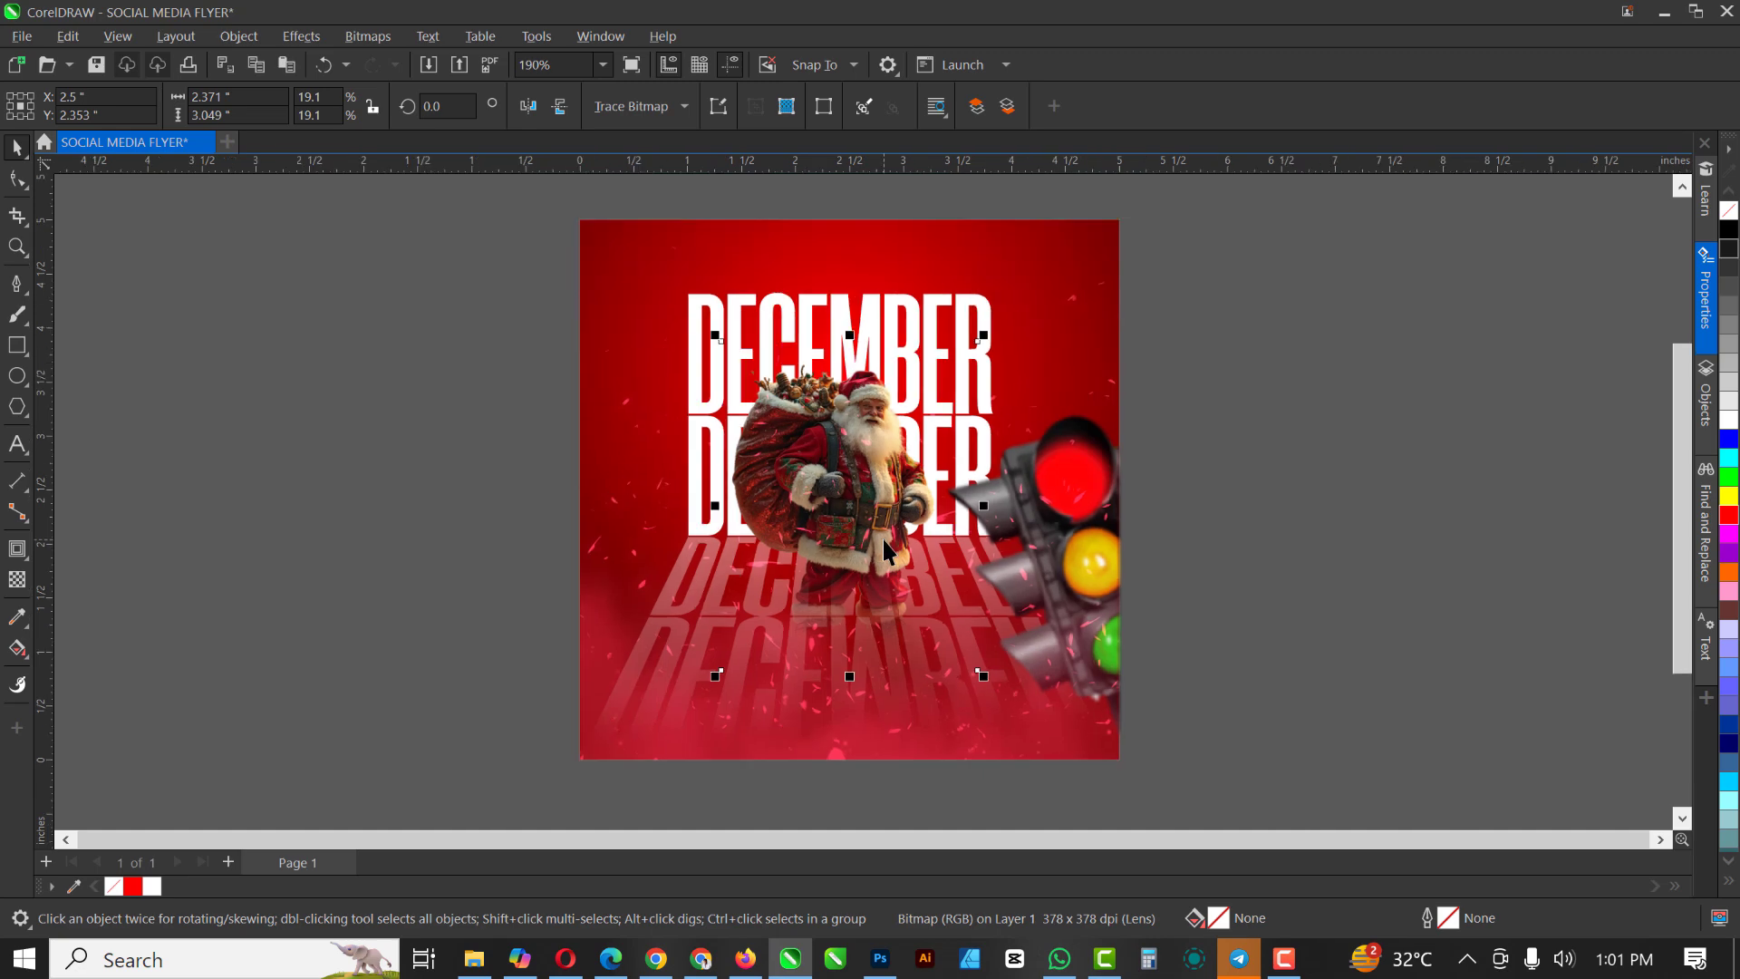
scroll(887, 537, "up", 1)
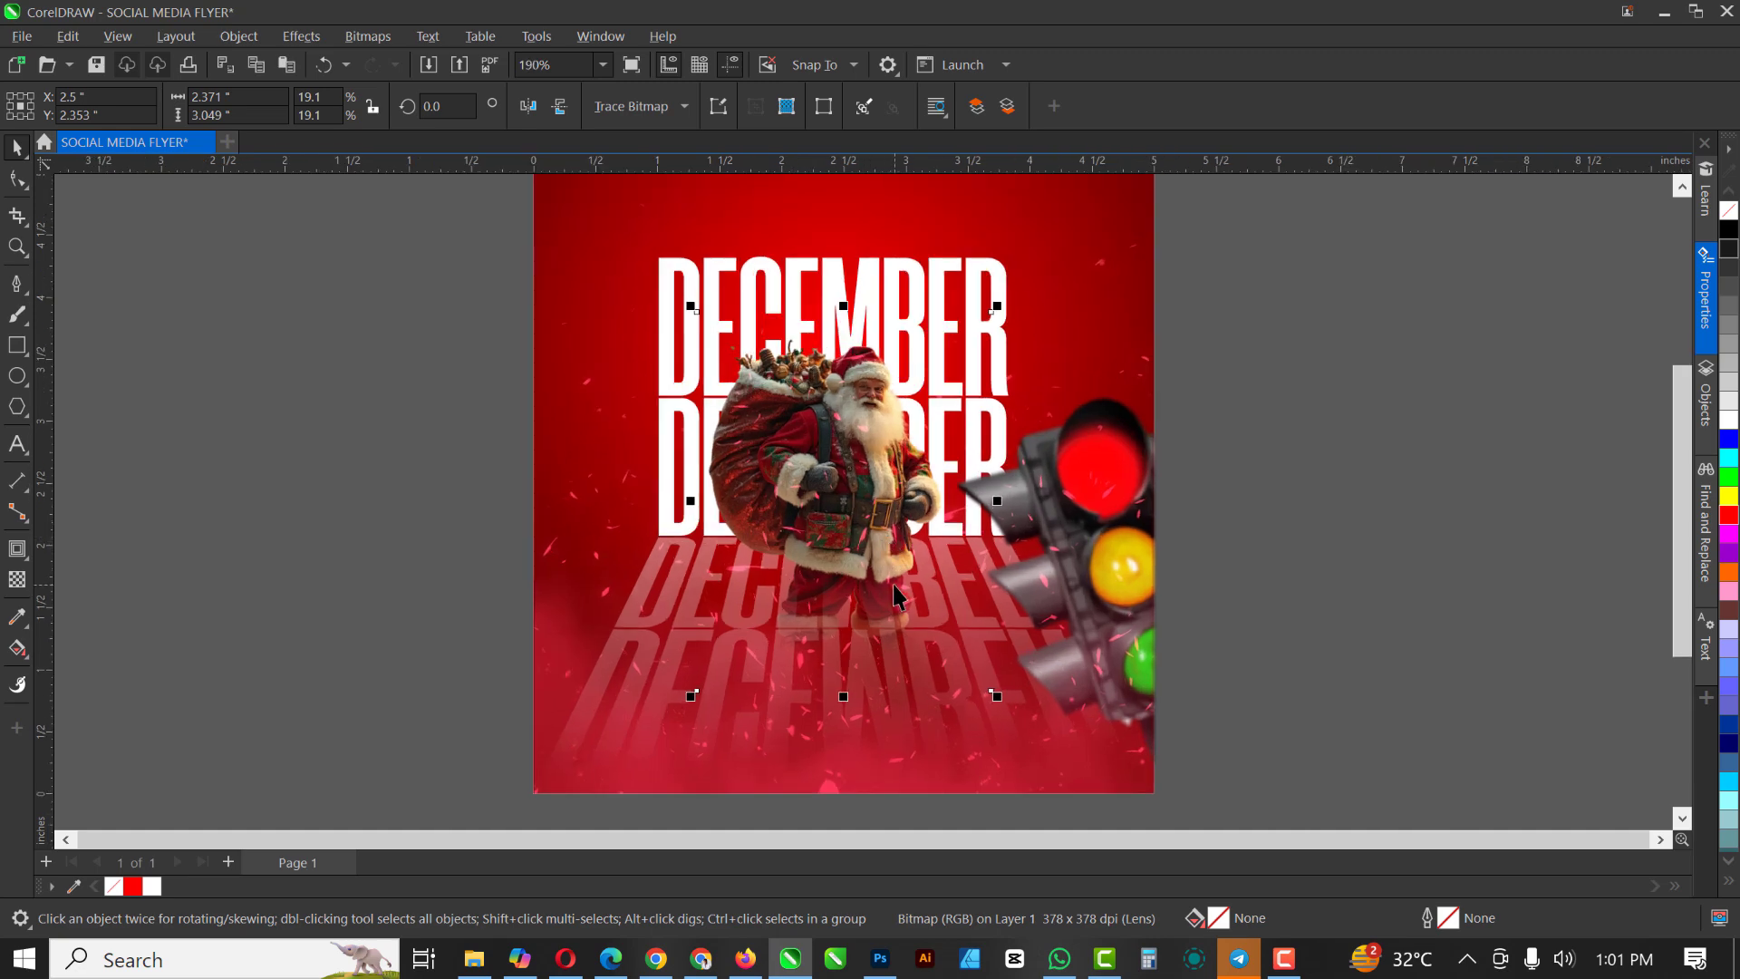
Draw a rectangle of about 4.993 × 1.2 inches along the flyer's lower edge and fill it with dark red #7A0000 sampled from the background
left_click(16, 345)
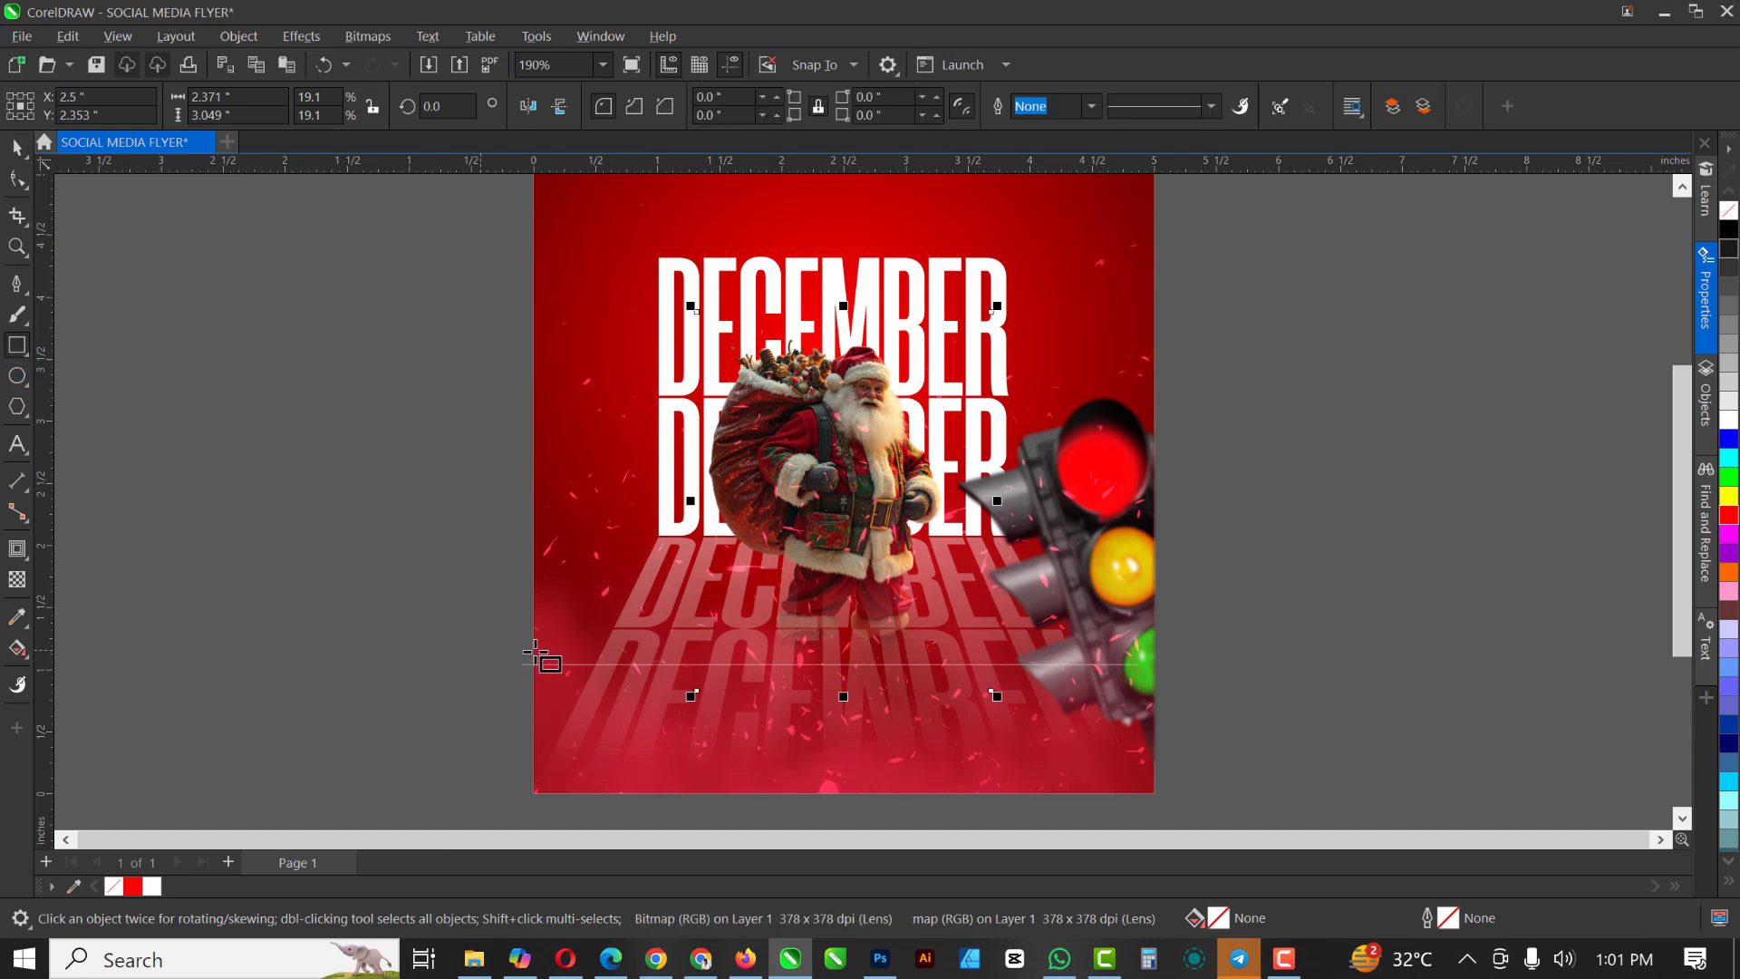
left_click_drag(535, 643, 1169, 797)
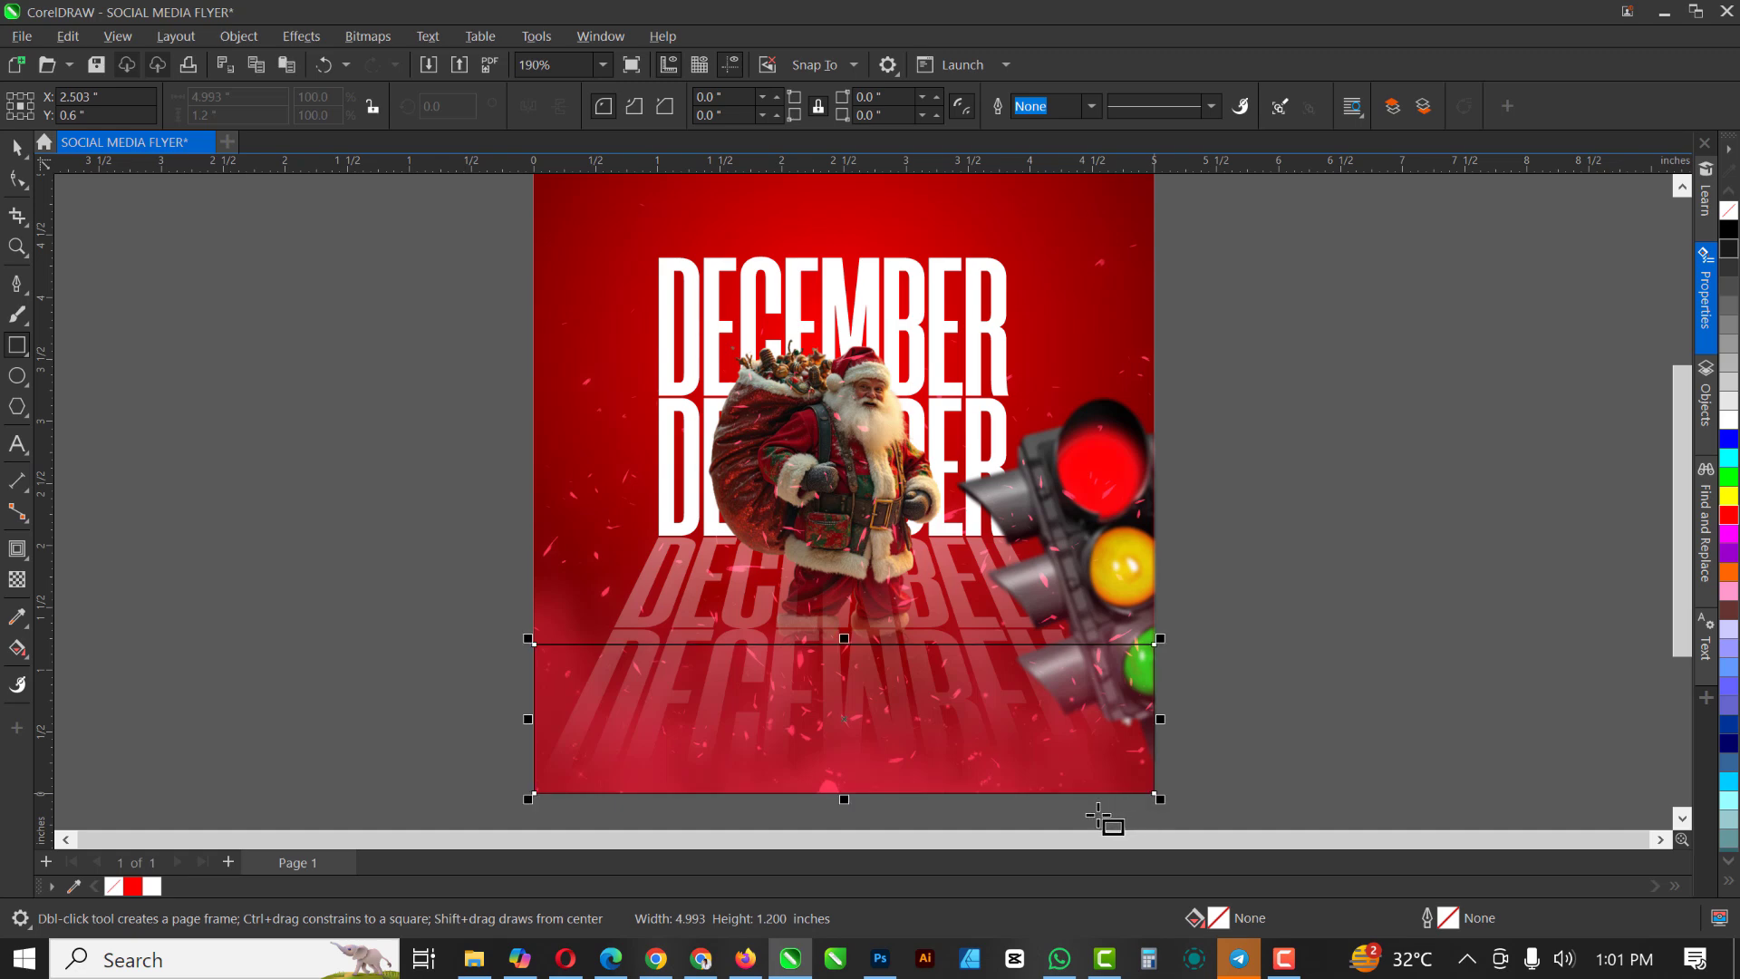
left_click(17, 619)
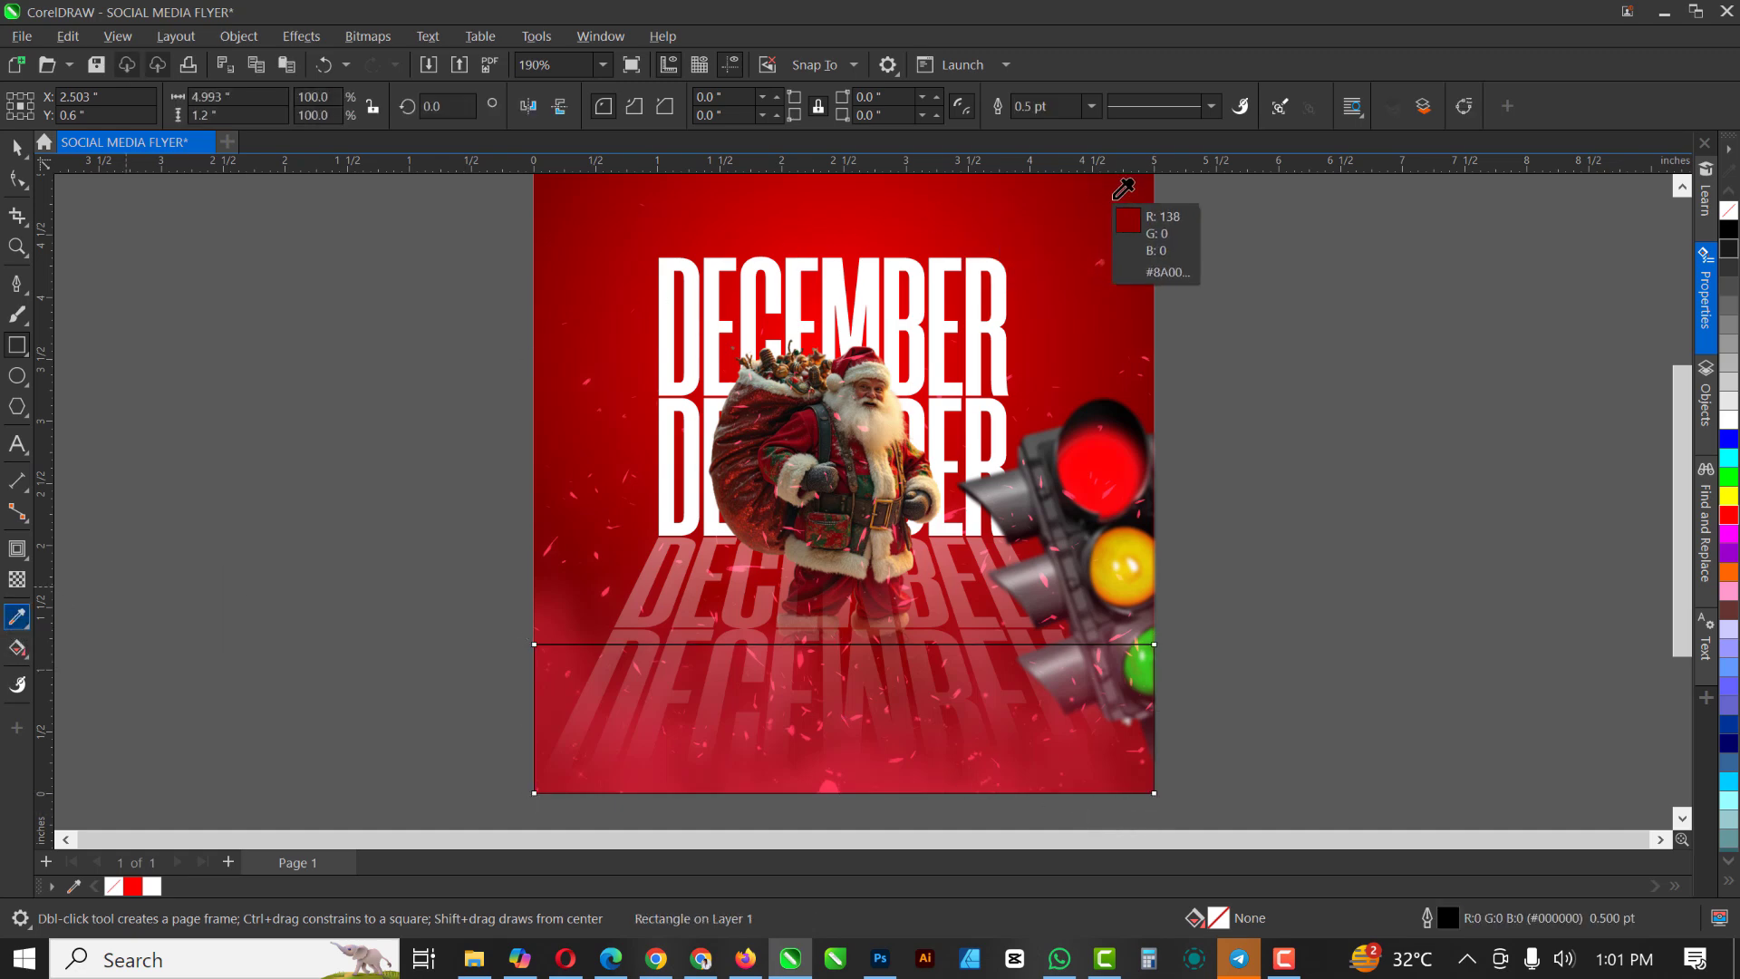
left_click(1075, 268)
left_click(763, 733)
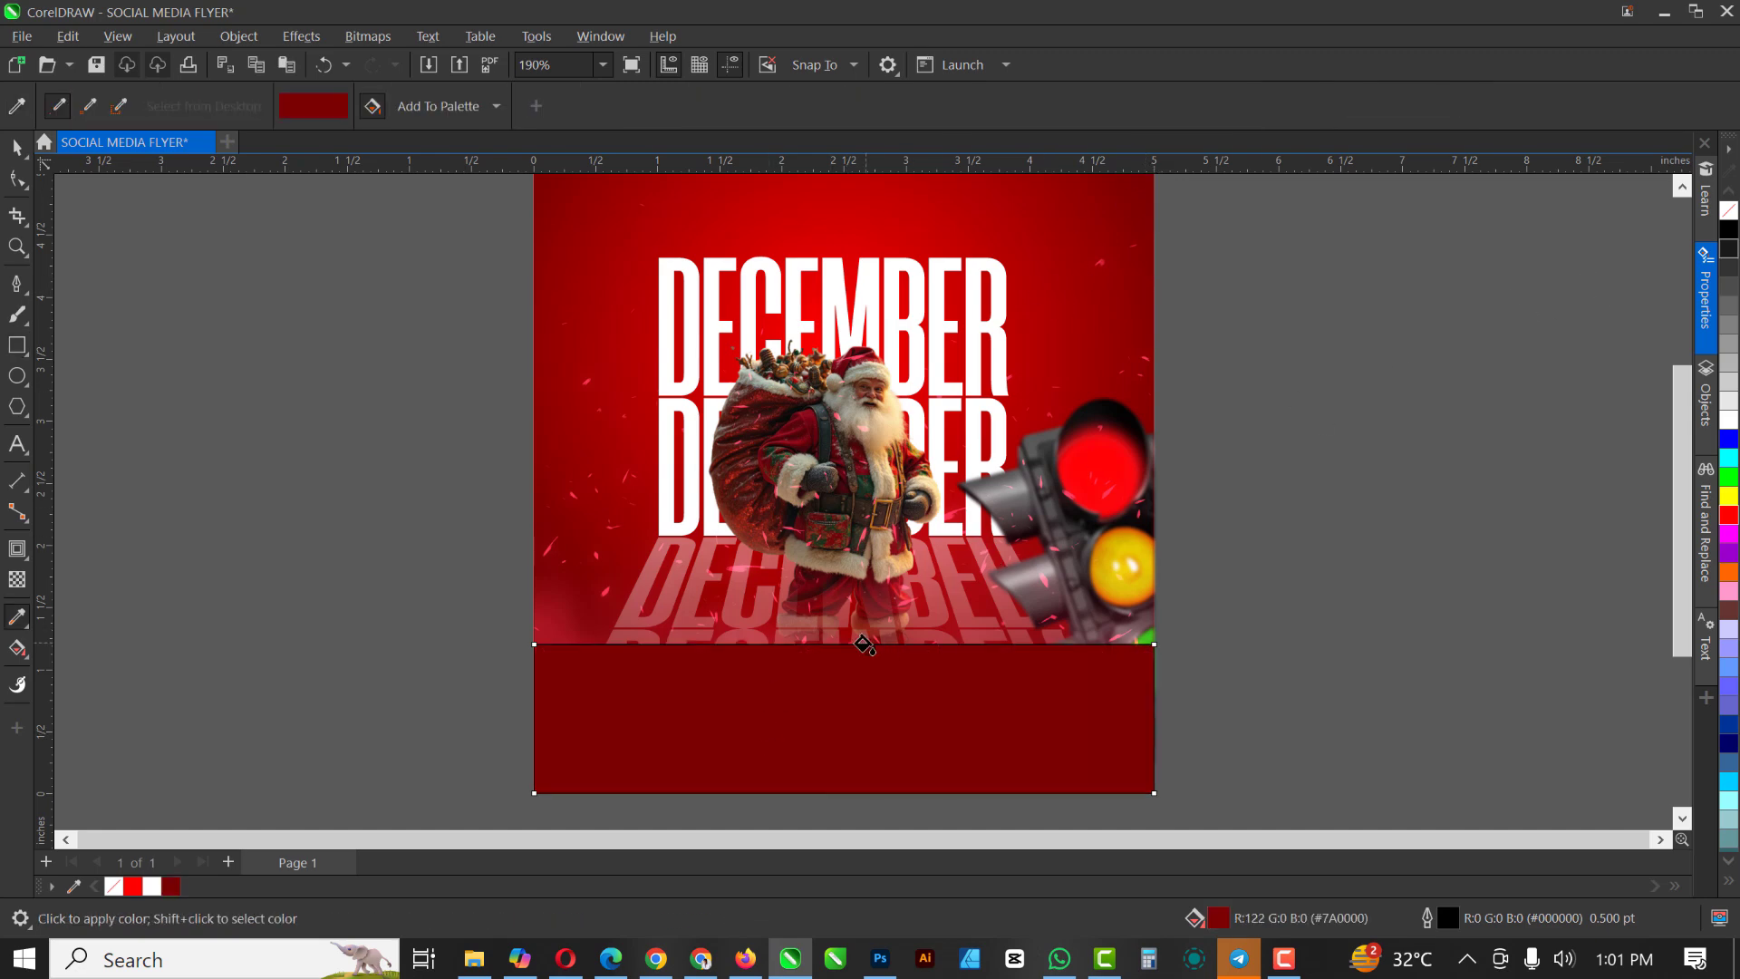
Remove the dark red rectangle's outline and fade it out toward its upper edge with a 90° linear fountain transparency
scroll(866, 643, "up", 3)
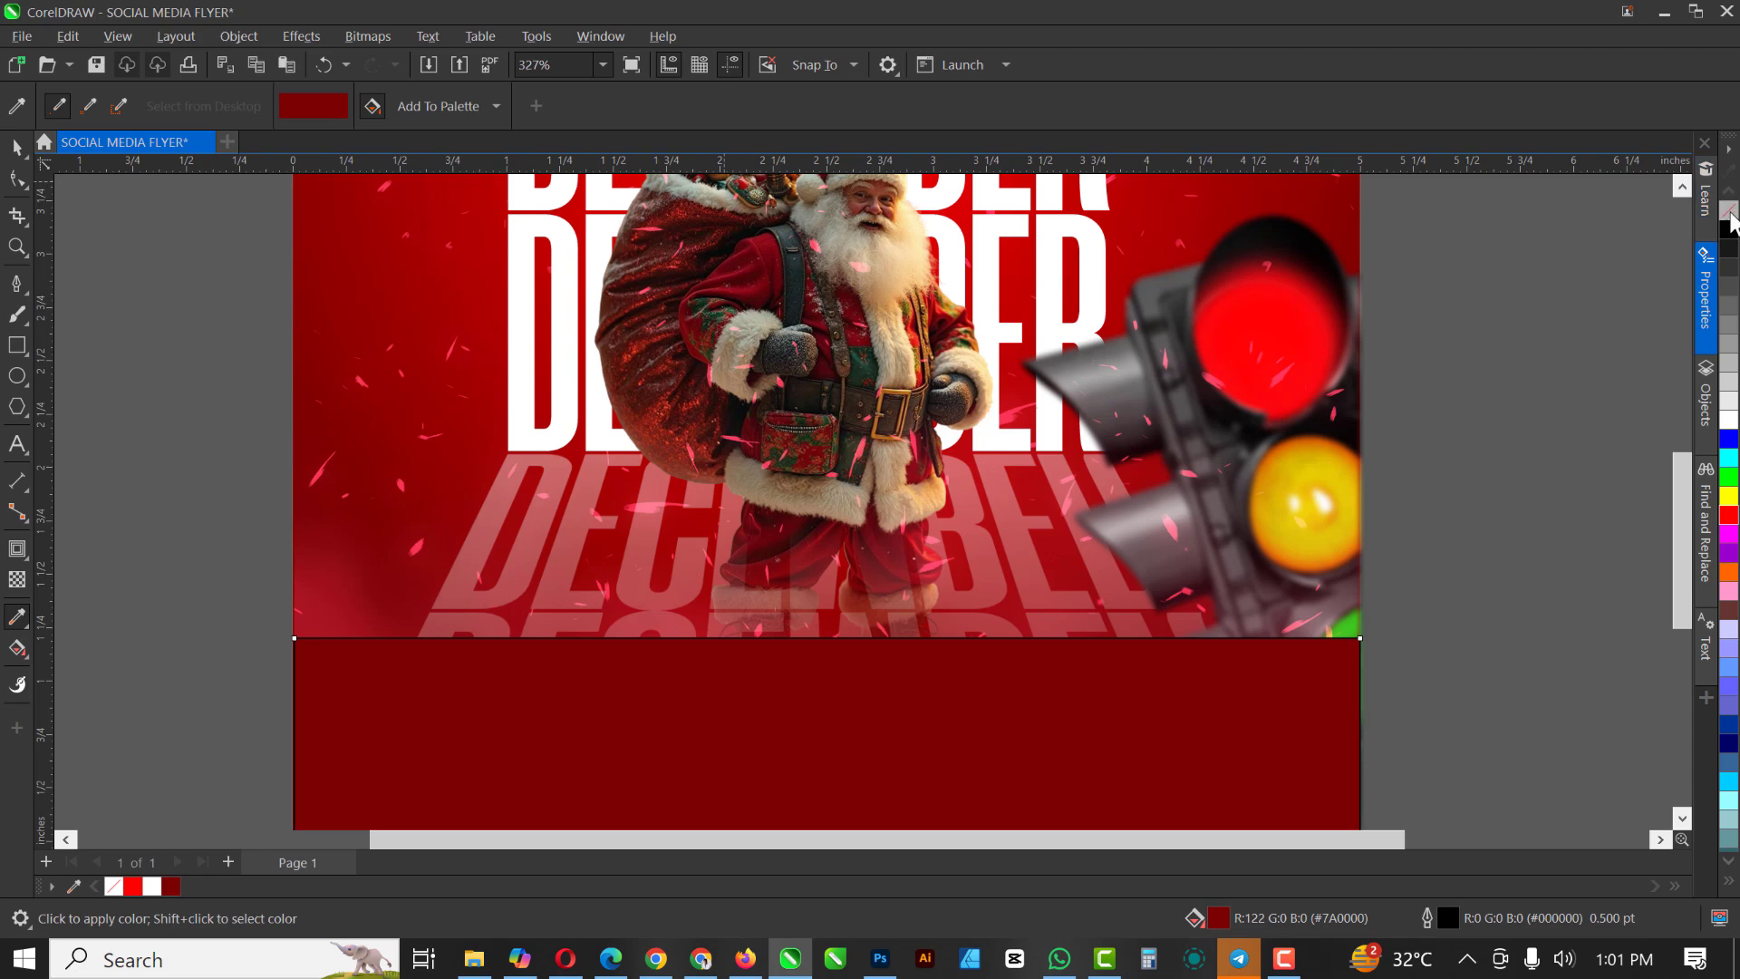
right_click(1727, 210)
left_click(18, 150)
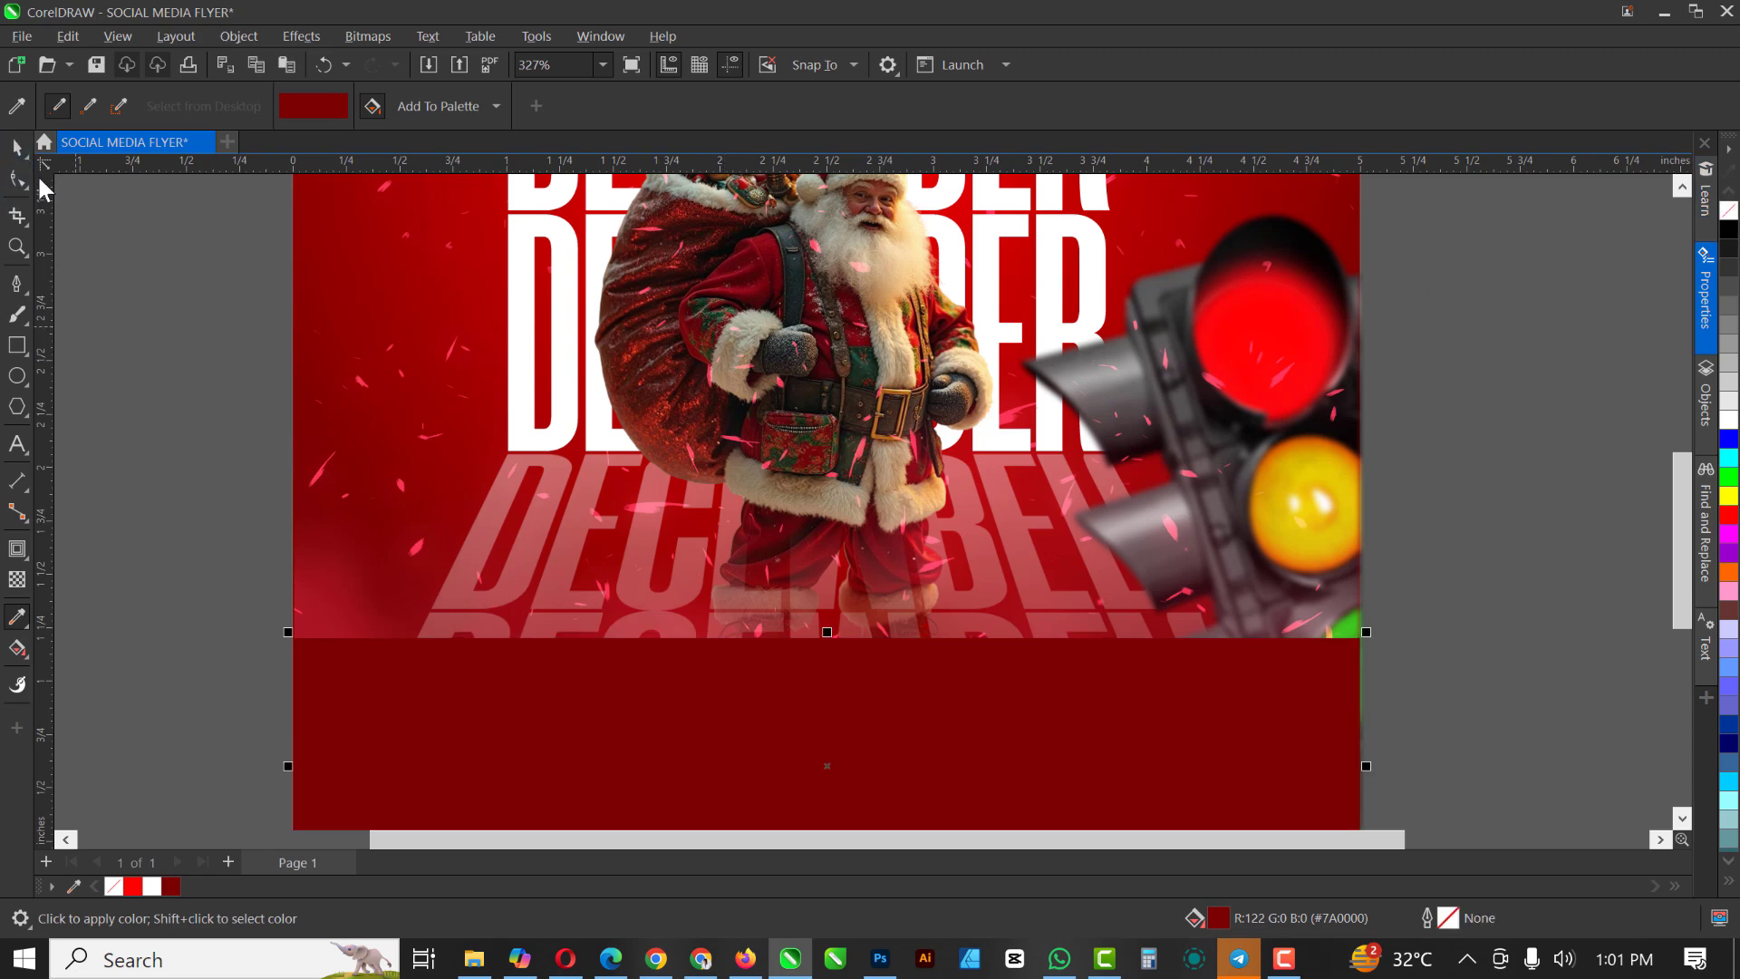
scroll(914, 605, "down", 3)
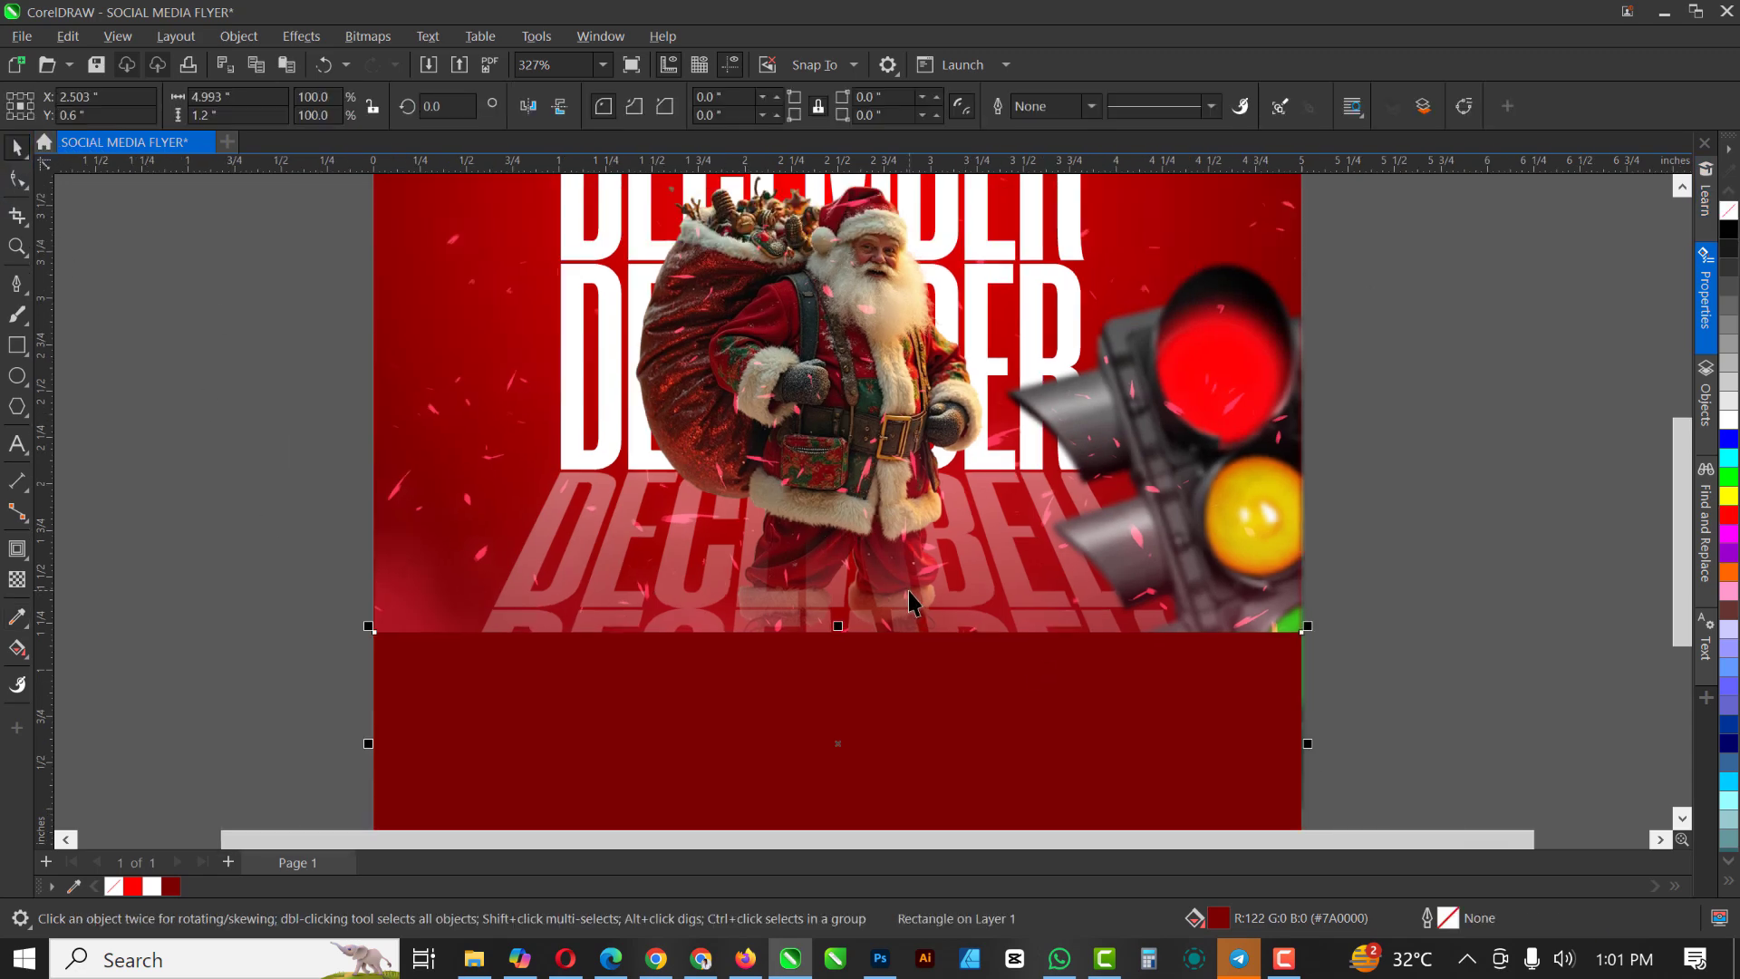
left_click(16, 580)
left_click_drag(803, 765, 804, 622)
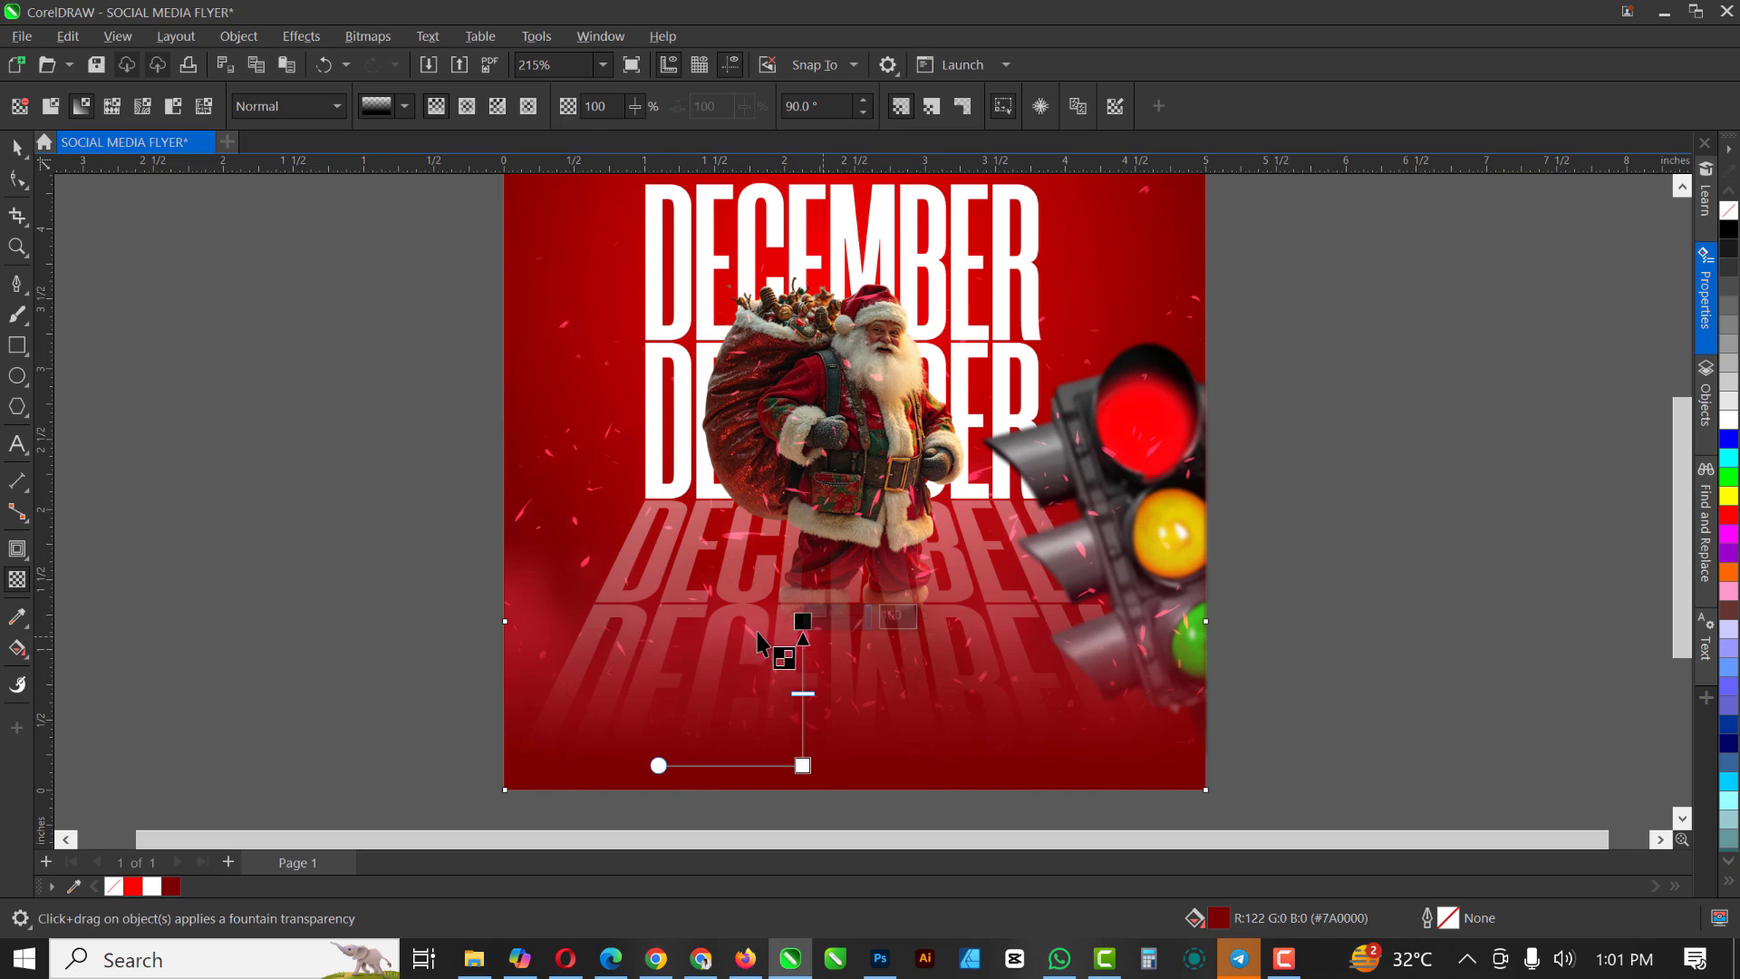
Stretch the faded rectangle upward from its upper edge to a height of about 1.602 inches
left_click(17, 148)
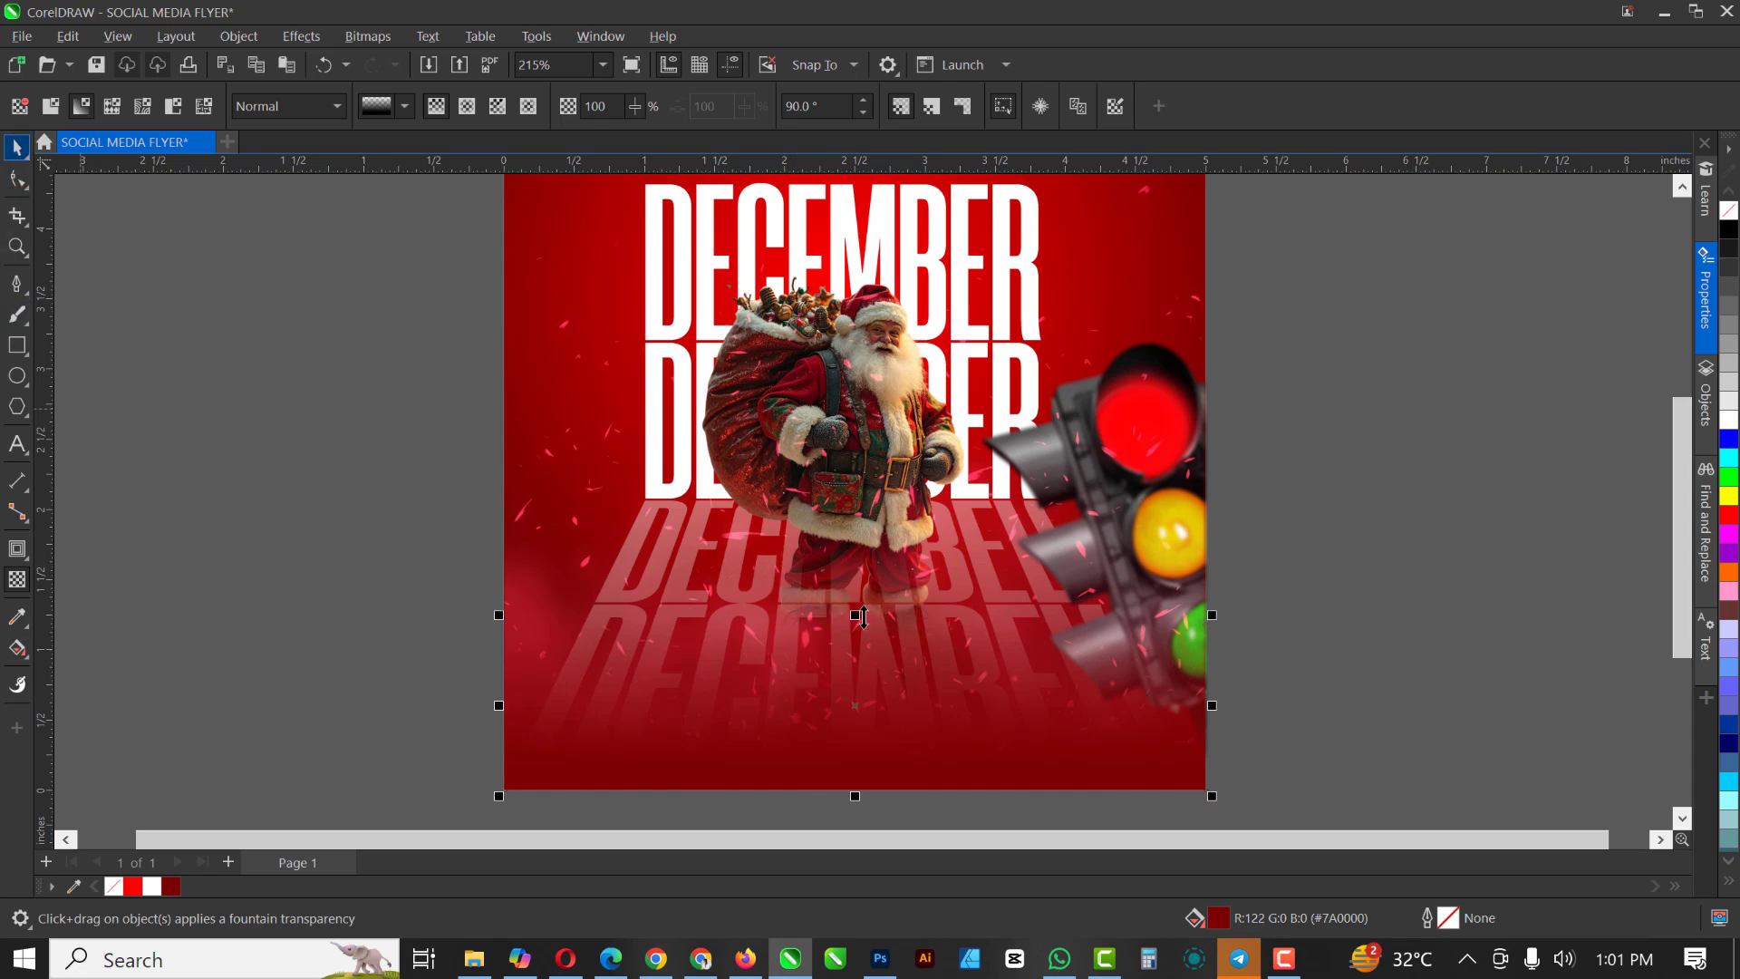
left_click_drag(855, 616, 855, 559)
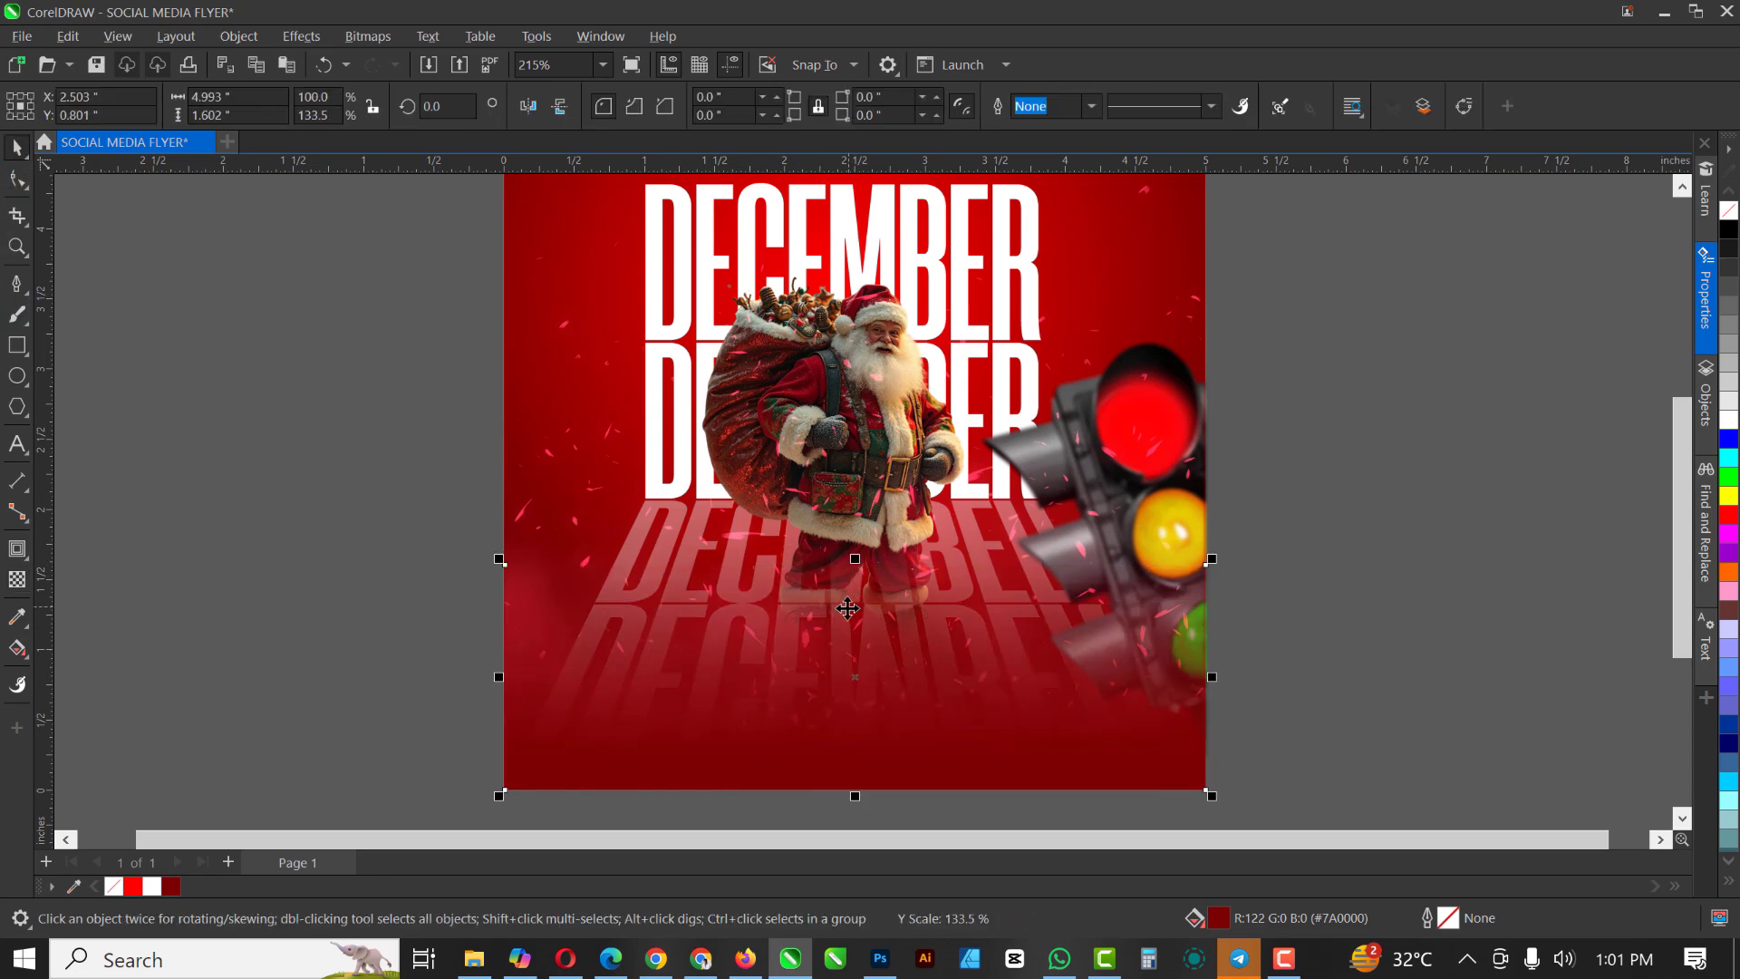
scroll(812, 591, "down", 3)
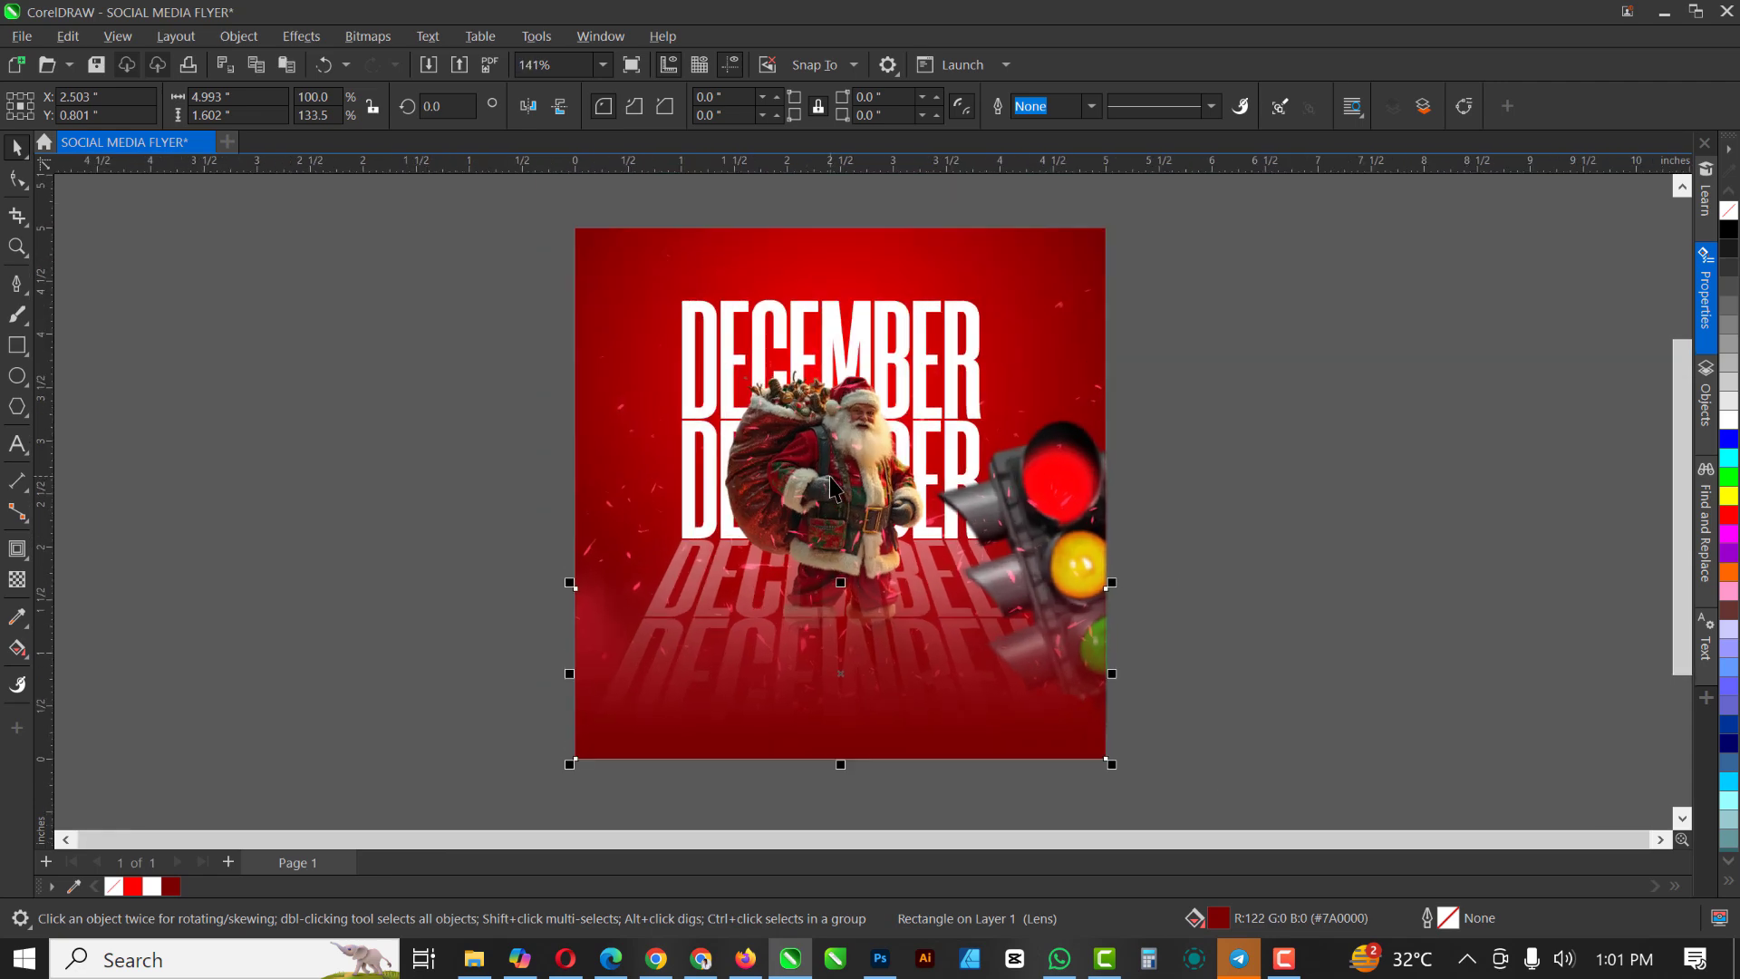
scroll(832, 497, "up", 2)
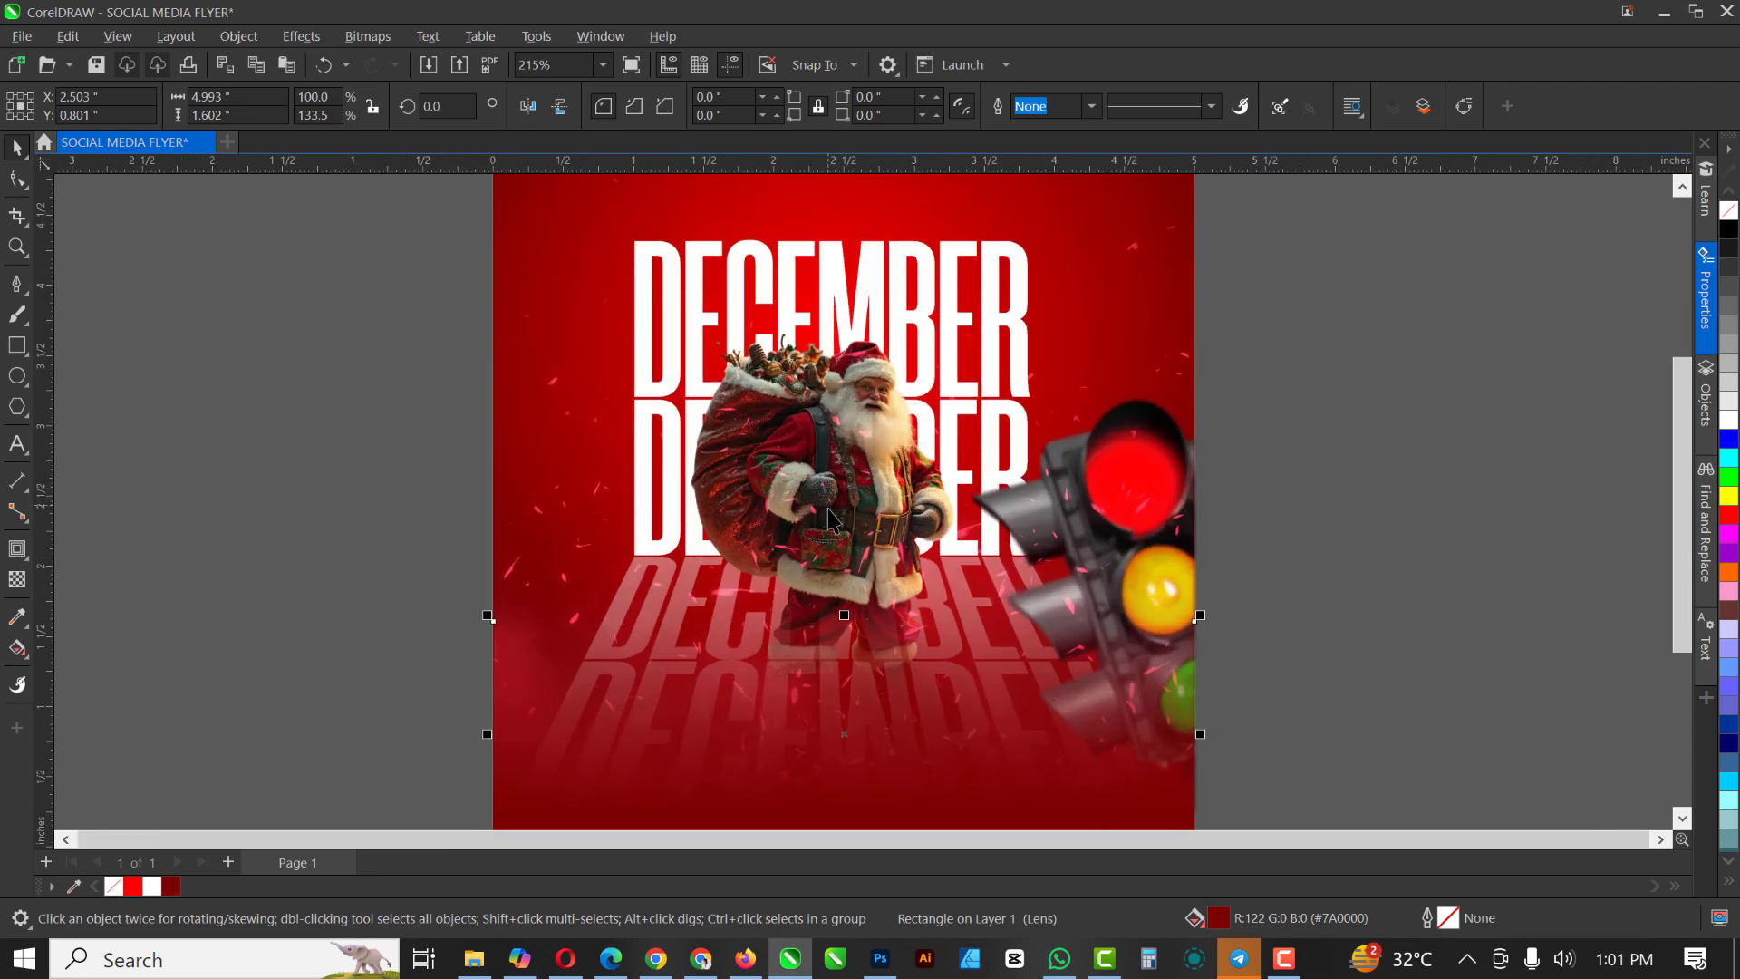
Darken the faded rectangle's fill to #500000 by mixing in black
scroll(832, 514, "down", 1)
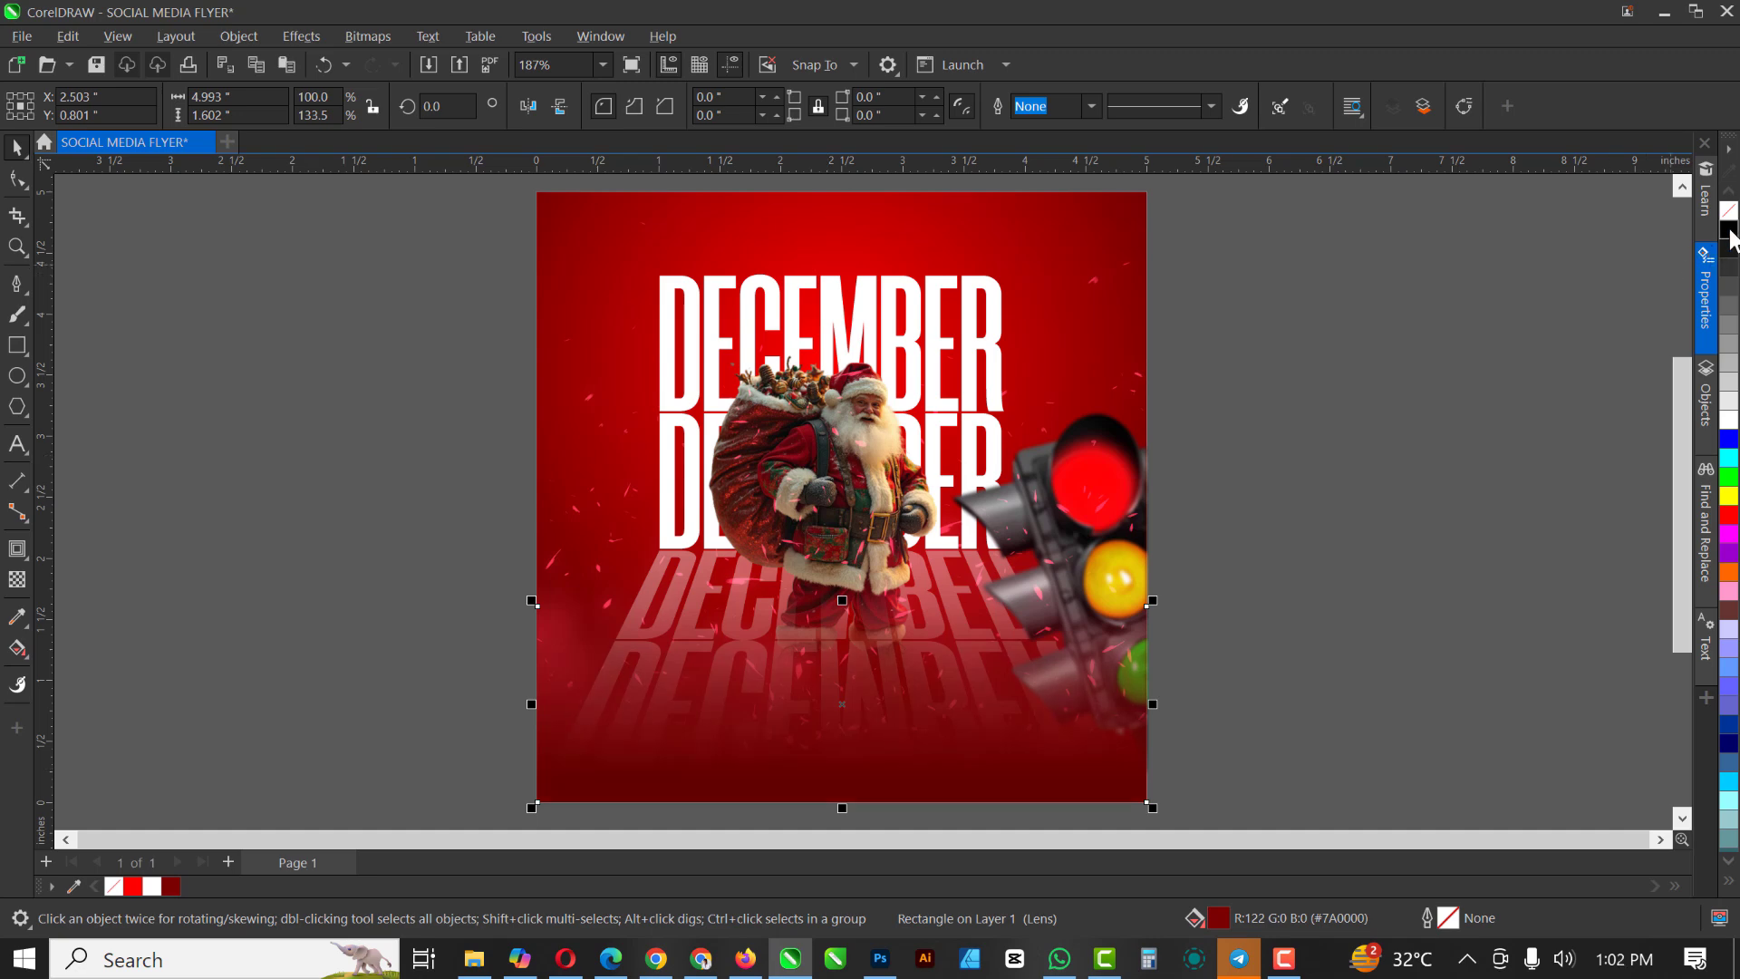
scroll(850, 466, "down", 1)
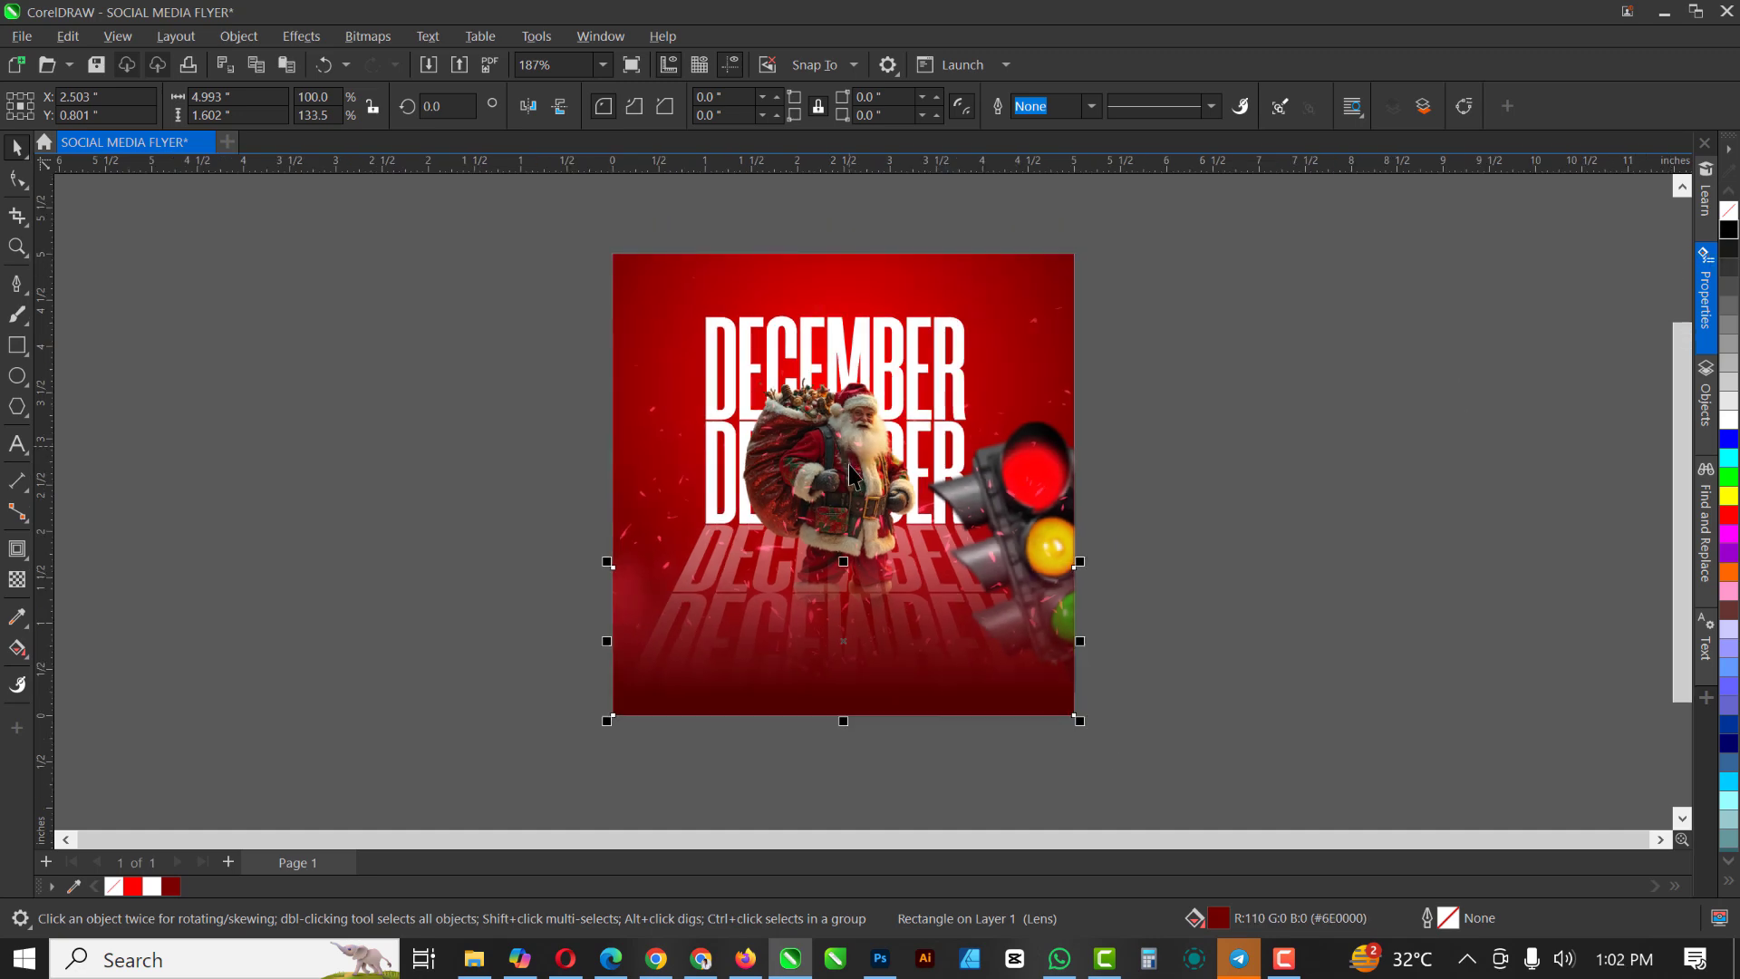
scroll(850, 467, "up", 2)
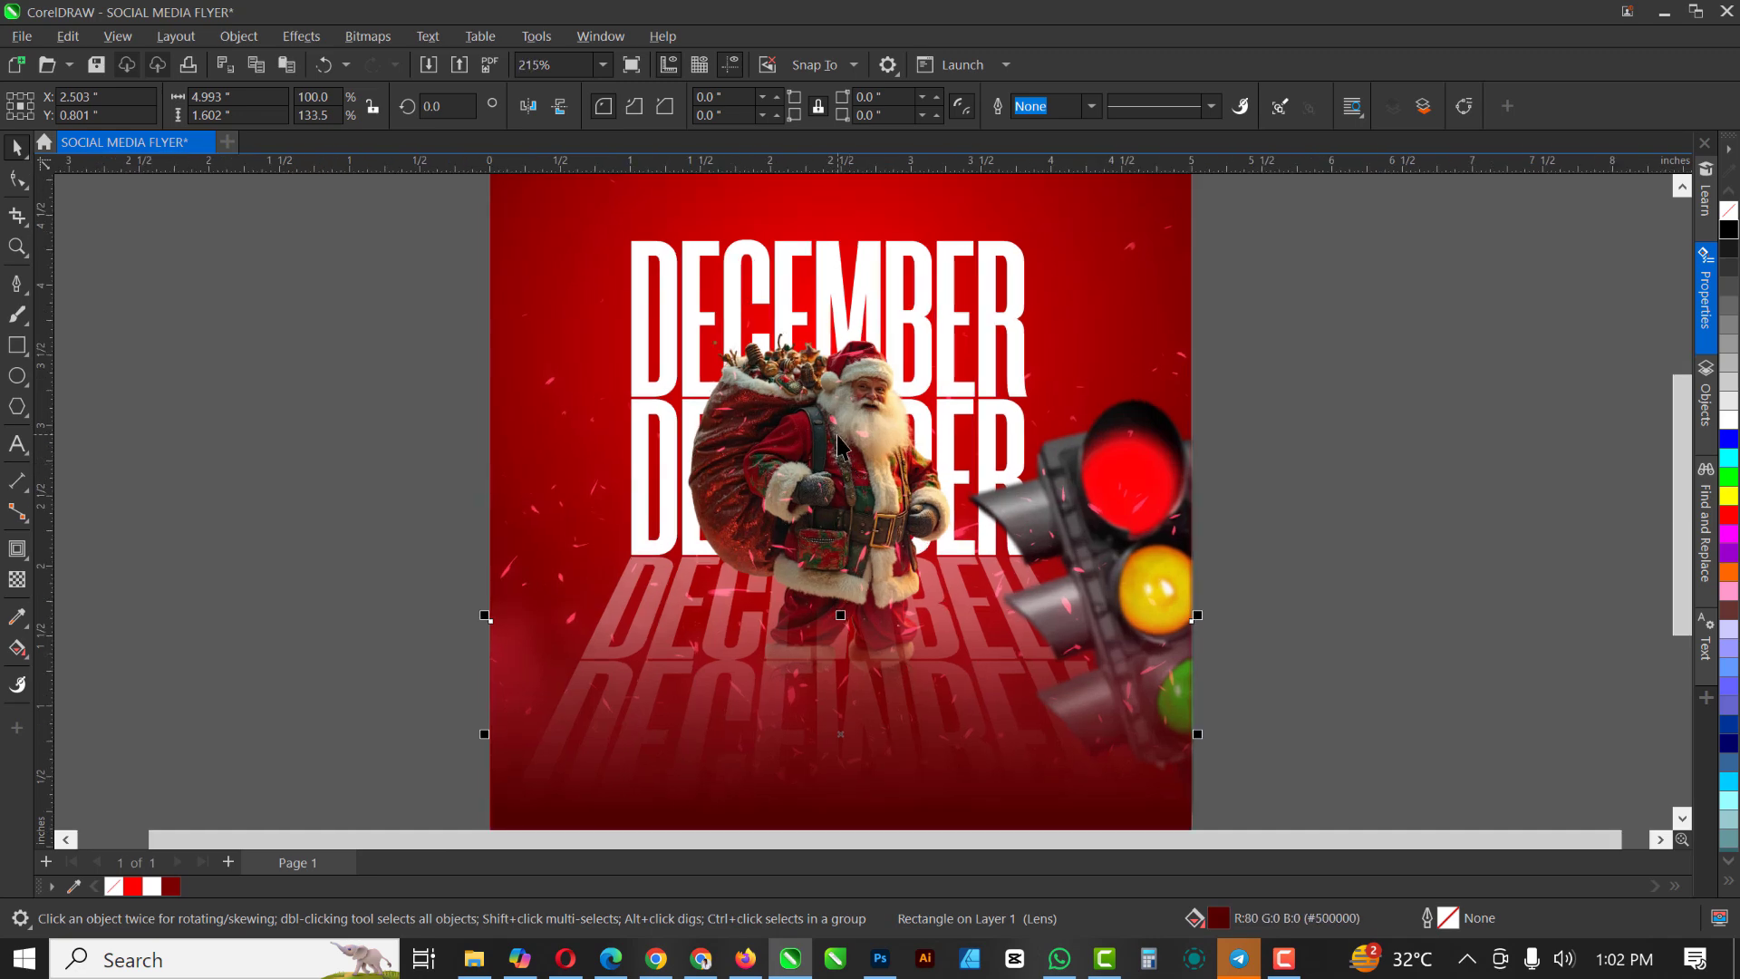
scroll(841, 446, "down", 1)
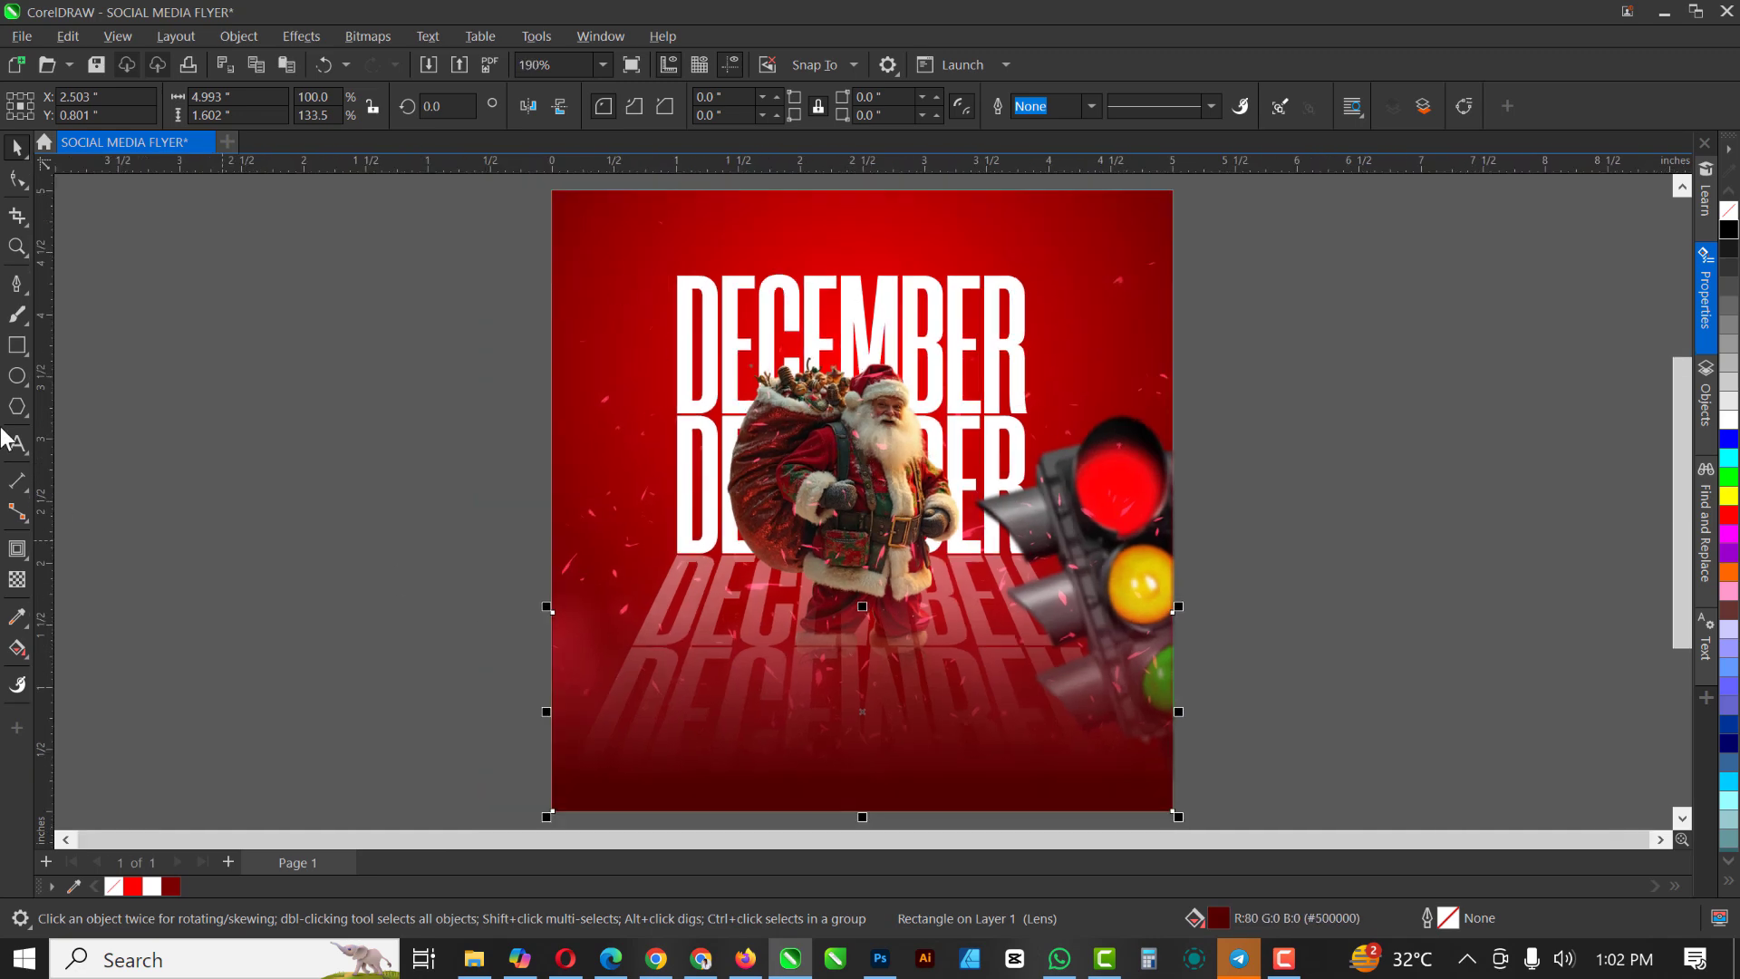
Draw an unfilled rectangle over Santa's feet and widen it toward the left to about 2.582 × 0.618 inches
left_click(18, 345)
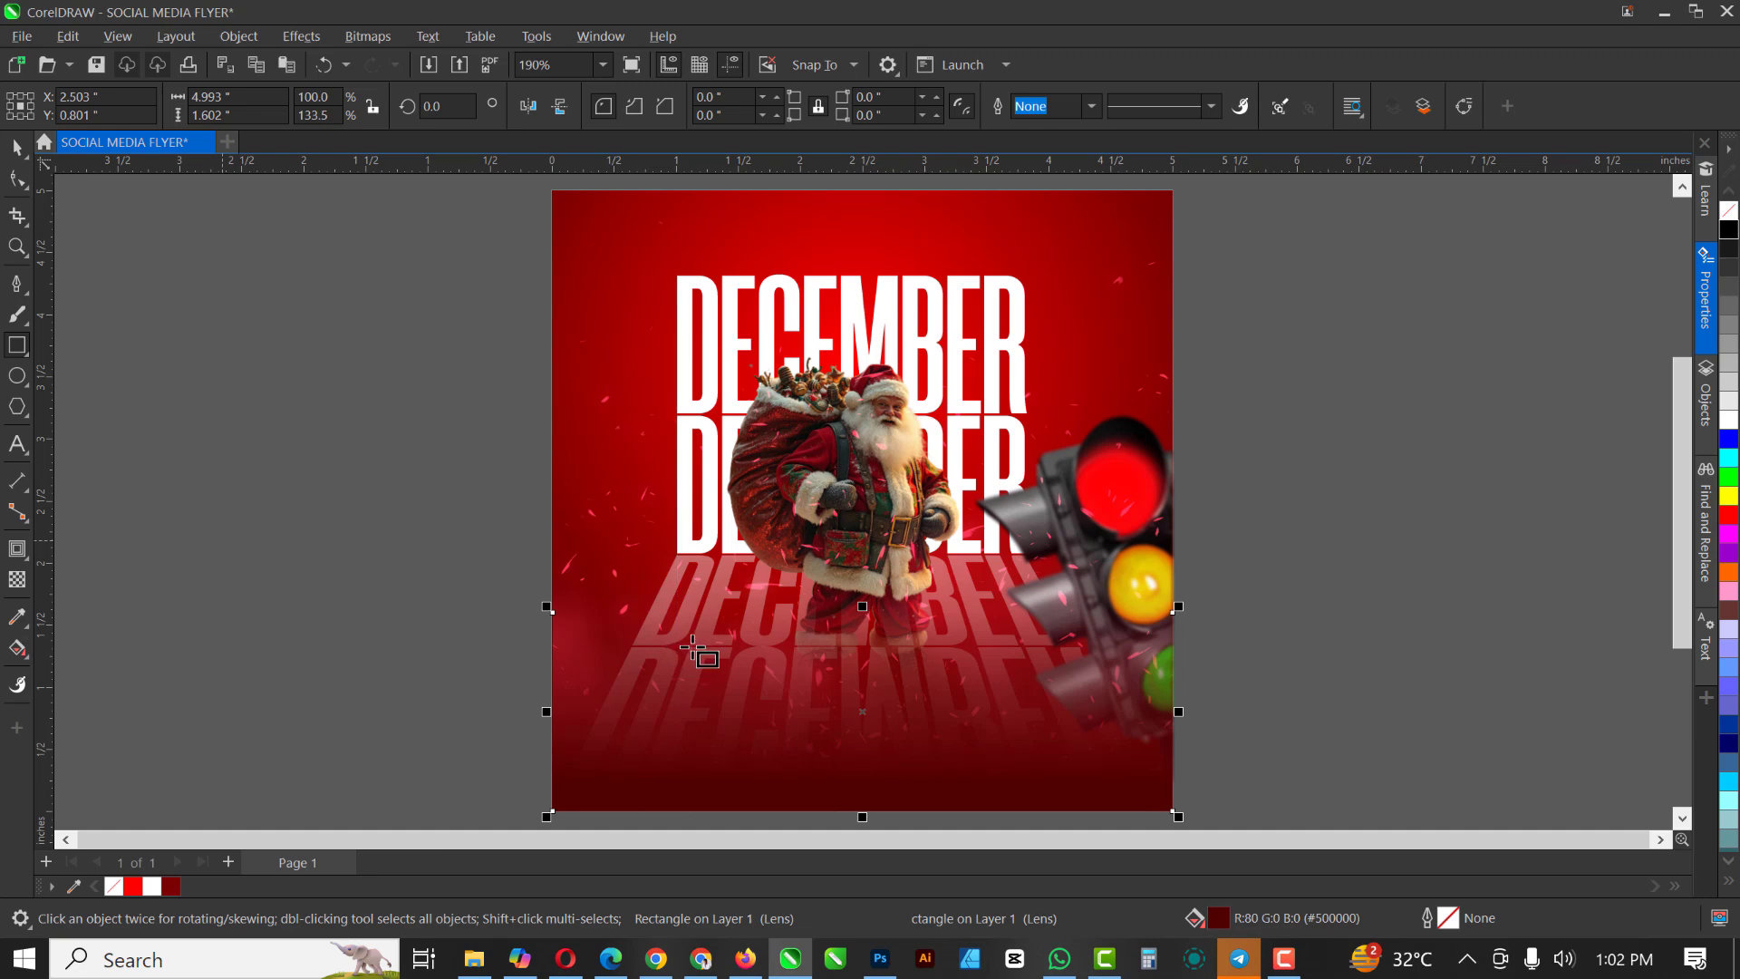
left_click_drag(698, 632, 991, 707)
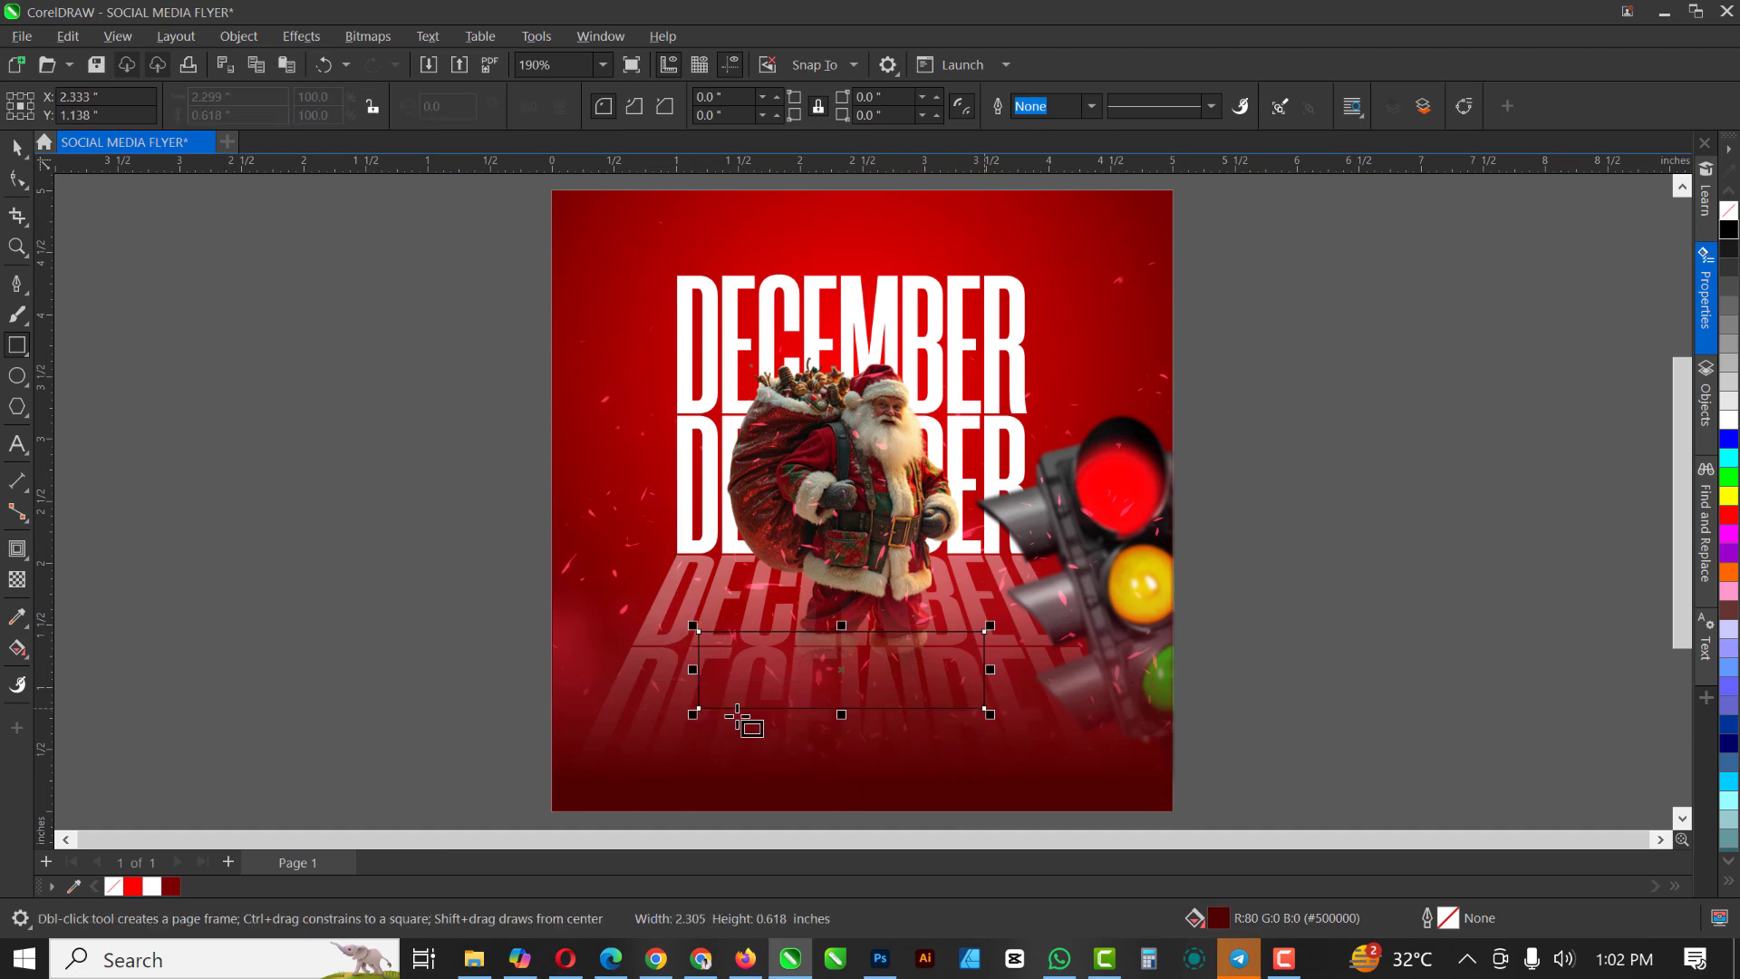
scroll(756, 694, "up", 1)
scroll(725, 657, "up", 2)
left_click_drag(644, 650, 567, 650)
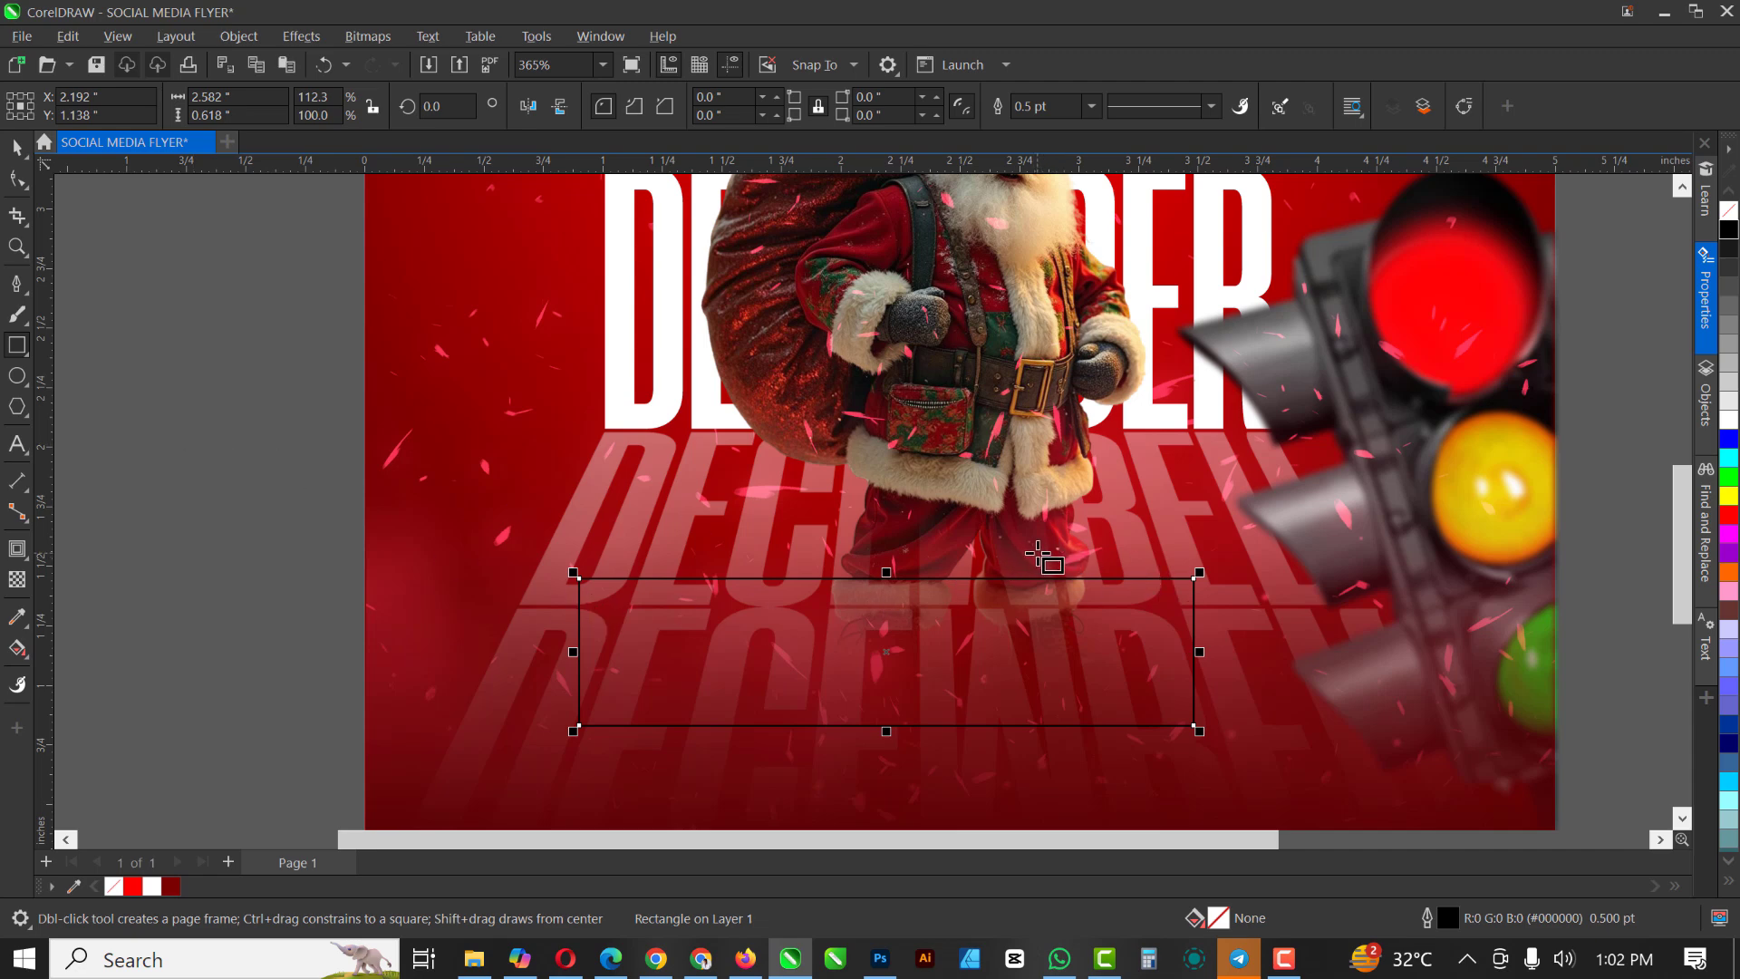
Draw a rectangle about 0.911 × 0.822 inches overlapping the wide one's right end, filling the wide rectangle white and the new one red
left_click_drag(1049, 552, 1268, 748)
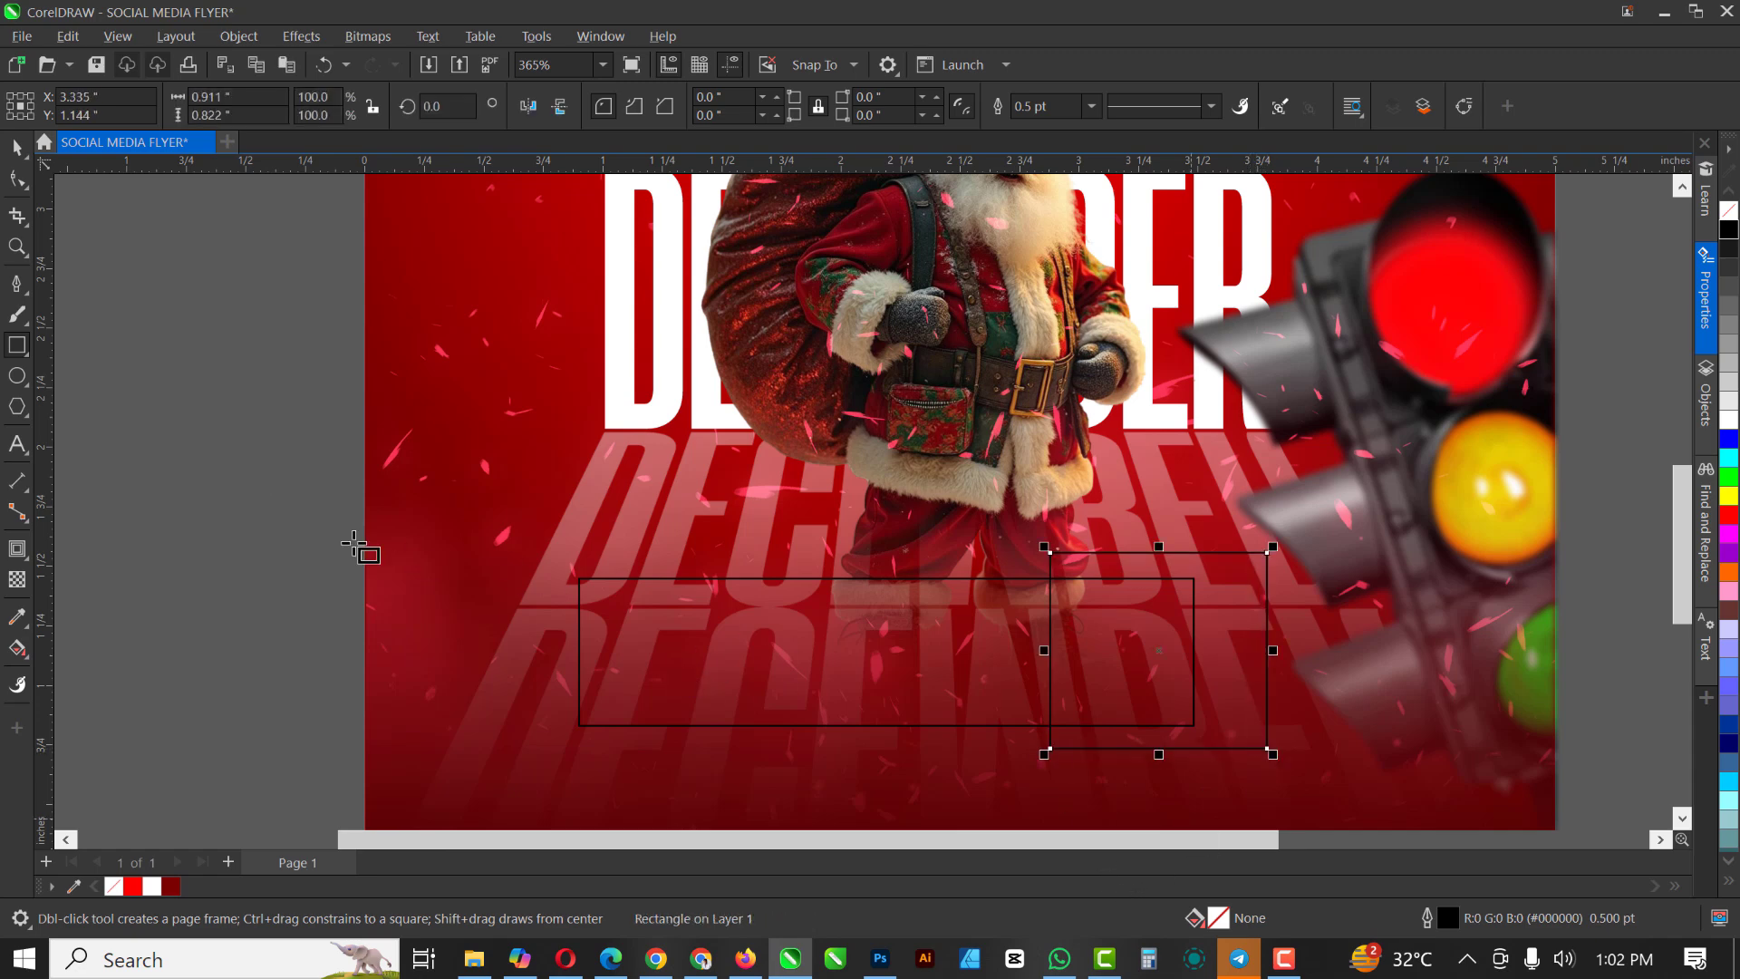
key("space")
left_click(672, 583)
left_click(1729, 419)
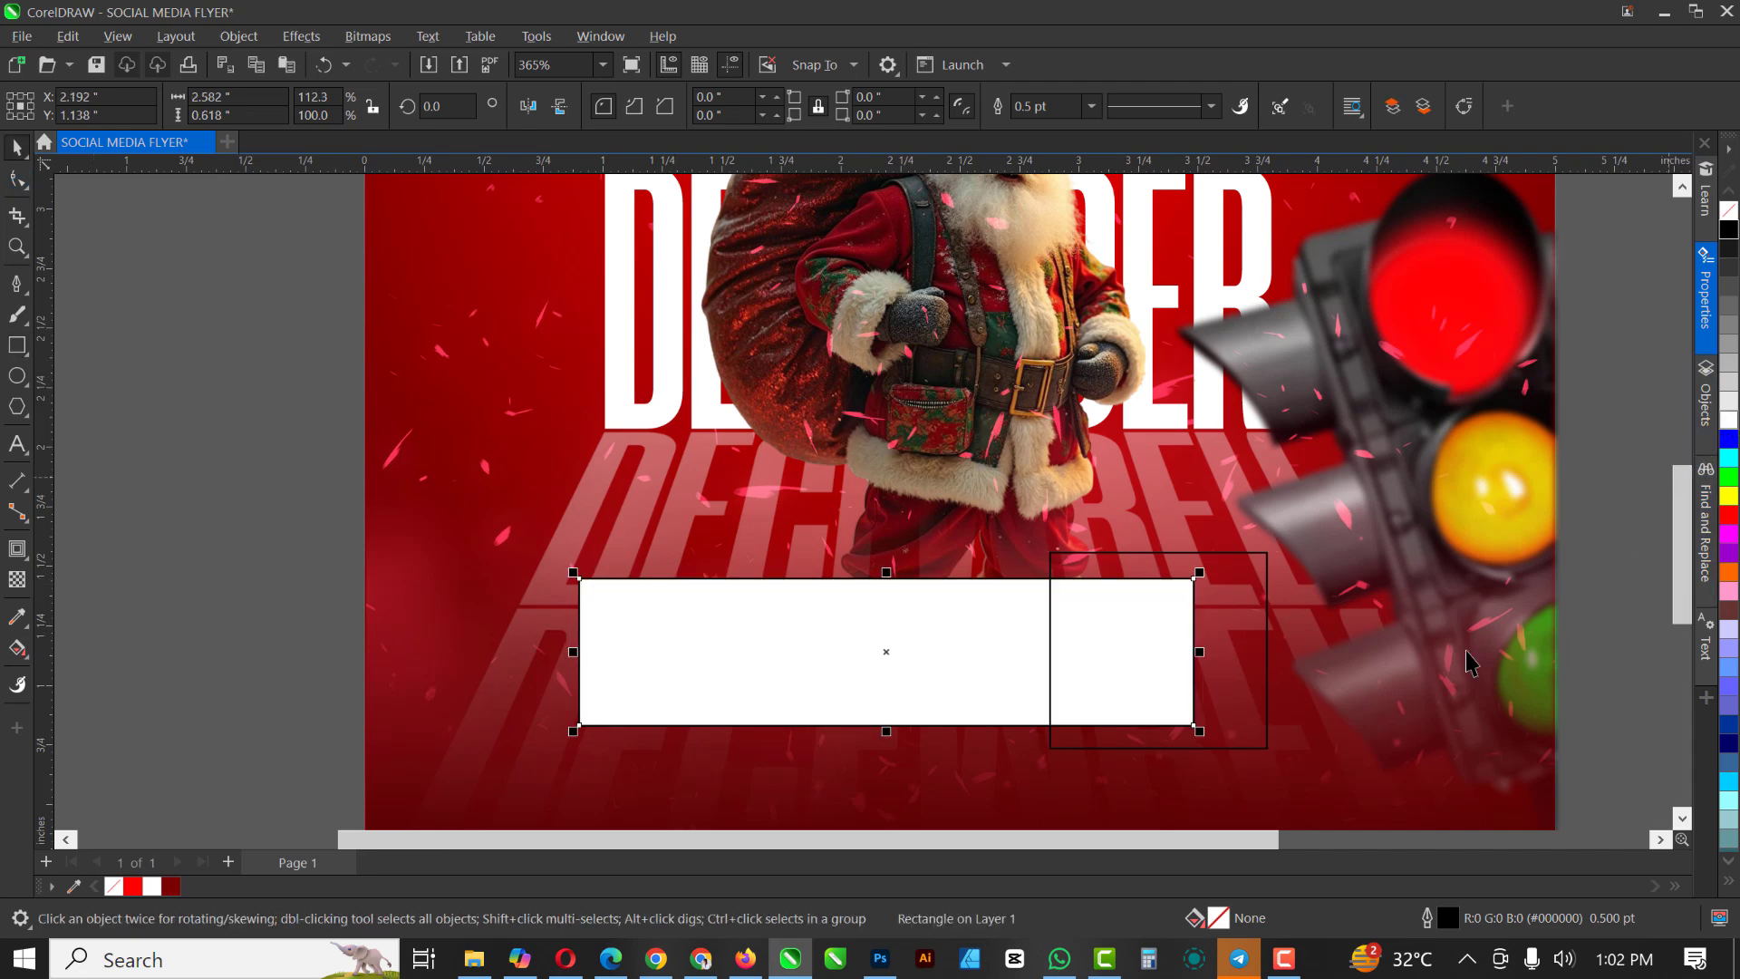
left_click(1253, 609)
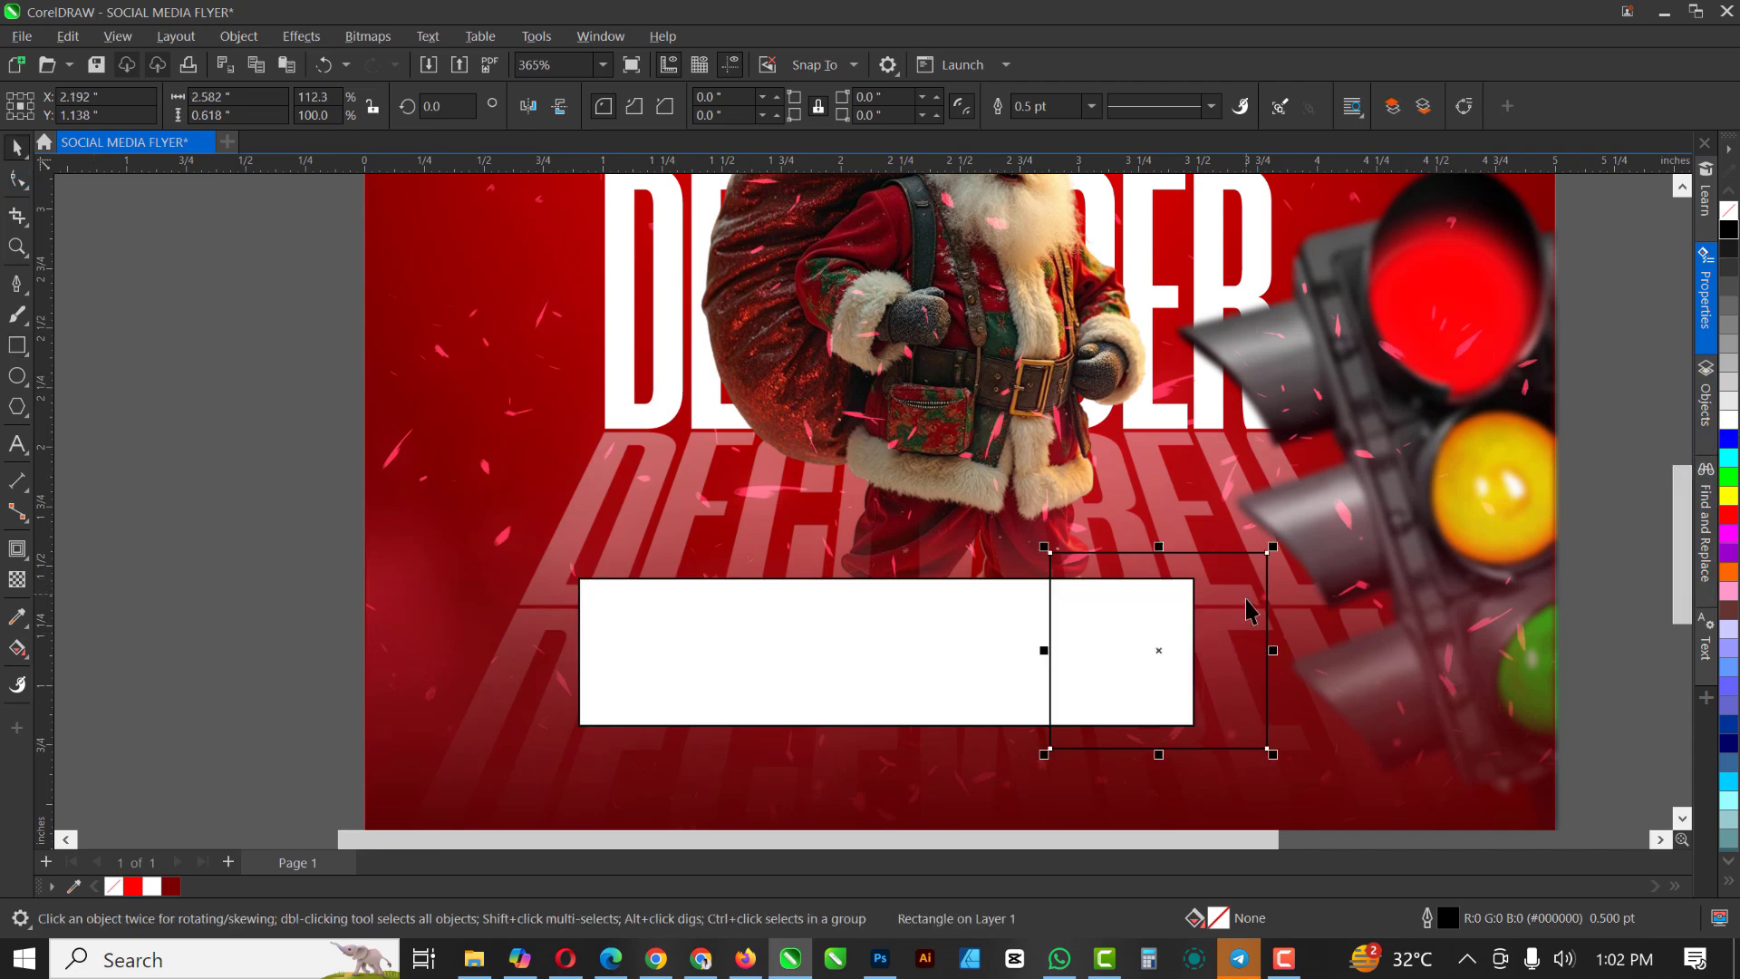
left_click(1728, 515)
Round all corners of the white and red rectangles to a radius of about 0.091 inches
left_click(703, 632)
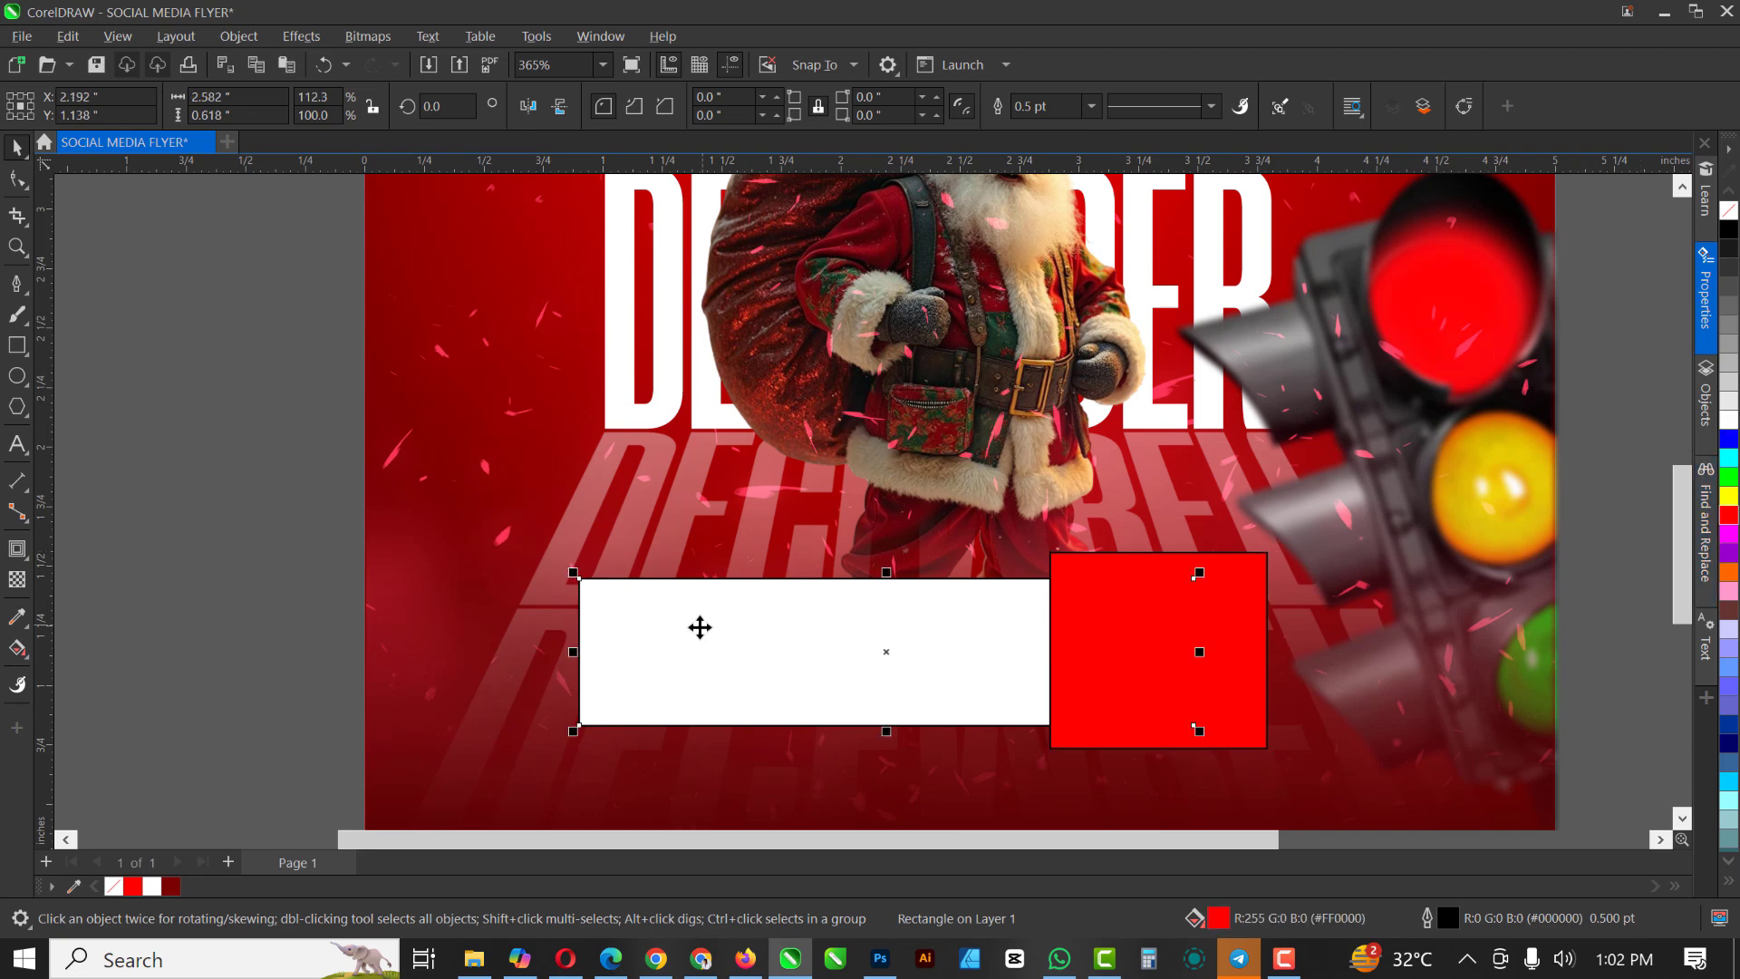
left_click(16, 182)
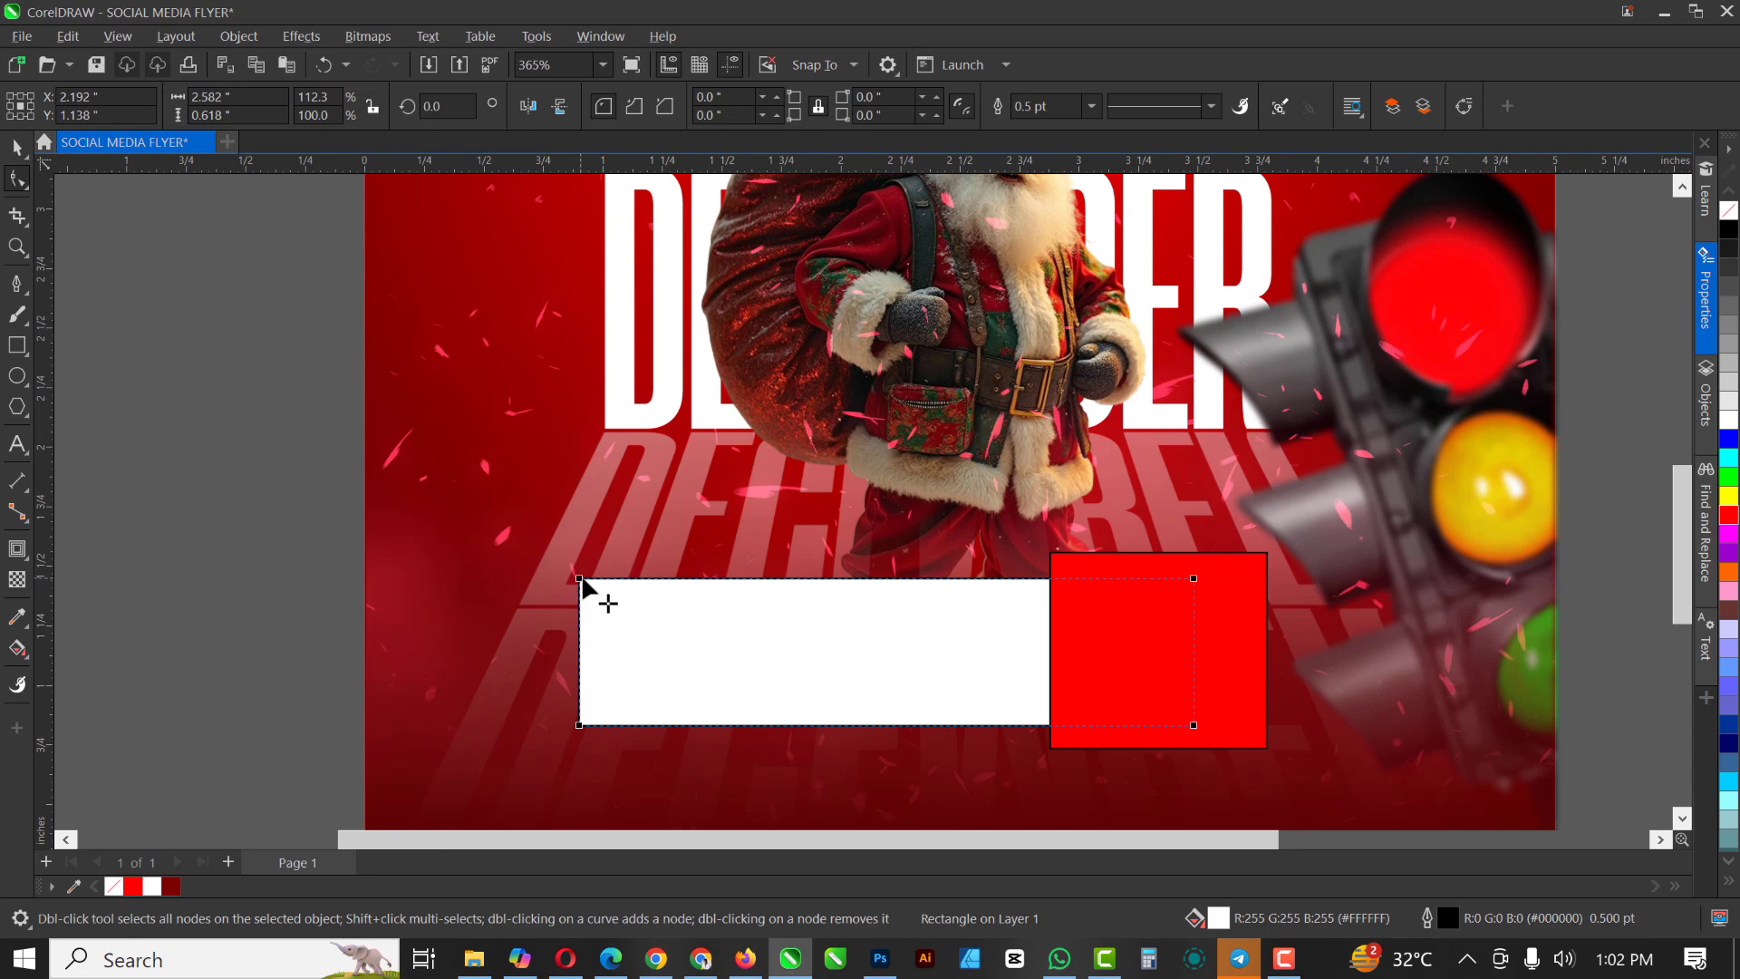
left_click_drag(581, 580, 601, 578)
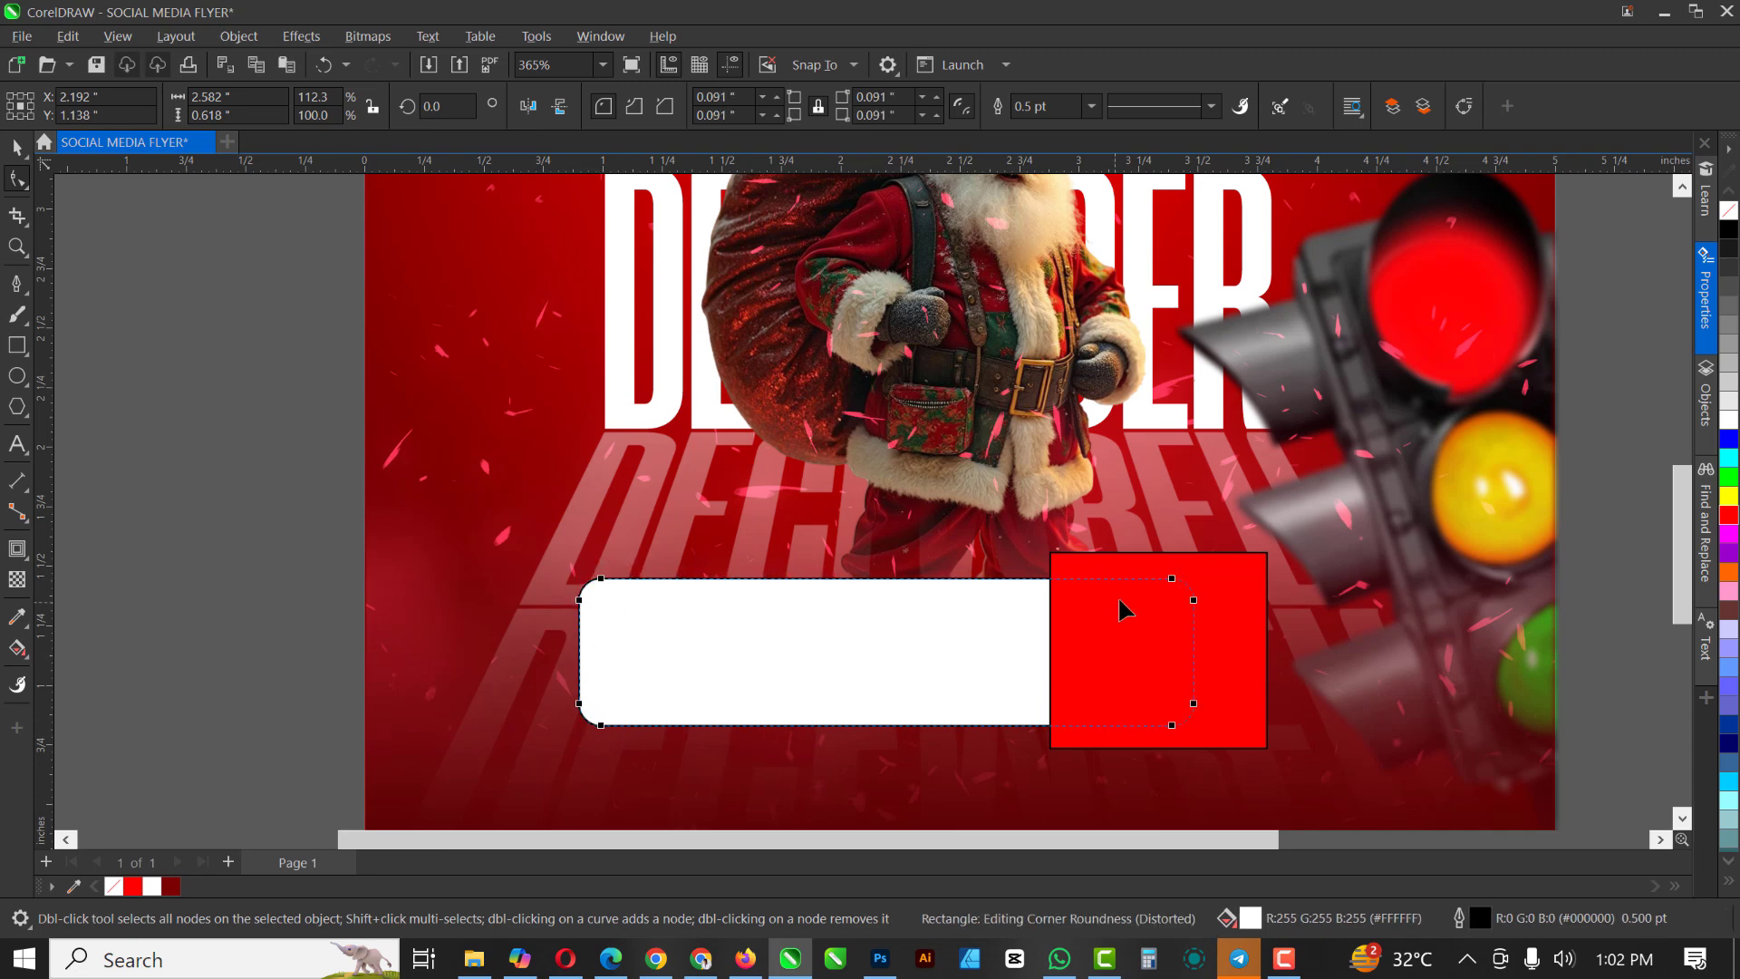
left_click(1199, 600)
left_click_drag(1052, 555, 1073, 553)
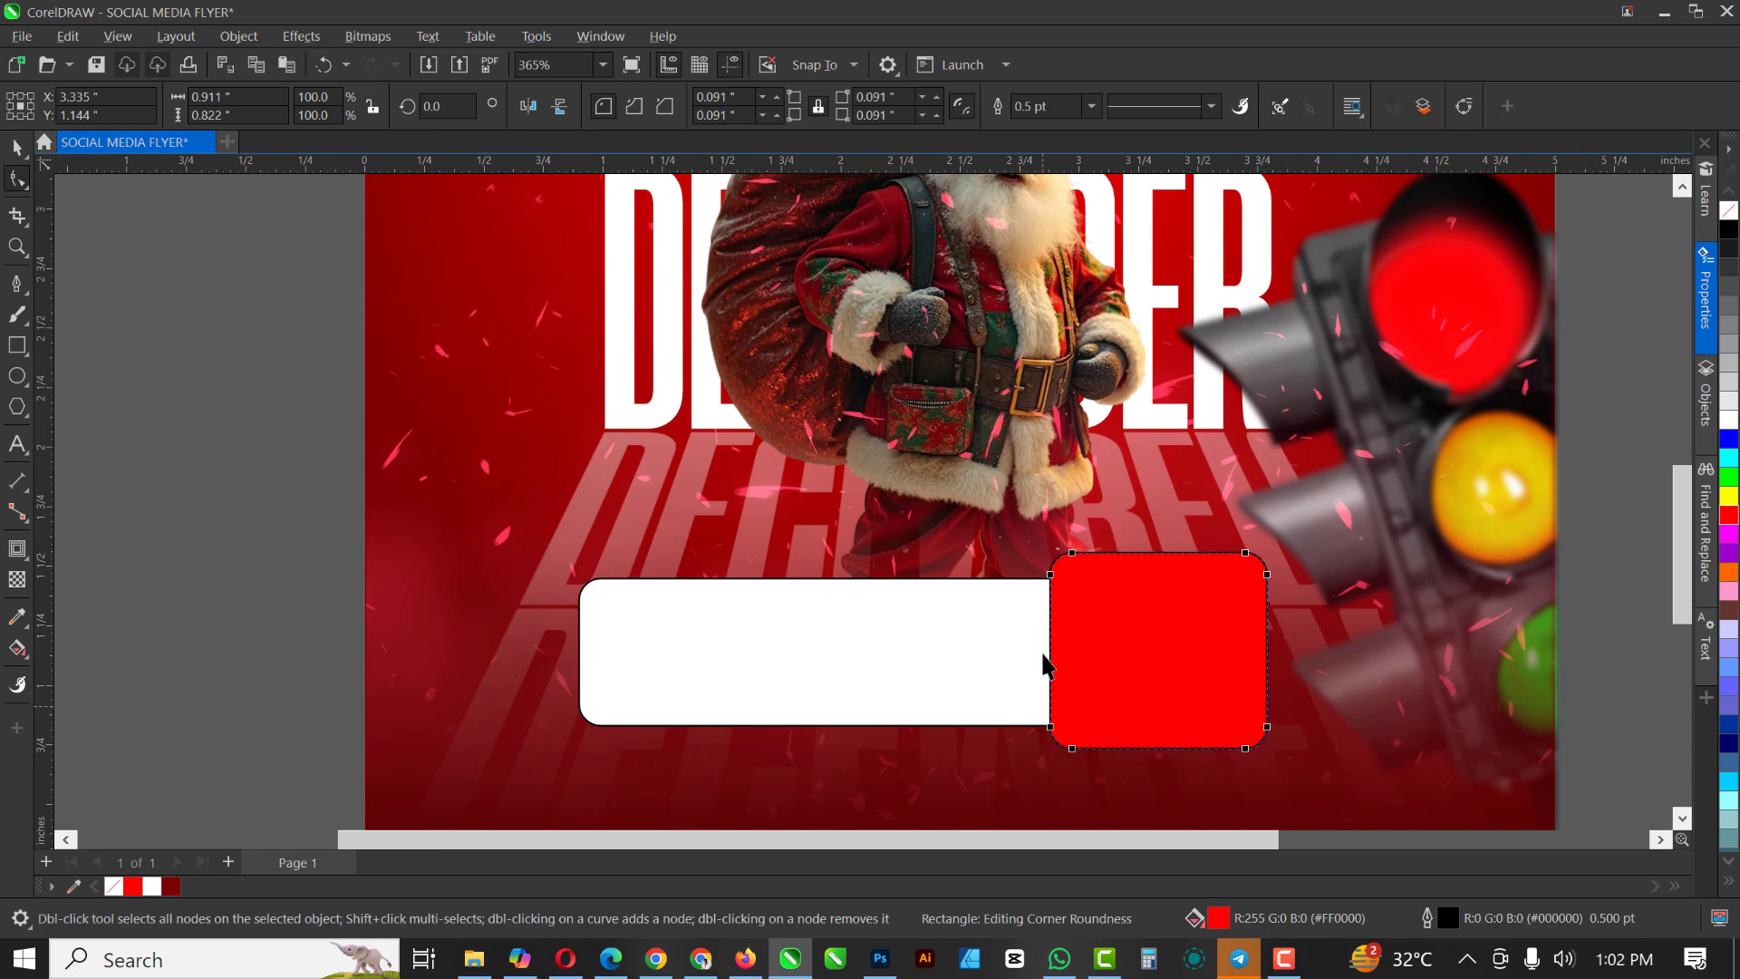
key("space")
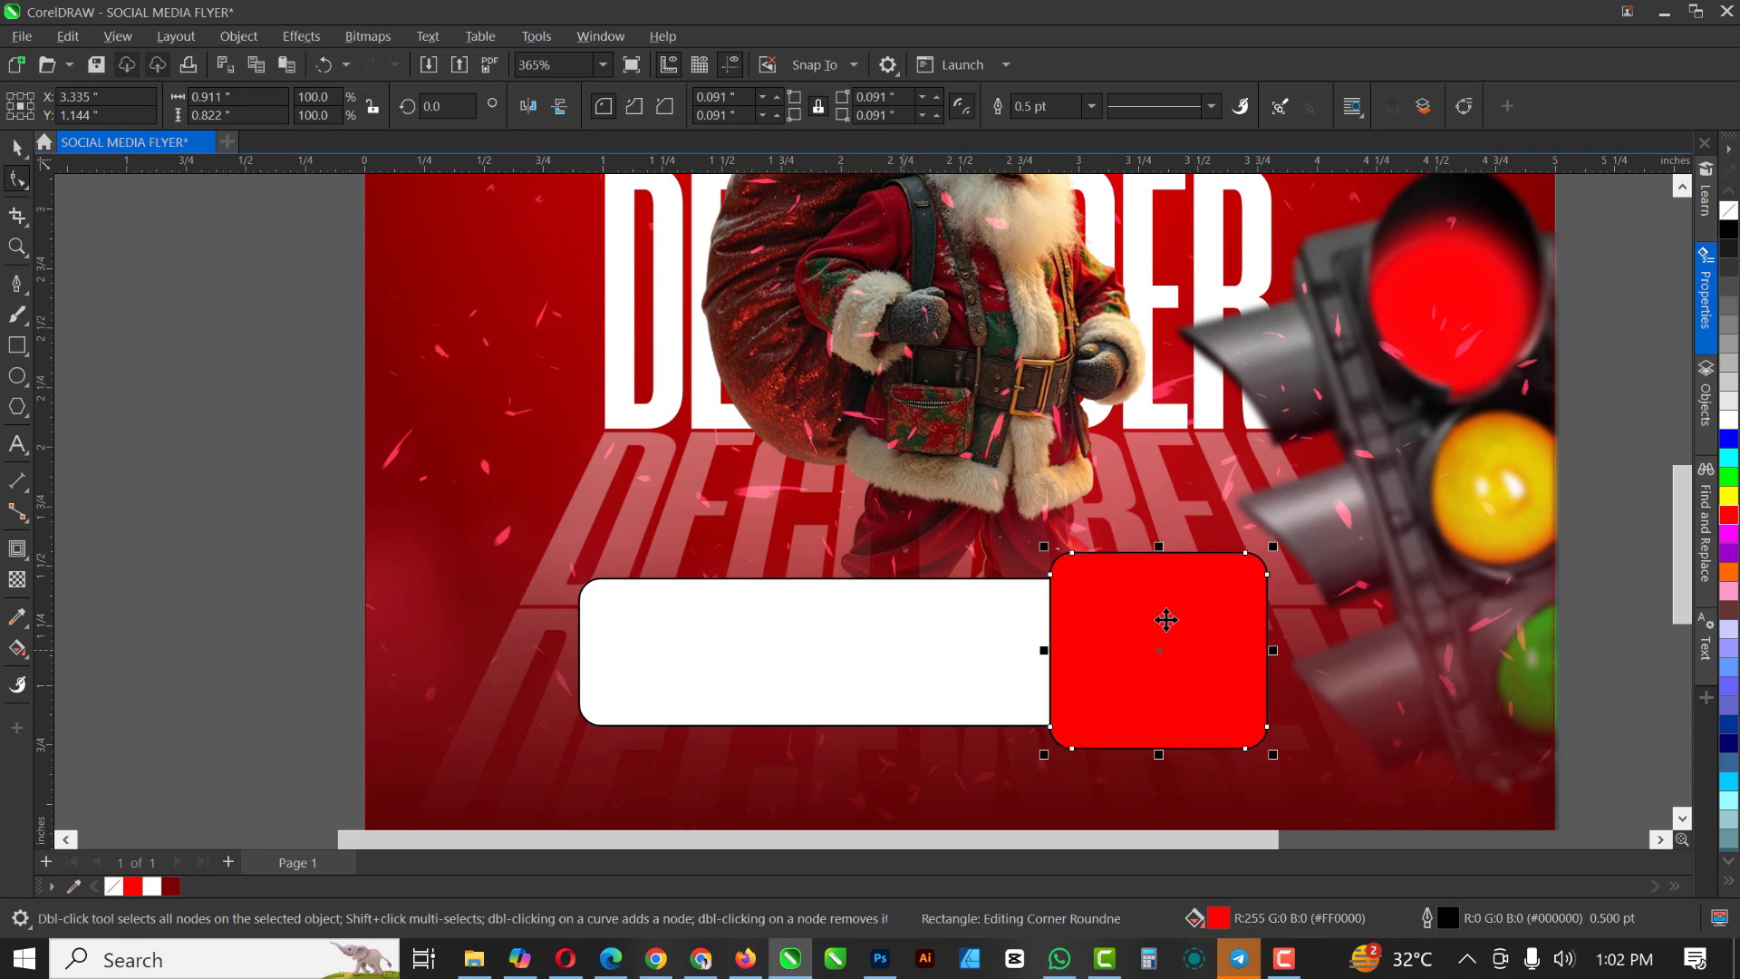
Remove the outlines from both the white and the red rounded rectangles
left_click_drag(1167, 620, 1139, 689)
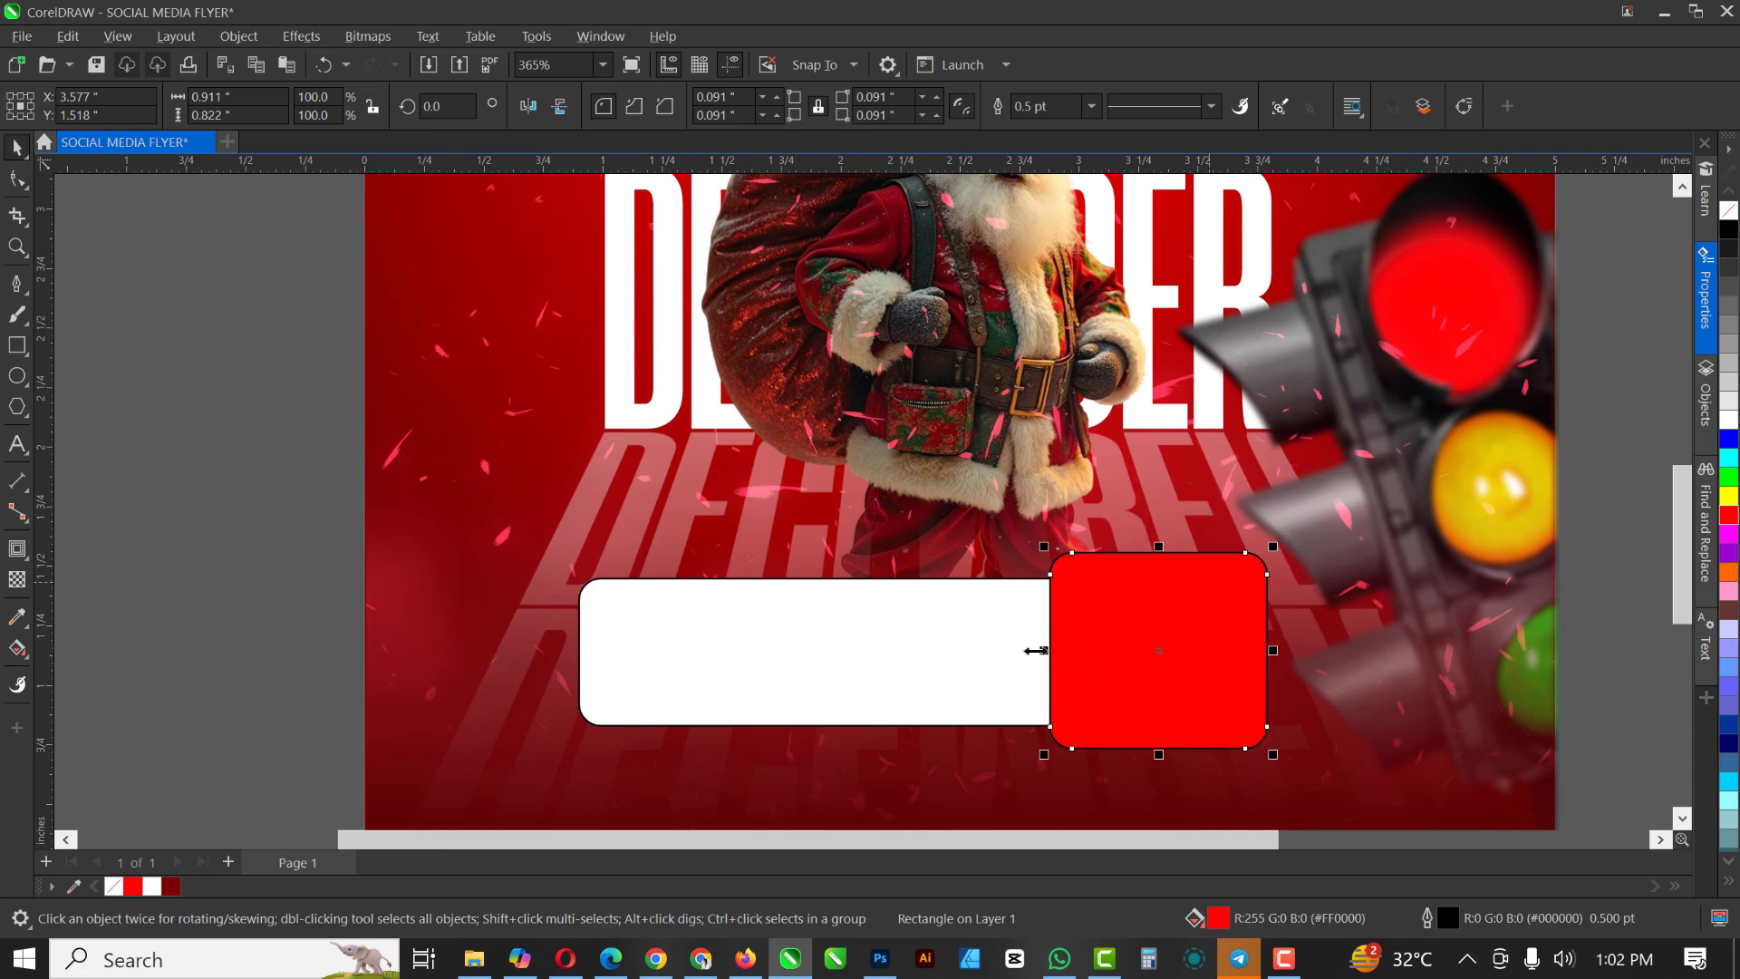
left_click(902, 625, "shift")
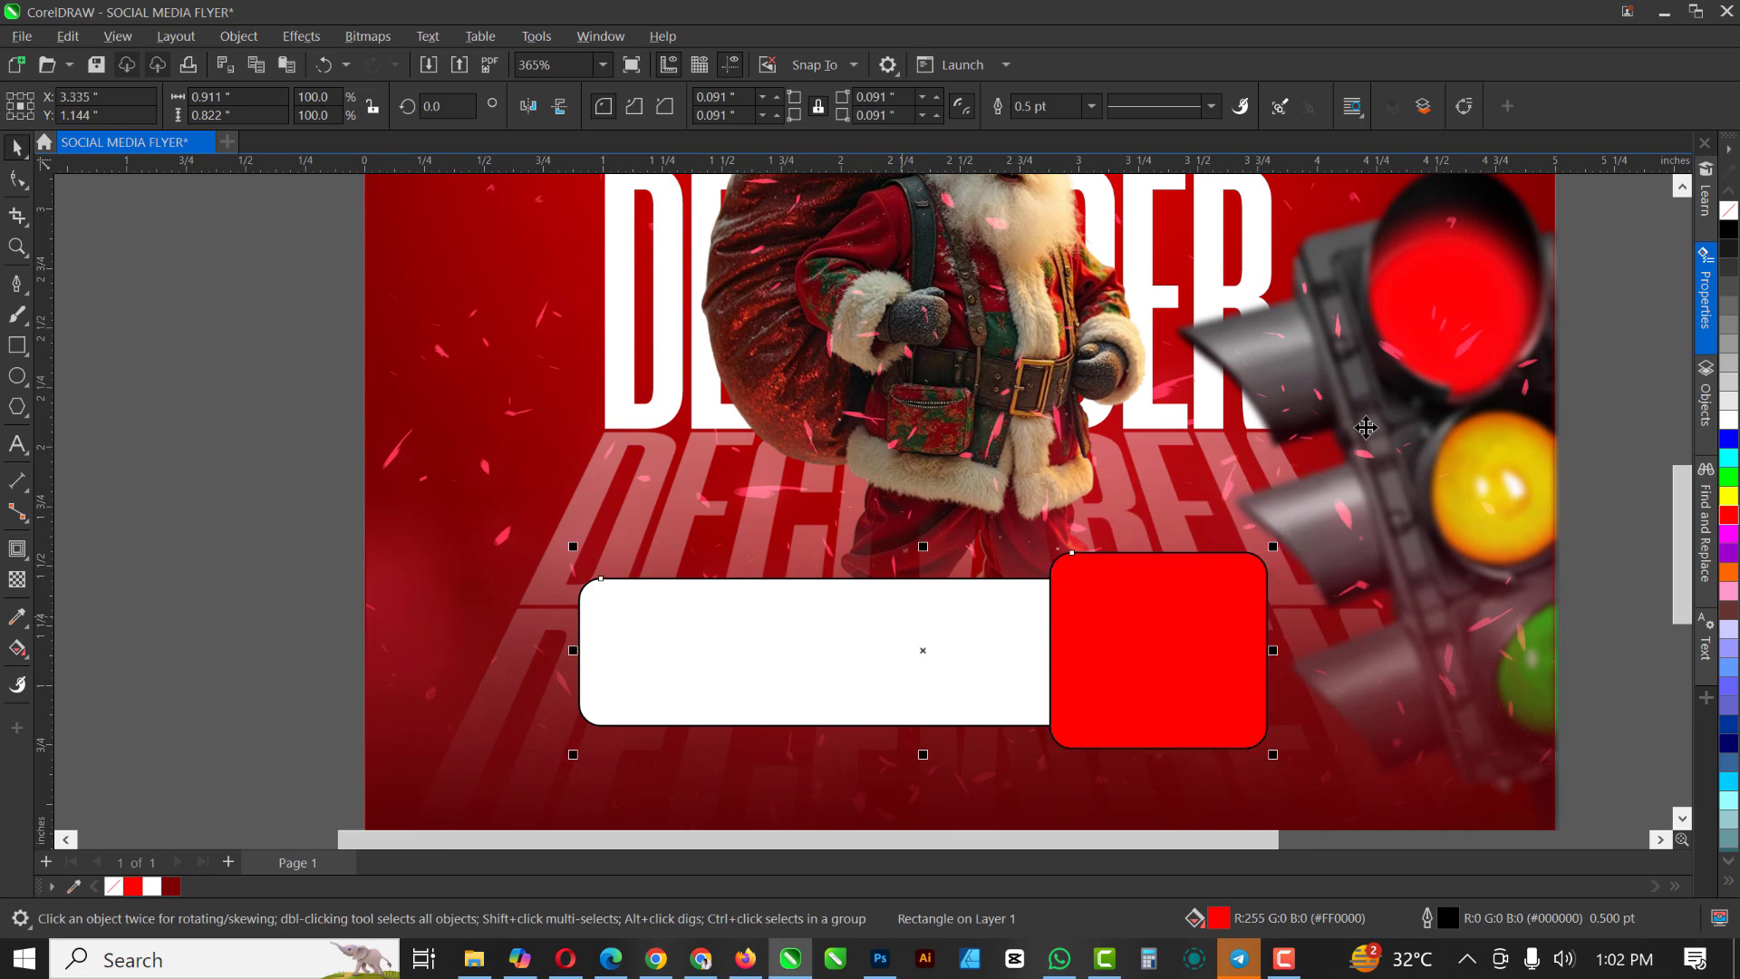
right_click(1726, 213)
scroll(1042, 453, "down", 1)
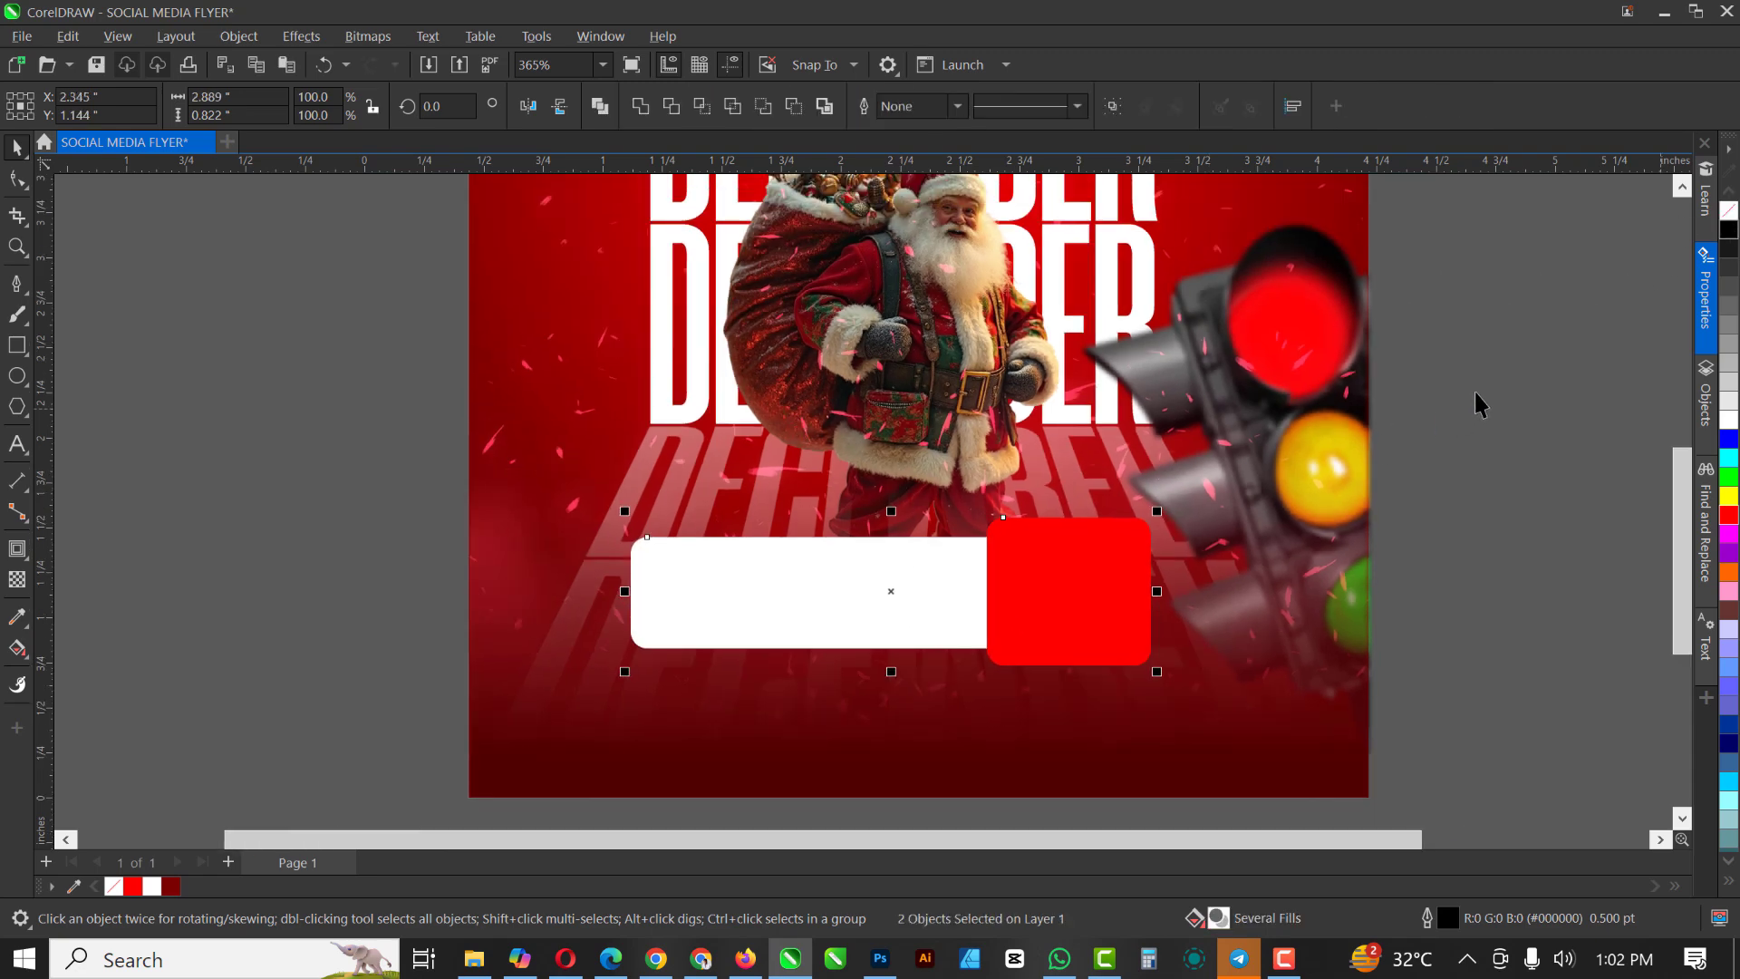
key("Escape")
scroll(1028, 591, "up", 1)
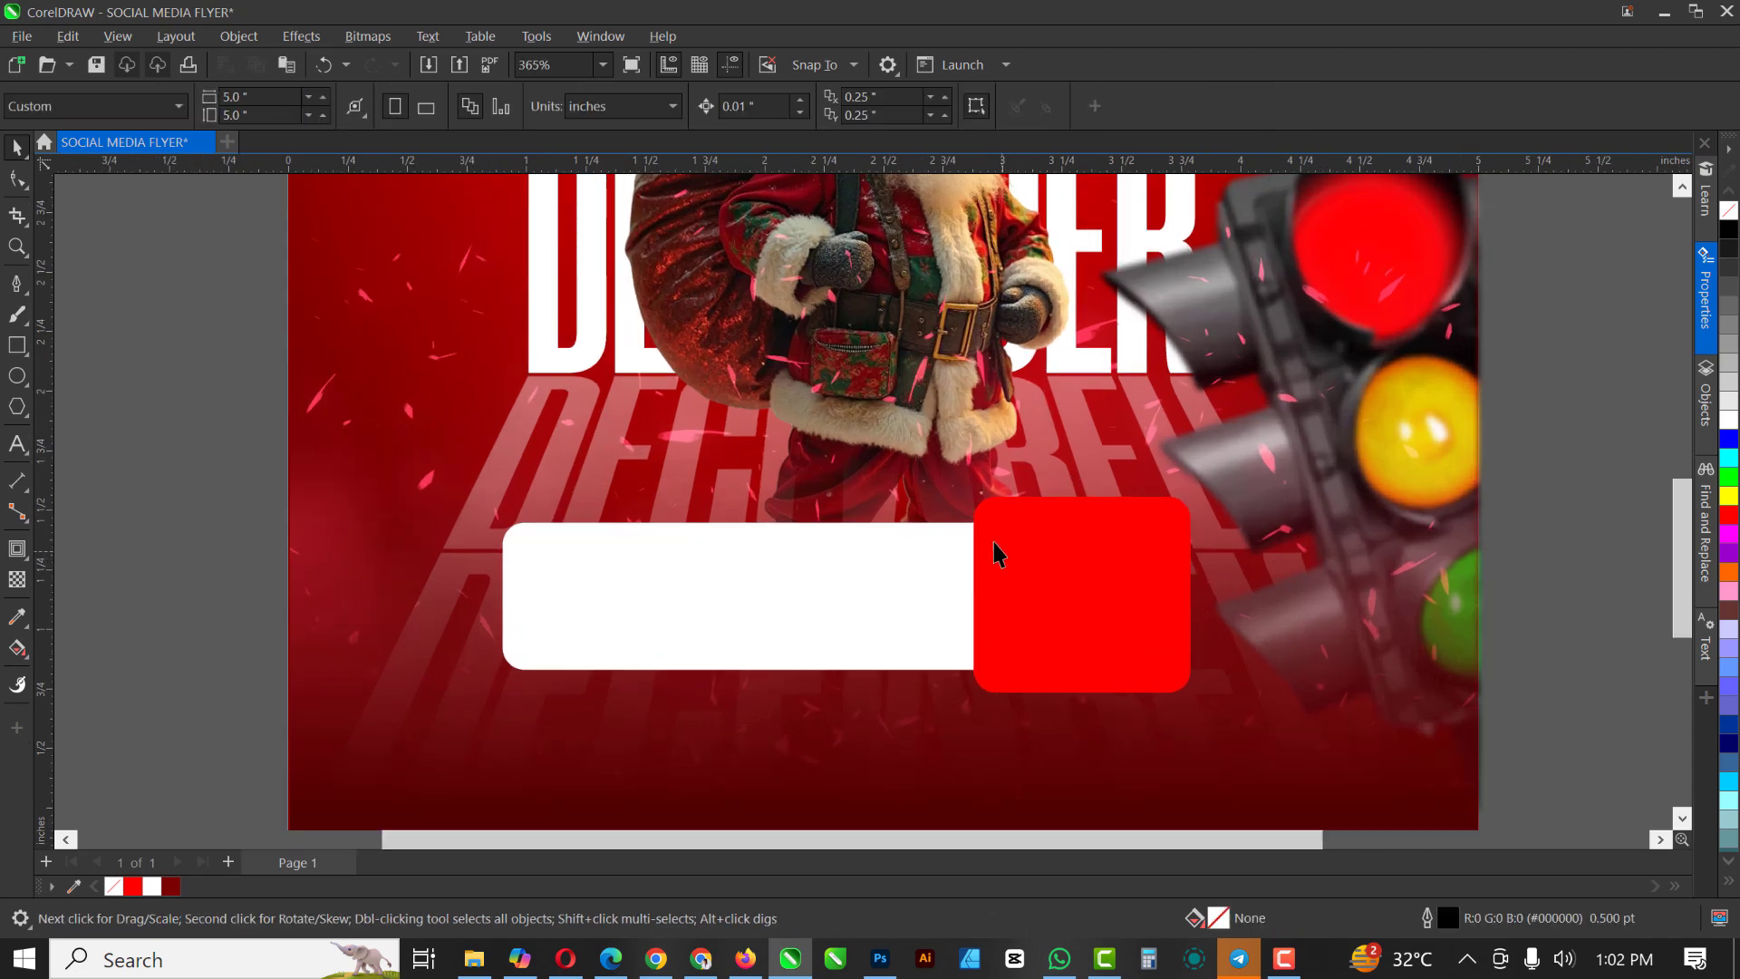
Give the white rectangle a linear fountain fill from white to light grey toward the red box, starting the blend further inside the shape
left_click(601, 591)
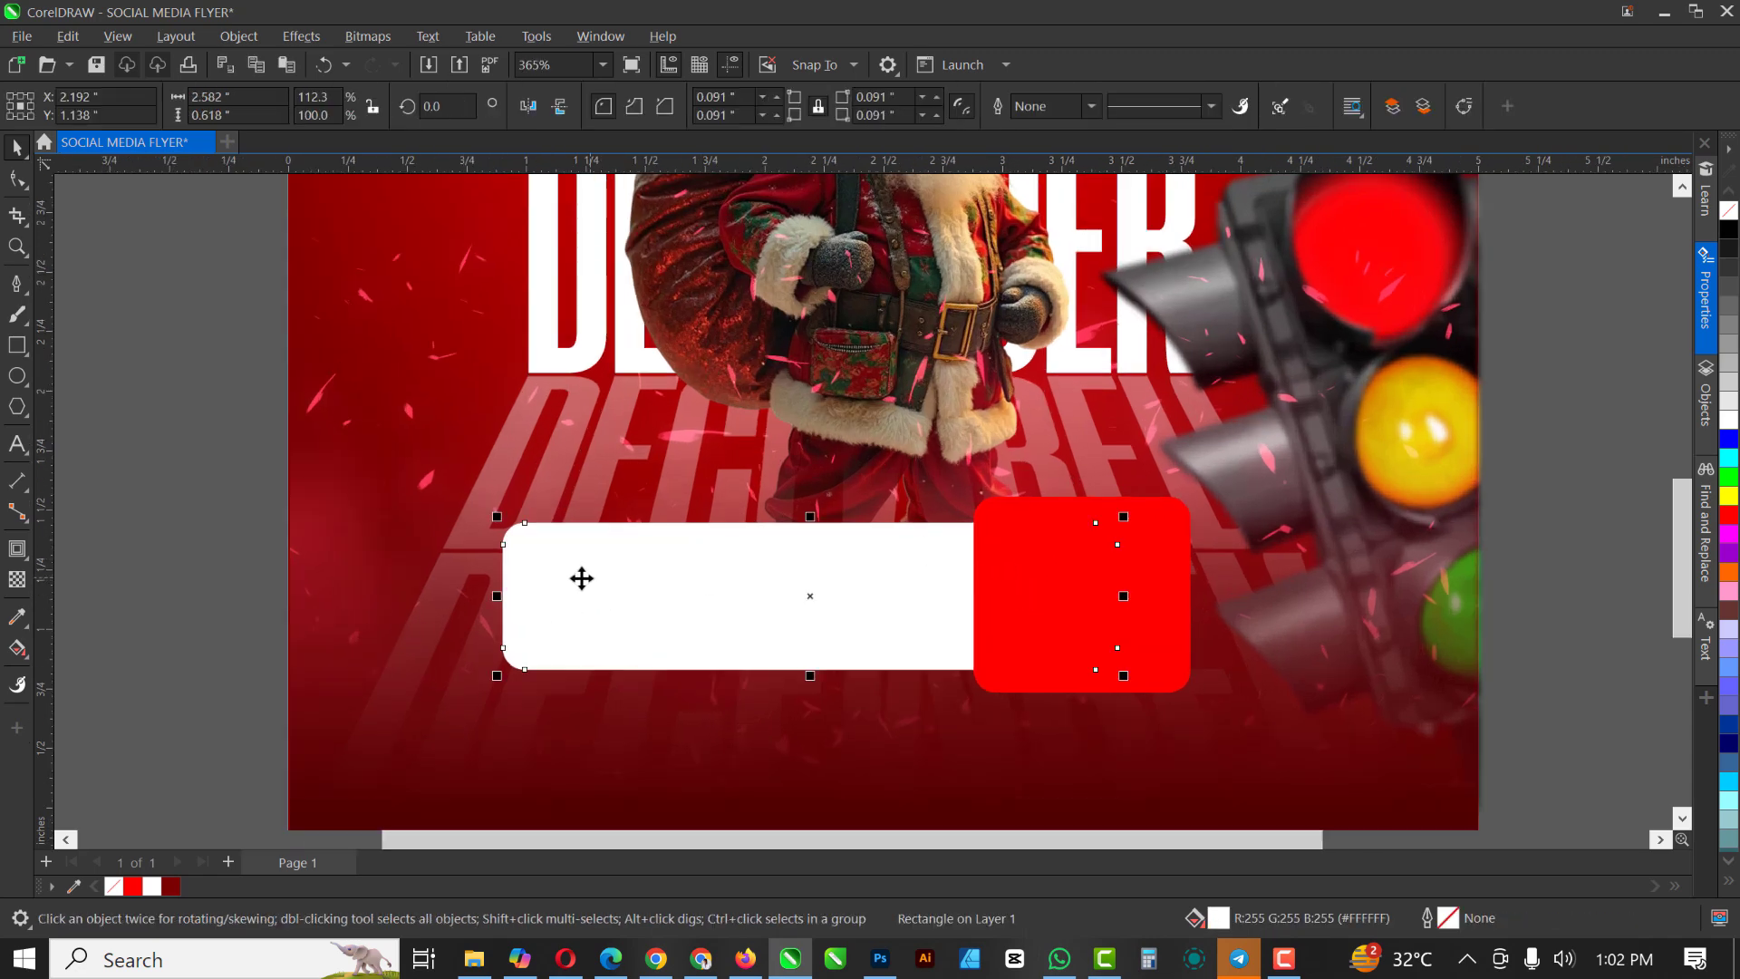
left_click(18, 647)
scroll(544, 616, "up", 1)
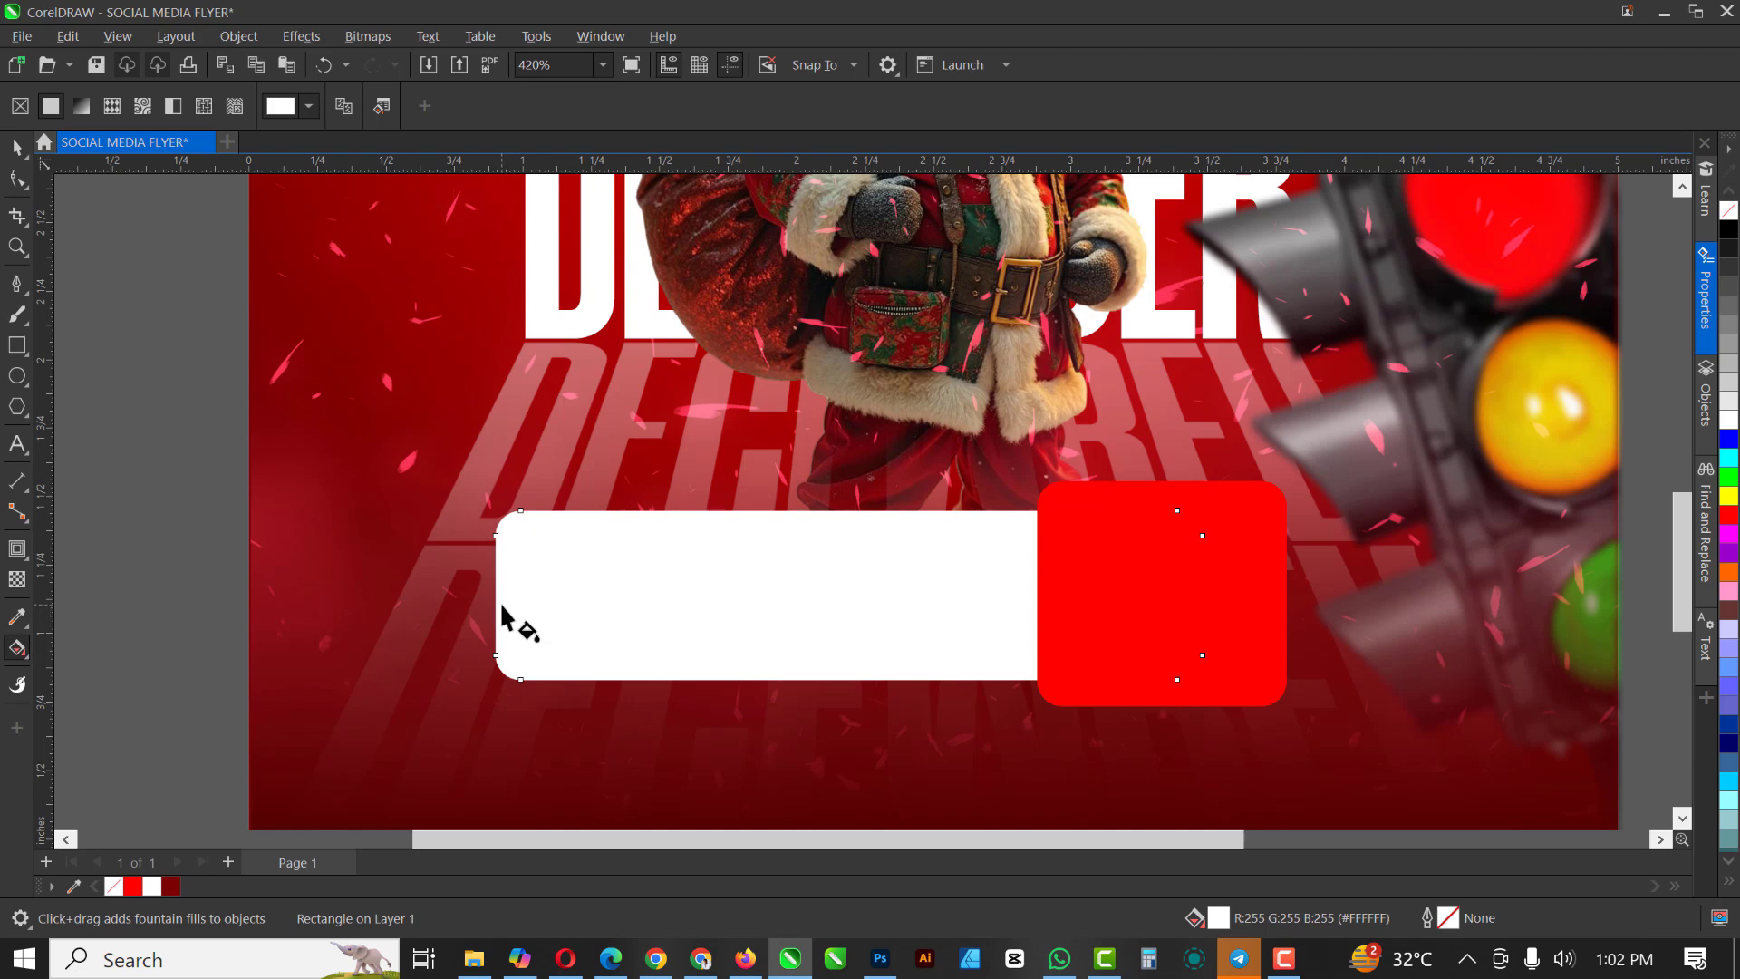
left_click_drag(496, 604, 1084, 585)
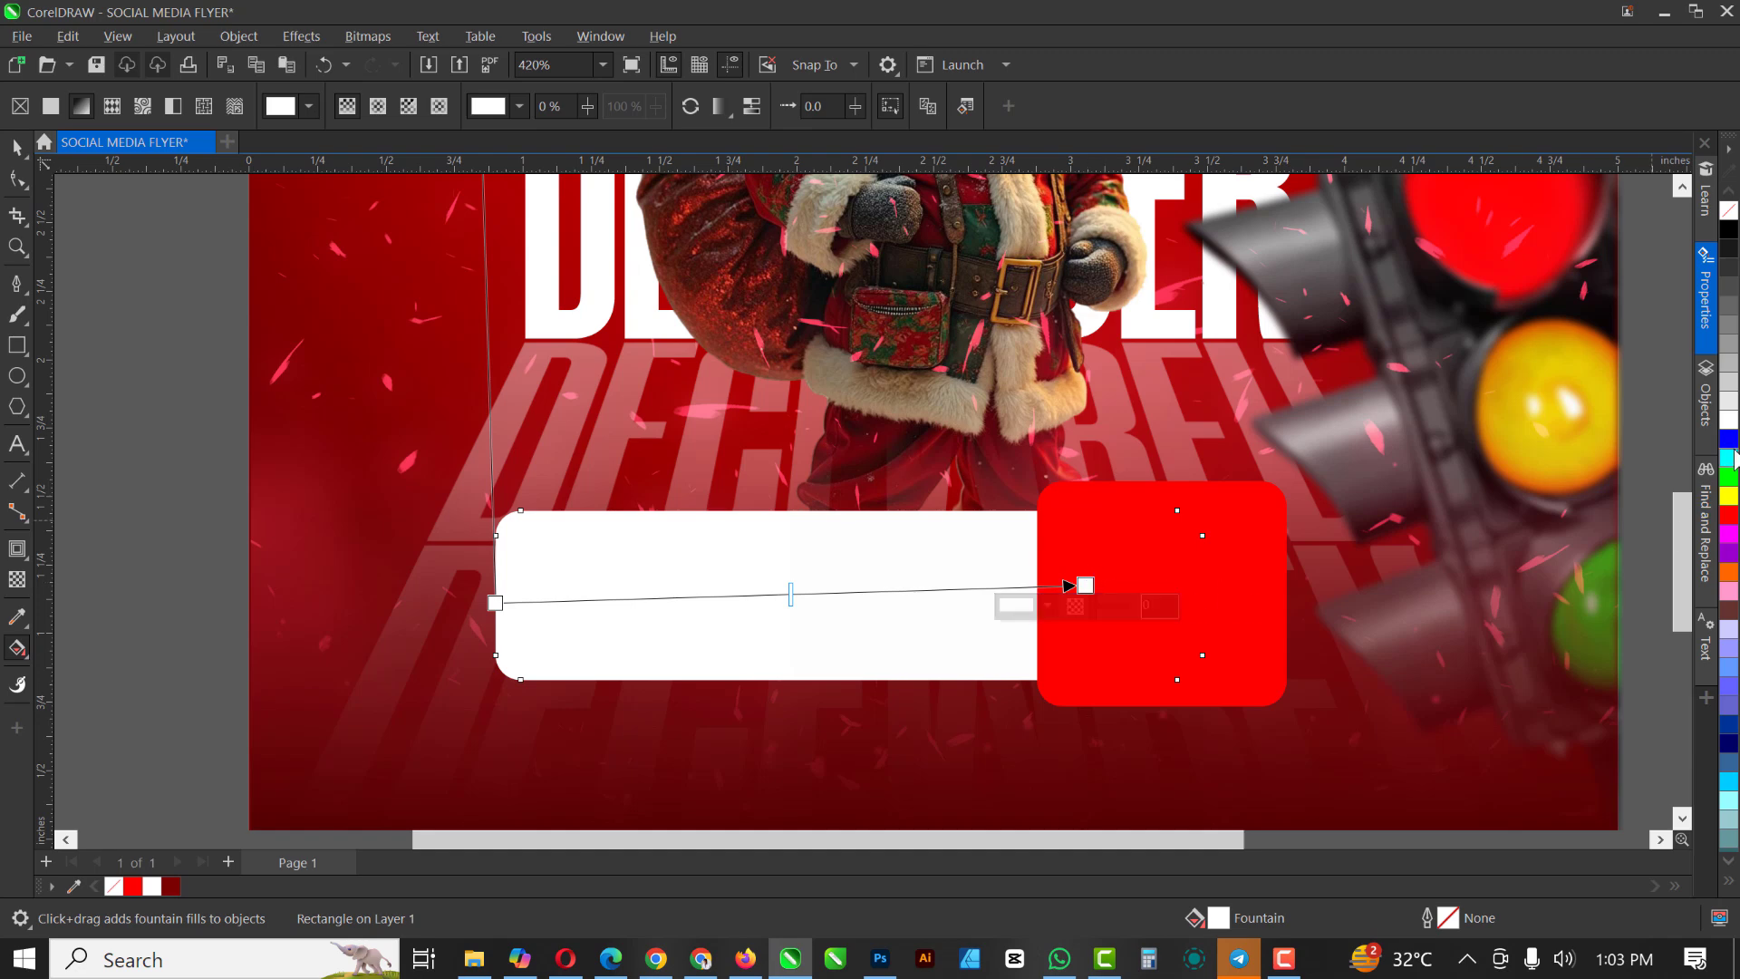
left_click(1722, 390)
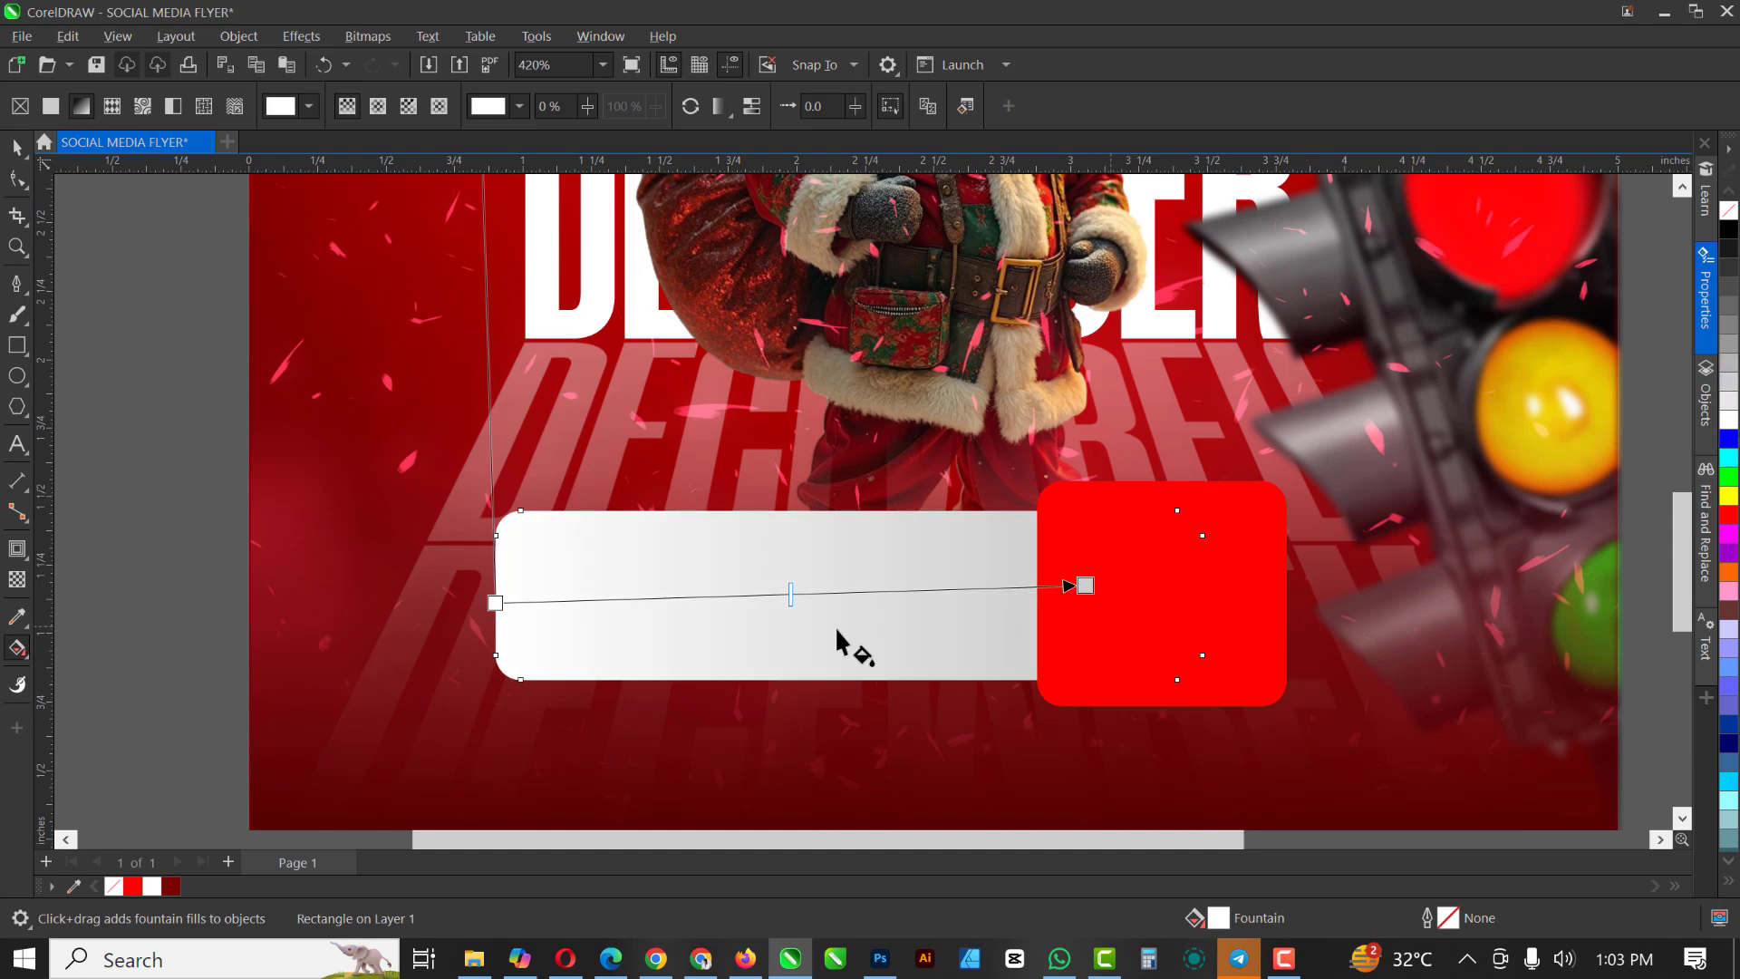
left_click_drag(498, 601, 668, 607)
key("space")
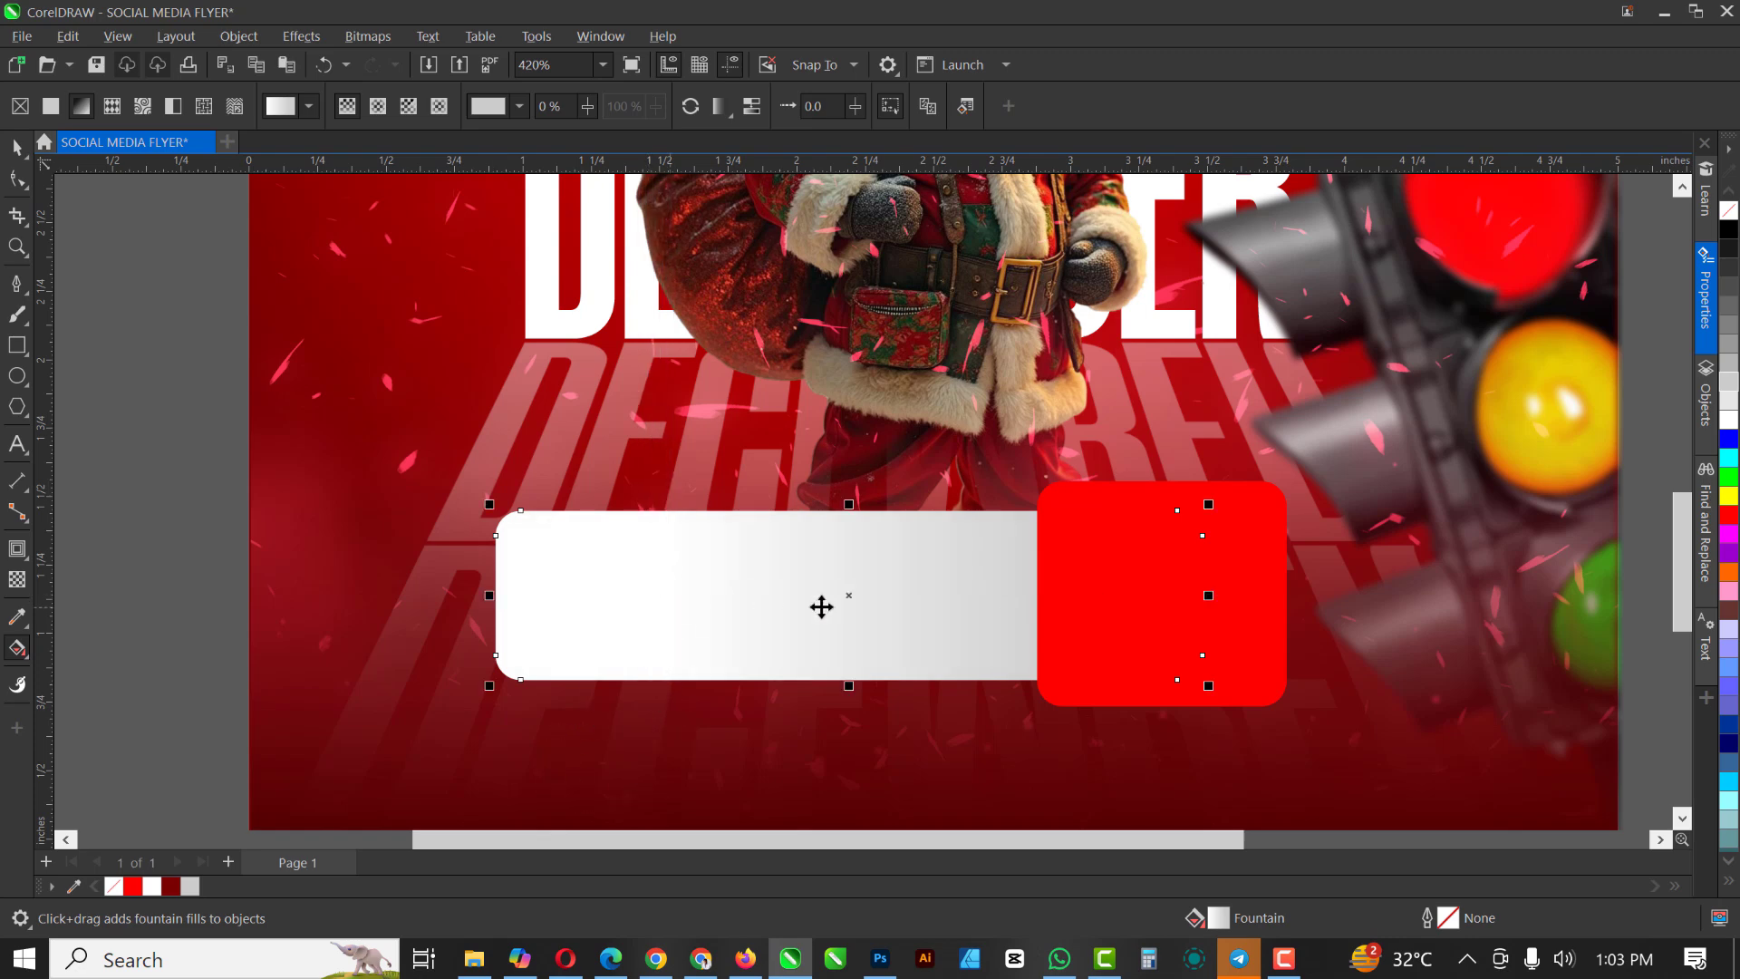
Draw an ellipse about 1.219 × 0.669 inches over the red box's upper part, filled white without an outline
left_click(1274, 579)
key("space")
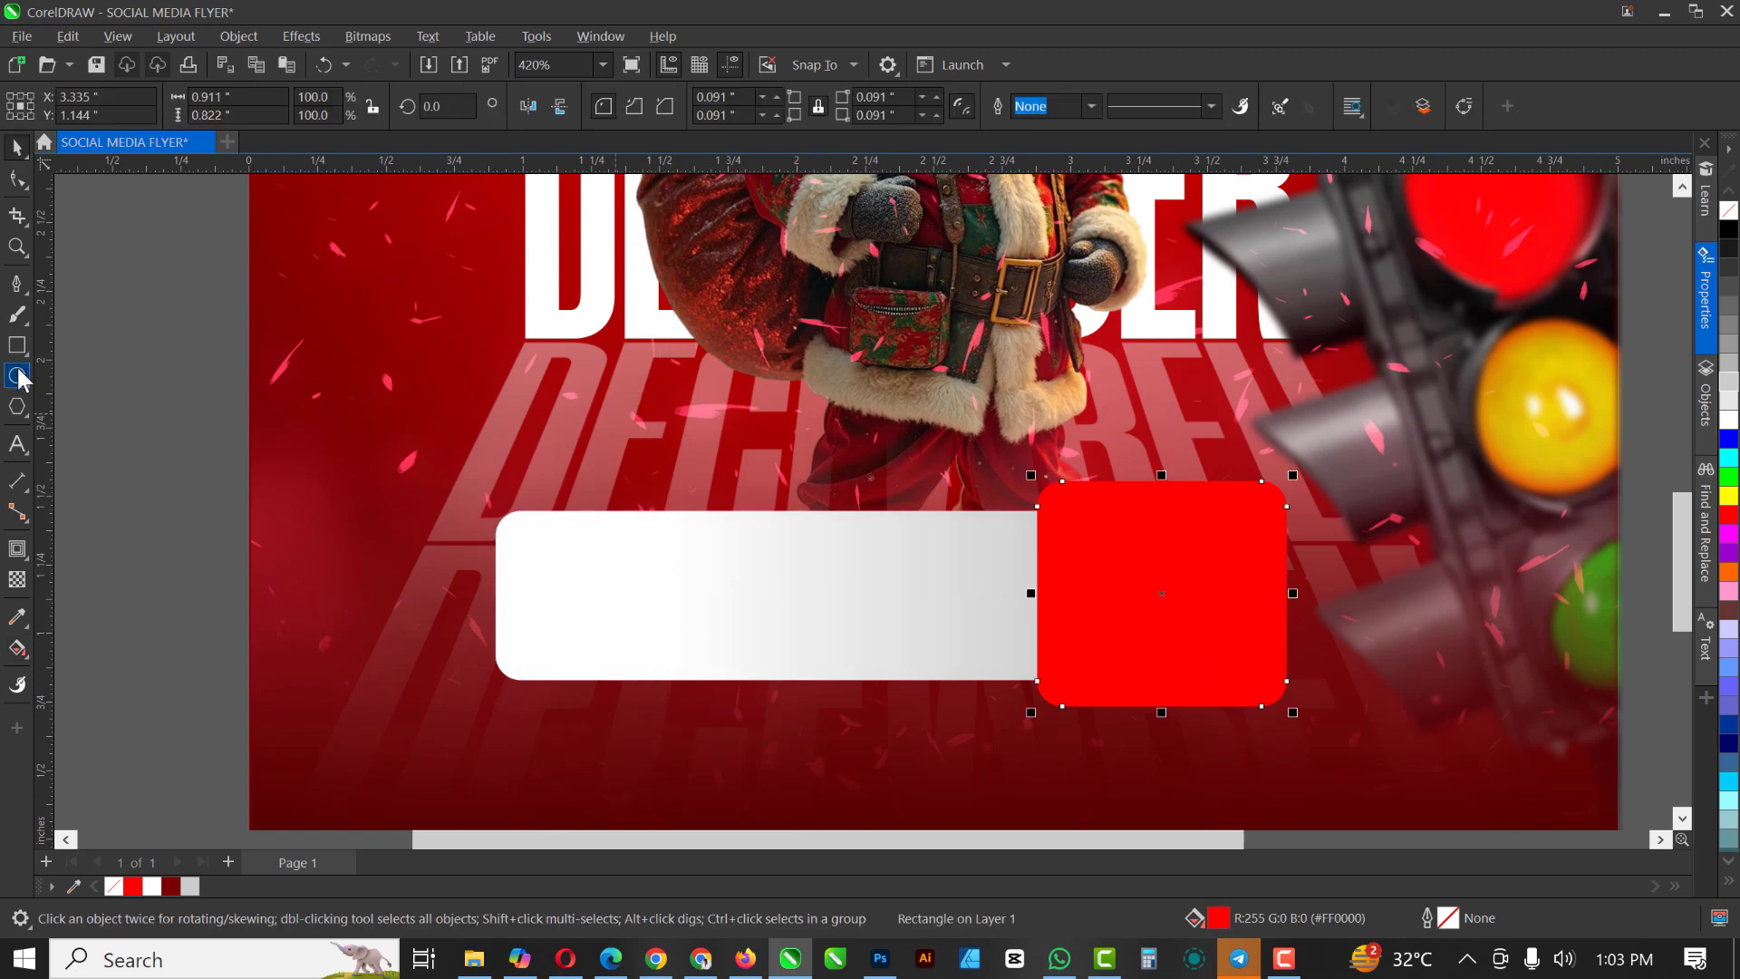
left_click_drag(995, 426, 1330, 613)
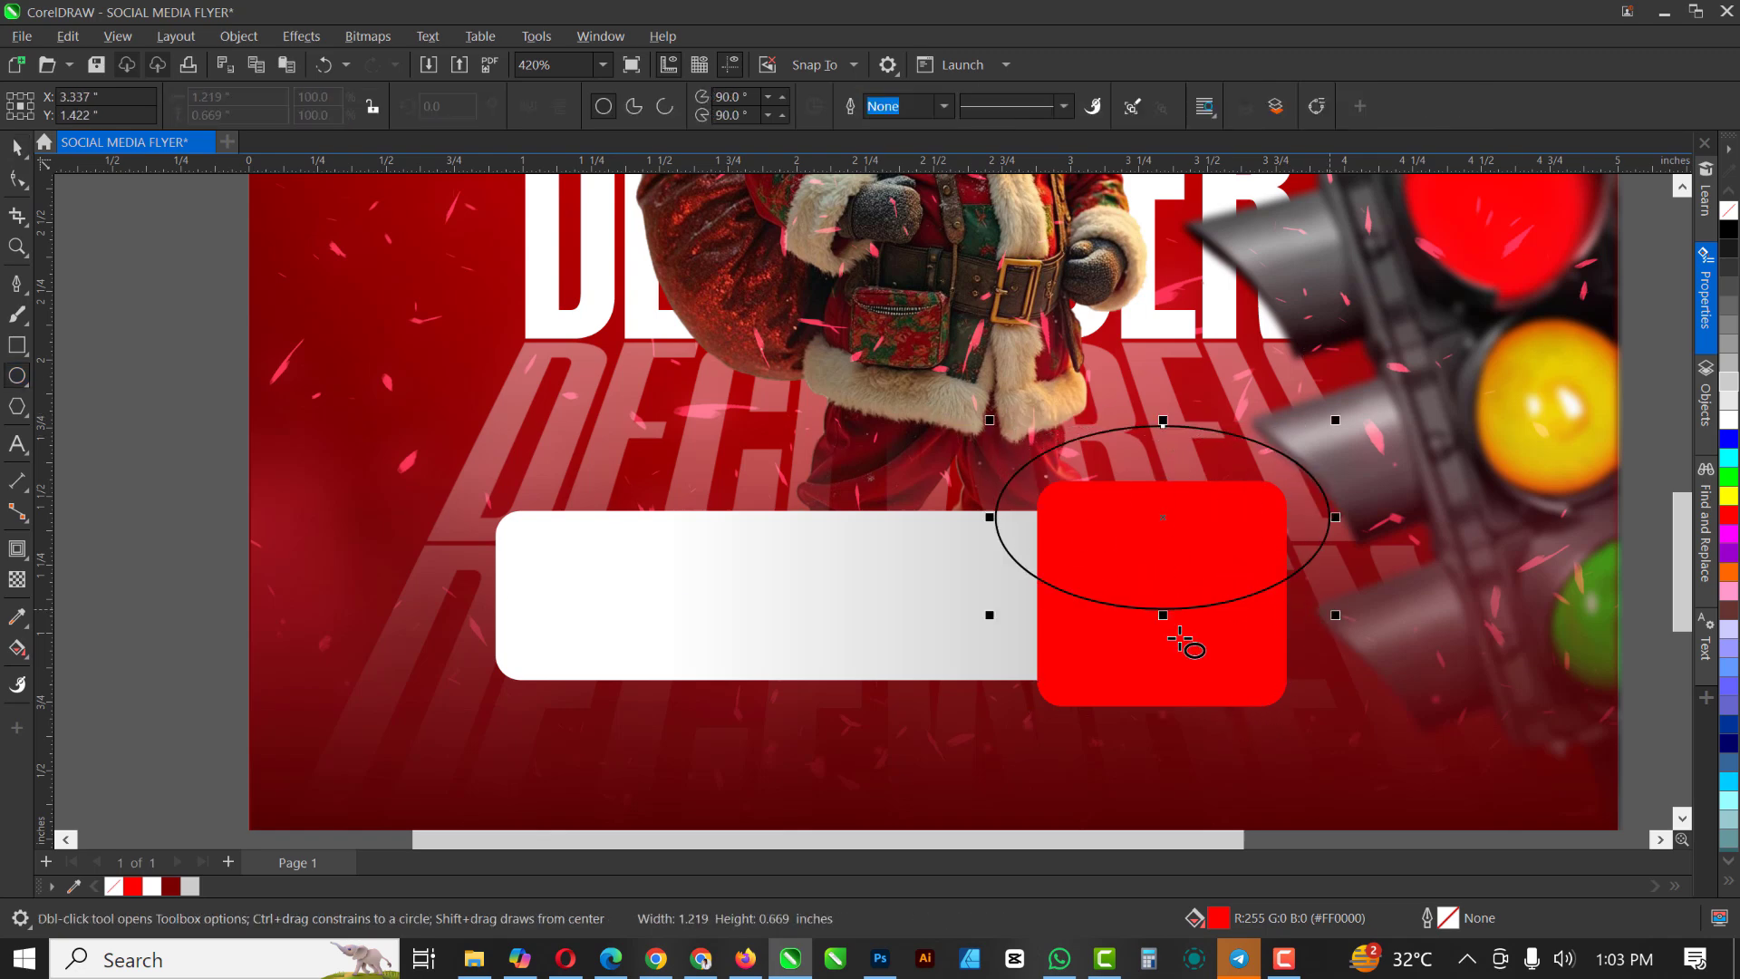
left_click(1729, 420)
right_click(1729, 211)
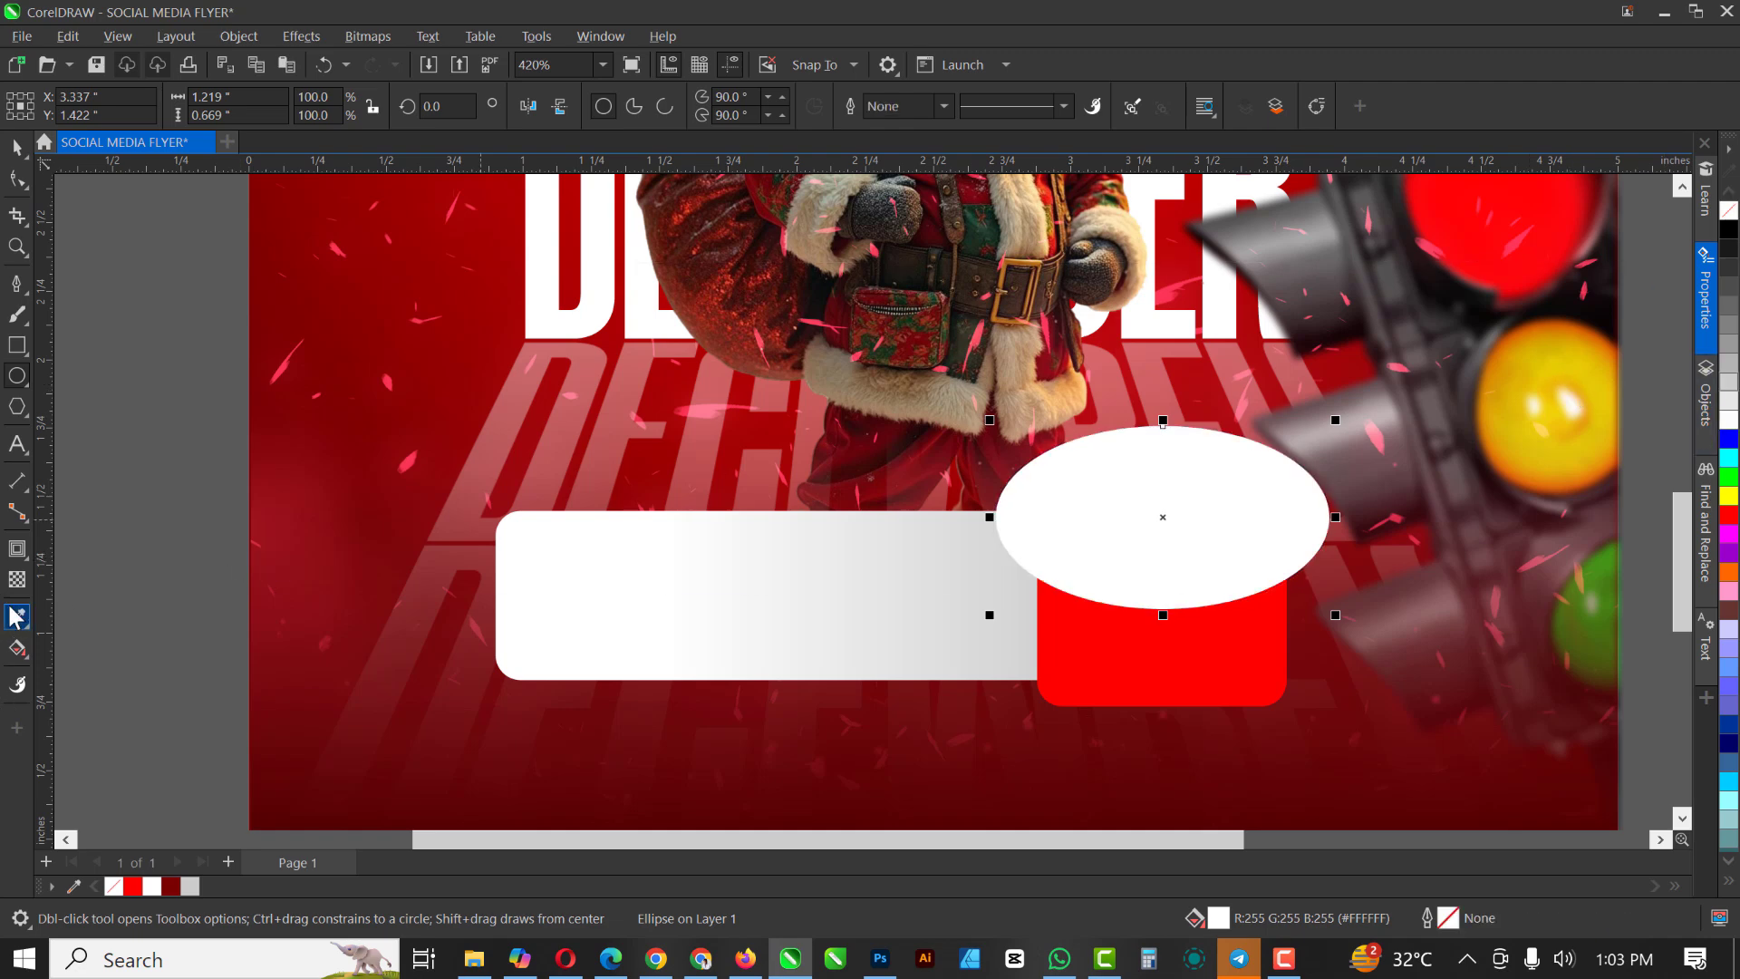
Fade the white ellipse out toward its upper edge with a linear transparency and widen it evenly to about 1.467 inches
left_click(16, 579)
left_click_drag(1175, 601, 1174, 494)
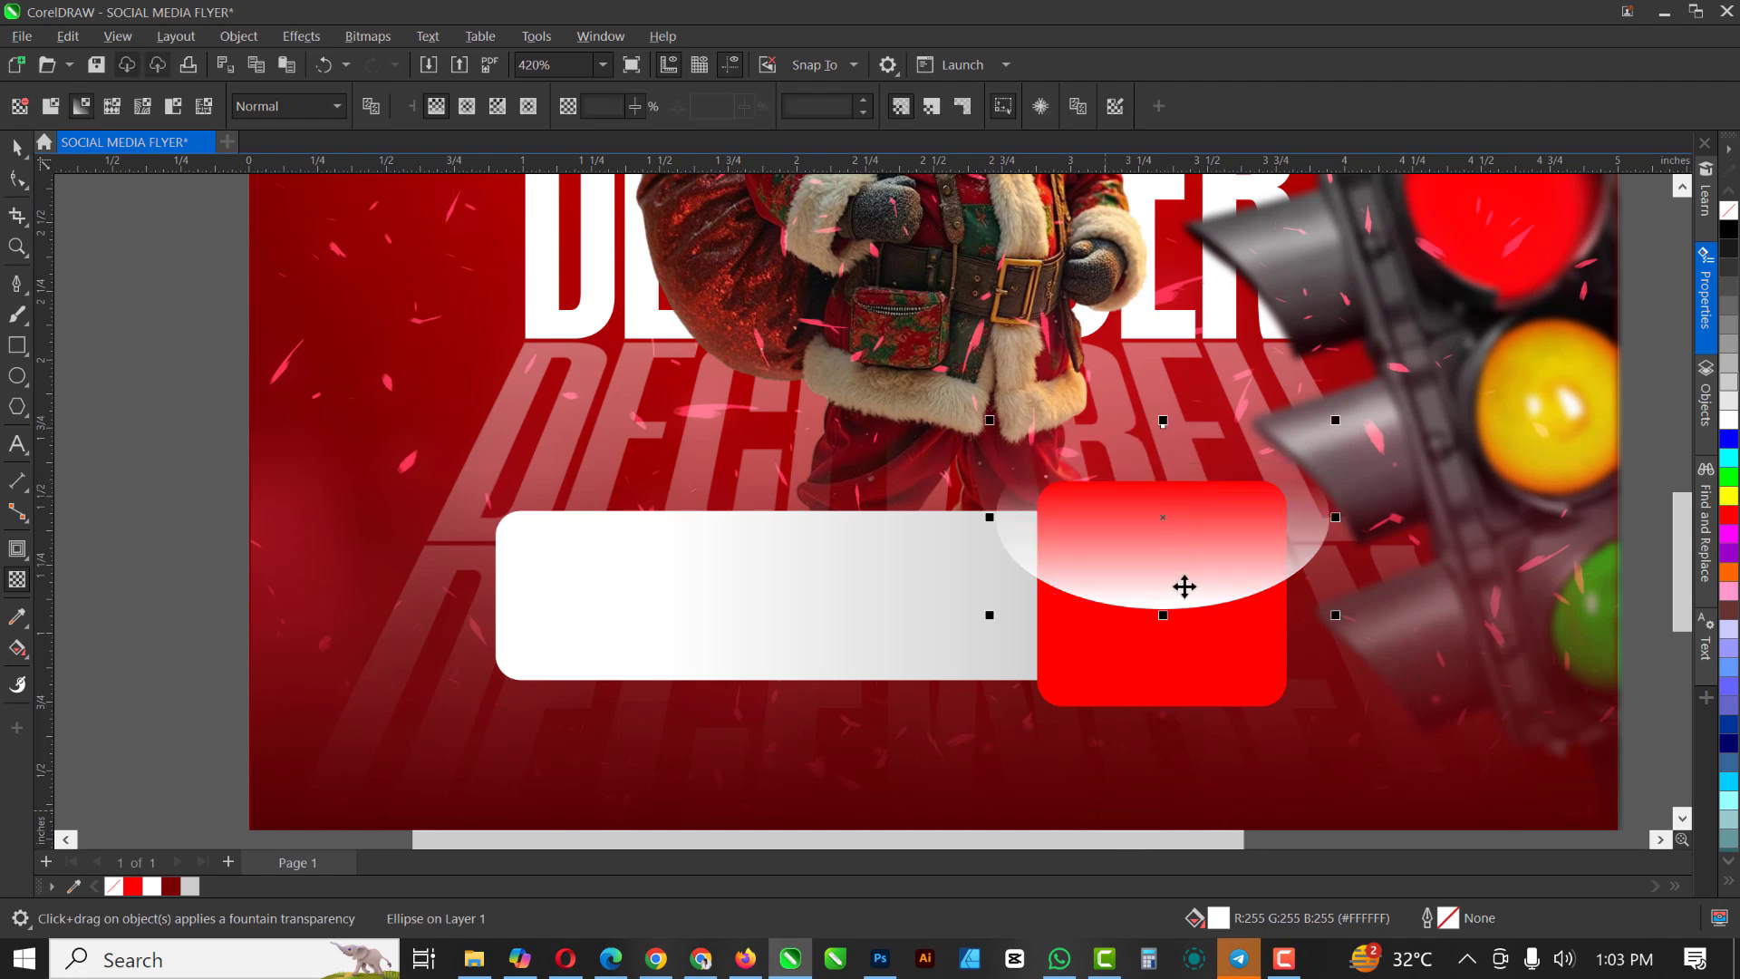
key("space")
left_click_drag(1335, 517, 1370, 516)
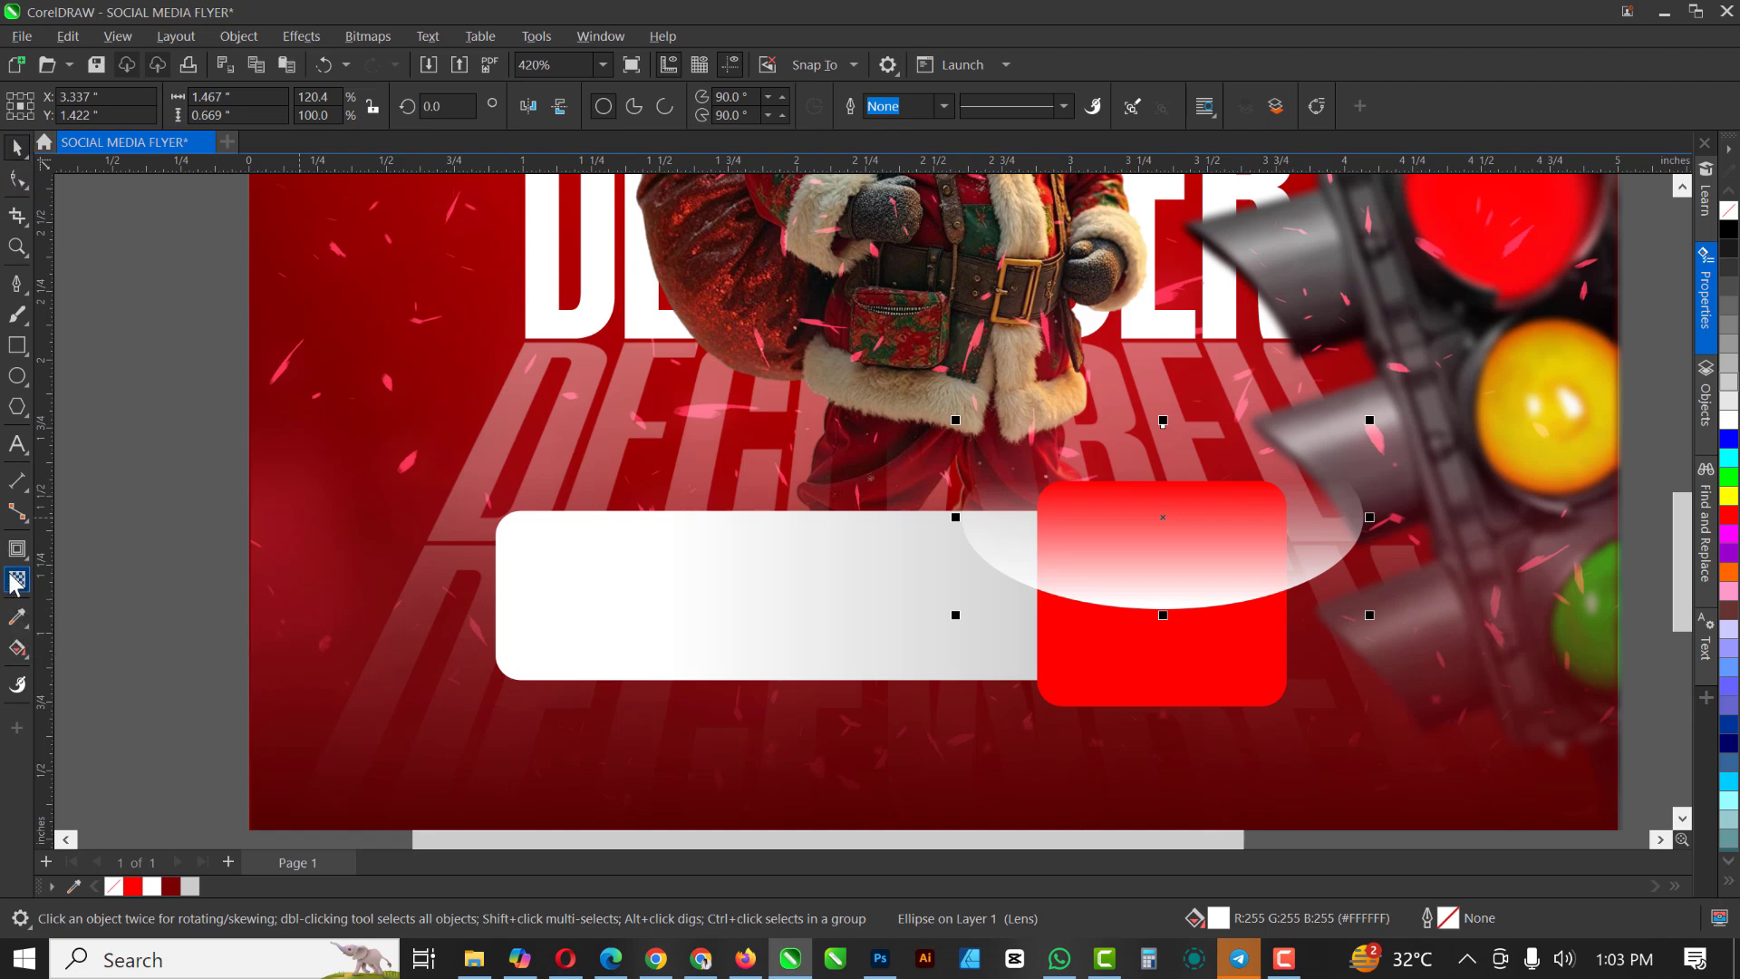
Convert the faded ellipse to a 300 dpi RGB bitmap with transparent background and give it a 50% uniform transparency
left_click(366, 36)
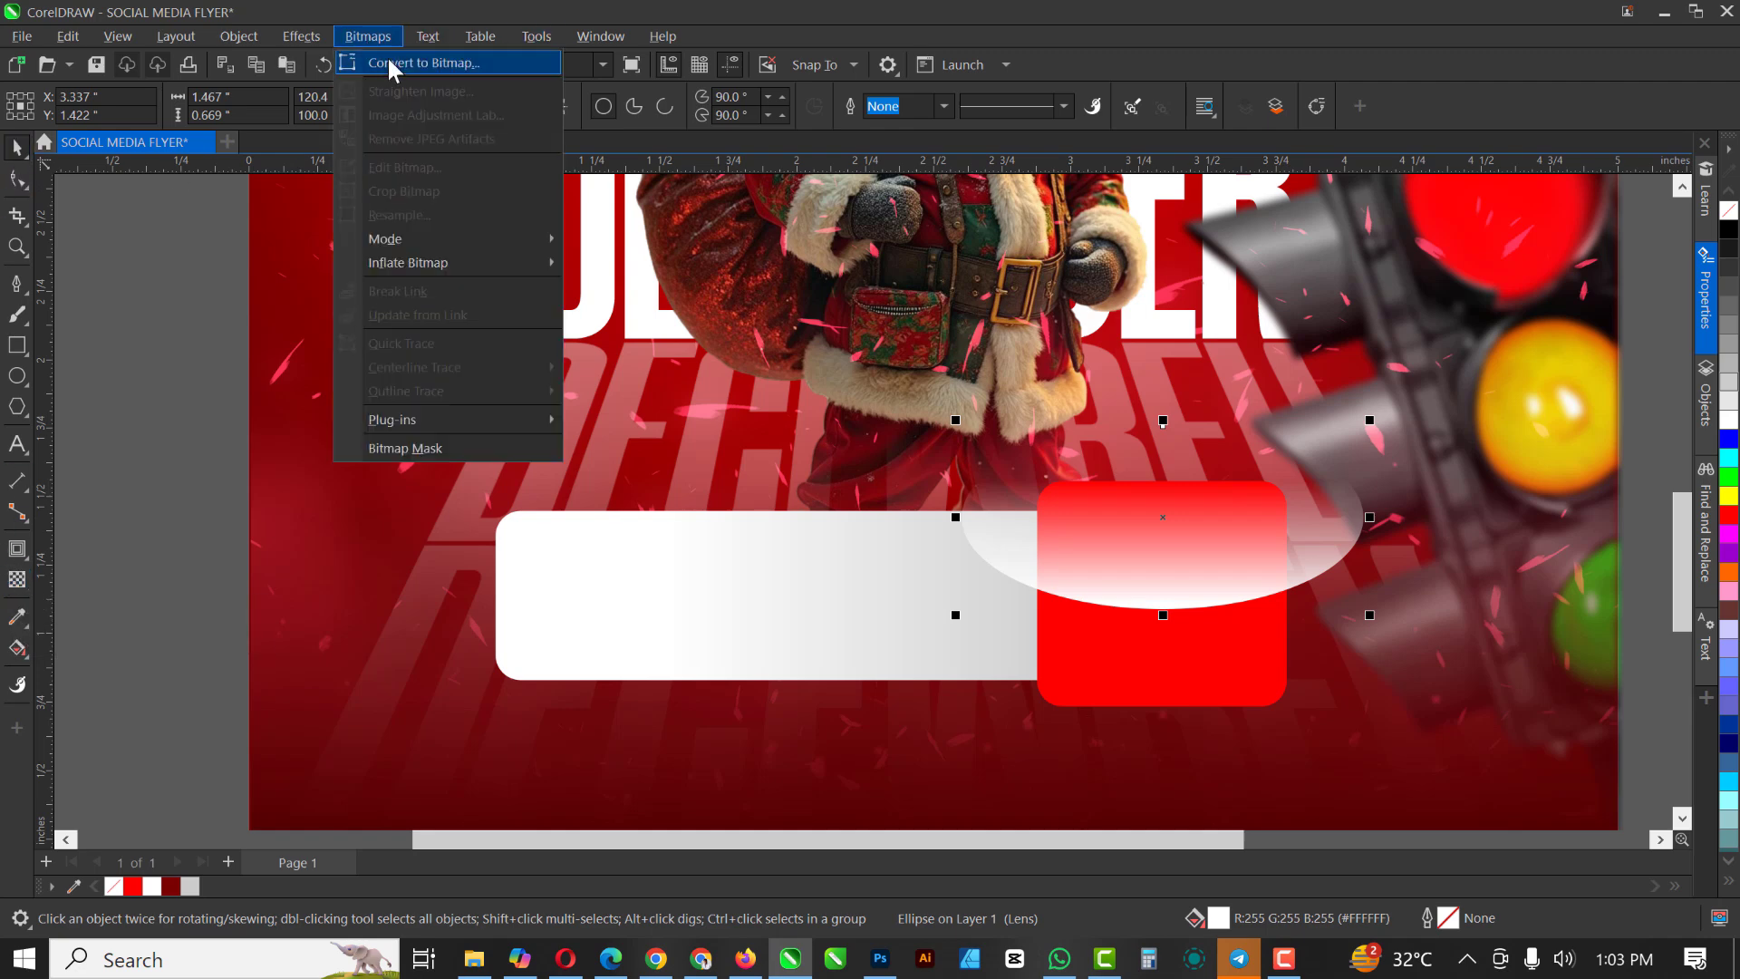
left_click(388, 57)
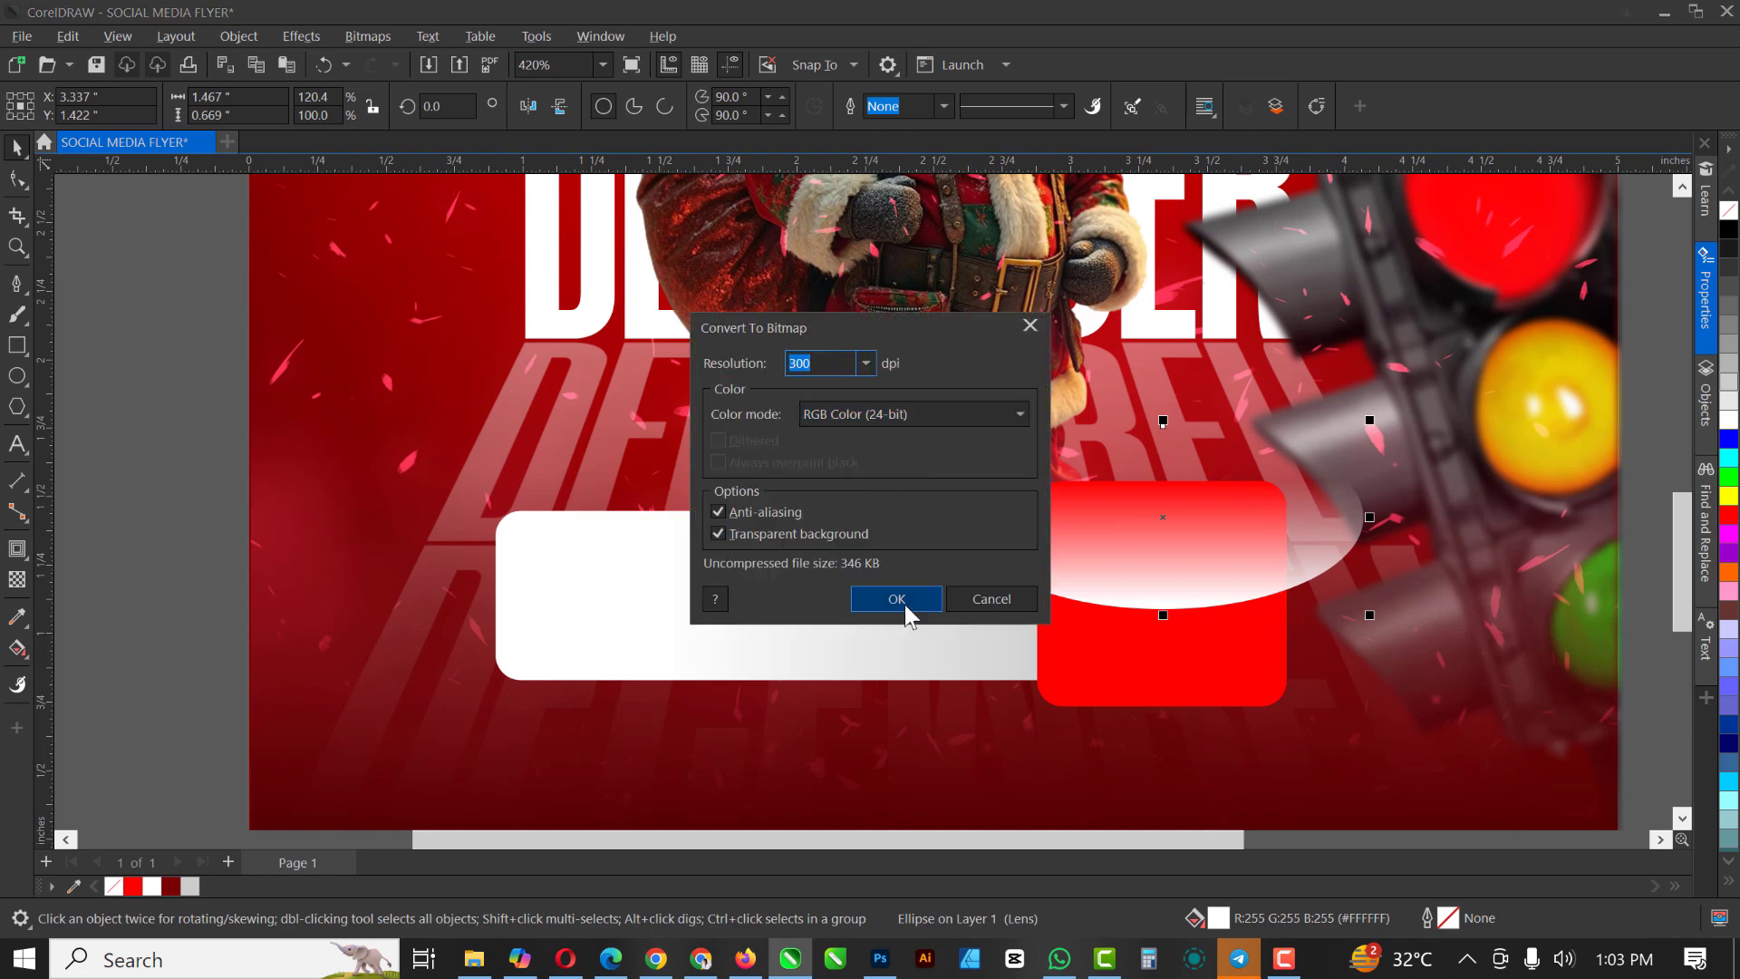
left_click(897, 599)
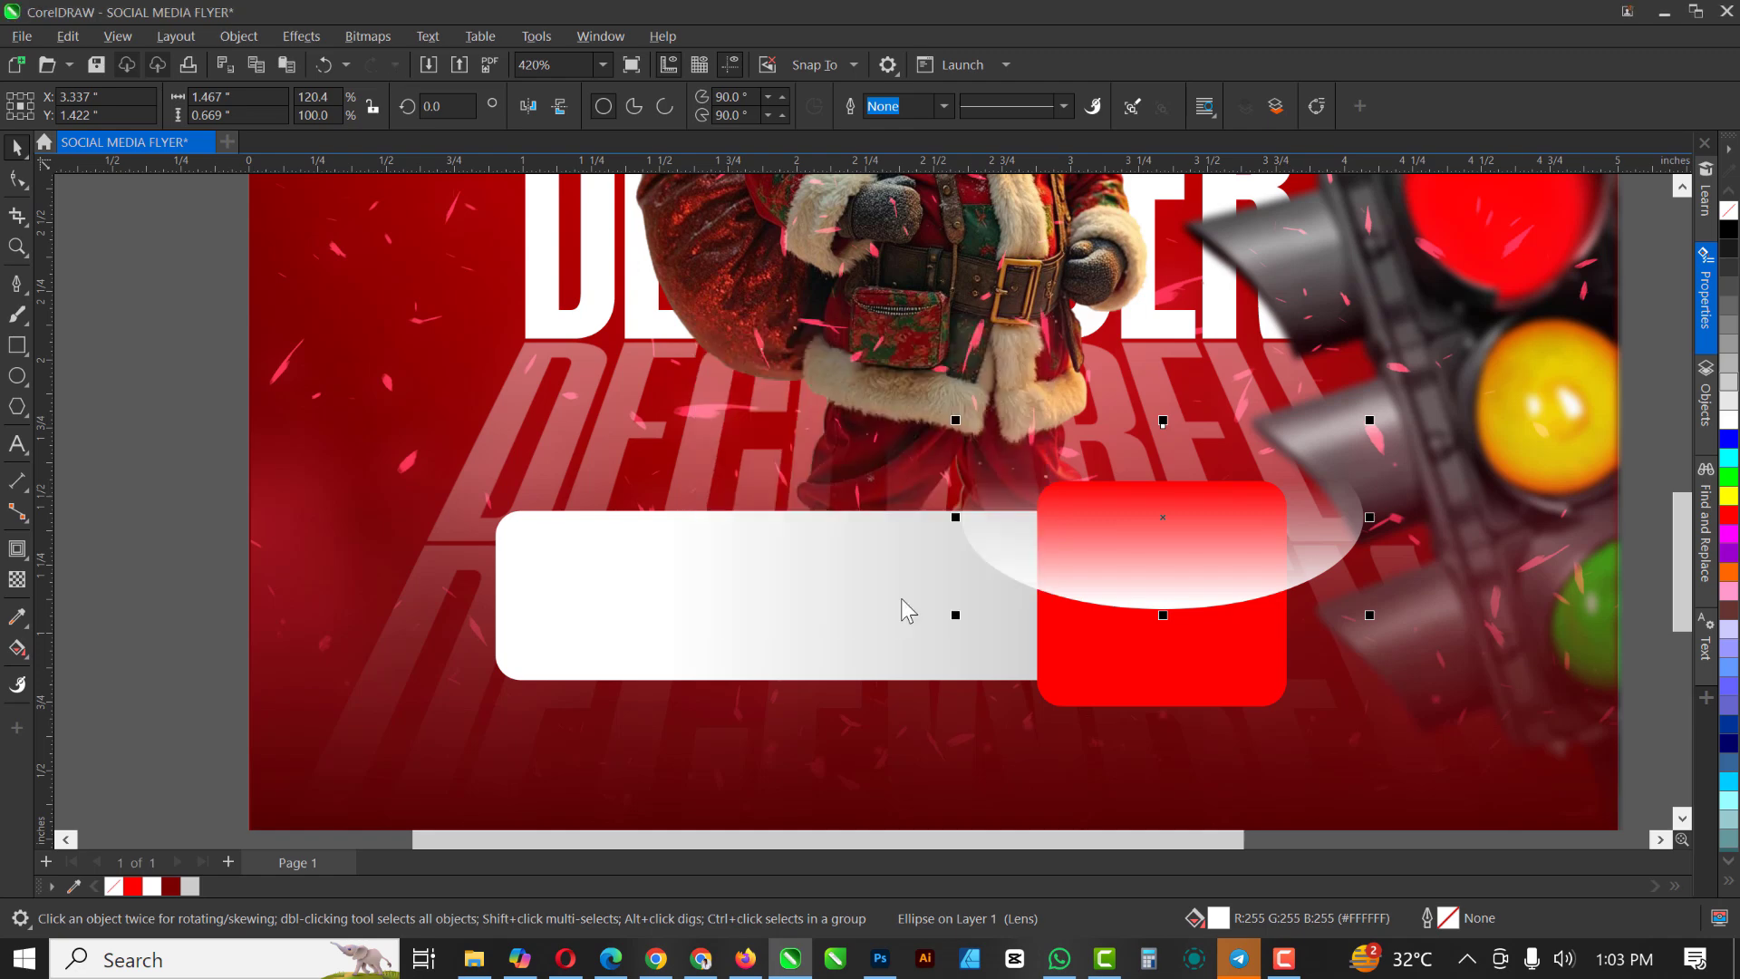
left_click(18, 582)
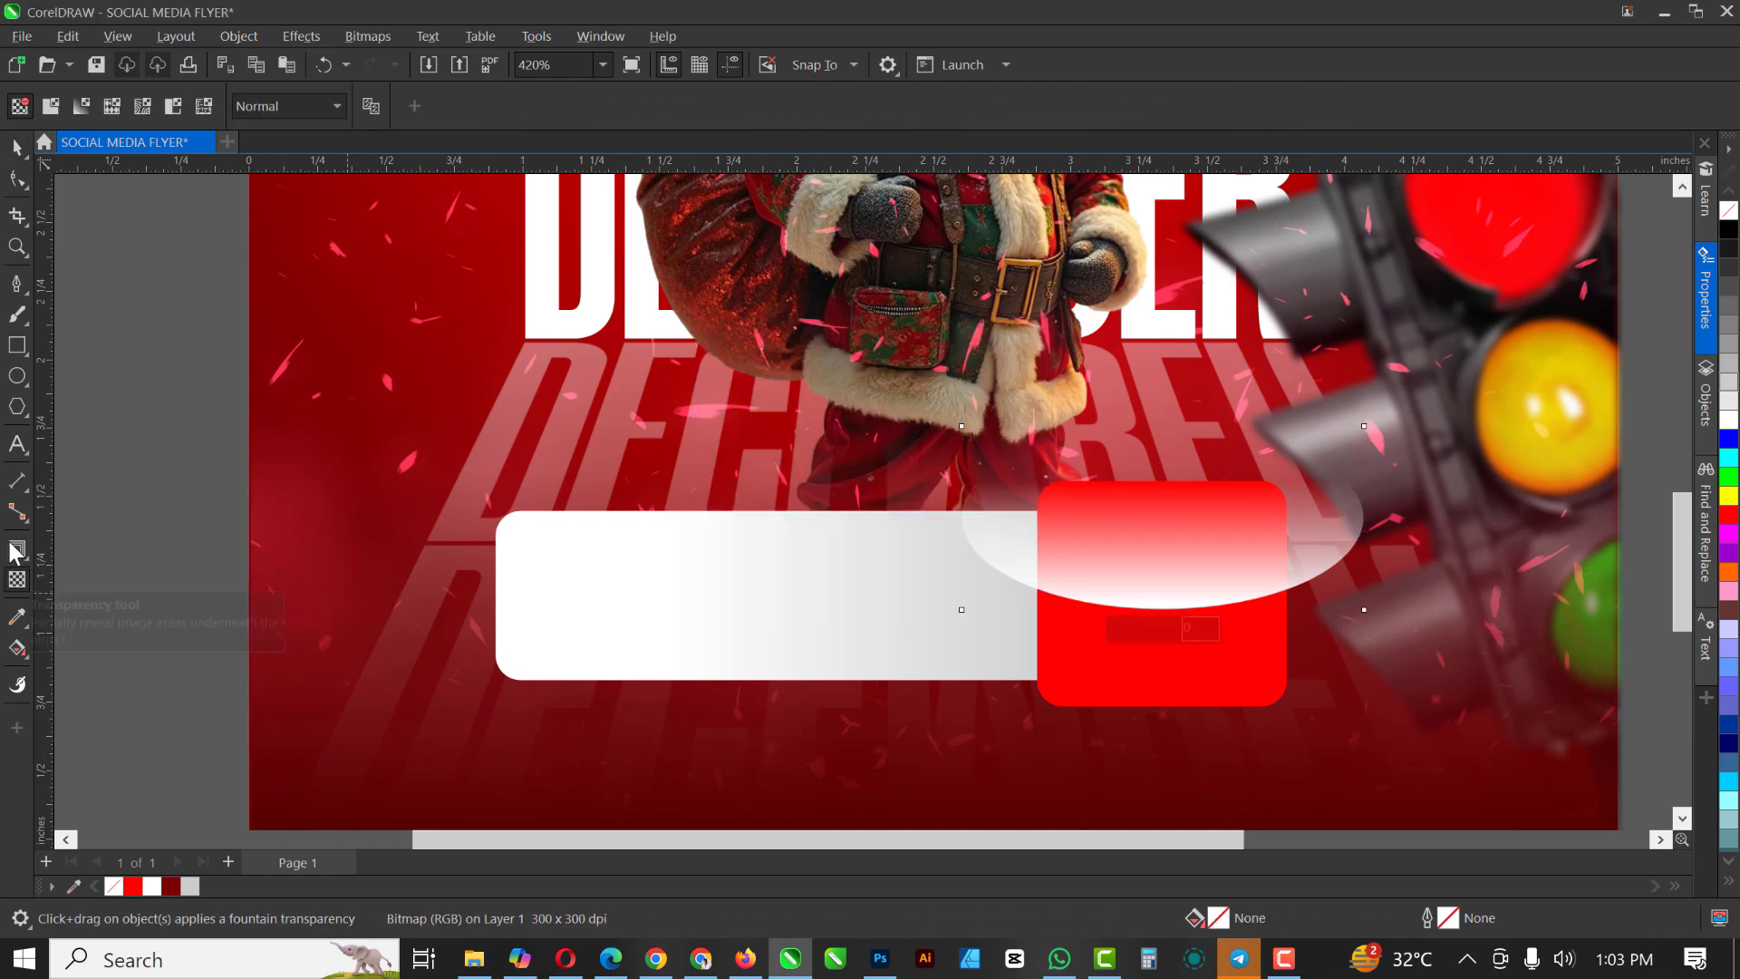
left_click(53, 105)
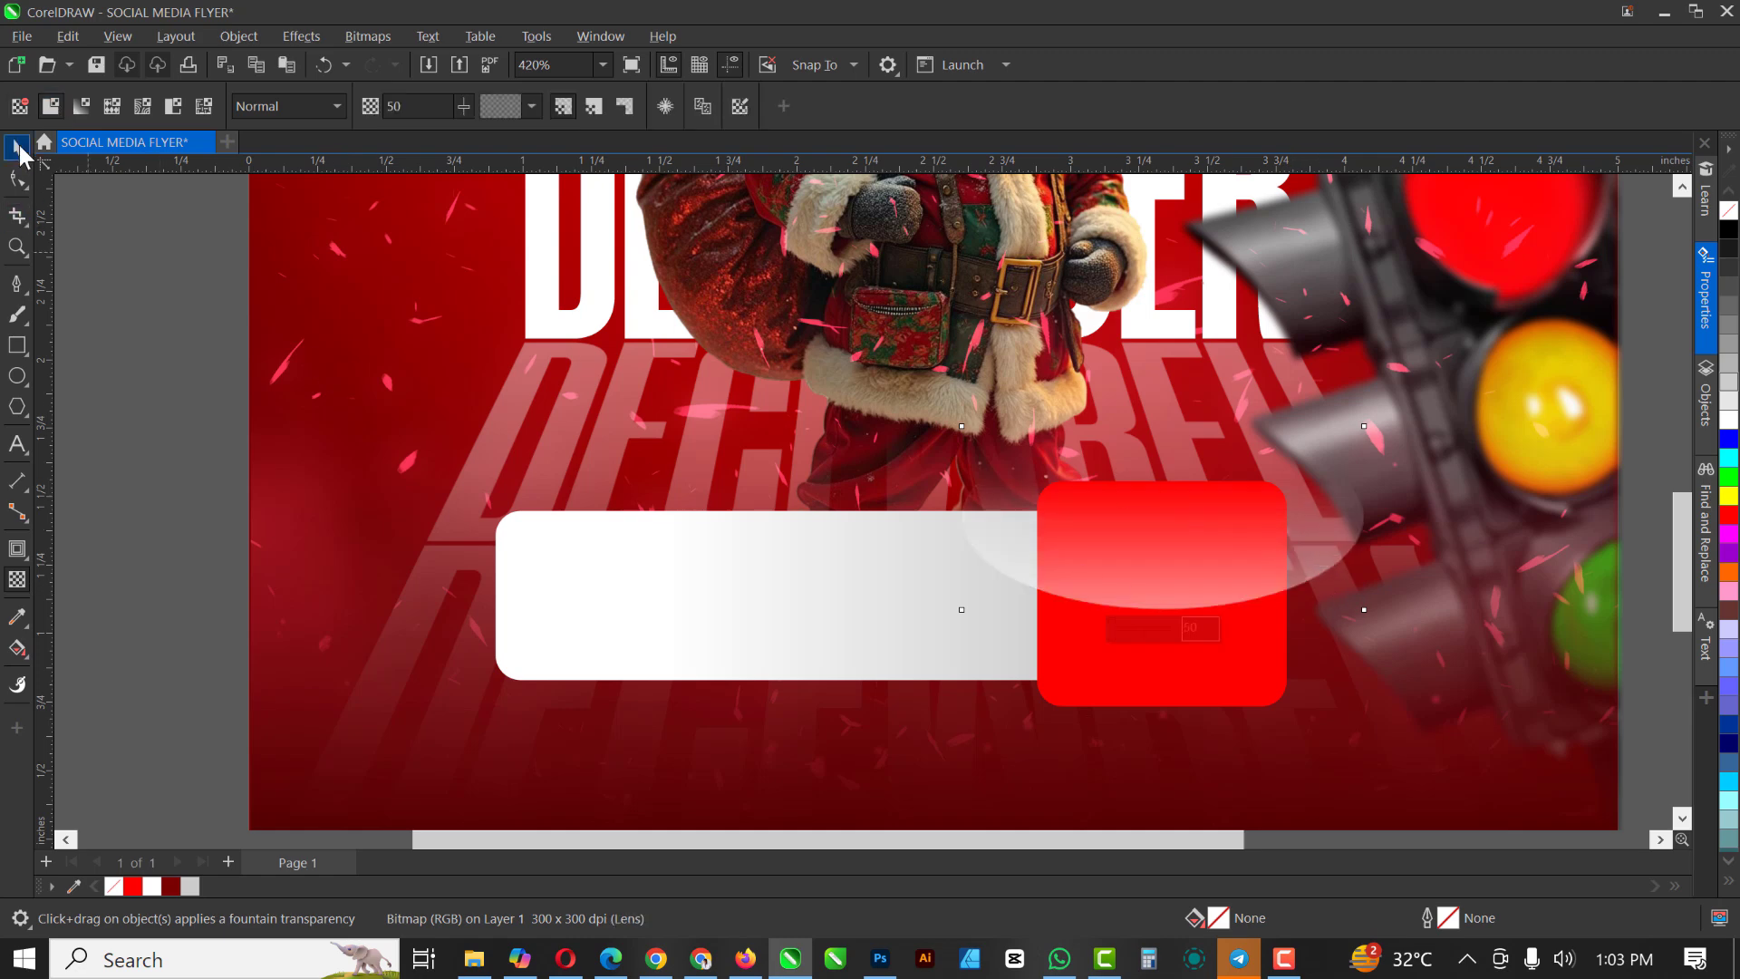
Move the ellipse highlight away from the red box and PowerClip it inside the box
scroll(921, 504, "down", 1)
key("space")
left_click_drag(1153, 544, 1479, 507)
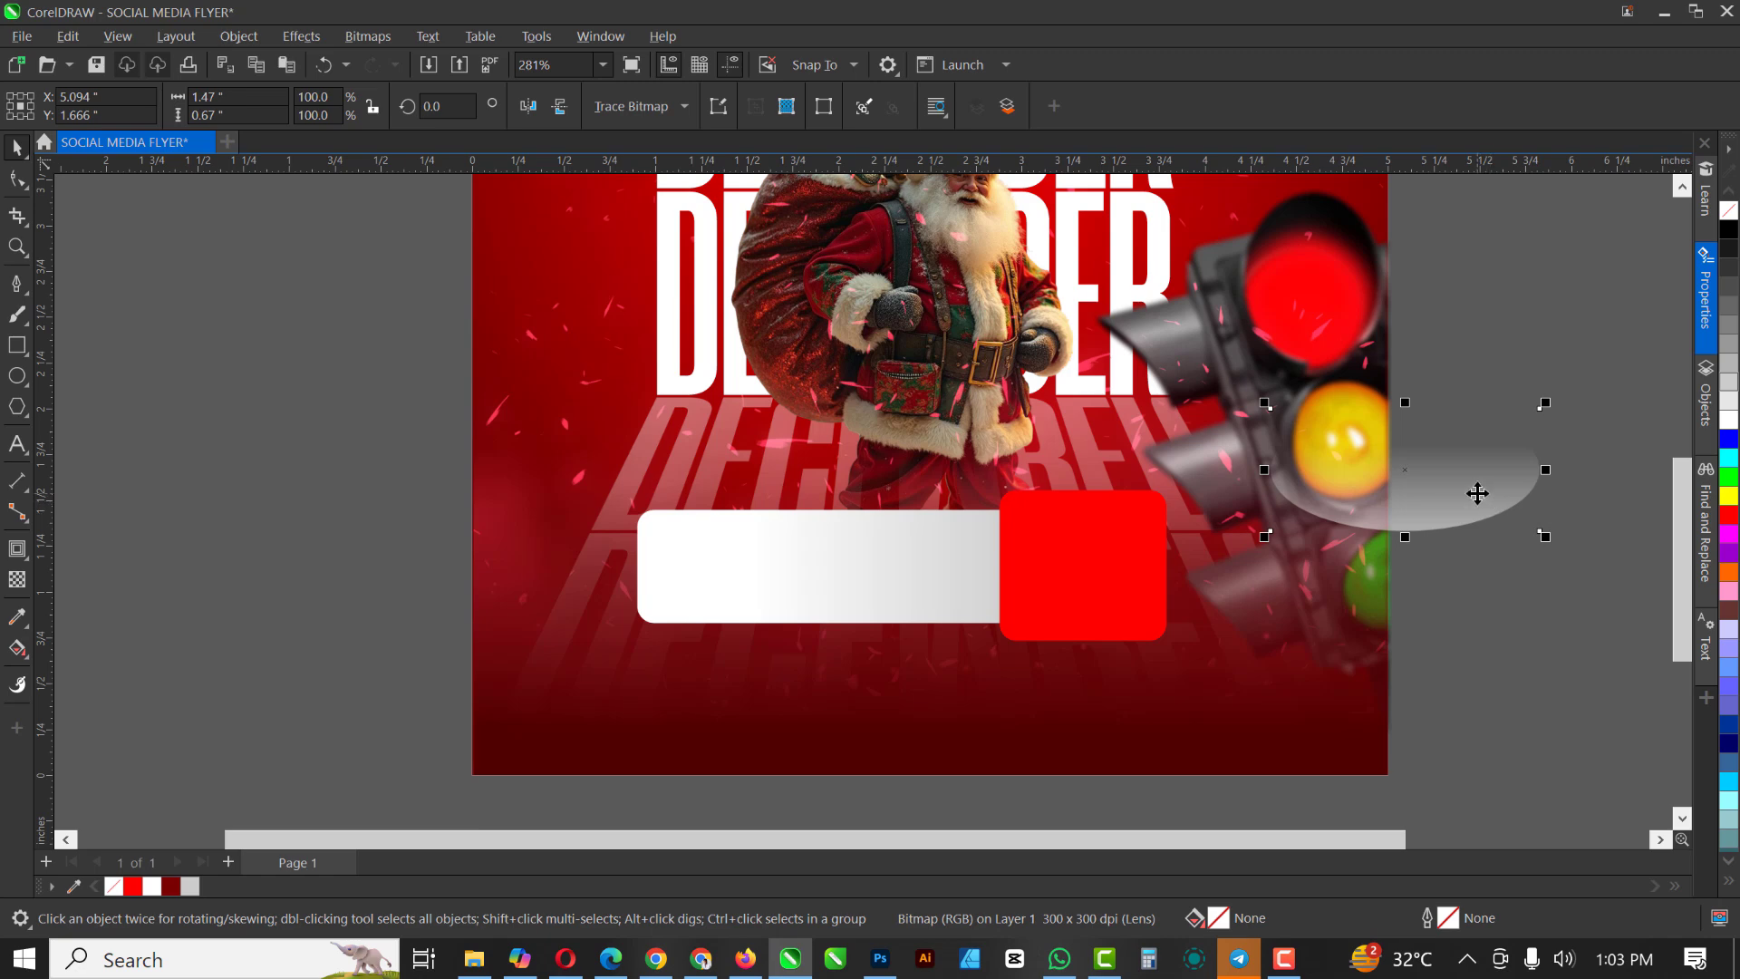
right_click(1476, 493)
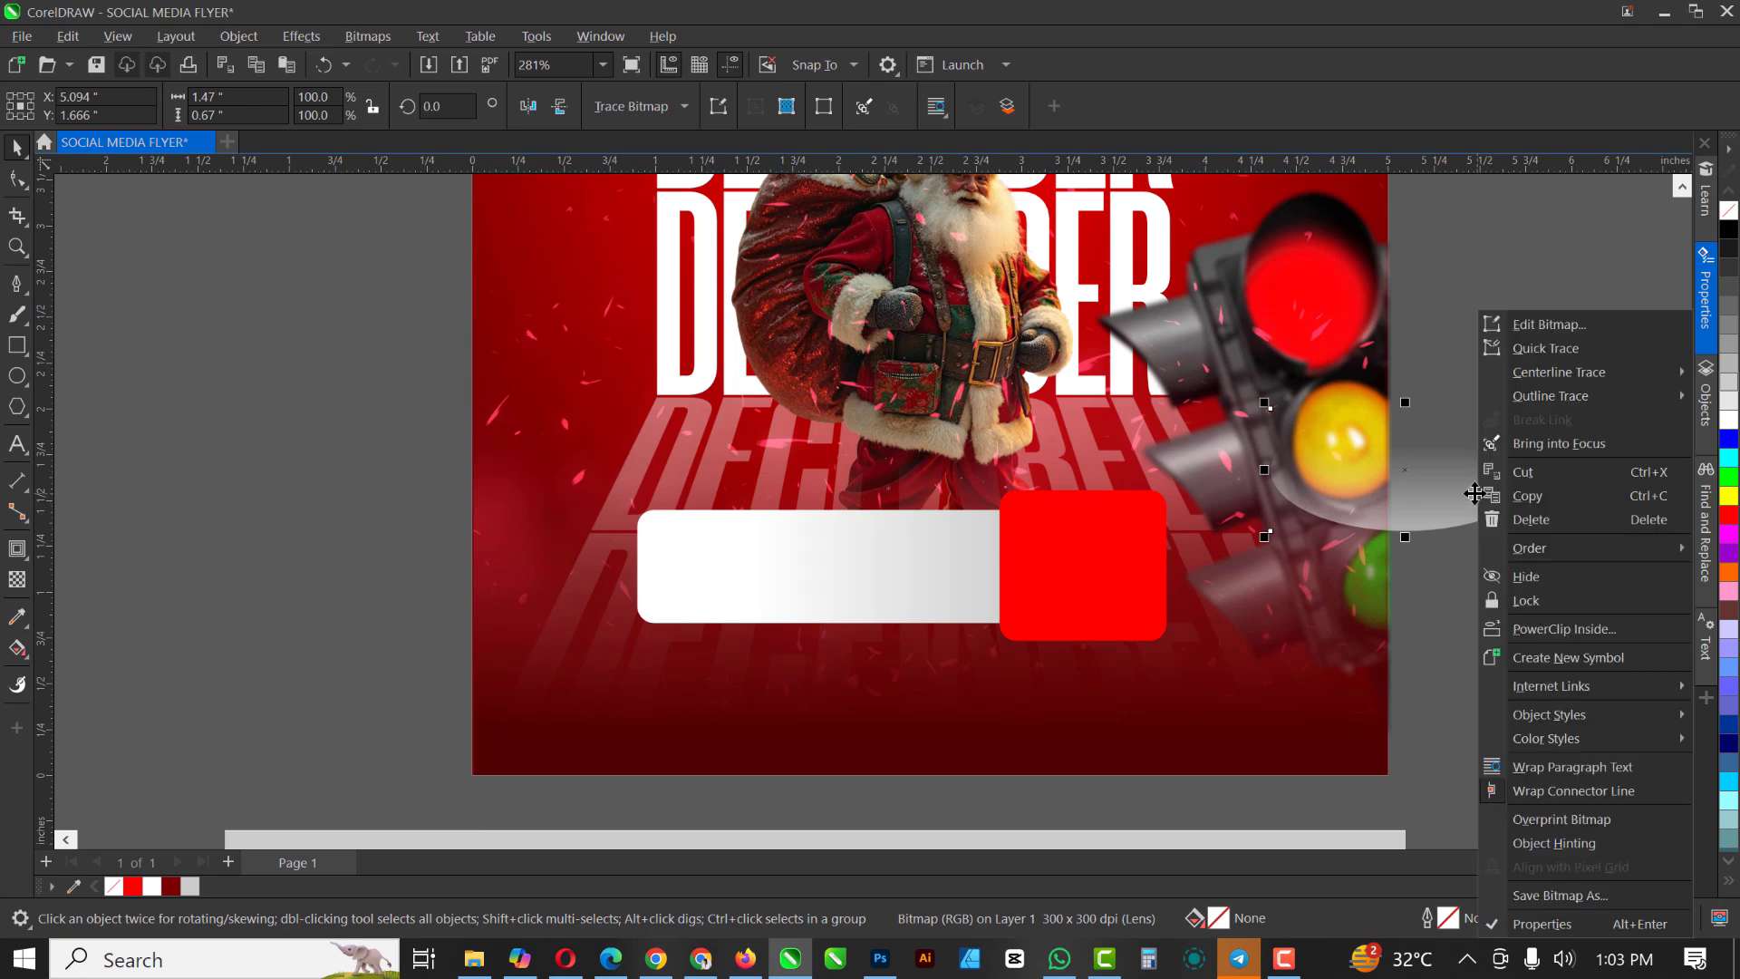
left_click(1508, 629)
left_click(1094, 601)
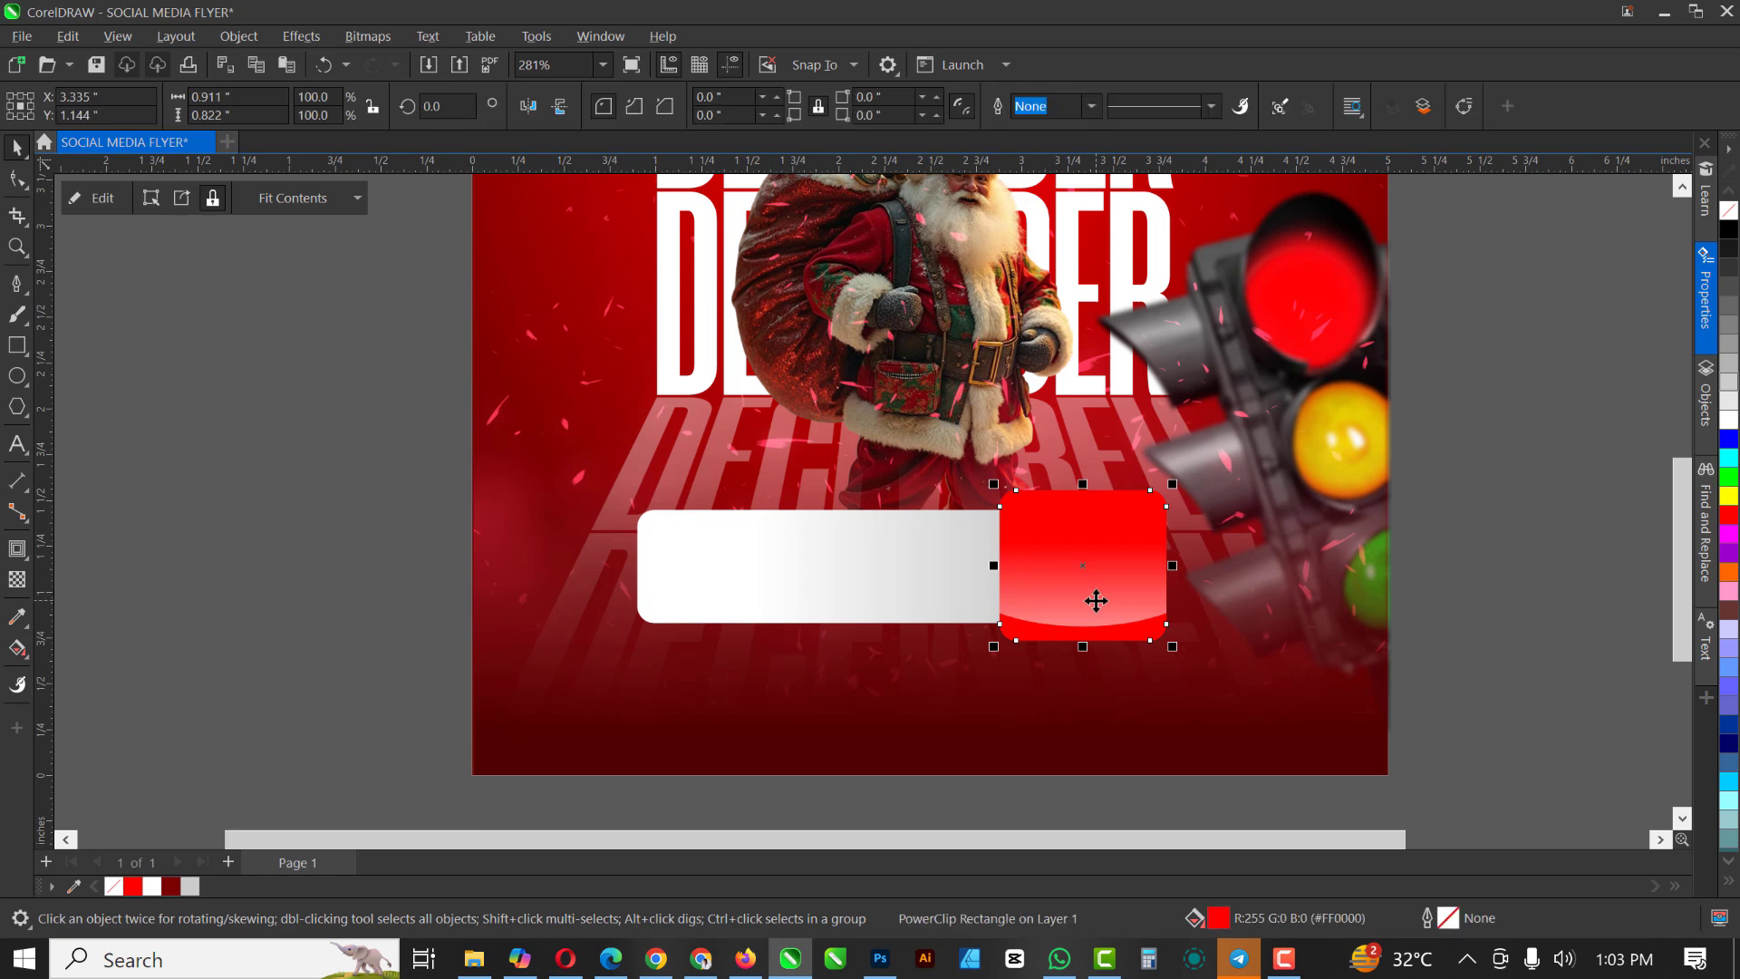
Edit the red box's PowerClip contents, shifting the highlight upward and rotating it about 28.5° into a diagonal gloss, and finish editing
left_click(99, 197)
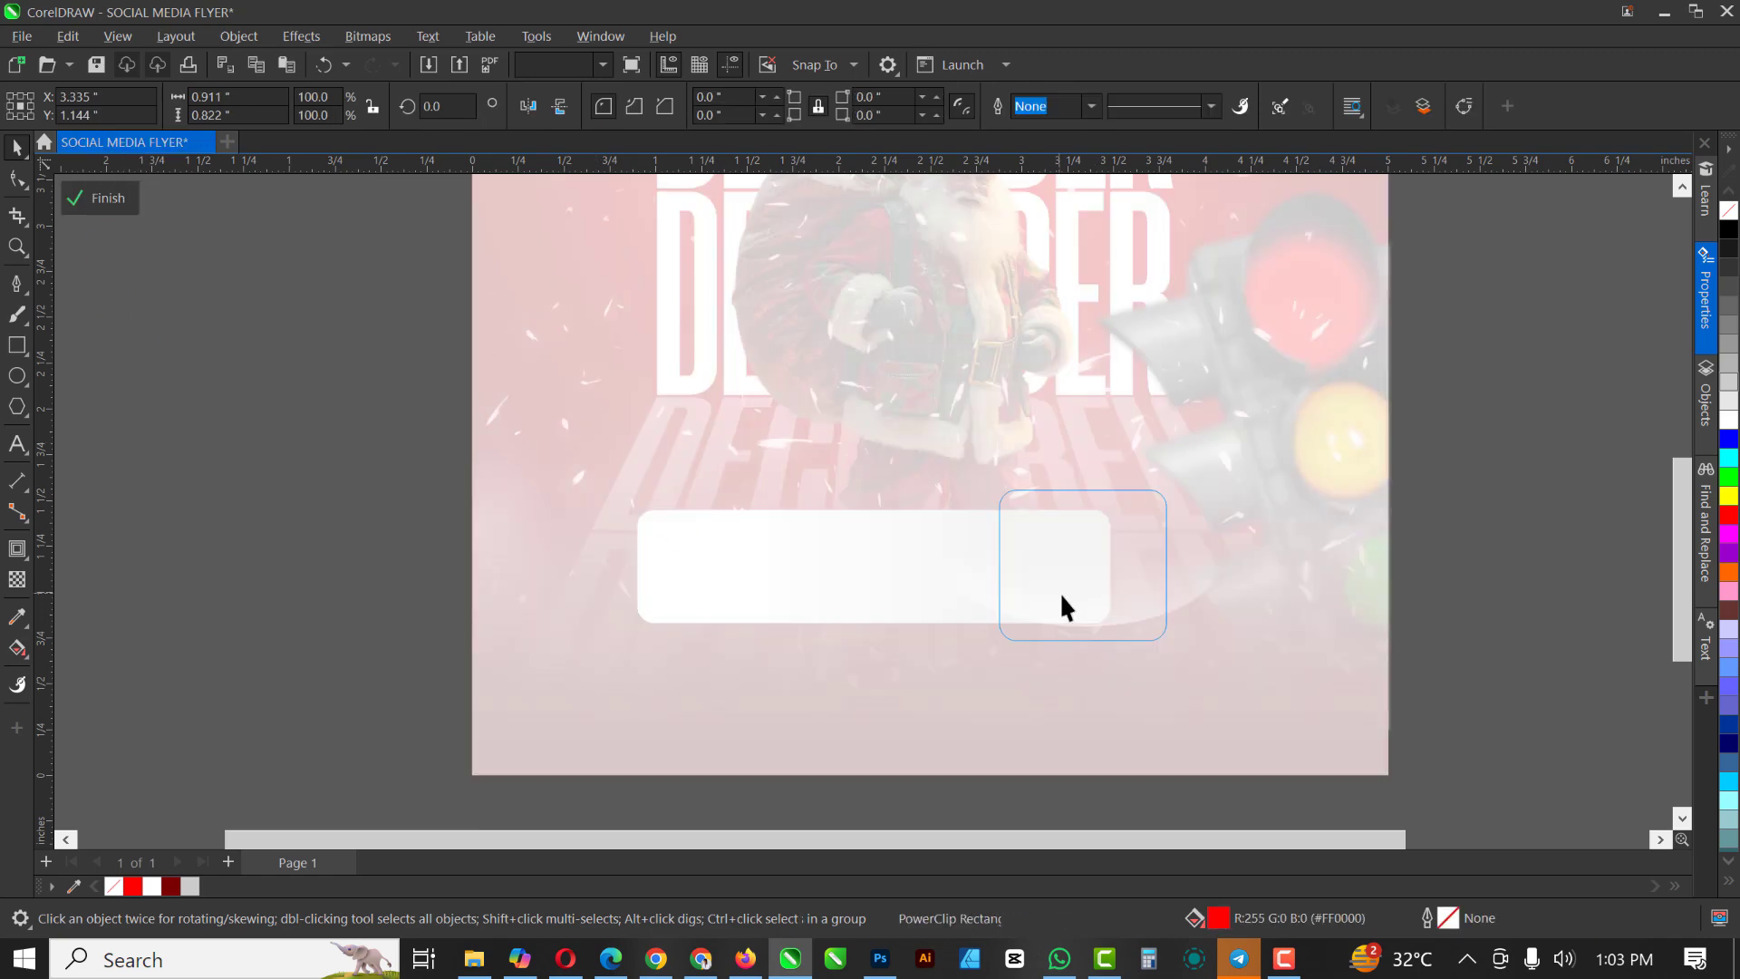
left_click_drag(1103, 613, 1093, 569)
left_click(1131, 566)
left_click_drag(1216, 589, 1235, 511)
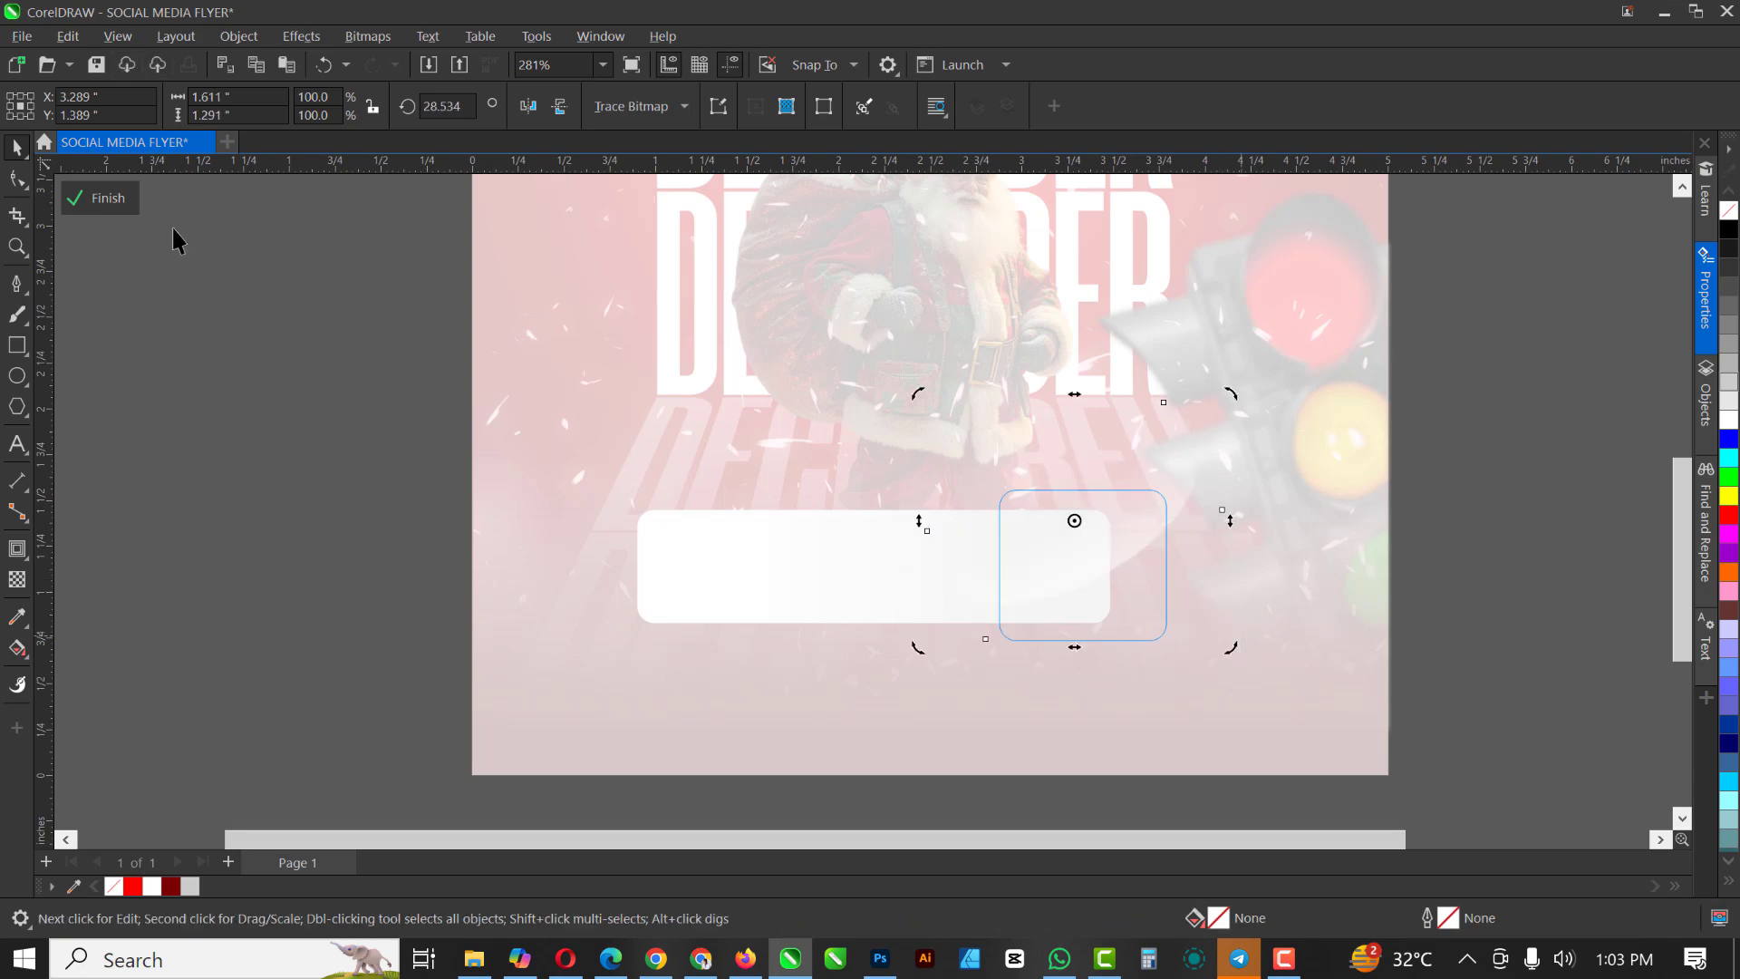
left_click(230, 578, "ctrl")
left_click(1486, 404)
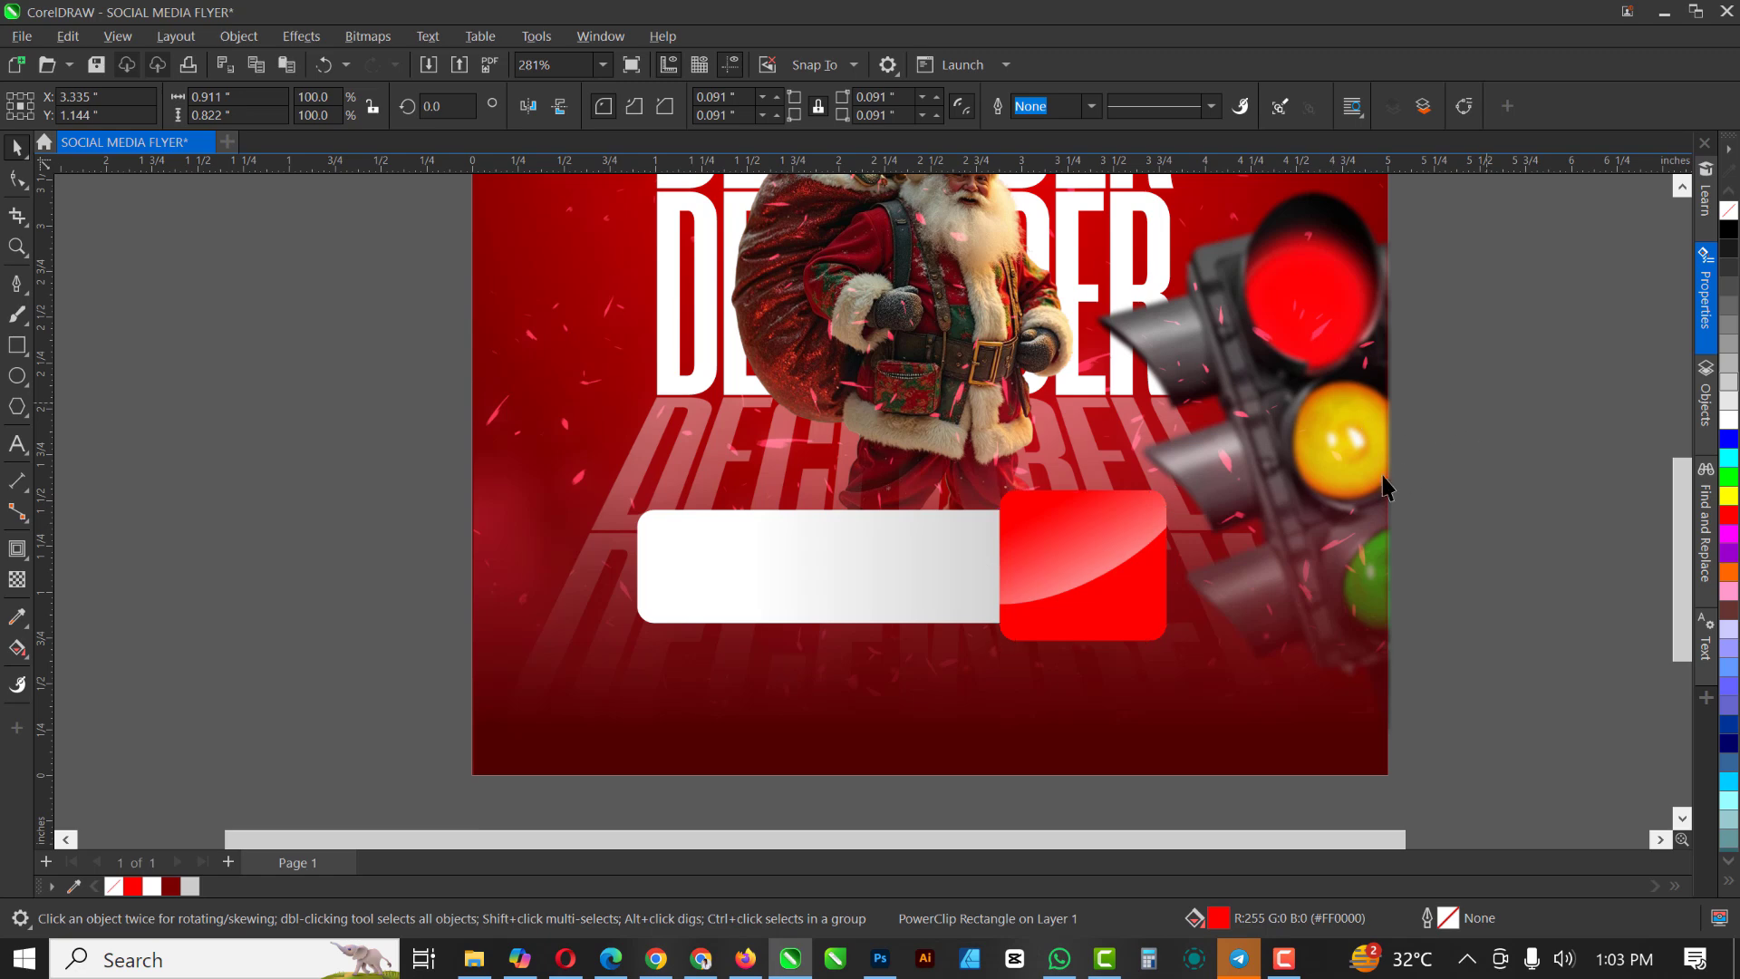
key("Escape")
scroll(997, 600, "down", 3)
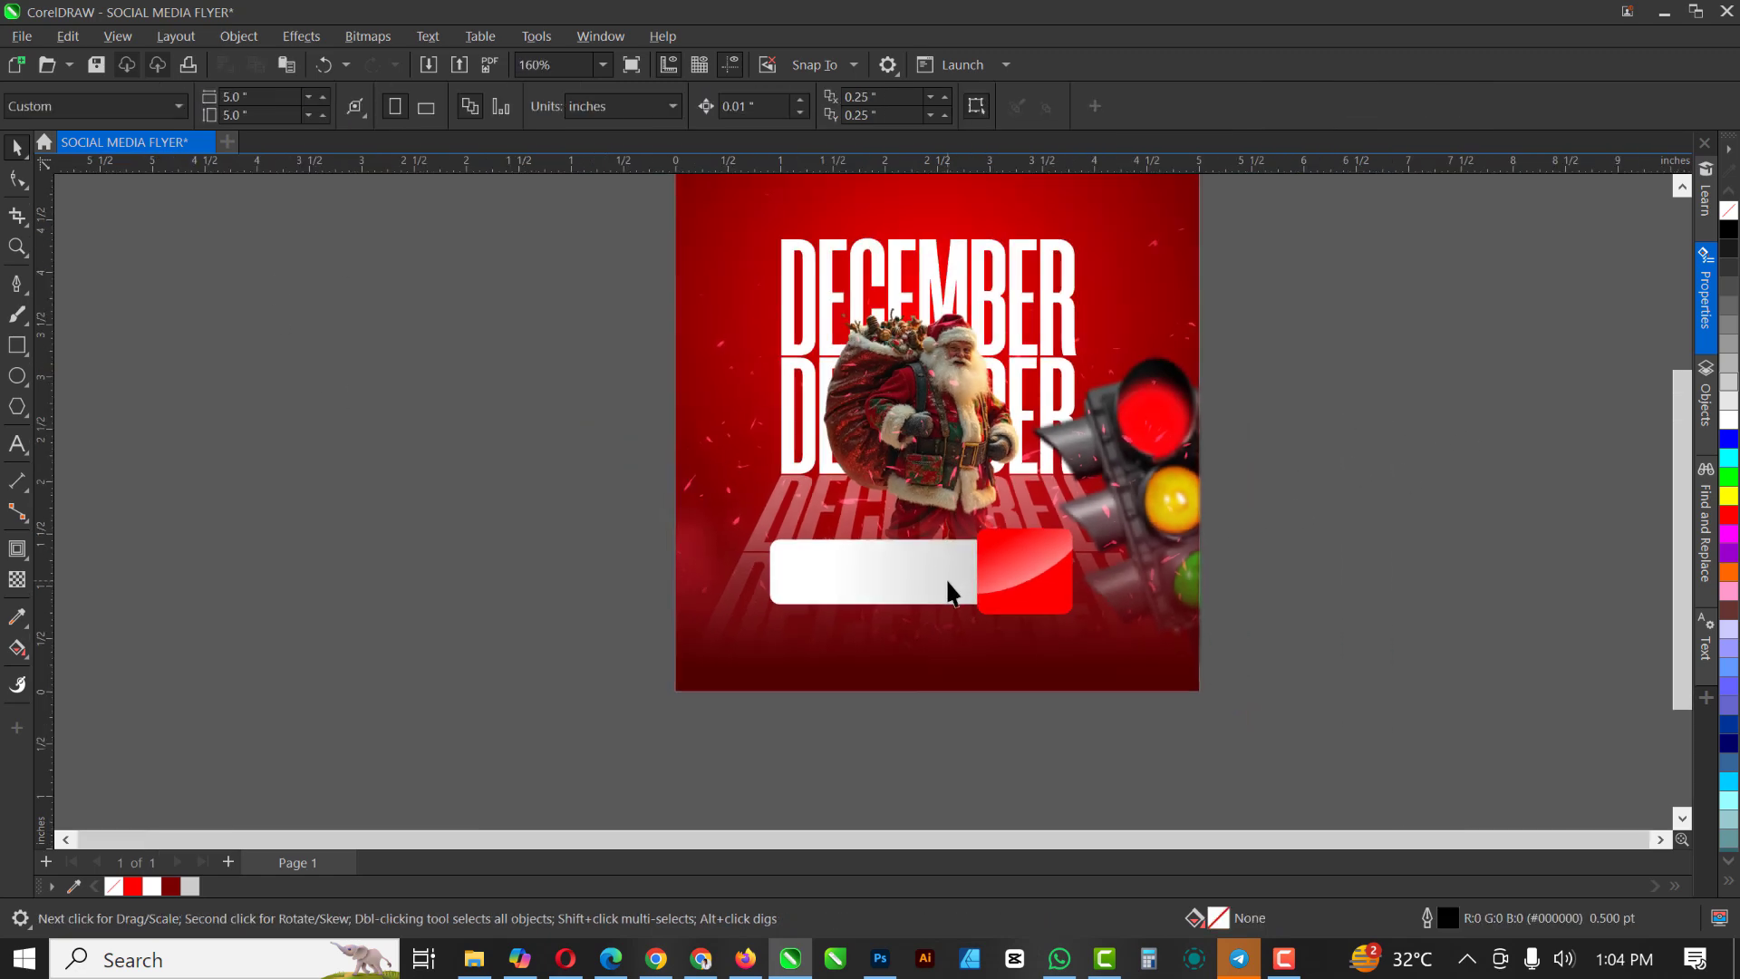
scroll(948, 590, "up", 3)
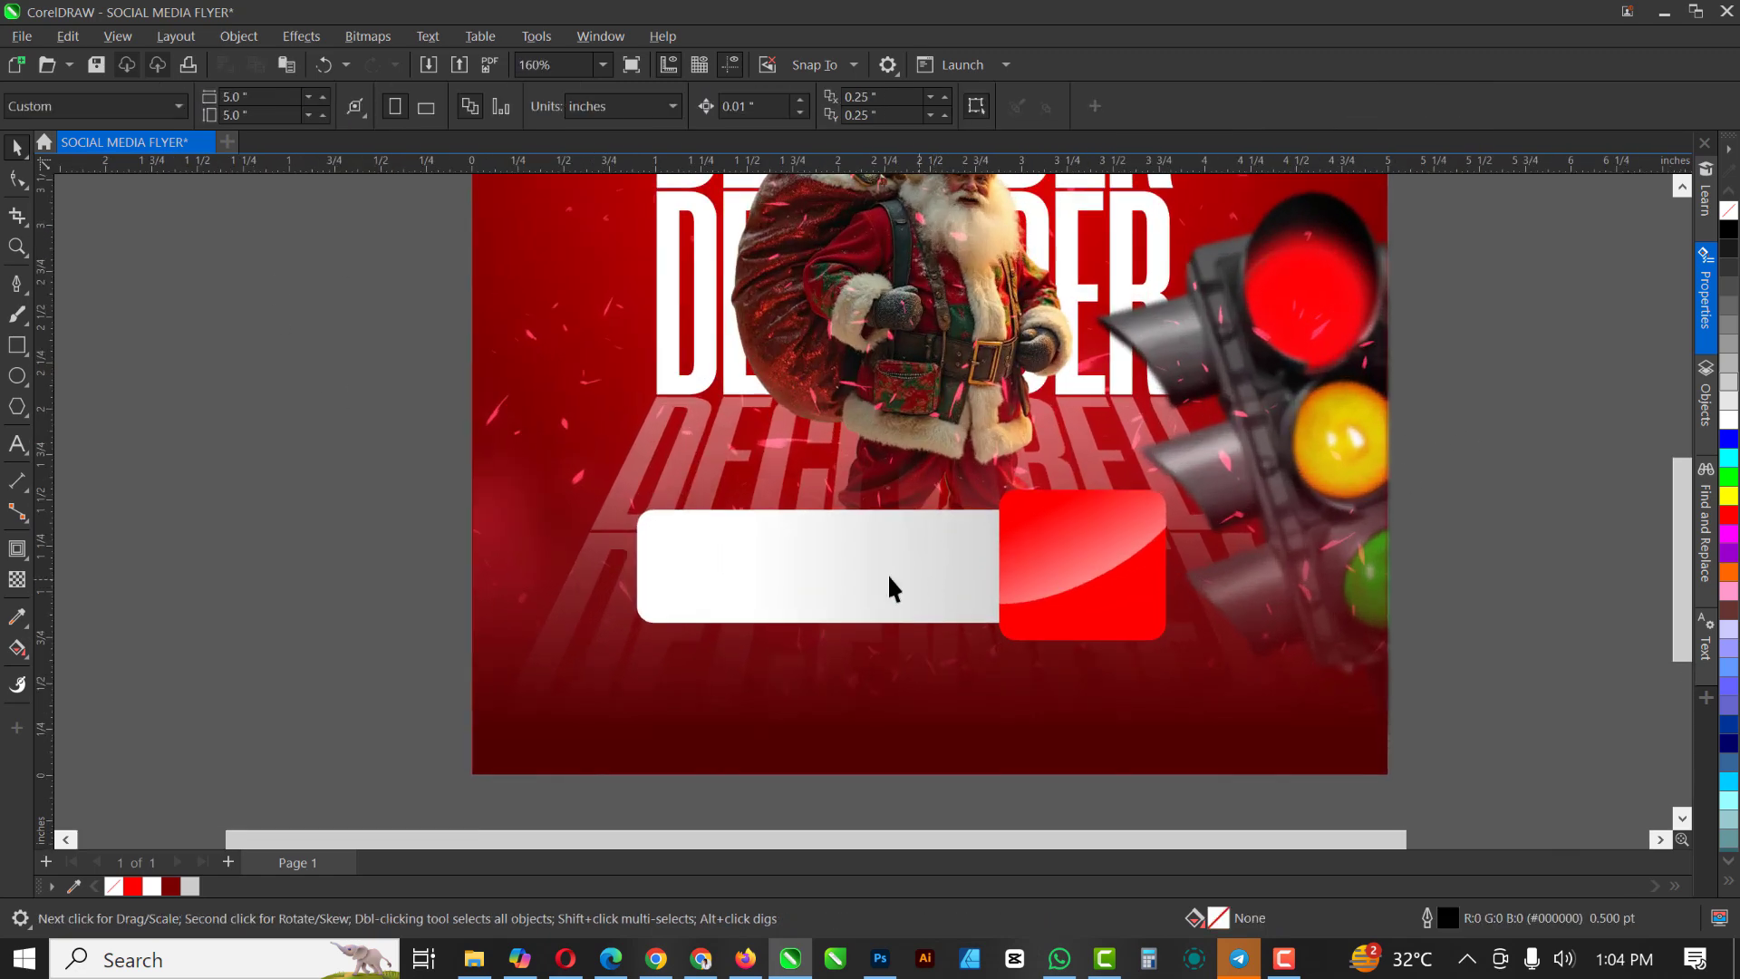
Widen the white rounded box to about 2.664 inches and place the New Year greeting from the TEXT file on it, nudged slightly left
left_click(750, 571)
left_click_drag(633, 576, 617, 574)
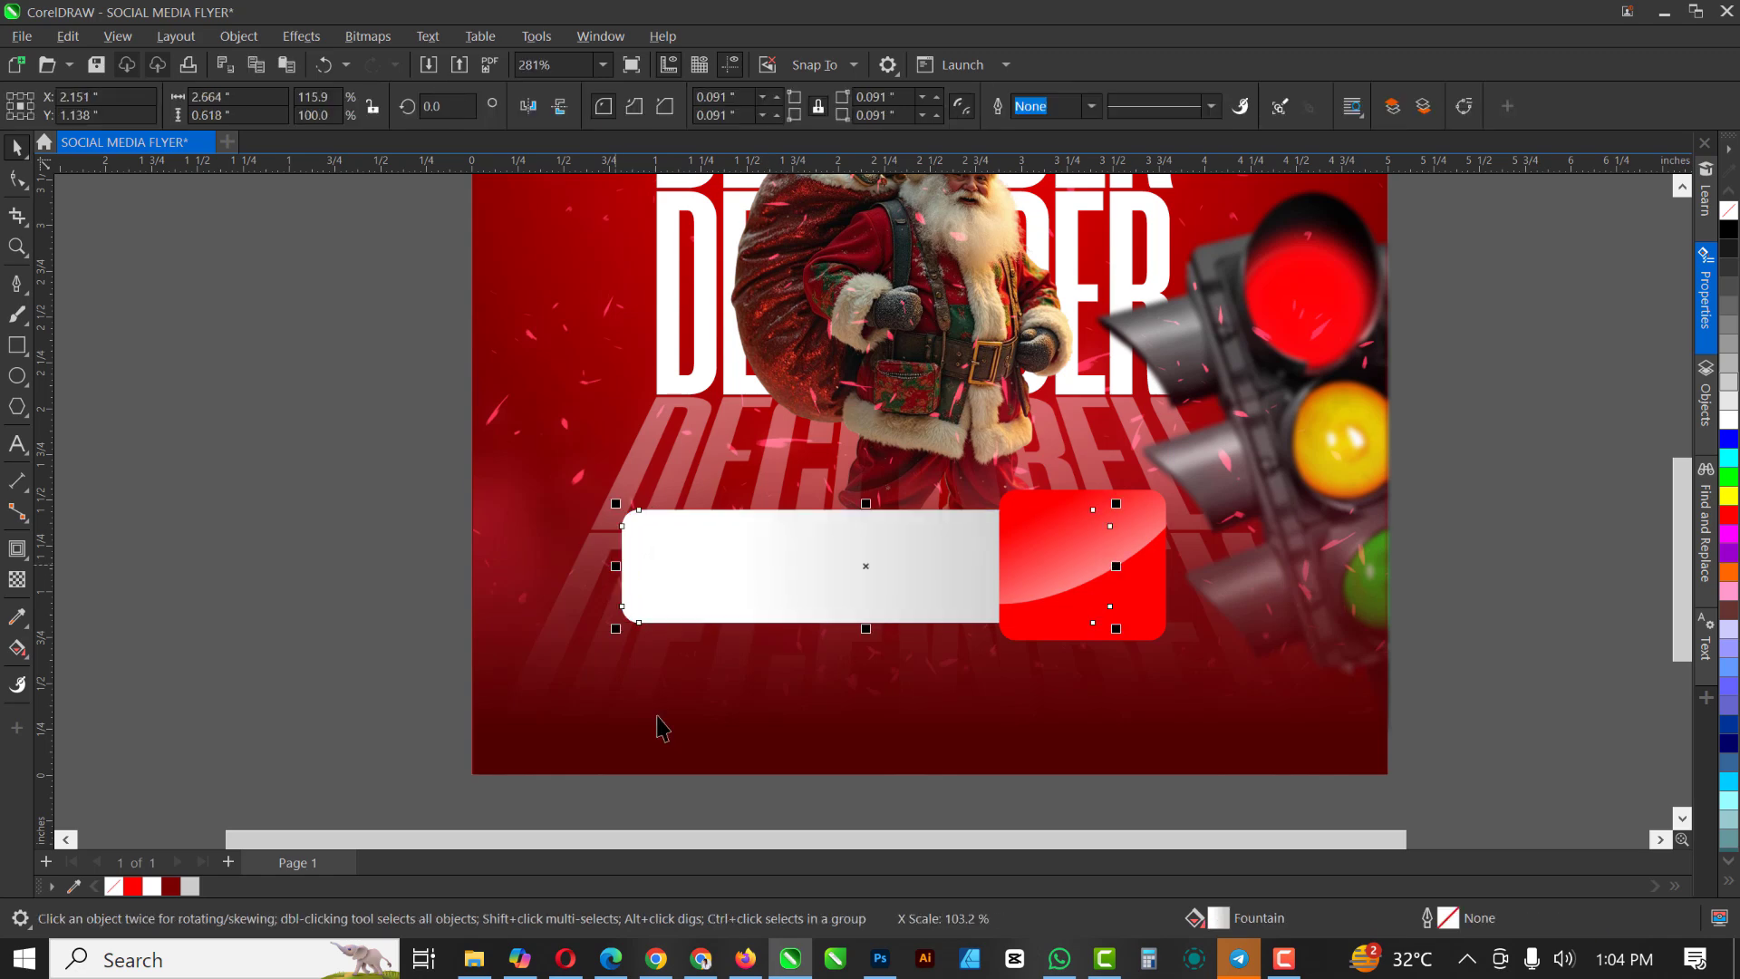
left_click(474, 962)
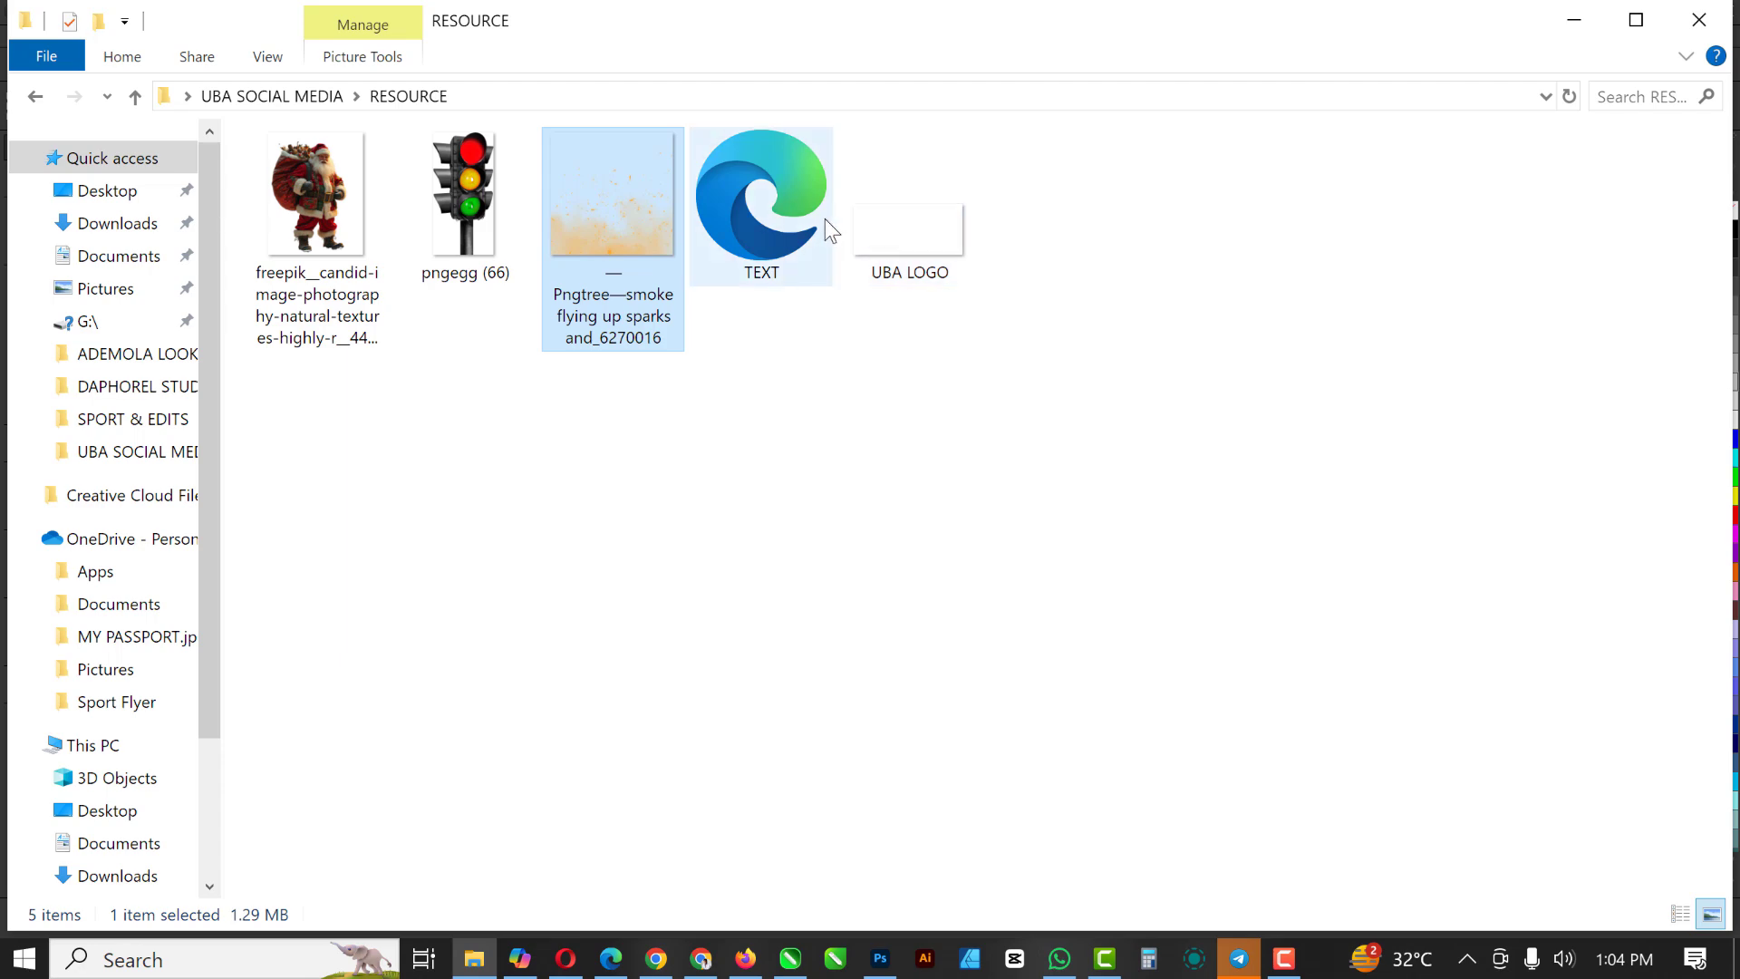
left_click_drag(784, 203, 984, 598)
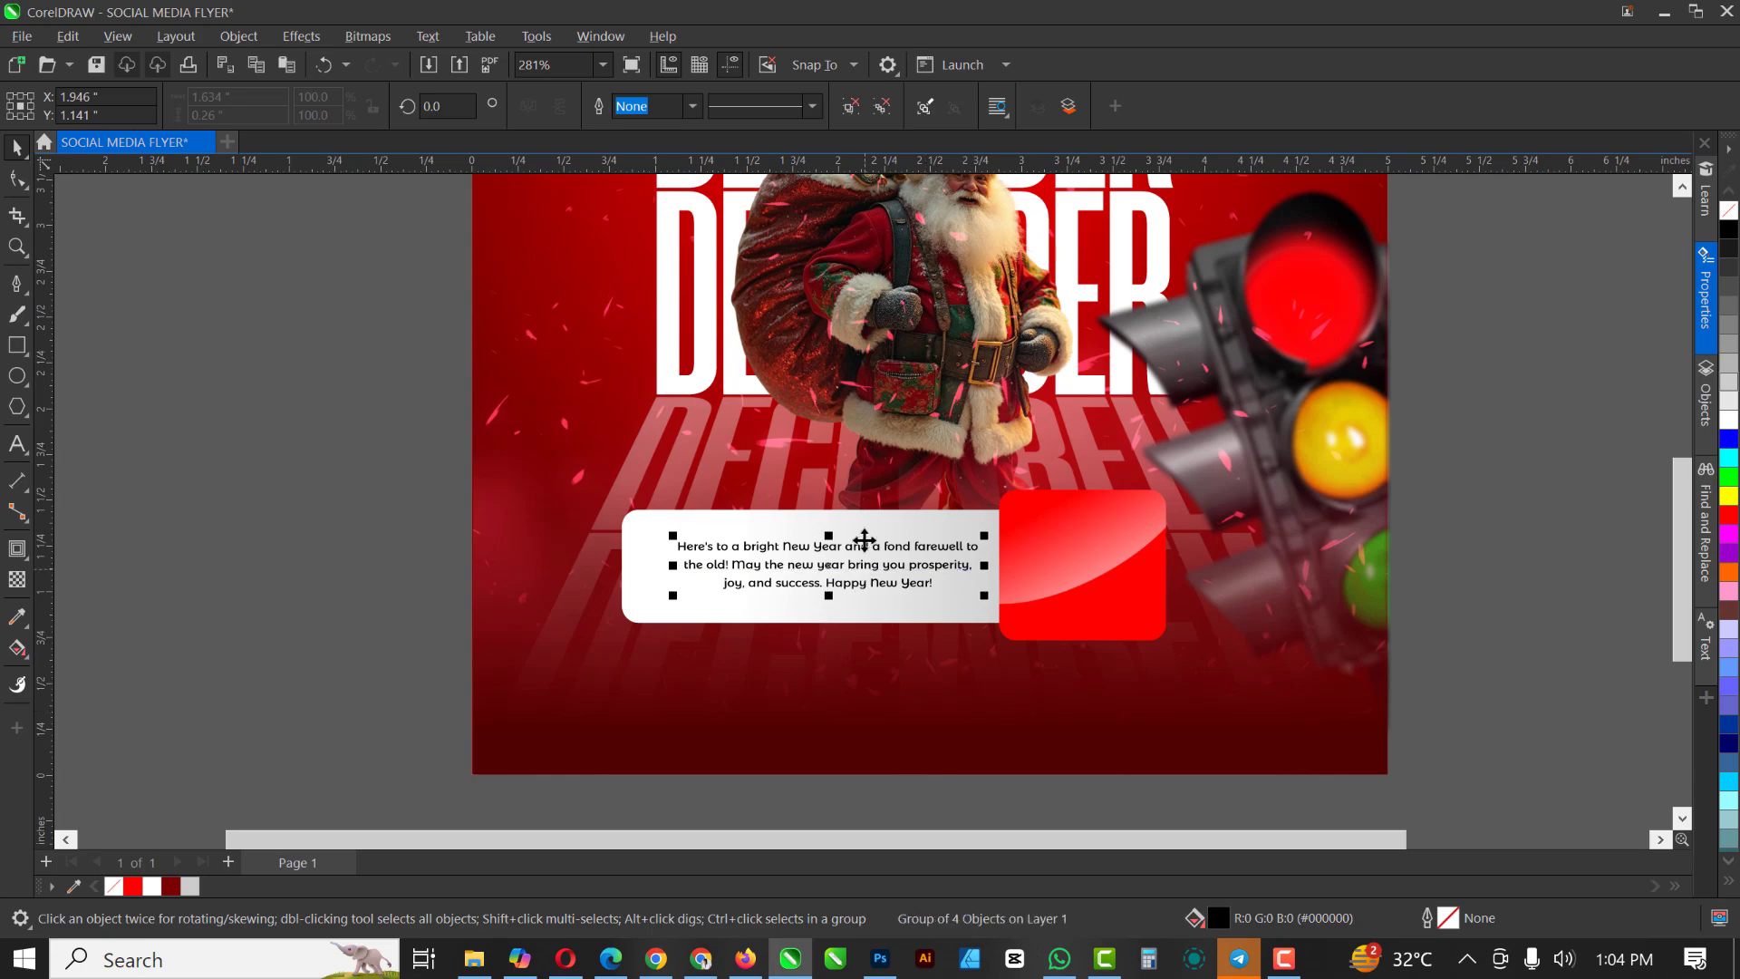
key("Left")
key("Left")
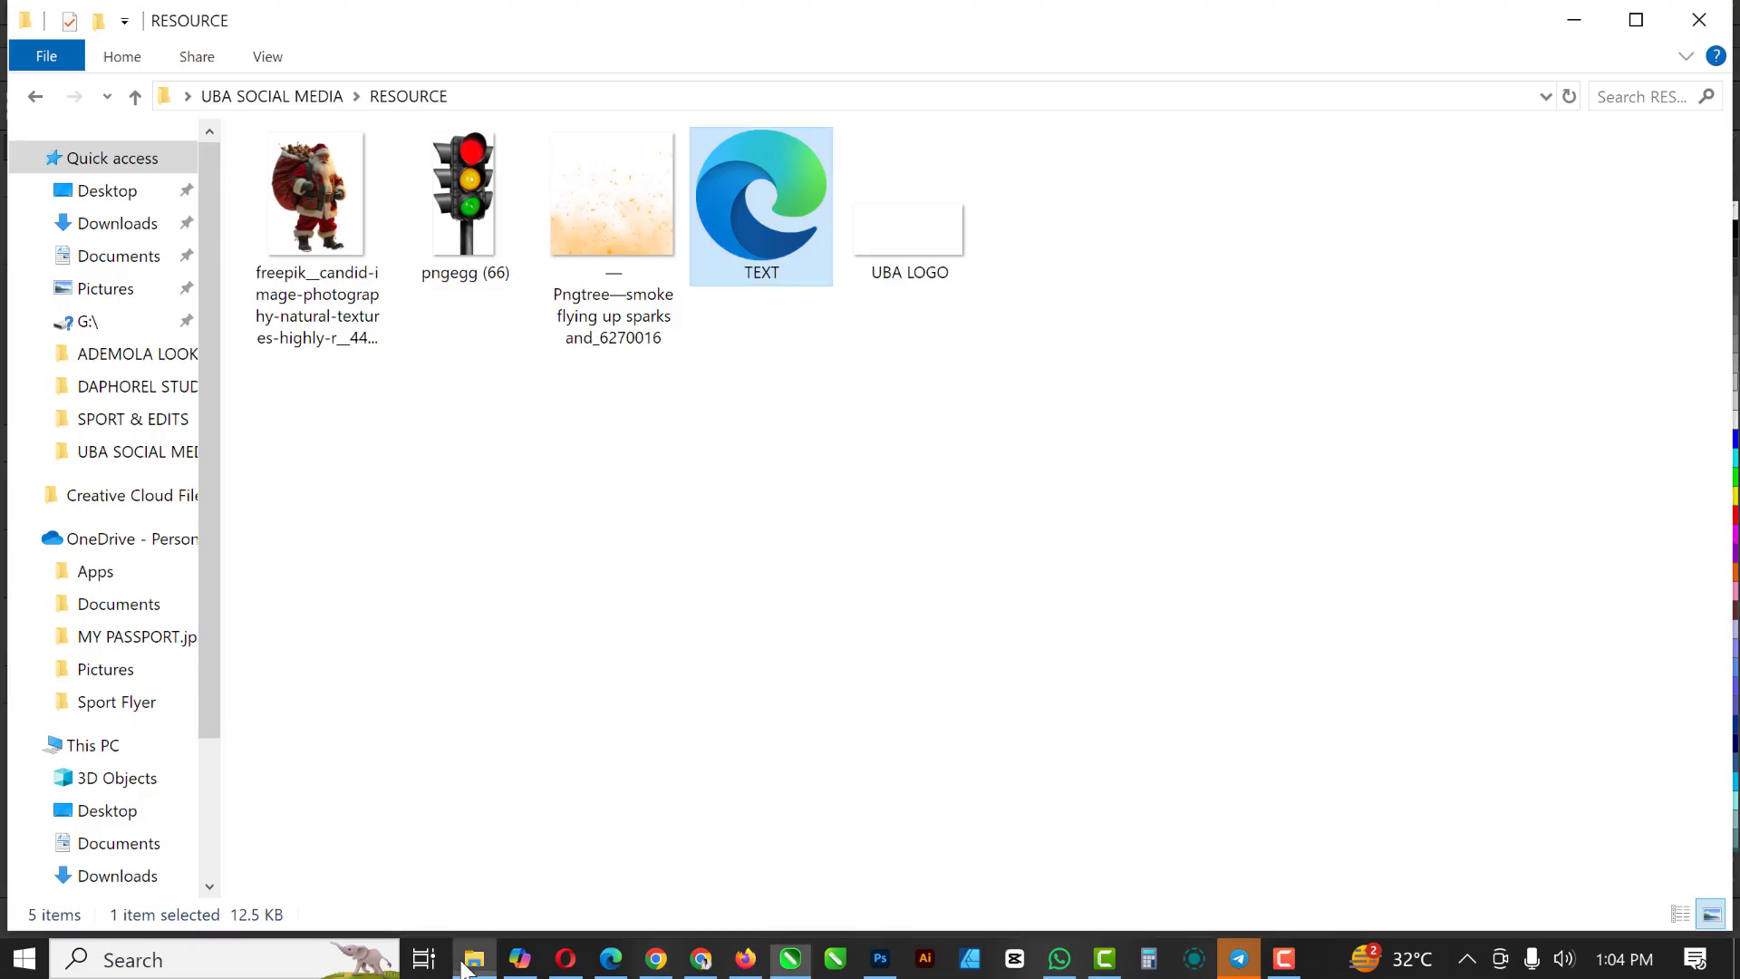
Bring the UBA LOGO image from the RESOURCE folder onto the red box and enlarge it to about 0.662 inches wide
left_click(474, 958)
left_click(922, 242)
left_click_drag(922, 242, 1093, 552)
scroll(1094, 579, "up", 2)
left_click_drag(1193, 595, 1218, 631)
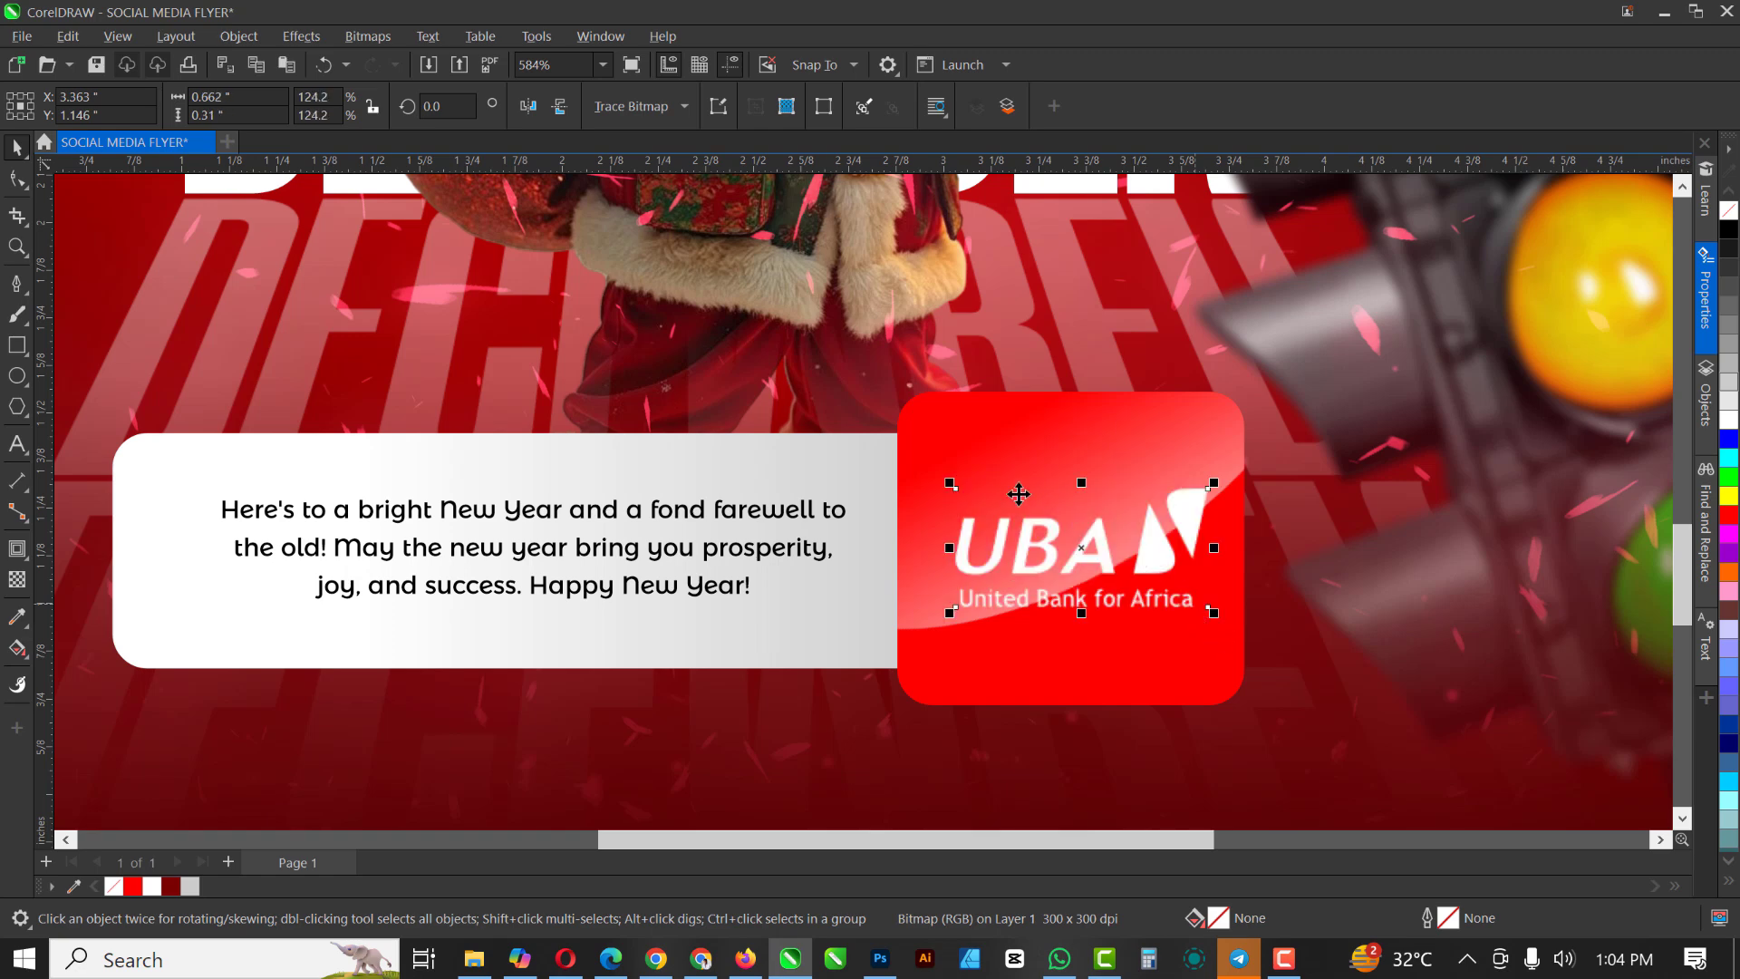
Examine the flyer's overall composition, including the label box, traffic light, spark overlay and dark bottom fade
scroll(1019, 494, "down", 3)
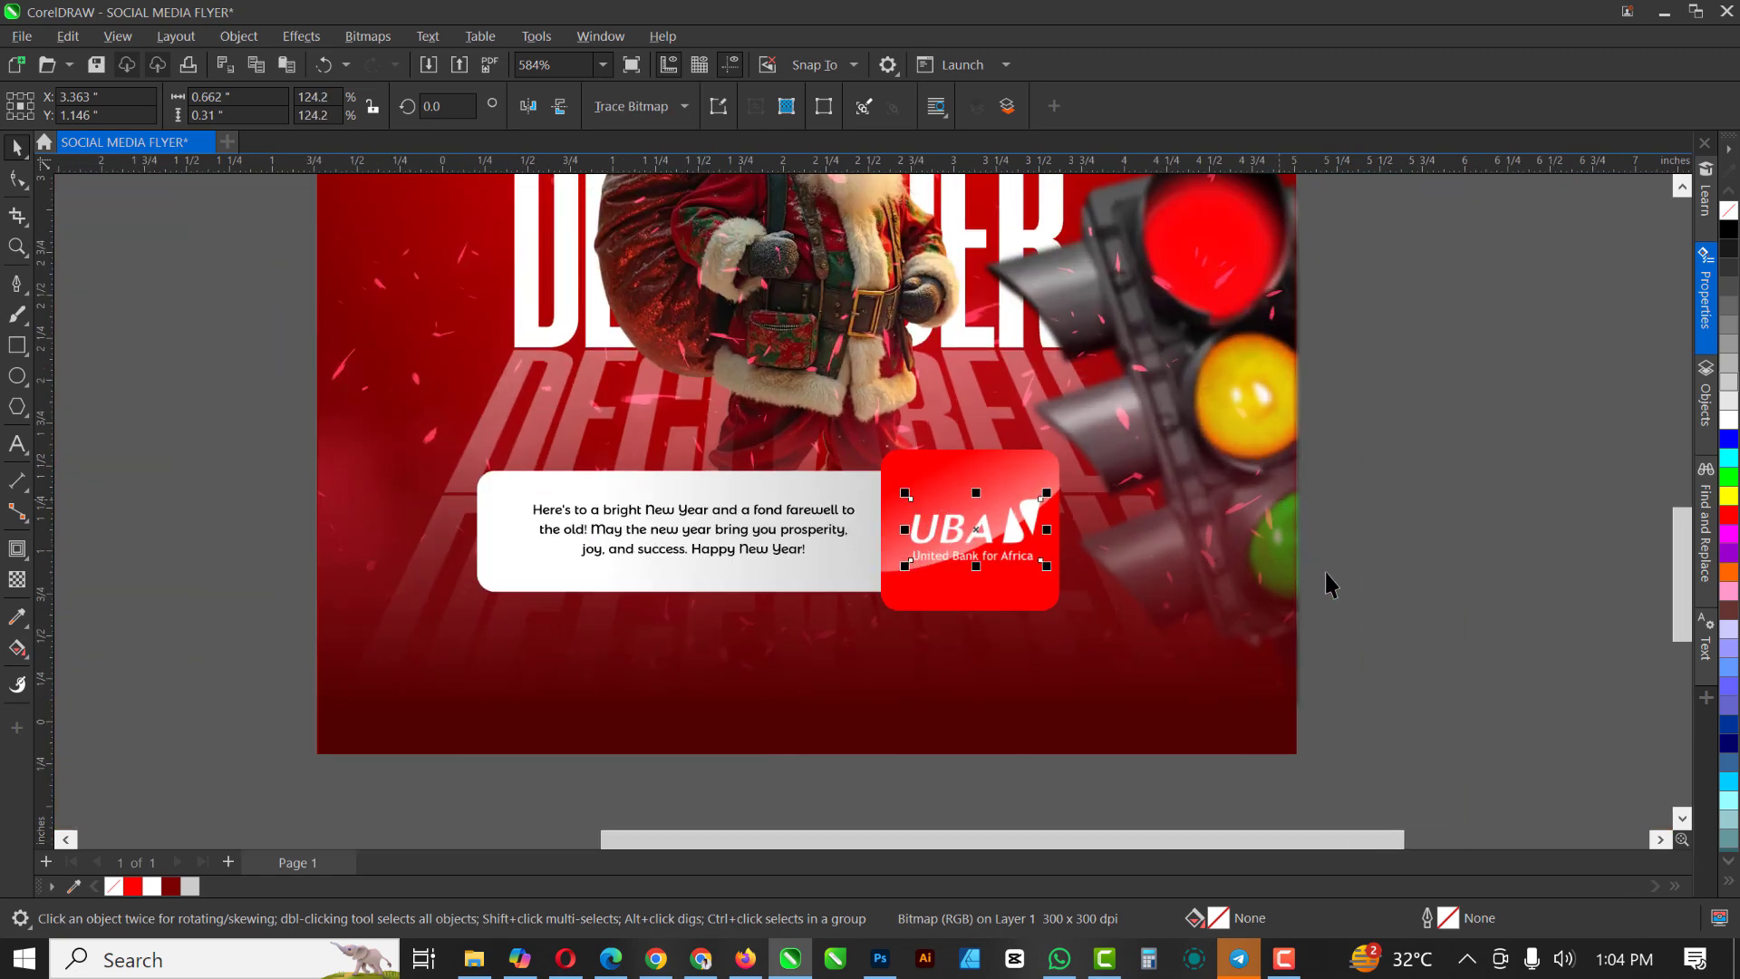
scroll(1305, 572, "up", 4)
scroll(1197, 529, "down", 2)
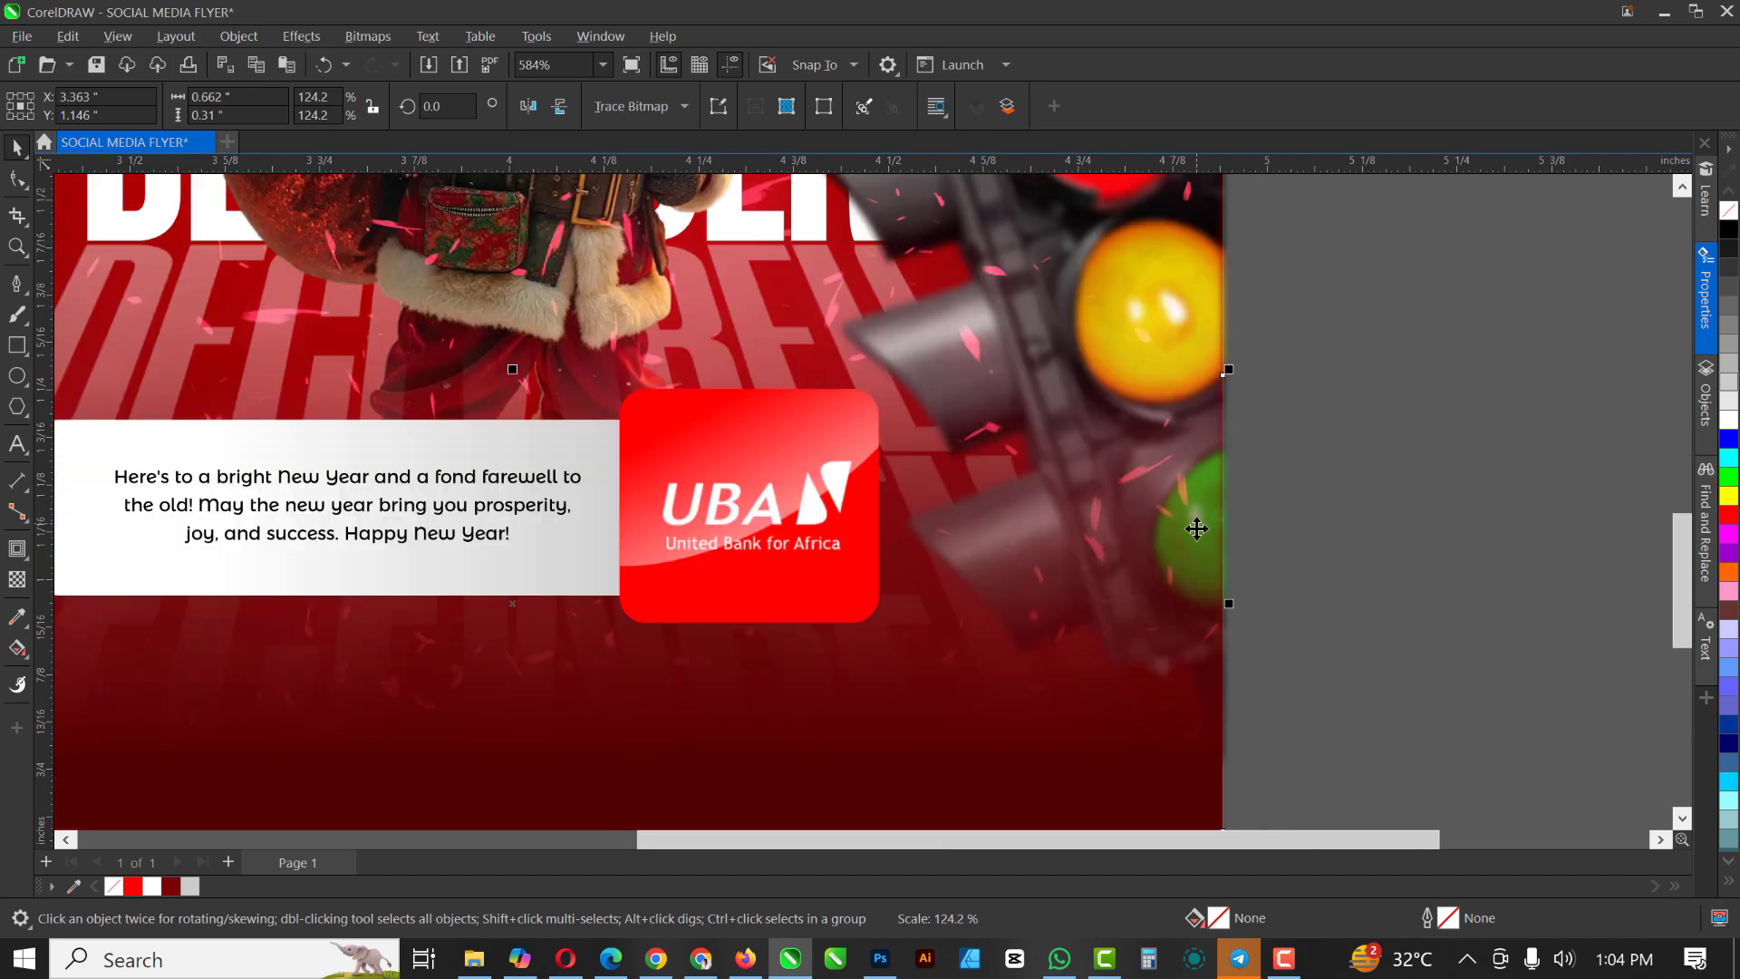
left_click(1197, 529)
scroll(1196, 529, "down", 3)
scroll(1131, 364, "down", 2)
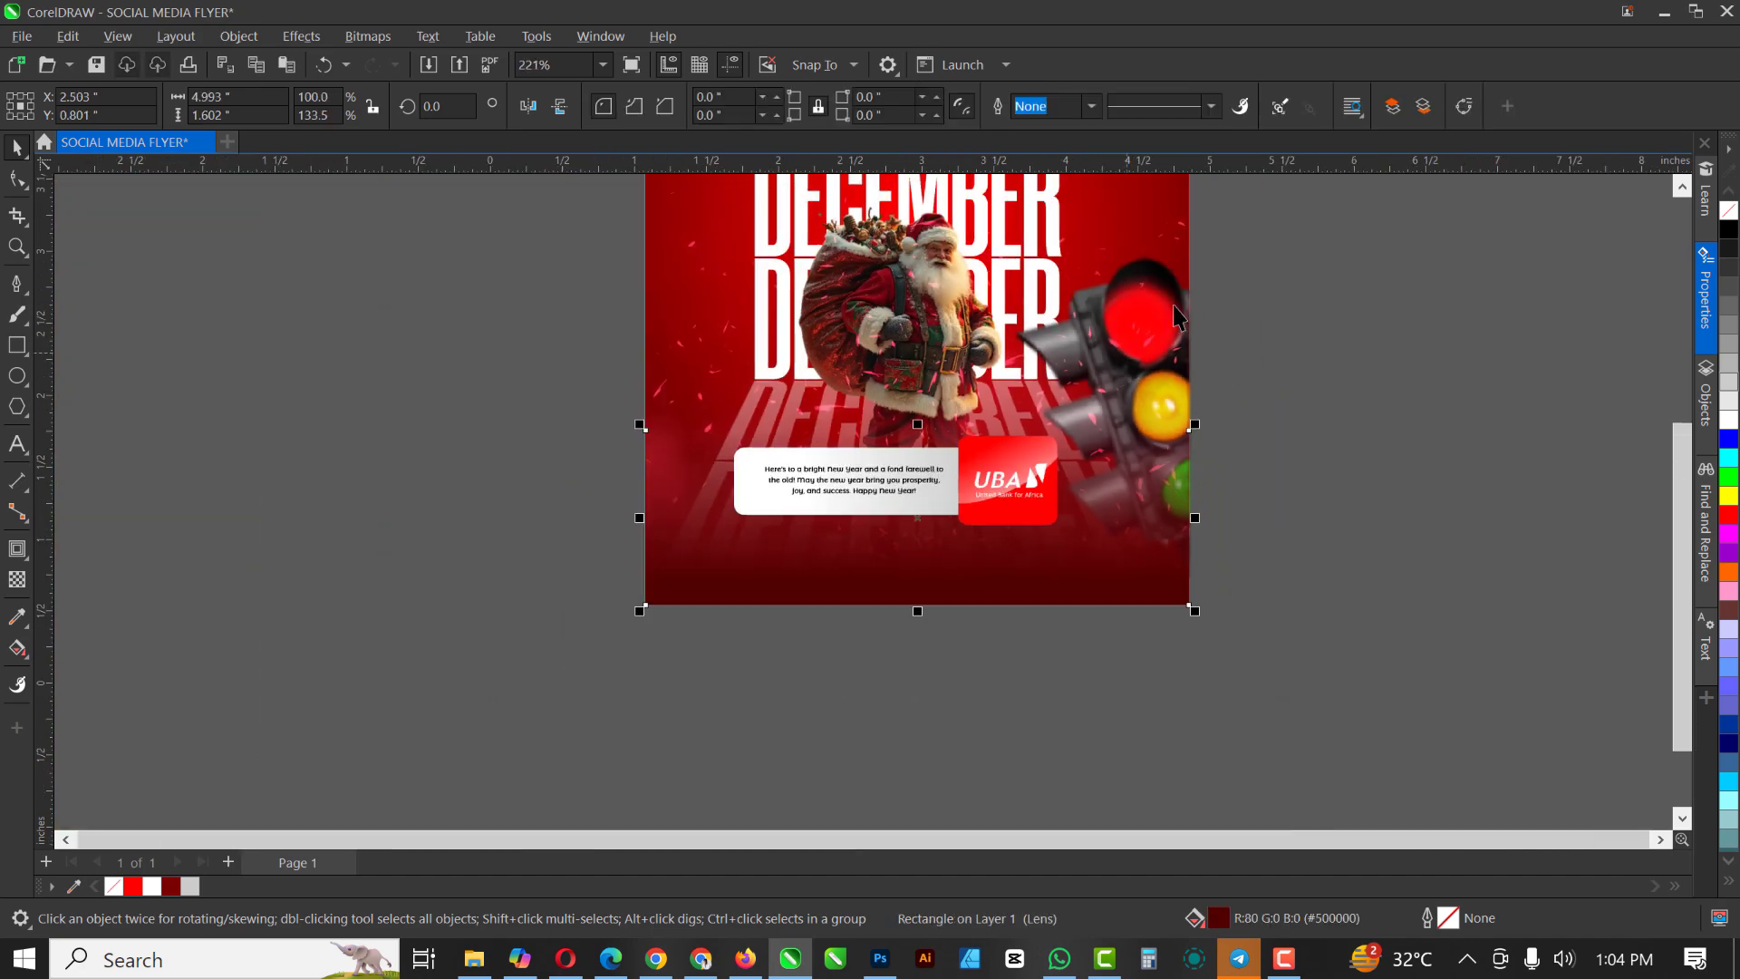
scroll(1141, 369, "down", 2)
scroll(1150, 372, "up", 1)
scroll(1150, 355, "up", 2)
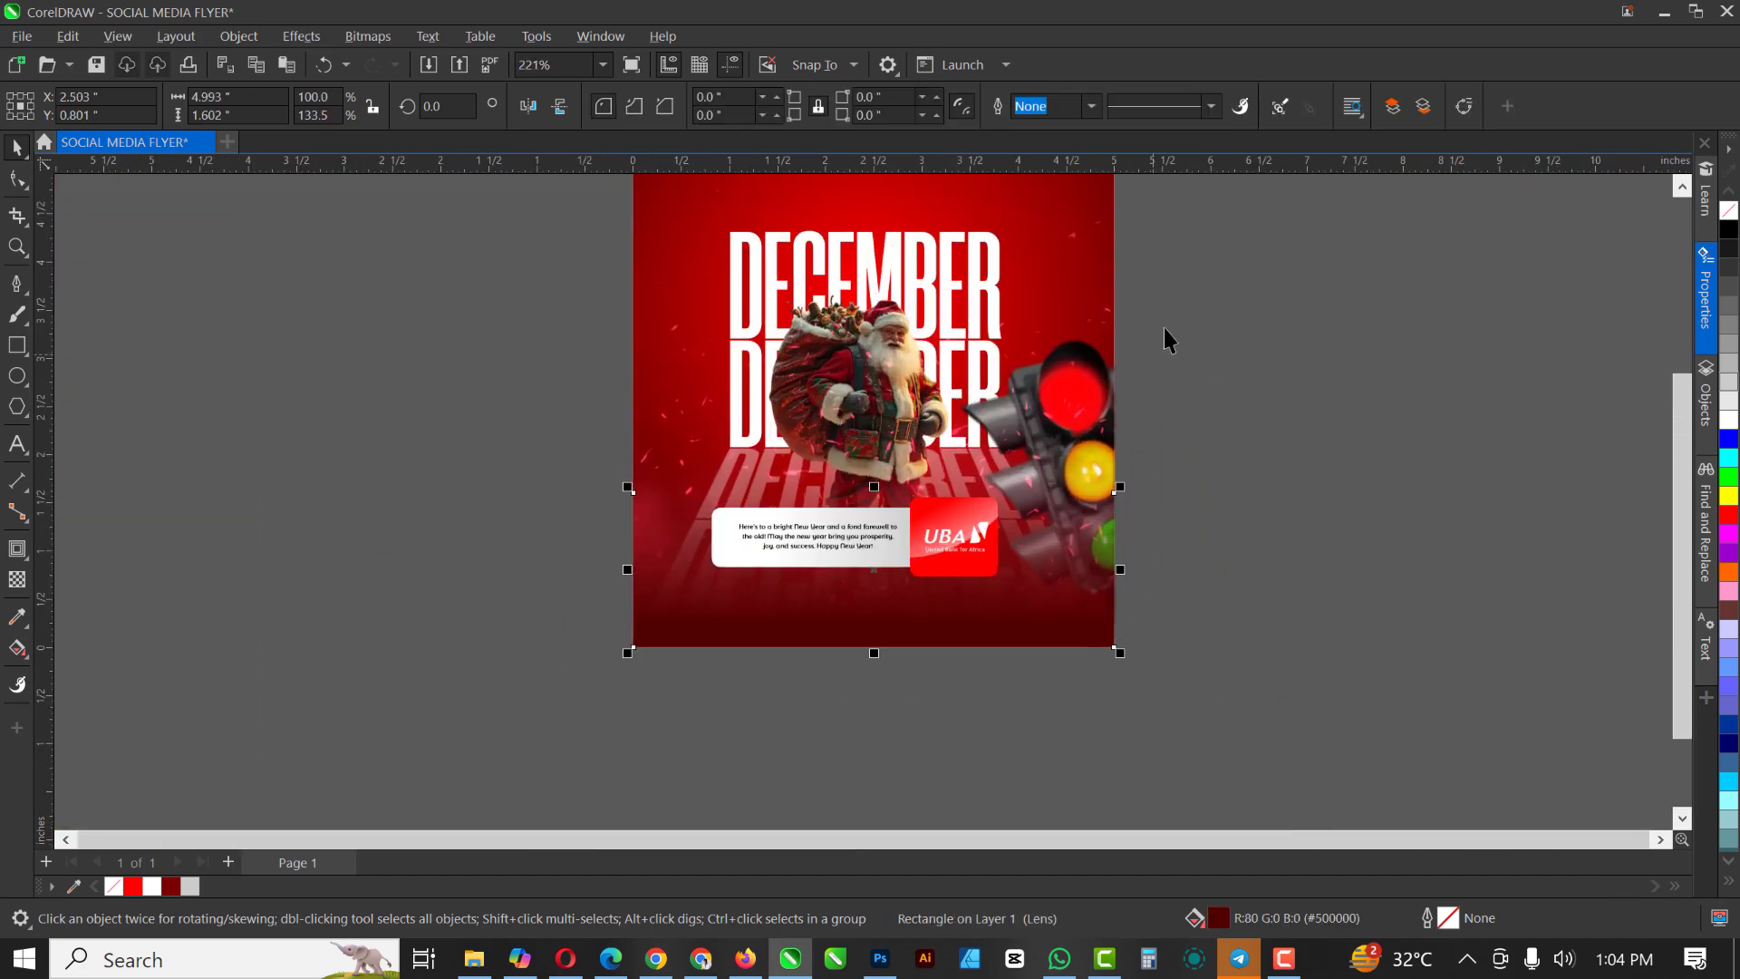
left_click_drag(1183, 318, 943, 643)
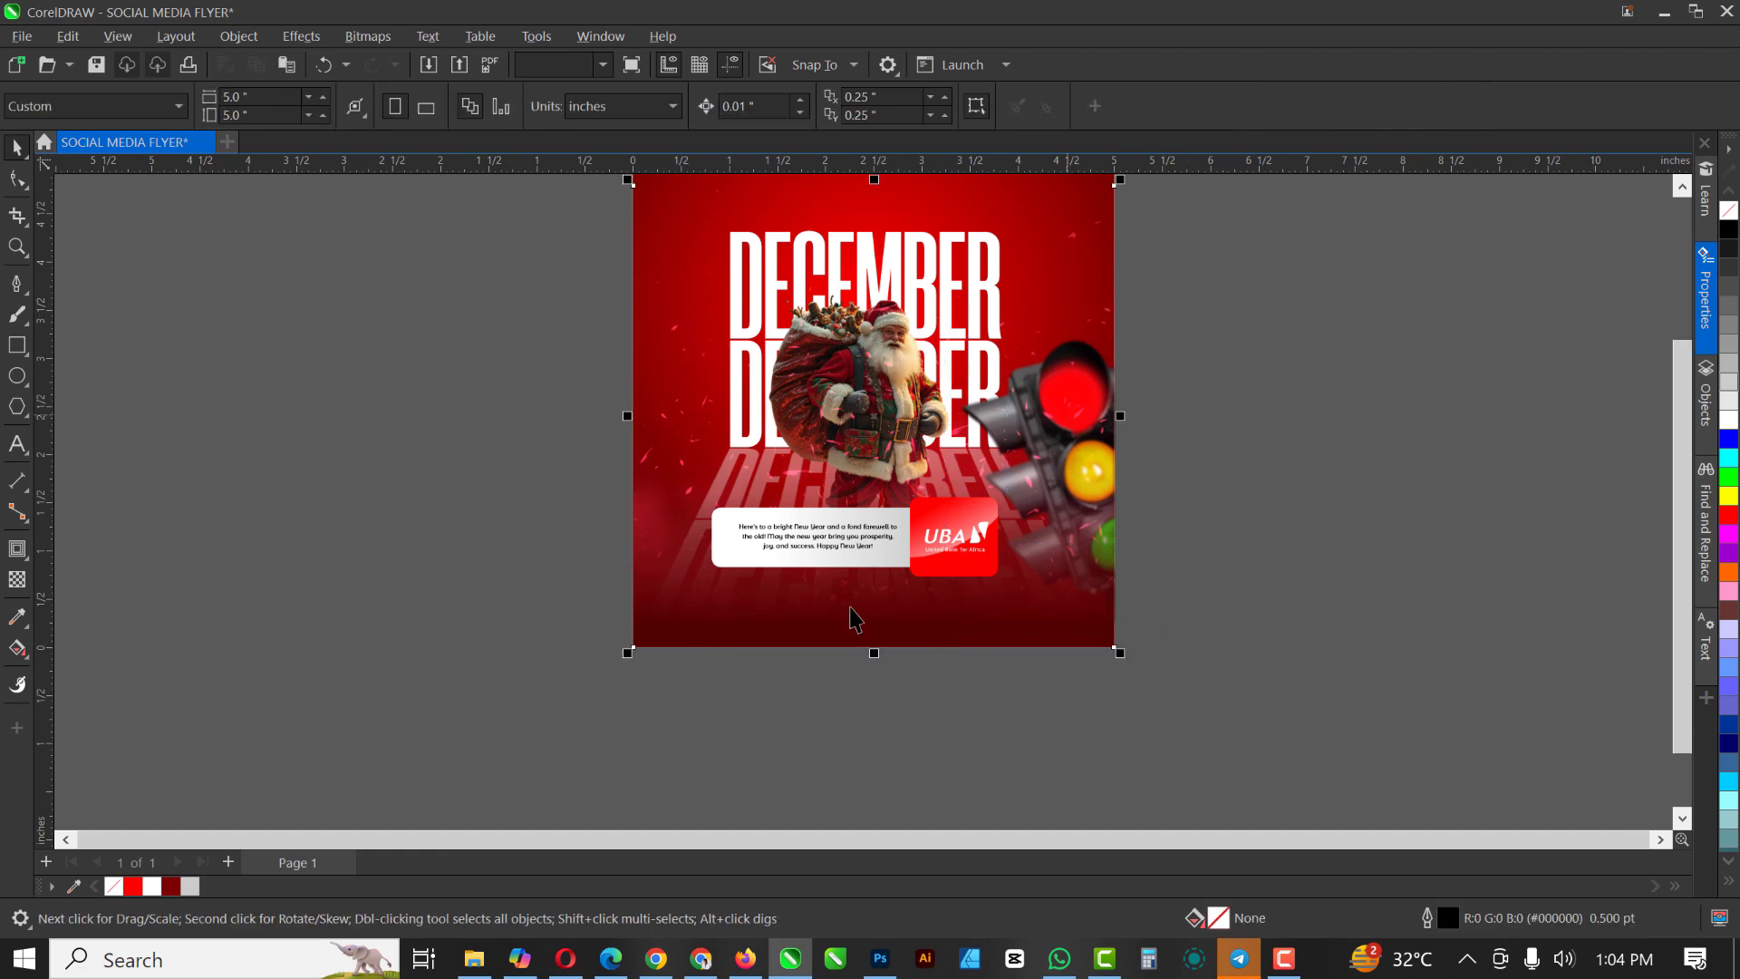
scroll(852, 619, "down", 1)
left_click(929, 399)
scroll(928, 400, "up", 2)
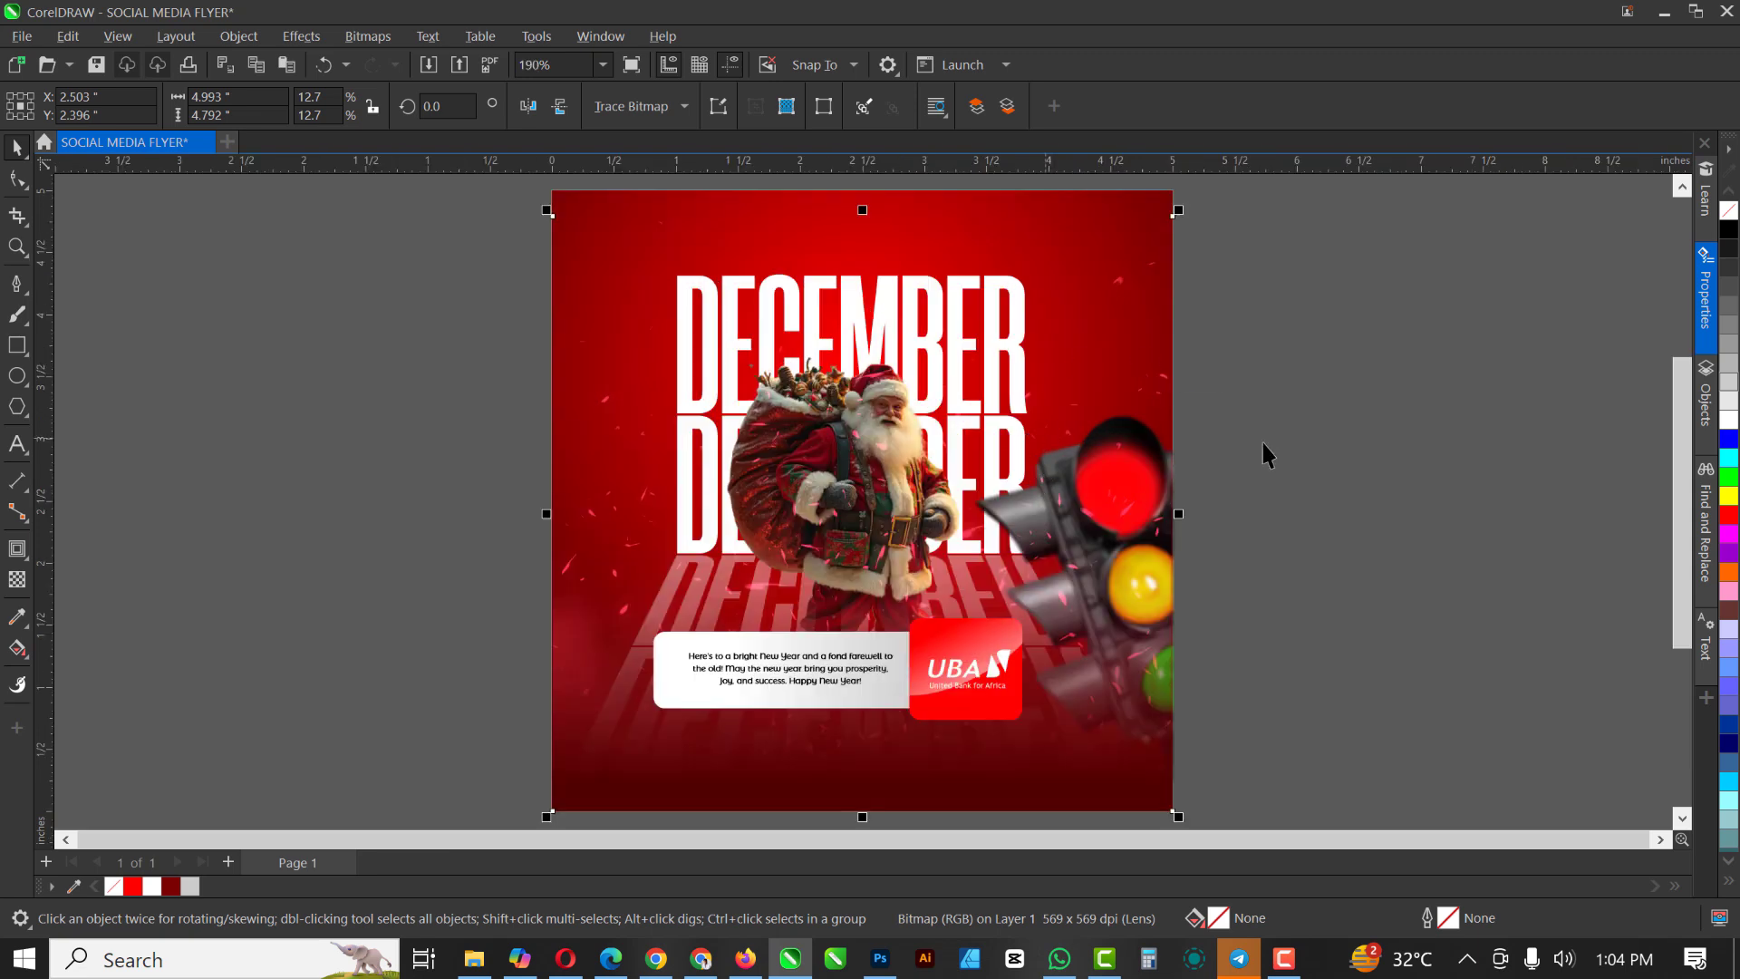
left_click(1357, 418)
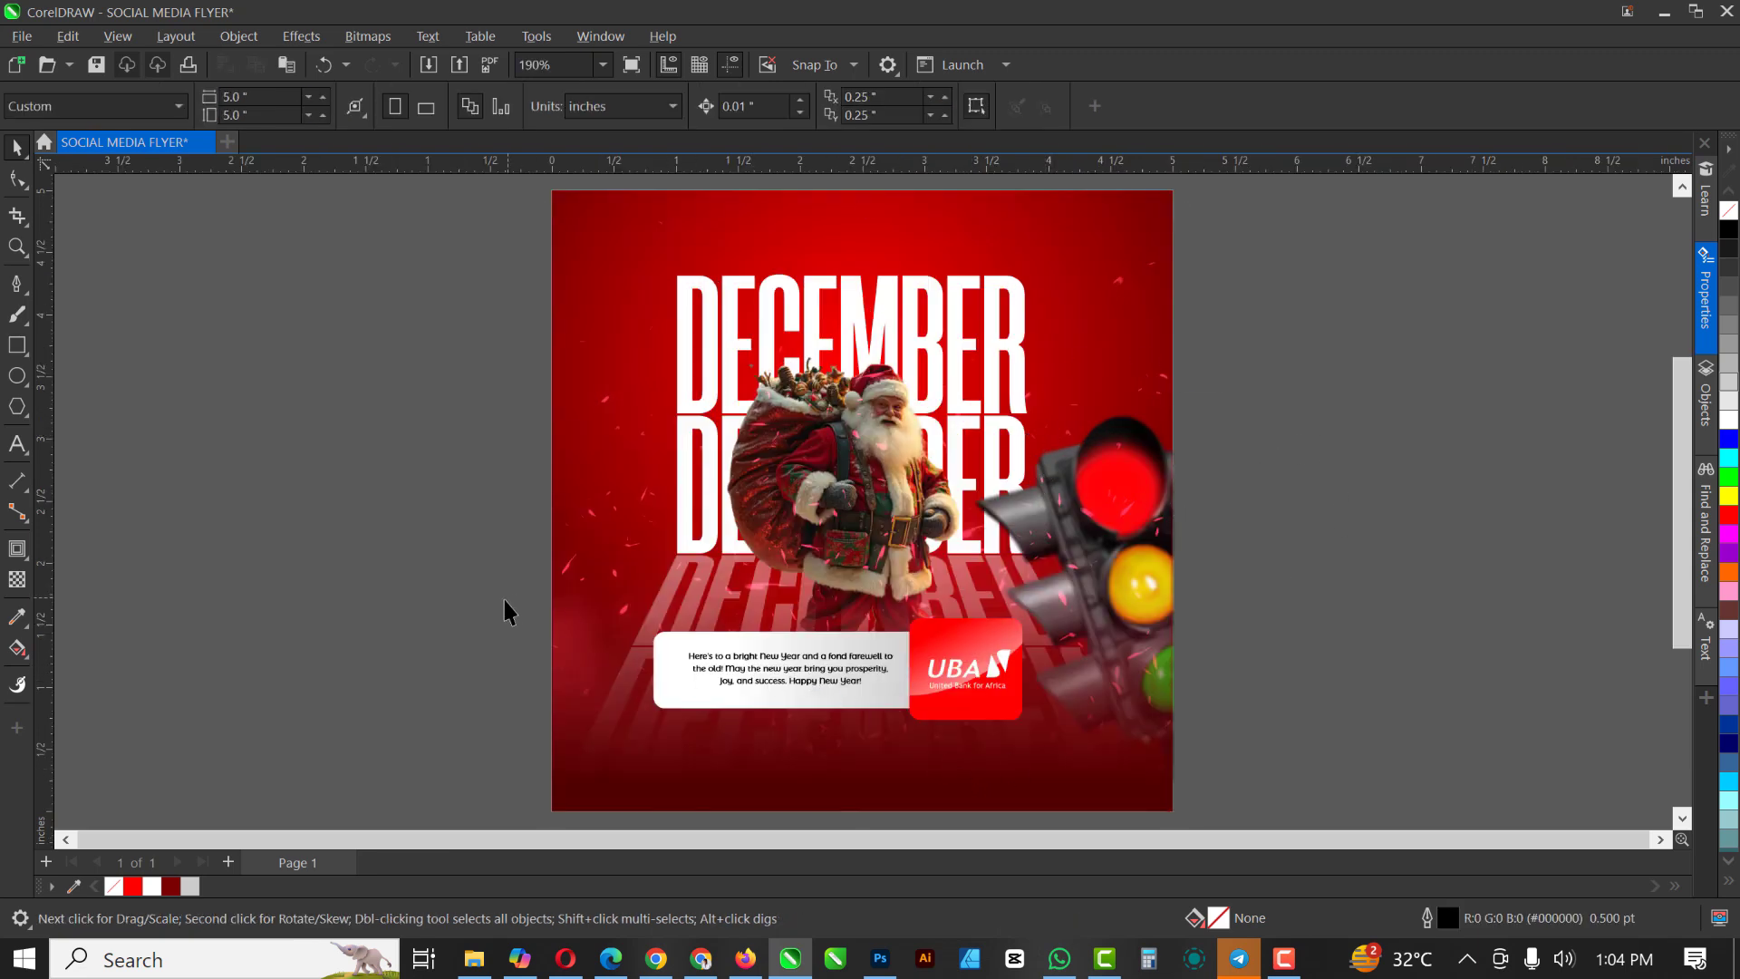
Shift the white box, greeting text, red box and logo together slightly right and down beneath Santa, nudging them back up a little
left_click_drag(522, 600, 1062, 755)
mouse_move(966, 673)
left_mouse_down()
mouse_move(936, 691)
mouse_move(1003, 707)
mouse_move(985, 691)
left_mouse_up()
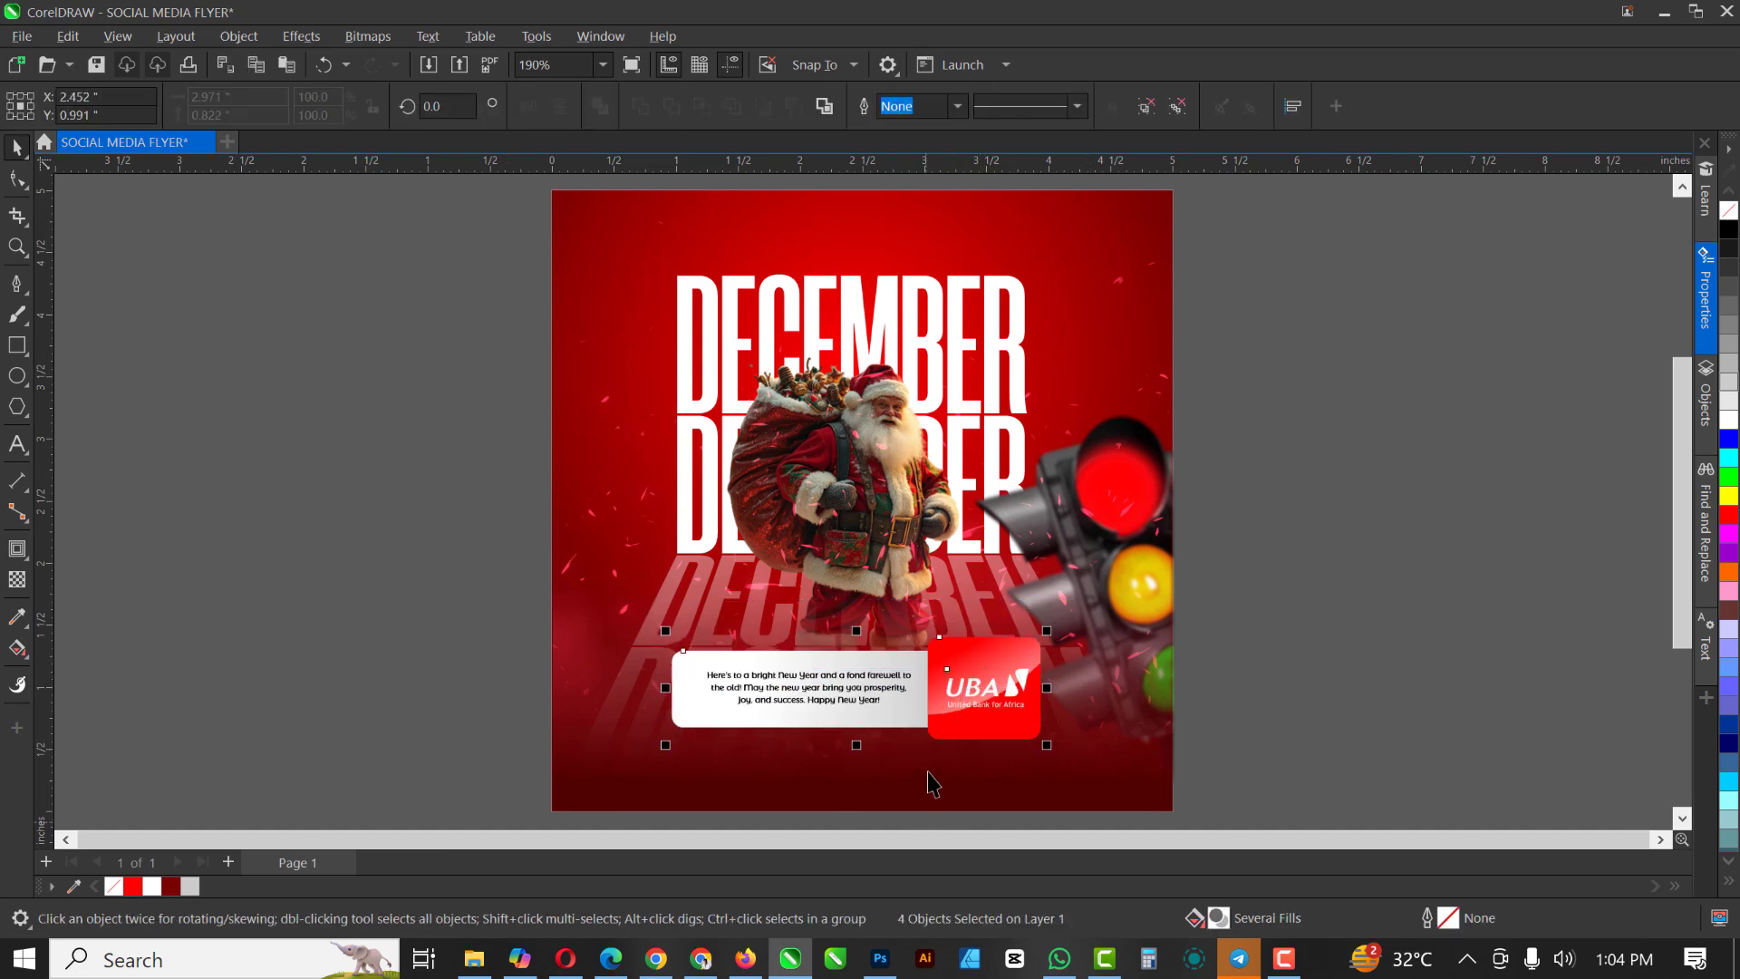
scroll(960, 623, "down", 1)
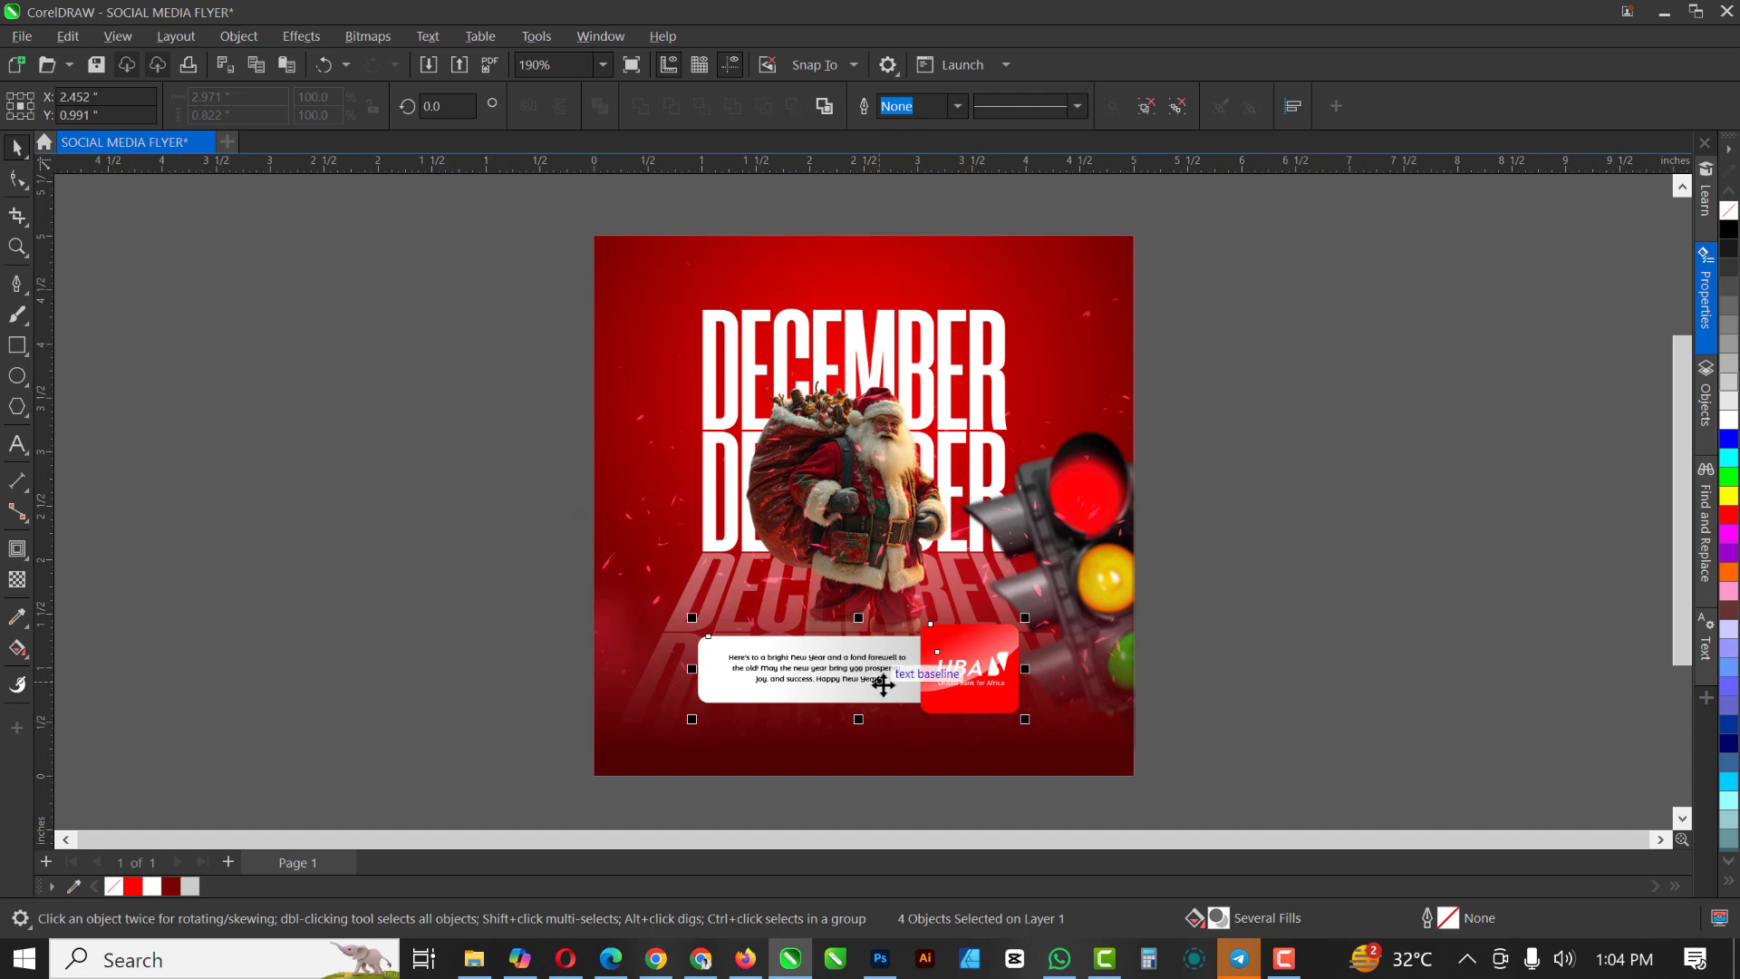
key("Up")
left_click(1460, 499)
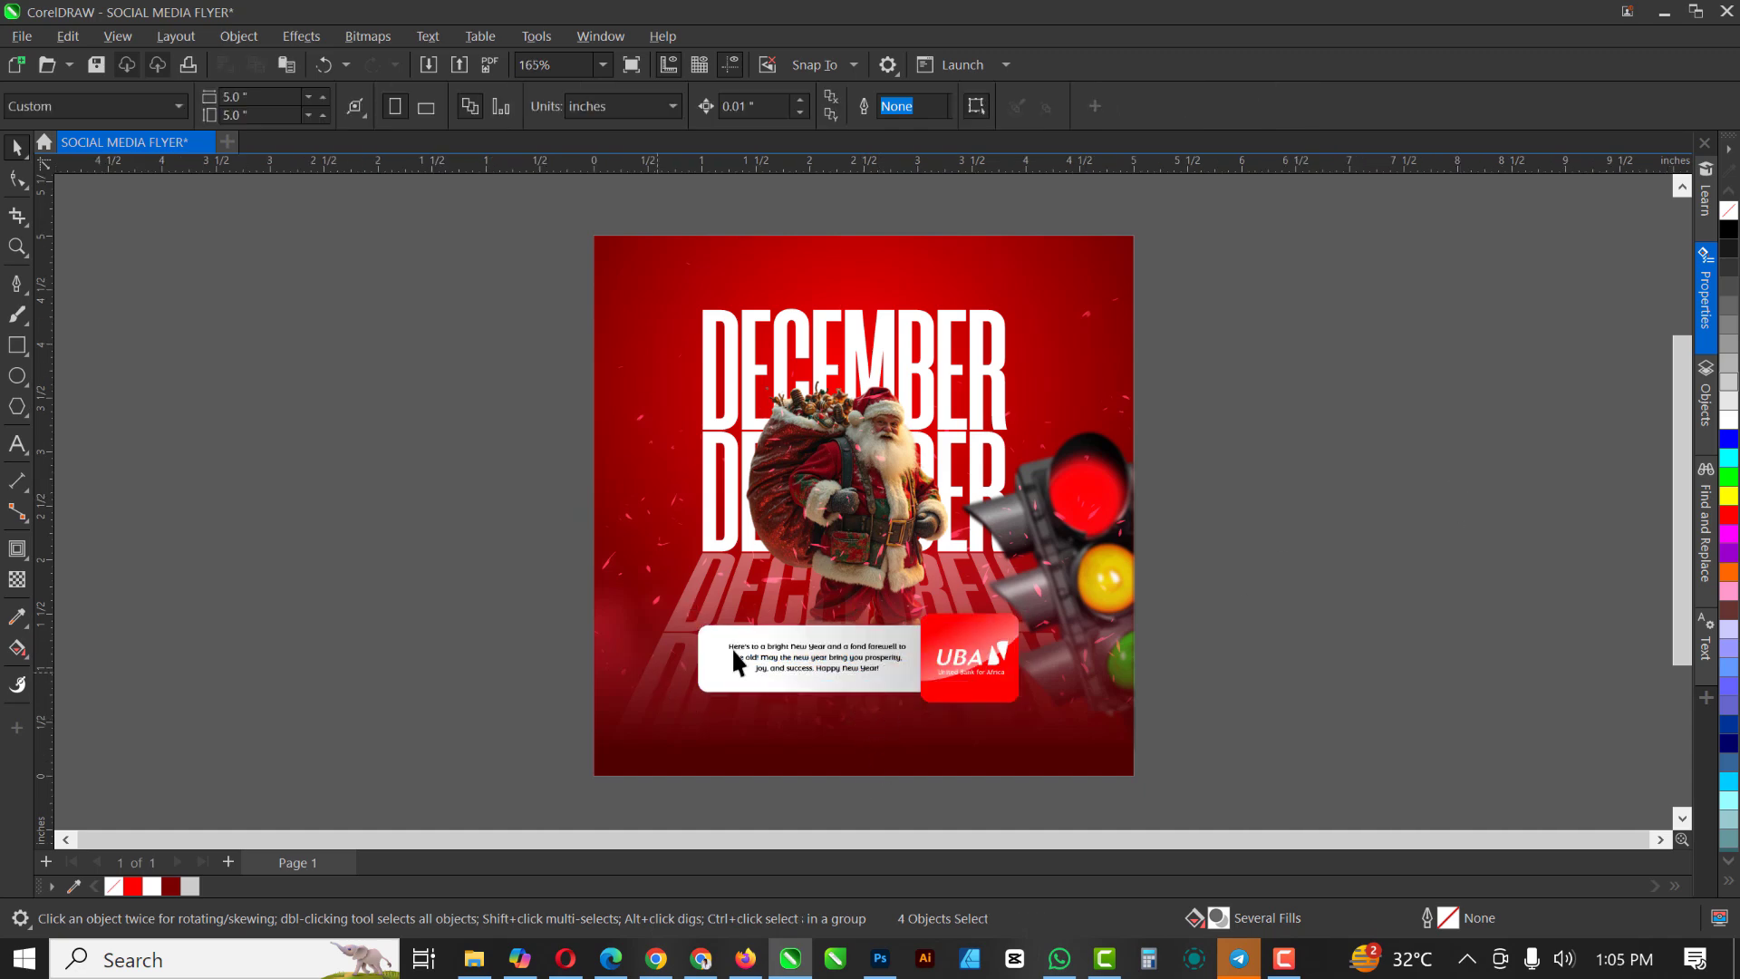
Stretch the white box's fountain fill by moving its grey end onto the red box, making the visible shading lighter
left_click(709, 666)
key("g")
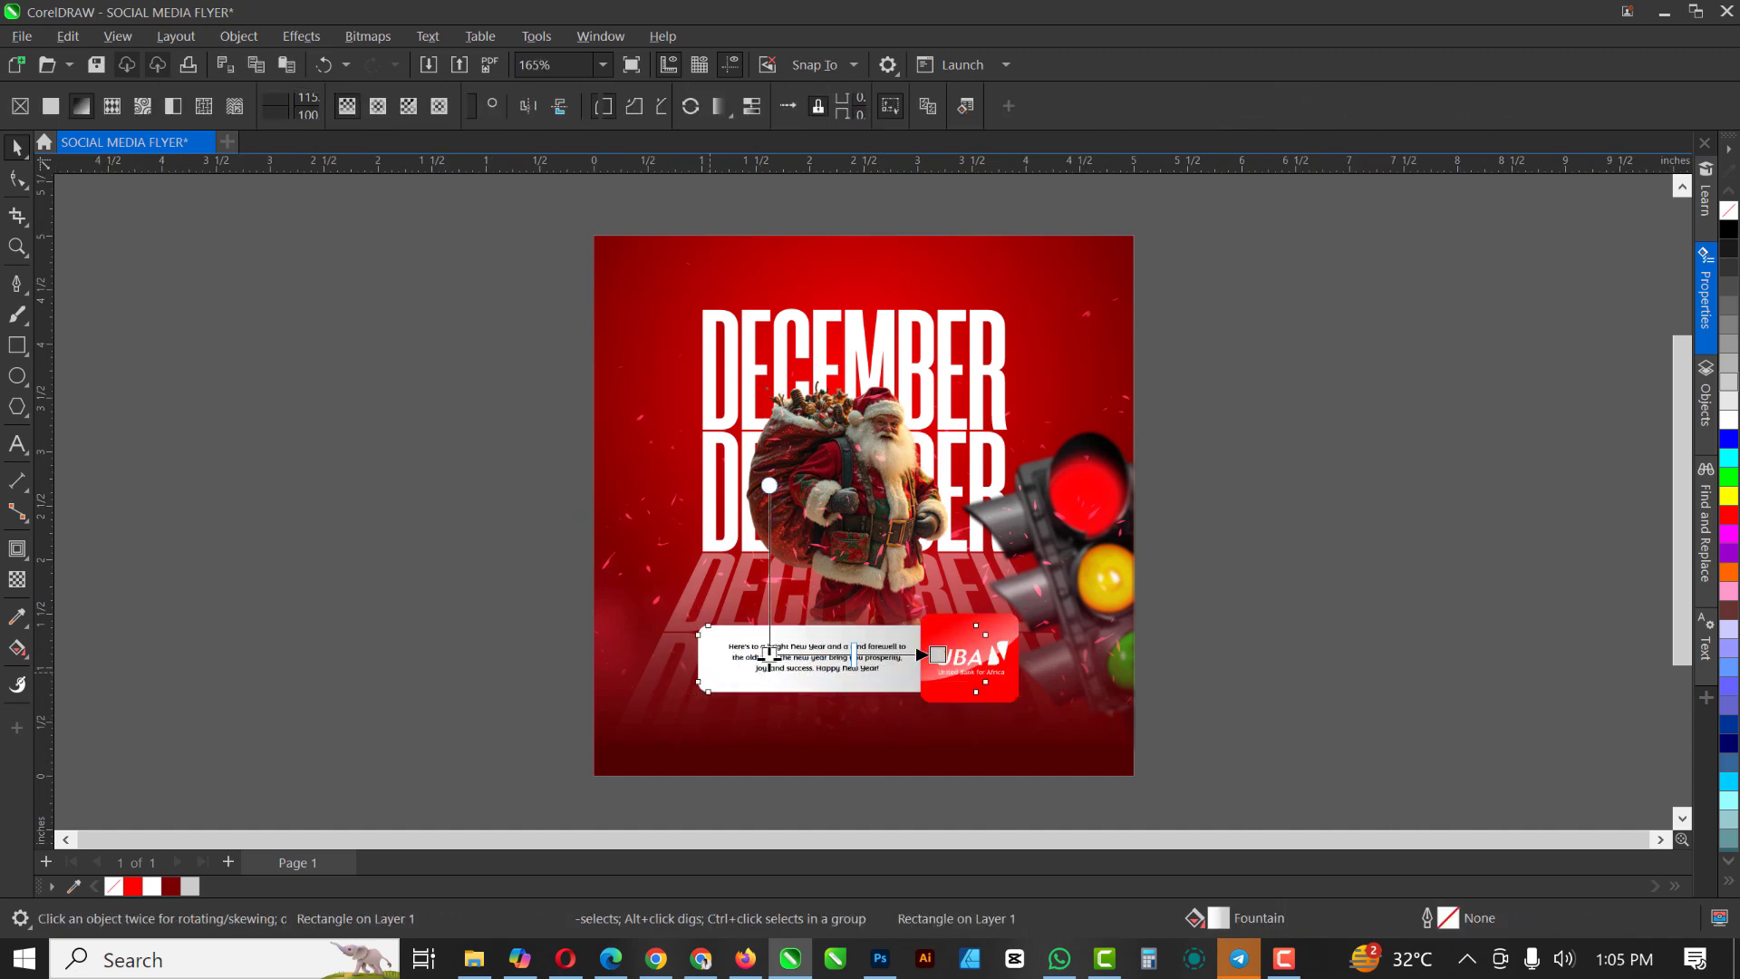
left_click_drag(939, 655, 1019, 667)
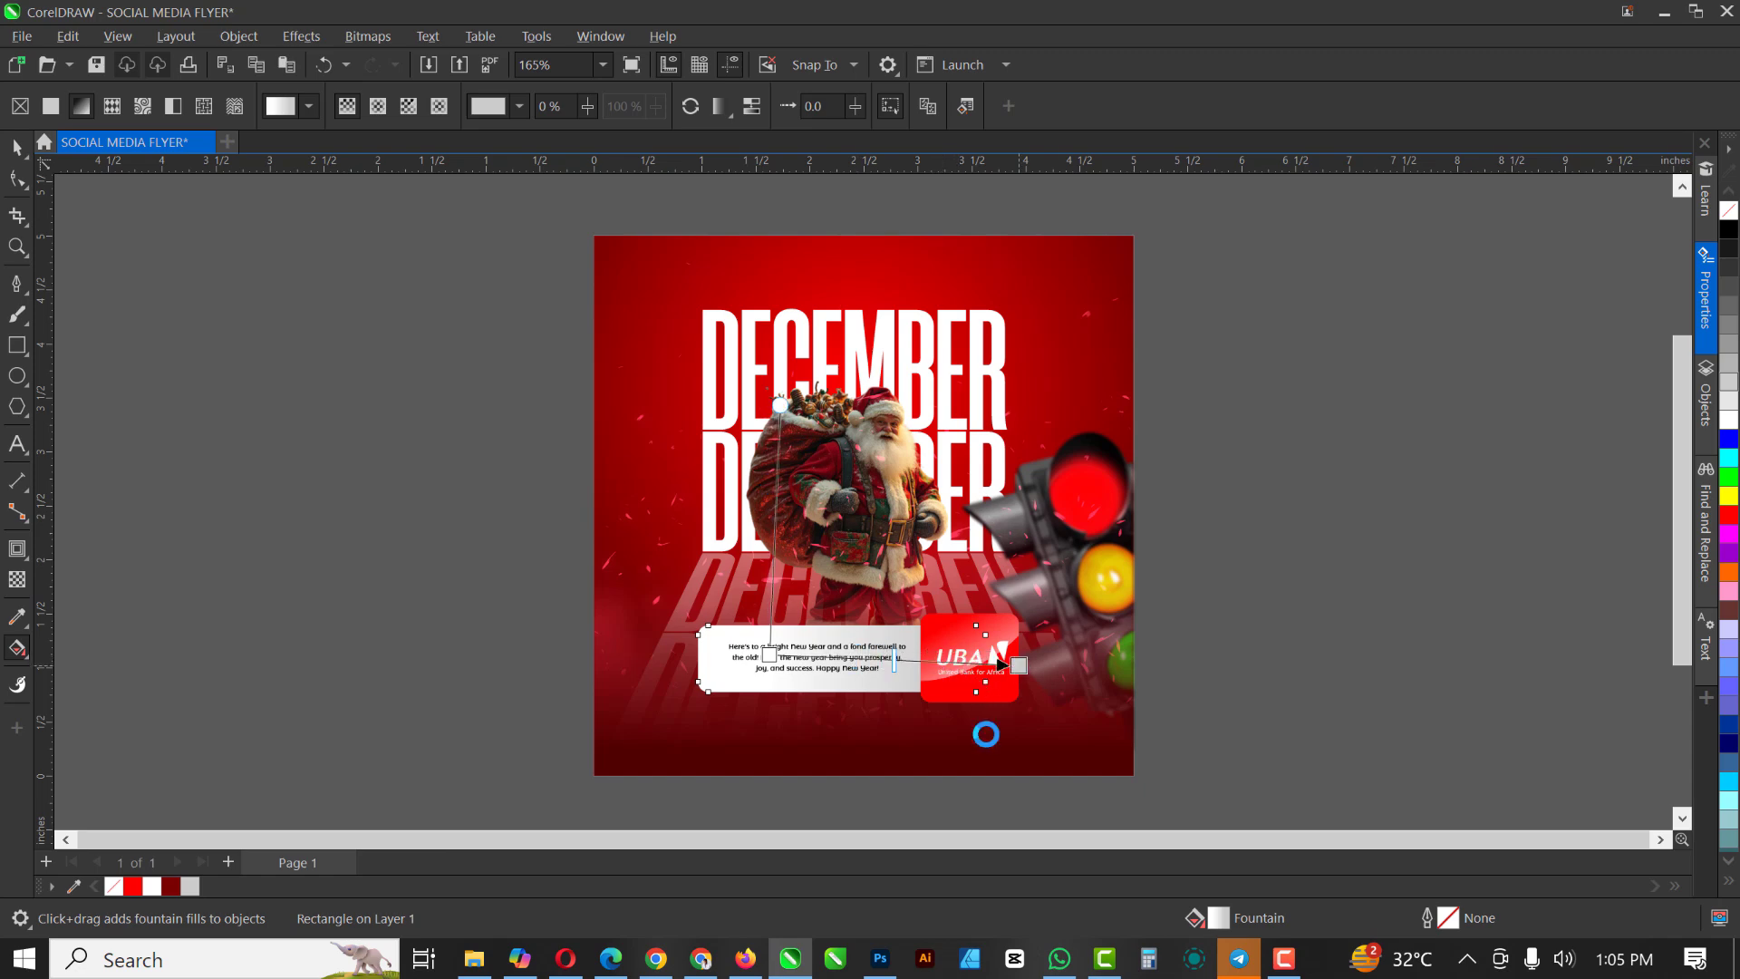
key("space")
left_click(1297, 567)
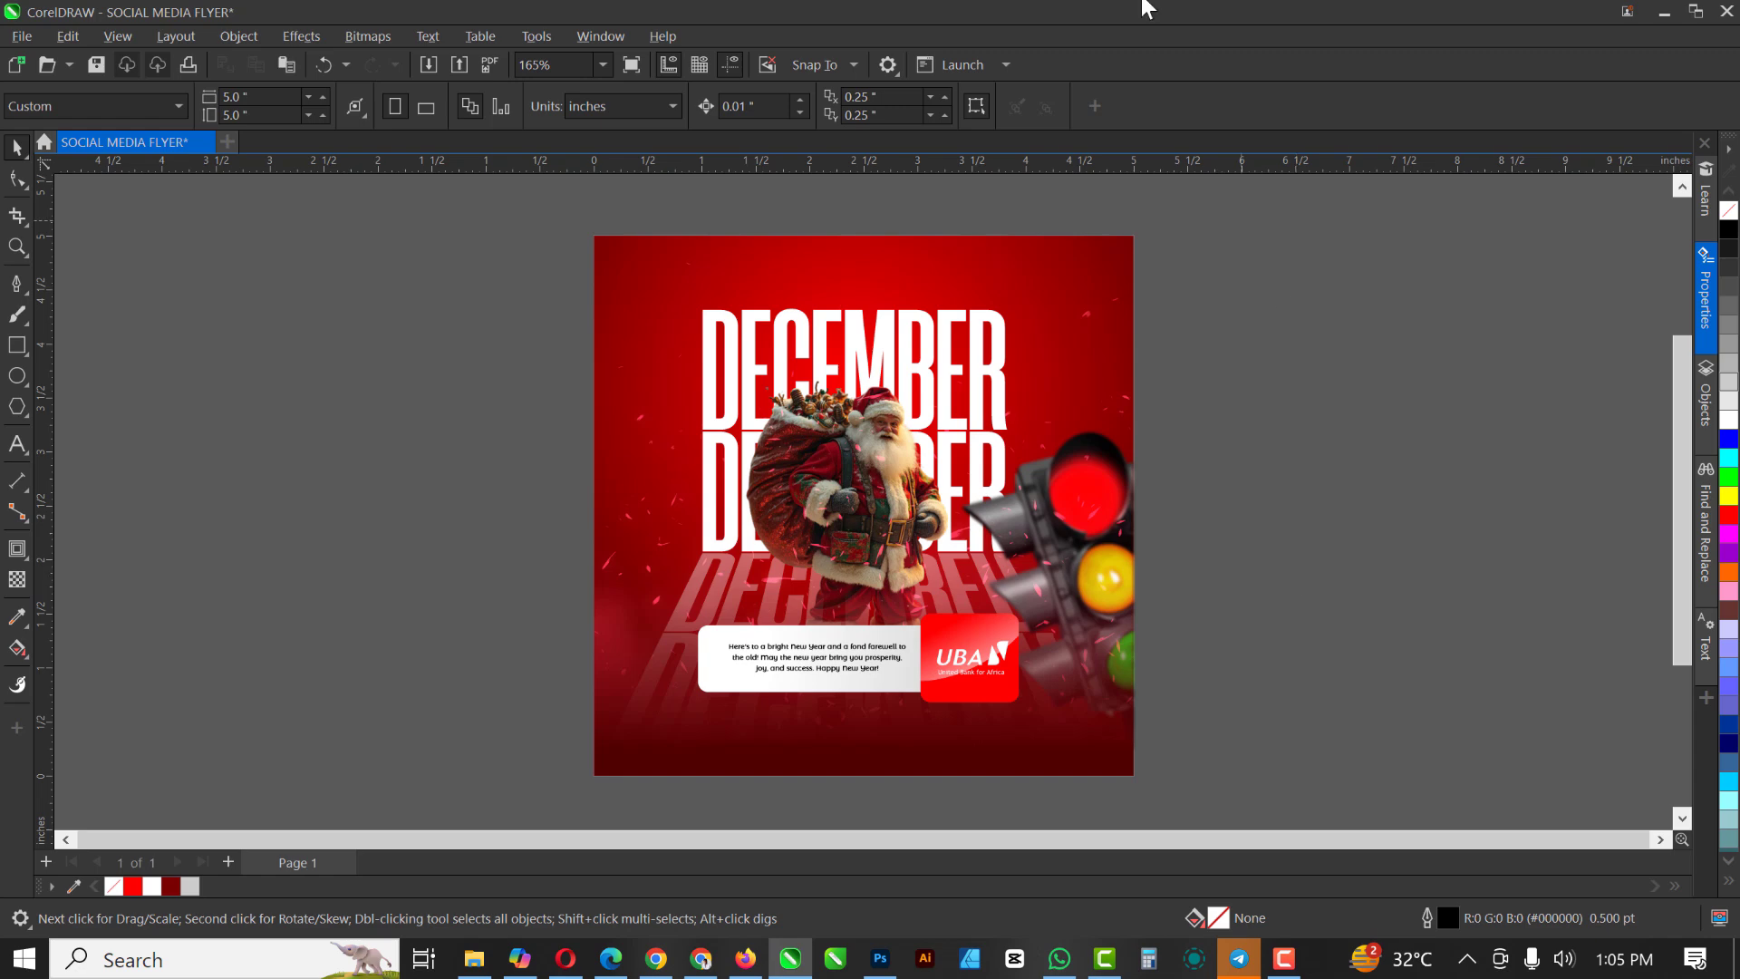
scroll(1184, 333, "up", 1)
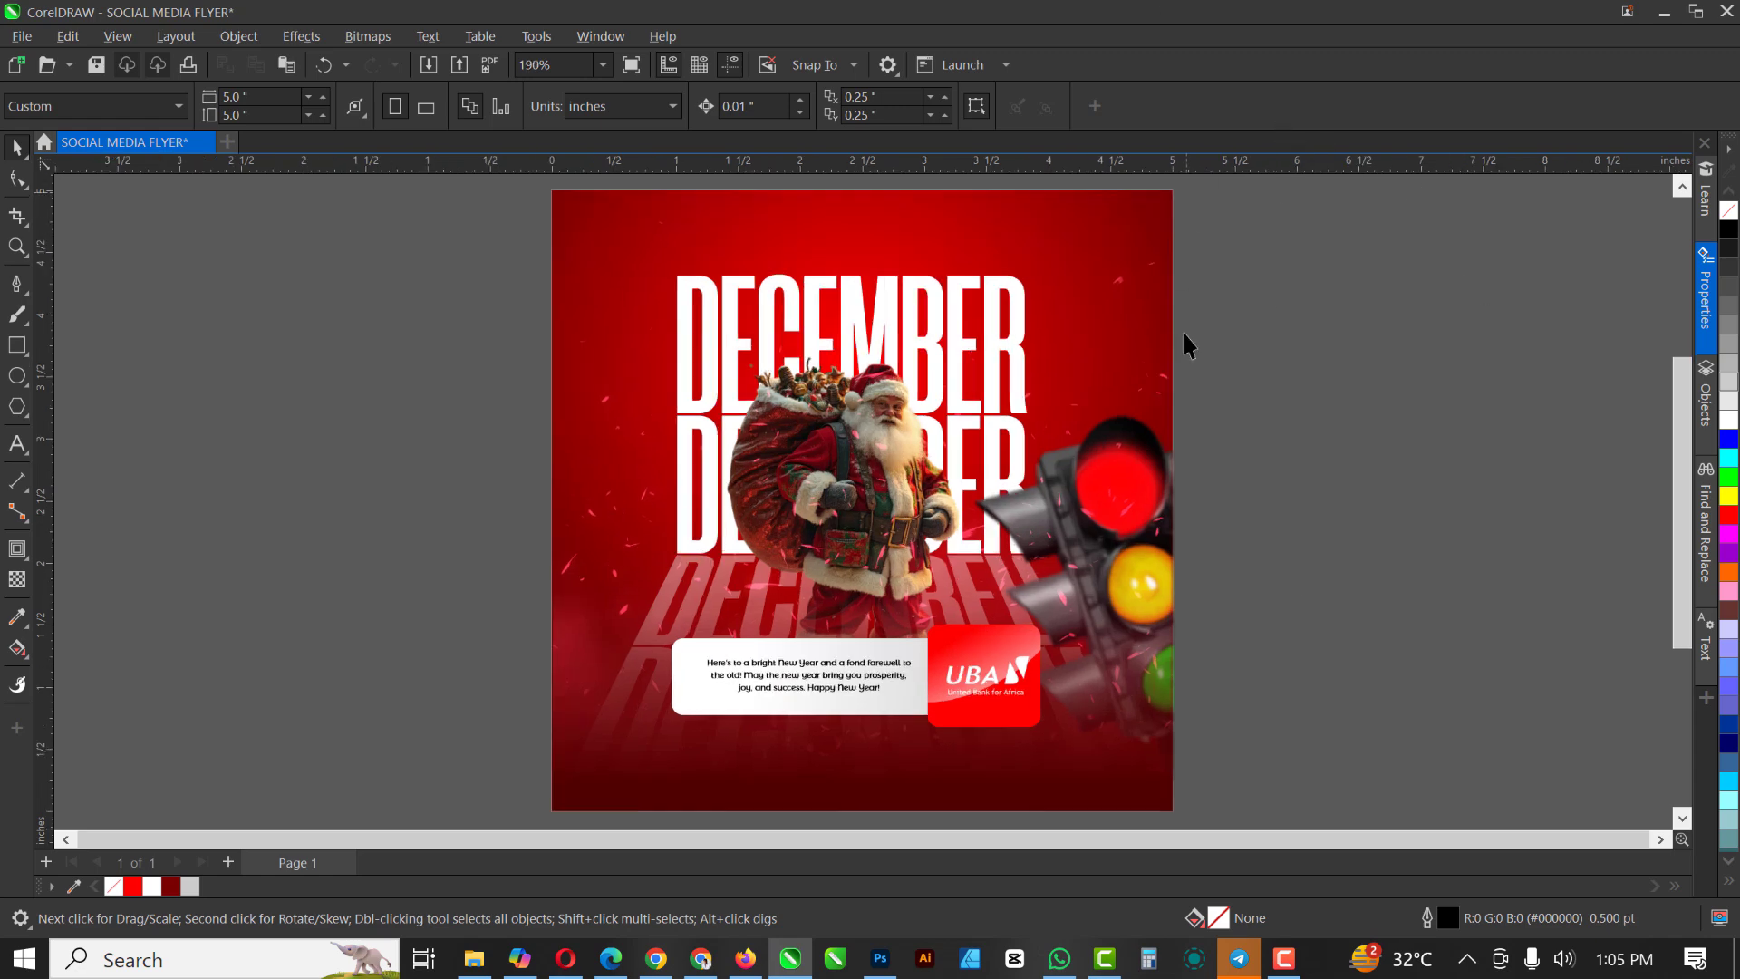